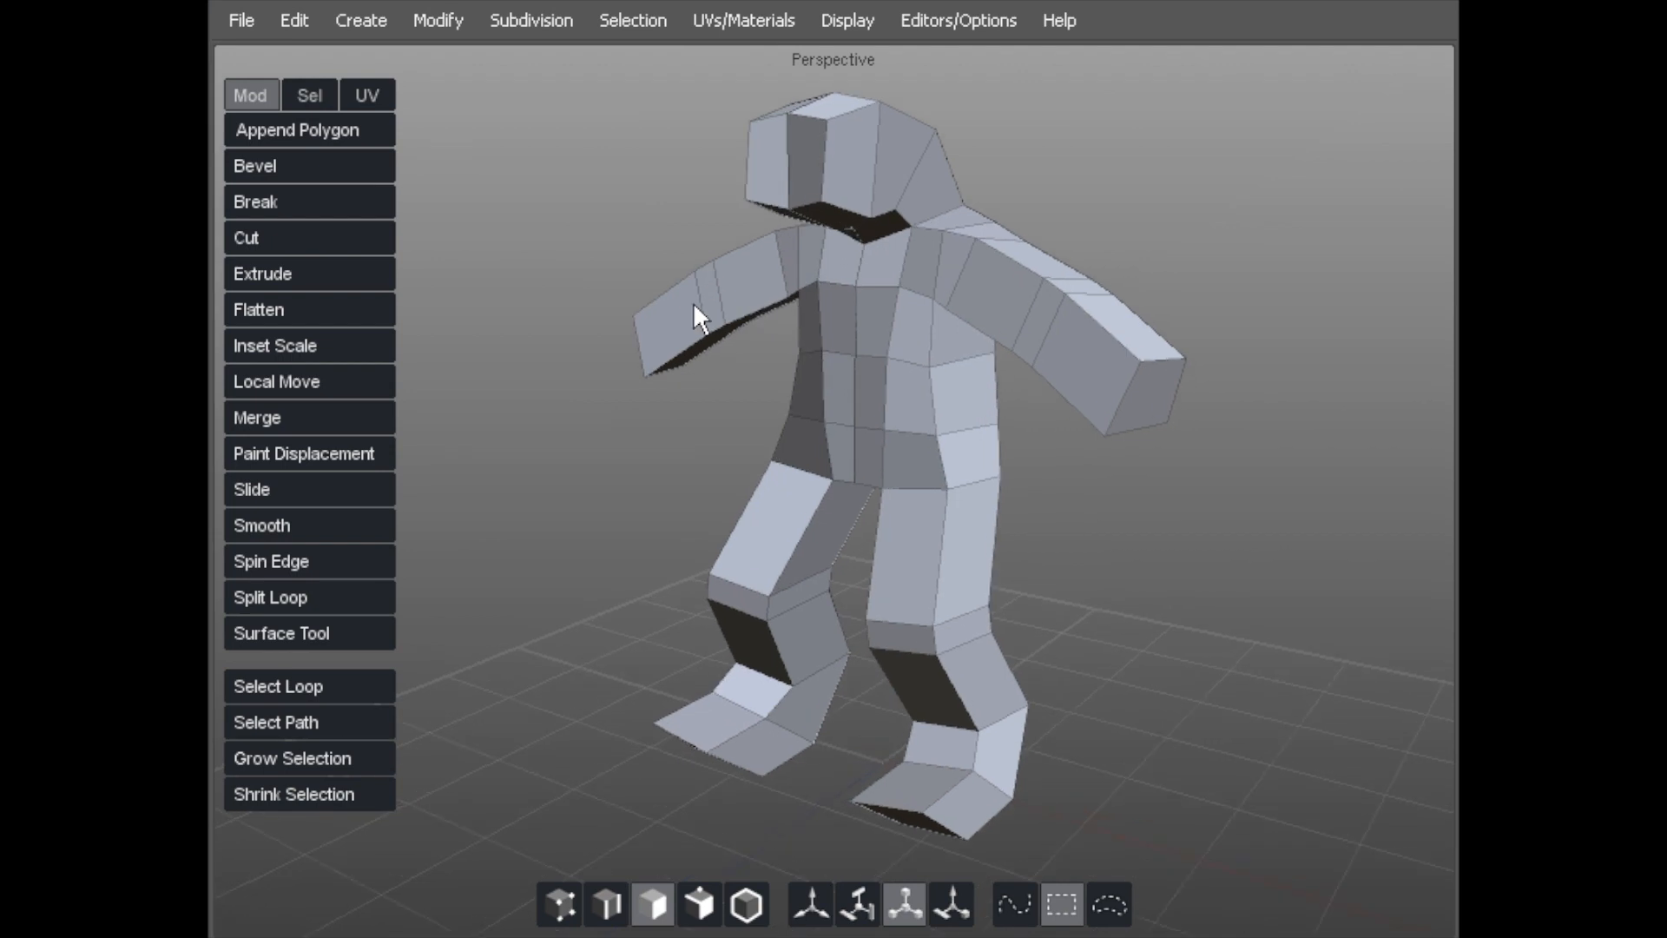
pyautogui.scroll(-6, 786, 286)
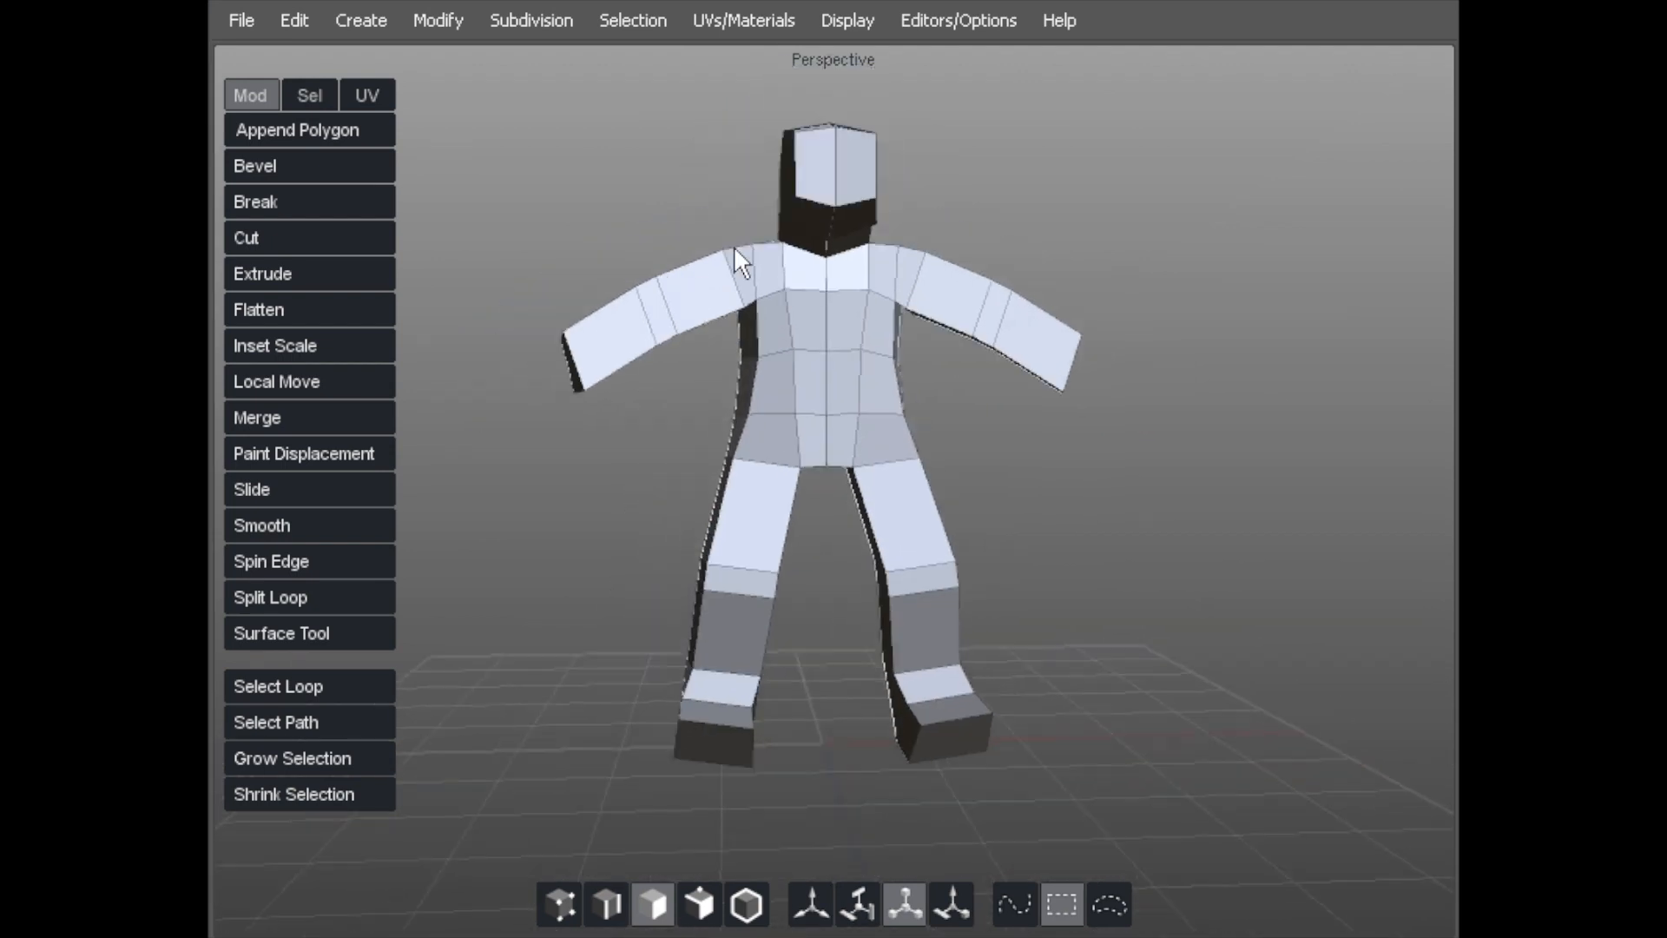
pyautogui.moveTo(955, 377); pyautogui.dragTo(813, 405, button='middle')
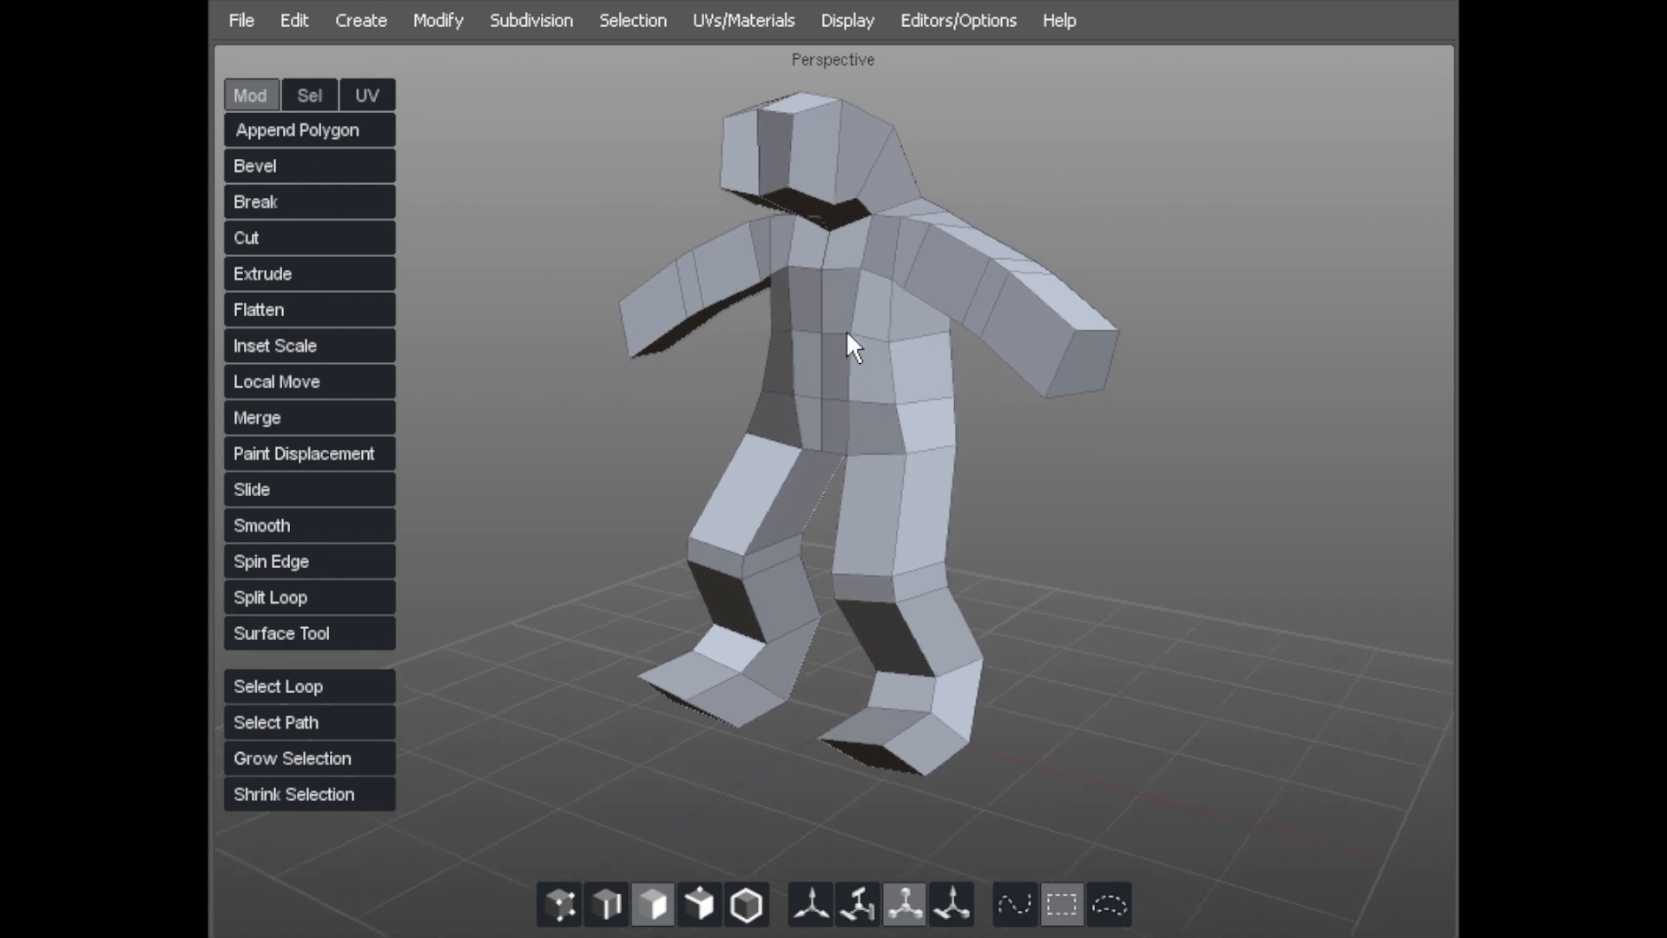
pyautogui.moveTo(816, 340); pyautogui.dragTo(796, 280, button='middle')
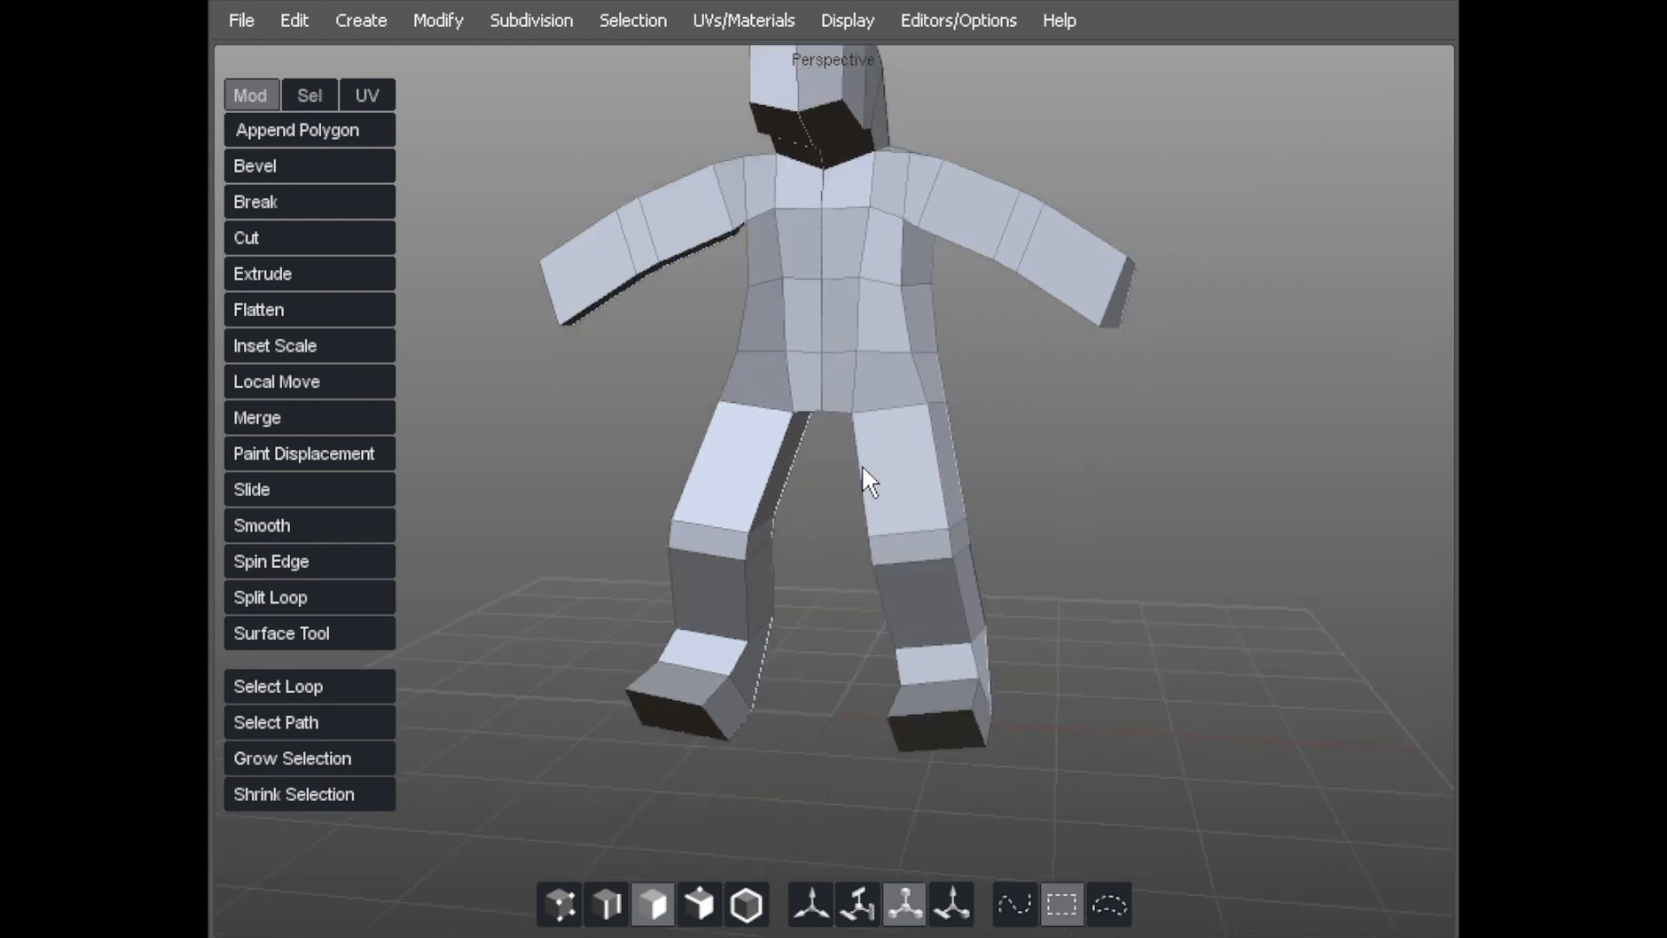
pyautogui.moveTo(863, 466); pyautogui.dragTo(873, 436, button='middle')
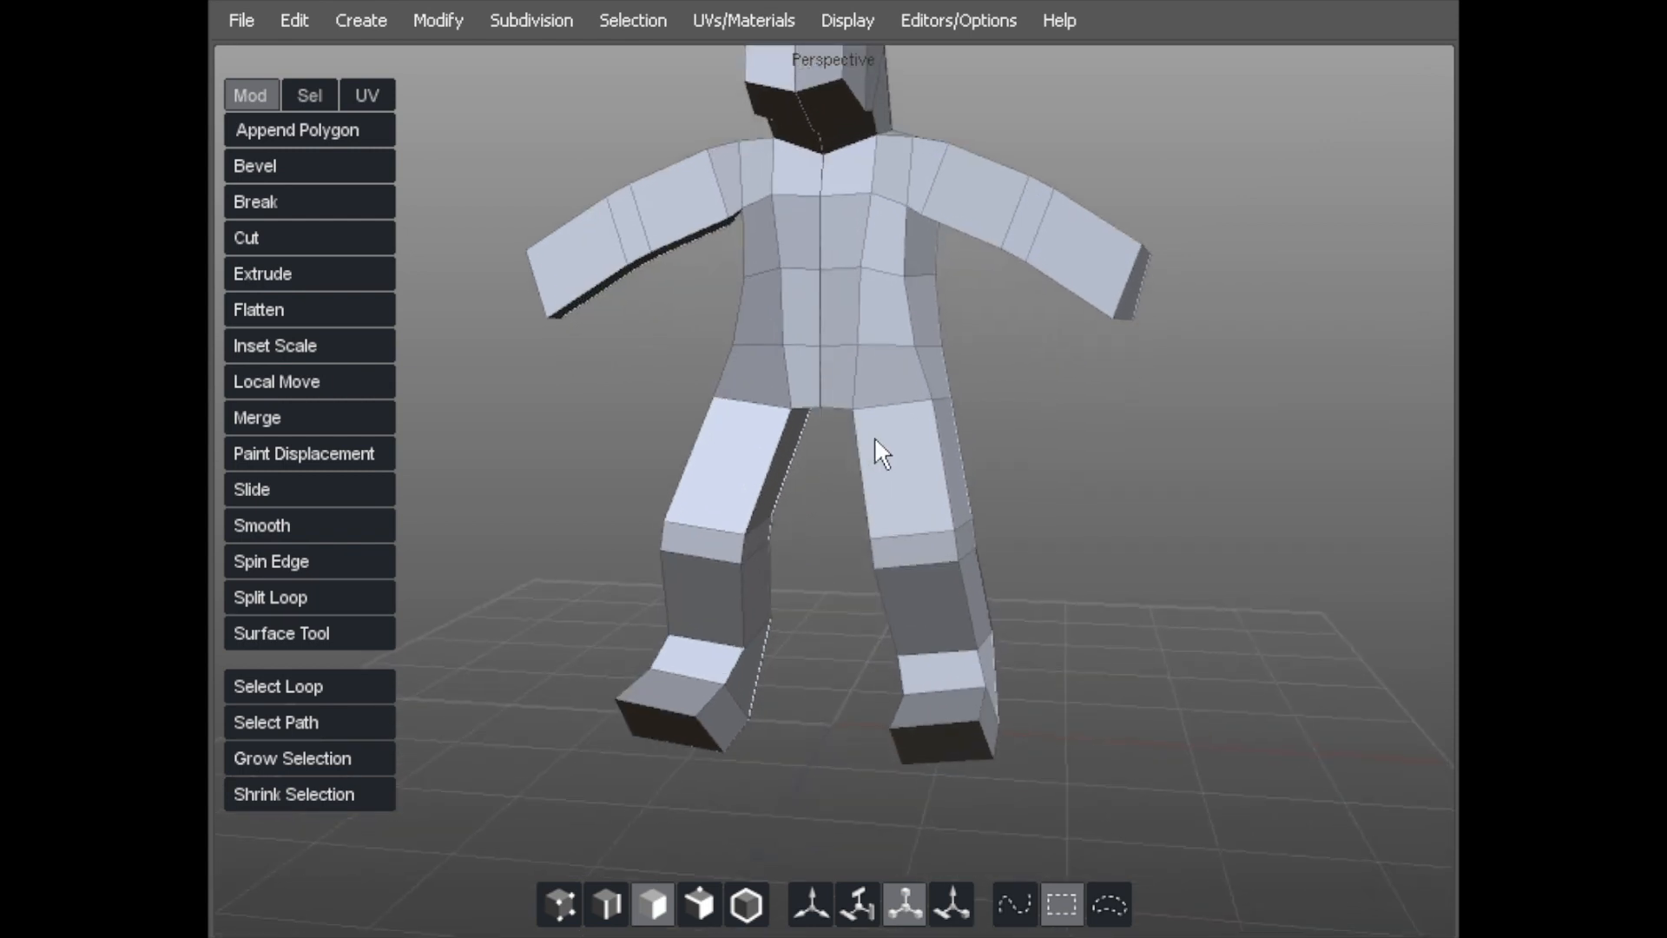
pyautogui.keyDown('alt'); pyautogui.moveTo(867, 436); pyautogui.dragTo(959, 424, button='right'); pyautogui.keyUp('alt')
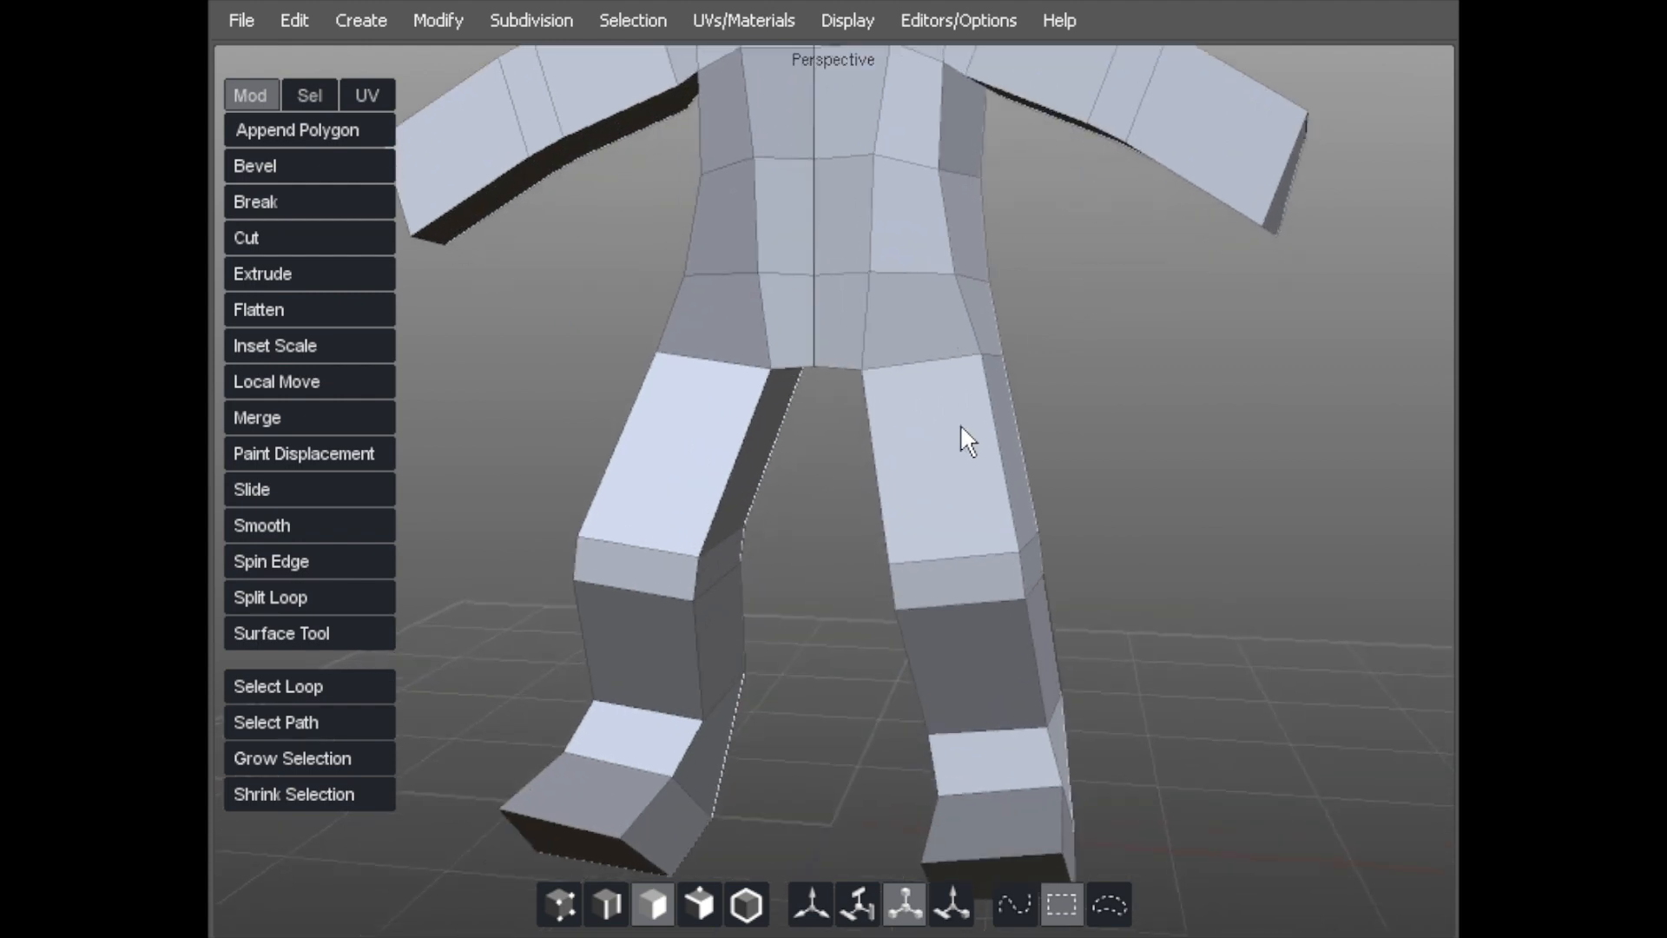
# Split the upper legs with an edge loop around the middle of the thighs.
pyautogui.press('s')
pyautogui.keyDown('alt'); pyautogui.moveTo(930, 450); pyautogui.dragTo(890, 387, button='middle'); pyautogui.keyUp('alt')
pyautogui.keyDown('alt'); pyautogui.moveTo(889, 387); pyautogui.dragTo(908, 409); pyautogui.keyUp('alt')
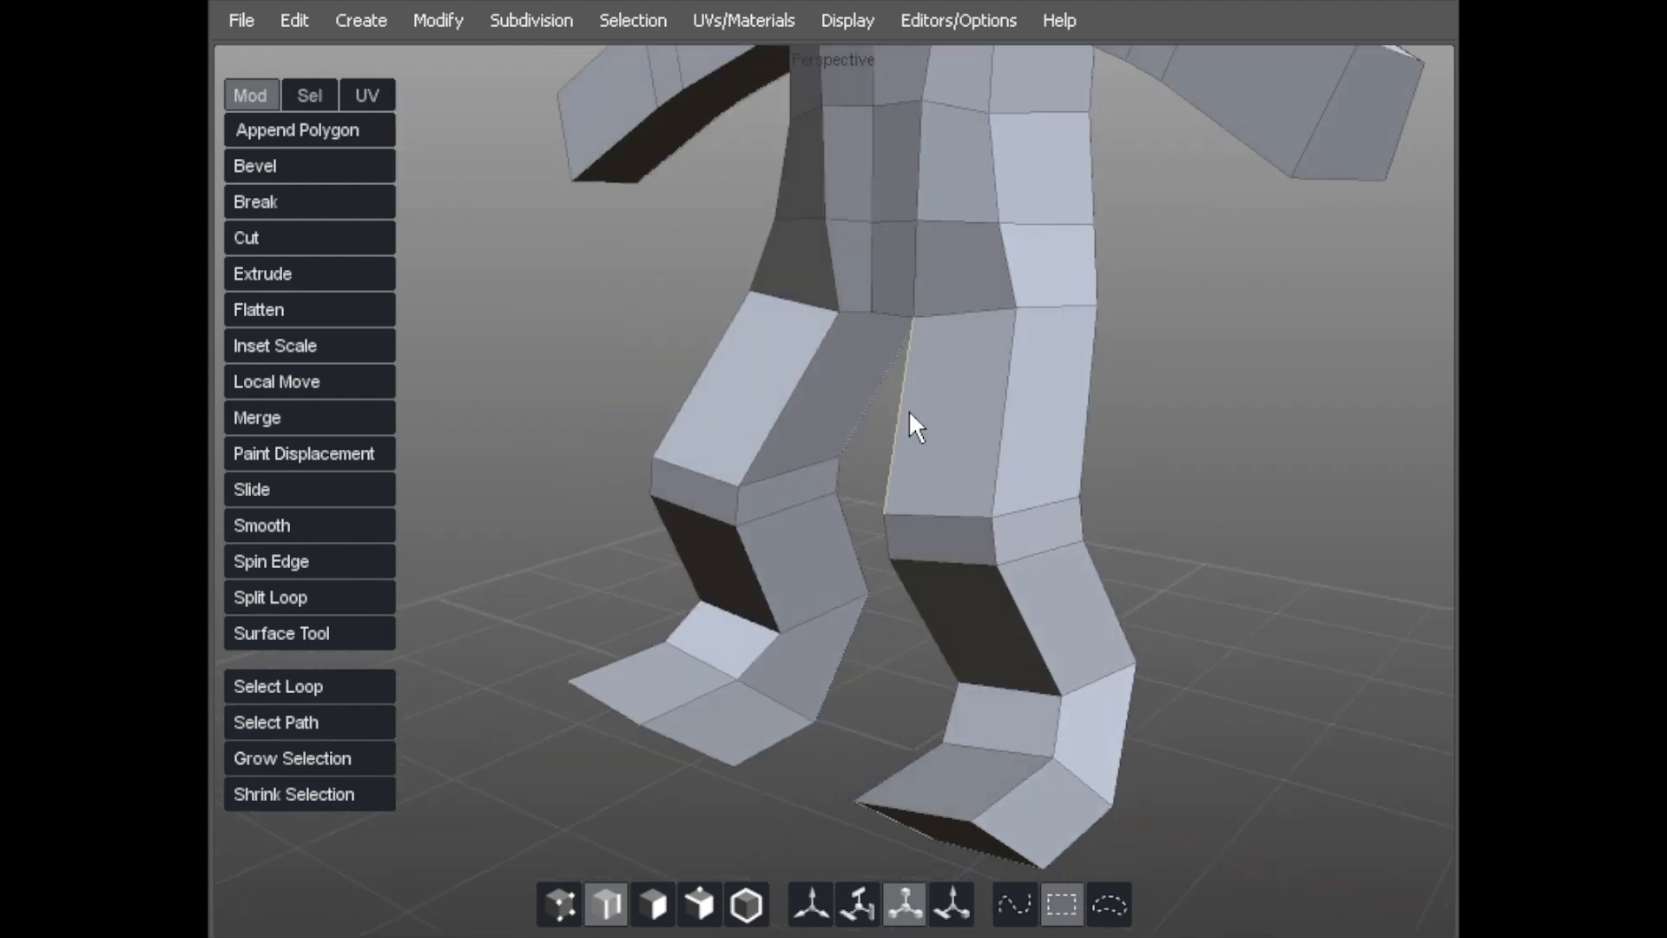
pyautogui.keyDown('alt'); pyautogui.moveTo(1002, 410); pyautogui.dragTo(987, 345, button='right'); pyautogui.keyUp('alt')
pyautogui.keyDown('alt'); pyautogui.moveTo(930, 342); pyautogui.dragTo(890, 325, button='middle'); pyautogui.keyUp('alt')
pyautogui.click(970, 367)
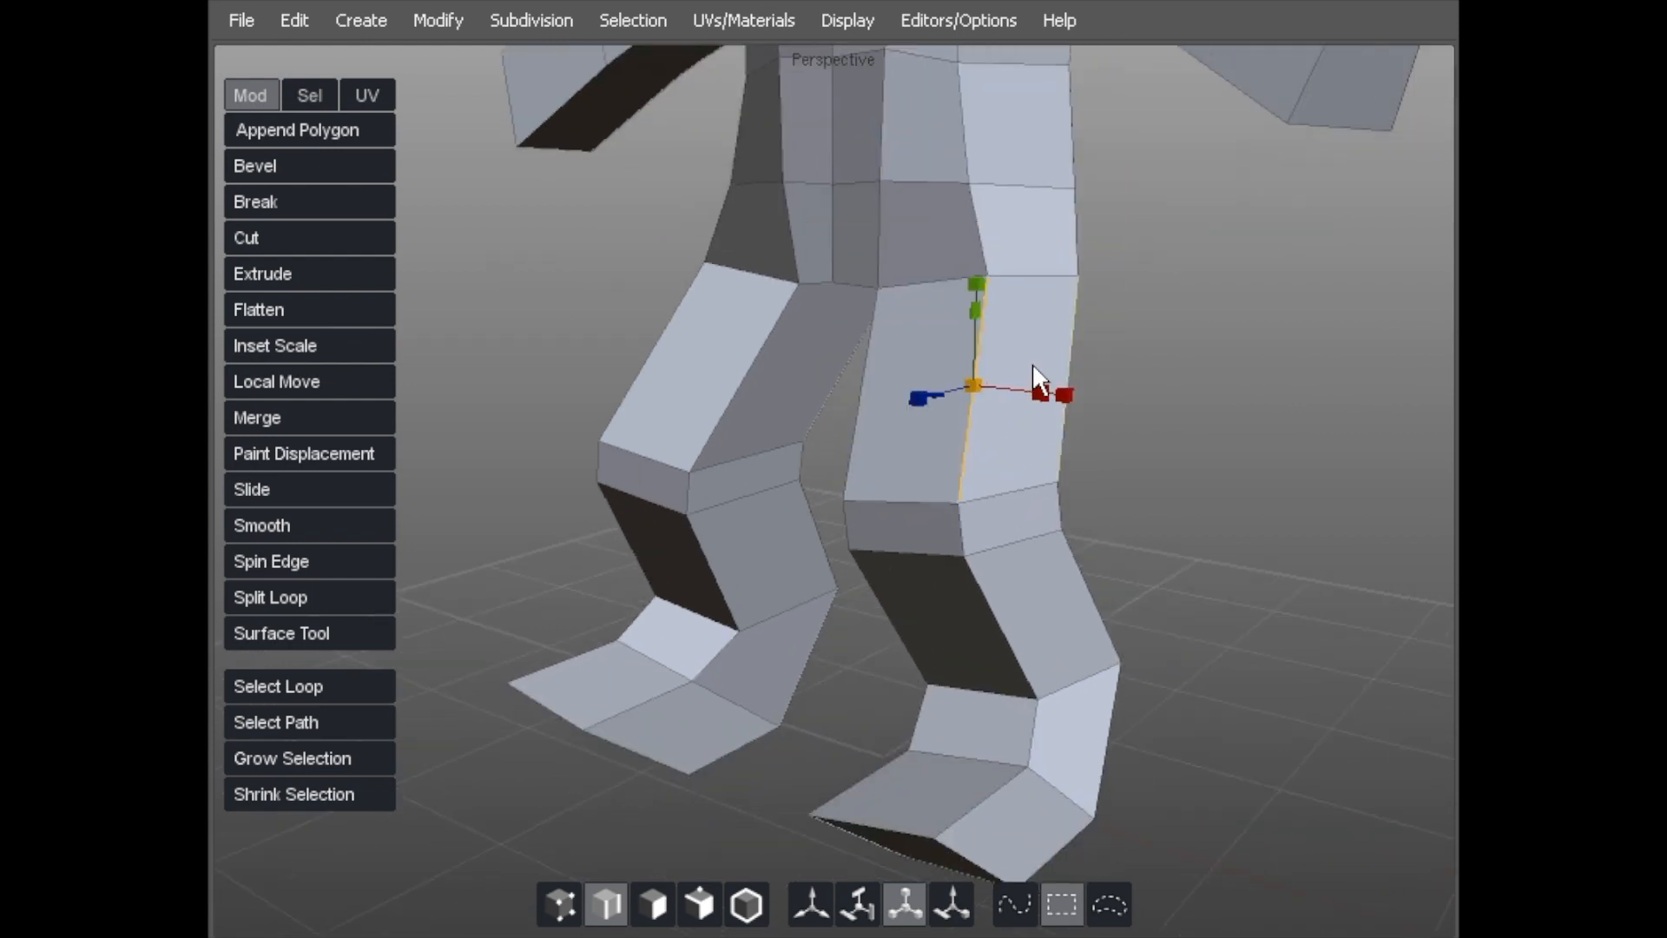
pyautogui.click(1032, 364)
pyautogui.click(968, 364)
pyautogui.press('d')
pyautogui.press('s')
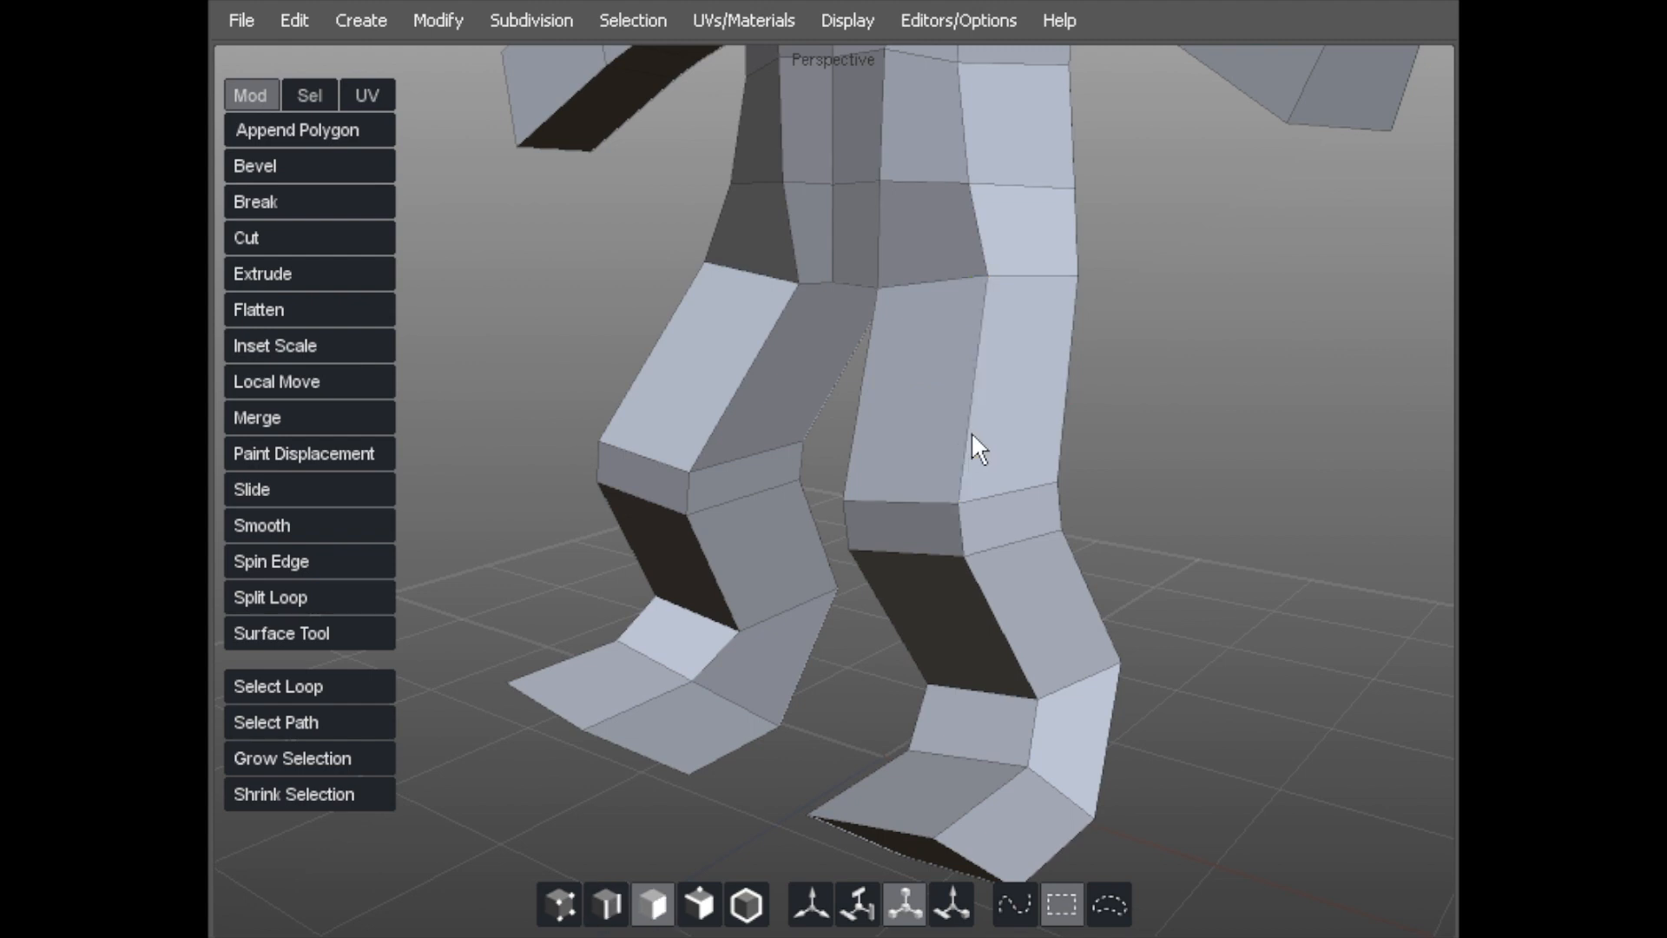
pyautogui.click(971, 406)
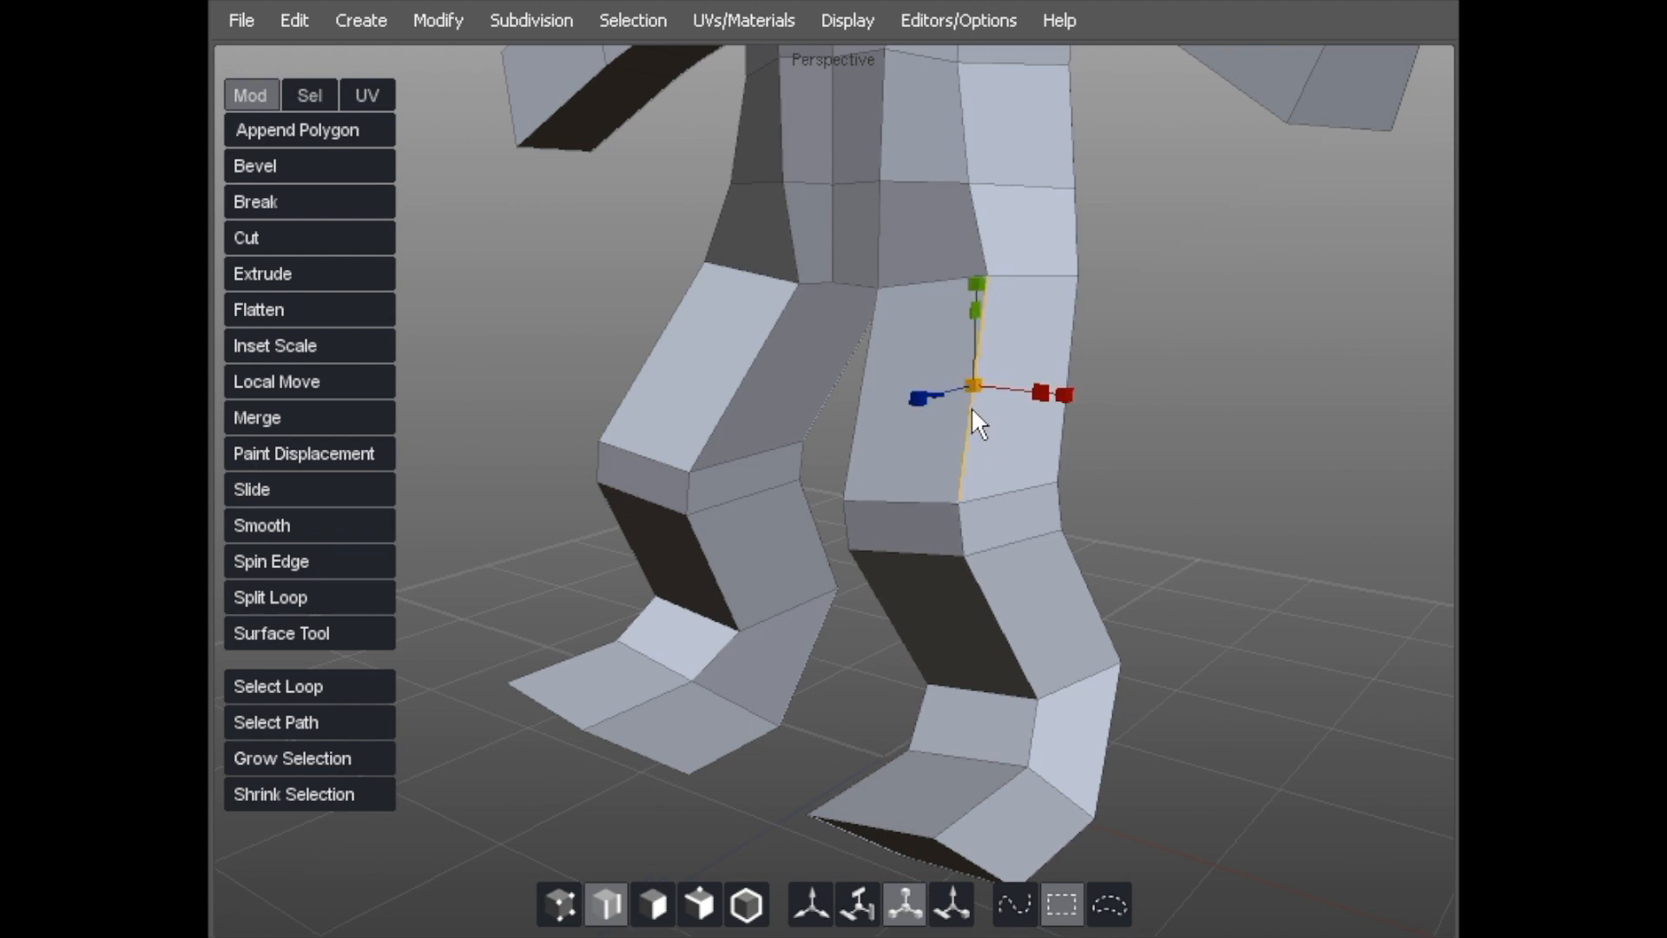
pyautogui.hotkey('shift', 'x')
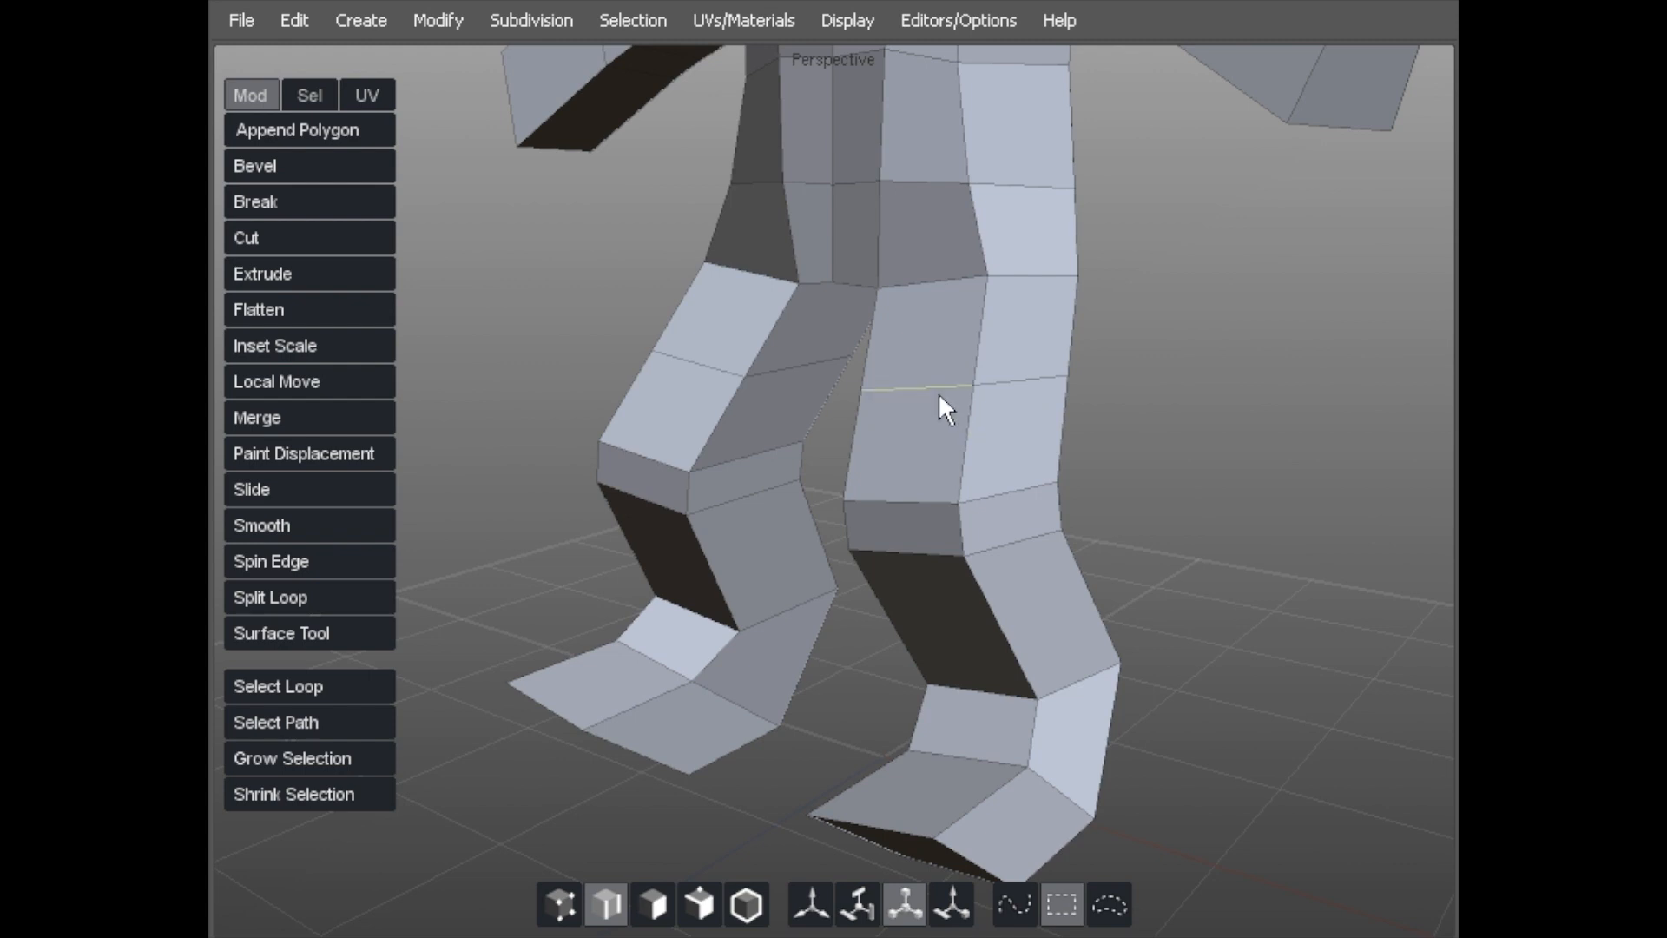
pyautogui.keyDown('alt'); pyautogui.moveTo(936, 387); pyautogui.dragTo(1064, 376); pyautogui.keyUp('alt')
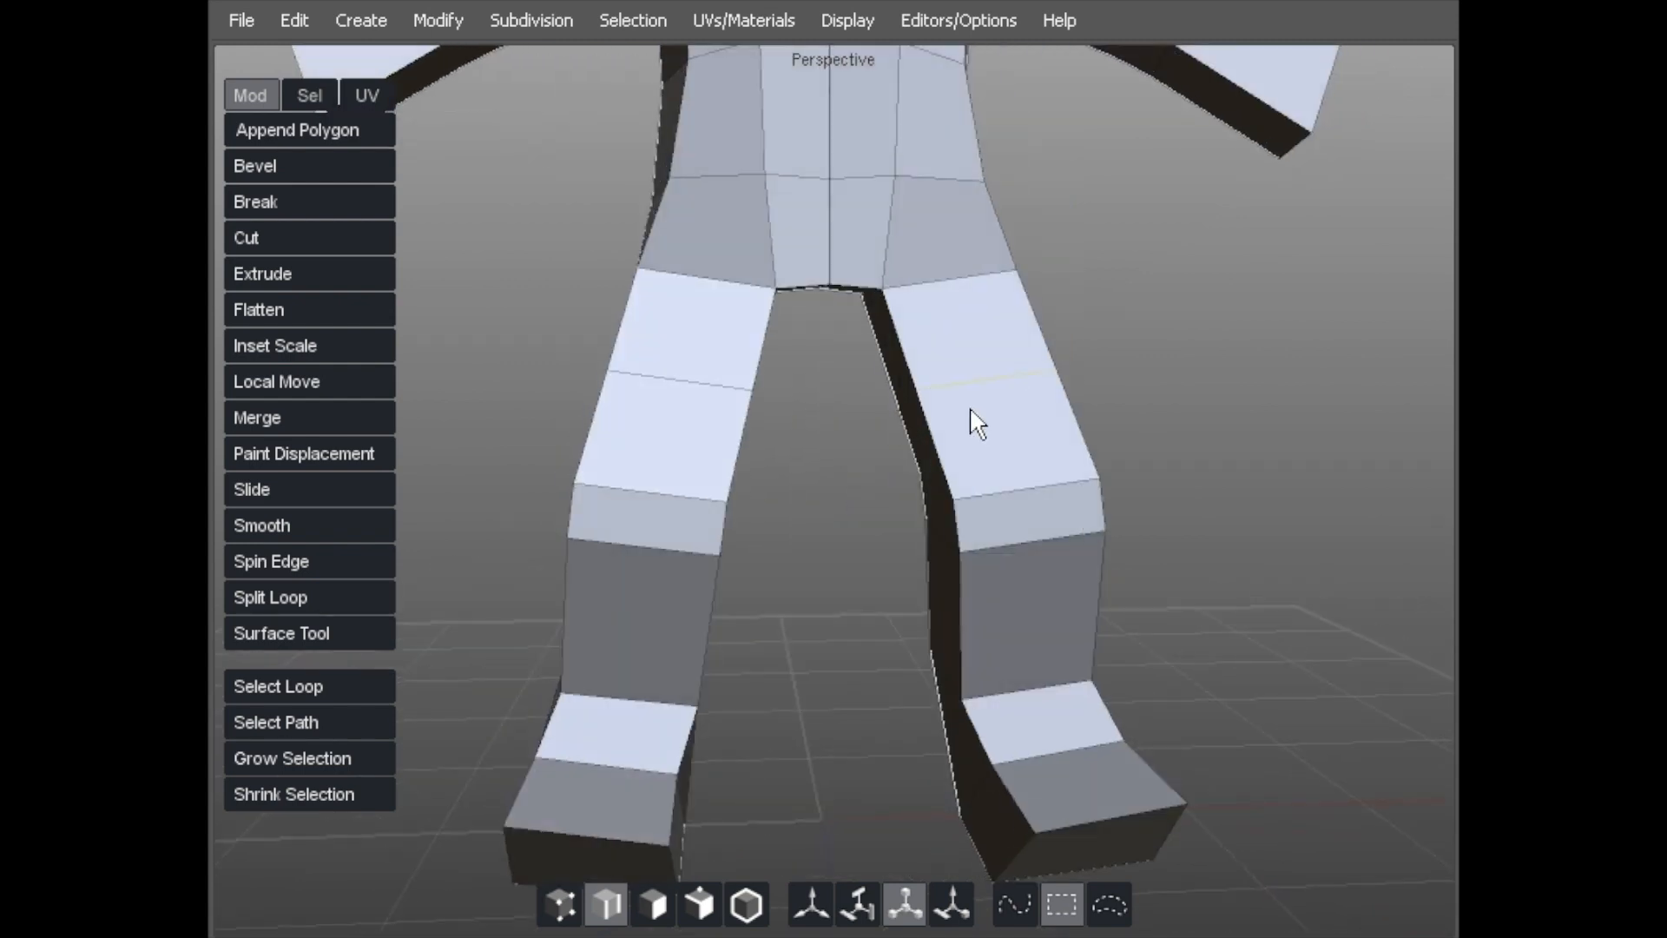
# Move the vertices of the mid-thigh loop forward and outward to round the front of the thighs.
pyautogui.press('a')
pyautogui.moveTo(1019, 403)
pyautogui.keyDown('alt'); pyautogui.mouseDown()
pyautogui.moveTo(973, 421)
pyautogui.moveTo(1035, 382)
pyautogui.mouseUp(); pyautogui.keyUp('alt')
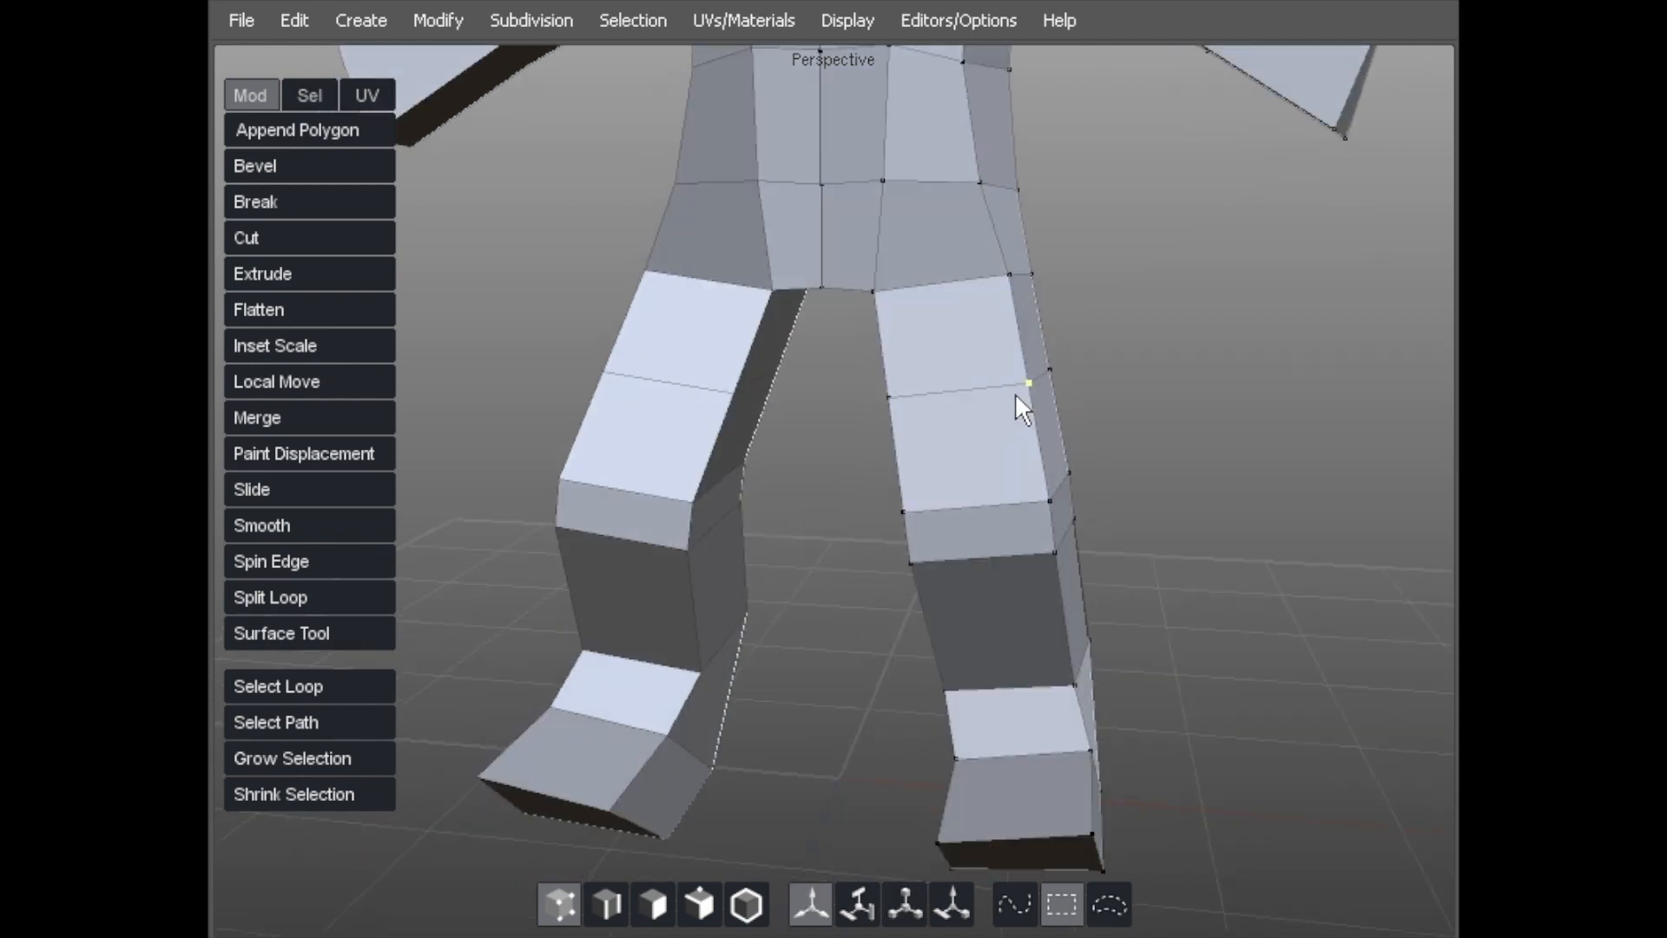
pyautogui.keyDown('alt'); pyautogui.moveTo(1040, 368); pyautogui.dragTo(1022, 382); pyautogui.keyUp('alt')
pyautogui.hotkey('ctrl', 'z')
pyautogui.keyDown('alt'); pyautogui.moveTo(804, 361); pyautogui.dragTo(783, 325); pyautogui.keyUp('alt')
pyautogui.keyDown('alt'); pyautogui.moveTo(971, 231); pyautogui.dragTo(764, 380); pyautogui.keyUp('alt')
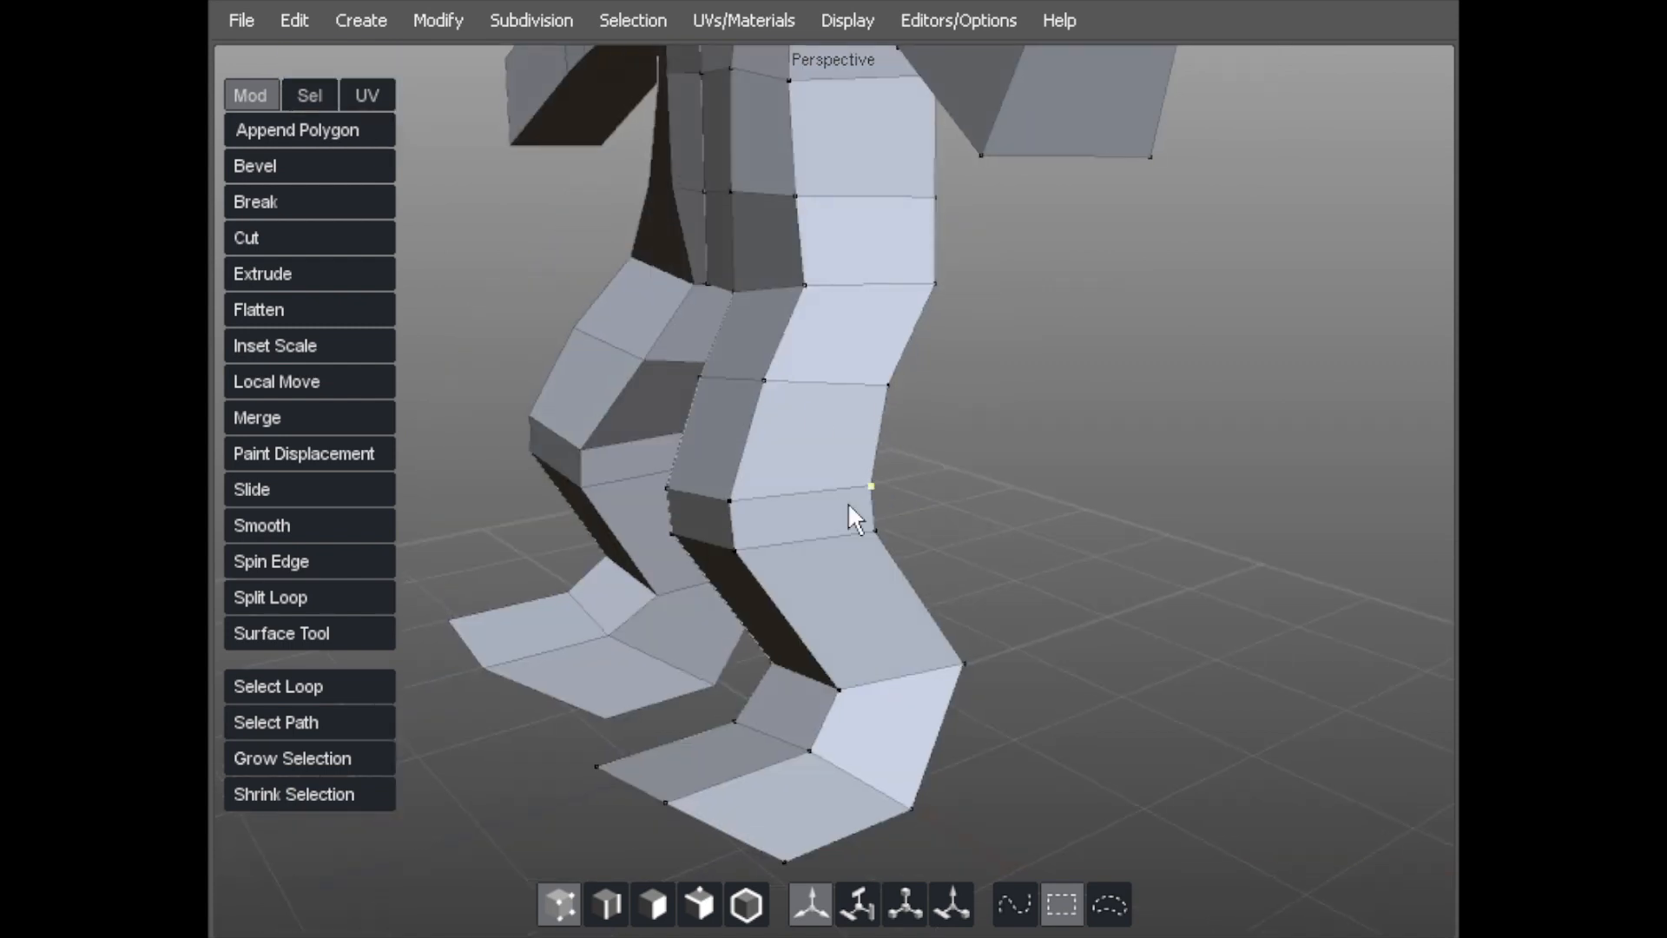
# Reposition the vertices around the knee and the back of the thigh to shape the upper leg's side profile.
pyautogui.keyDown('alt'); pyautogui.moveTo(822, 509); pyautogui.dragTo(752, 380); pyautogui.keyUp('alt')
pyautogui.scroll(3, 1160, 313)
pyautogui.moveTo(1079, 472); pyautogui.dragTo(1073, 473)
pyautogui.moveTo(974, 494); pyautogui.dragTo(1081, 451)
pyautogui.moveTo(1171, 396); pyautogui.dragTo(1062, 410)
pyautogui.moveTo(1057, 469); pyautogui.dragTo(1086, 487)
pyautogui.moveTo(1185, 448); pyautogui.dragTo(863, 521)
pyautogui.keyDown('alt'); pyautogui.moveTo(1018, 424); pyautogui.dragTo(977, 422); pyautogui.keyUp('alt')
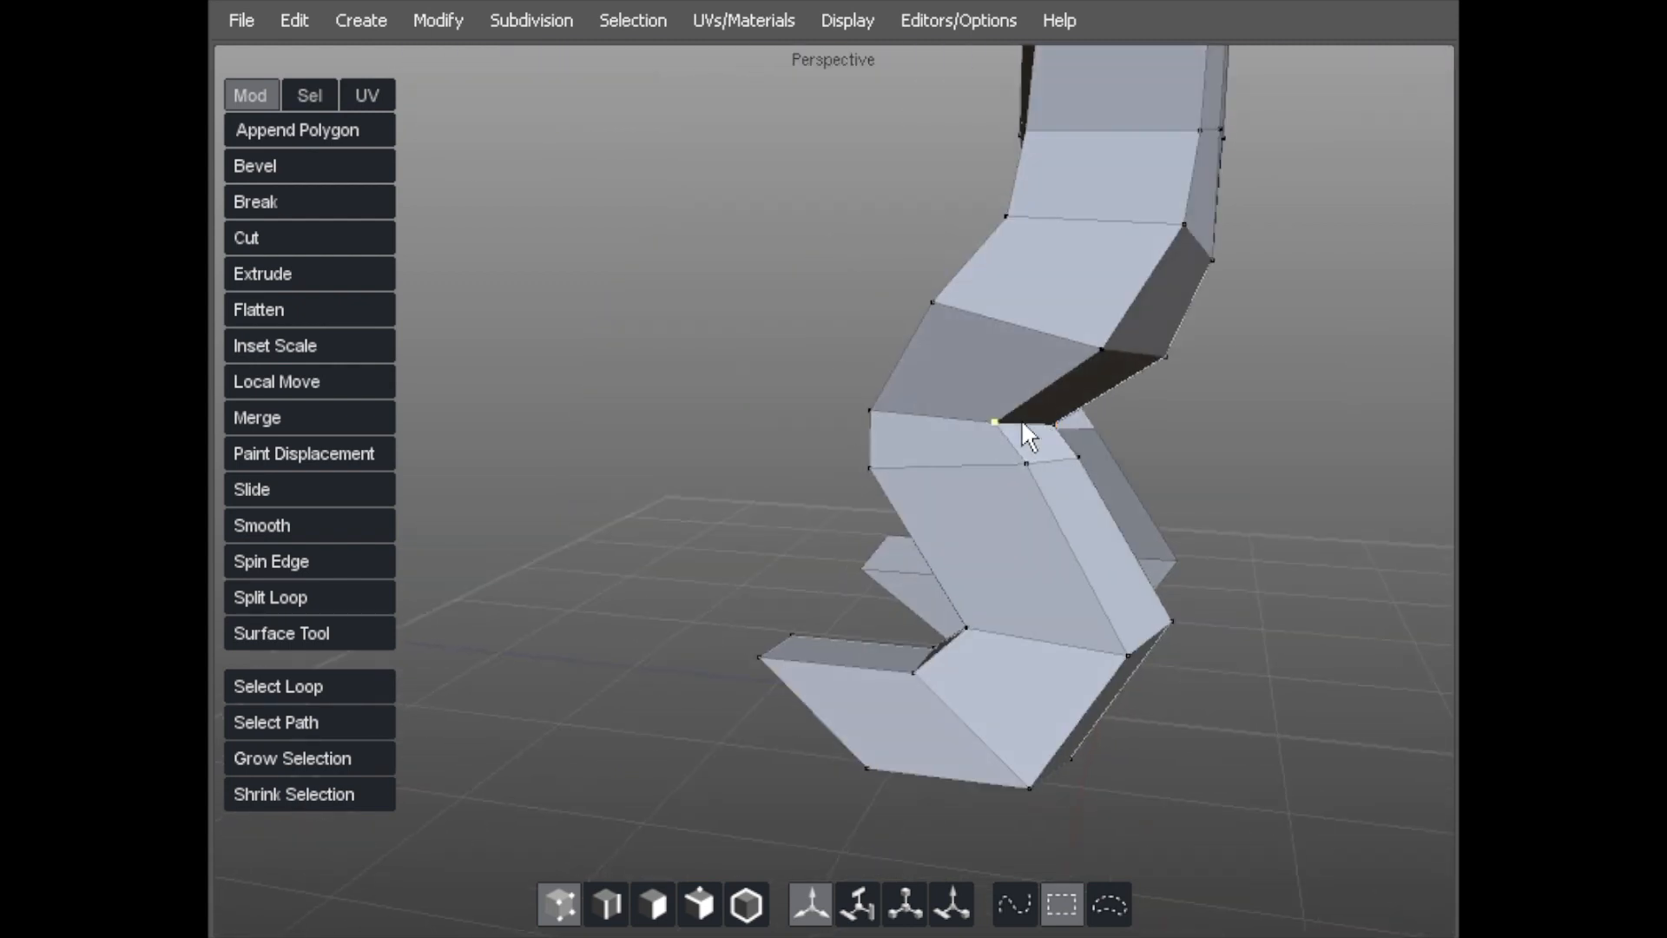
pyautogui.moveTo(857, 421); pyautogui.dragTo(1155, 406)
# Split the lower legs with an edge loop around the middle of the shins.
pyautogui.keyDown('alt'); pyautogui.moveTo(889, 550); pyautogui.dragTo(949, 271); pyautogui.keyUp('alt')
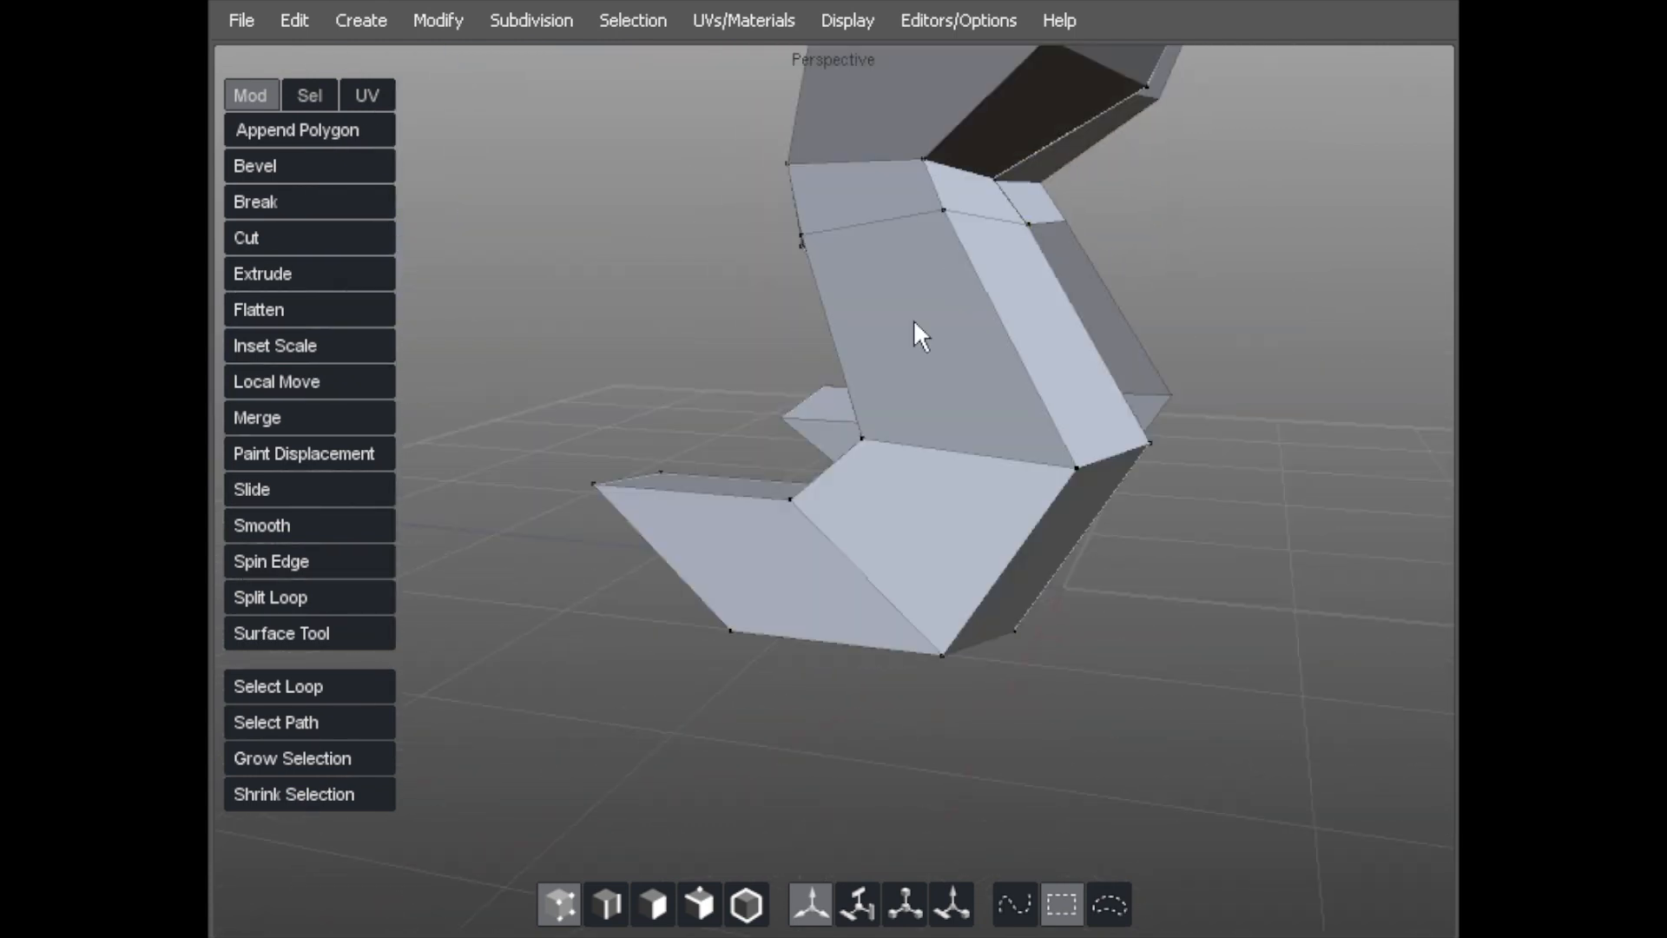
pyautogui.keyDown('alt'); pyautogui.moveTo(921, 334); pyautogui.dragTo(884, 396); pyautogui.keyUp('alt')
pyautogui.press('F11')
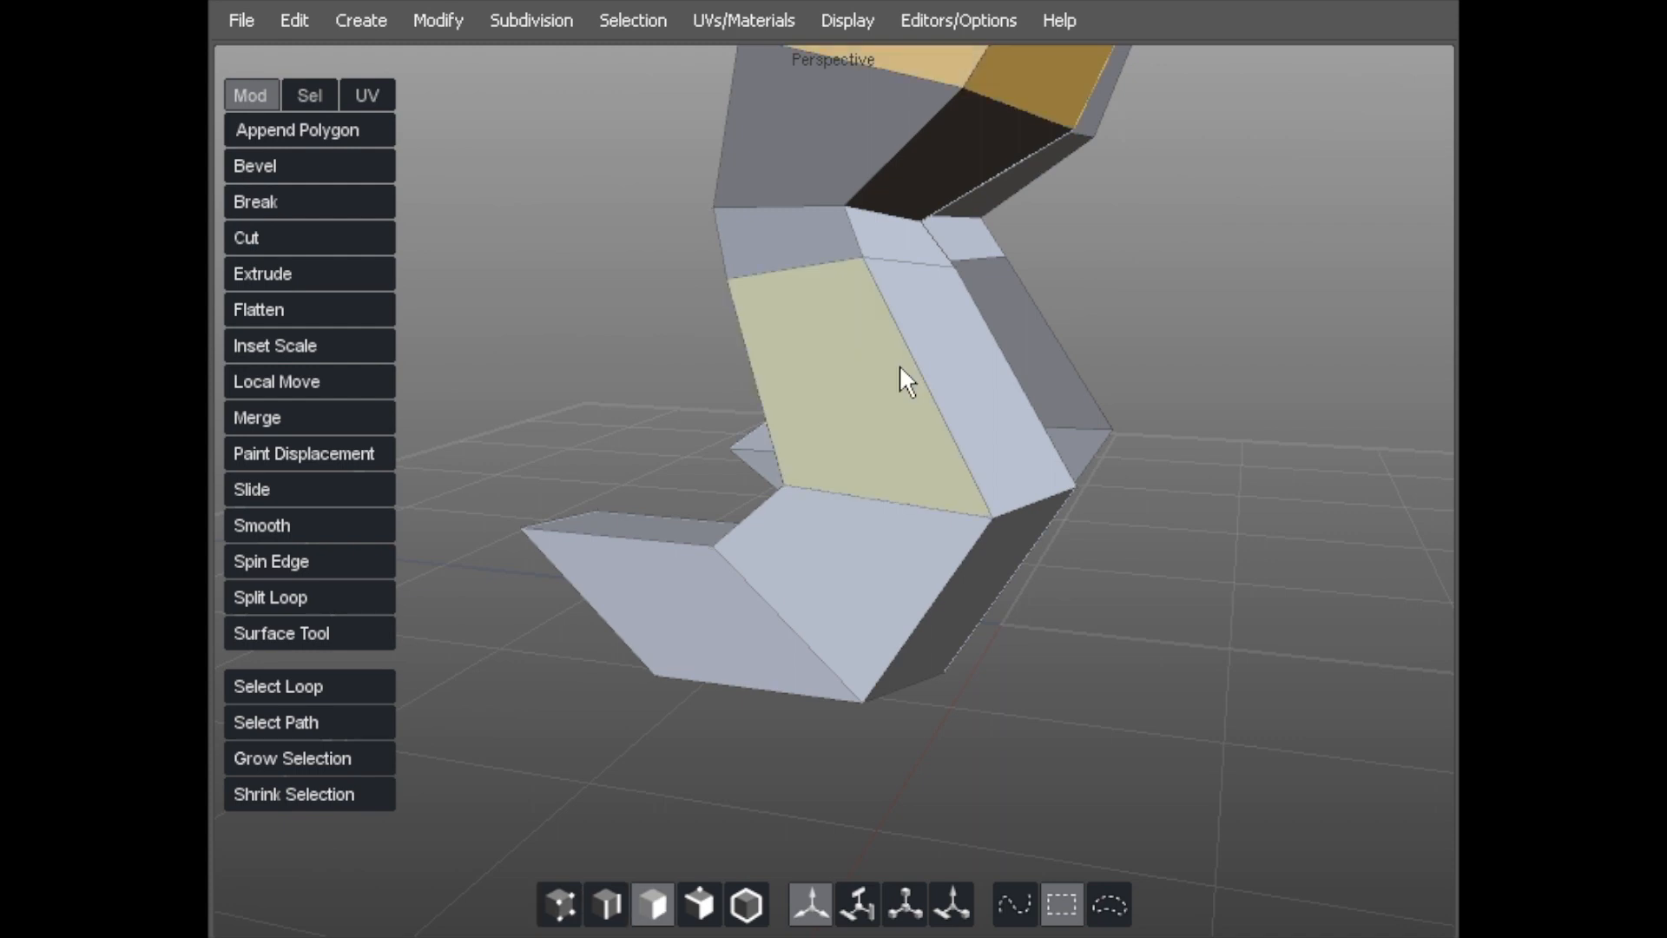
pyautogui.press('F10')
pyautogui.click(915, 363)
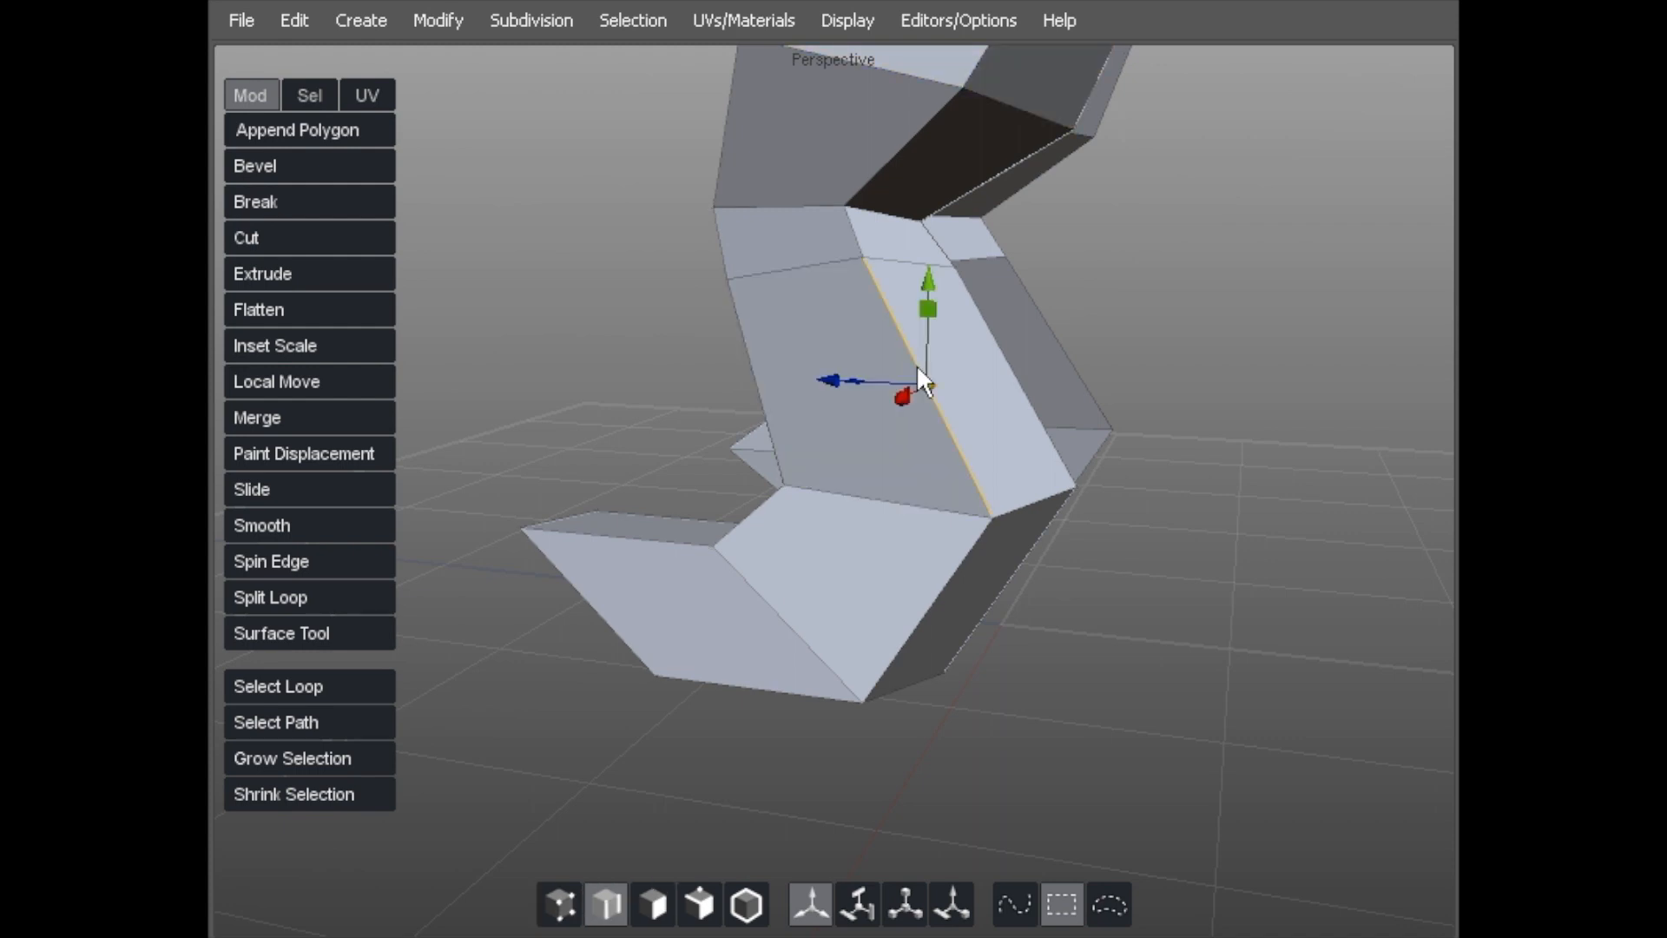
pyautogui.hotkey('shift', 'x')
# Move the mid-shin and ankle vertices to form a fuller calf tapering to a narrower ankle.
pyautogui.press('a')
pyautogui.moveTo(920, 367)
pyautogui.keyDown('alt'); pyautogui.mouseDown()
pyautogui.moveTo(759, 372)
pyautogui.moveTo(903, 382)
pyautogui.mouseUp(); pyautogui.keyUp('alt')
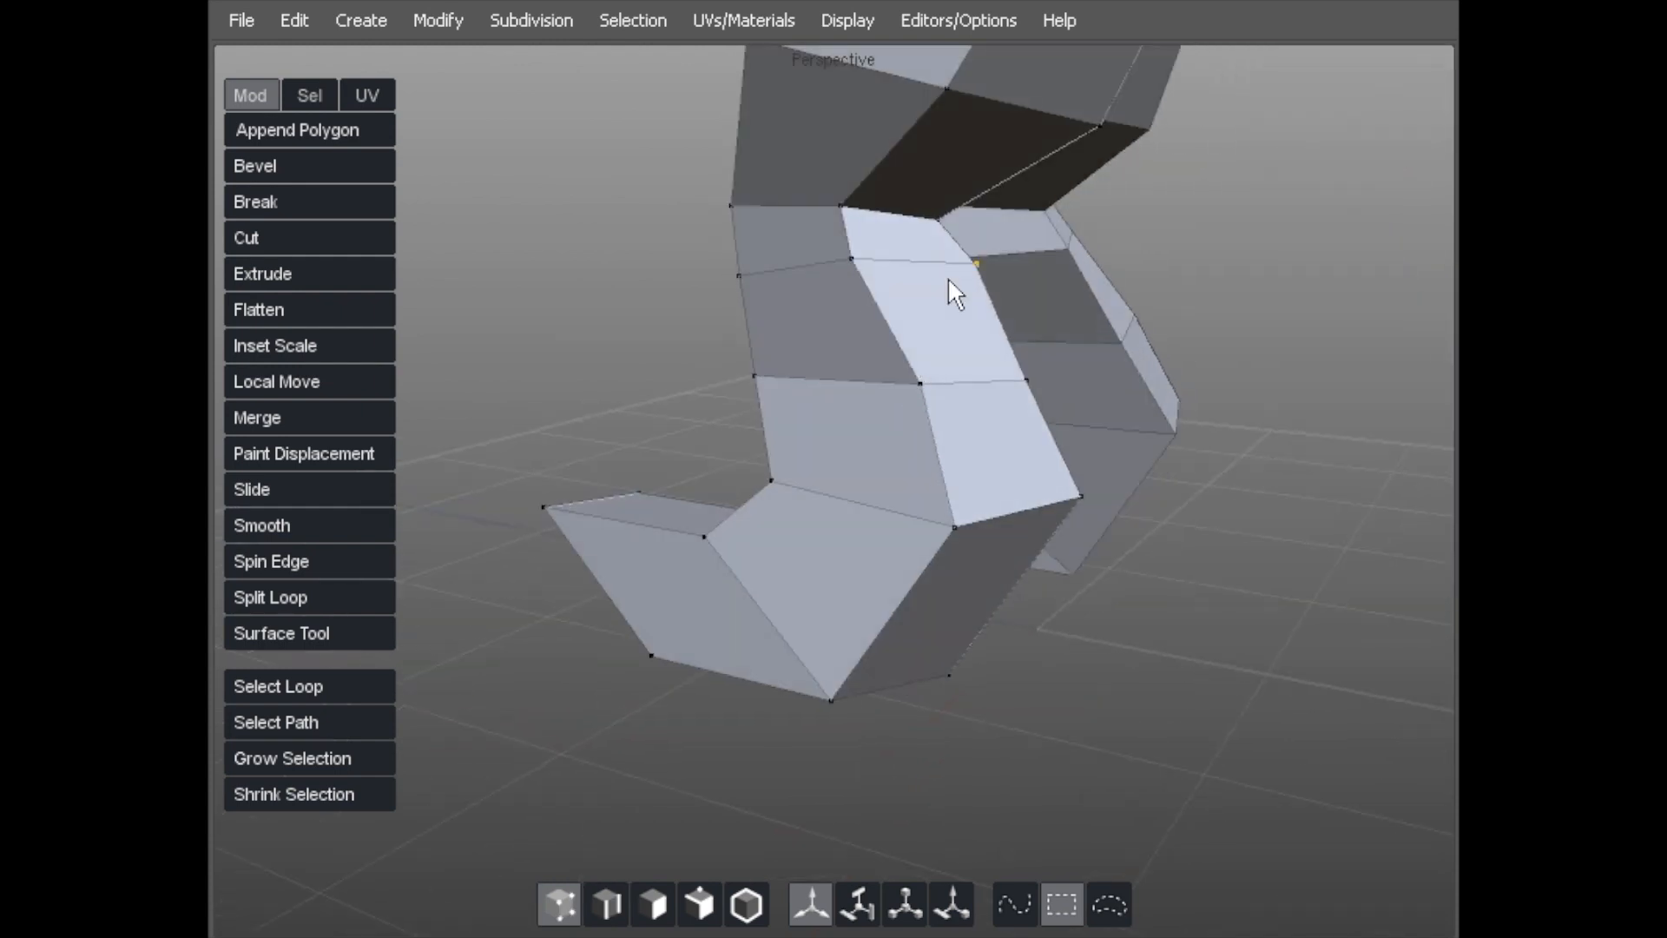
pyautogui.keyDown('alt'); pyautogui.moveTo(1017, 297); pyautogui.dragTo(836, 241); pyautogui.keyUp('alt')
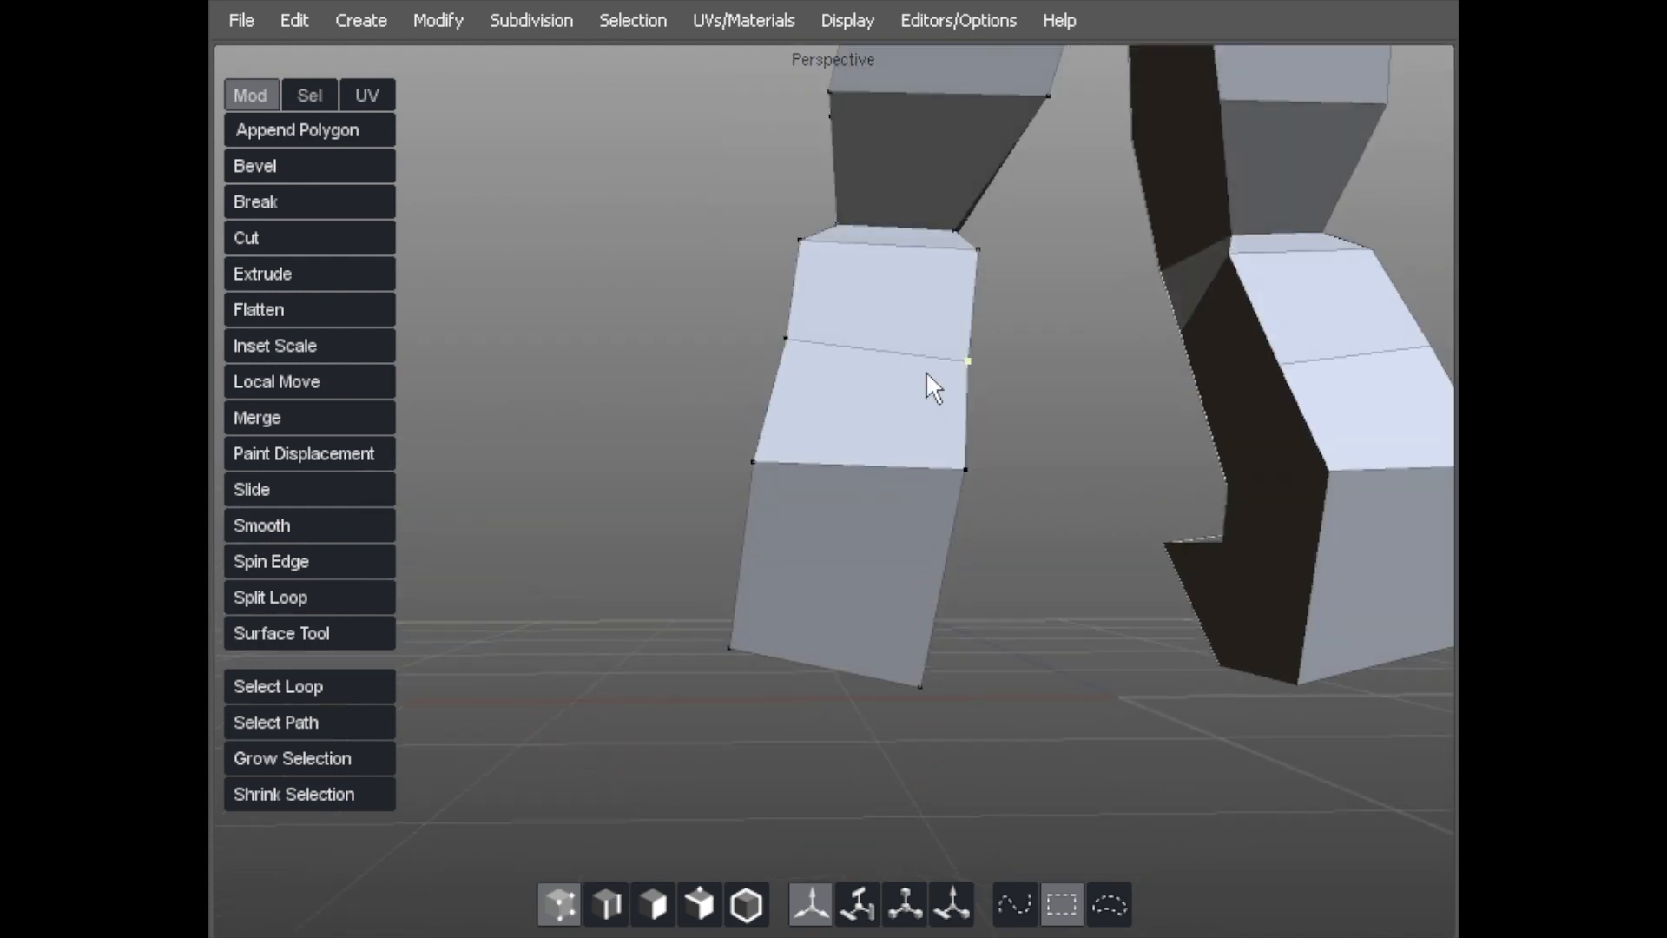
pyautogui.keyDown('alt'); pyautogui.moveTo(963, 353); pyautogui.dragTo(868, 446); pyautogui.keyUp('alt')
pyautogui.keyDown('alt'); pyautogui.moveTo(690, 451); pyautogui.dragTo(789, 435); pyautogui.keyUp('alt')
pyautogui.keyDown('alt'); pyautogui.moveTo(662, 445); pyautogui.dragTo(706, 414); pyautogui.keyUp('alt')
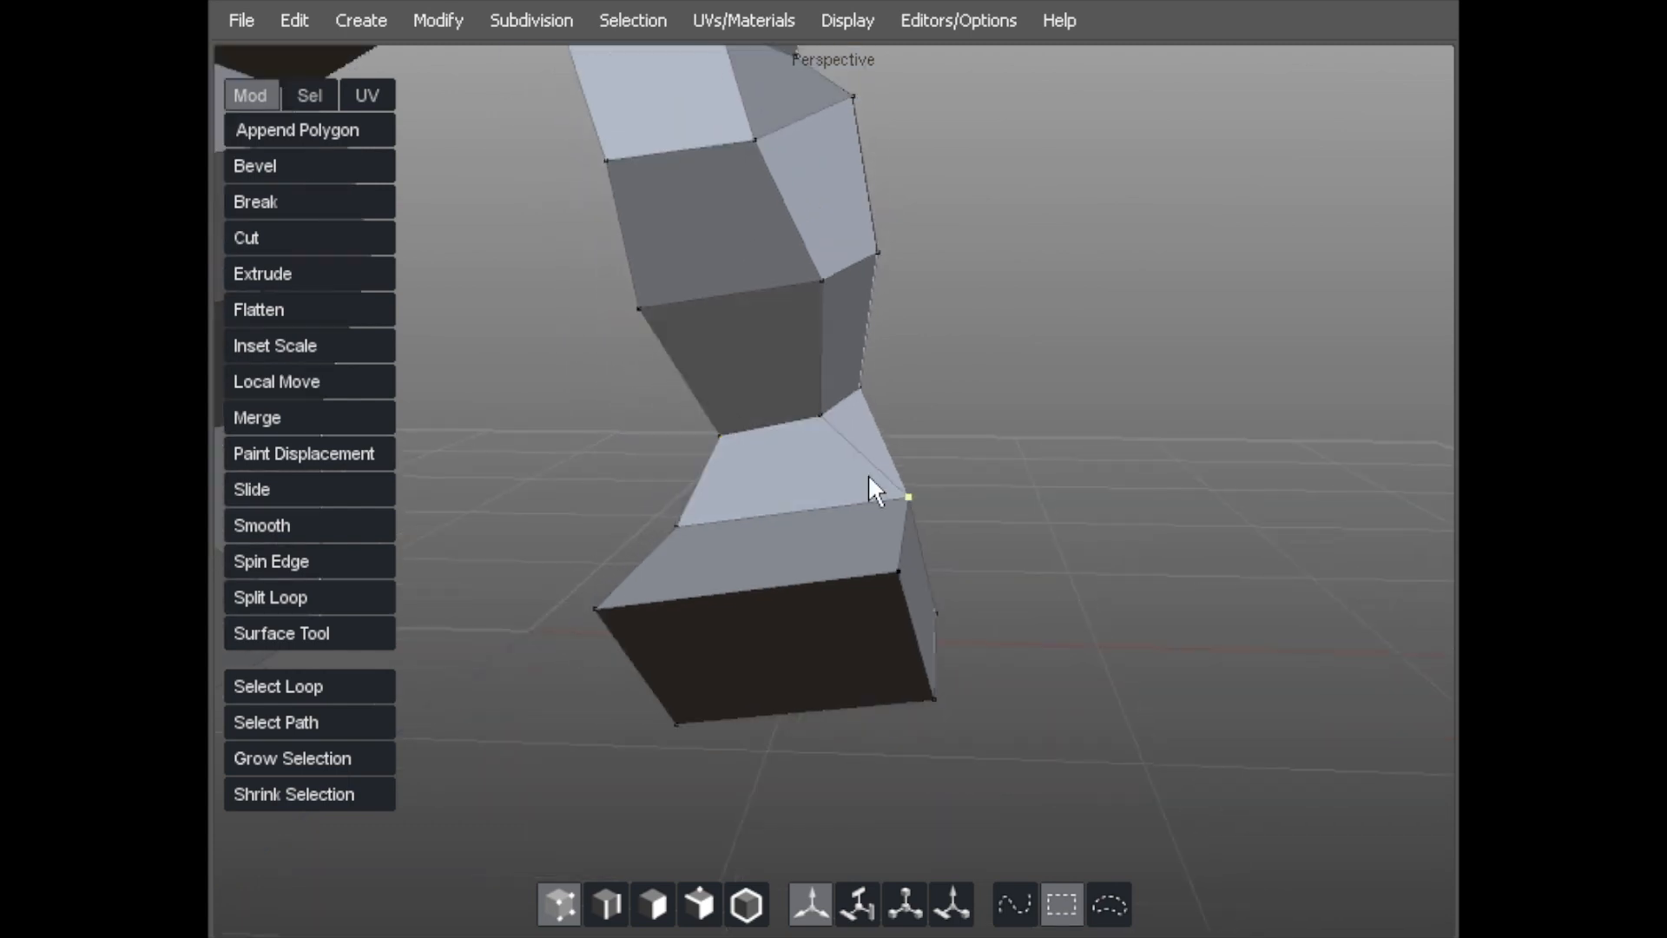
# Reposition the instep, toe and sole vertices to make the foot blockier with a flatter underside.
pyautogui.moveTo(868, 473); pyautogui.dragTo(813, 493)
pyautogui.keyDown('alt'); pyautogui.moveTo(949, 652); pyautogui.dragTo(707, 585); pyautogui.keyUp('alt')
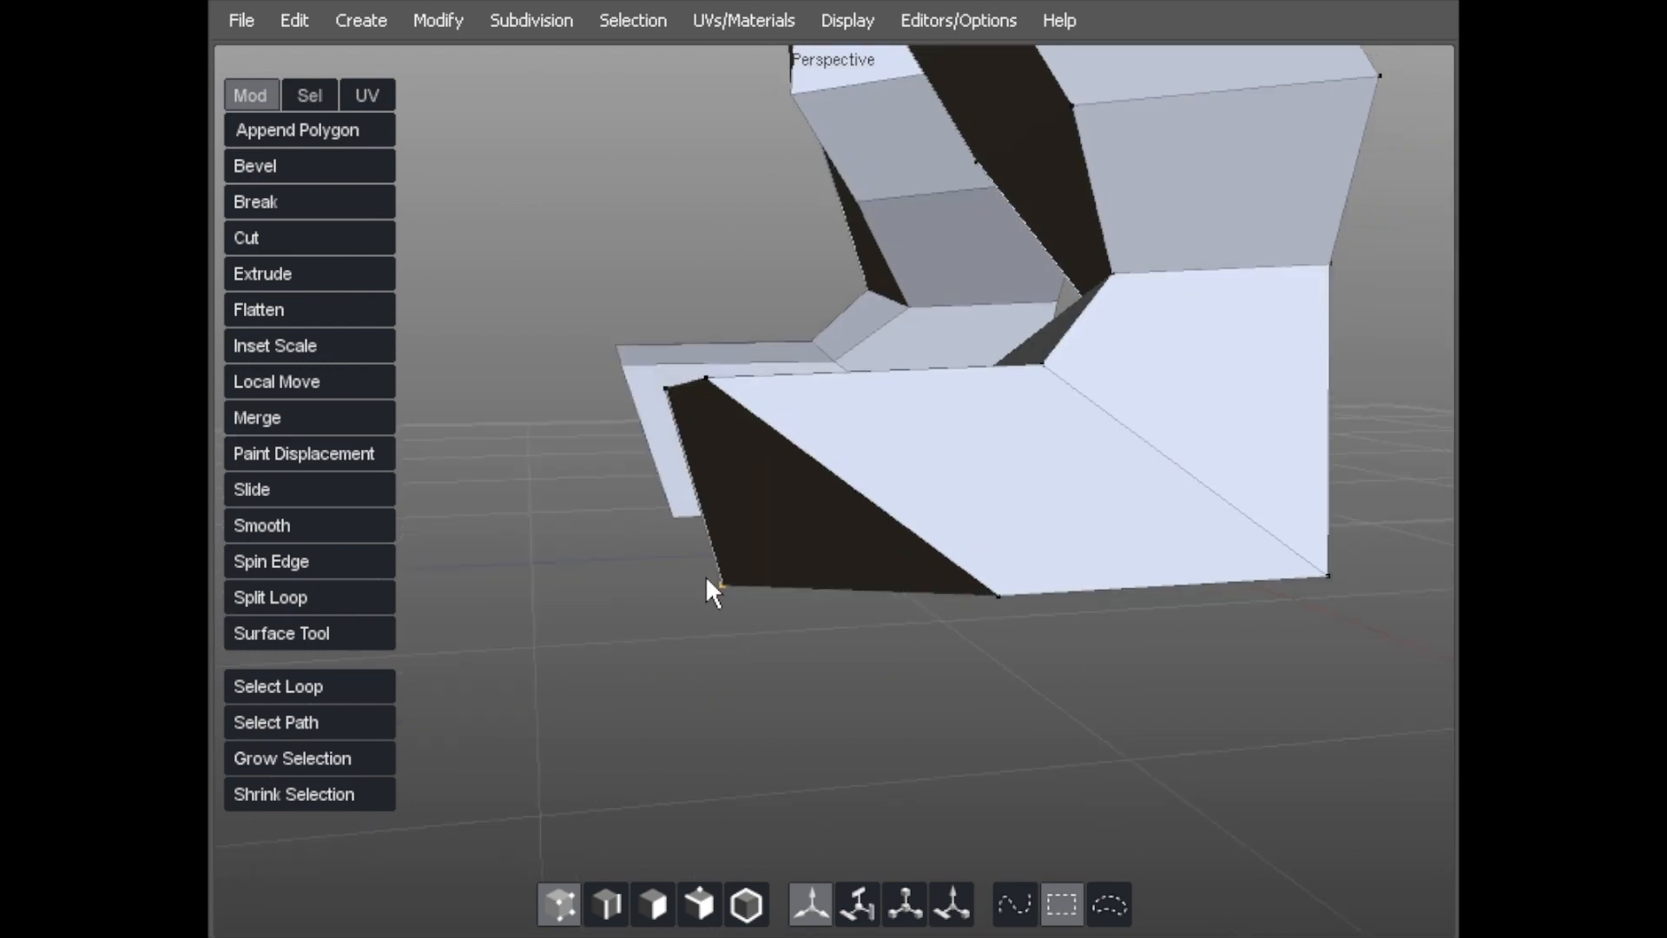
pyautogui.moveTo(960, 613); pyautogui.dragTo(793, 633)
pyautogui.moveTo(709, 390); pyautogui.dragTo(865, 391)
pyautogui.moveTo(669, 390); pyautogui.dragTo(986, 519)
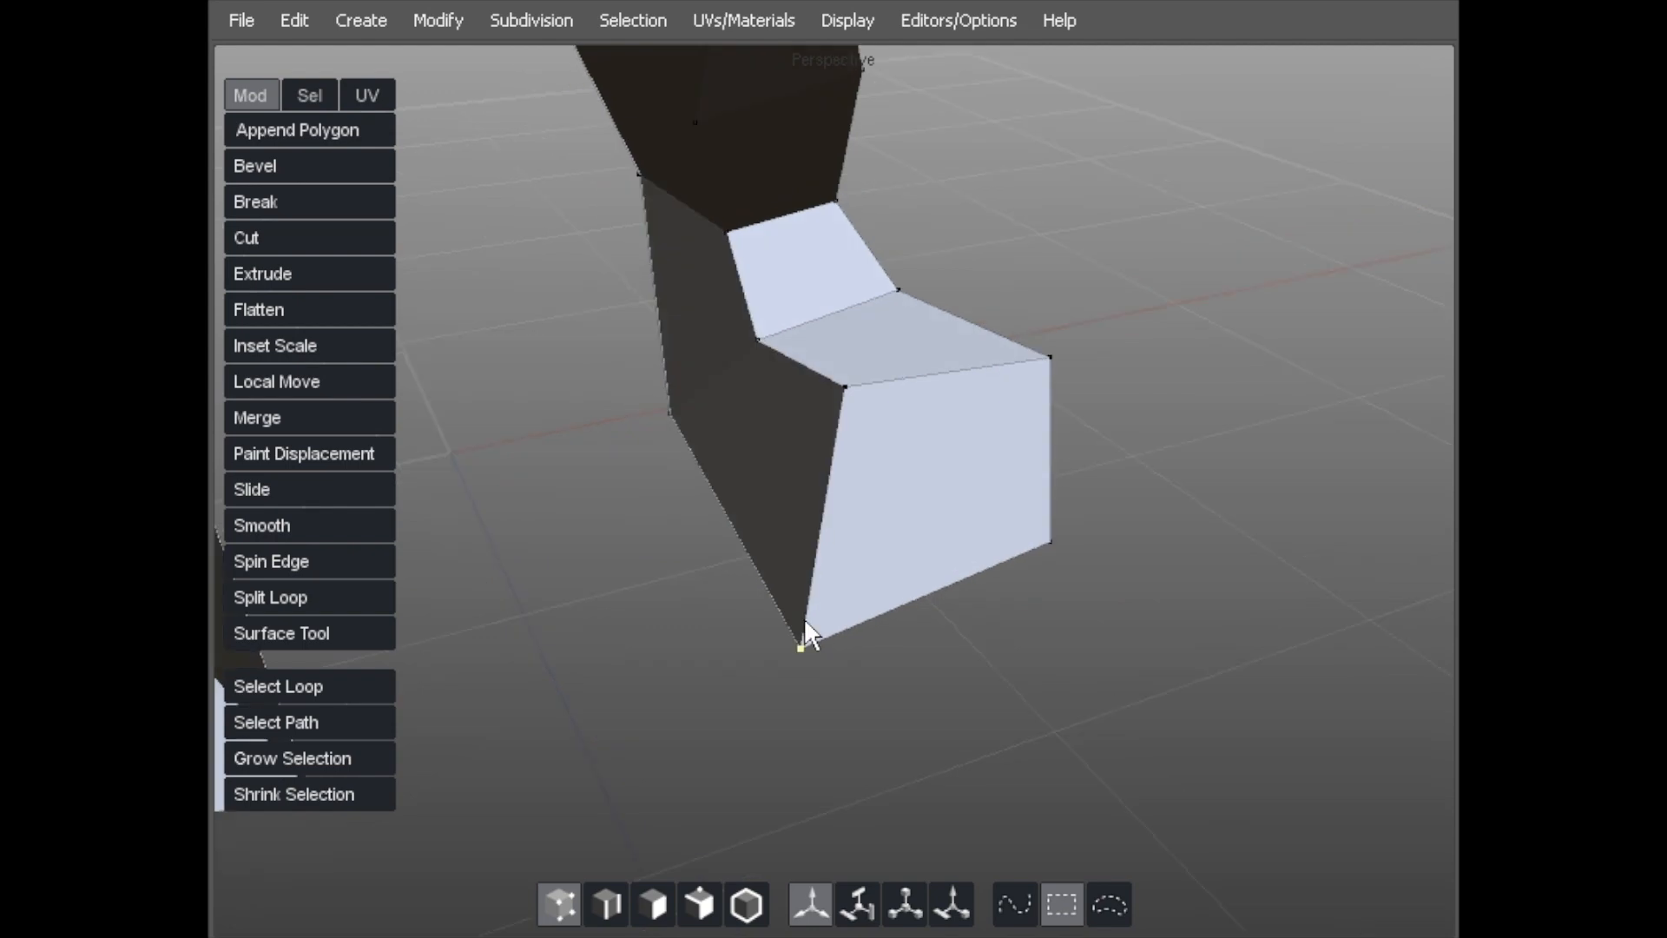
pyautogui.moveTo(806, 645); pyautogui.dragTo(764, 570)
pyautogui.moveTo(842, 388); pyautogui.dragTo(807, 387)
# Pull the heel and rear ankle vertices backward and adjust the back of the knee.
pyautogui.keyDown('alt'); pyautogui.moveTo(826, 388); pyautogui.dragTo(757, 307, button='right'); pyautogui.keyUp('alt')
pyautogui.keyDown('alt'); pyautogui.moveTo(757, 307); pyautogui.dragTo(663, 254); pyautogui.keyUp('alt')
pyautogui.keyDown('alt'); pyautogui.moveTo(664, 254); pyautogui.dragTo(552, 319, button='right'); pyautogui.keyUp('alt')
pyautogui.keyDown('alt'); pyautogui.moveTo(553, 320); pyautogui.dragTo(878, 296); pyautogui.keyUp('alt')
pyautogui.keyDown('alt'); pyautogui.moveTo(710, 410); pyautogui.dragTo(946, 347); pyautogui.keyUp('alt')
pyautogui.keyDown('alt'); pyautogui.moveTo(945, 348); pyautogui.dragTo(1021, 496, button='middle'); pyautogui.keyUp('alt')
pyautogui.keyDown('alt'); pyautogui.moveTo(1021, 497); pyautogui.dragTo(1055, 428, button='right'); pyautogui.keyUp('alt')
pyautogui.keyDown('alt'); pyautogui.moveTo(1057, 432); pyautogui.dragTo(900, 458); pyautogui.keyUp('alt')
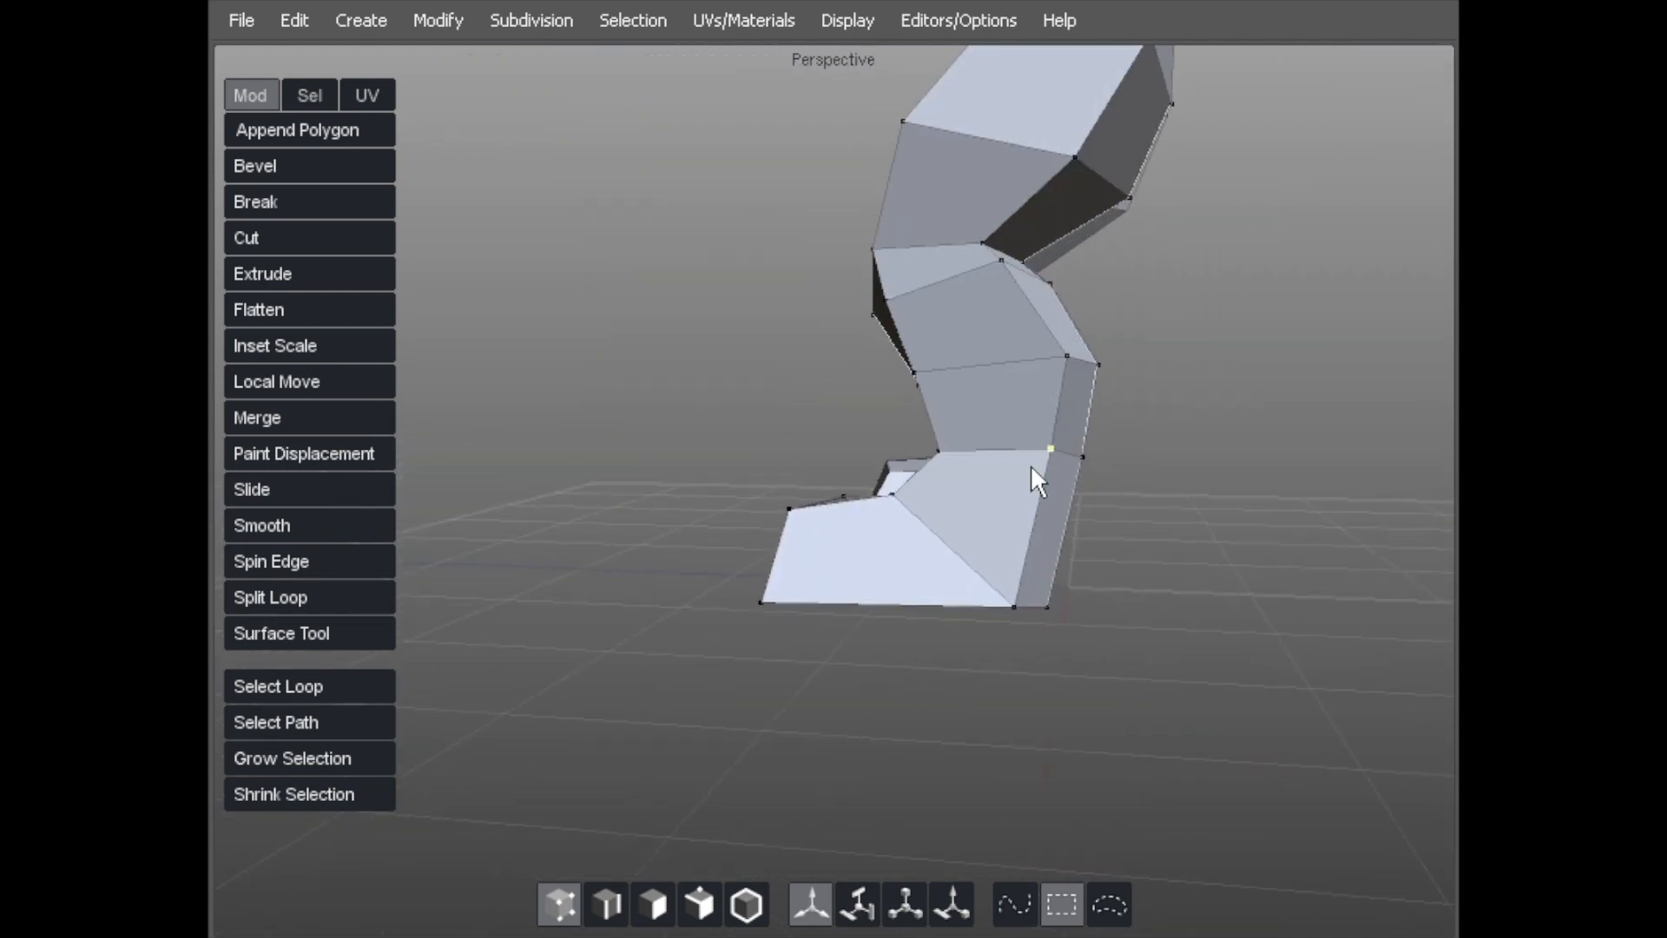
pyautogui.moveTo(1089, 461); pyautogui.dragTo(1116, 460)
pyautogui.moveTo(1044, 592); pyautogui.dragTo(1104, 588)
pyautogui.moveTo(1047, 461); pyautogui.dragTo(1077, 464)
pyautogui.moveTo(1016, 589); pyautogui.dragTo(1075, 591)
pyautogui.moveTo(955, 453)
pyautogui.keyDown('alt'); pyautogui.mouseDown()
pyautogui.moveTo(928, 479)
pyautogui.moveTo(931, 462)
pyautogui.mouseUp(); pyautogui.keyUp('alt')
pyautogui.moveTo(1030, 259)
pyautogui.mouseDown()
pyautogui.moveTo(1016, 242)
pyautogui.moveTo(1023, 279)
pyautogui.mouseUp()
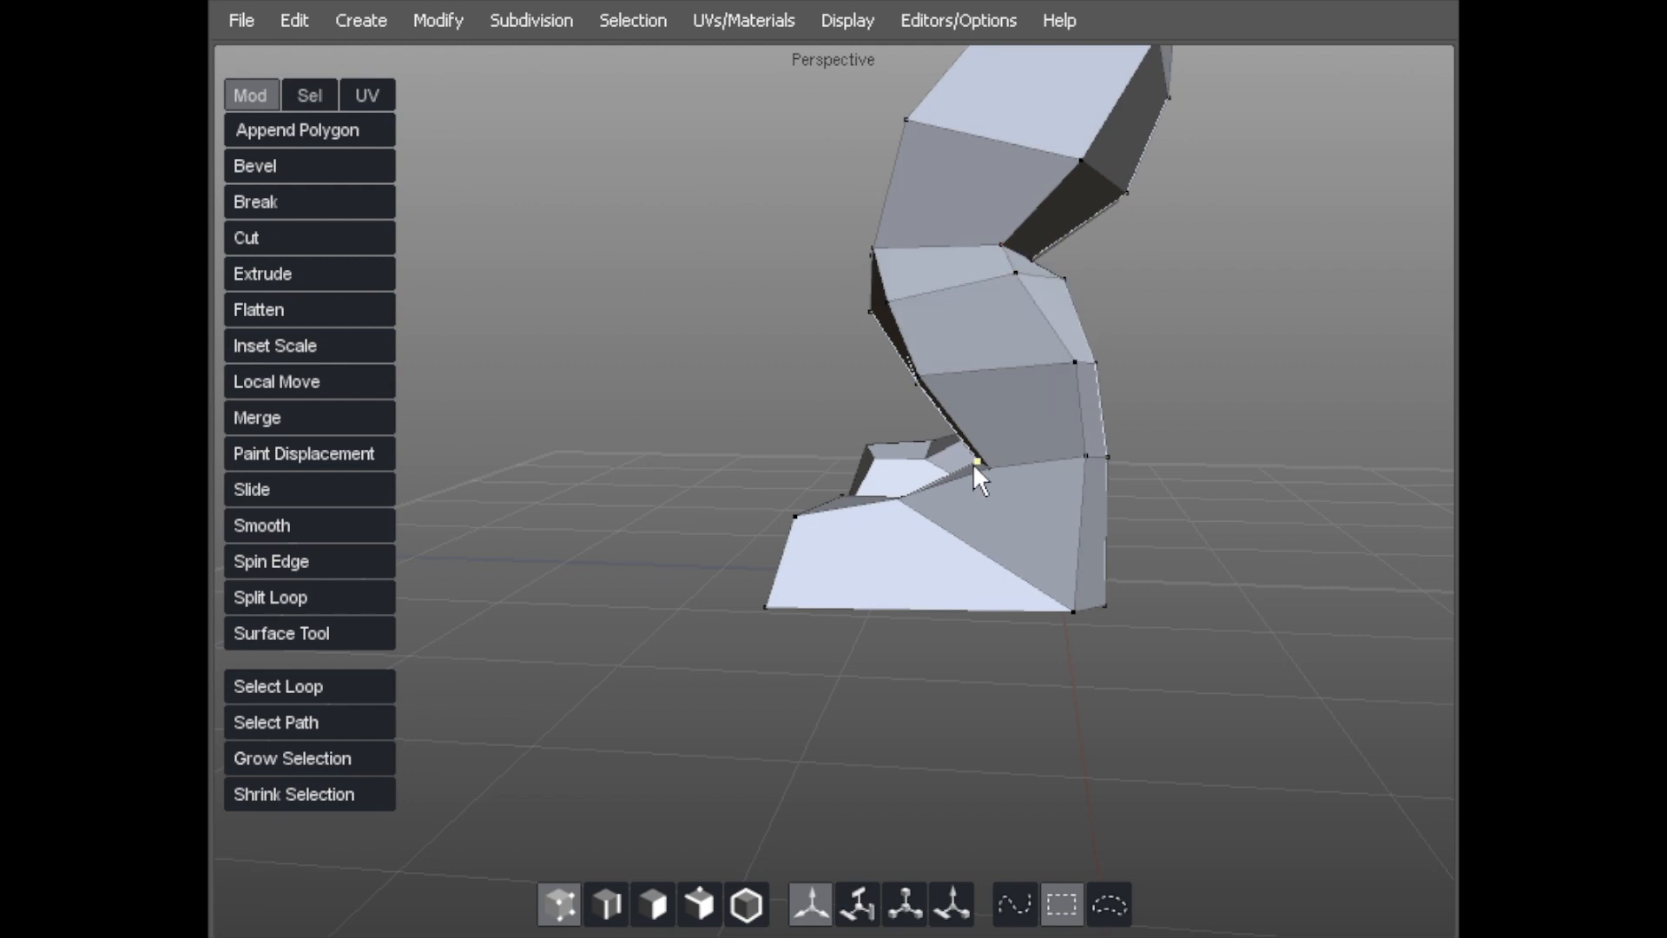
# Adjust the shin and front ankle vertices and pull the toe vertices back to shorten the foot.
pyautogui.moveTo(926, 376); pyautogui.dragTo(953, 377)
pyautogui.moveTo(975, 486)
pyautogui.mouseDown()
pyautogui.moveTo(948, 514)
pyautogui.moveTo(952, 488)
pyautogui.moveTo(960, 511)
pyautogui.mouseUp()
pyautogui.moveTo(811, 522); pyautogui.dragTo(885, 519)
pyautogui.moveTo(790, 605); pyautogui.dragTo(896, 603)
pyautogui.moveTo(816, 555); pyautogui.dragTo(1126, 564)
pyautogui.moveTo(888, 544); pyautogui.dragTo(922, 519)
pyautogui.moveTo(1003, 558)
pyautogui.mouseDown()
pyautogui.moveTo(770, 551)
pyautogui.moveTo(1060, 577)
pyautogui.moveTo(1009, 549)
pyautogui.mouseUp()
# Examine the reshaped legs, hips and torso from several angles.
pyautogui.keyDown('alt'); pyautogui.moveTo(1023, 497); pyautogui.dragTo(943, 456, button='right'); pyautogui.keyUp('alt')
pyautogui.keyDown('alt'); pyautogui.moveTo(941, 453); pyautogui.dragTo(1021, 516); pyautogui.keyUp('alt')
pyautogui.keyDown('alt'); pyautogui.moveTo(1116, 490); pyautogui.dragTo(723, 472, button='right'); pyautogui.keyUp('alt')
pyautogui.keyDown('alt'); pyautogui.moveTo(723, 472); pyautogui.dragTo(673, 574); pyautogui.keyUp('alt')
pyautogui.keyDown('alt'); pyautogui.moveTo(672, 574); pyautogui.dragTo(784, 440, button='right'); pyautogui.keyUp('alt')
pyautogui.keyDown('alt'); pyautogui.moveTo(784, 434); pyautogui.dragTo(908, 391); pyautogui.keyUp('alt')
pyautogui.moveTo(909, 390)
pyautogui.keyDown('alt'); pyautogui.mouseDown(button='right')
pyautogui.moveTo(825, 410)
pyautogui.moveTo(897, 402)
pyautogui.mouseUp(button='right'); pyautogui.keyUp('alt')
pyautogui.keyDown('alt'); pyautogui.moveTo(897, 402); pyautogui.dragTo(896, 446, button='middle'); pyautogui.keyUp('alt')
pyautogui.keyDown('alt'); pyautogui.moveTo(842, 487); pyautogui.dragTo(825, 543, button='right'); pyautogui.keyUp('alt')
pyautogui.keyDown('alt'); pyautogui.moveTo(824, 544); pyautogui.dragTo(836, 598); pyautogui.keyUp('alt')
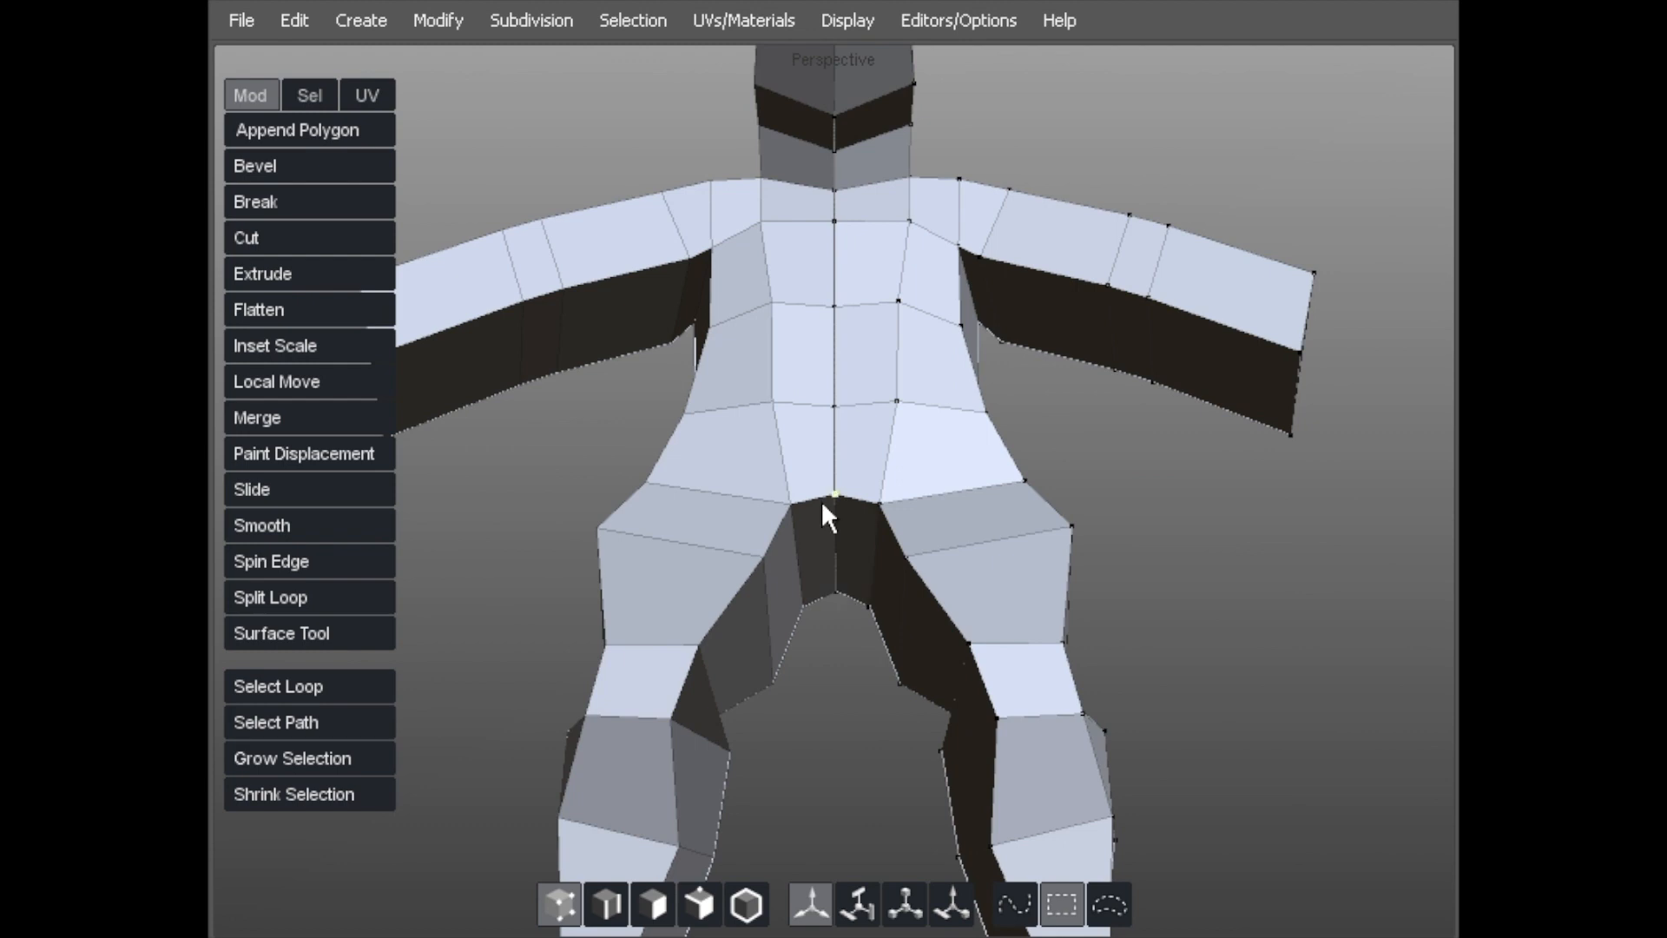
# Push the lower belly vertices forward and the waist side vertices outward to give the torso more volume.
pyautogui.keyDown('alt'); pyautogui.moveTo(883, 507); pyautogui.dragTo(913, 611); pyautogui.keyUp('alt')
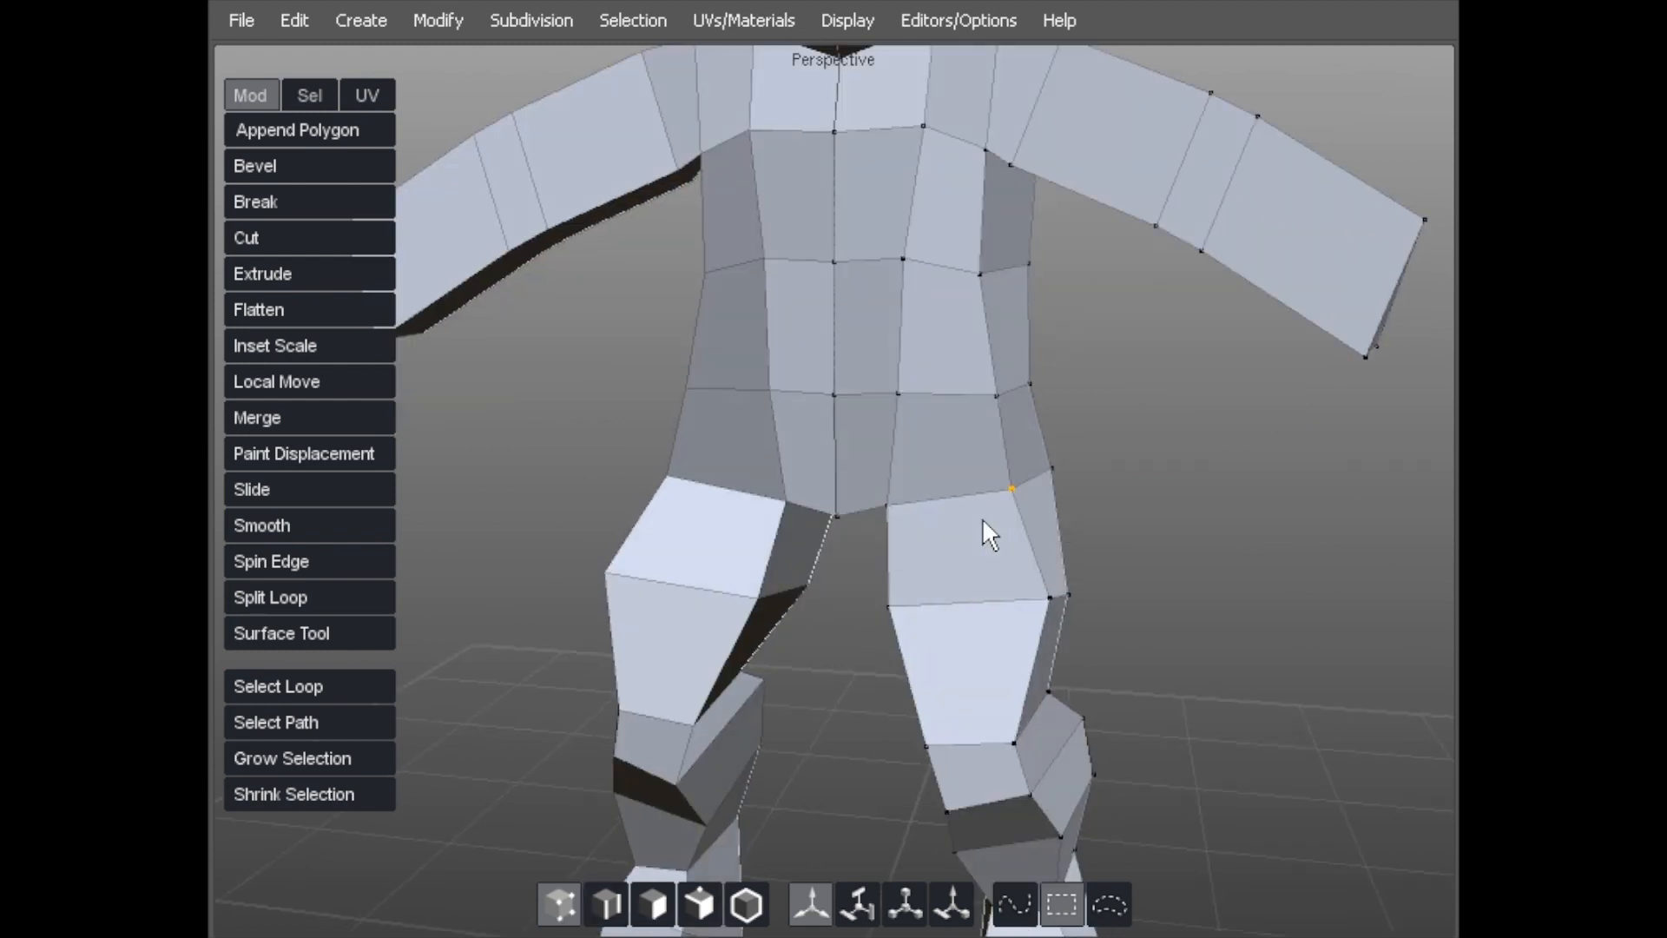
pyautogui.keyDown('alt'); pyautogui.moveTo(900, 525); pyautogui.dragTo(764, 510); pyautogui.keyUp('alt')
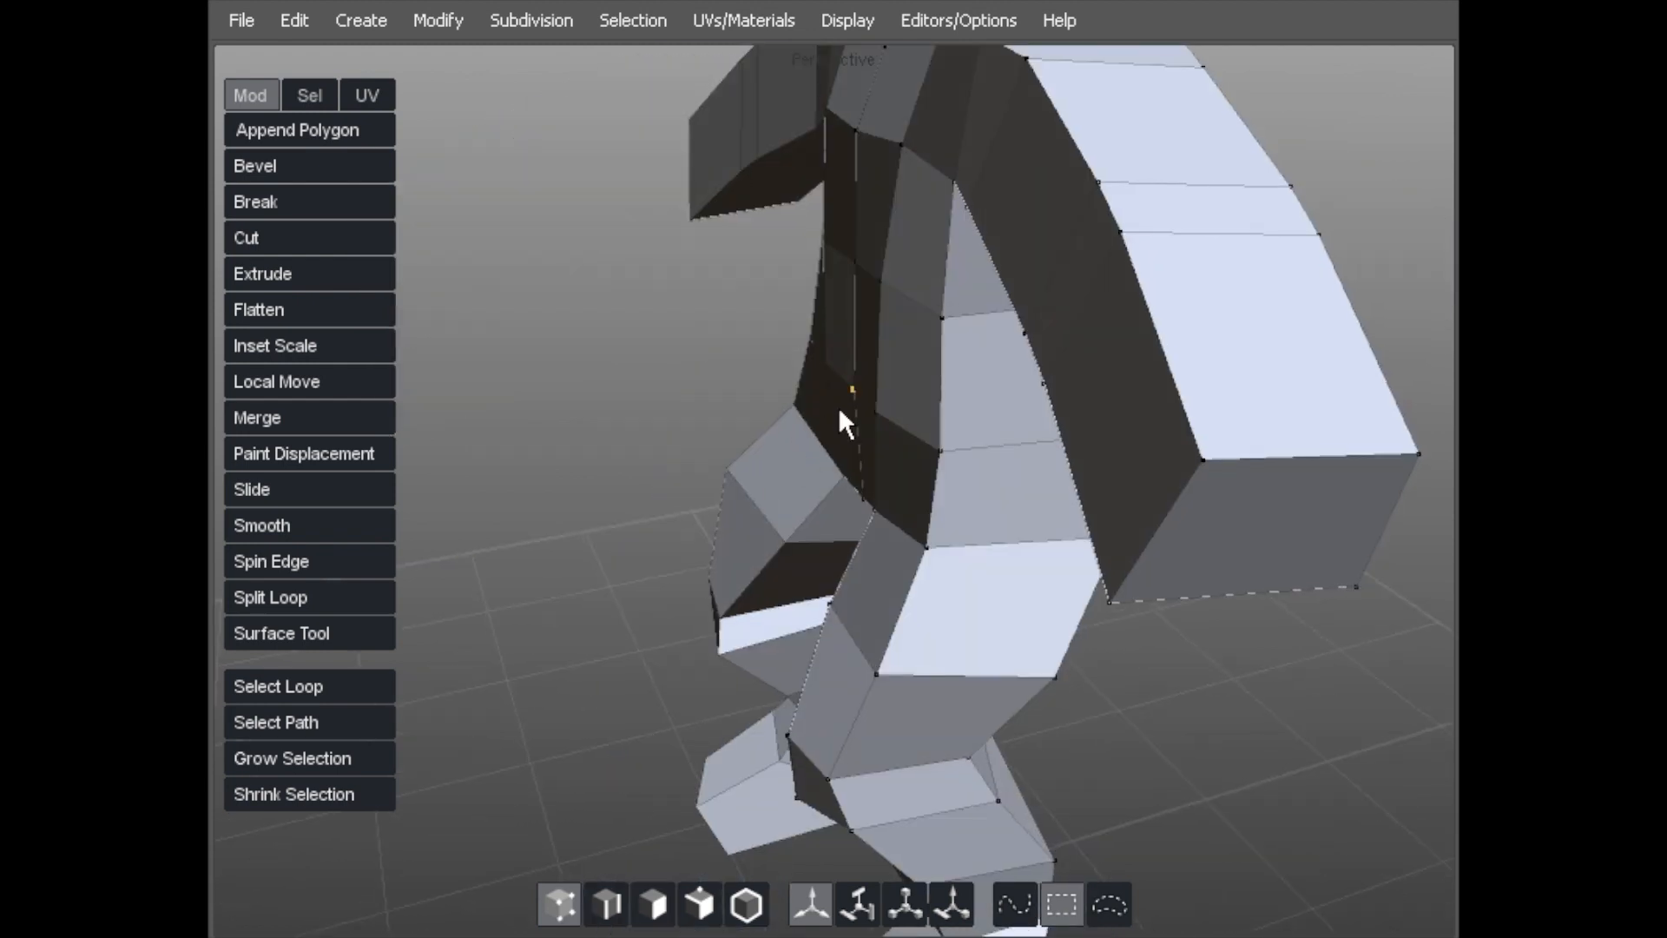
pyautogui.moveTo(832, 289); pyautogui.dragTo(778, 347)
pyautogui.keyDown('alt'); pyautogui.moveTo(785, 288); pyautogui.dragTo(826, 290); pyautogui.keyUp('alt')
pyautogui.moveTo(757, 439); pyautogui.dragTo(860, 452)
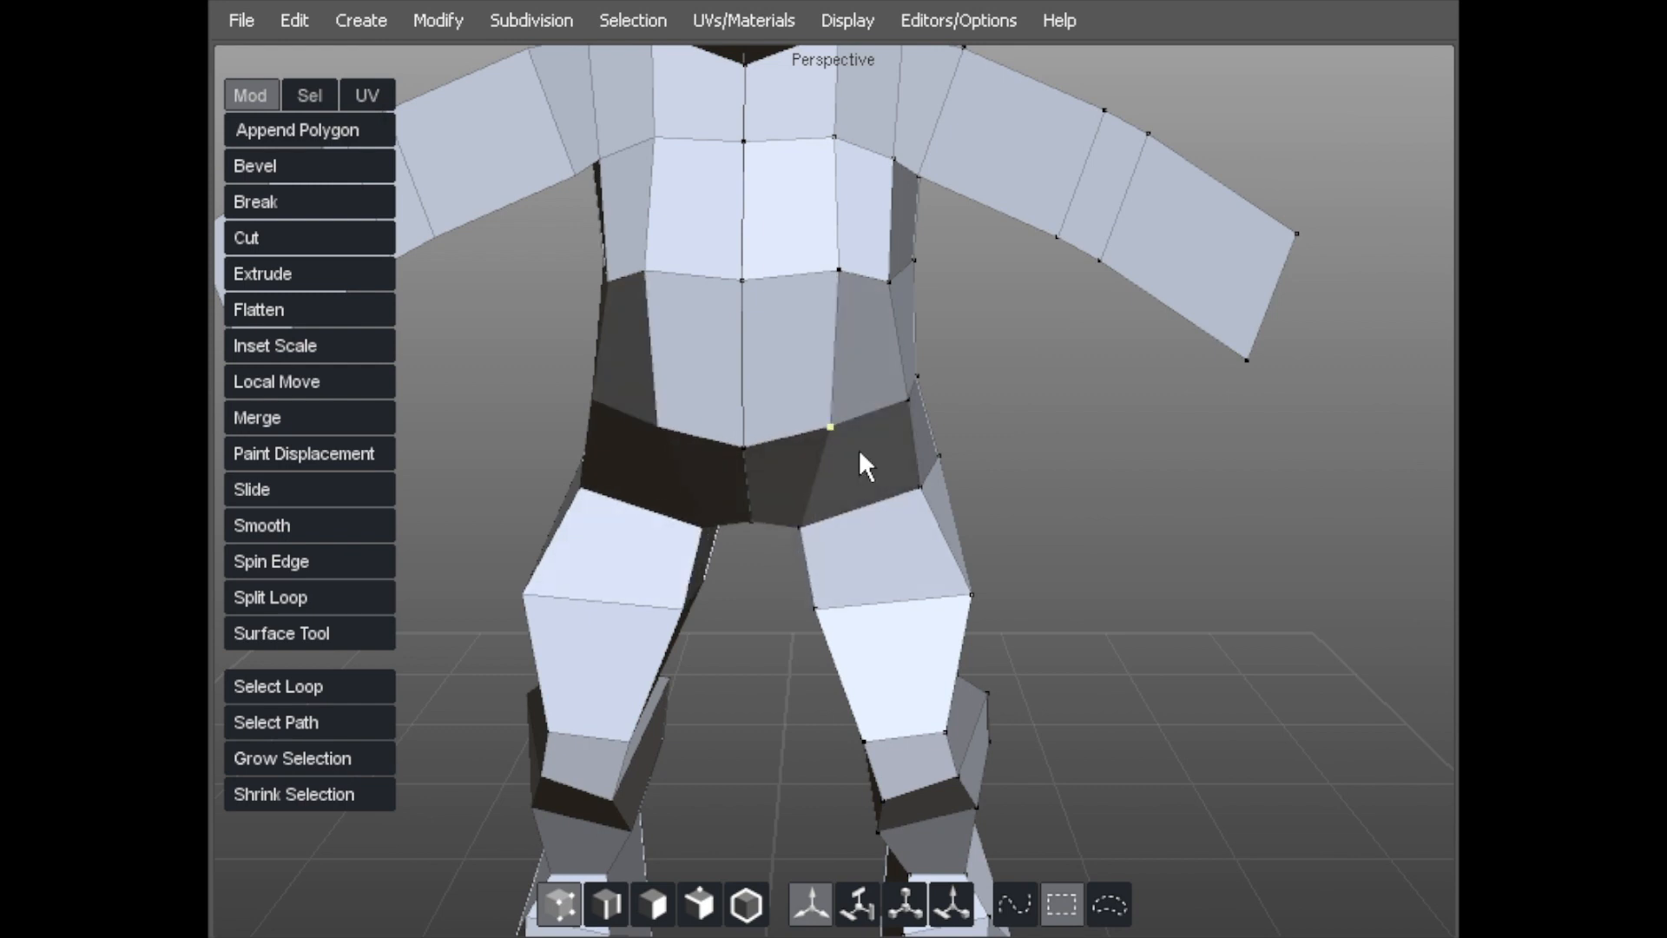
pyautogui.moveTo(826, 306); pyautogui.dragTo(819, 304)
pyautogui.moveTo(896, 389); pyautogui.dragTo(938, 382)
pyautogui.moveTo(930, 269); pyautogui.dragTo(944, 317)
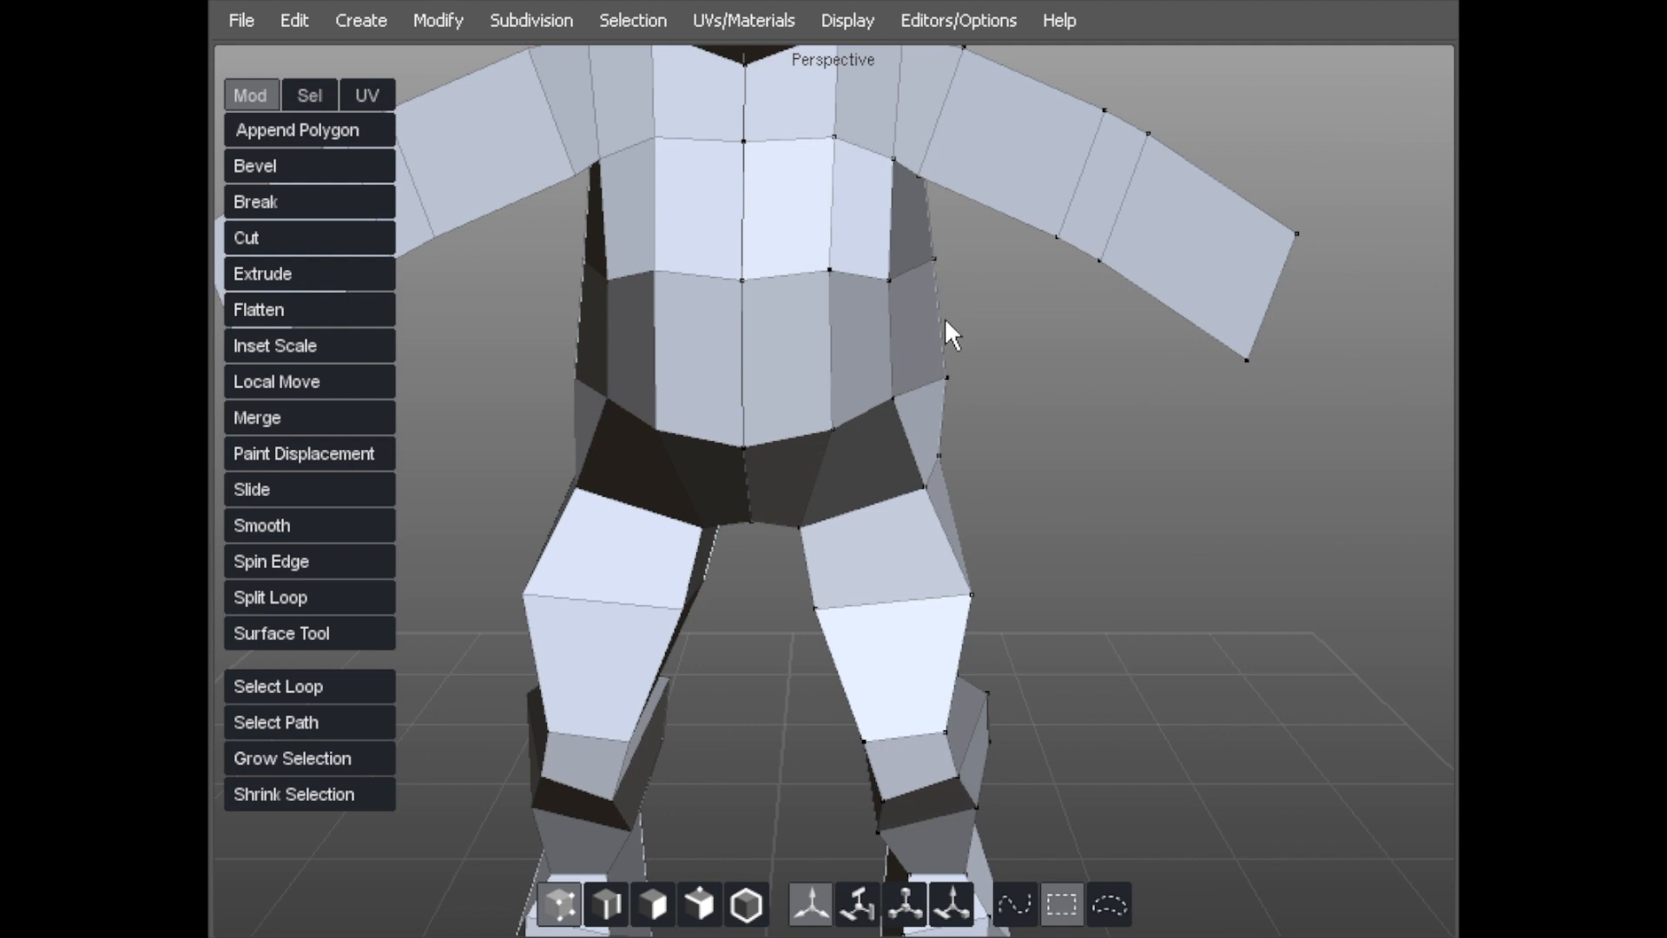
# Pull the vertices at the back of the head and along the spine outward to round the upper back.
pyautogui.moveTo(878, 152); pyautogui.dragTo(760, 426, button='middle')
pyautogui.moveTo(750, 419); pyautogui.dragTo(748, 404)
pyautogui.moveTo(835, 375); pyautogui.dragTo(827, 379)
pyautogui.moveTo(874, 375); pyautogui.dragTo(1005, 329, button='middle')
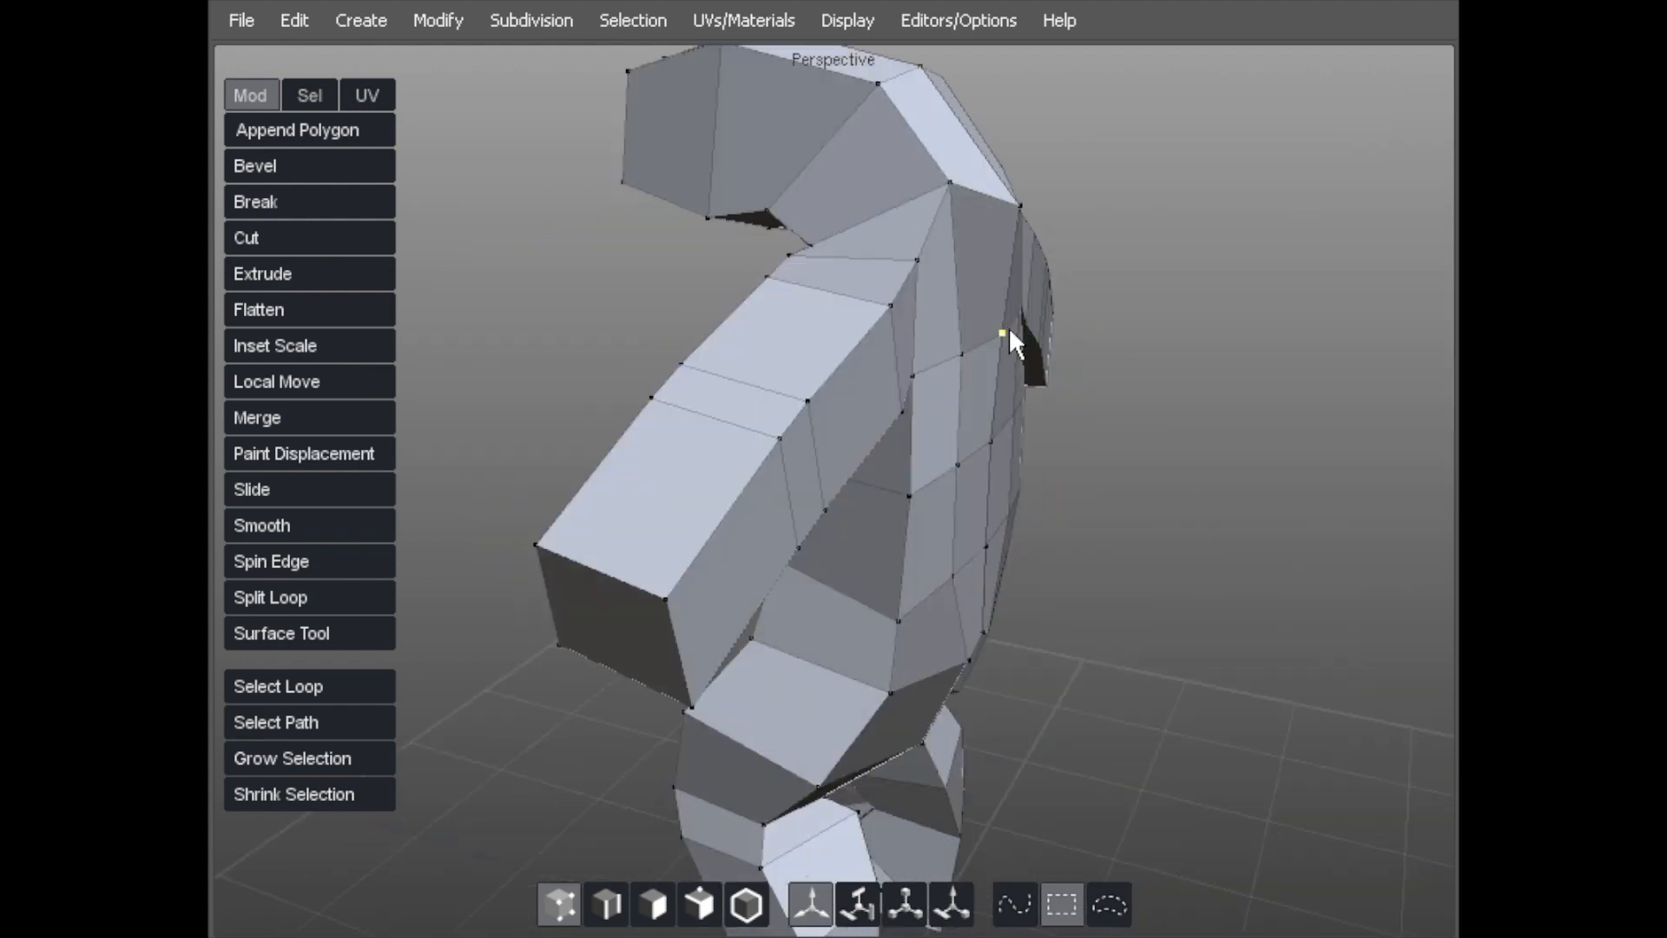
pyautogui.moveTo(936, 75); pyautogui.dragTo(958, 79)
pyautogui.moveTo(1005, 340); pyautogui.dragTo(1038, 333)
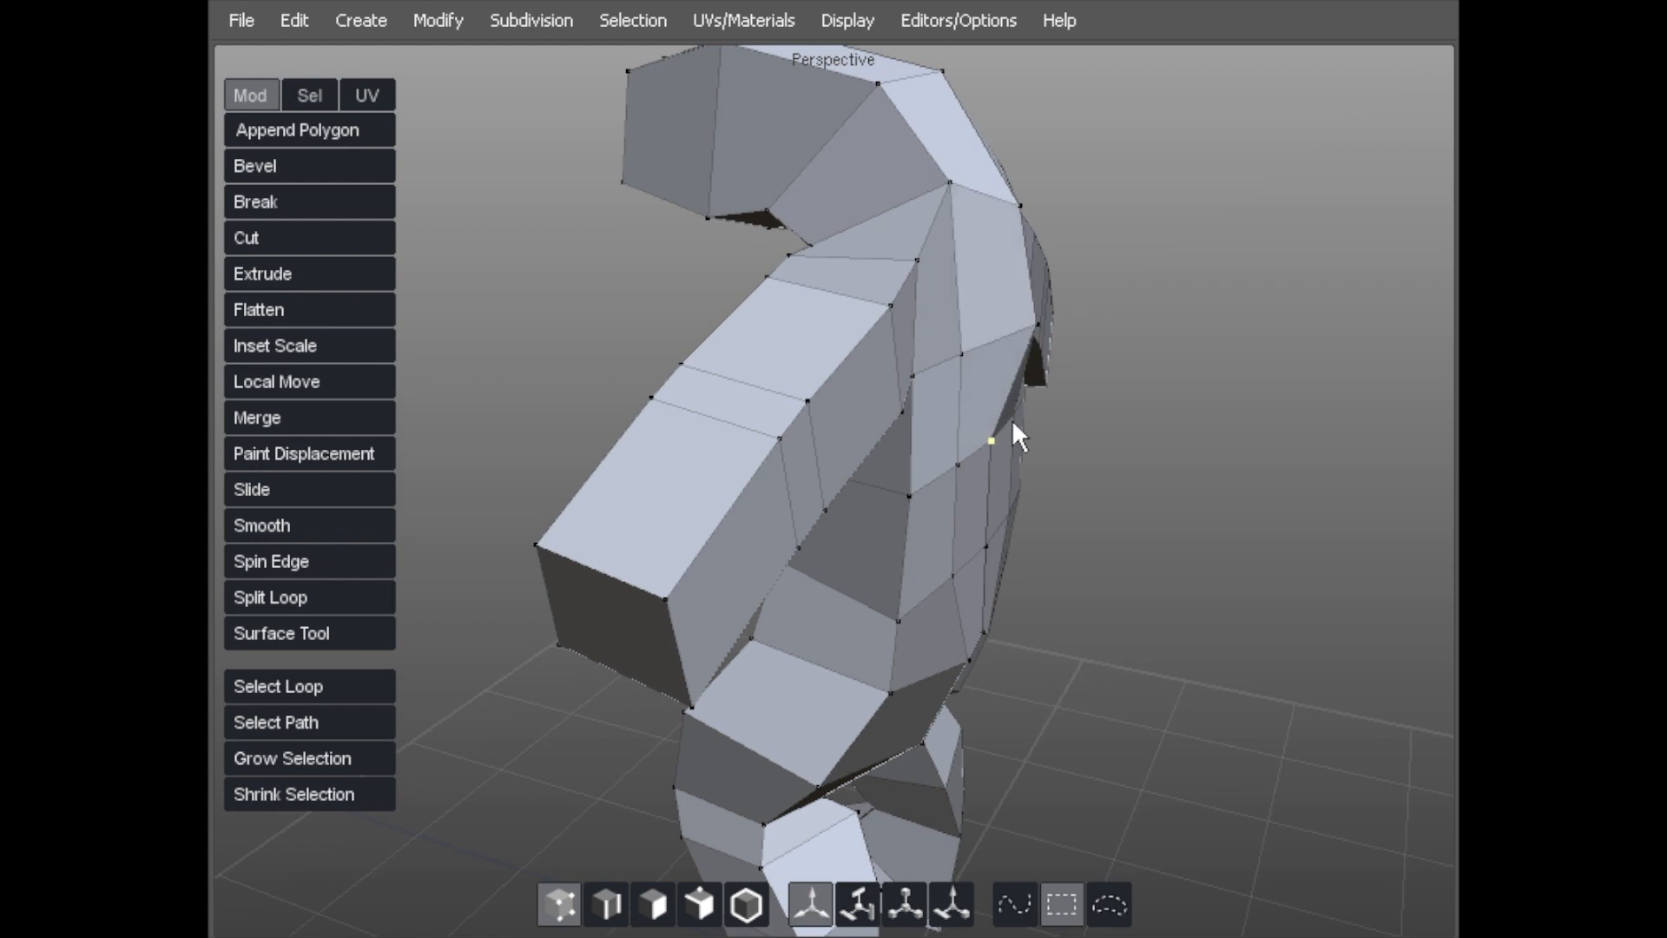
pyautogui.moveTo(1004, 448); pyautogui.dragTo(1041, 453)
# Reposition the remaining back and torso vertices to refine the body's contour.
pyautogui.moveTo(1009, 559); pyautogui.dragTo(972, 447, button='middle')
pyautogui.moveTo(938, 526); pyautogui.dragTo(927, 530)
pyautogui.moveTo(826, 439); pyautogui.dragTo(849, 440)
pyautogui.moveTo(811, 346); pyautogui.dragTo(822, 346)
pyautogui.moveTo(824, 265); pyautogui.dragTo(857, 276, button='middle')
pyautogui.moveTo(857, 276)
pyautogui.mouseDown()
pyautogui.moveTo(851, 261)
pyautogui.moveTo(859, 291)
pyautogui.mouseUp()
pyautogui.moveTo(873, 355); pyautogui.dragTo(836, 349)
pyautogui.moveTo(786, 347); pyautogui.dragTo(878, 461, button='middle')
pyautogui.moveTo(669, 409); pyautogui.dragTo(938, 454, button='middle')
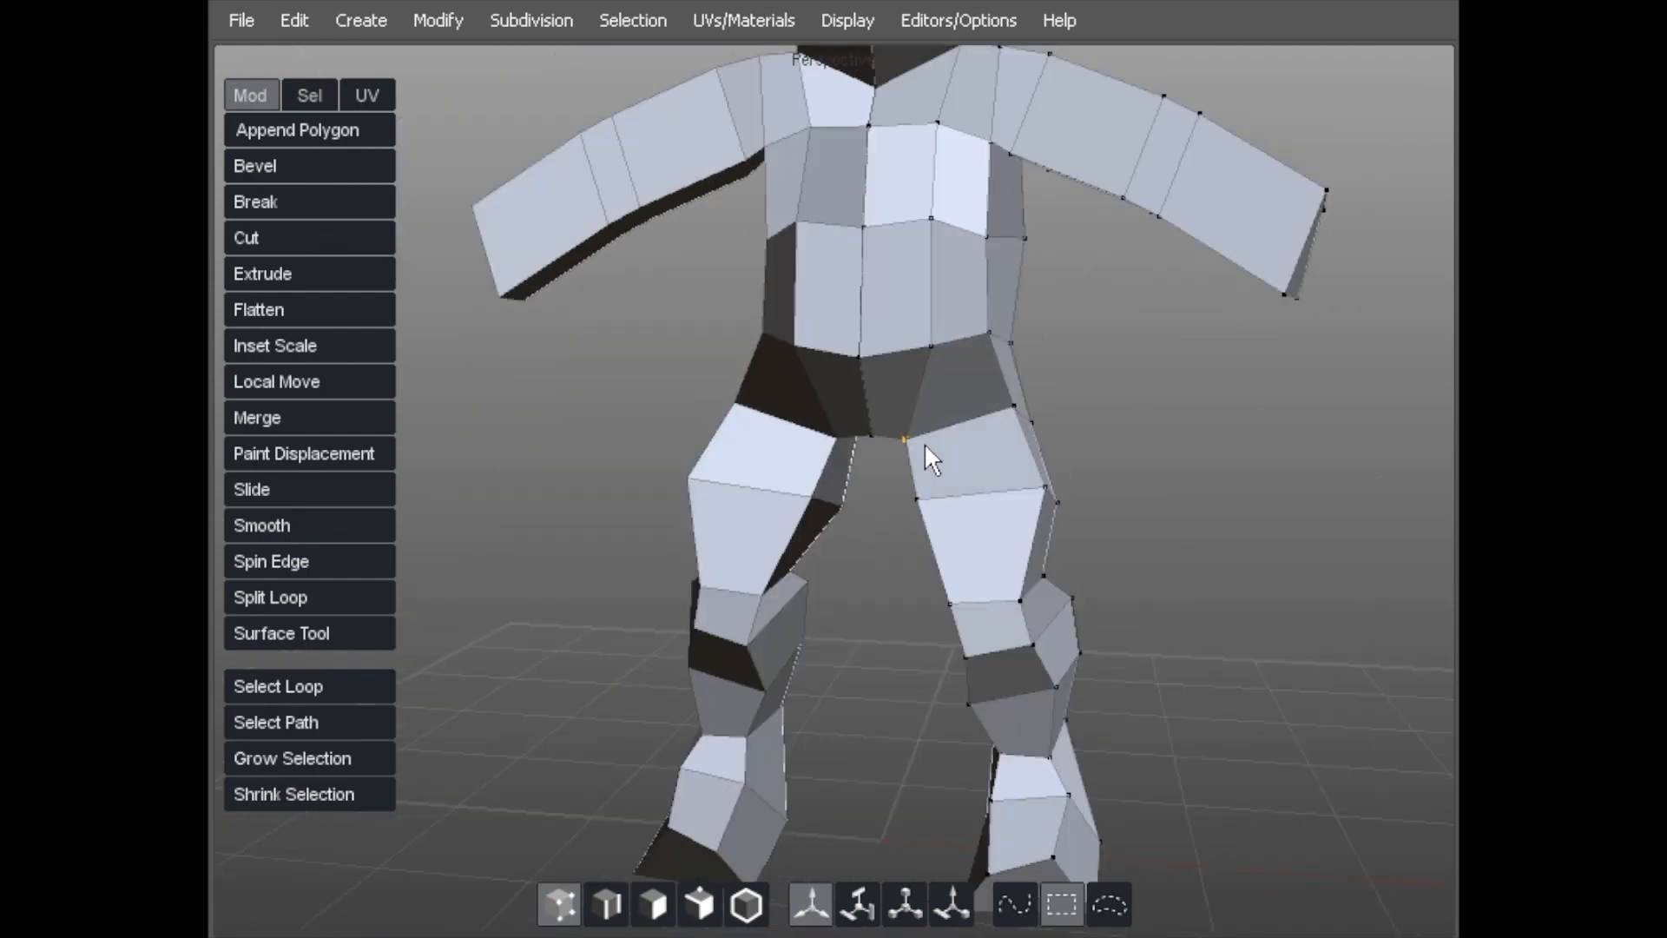
# Adjust the lower belly and hip vertices, moving the belly's centre vertex slightly down.
pyautogui.moveTo(924, 442); pyautogui.dragTo(919, 388)
pyautogui.moveTo(877, 481)
pyautogui.mouseDown(button='middle')
pyautogui.moveTo(839, 649)
pyautogui.moveTo(791, 580)
pyautogui.moveTo(854, 573)
pyautogui.mouseUp(button='middle')
pyautogui.moveTo(853, 573); pyautogui.dragTo(851, 578)
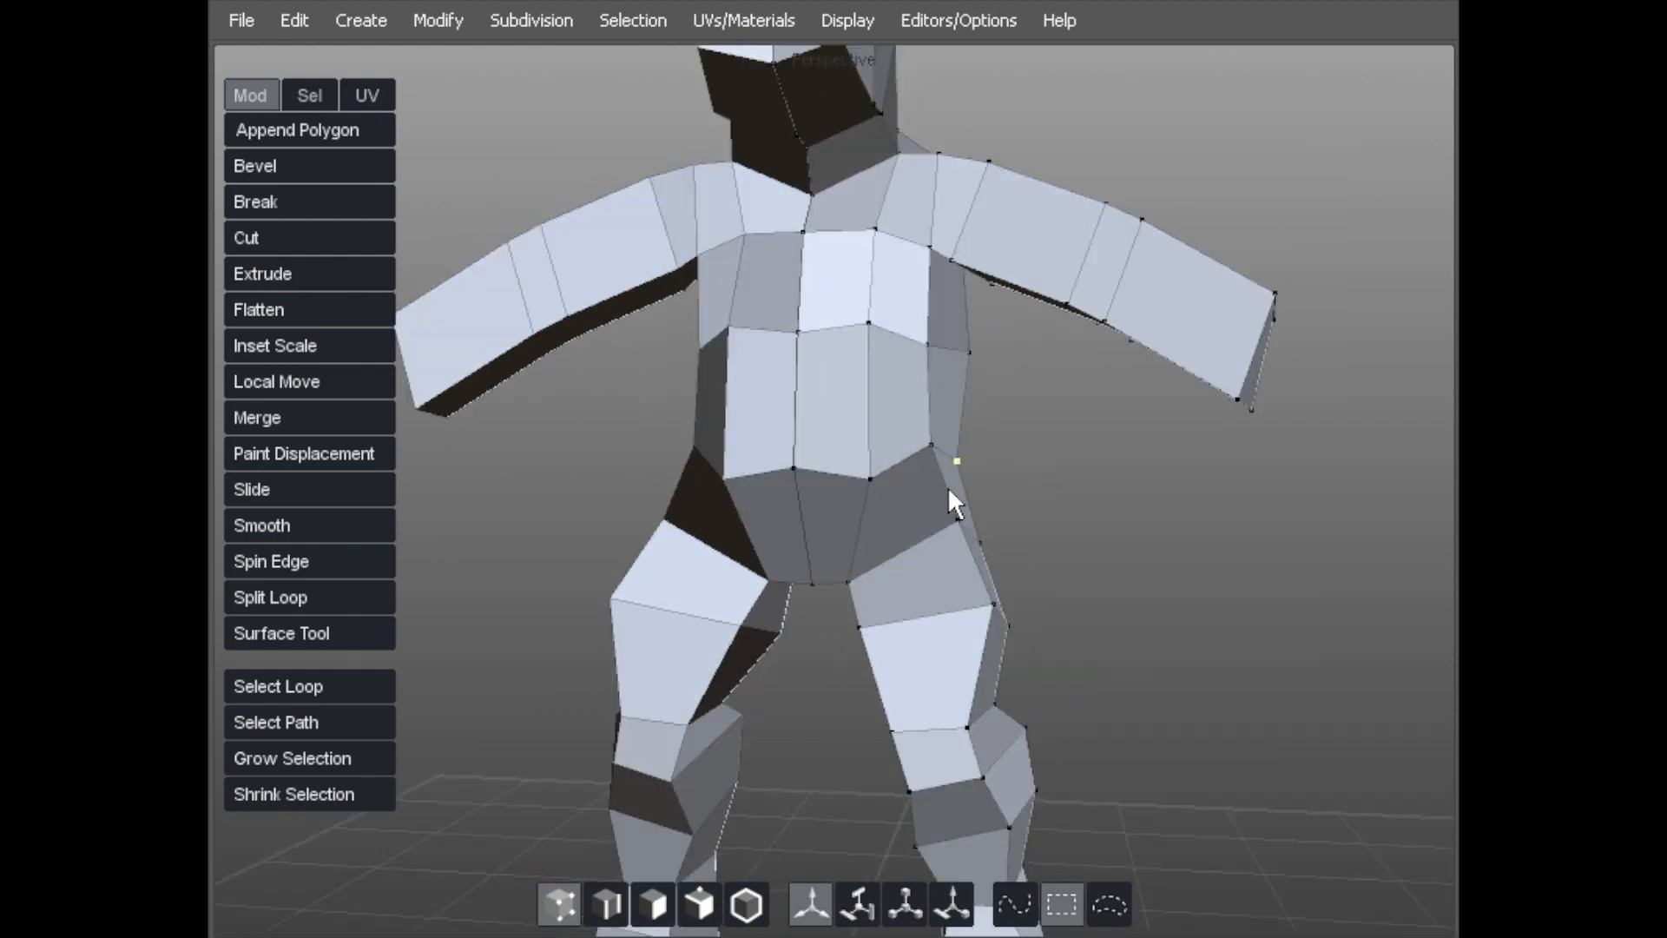
pyautogui.moveTo(870, 478); pyautogui.dragTo(877, 474)
pyautogui.moveTo(773, 477); pyautogui.dragTo(774, 495)
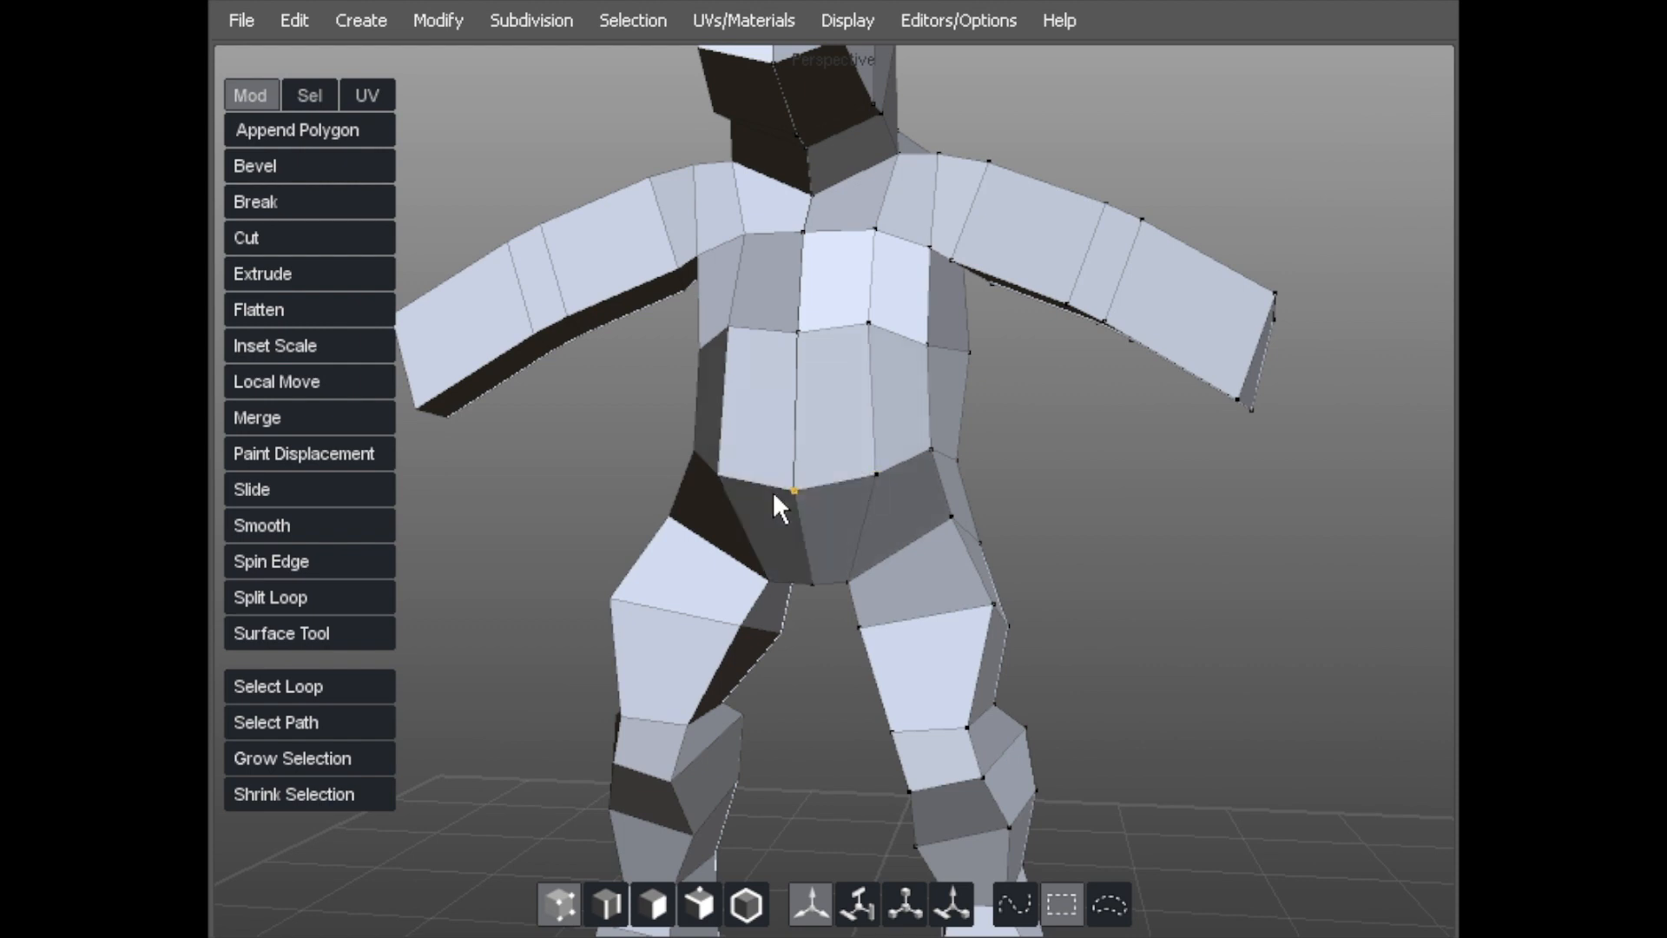
pyautogui.moveTo(772, 491); pyautogui.dragTo(826, 477, button='middle')
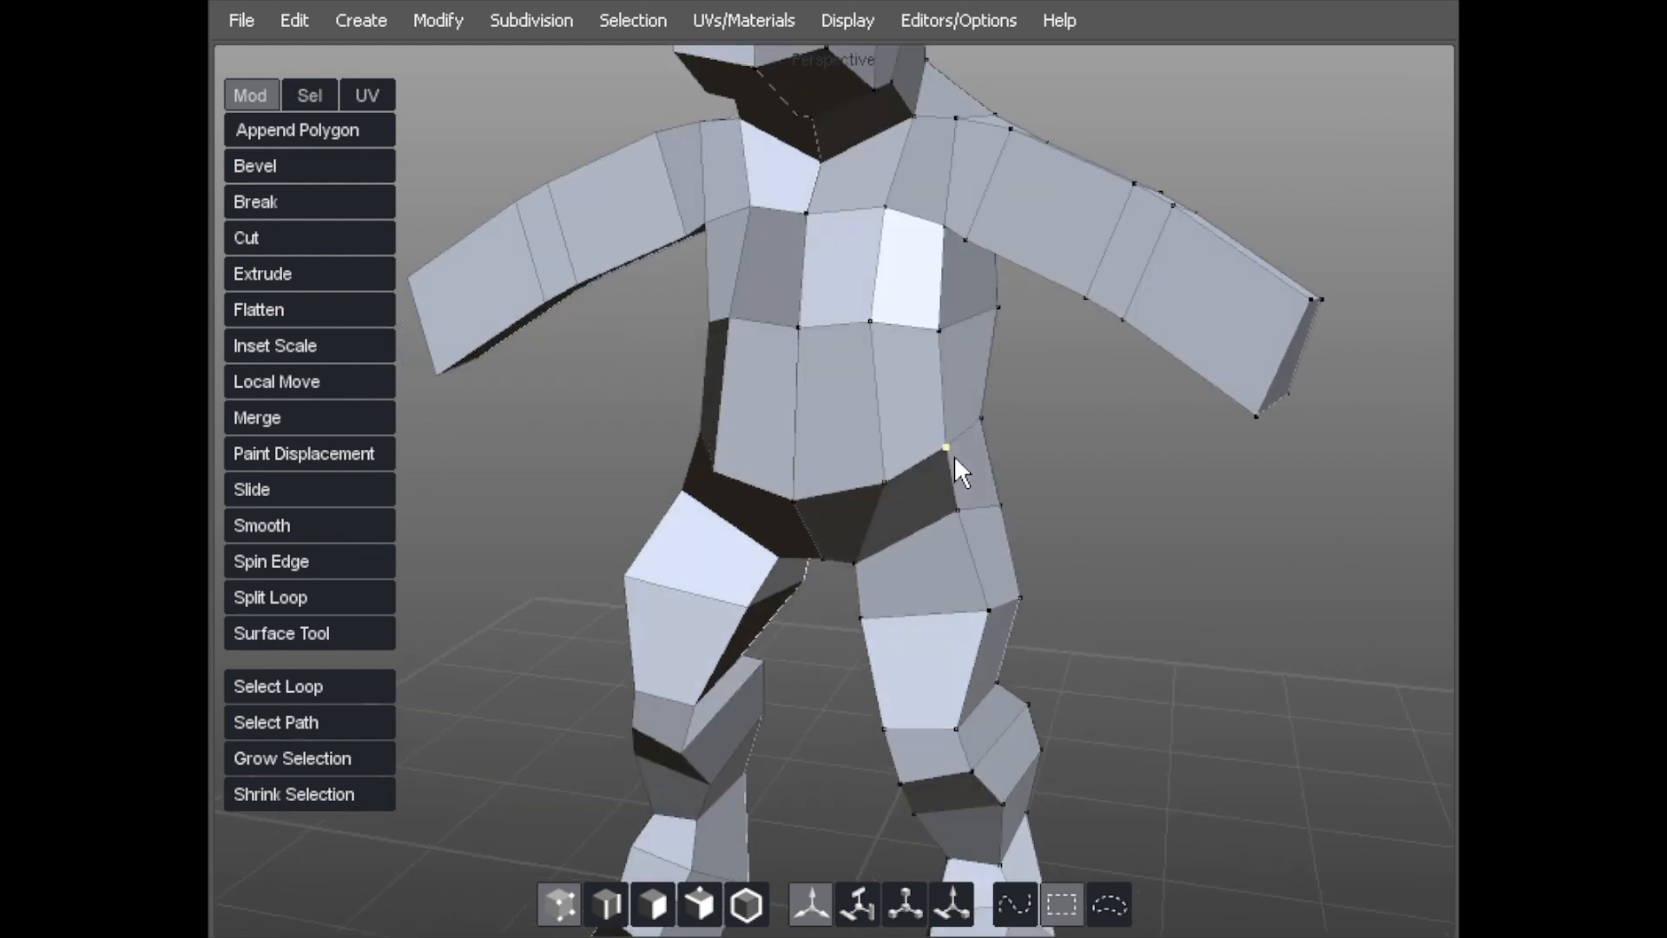
# Move the waist side vertex slightly down and raise the front vertices along the lower edge of the chest.
pyautogui.moveTo(989, 434); pyautogui.dragTo(991, 445)
pyautogui.moveTo(813, 314); pyautogui.dragTo(885, 296)
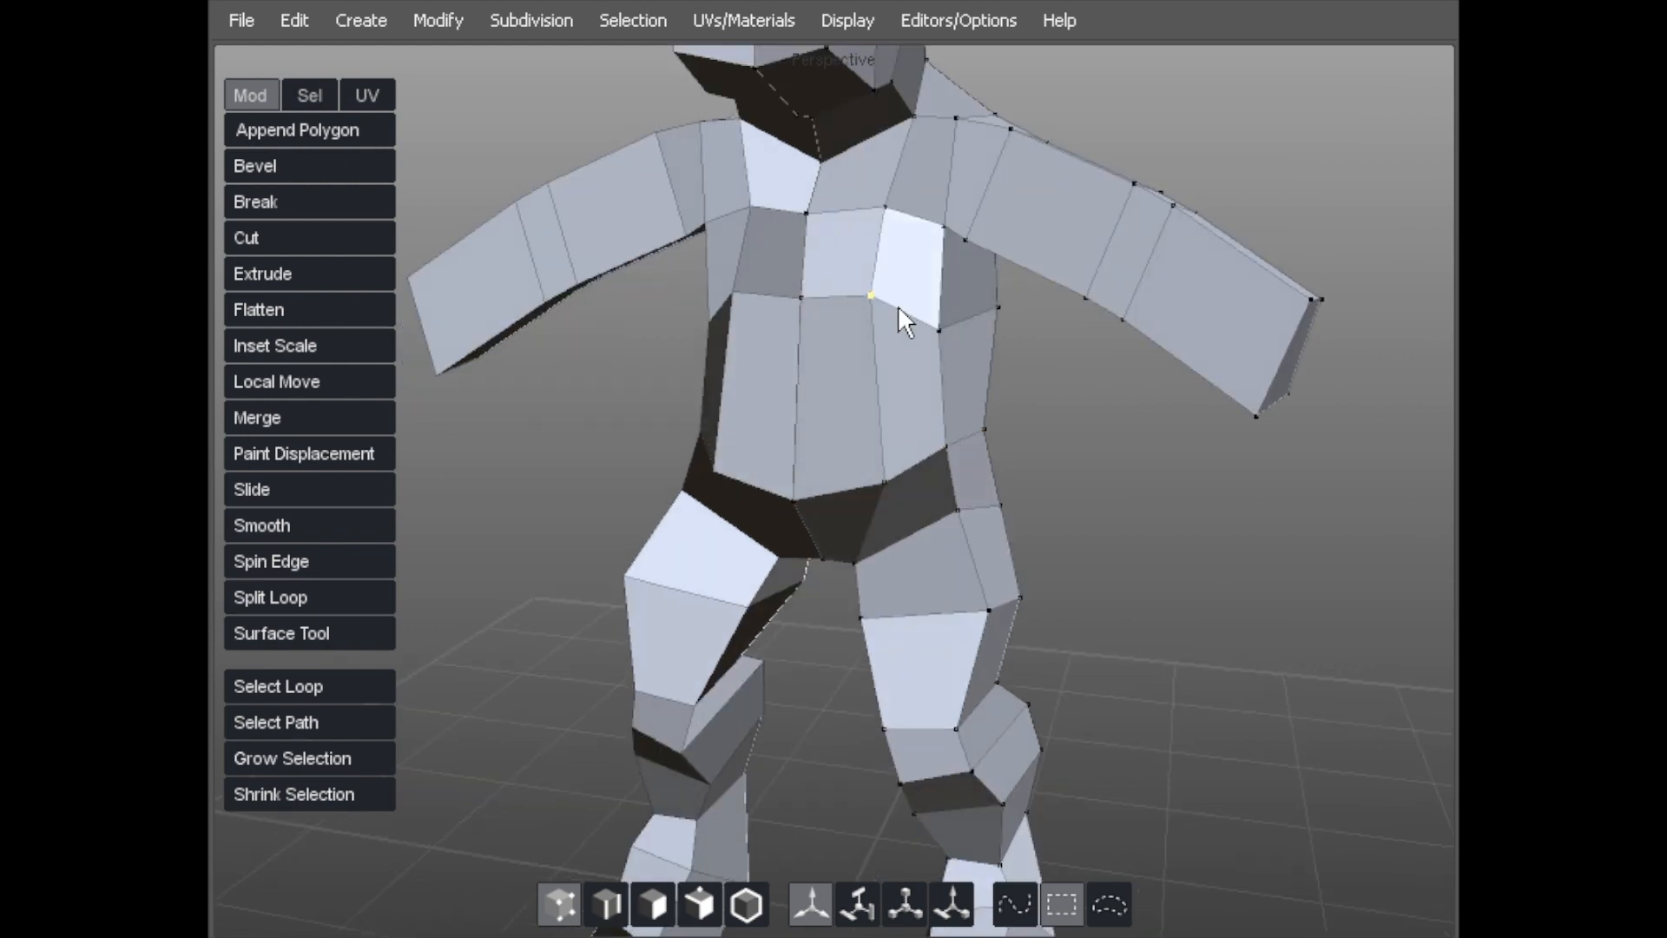
pyautogui.moveTo(994, 301); pyautogui.dragTo(997, 424, button='middle')
pyautogui.moveTo(1037, 410); pyautogui.dragTo(1113, 451)
# Insert an edge loop around the torso, splitting the section between the lower chest and the lower belly.
pyautogui.press('s')
pyautogui.click(993, 351)
pyautogui.moveTo(993, 351); pyautogui.dragTo(1138, 311, button='middle')
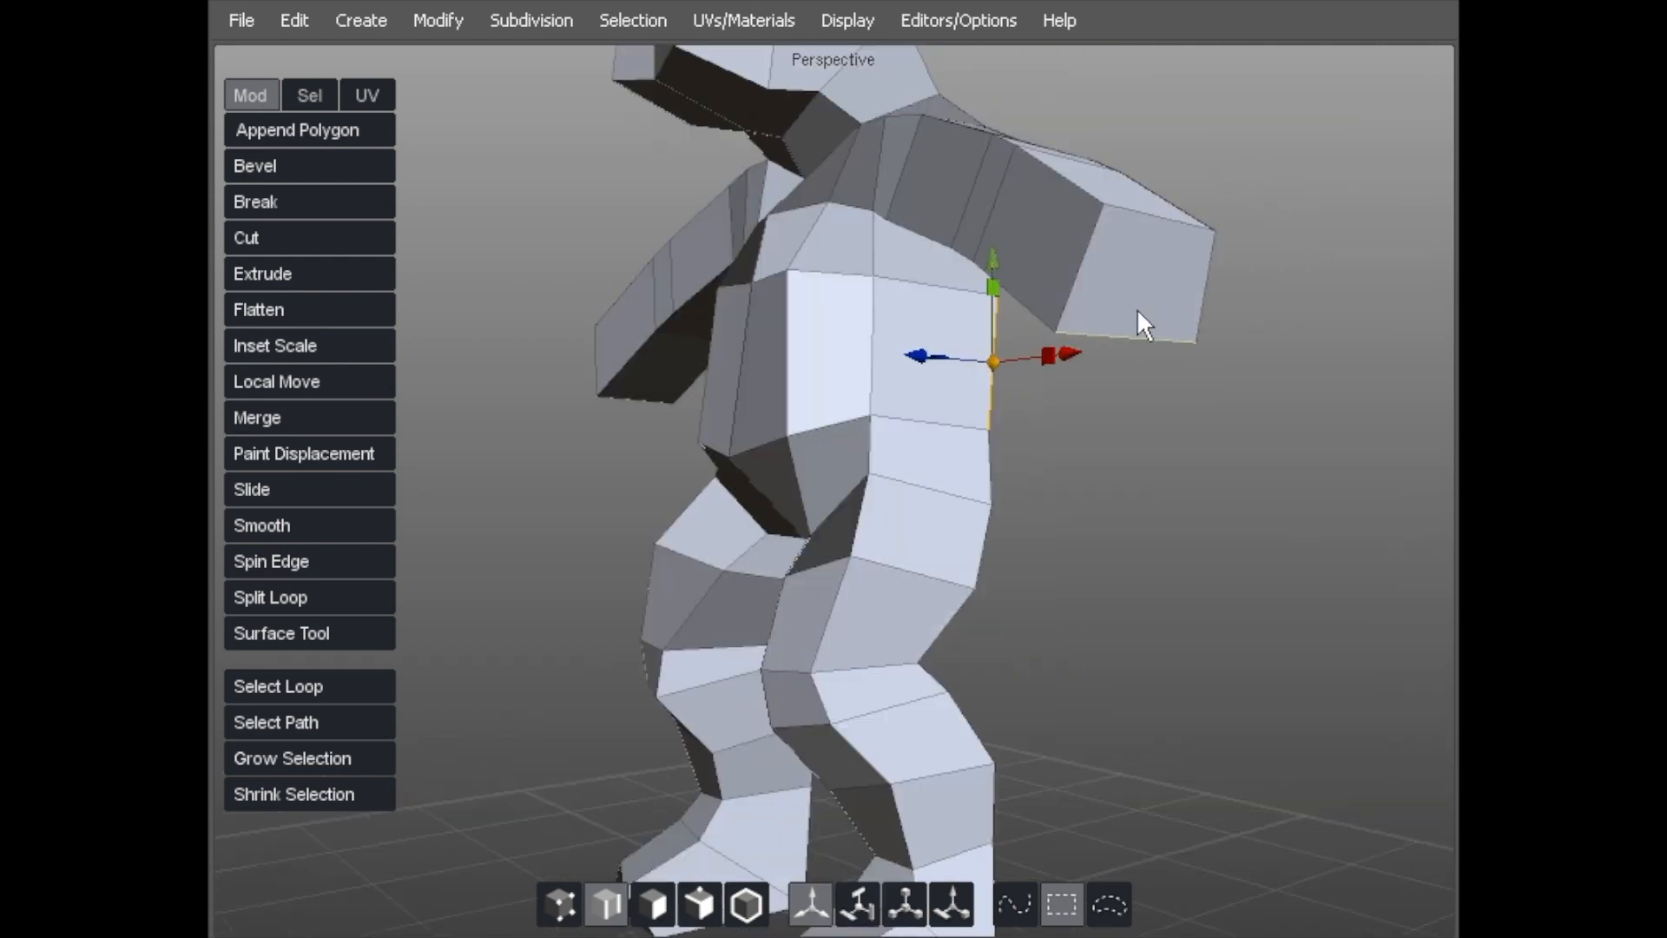
pyautogui.hotkey('shift', 'x')
pyautogui.click(951, 359)
pyautogui.press('a')
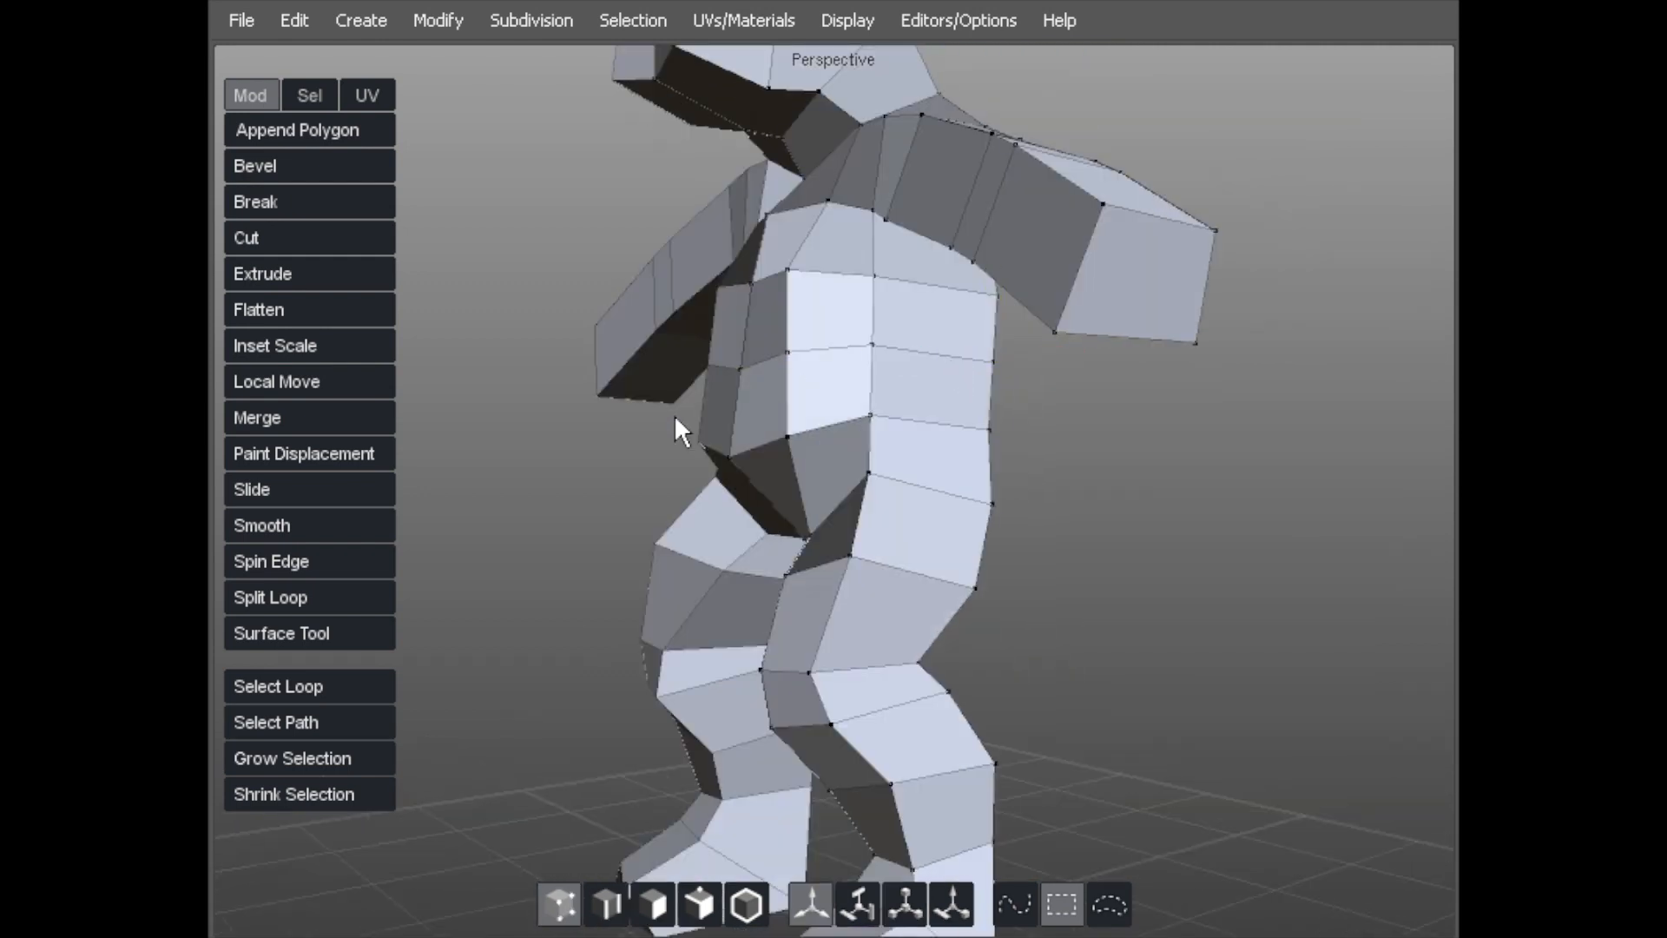
# Reposition the torso vertices around the new edge loop to round the belly and sides.
pyautogui.moveTo(767, 367); pyautogui.dragTo(718, 473, button='middle')
pyautogui.click(700, 371)
pyautogui.moveTo(770, 360); pyautogui.dragTo(833, 440, button='middle')
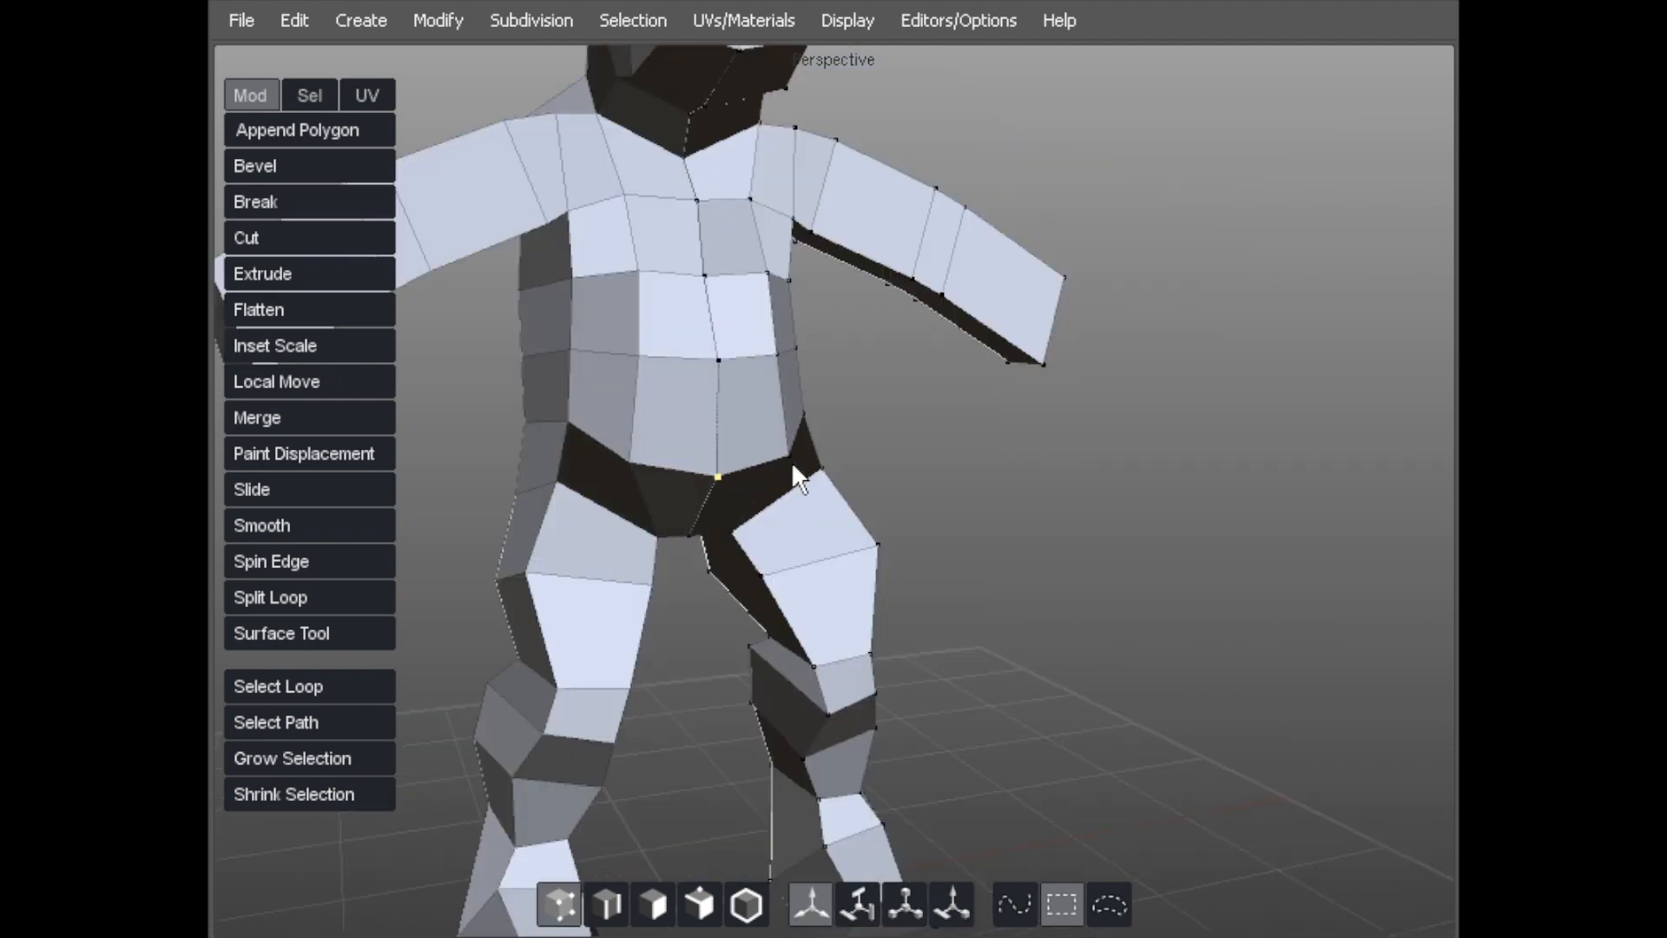
pyautogui.moveTo(722, 500); pyautogui.dragTo(873, 418, button='middle')
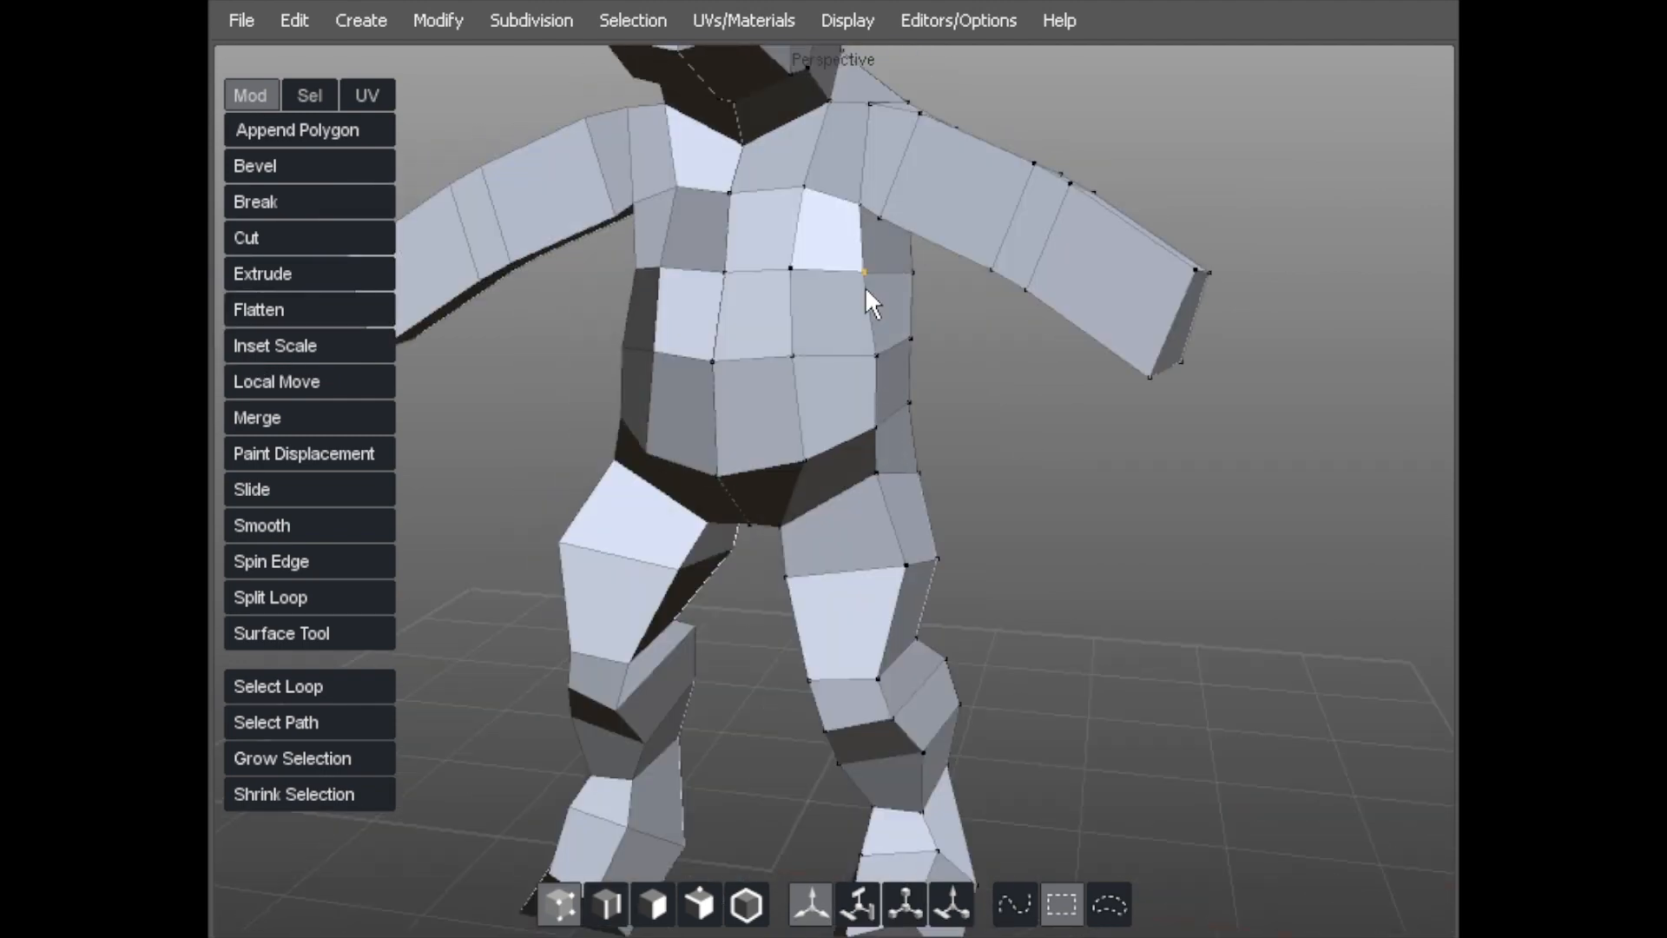
pyautogui.click(908, 275)
pyautogui.moveTo(899, 278); pyautogui.dragTo(925, 208, button='middle')
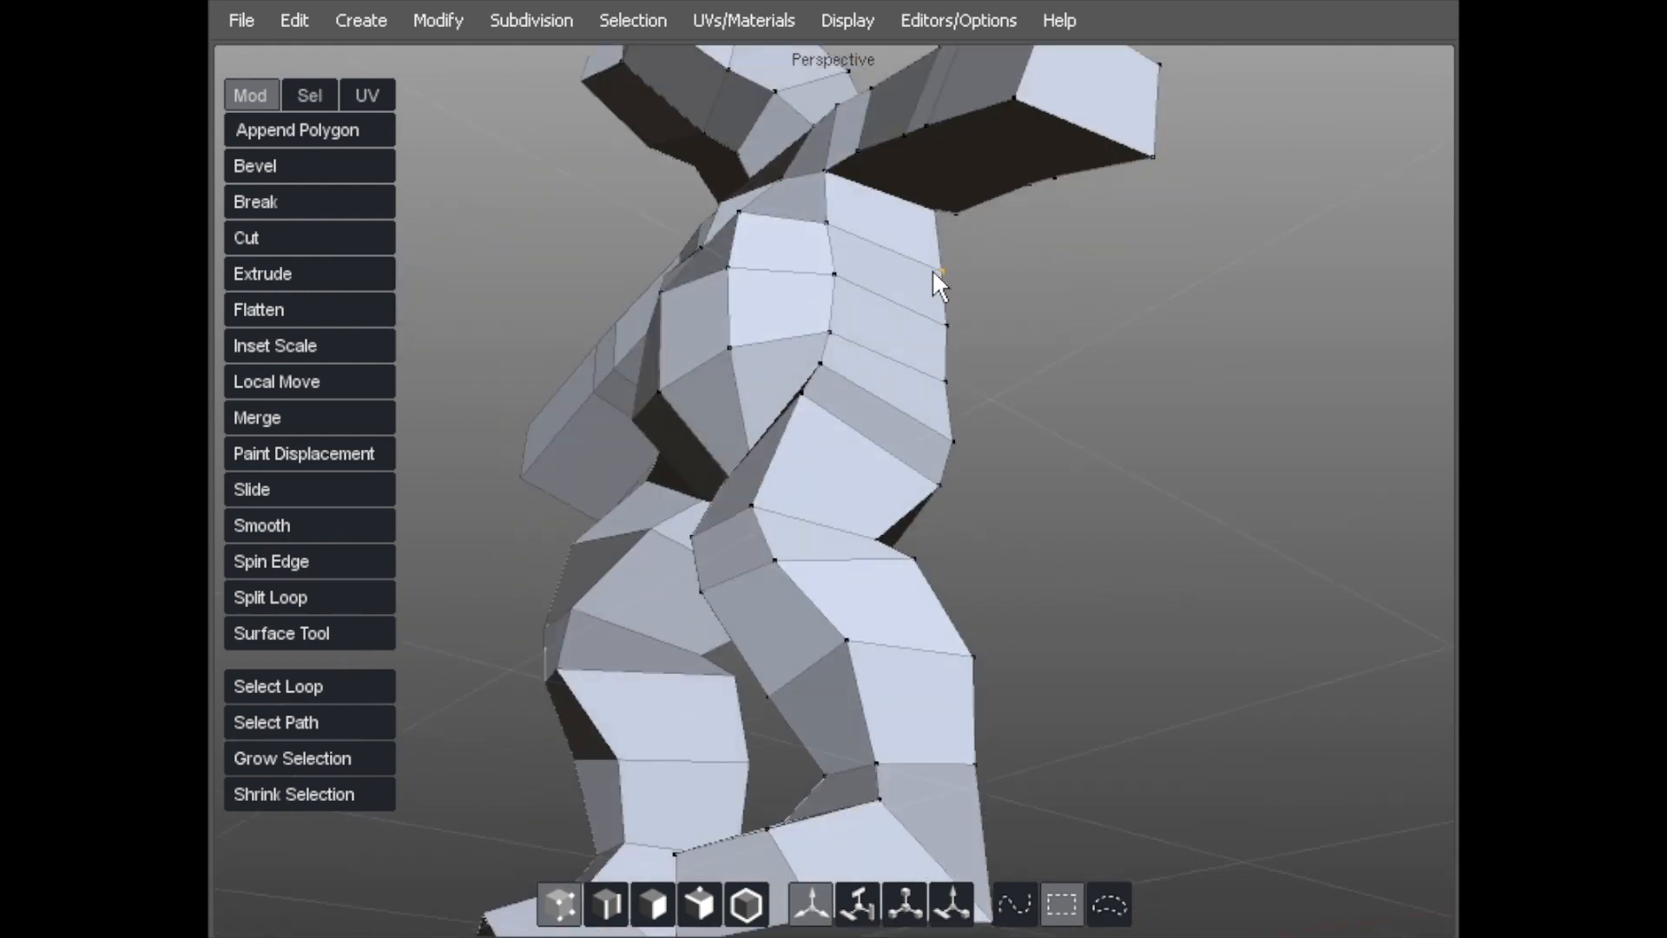
# Adjust the front and back vertices of the hip and upper thigh to refine their side profile.
pyautogui.moveTo(942, 435); pyautogui.dragTo(880, 457, button='middle')
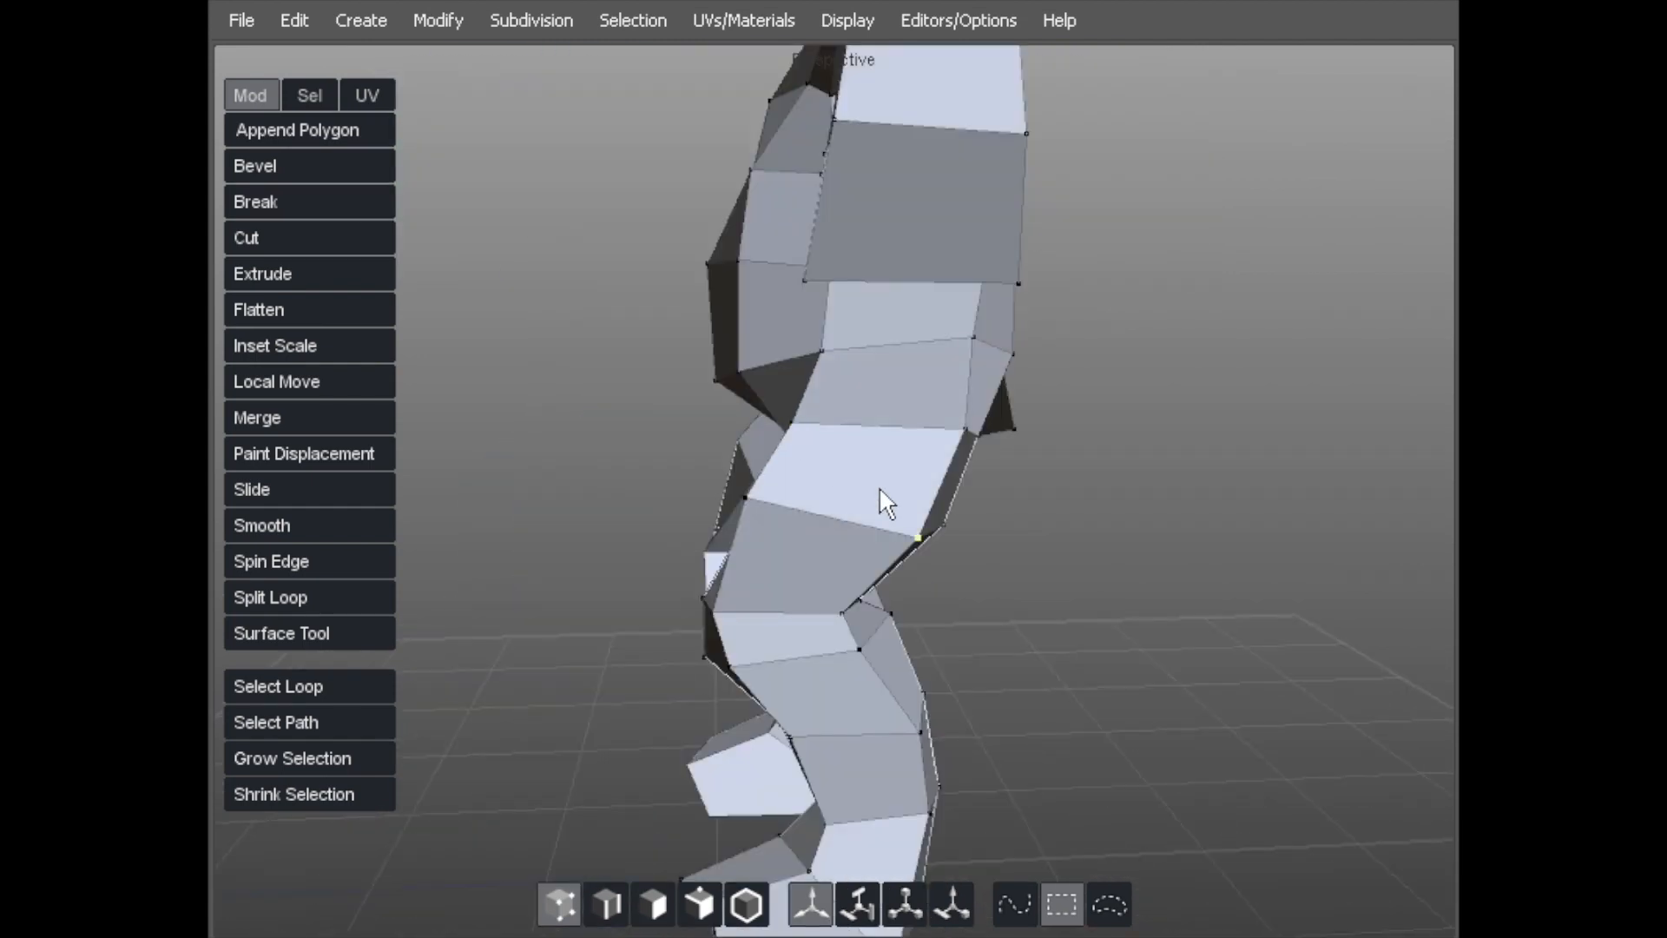
pyautogui.moveTo(959, 453); pyautogui.dragTo(942, 453)
pyautogui.moveTo(808, 349); pyautogui.dragTo(794, 366)
pyautogui.moveTo(712, 401); pyautogui.dragTo(819, 366, button='middle')
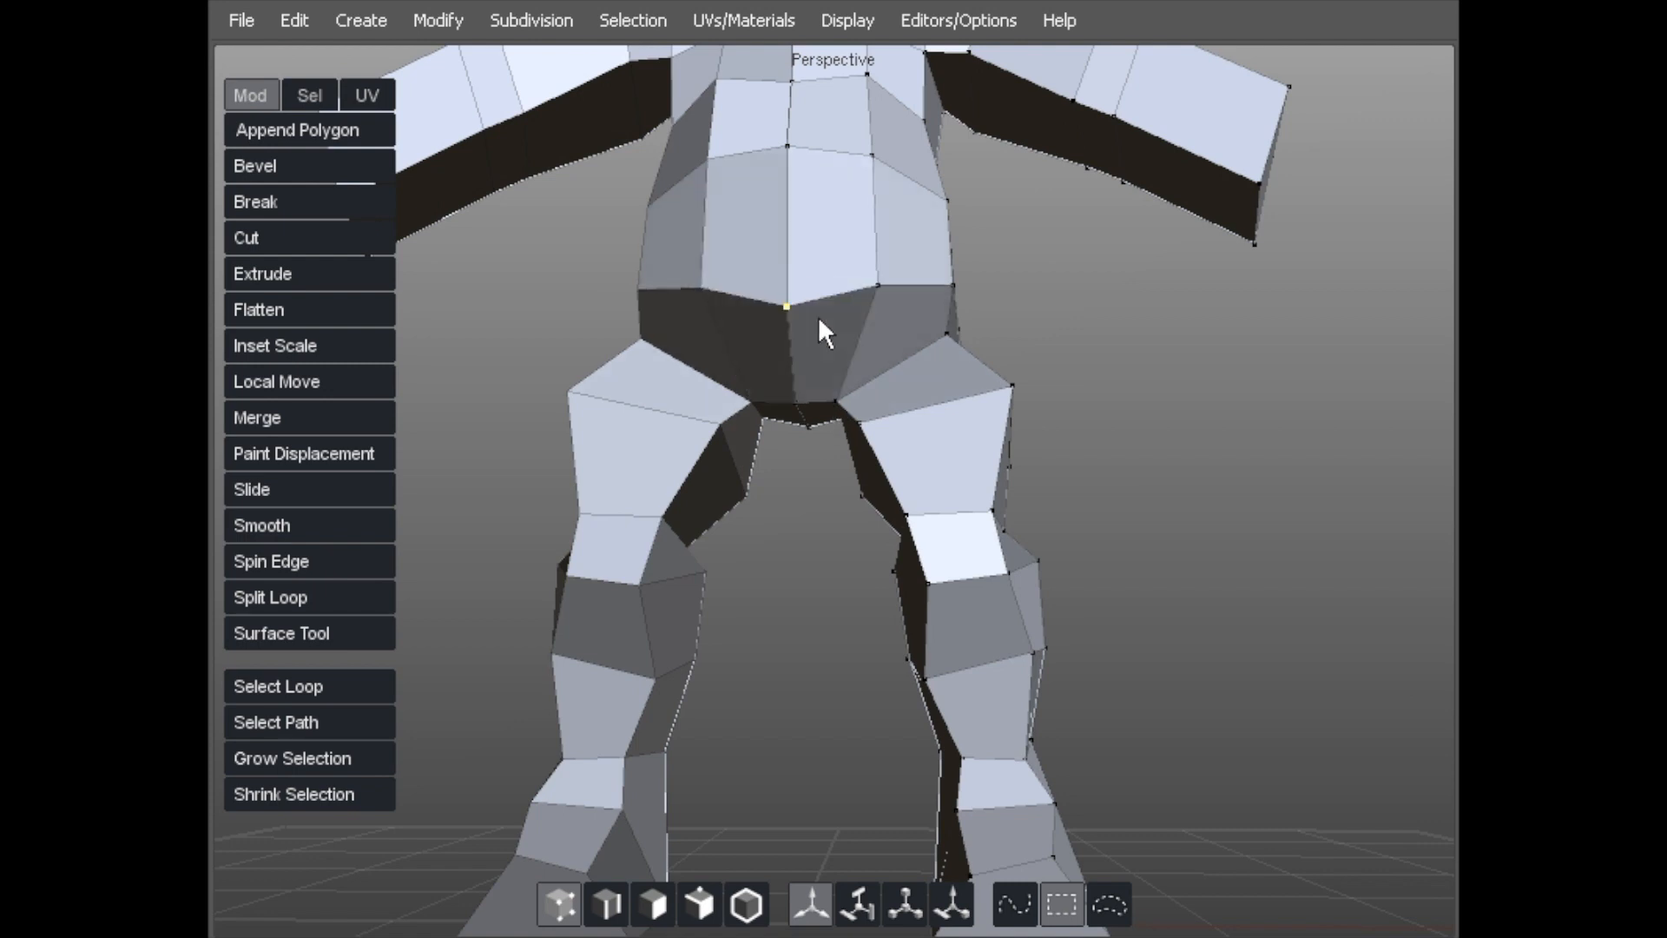
# Shift the belly and flank vertices to give the torso a rounder, fuller contour.
pyautogui.moveTo(856, 327)
pyautogui.mouseDown(button='middle')
pyautogui.moveTo(826, 375)
pyautogui.moveTo(785, 181)
pyautogui.mouseUp(button='middle')
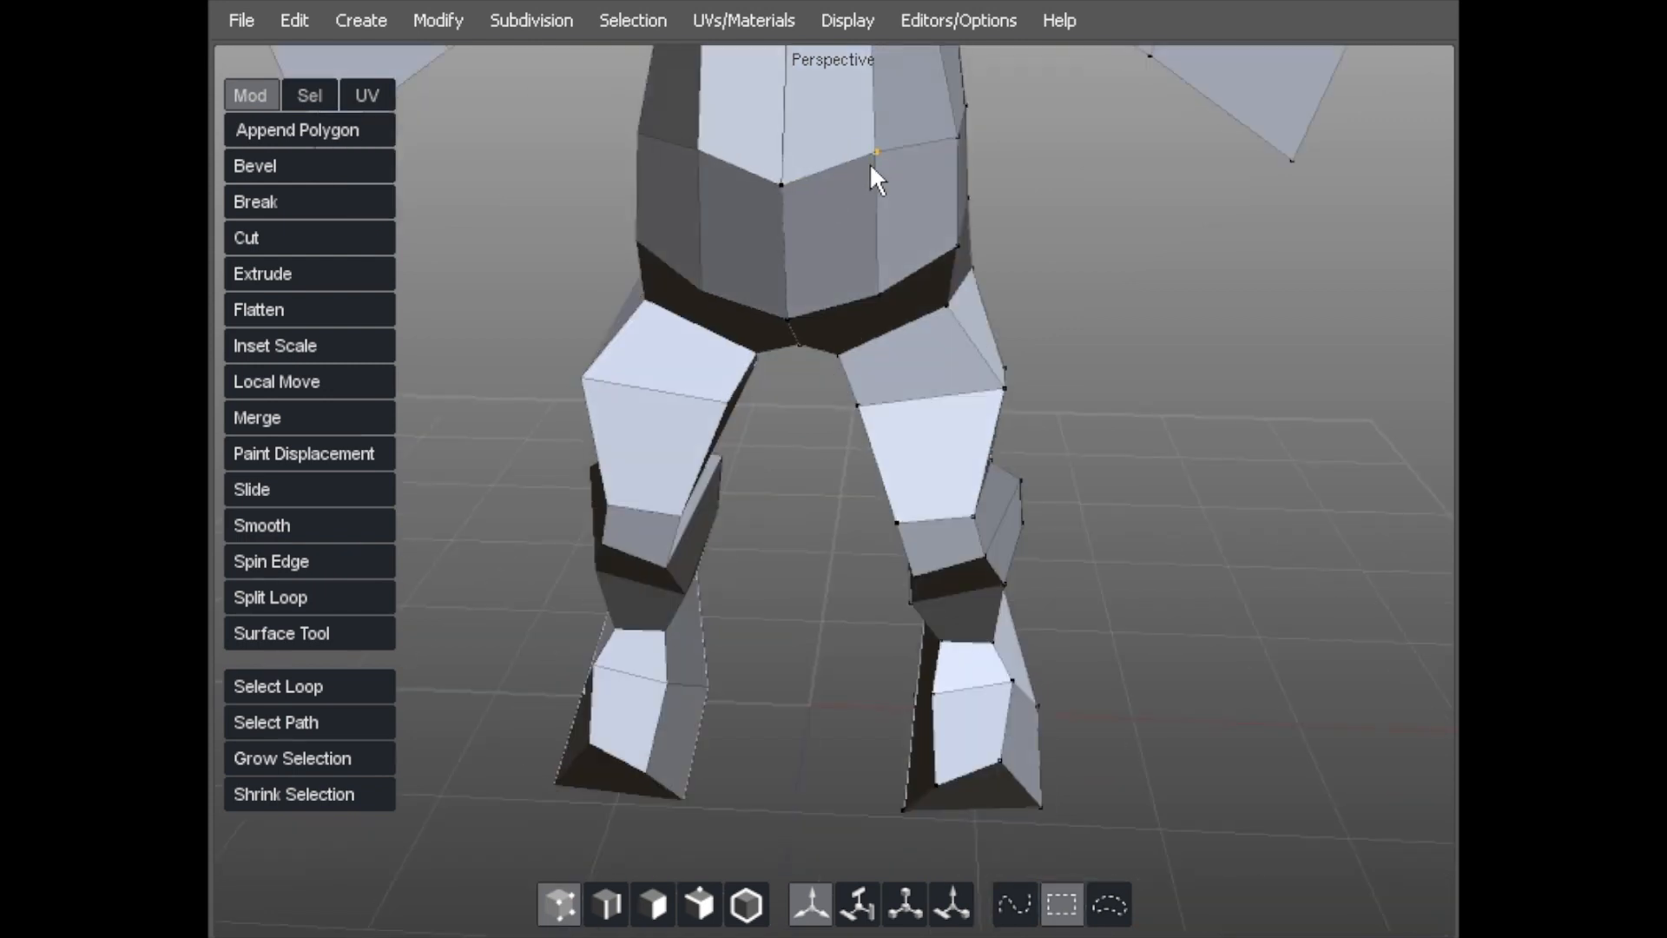
pyautogui.moveTo(939, 165); pyautogui.dragTo(830, 253, button='middle')
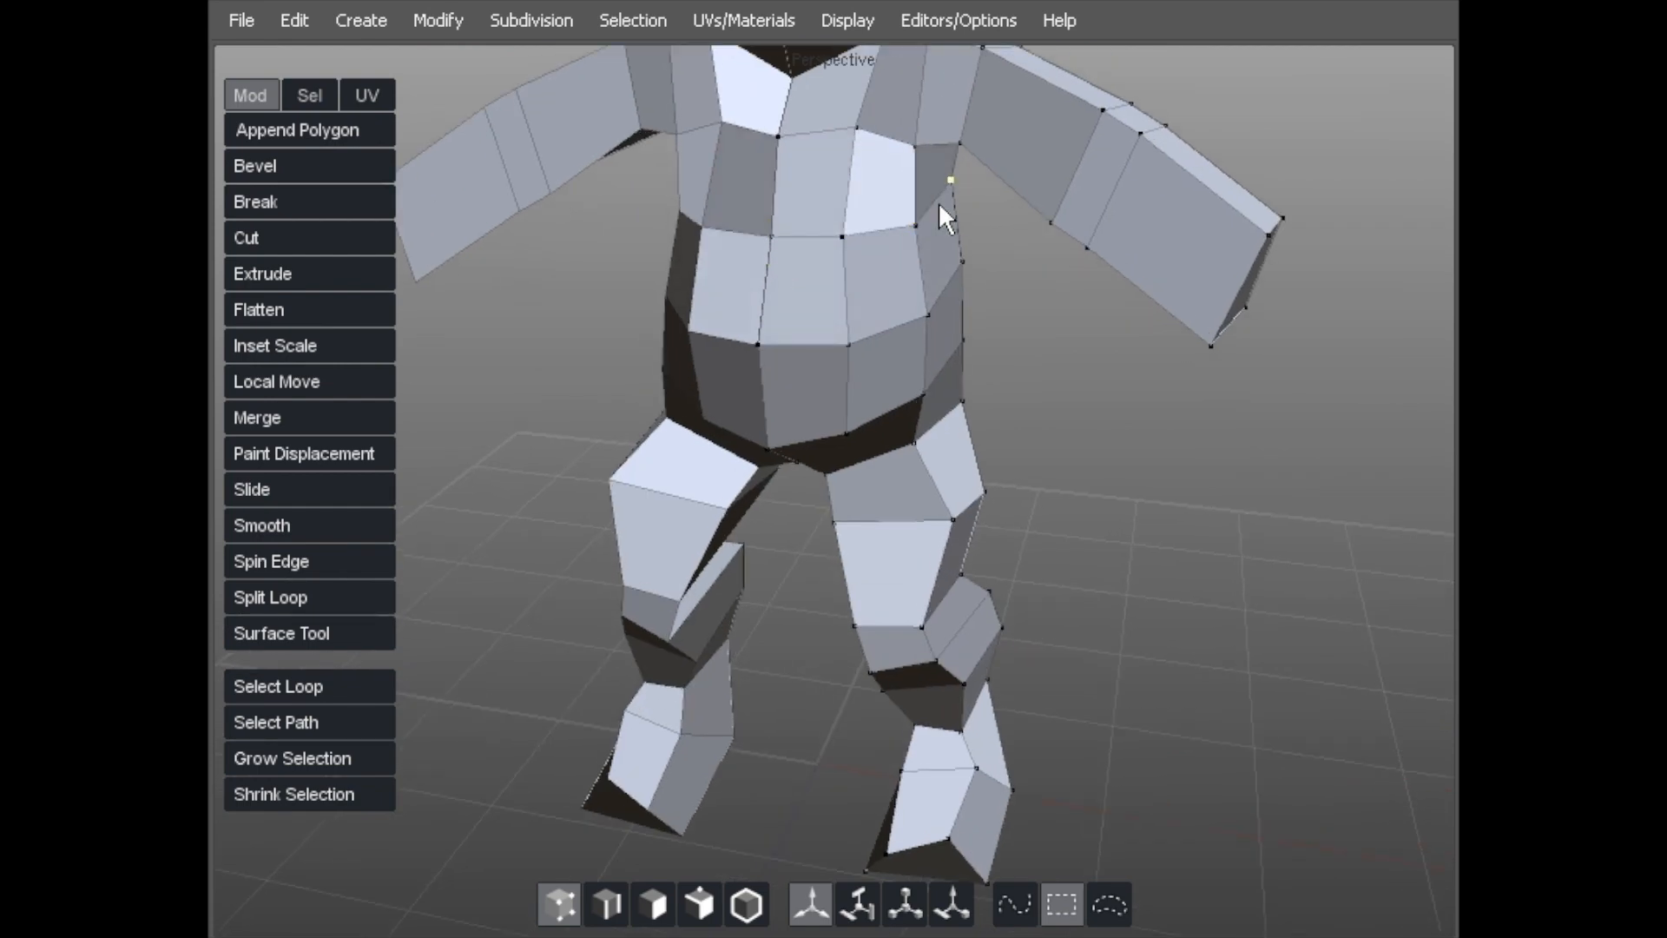
pyautogui.moveTo(952, 224); pyautogui.dragTo(894, 221, button='middle')
pyautogui.scroll(-6, 890, 210)
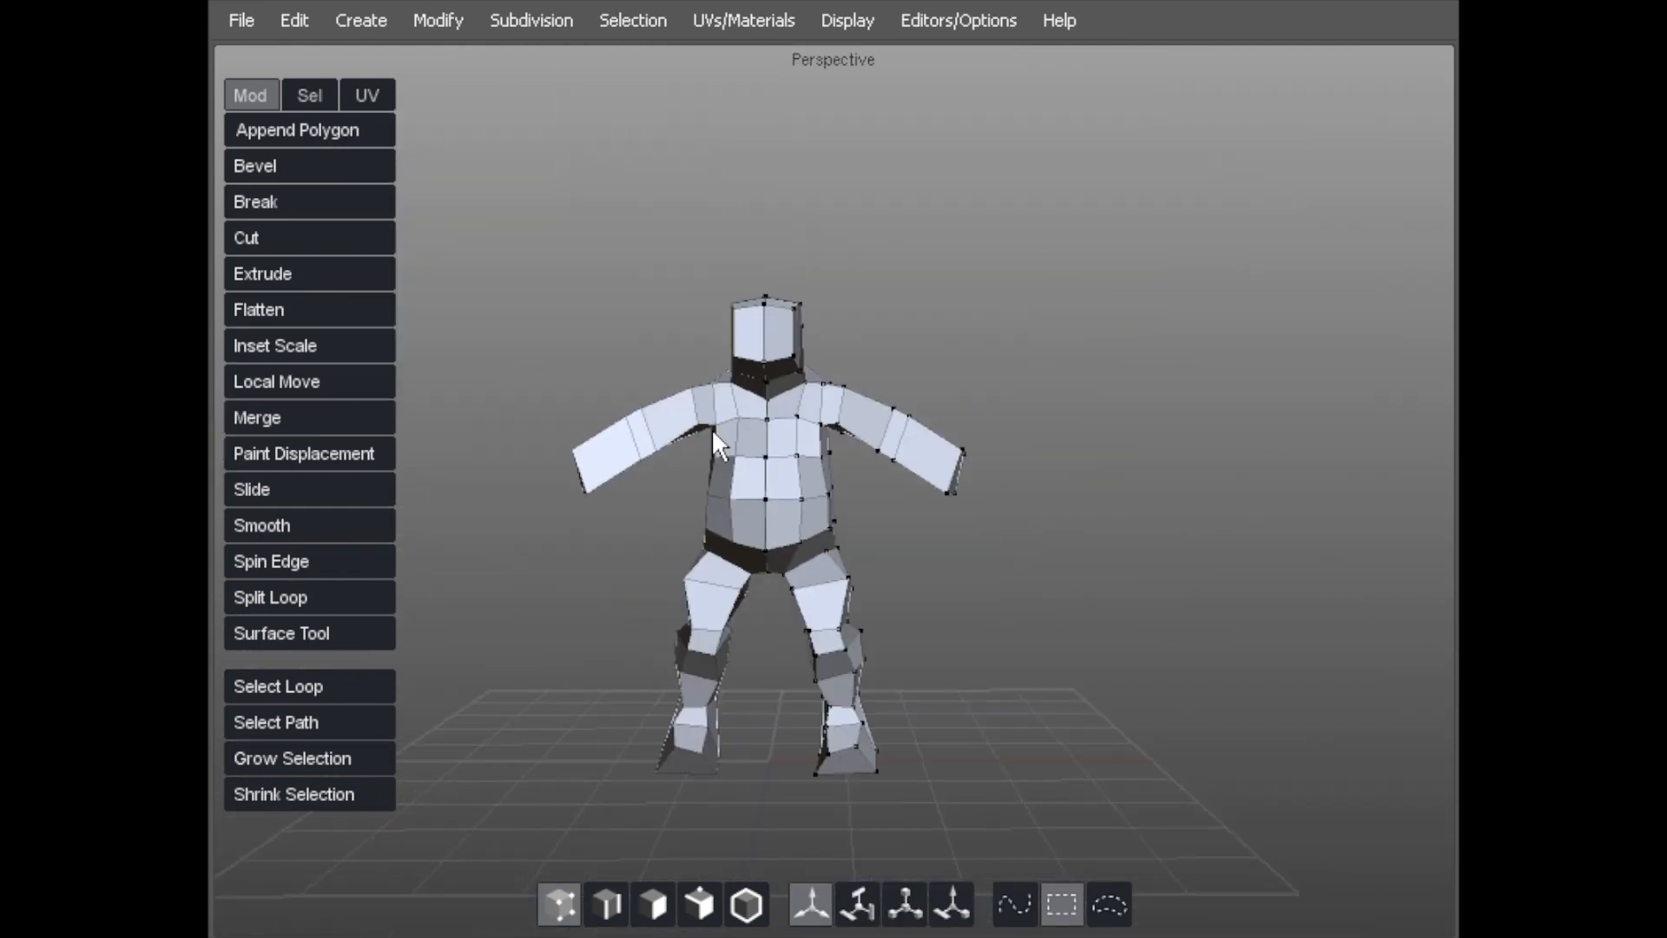
pyautogui.moveTo(718, 316); pyautogui.dragTo(771, 418, button='middle')
pyautogui.scroll(5, 785, 347)
pyautogui.moveTo(791, 361); pyautogui.dragTo(681, 242, button='middle')
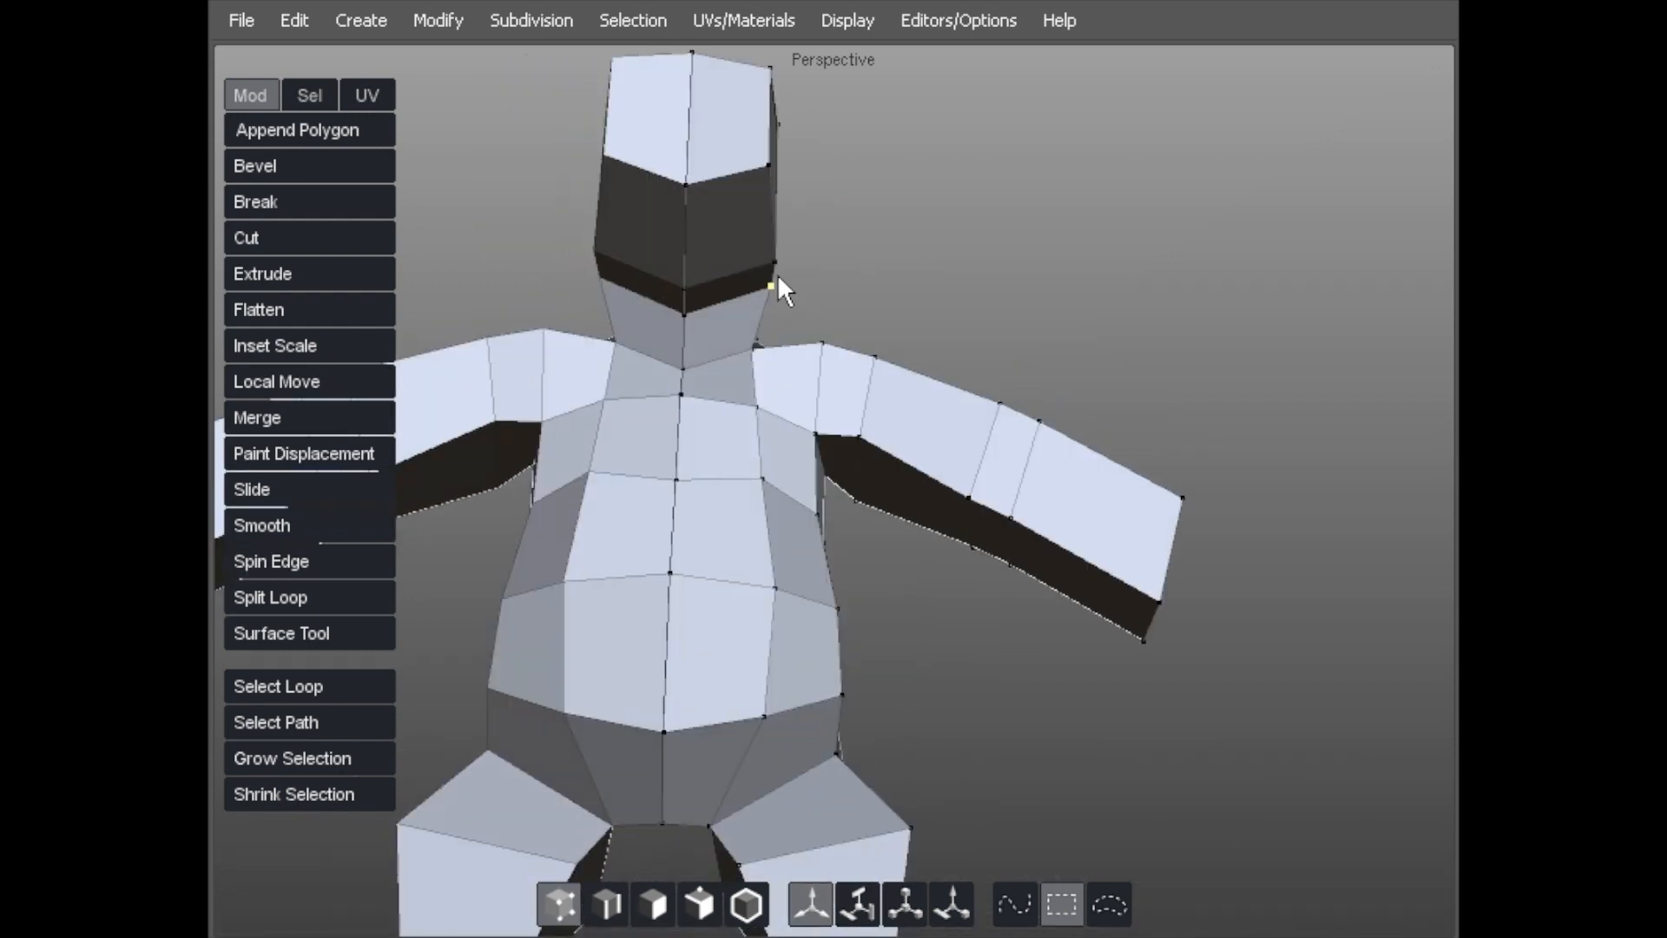
# Move the upper side vertices of the head to reshape its crown.
pyautogui.moveTo(741, 313); pyautogui.dragTo(569, 550, button='middle')
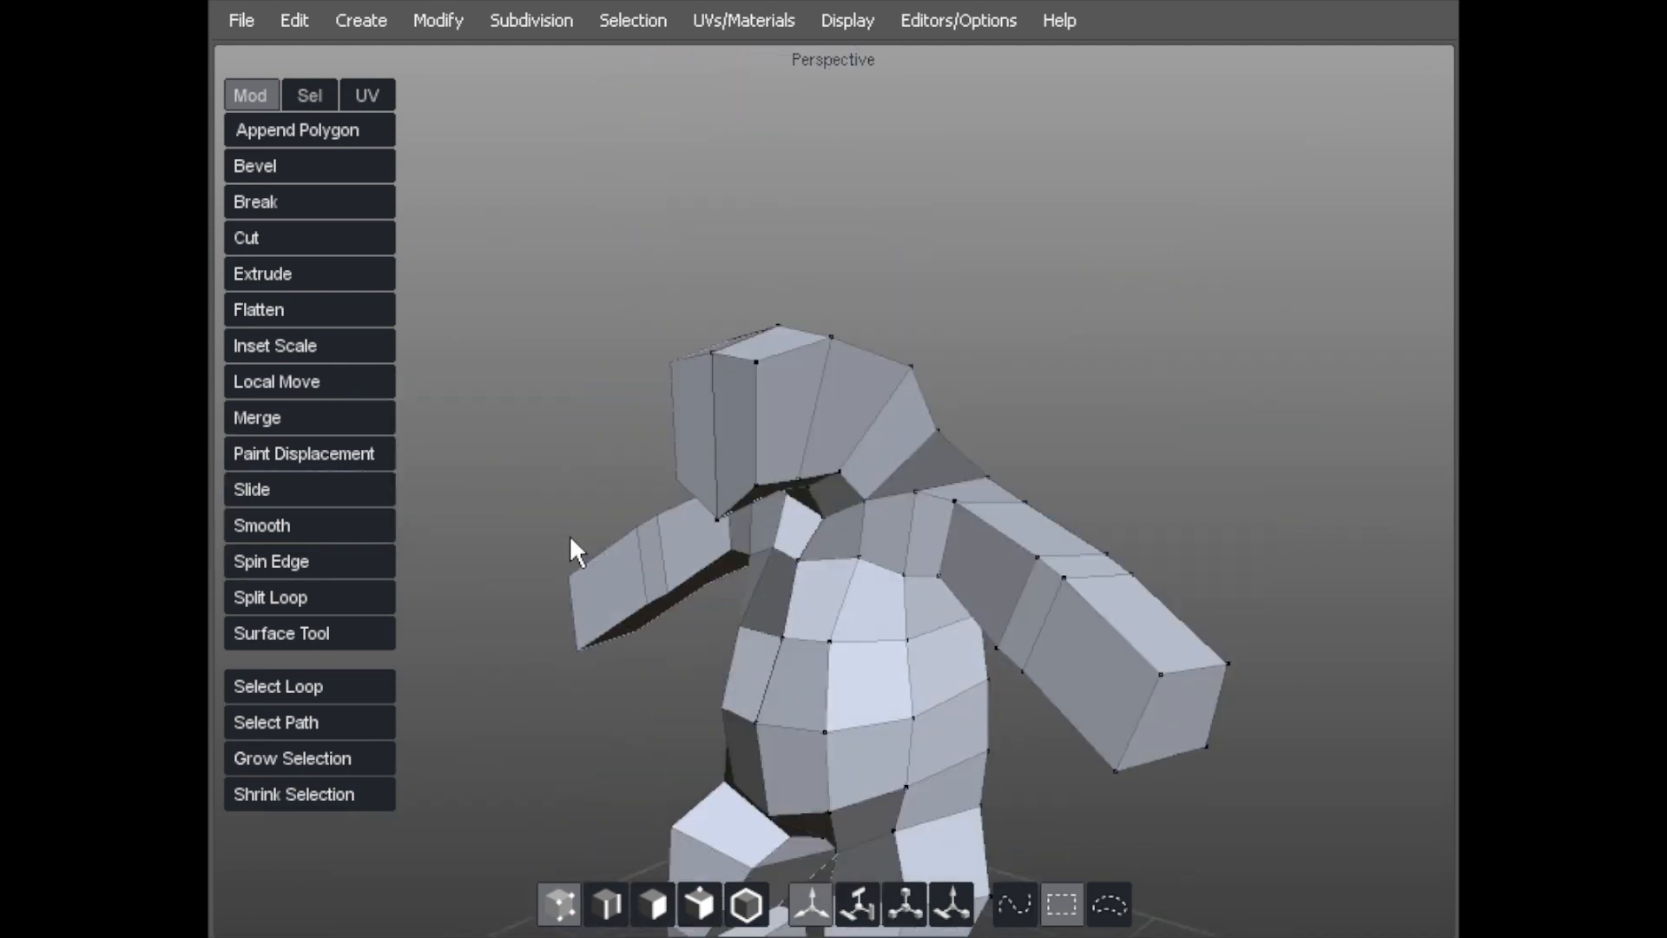
pyautogui.moveTo(789, 439); pyautogui.dragTo(632, 356, button='middle')
pyautogui.moveTo(787, 308); pyautogui.dragTo(782, 320)
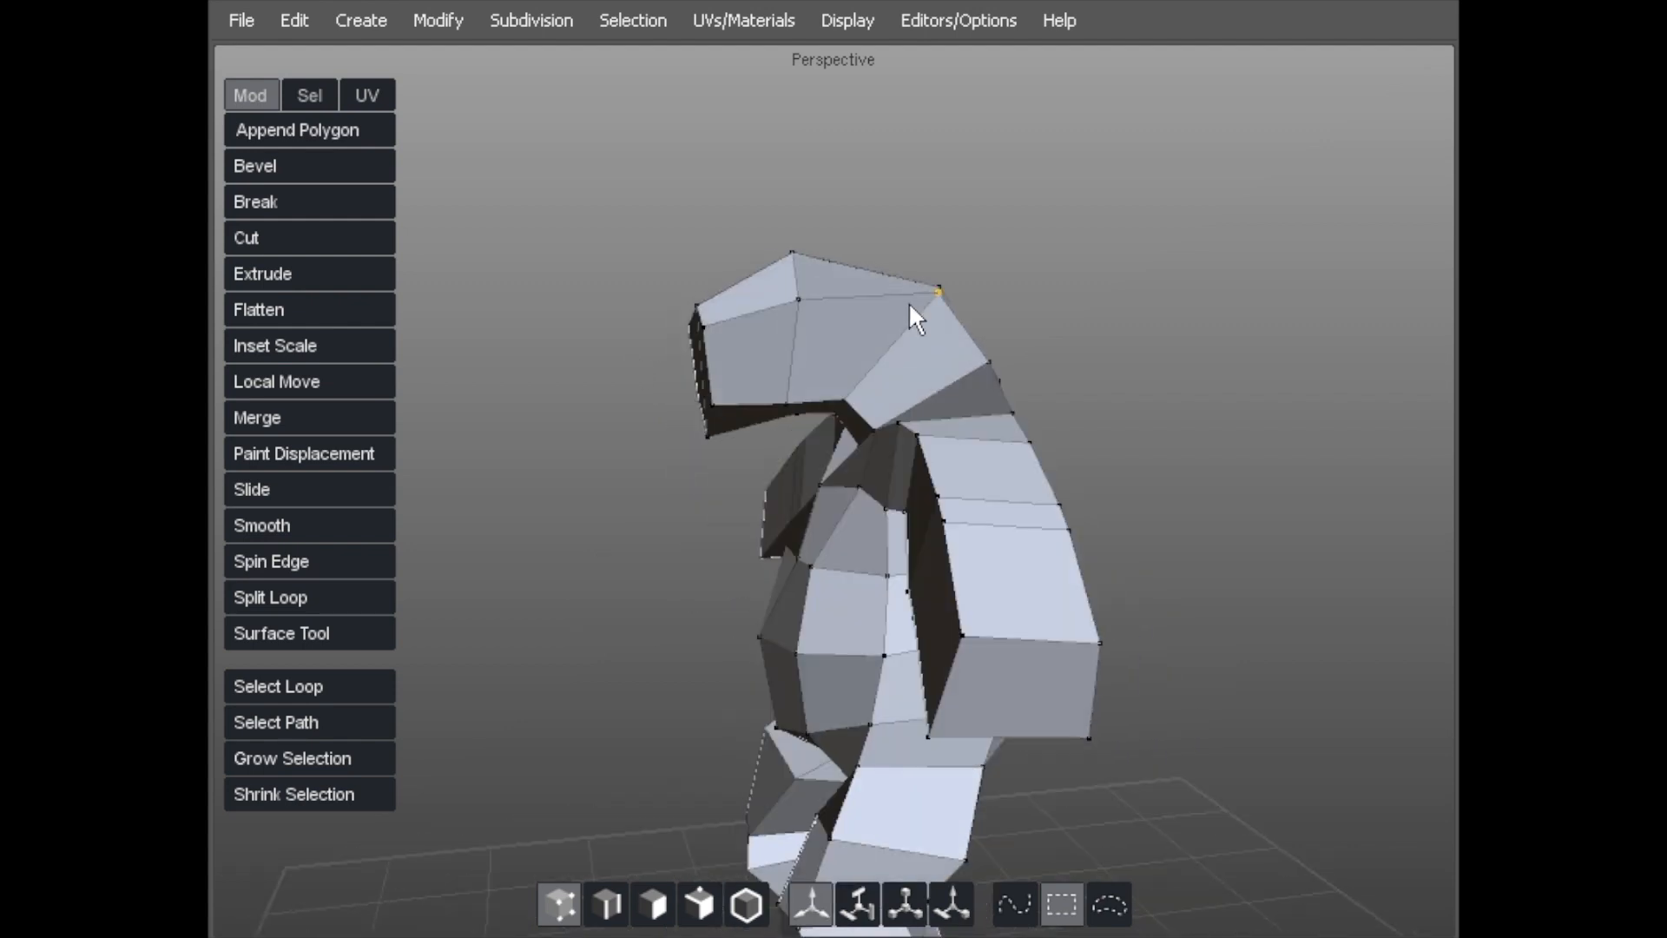
pyautogui.moveTo(916, 316); pyautogui.dragTo(1005, 378, button='middle')
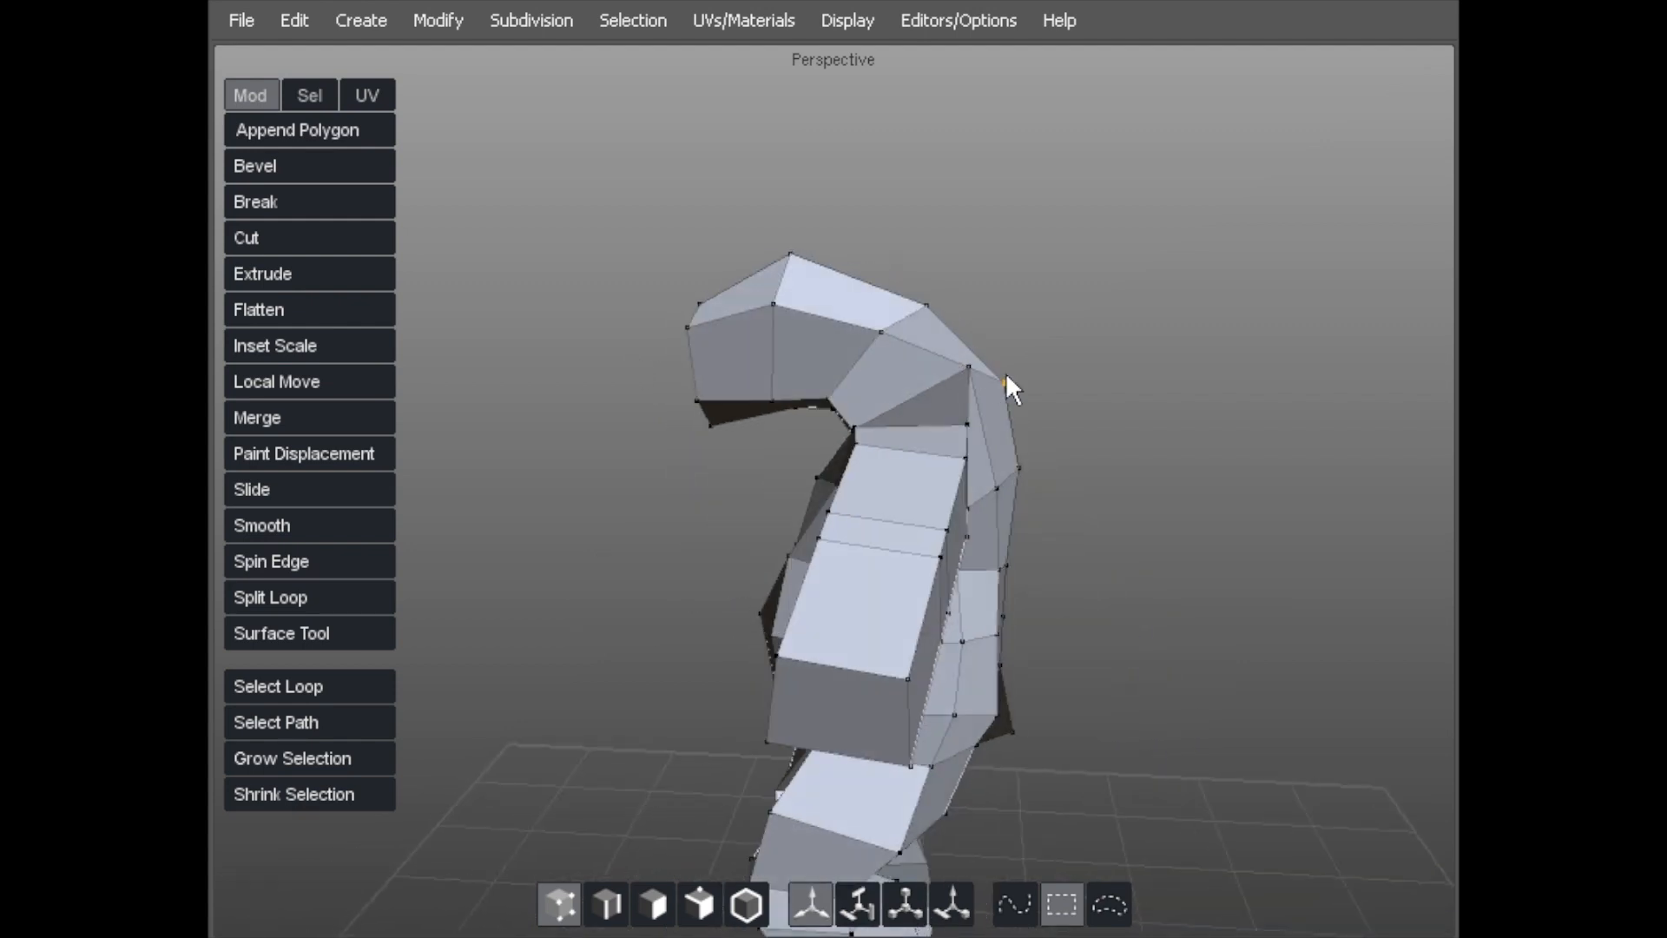
# Raise the vertices at the back of the head, the base of the neck and the upper back.
pyautogui.moveTo(1007, 378); pyautogui.dragTo(1003, 347)
pyautogui.moveTo(850, 434); pyautogui.dragTo(848, 408)
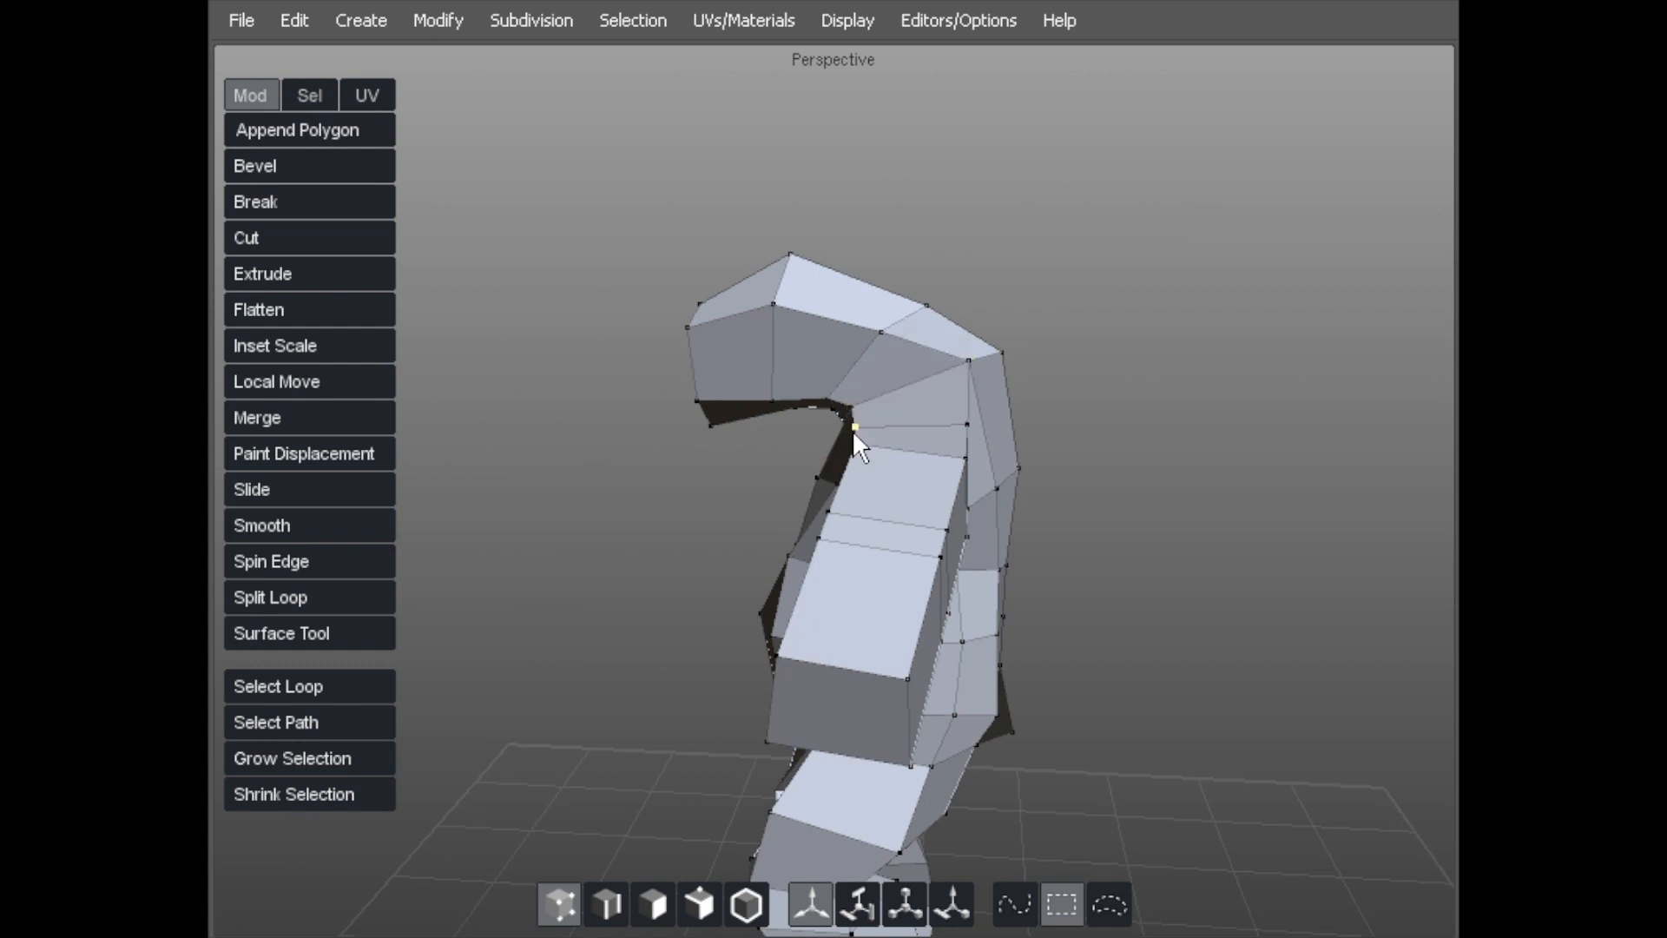
pyautogui.moveTo(923, 301); pyautogui.dragTo(917, 287)
pyautogui.moveTo(995, 346); pyautogui.dragTo(993, 325)
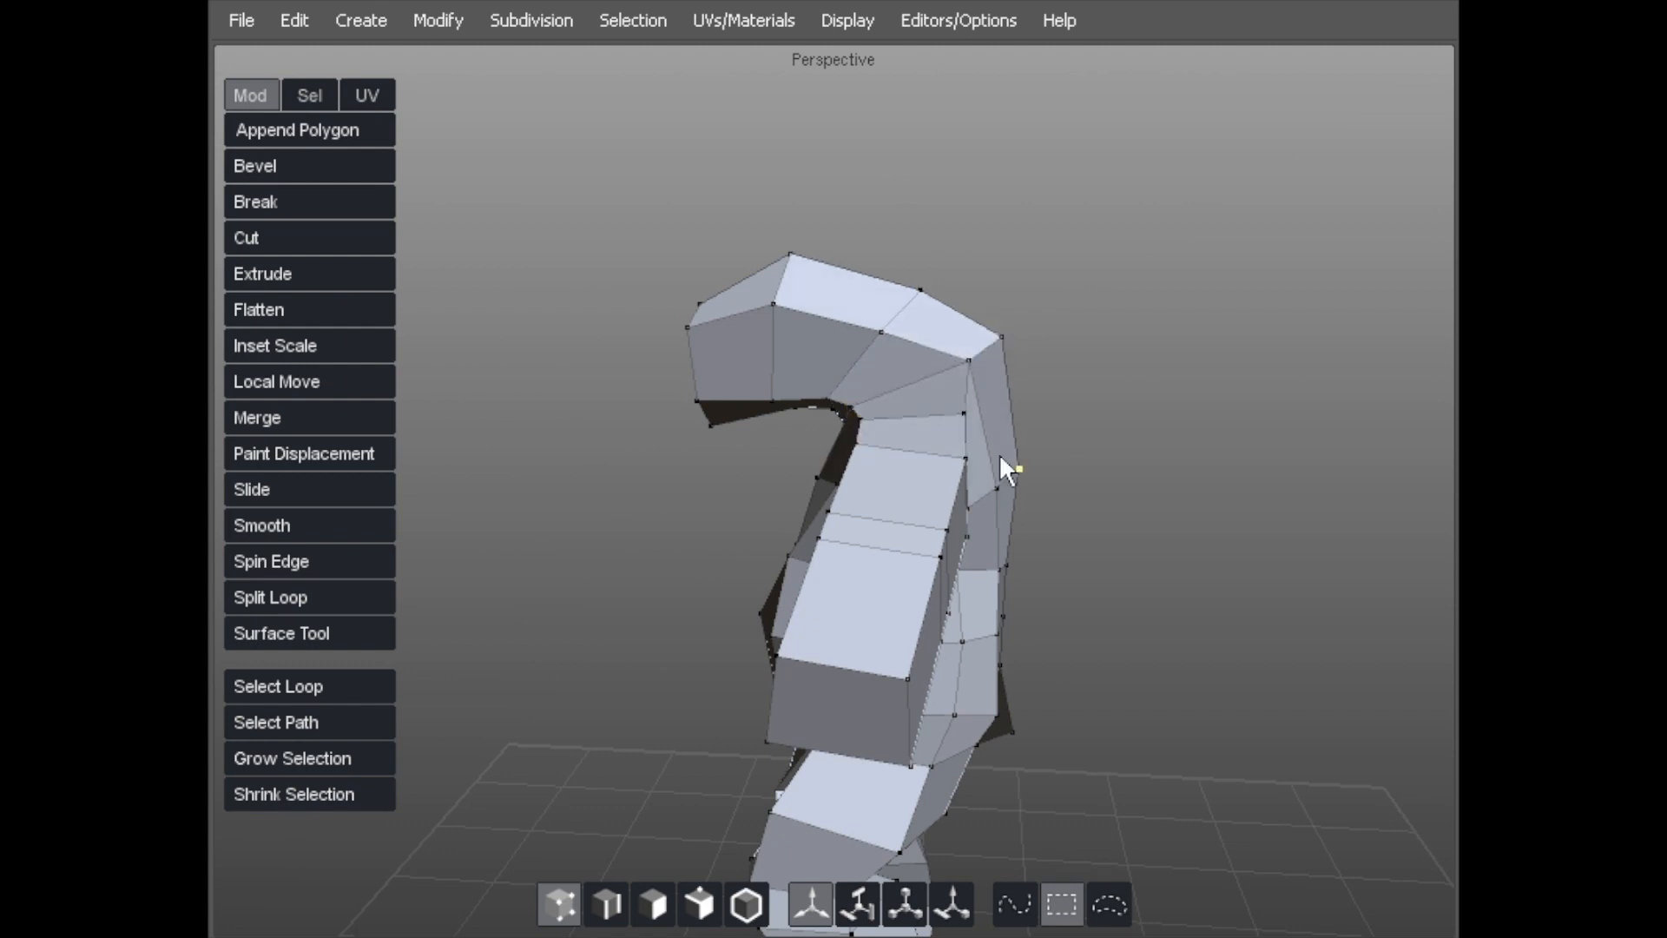
pyautogui.moveTo(1009, 458); pyautogui.dragTo(1027, 417)
# Move the jaw, face and neck side vertices inward to taper the front of the head.
pyautogui.moveTo(1038, 550); pyautogui.dragTo(811, 320, button='middle')
pyautogui.moveTo(821, 386); pyautogui.dragTo(689, 394, button='middle')
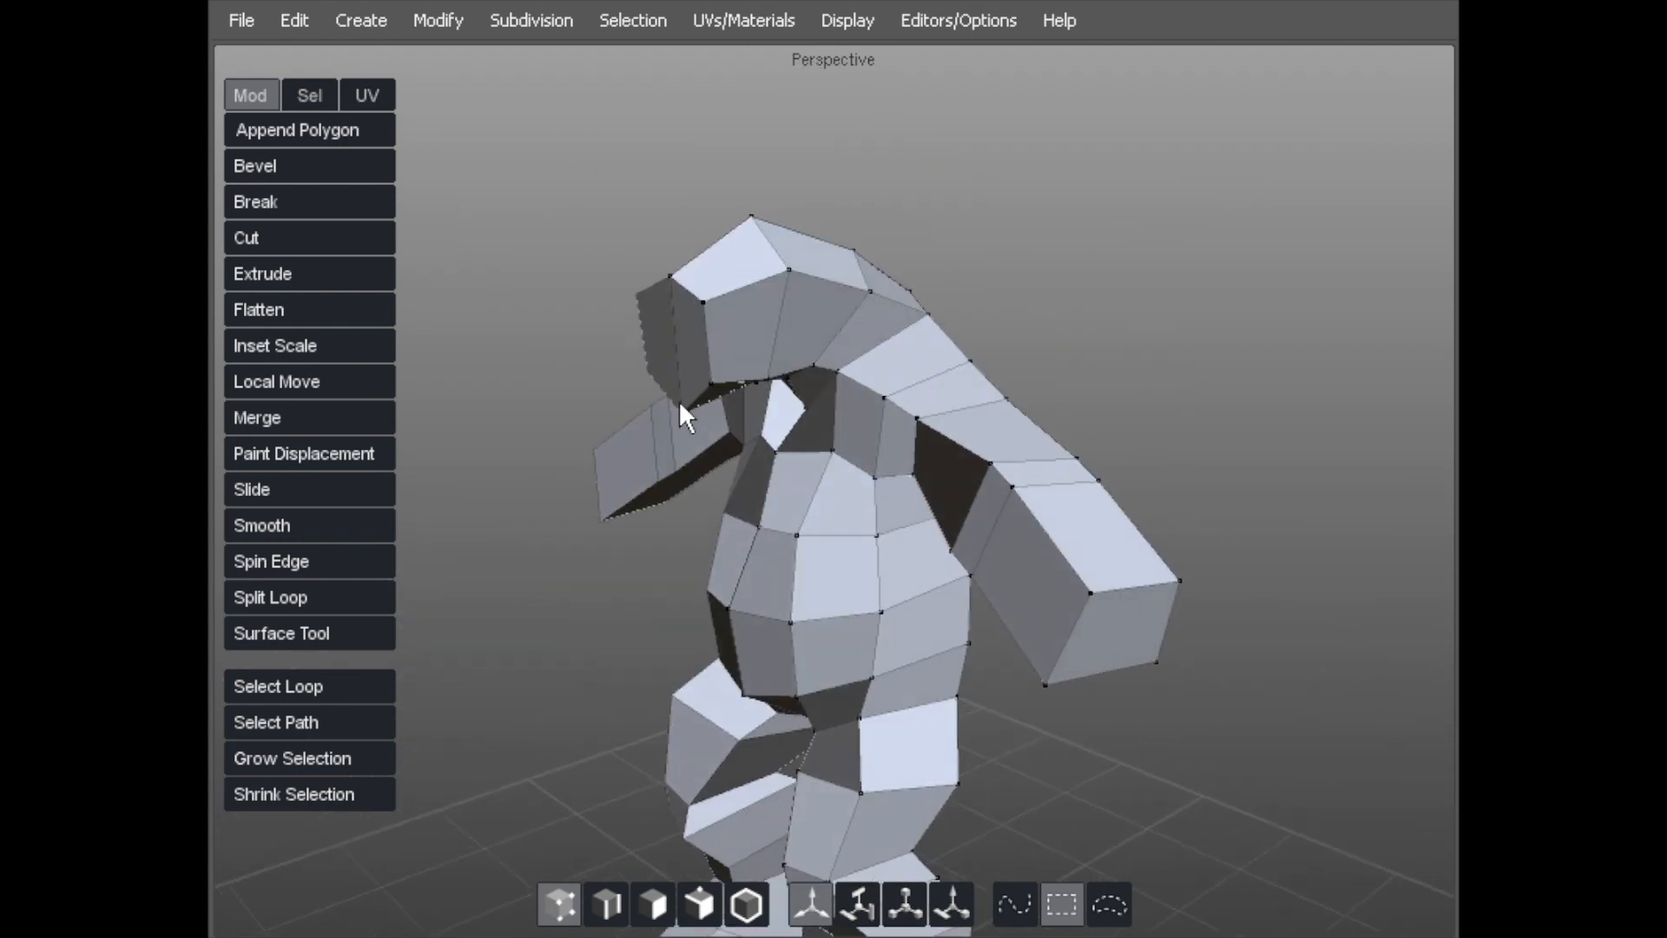
pyautogui.moveTo(731, 379); pyautogui.dragTo(727, 356)
pyautogui.moveTo(728, 356); pyautogui.dragTo(719, 254, button='middle')
pyautogui.moveTo(643, 231); pyautogui.dragTo(695, 295)
pyautogui.moveTo(712, 299); pyautogui.dragTo(695, 320)
pyautogui.moveTo(710, 379); pyautogui.dragTo(696, 388)
pyautogui.moveTo(697, 390); pyautogui.dragTo(718, 305, button='middle')
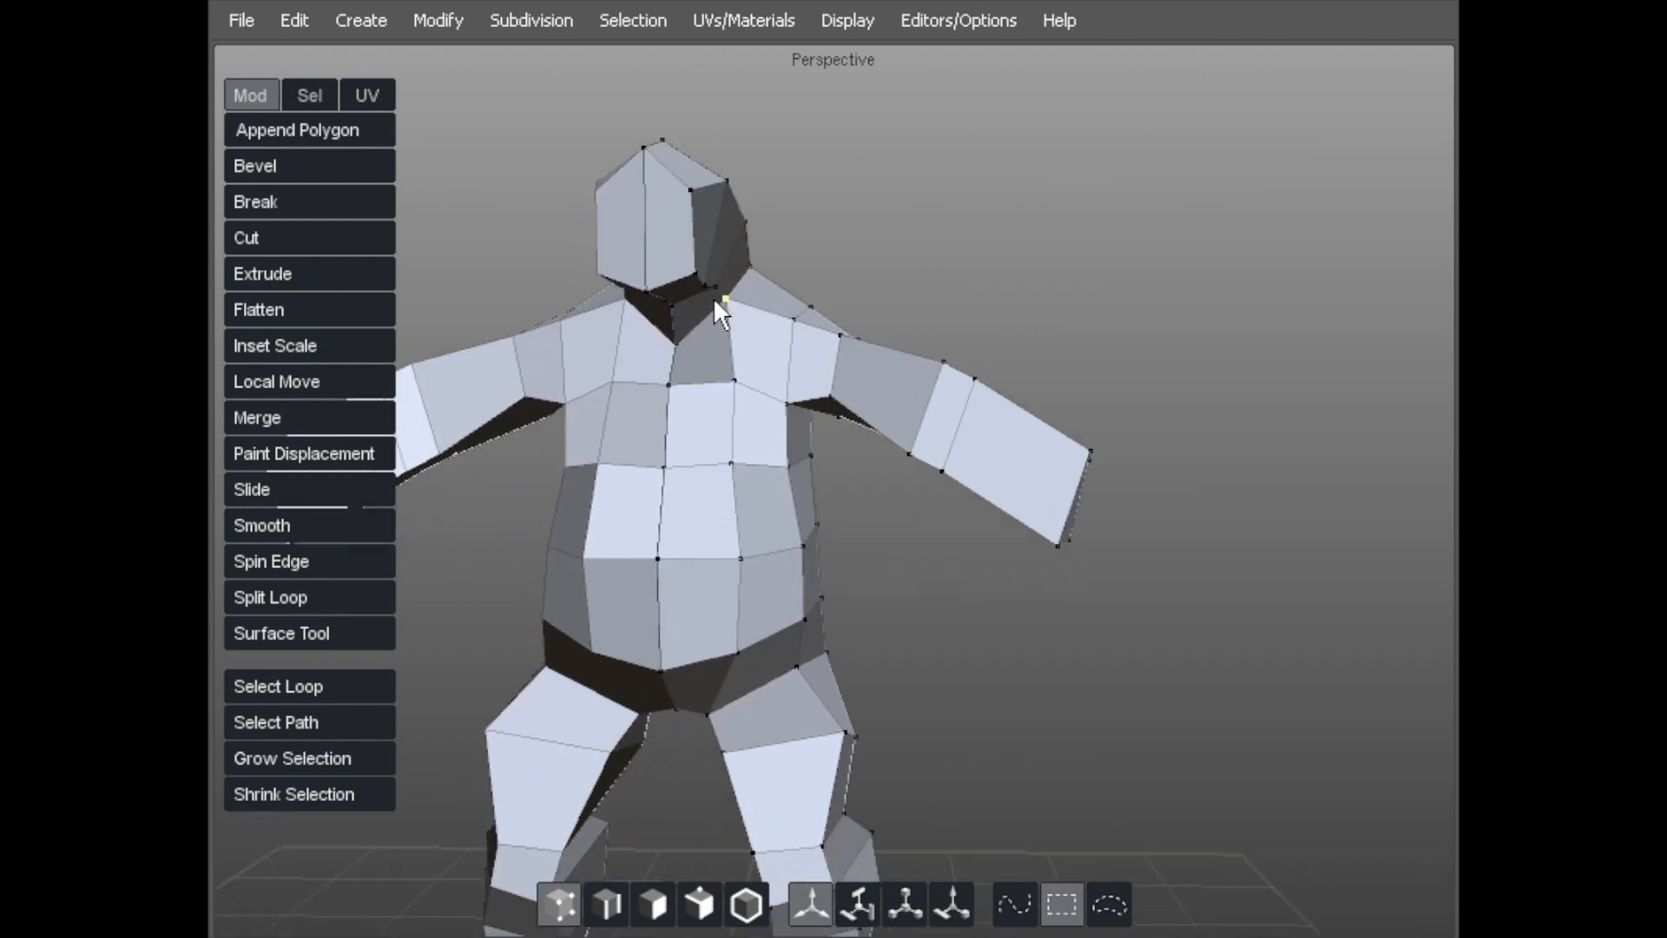
pyautogui.moveTo(754, 309); pyautogui.dragTo(739, 309)
# Move the outer front vertex of the upper thigh slightly inward and down.
pyautogui.scroll(-4, 650, 262)
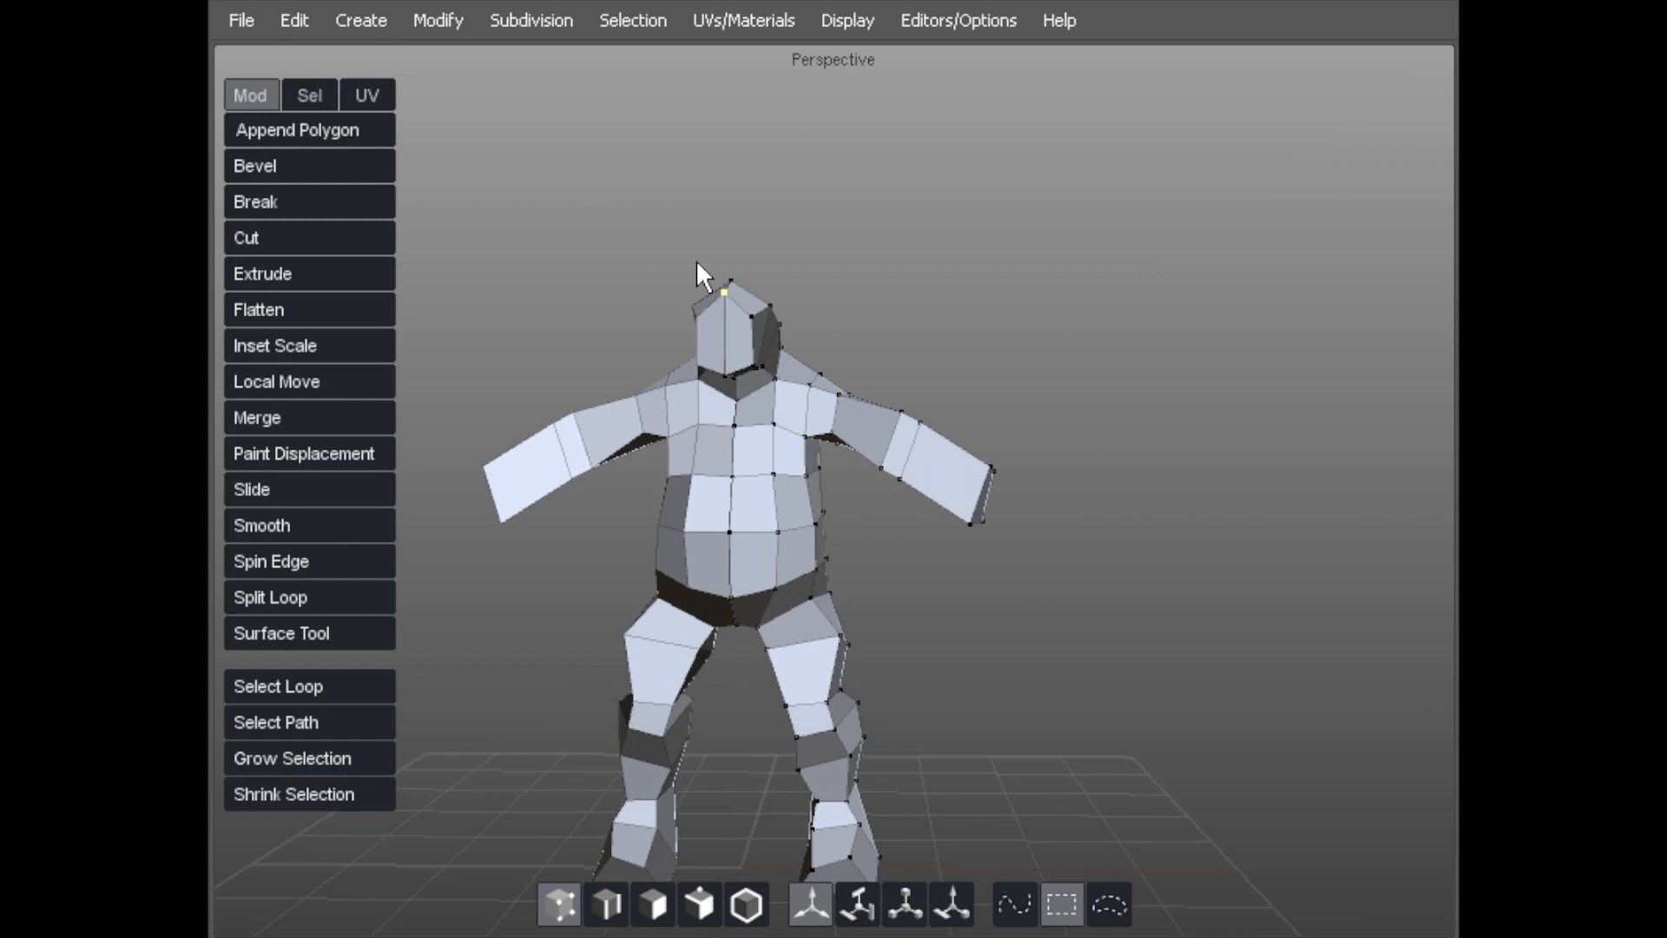
pyautogui.keyDown('alt'); pyautogui.moveTo(695, 258); pyautogui.dragTo(722, 158, button='middle'); pyautogui.keyUp('alt')
pyautogui.press('f')
pyautogui.scroll(4, 751, 521)
pyautogui.keyDown('alt'); pyautogui.moveTo(705, 528); pyautogui.dragTo(921, 387, button='middle'); pyautogui.keyUp('alt')
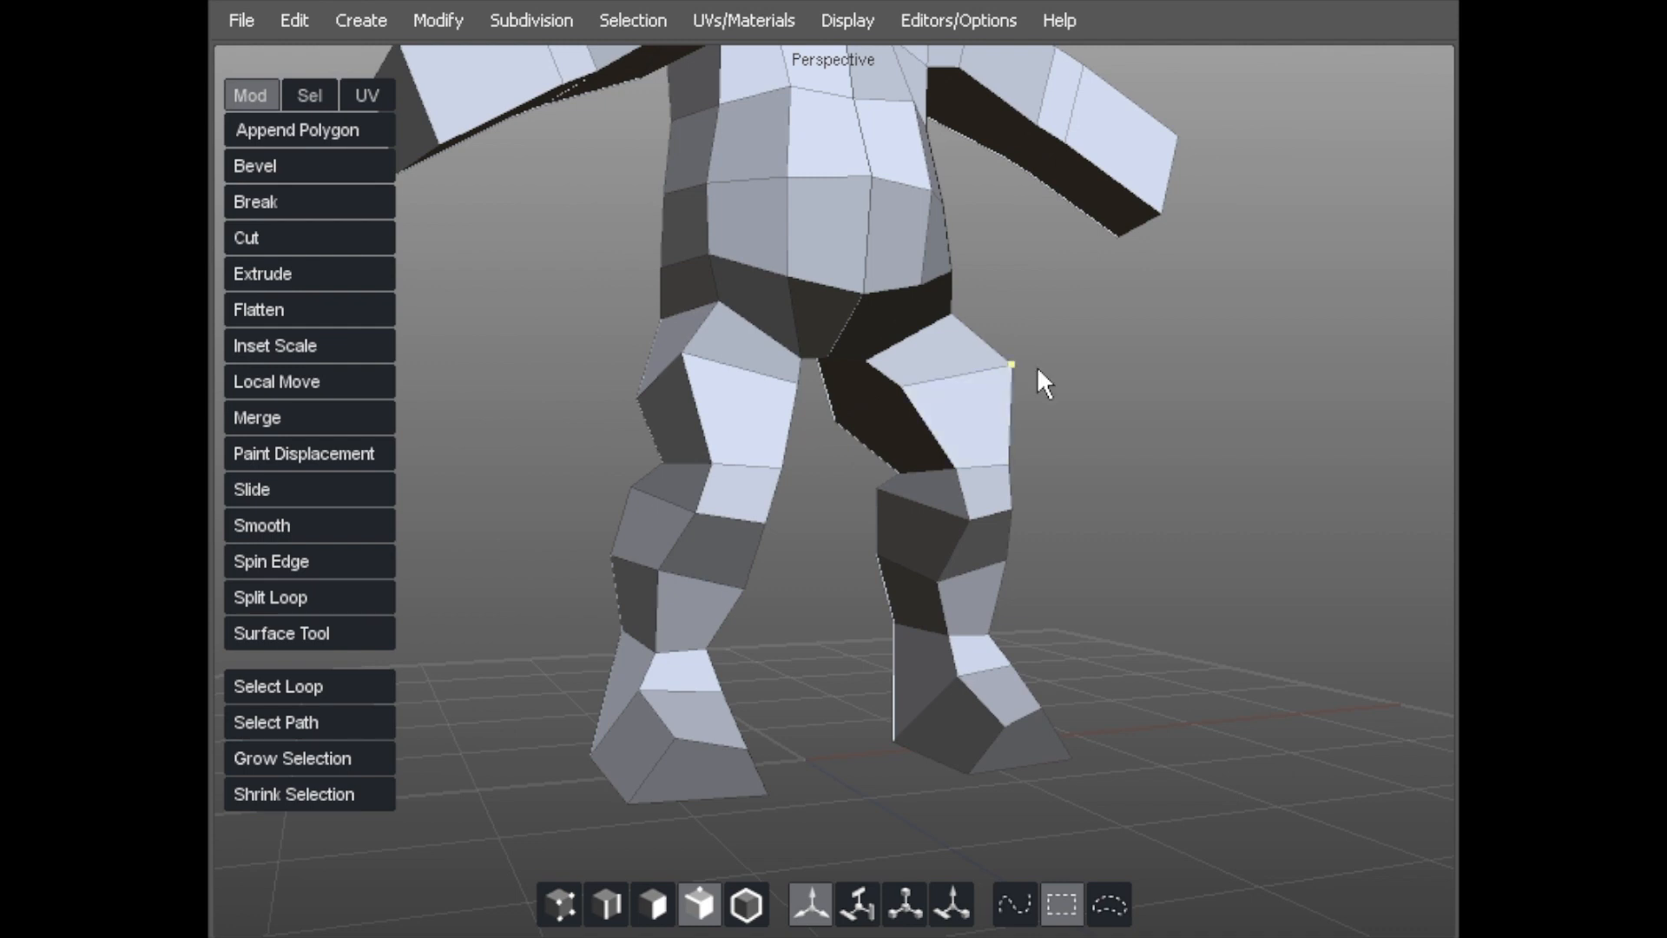
pyautogui.click(1010, 364)
pyautogui.moveTo(1010, 357); pyautogui.dragTo(991, 375)
pyautogui.click(1125, 472)
# Reposition the remaining thigh vertices to give the upper leg a rounder shape.
pyautogui.scroll(3, 1012, 286)
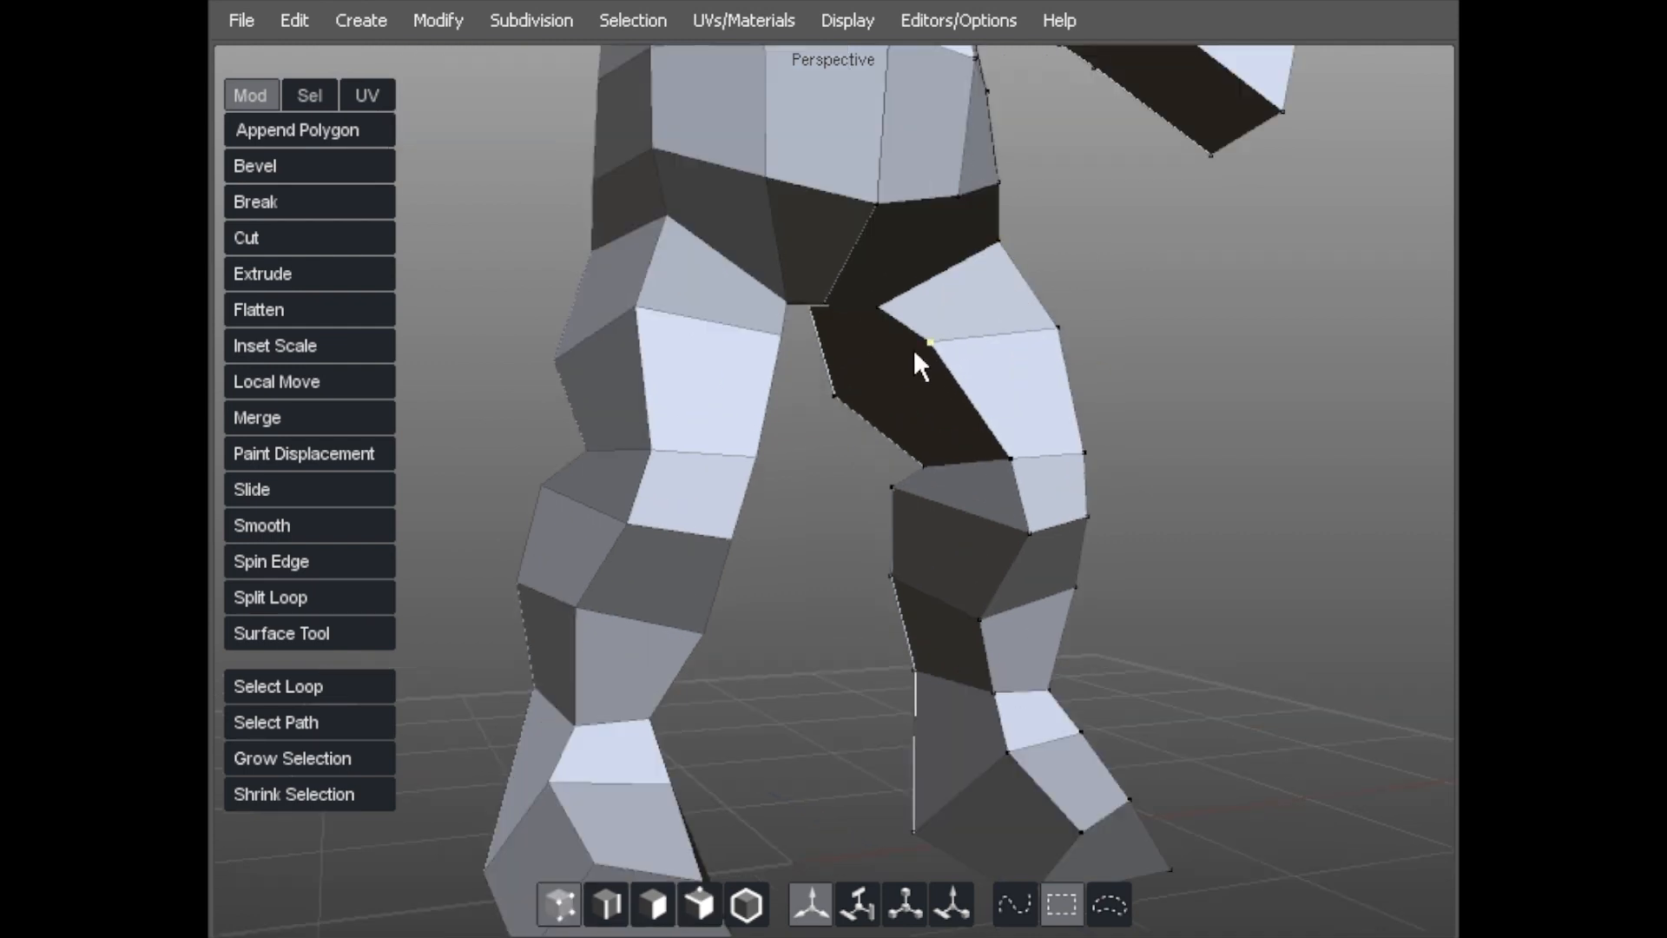
pyautogui.scroll(-3, 868, 337)
pyautogui.keyDown('alt'); pyautogui.moveTo(709, 359); pyautogui.dragTo(913, 415); pyautogui.keyUp('alt')
pyautogui.moveTo(1009, 367); pyautogui.dragTo(997, 352)
pyautogui.moveTo(1012, 427); pyautogui.dragTo(1038, 416)
pyautogui.moveTo(940, 441); pyautogui.dragTo(919, 461)
# Pull the vertices at the brow and chin backward to shorten the front of the head.
pyautogui.moveTo(925, 398); pyautogui.dragTo(561, 271)
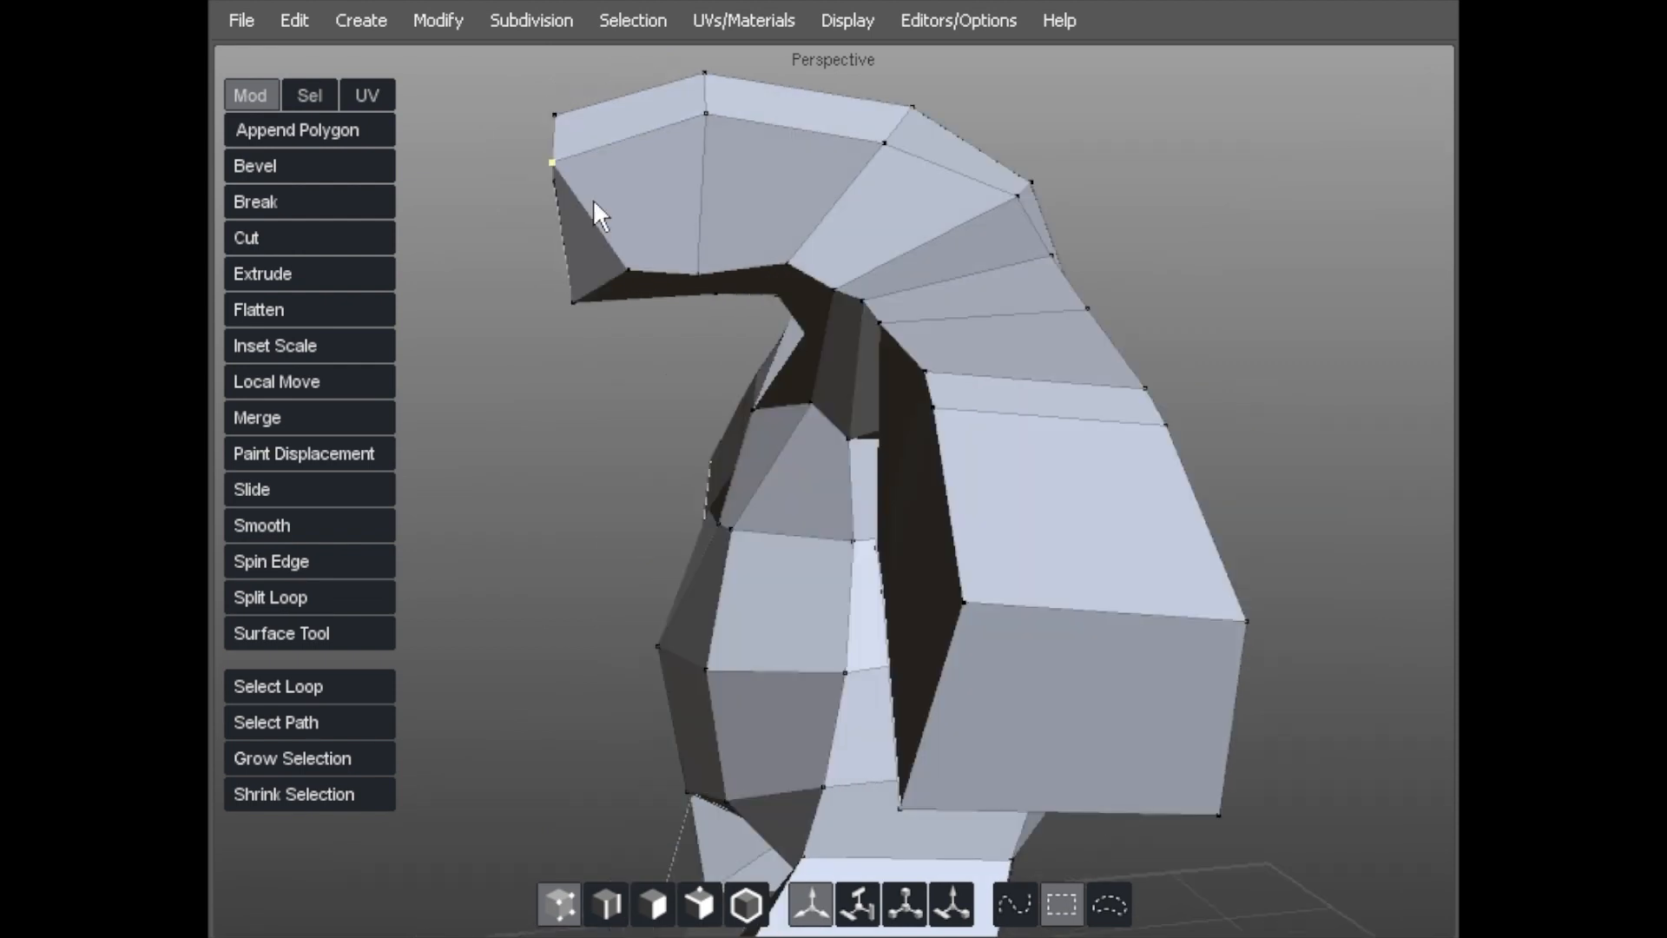
pyautogui.moveTo(578, 174); pyautogui.dragTo(626, 172)
pyautogui.moveTo(566, 103); pyautogui.dragTo(597, 125)
pyautogui.moveTo(597, 313); pyautogui.dragTo(619, 313)
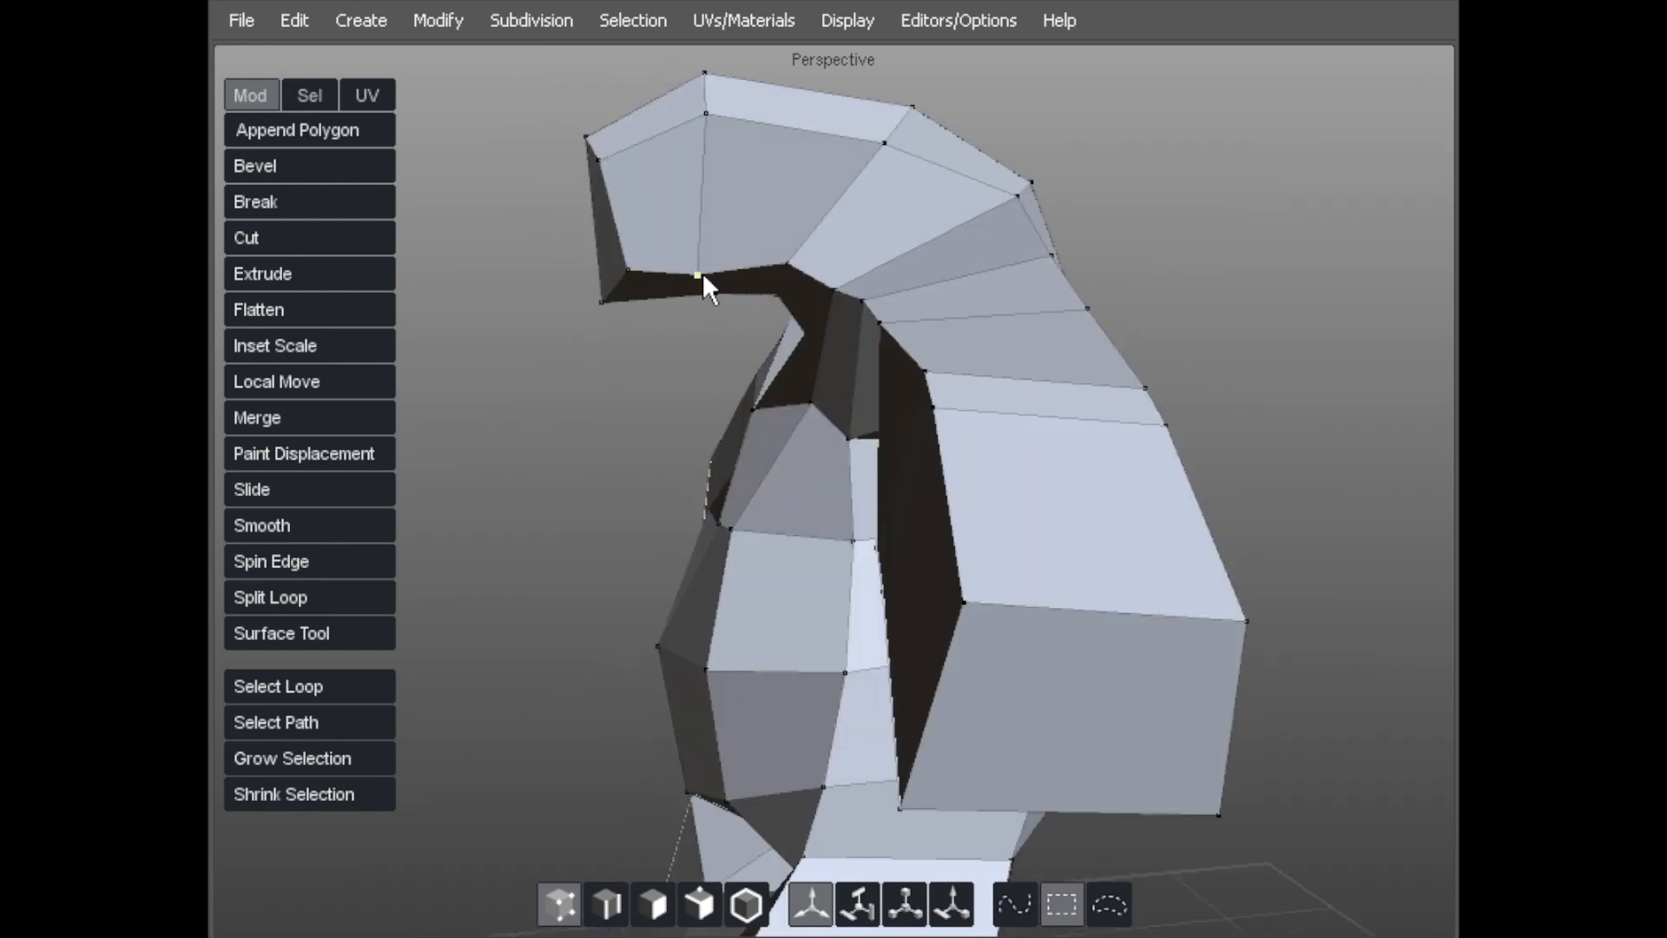
# Raise the top shoulder vertices to build up a rounder, bulkier shoulder.
pyautogui.keyDown('alt'); pyautogui.moveTo(617, 263); pyautogui.dragTo(585, 259, button='right'); pyautogui.keyUp('alt')
pyautogui.keyDown('alt'); pyautogui.moveTo(585, 259); pyautogui.dragTo(561, 164, button='middle'); pyautogui.keyUp('alt')
pyautogui.keyDown('alt'); pyautogui.moveTo(722, 419); pyautogui.dragTo(840, 424); pyautogui.keyUp('alt')
pyautogui.keyDown('alt'); pyautogui.moveTo(841, 424); pyautogui.dragTo(880, 367, button='right'); pyautogui.keyUp('alt')
pyautogui.keyDown('alt'); pyautogui.moveTo(880, 367); pyautogui.dragTo(860, 295); pyautogui.keyUp('alt')
pyautogui.moveTo(824, 209); pyautogui.dragTo(827, 163)
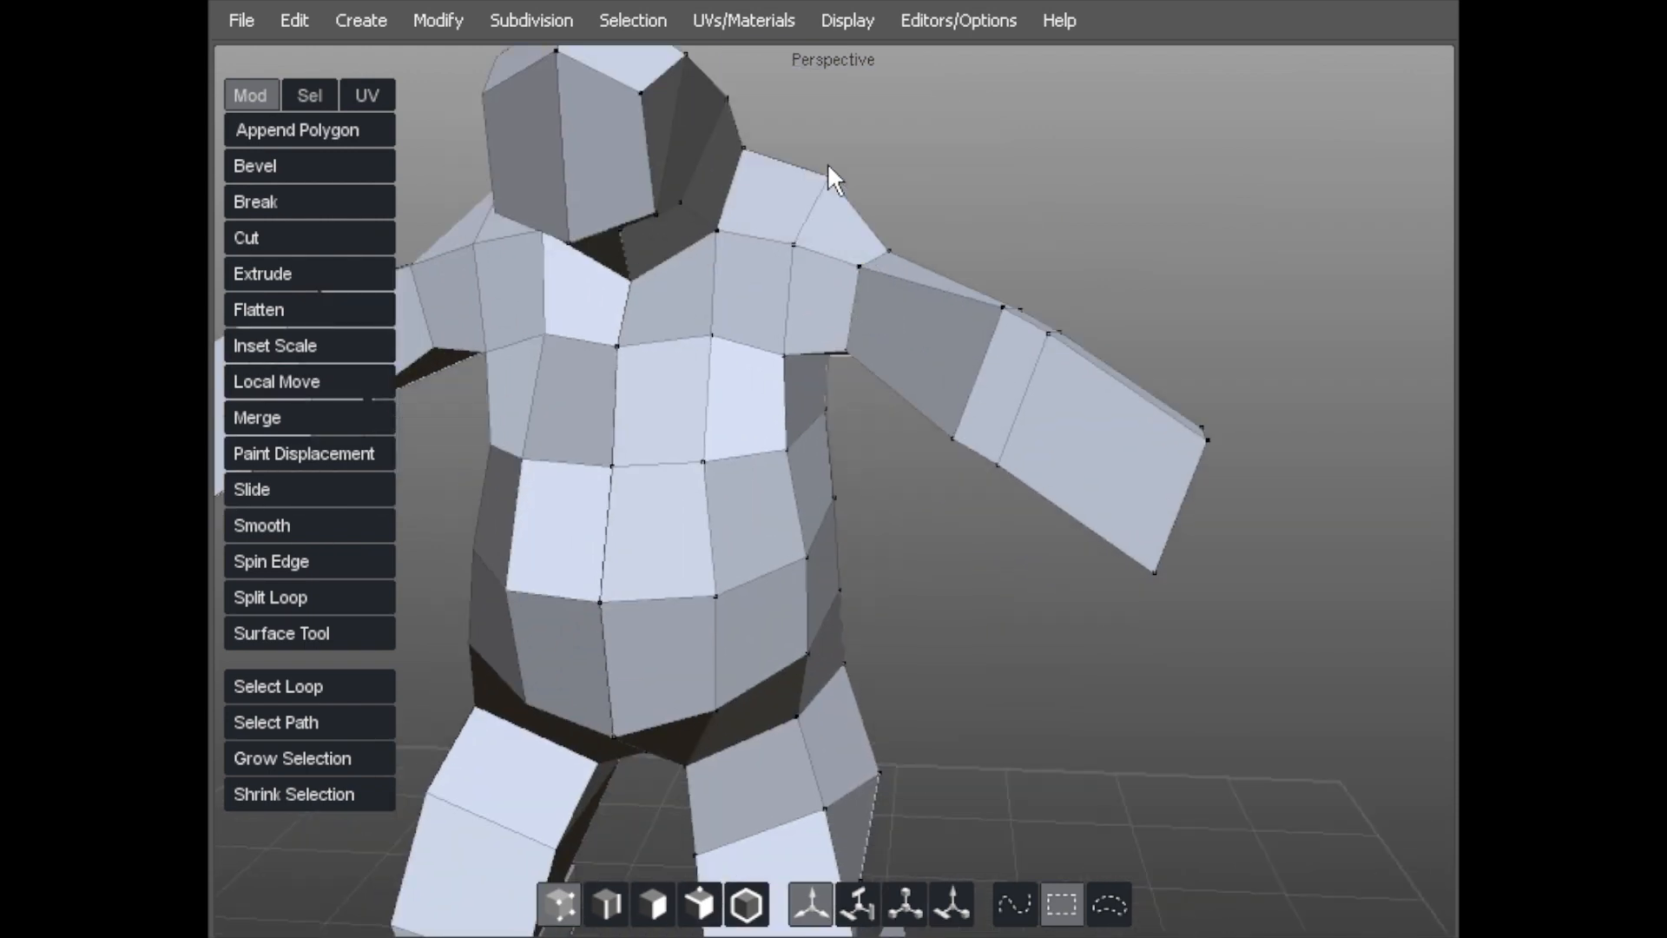
pyautogui.moveTo(867, 240); pyautogui.dragTo(872, 234)
# Pull the vertices on the upper side of the elbow inward to narrow the arm at the joint.
pyautogui.keyDown('alt'); pyautogui.moveTo(981, 325); pyautogui.dragTo(736, 345); pyautogui.keyUp('alt')
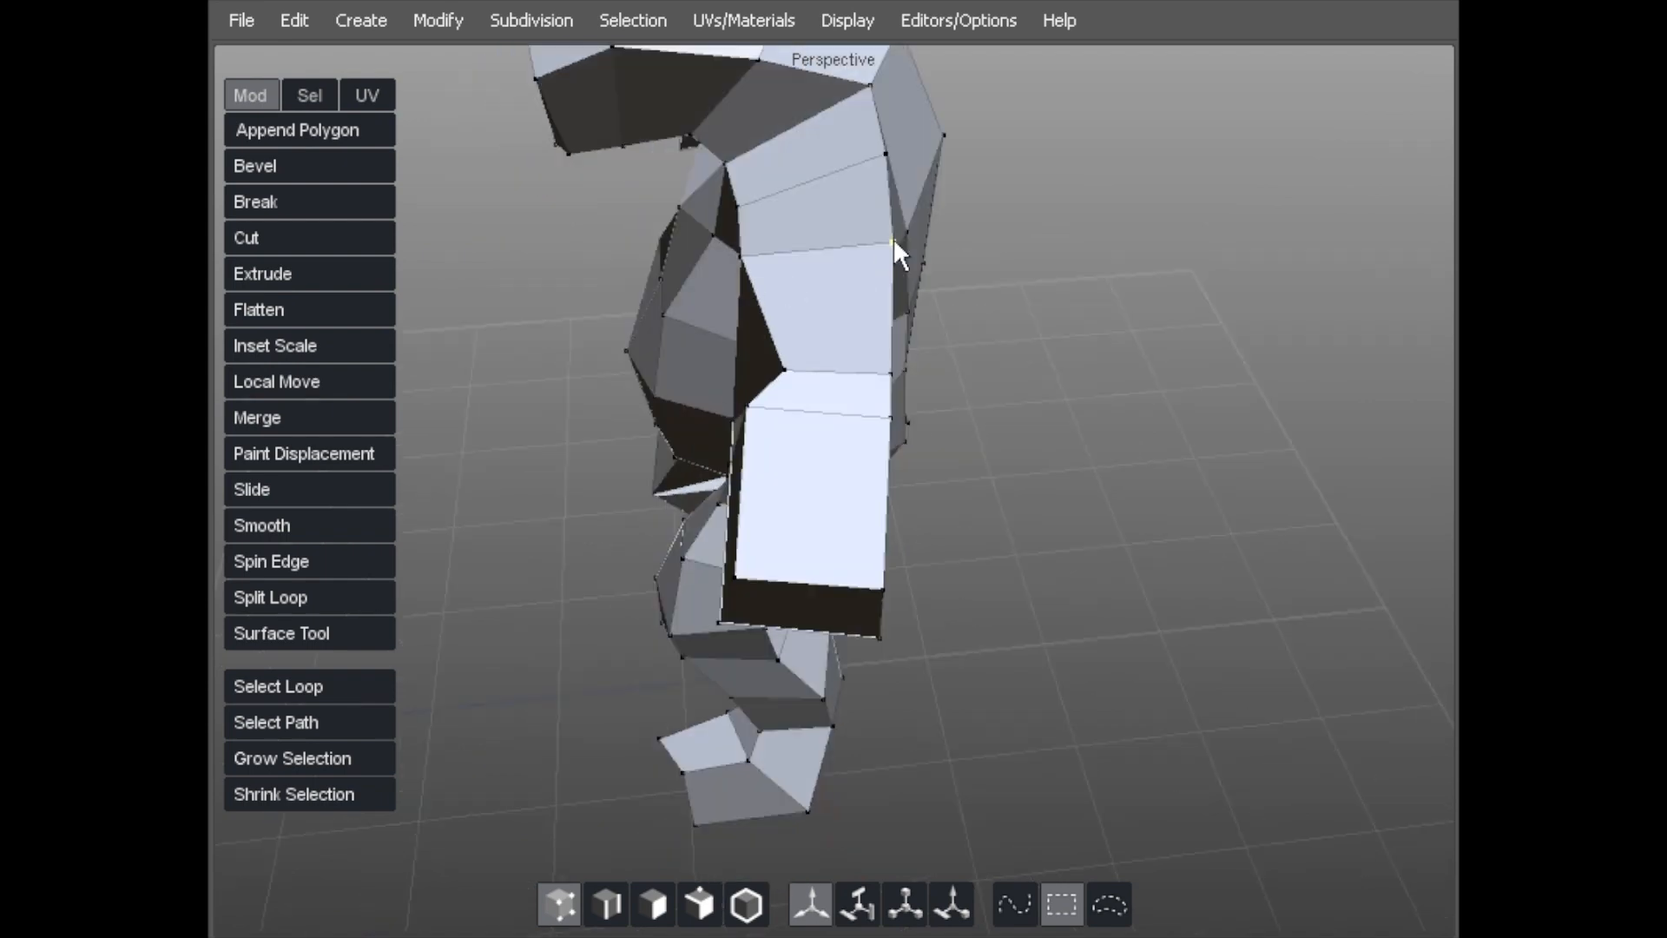
pyautogui.keyDown('alt'); pyautogui.moveTo(744, 300); pyautogui.dragTo(755, 276); pyautogui.keyUp('alt')
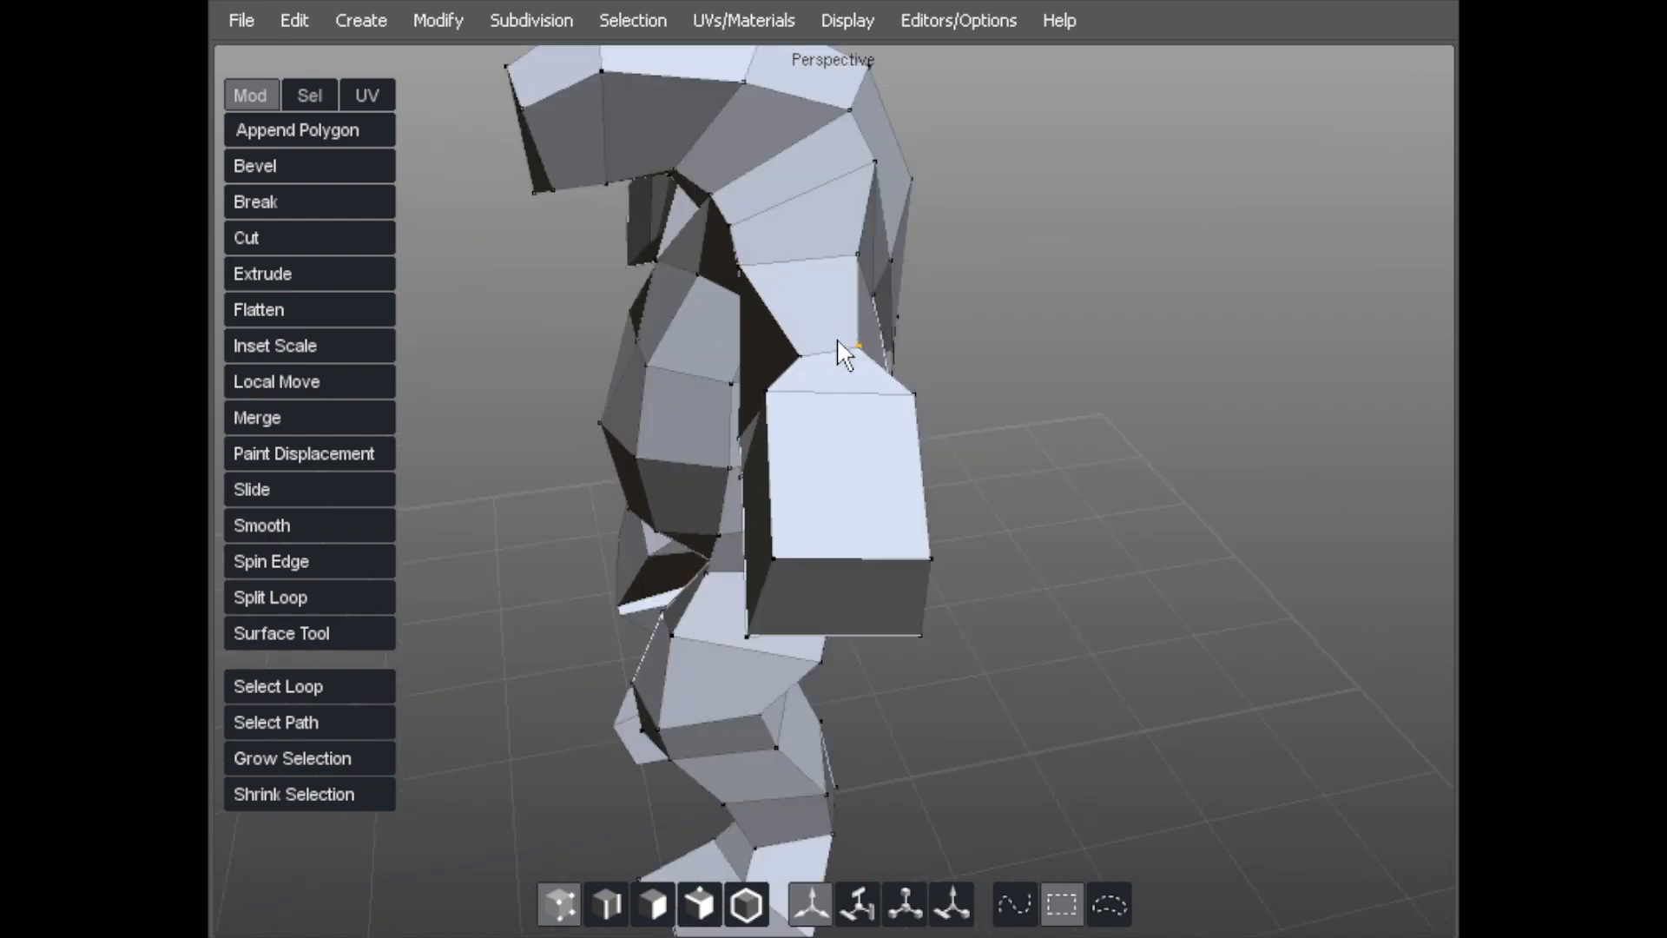
pyautogui.keyDown('alt'); pyautogui.moveTo(875, 402); pyautogui.dragTo(922, 437); pyautogui.keyUp('alt')
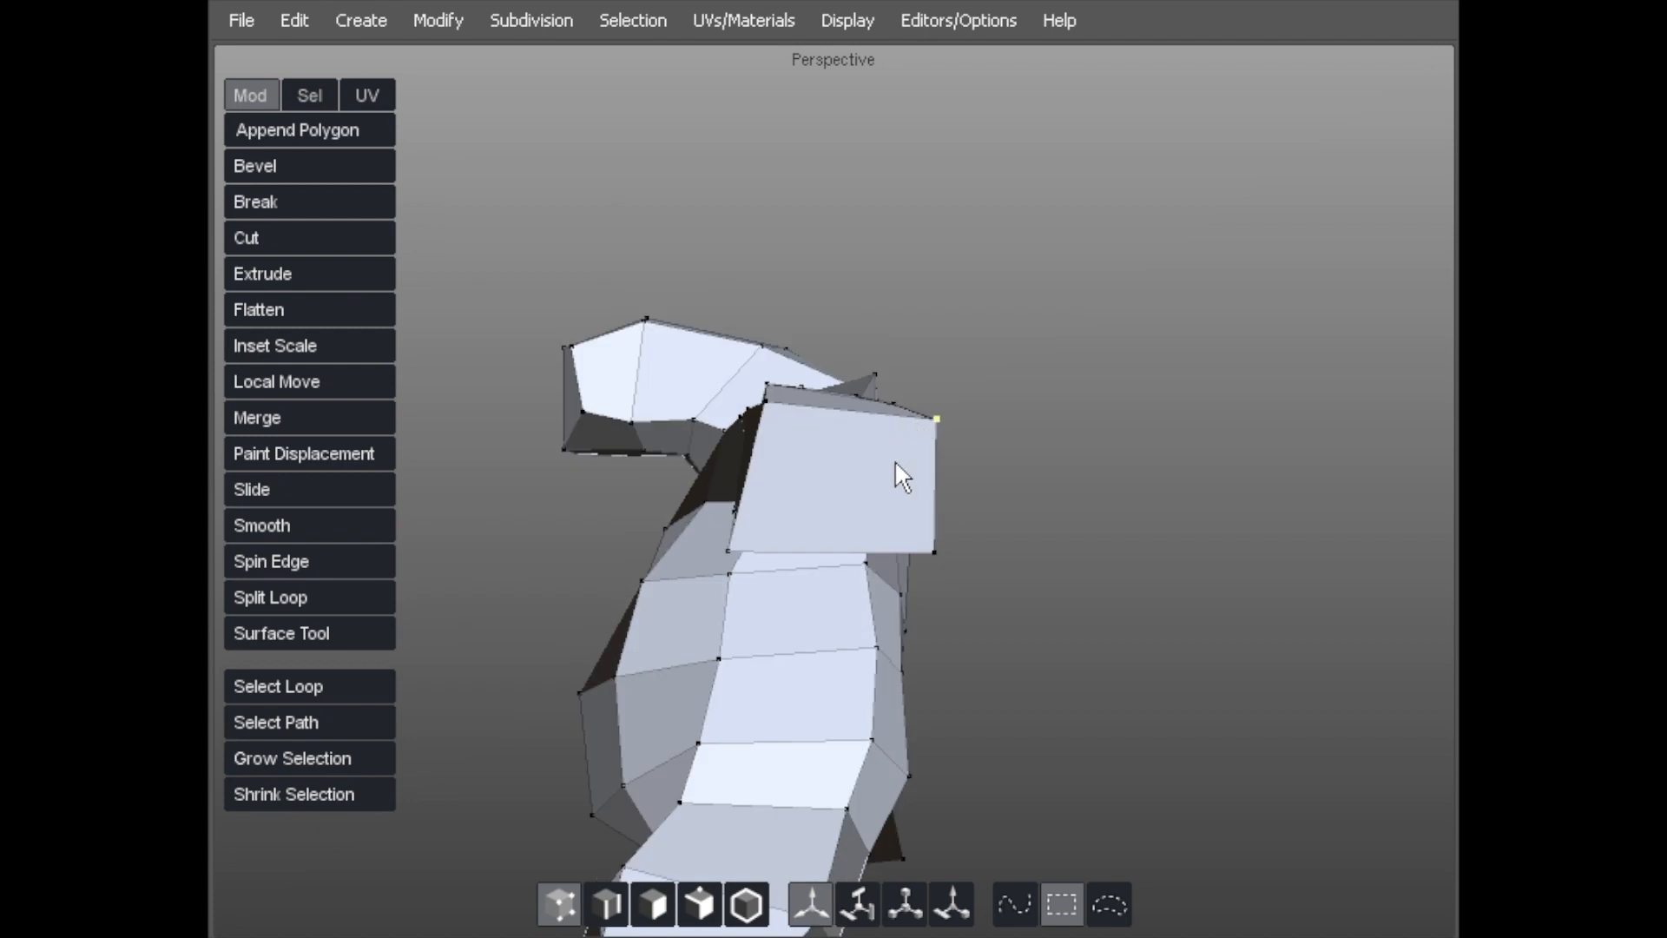
# Scale down the end face of the arm and move it so the forearm bends downward.
pyautogui.click(834, 499)
pyautogui.keyDown('alt'); pyautogui.moveTo(826, 495); pyautogui.dragTo(786, 380); pyautogui.keyUp('alt')
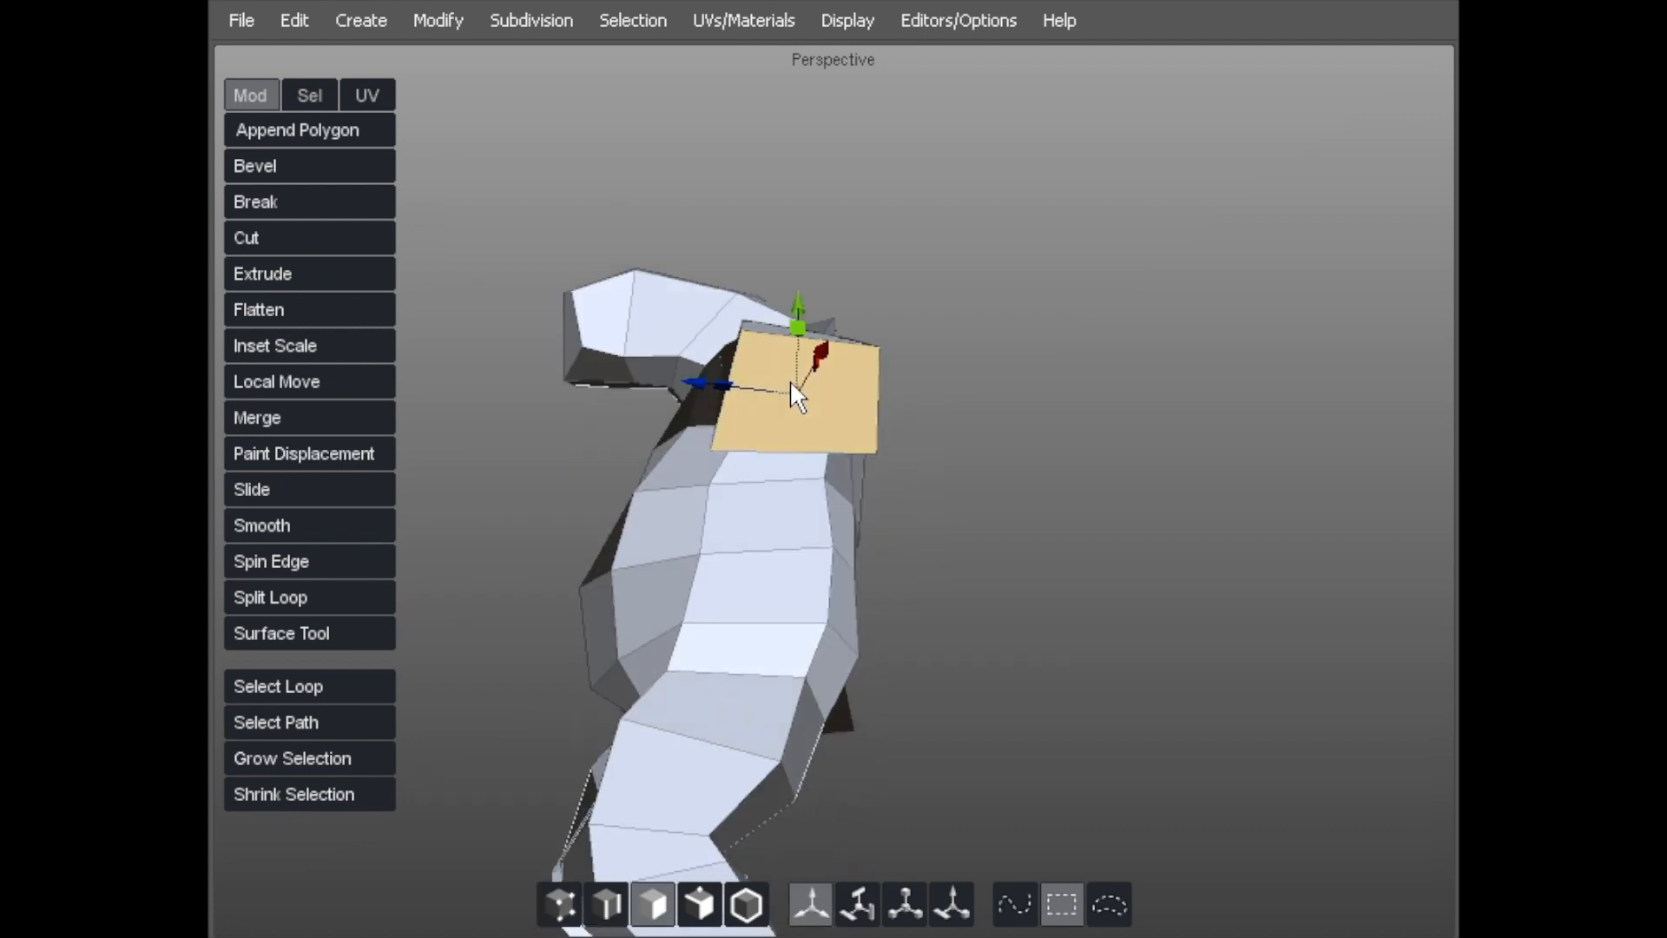
pyautogui.press('r')
pyautogui.moveTo(794, 392); pyautogui.dragTo(930, 338)
pyautogui.moveTo(931, 338)
pyautogui.mouseDown(button='middle')
pyautogui.moveTo(940, 323)
pyautogui.moveTo(931, 356)
pyautogui.moveTo(912, 333)
pyautogui.mouseUp(button='middle')
pyautogui.click(1059, 242)
pyautogui.keyDown('alt'); pyautogui.moveTo(1059, 242); pyautogui.dragTo(874, 420); pyautogui.keyUp('alt')
pyautogui.click(884, 356)
pyautogui.keyDown('alt'); pyautogui.moveTo(884, 356); pyautogui.dragTo(965, 333); pyautogui.keyUp('alt')
pyautogui.scroll(5, 971, 295)
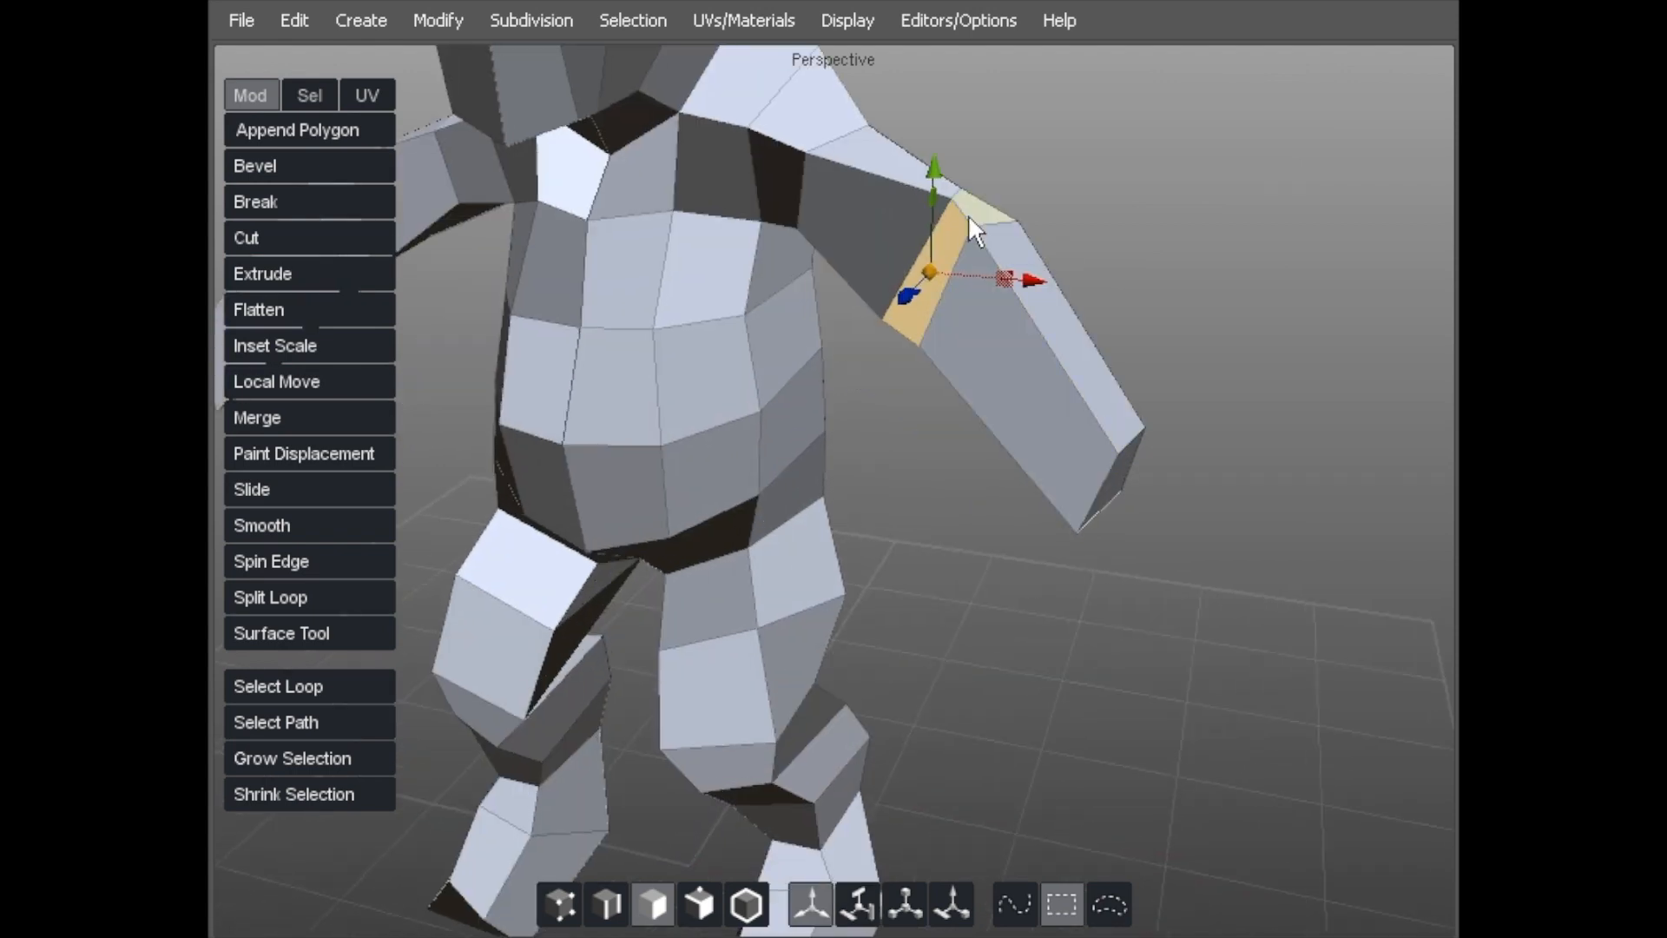
pyautogui.keyDown('alt'); pyautogui.moveTo(962, 221); pyautogui.dragTo(992, 275); pyautogui.keyUp('alt')
pyautogui.keyDown('alt'); pyautogui.moveTo(999, 365); pyautogui.dragTo(1120, 413); pyautogui.keyUp('alt')
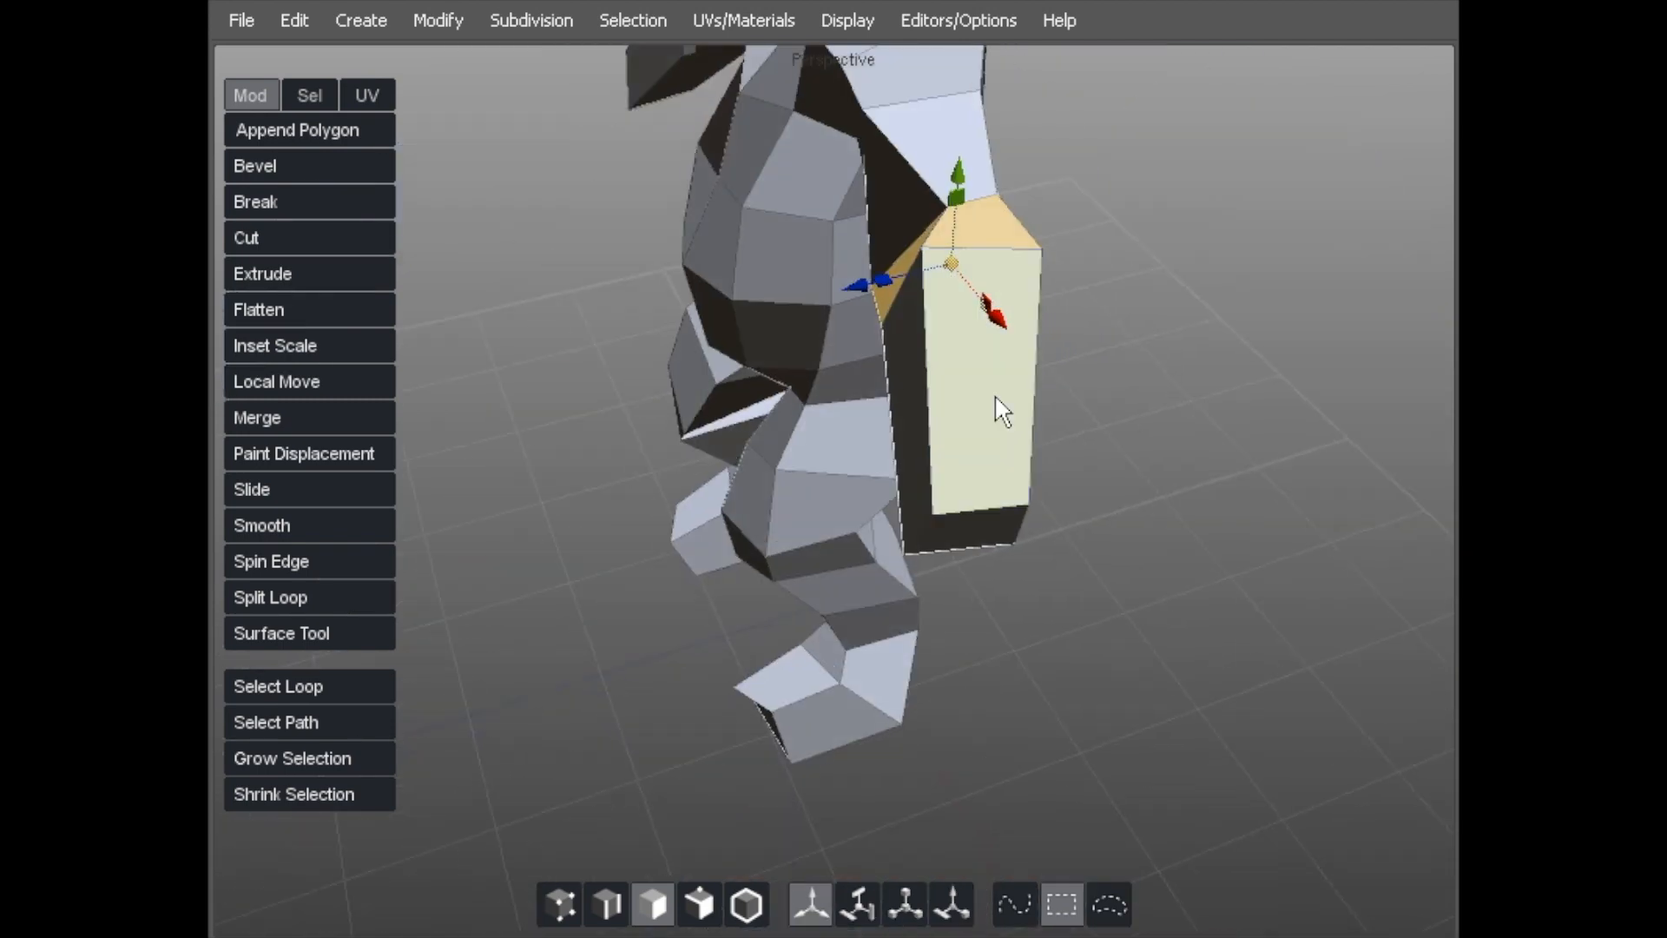
pyautogui.keyDown('alt'); pyautogui.moveTo(1054, 343); pyautogui.dragTo(1145, 178); pyautogui.keyUp('alt')
pyautogui.keyDown('alt'); pyautogui.moveTo(950, 304); pyautogui.dragTo(961, 350); pyautogui.keyUp('alt')
pyautogui.press('f')
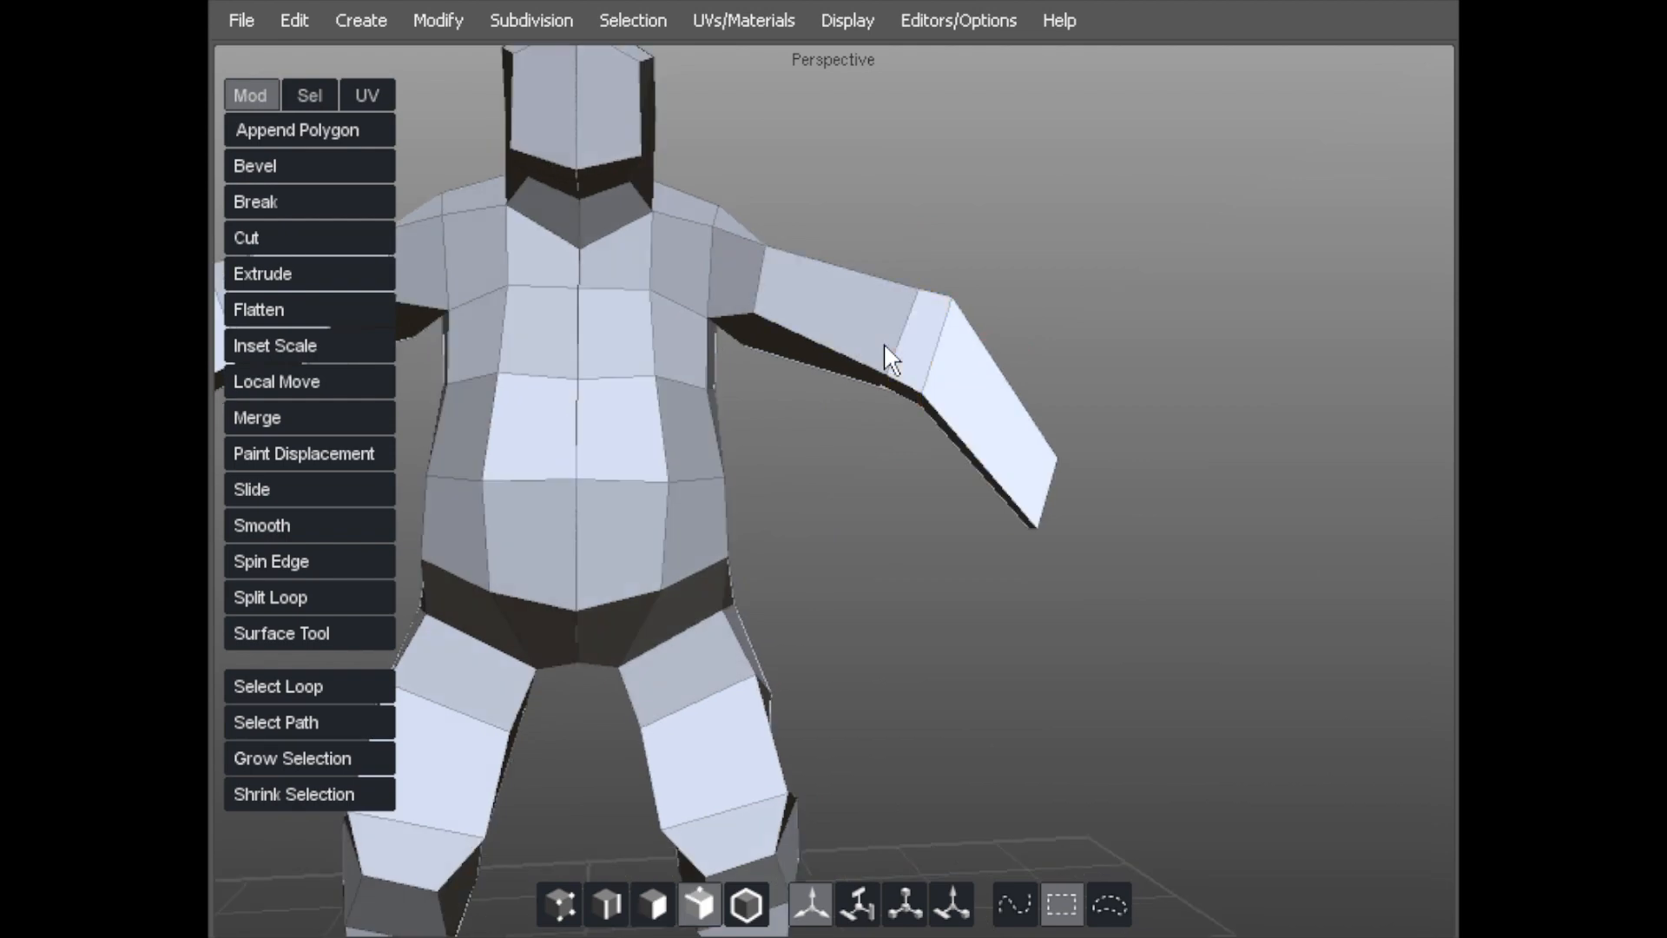
# Select the faces around the elbow and move them downward to slope the upper arm more steeply.
pyautogui.keyDown('alt'); pyautogui.moveTo(873, 295); pyautogui.dragTo(712, 399); pyautogui.keyUp('alt')
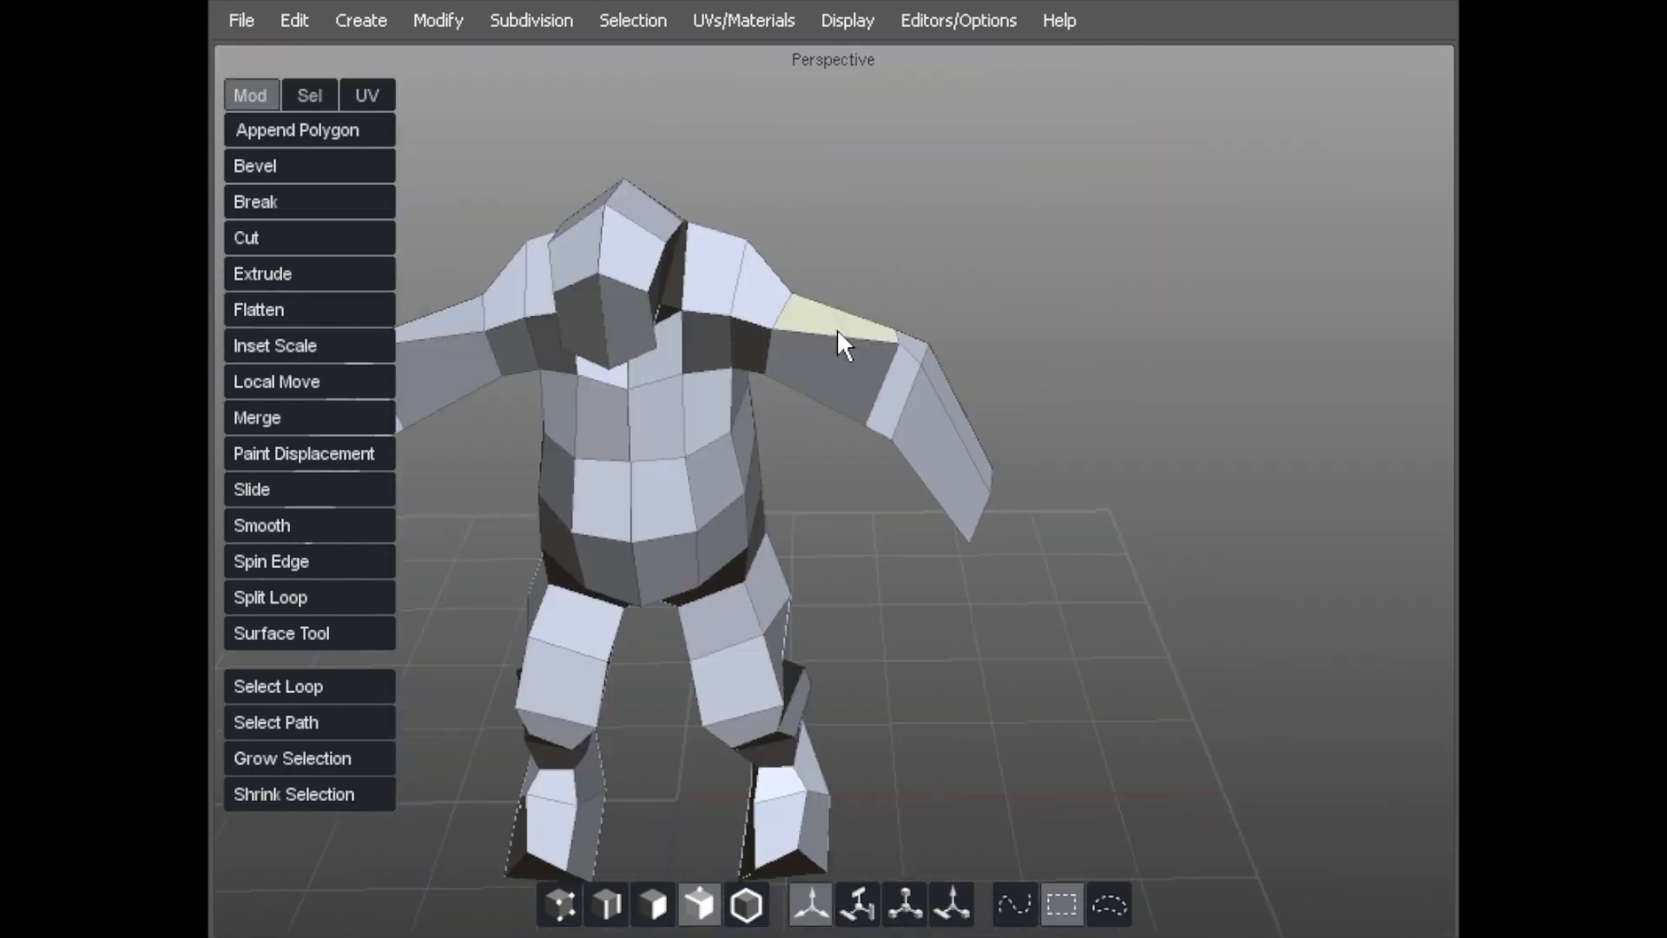
pyautogui.keyDown('alt'); pyautogui.moveTo(836, 353); pyautogui.dragTo(821, 299); pyautogui.keyUp('alt')
pyautogui.click(901, 369)
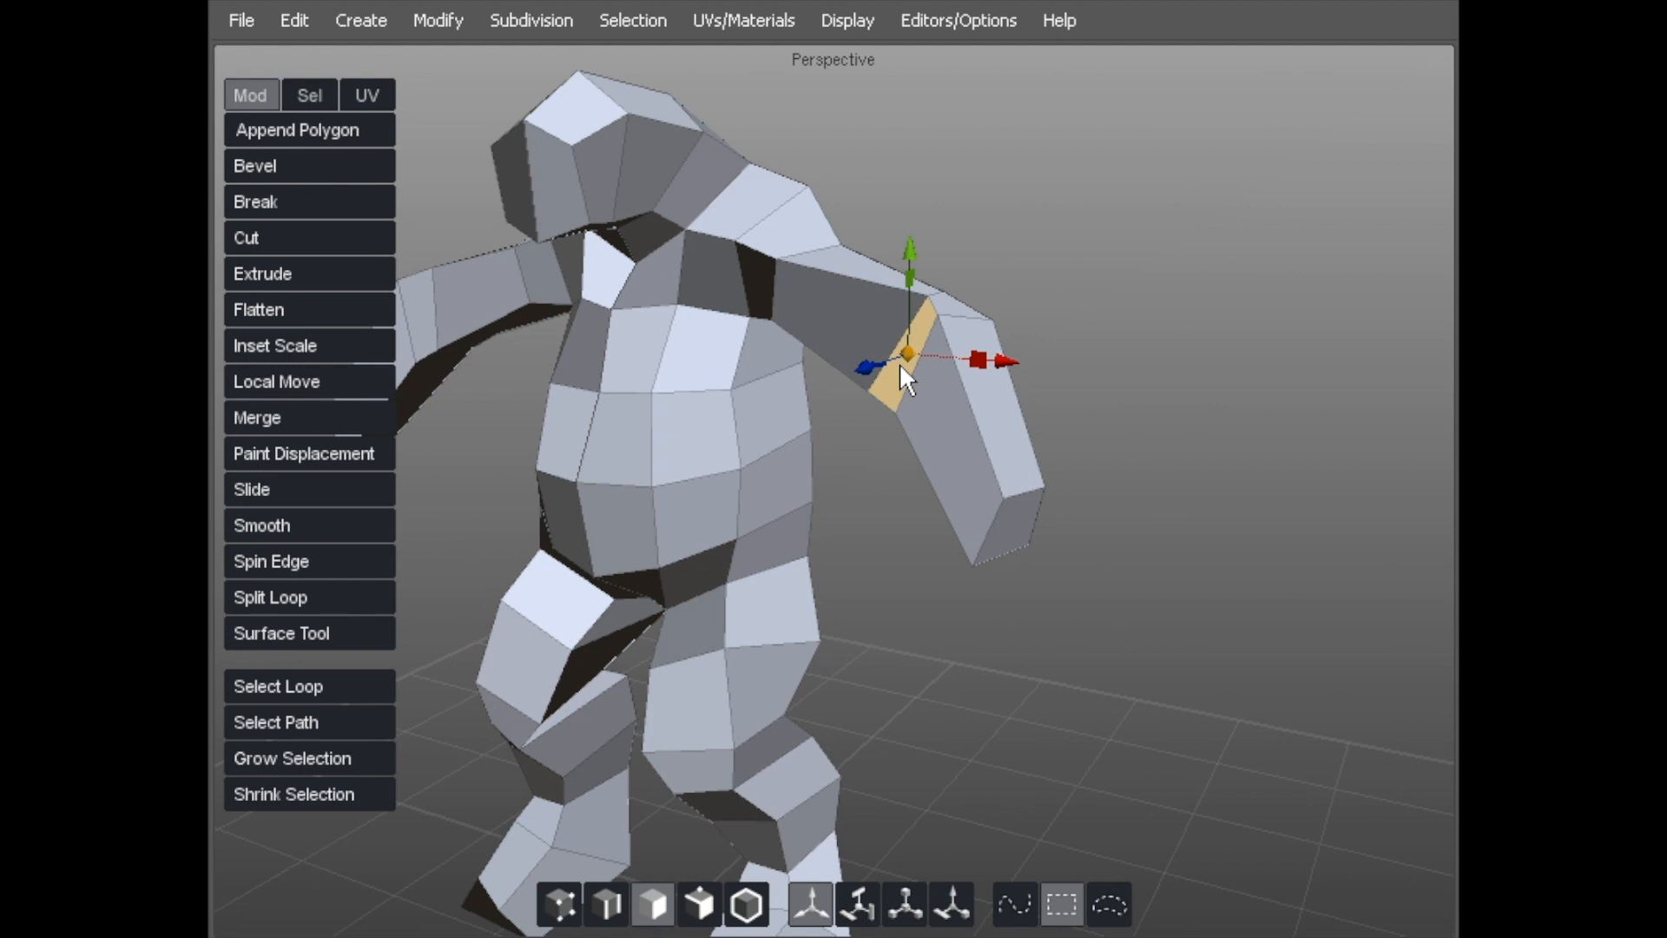
pyautogui.keyDown('shift'); pyautogui.click(952, 313); pyautogui.keyUp('shift')
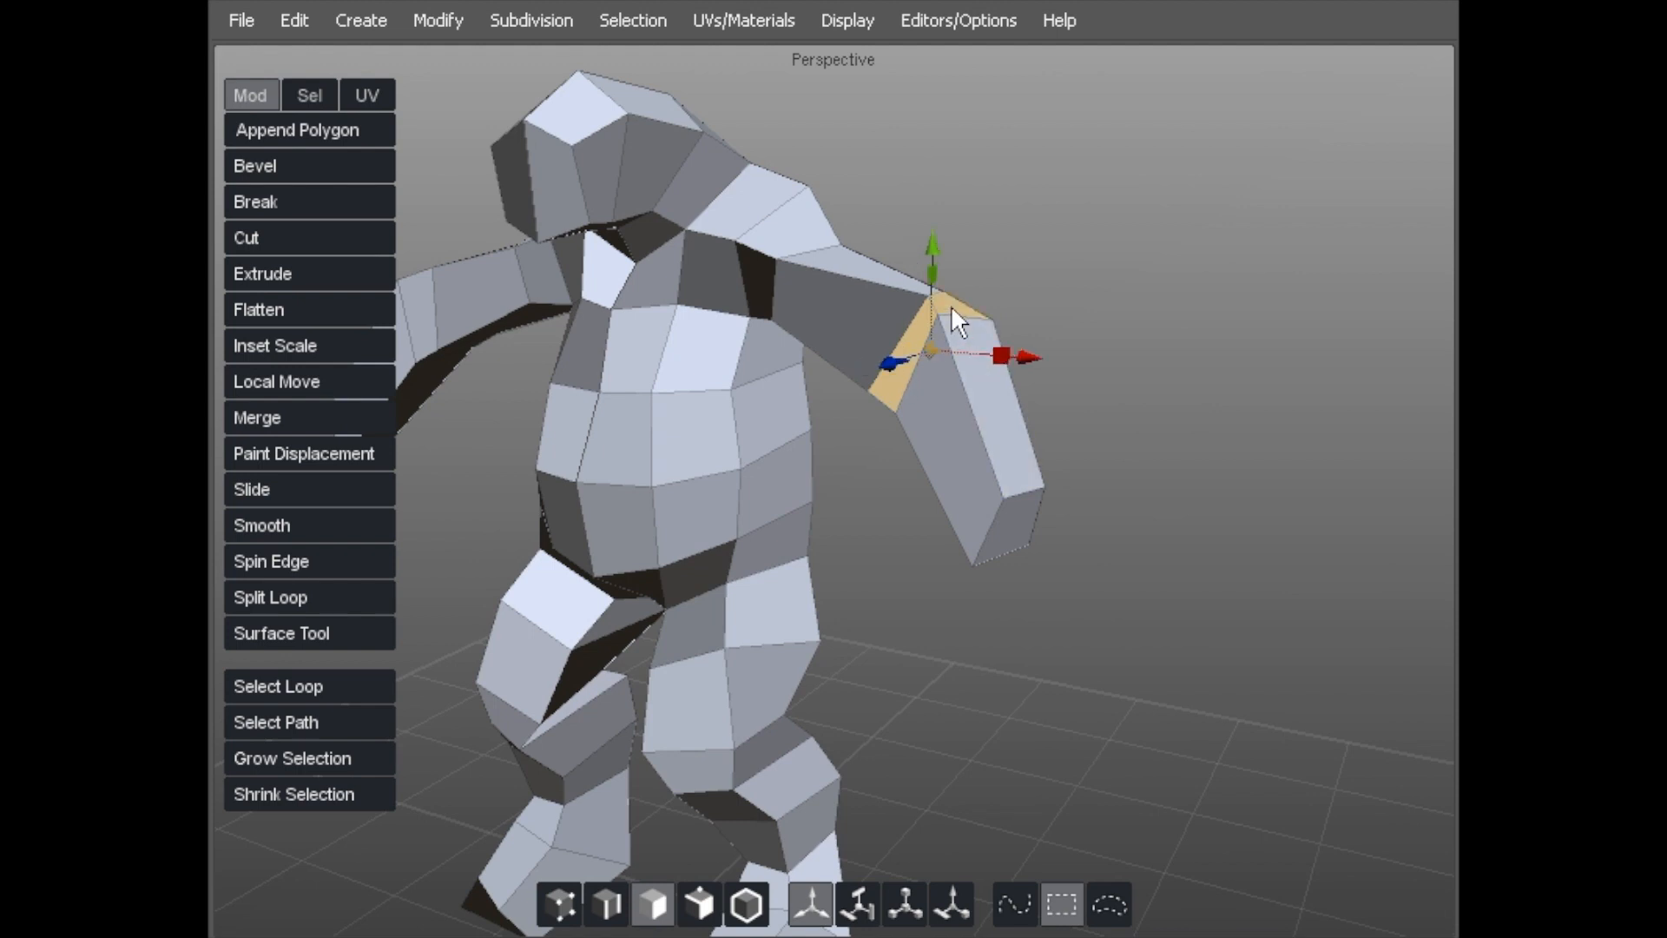
pyautogui.keyDown('alt'); pyautogui.moveTo(816, 252); pyautogui.dragTo(641, 299, button='right'); pyautogui.keyUp('alt')
pyautogui.keyDown('alt'); pyautogui.moveTo(641, 300); pyautogui.dragTo(850, 333); pyautogui.keyUp('alt')
pyautogui.moveTo(851, 333); pyautogui.dragTo(843, 406, button='middle')
pyautogui.keyDown('alt'); pyautogui.moveTo(843, 406); pyautogui.dragTo(955, 359); pyautogui.keyUp('alt')
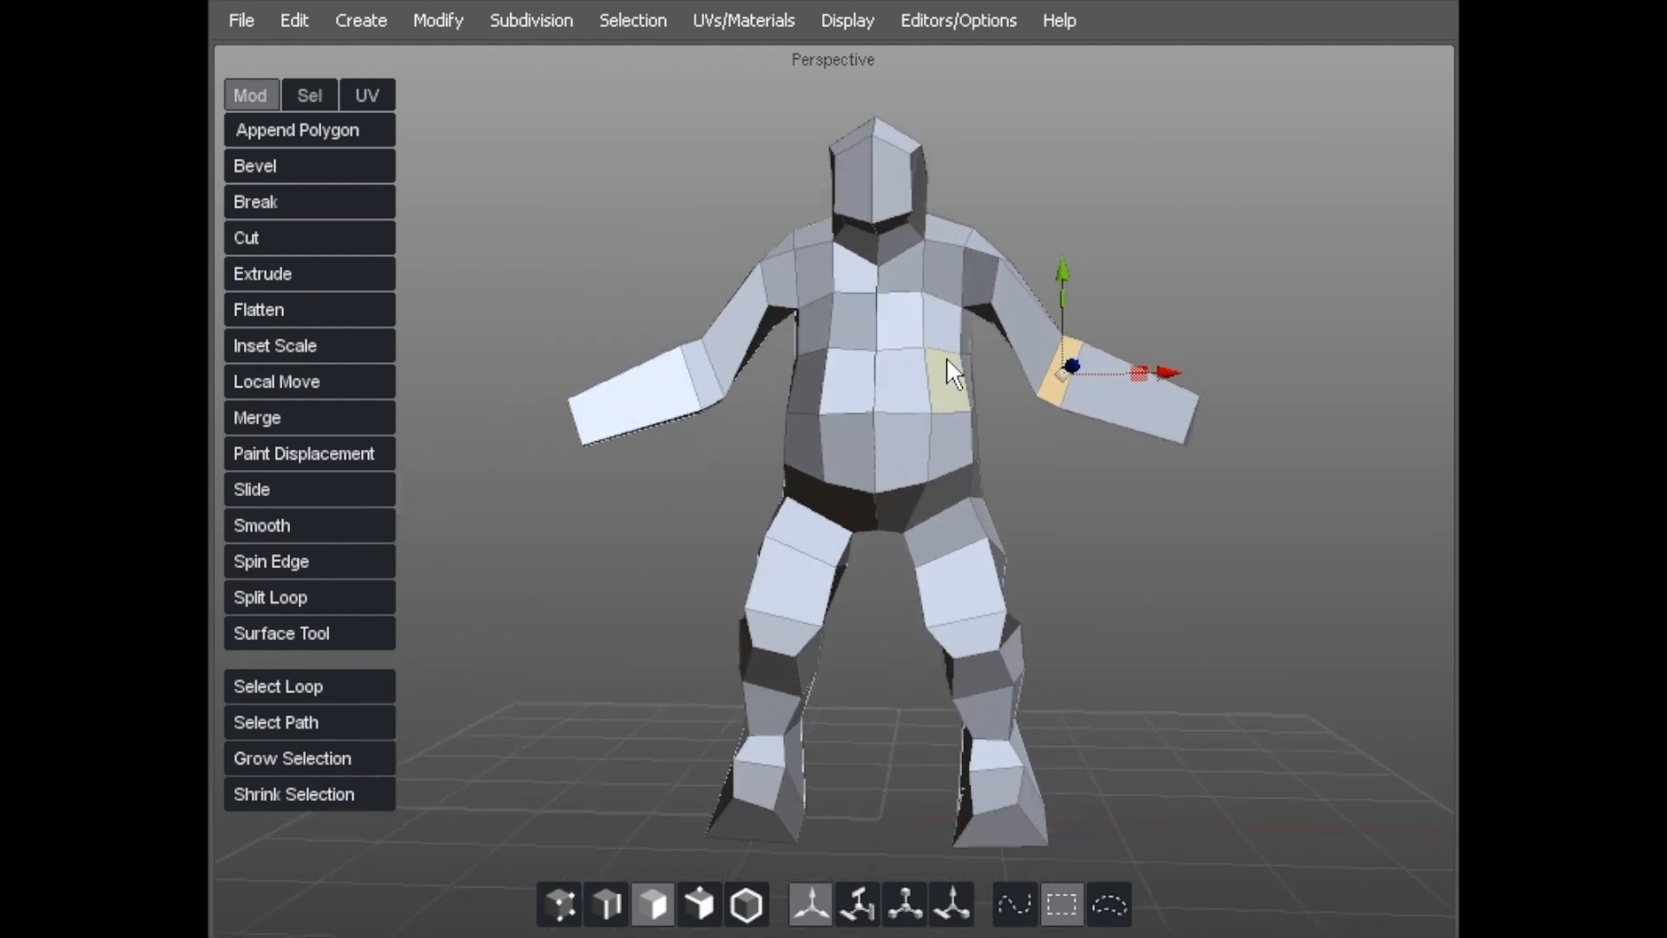
# Move the forearm's end face down and inward toward the body.
pyautogui.keyDown('alt'); pyautogui.moveTo(1155, 390); pyautogui.dragTo(981, 388); pyautogui.keyUp('alt')
pyautogui.click(1148, 411)
pyautogui.moveTo(1147, 412); pyautogui.dragTo(1095, 460)
pyautogui.keyDown('alt'); pyautogui.moveTo(1086, 439); pyautogui.dragTo(1028, 313); pyautogui.keyUp('alt')
pyautogui.keyDown('alt'); pyautogui.moveTo(1154, 265); pyautogui.dragTo(922, 408); pyautogui.keyUp('alt')
# Rotate, move and scale the ring of faces at the elbow to refine the bend of the arm.
pyautogui.press('e')
pyautogui.keyDown('alt'); pyautogui.moveTo(996, 226); pyautogui.dragTo(1024, 285); pyautogui.keyUp('alt')
pyautogui.press('w')
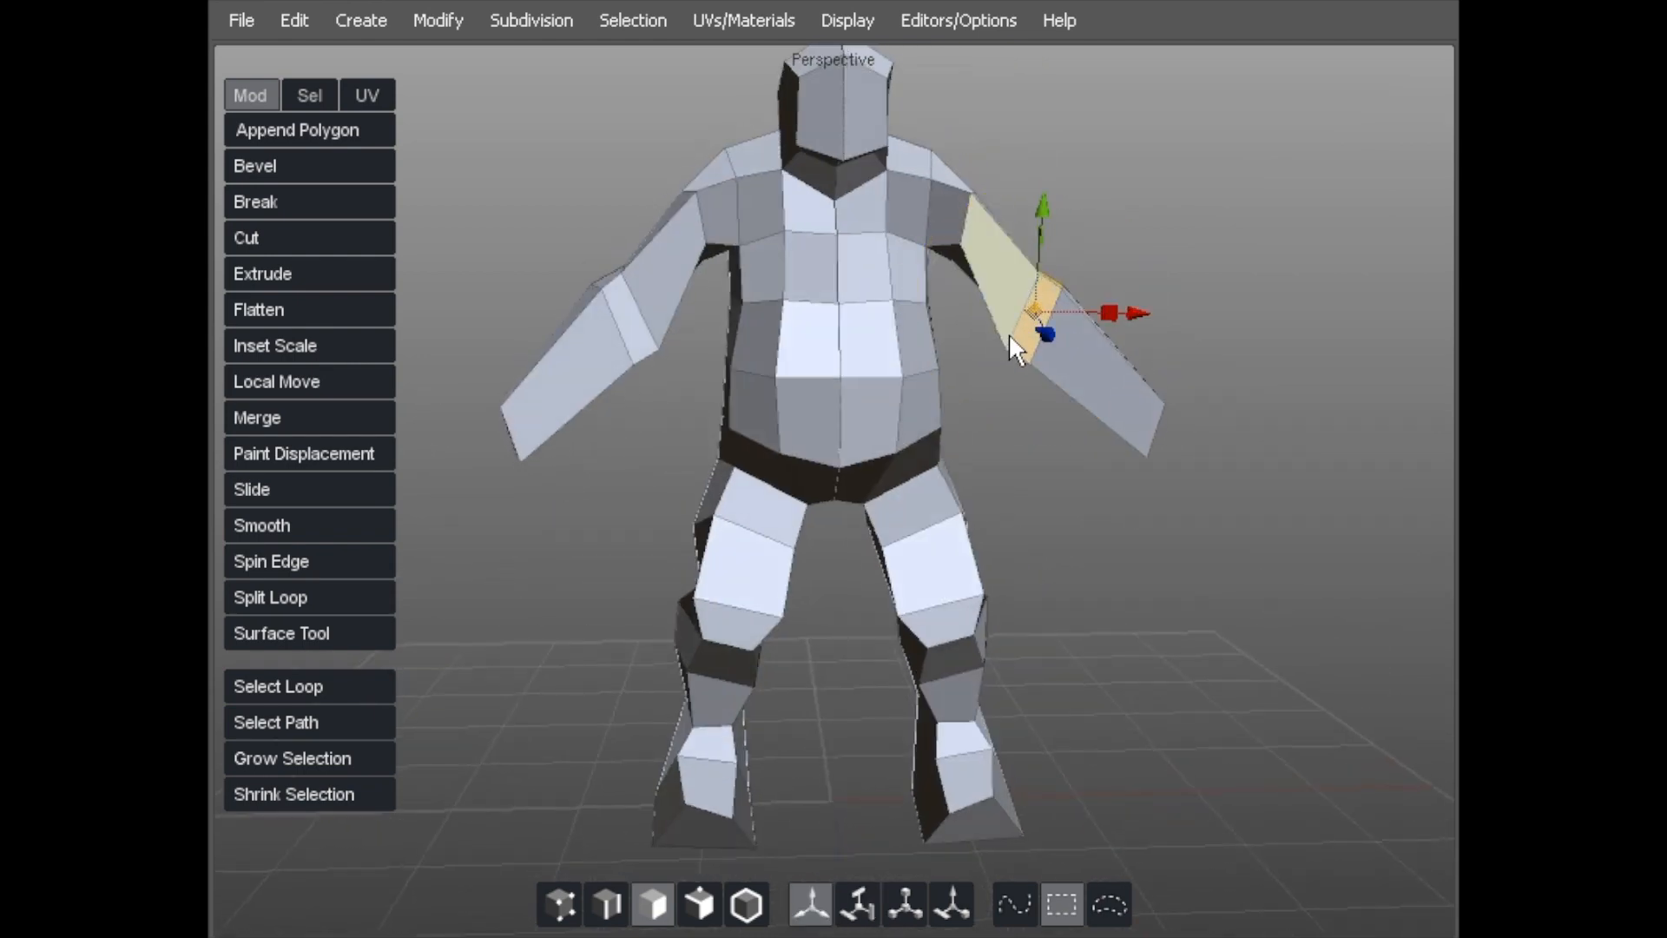
pyautogui.press('r')
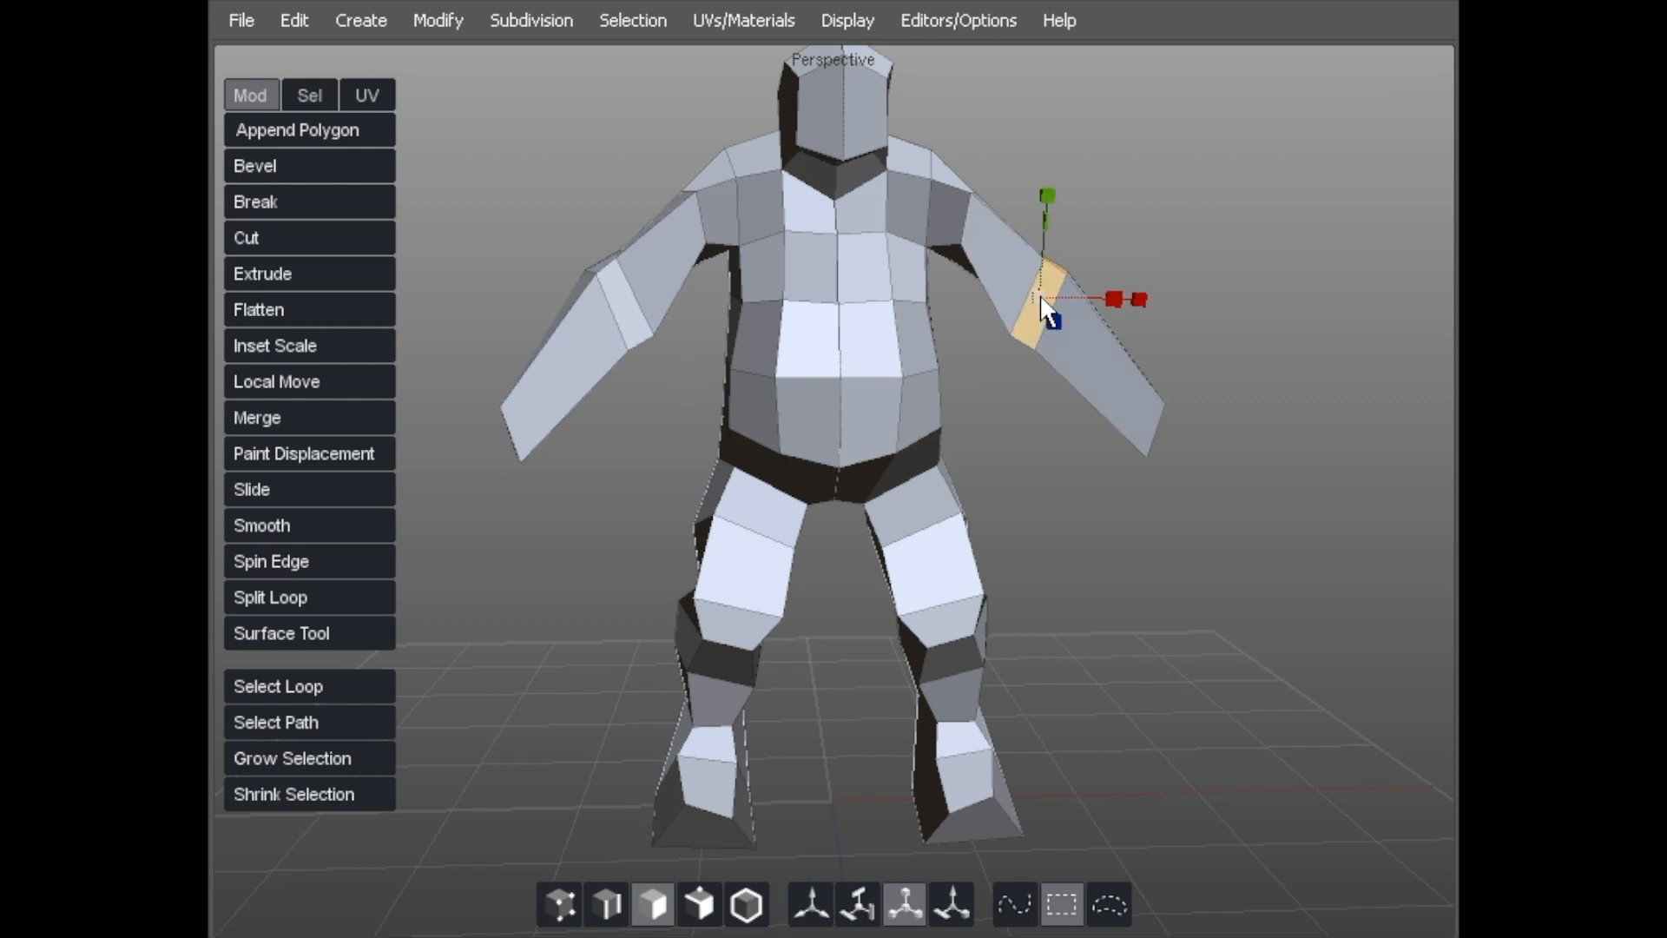
pyautogui.moveTo(1048, 291); pyautogui.dragTo(967, 335)
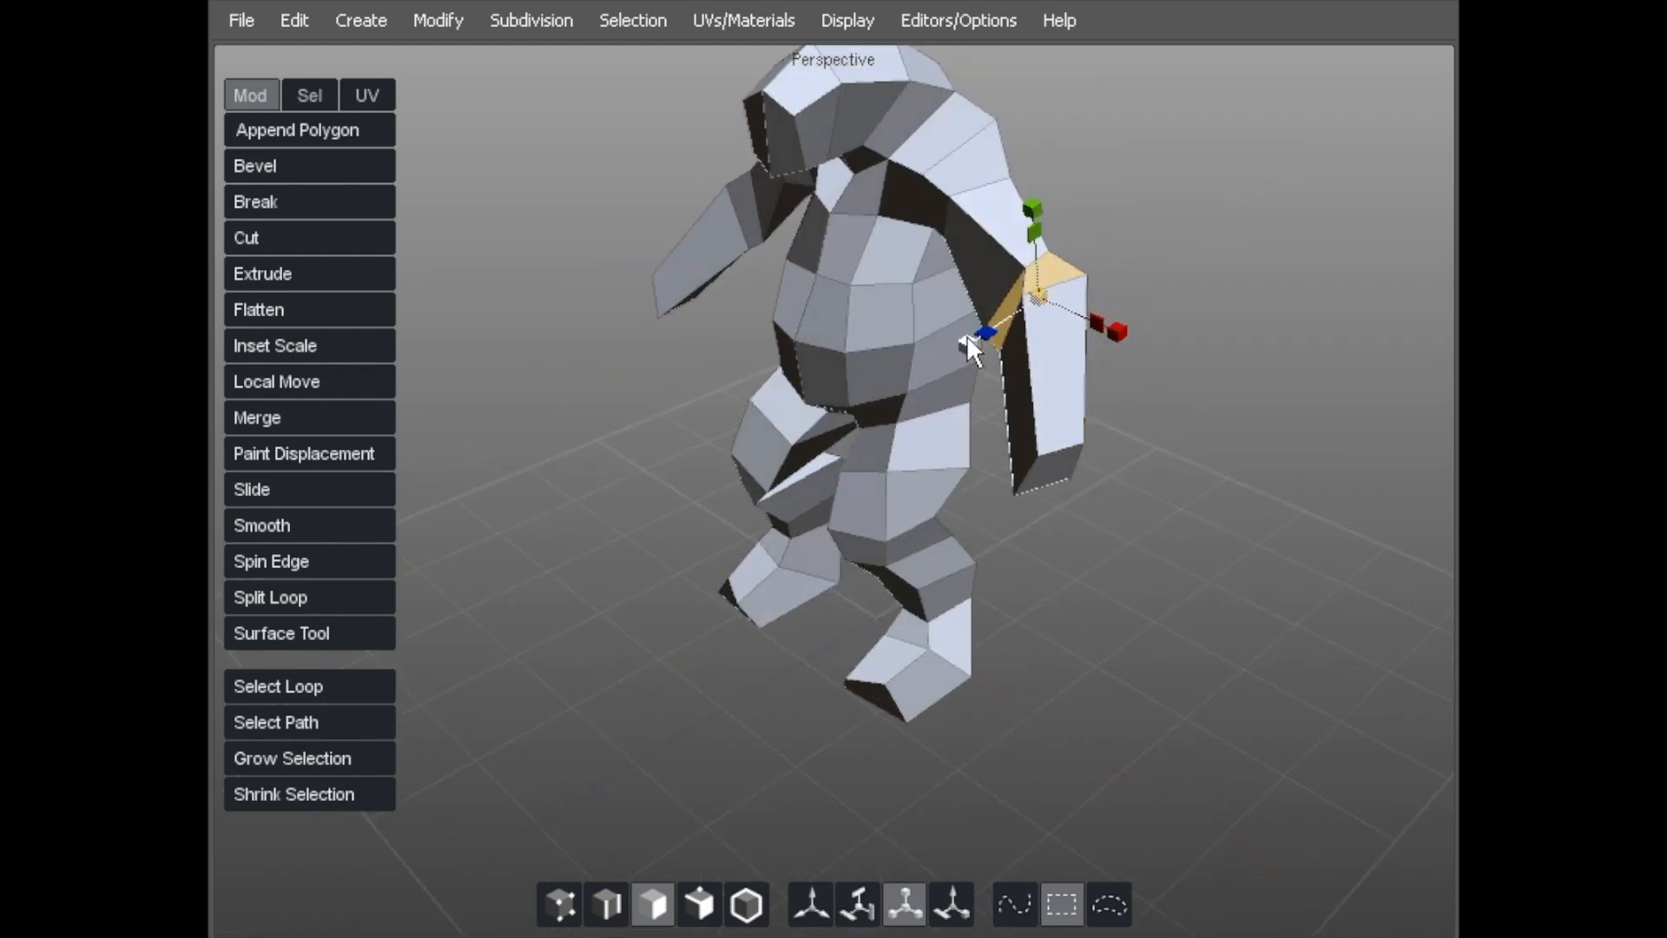
# Adjust the individual vertices on the inner side of the elbow to smooth the joint.
pyautogui.press('a')
pyautogui.press('w')
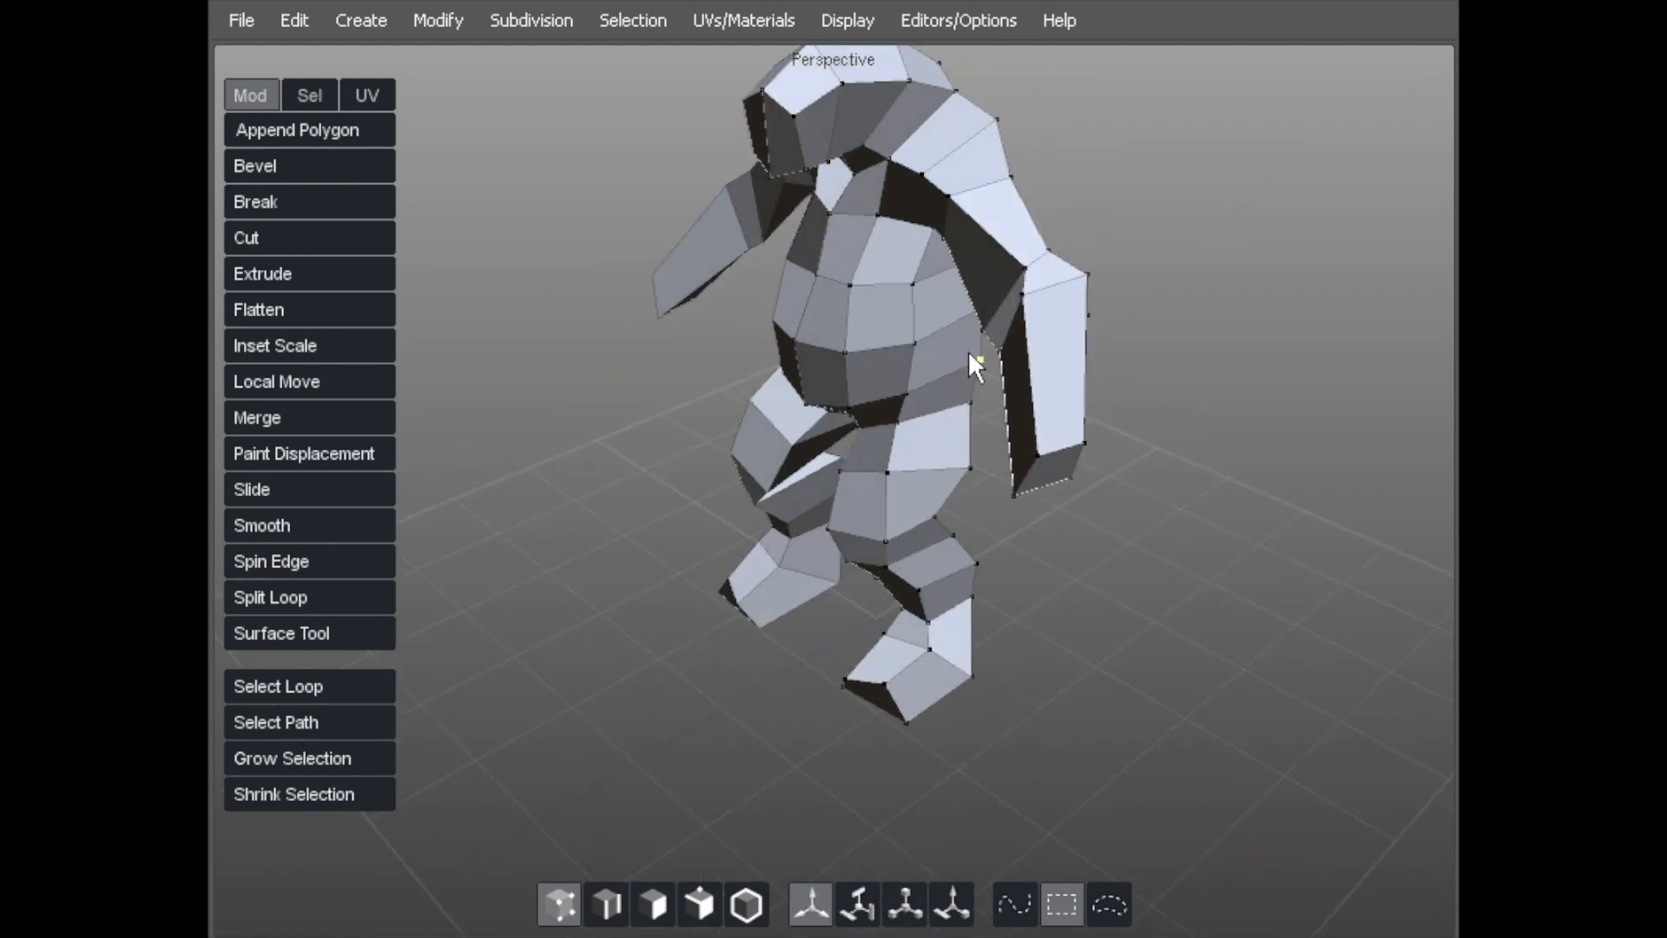
pyautogui.keyDown('alt'); pyautogui.moveTo(961, 342); pyautogui.dragTo(938, 237); pyautogui.keyUp('alt')
pyautogui.moveTo(994, 305); pyautogui.dragTo(1029, 338)
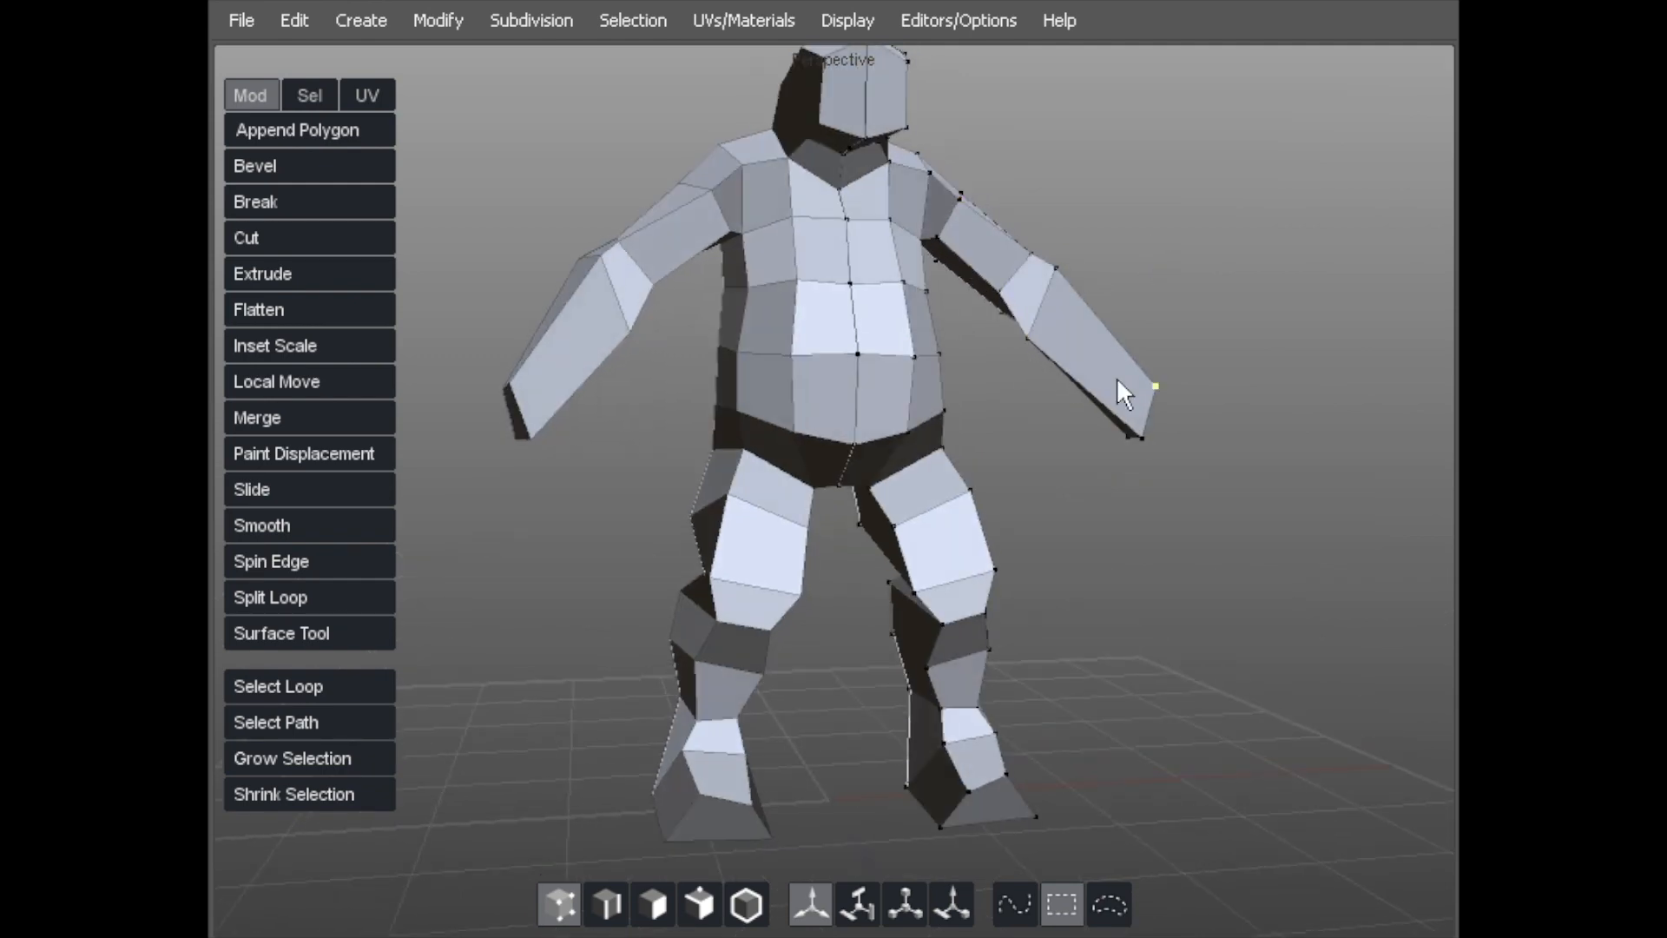
# Pull the lower corner vertices at the end of the forearm inward and upward to narrow and reshape the wrist.
pyautogui.keyDown('alt'); pyautogui.moveTo(1136, 379); pyautogui.dragTo(1046, 260); pyautogui.keyUp('alt')
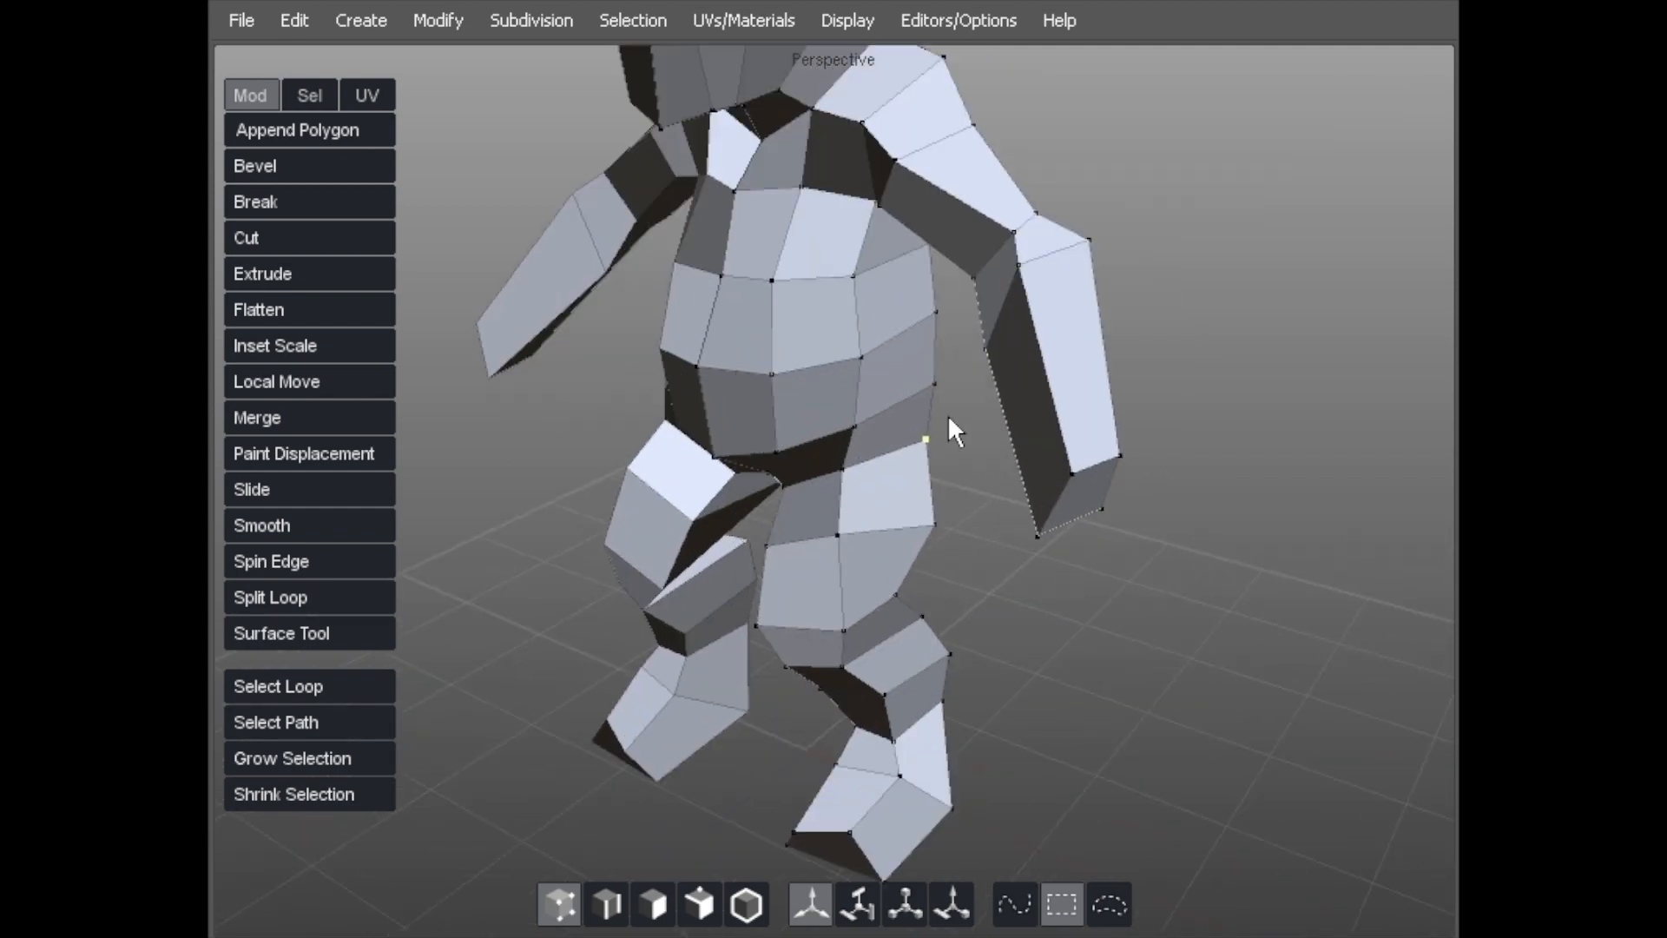
pyautogui.moveTo(1022, 501); pyautogui.dragTo(1101, 489)
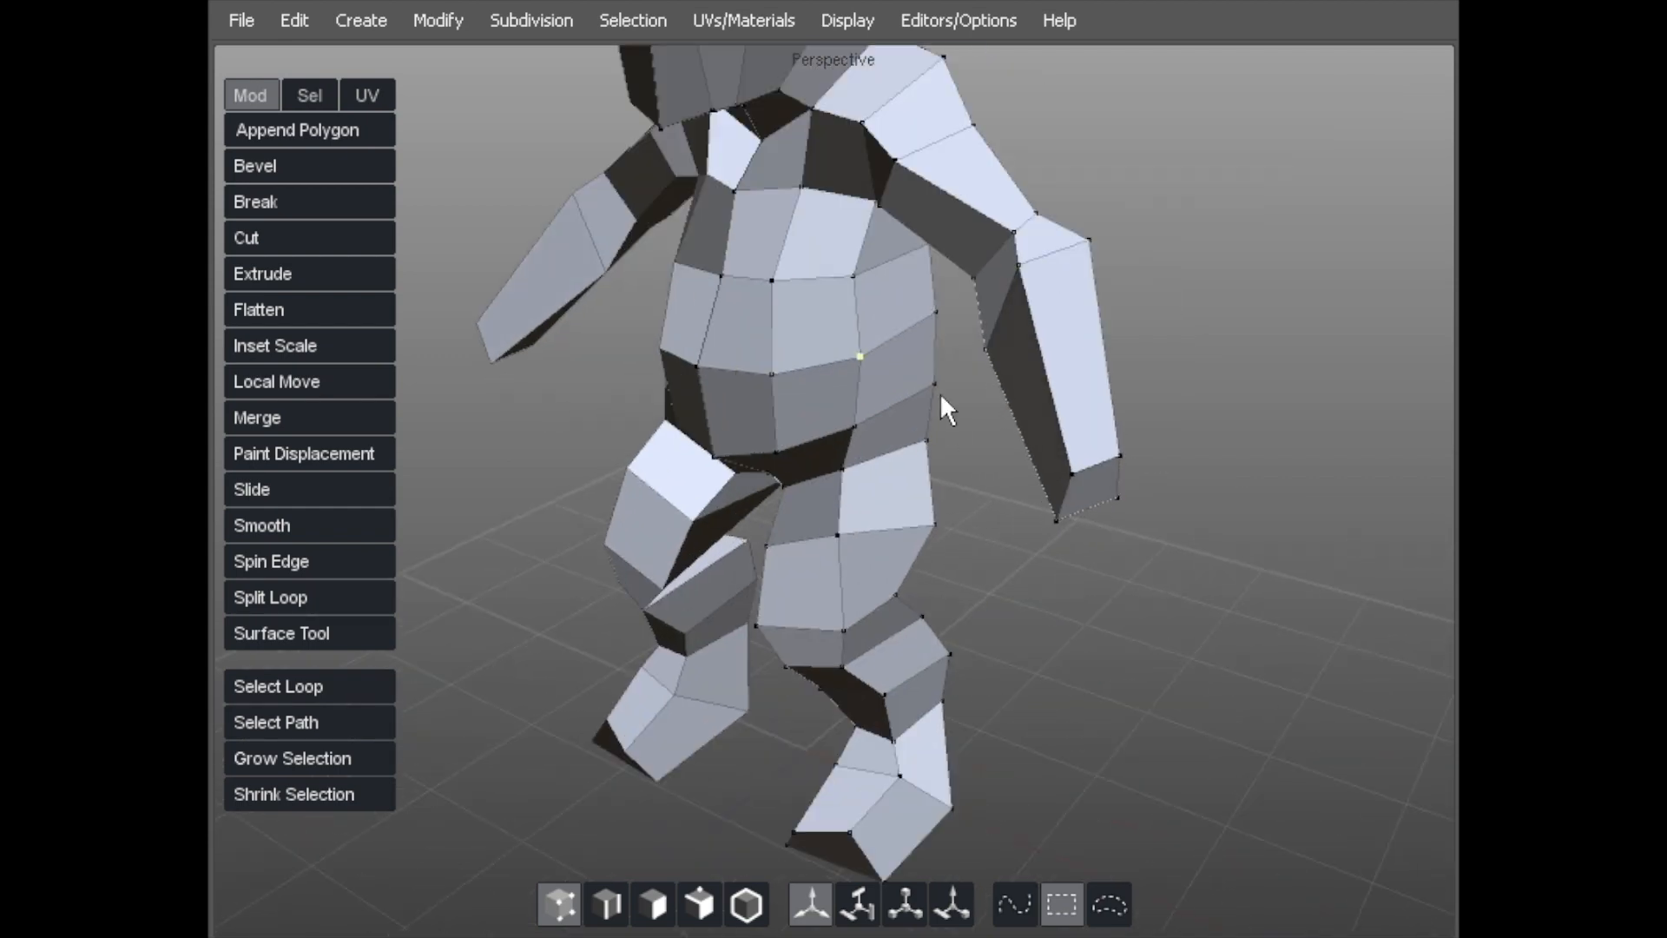
pyautogui.scroll(2, 845, 273)
pyautogui.keyDown('alt'); pyautogui.moveTo(846, 282); pyautogui.dragTo(1071, 279); pyautogui.keyUp('alt')
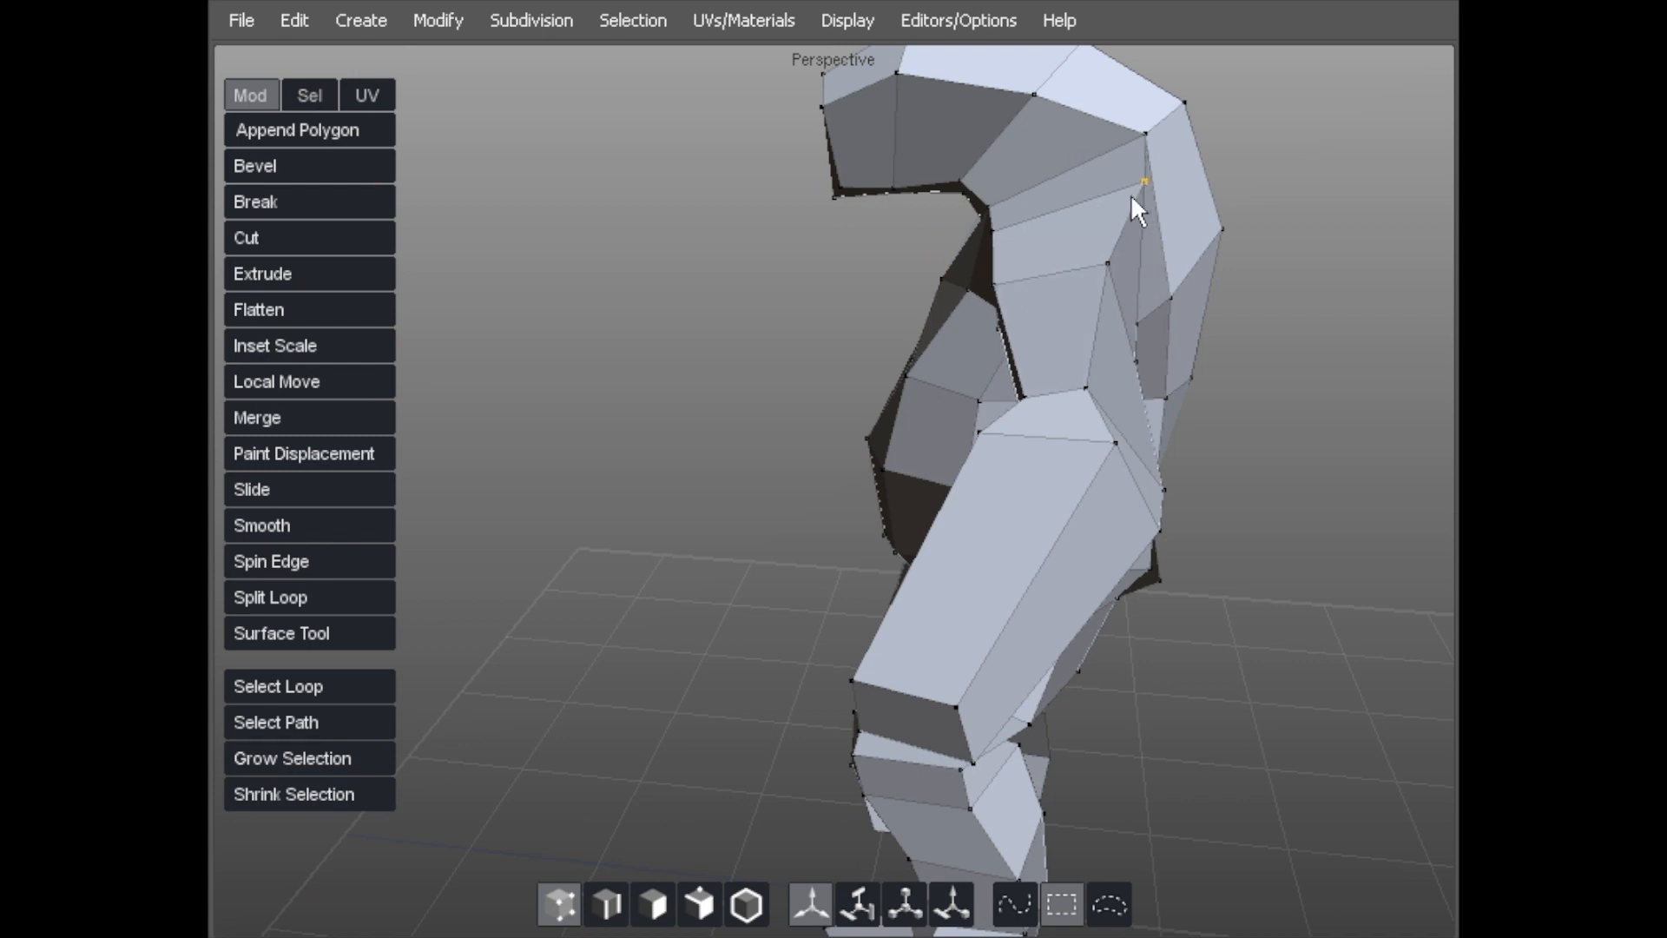
pyautogui.keyDown('alt'); pyautogui.moveTo(1135, 205); pyautogui.dragTo(1142, 346); pyautogui.keyUp('alt')
pyautogui.keyDown('alt'); pyautogui.moveTo(1135, 440); pyautogui.dragTo(1100, 368); pyautogui.keyUp('alt')
pyautogui.scroll(-2, 1037, 492)
pyautogui.scroll(3, 1215, 478)
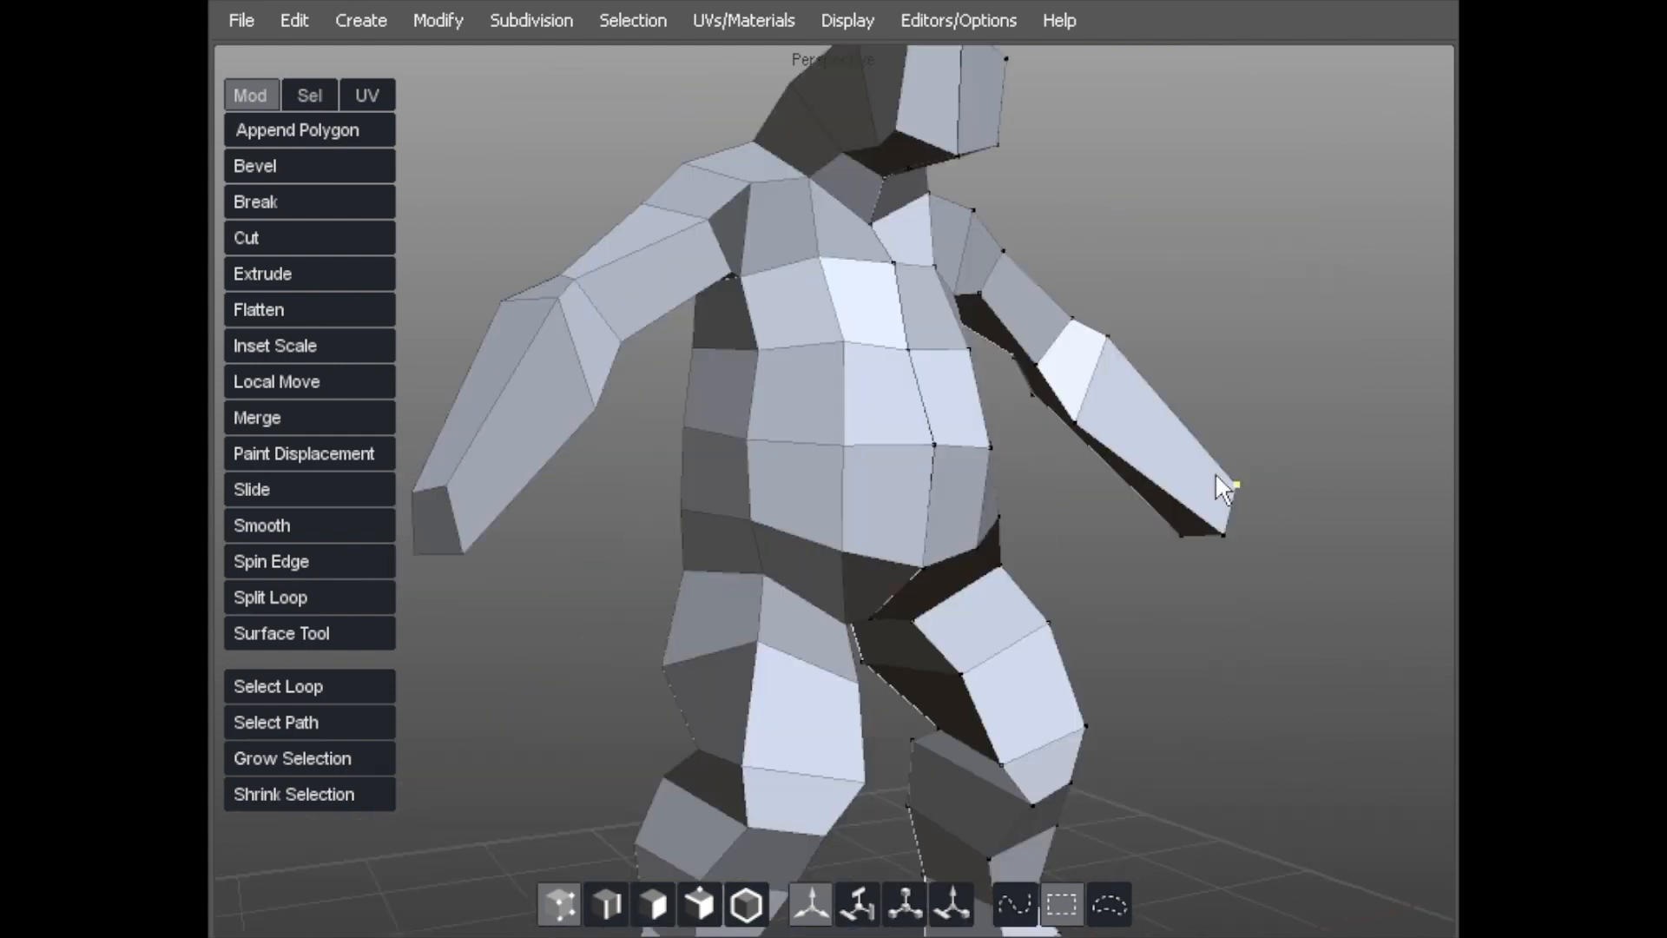
pyautogui.scroll(-2, 1199, 508)
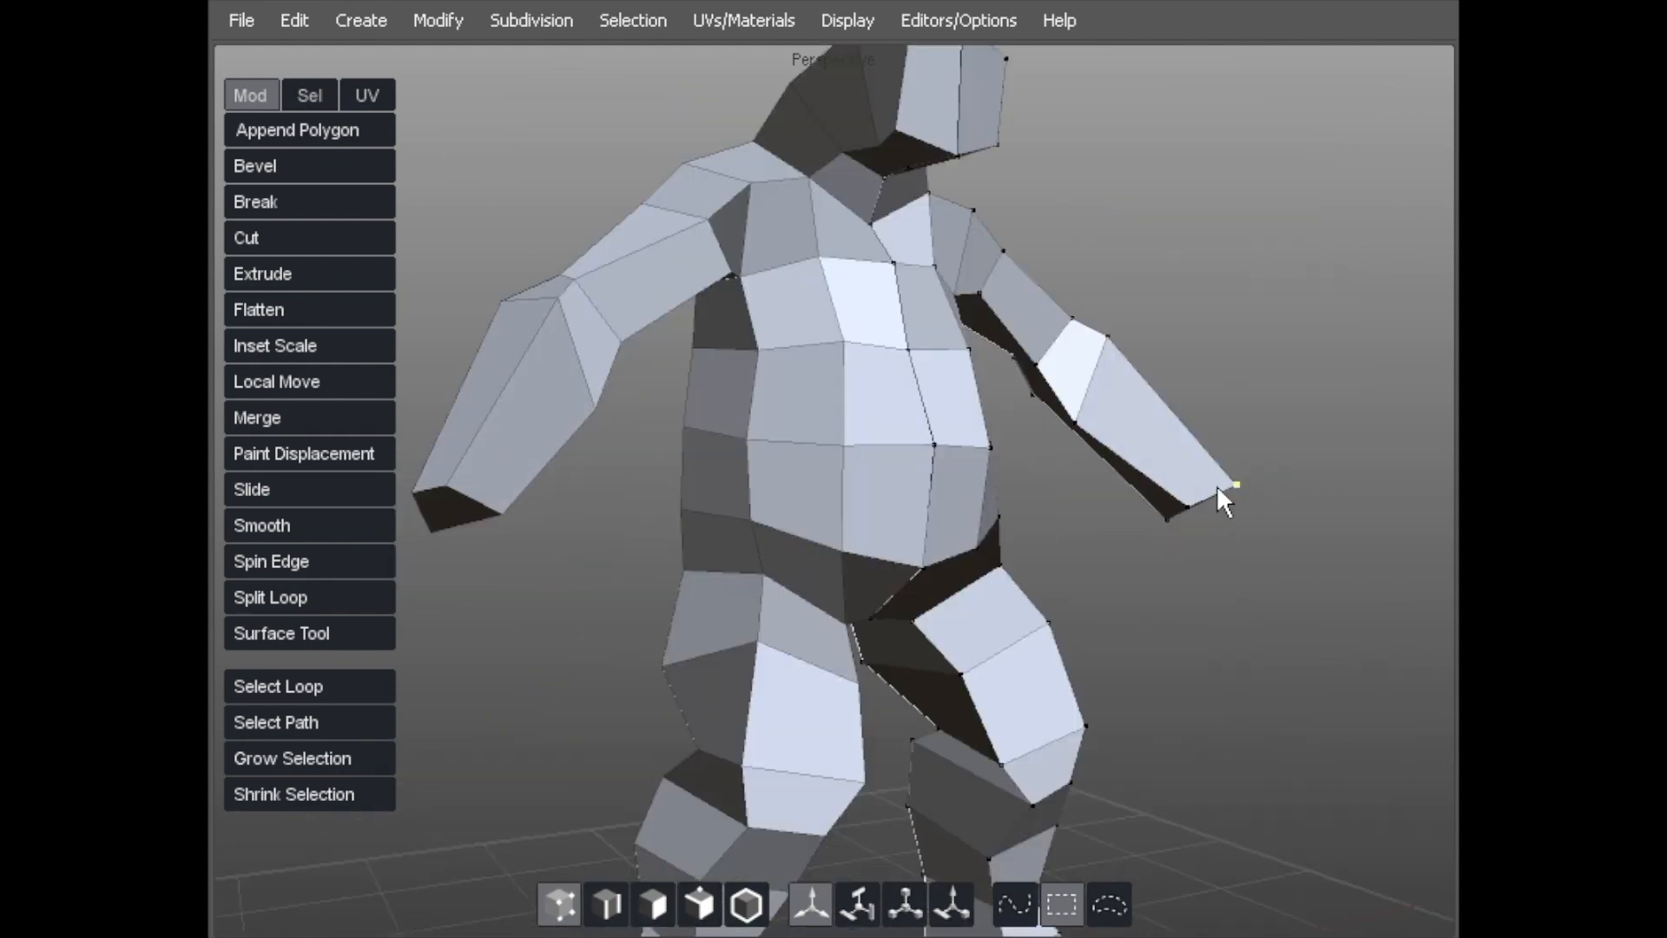
pyautogui.scroll(-2, 1200, 461)
pyautogui.scroll(5, 973, 458)
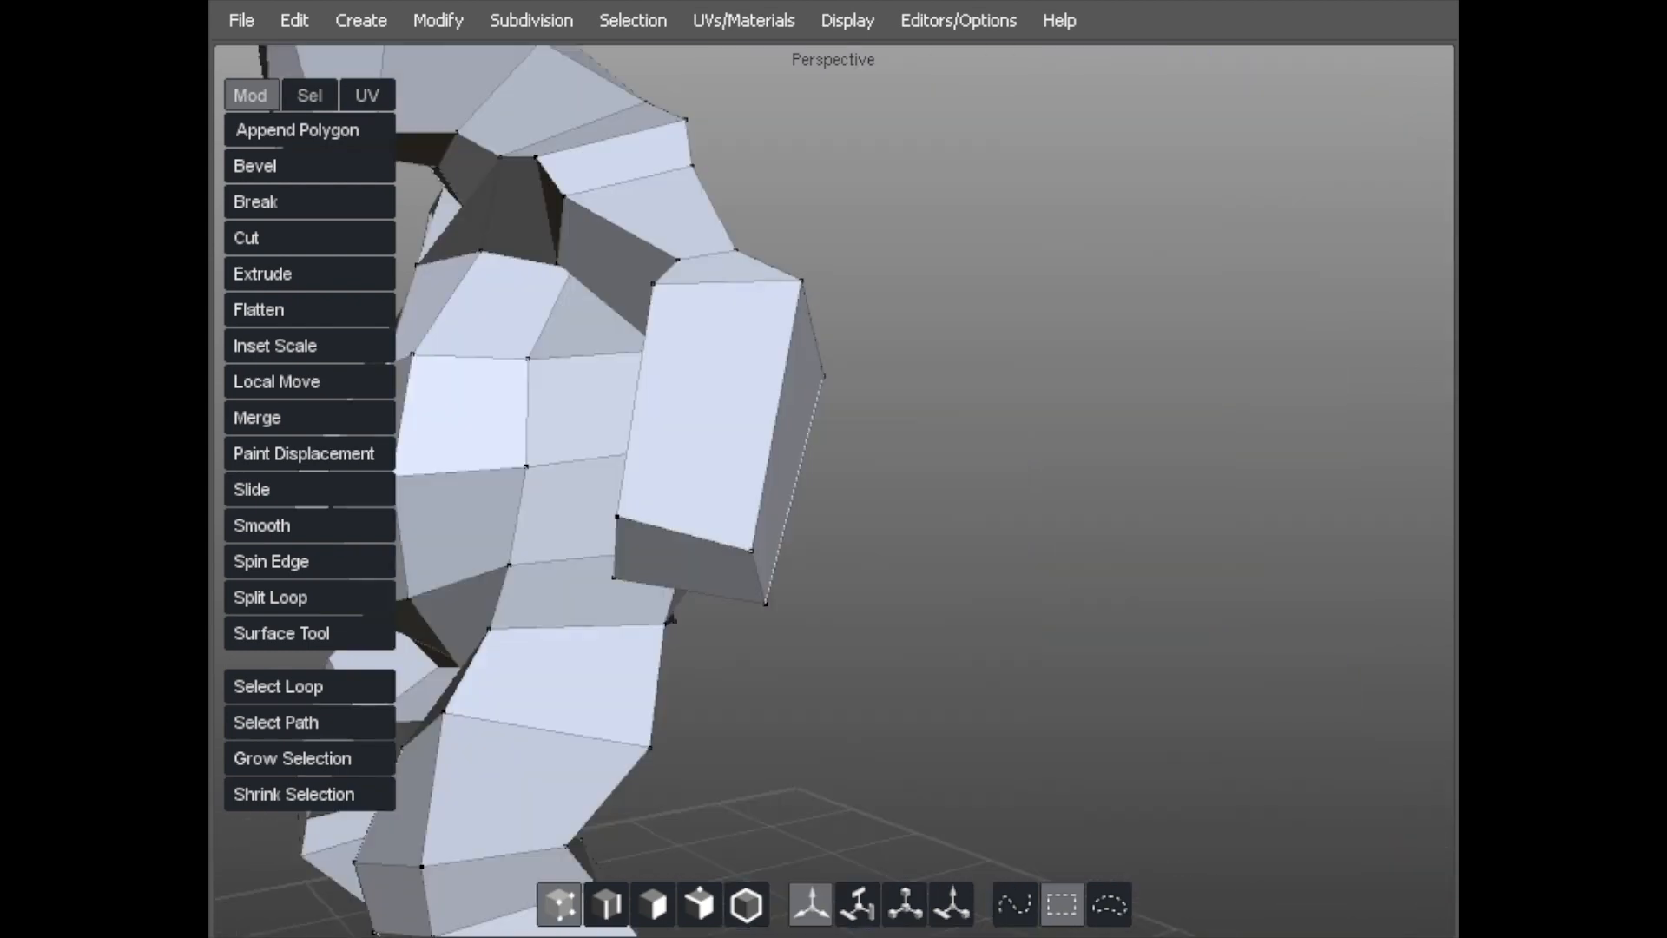
# Extrude the forearm's end face twice, moving it downward to form a short wrist segment and a hand segment.
pyautogui.click(708, 564)
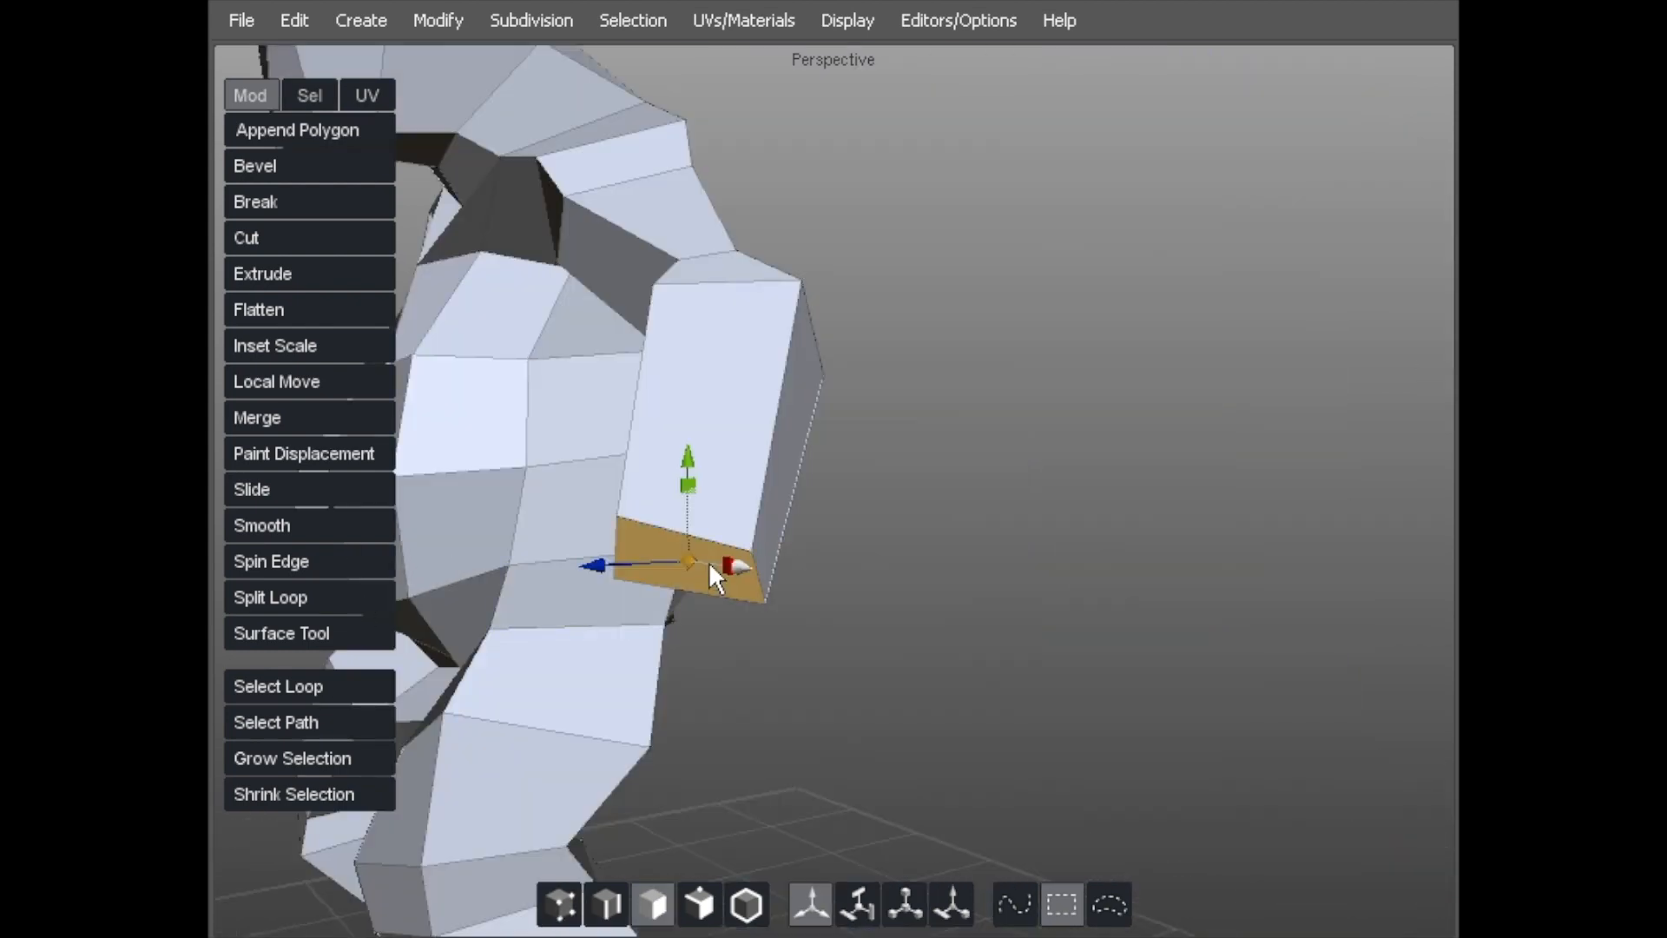
pyautogui.keyDown('alt'); pyautogui.moveTo(748, 567); pyautogui.dragTo(633, 557); pyautogui.keyUp('alt')
pyautogui.press('z')
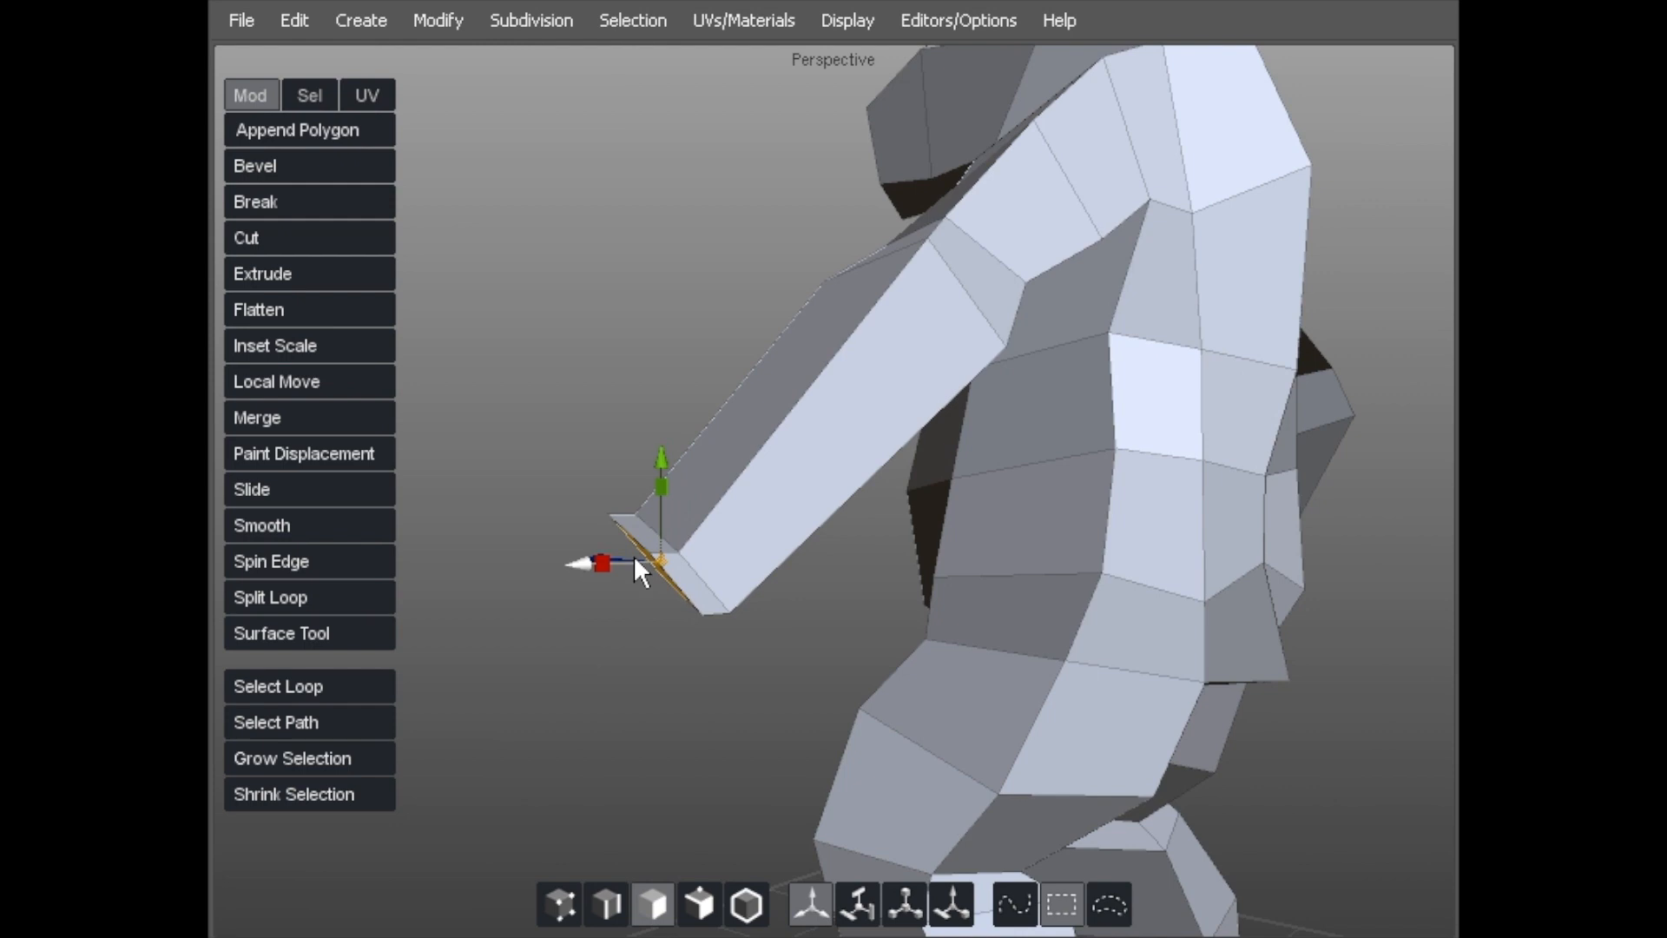
pyautogui.moveTo(627, 504); pyautogui.dragTo(599, 601, button='middle')
pyautogui.keyDown('alt'); pyautogui.moveTo(599, 601); pyautogui.dragTo(793, 493); pyautogui.keyUp('alt')
pyautogui.moveTo(793, 493); pyautogui.dragTo(782, 449, button='middle')
pyautogui.keyDown('alt'); pyautogui.moveTo(782, 450); pyautogui.dragTo(836, 482); pyautogui.keyUp('alt')
pyautogui.keyDown('alt'); pyautogui.moveTo(837, 482); pyautogui.dragTo(640, 393, button='right'); pyautogui.keyUp('alt')
pyautogui.keyDown('alt'); pyautogui.moveTo(641, 394); pyautogui.dragTo(1020, 434); pyautogui.keyUp('alt')
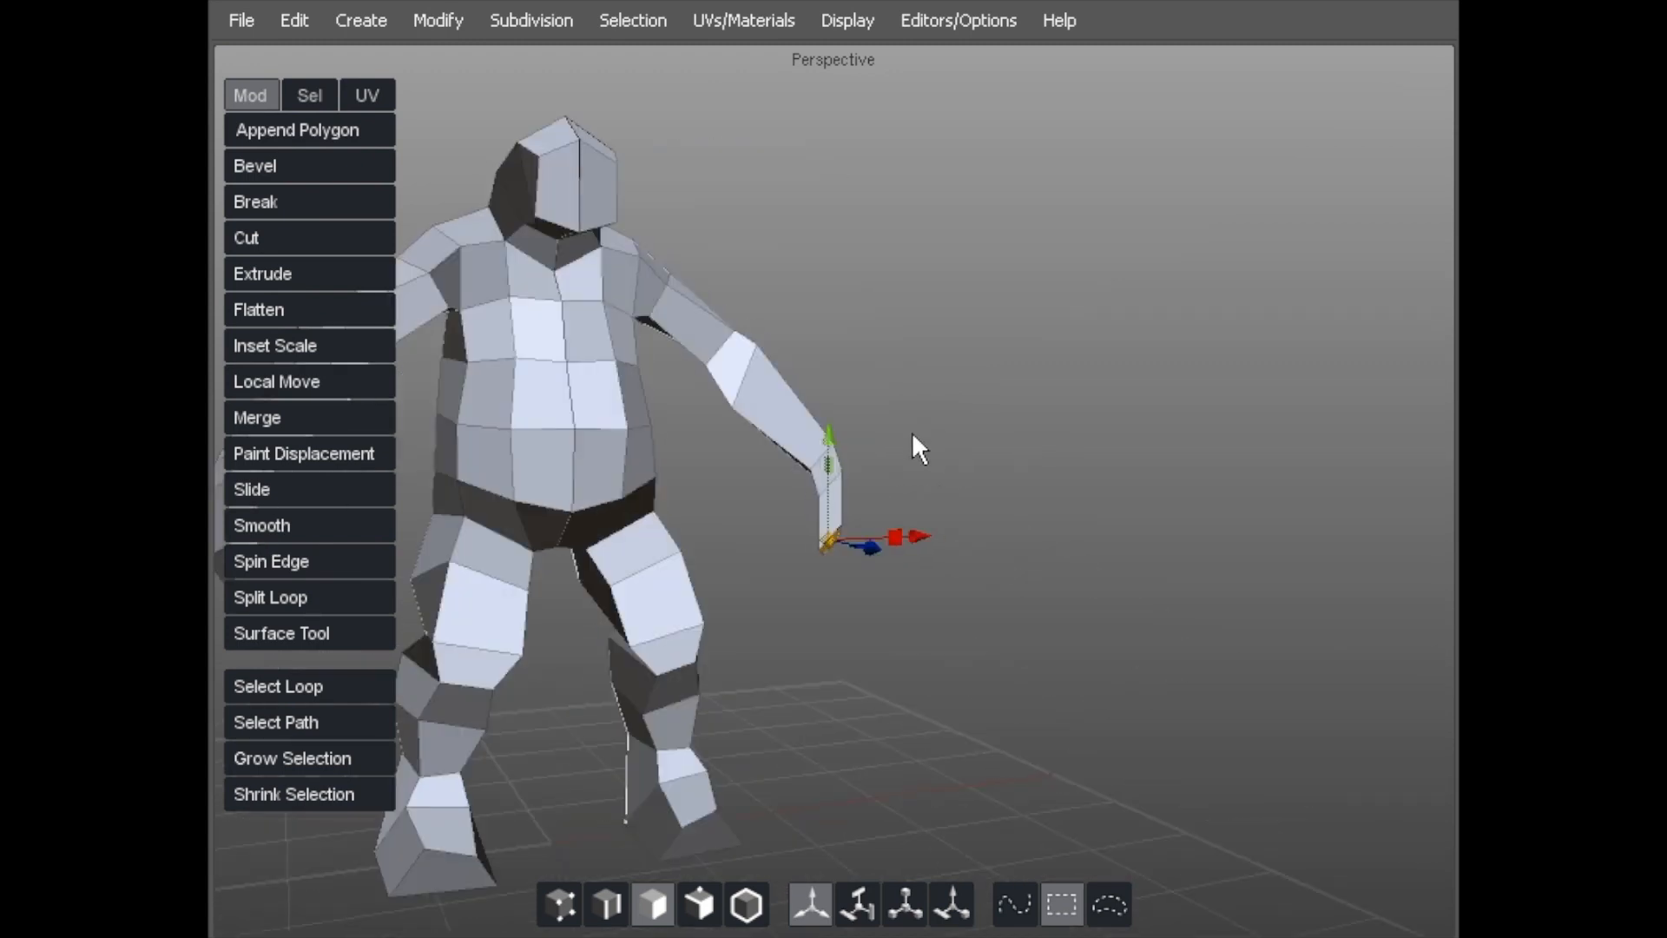
# Tilt the end face of the hand, scale it up and shift it to widen the hand.
pyautogui.press('e')
pyautogui.moveTo(914, 505); pyautogui.dragTo(918, 551)
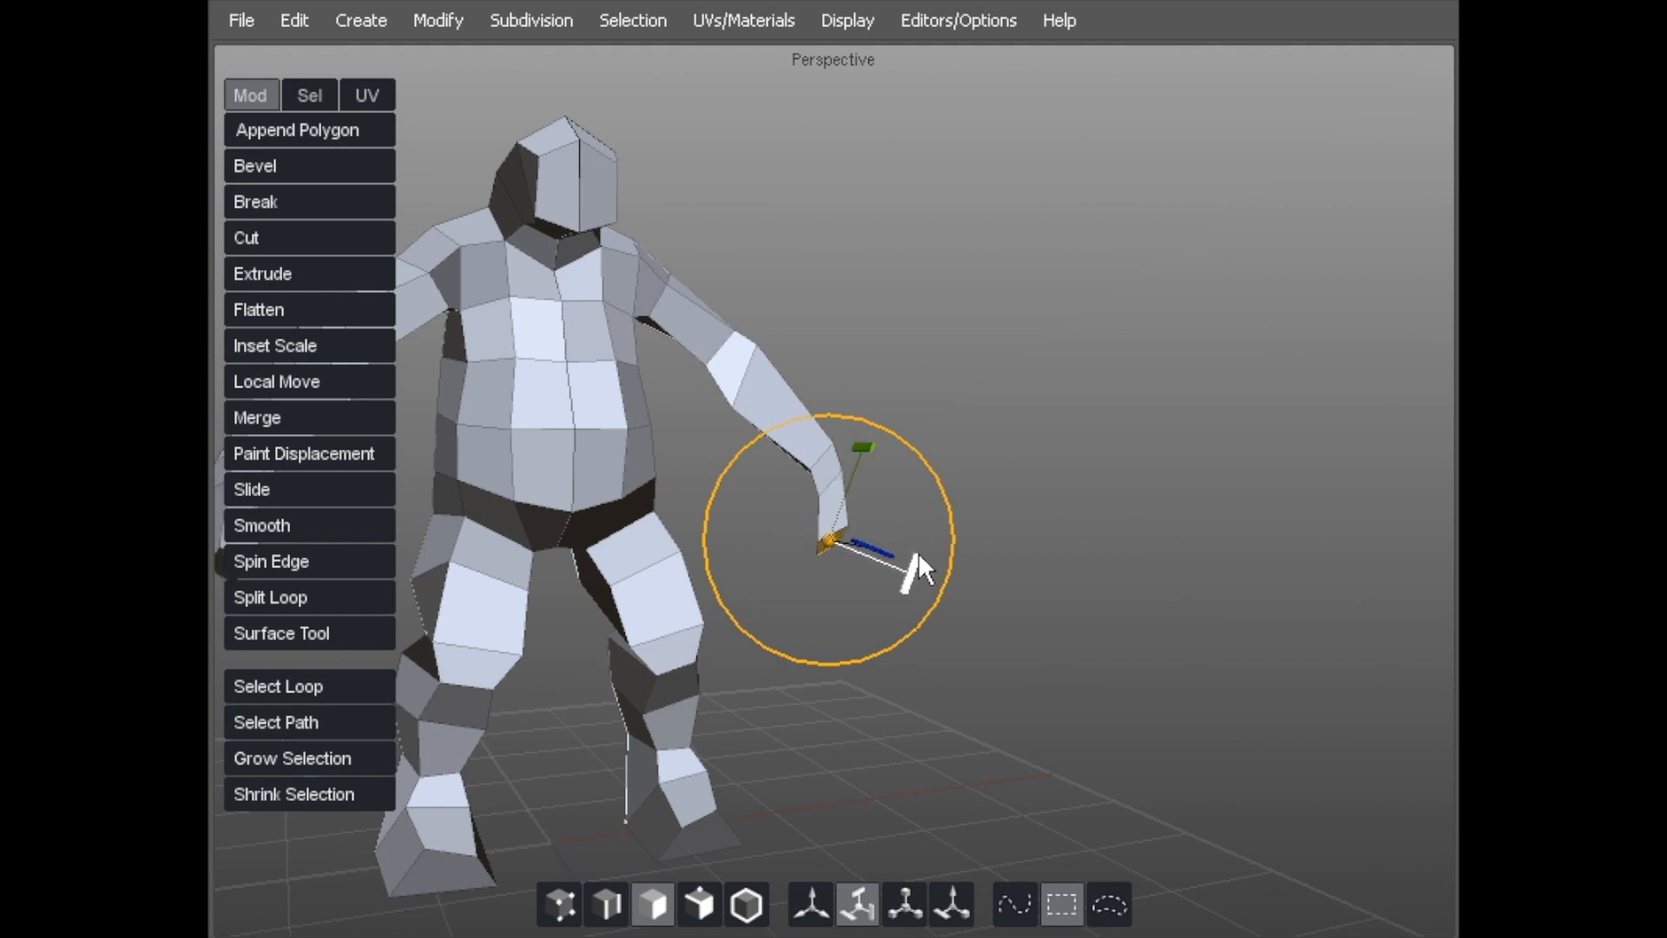
pyautogui.press('w')
pyautogui.keyDown('alt'); pyautogui.moveTo(986, 426); pyautogui.dragTo(825, 384); pyautogui.keyUp('alt')
pyautogui.keyDown('alt'); pyautogui.moveTo(825, 384); pyautogui.dragTo(982, 353, button='right'); pyautogui.keyUp('alt')
pyautogui.press('r')
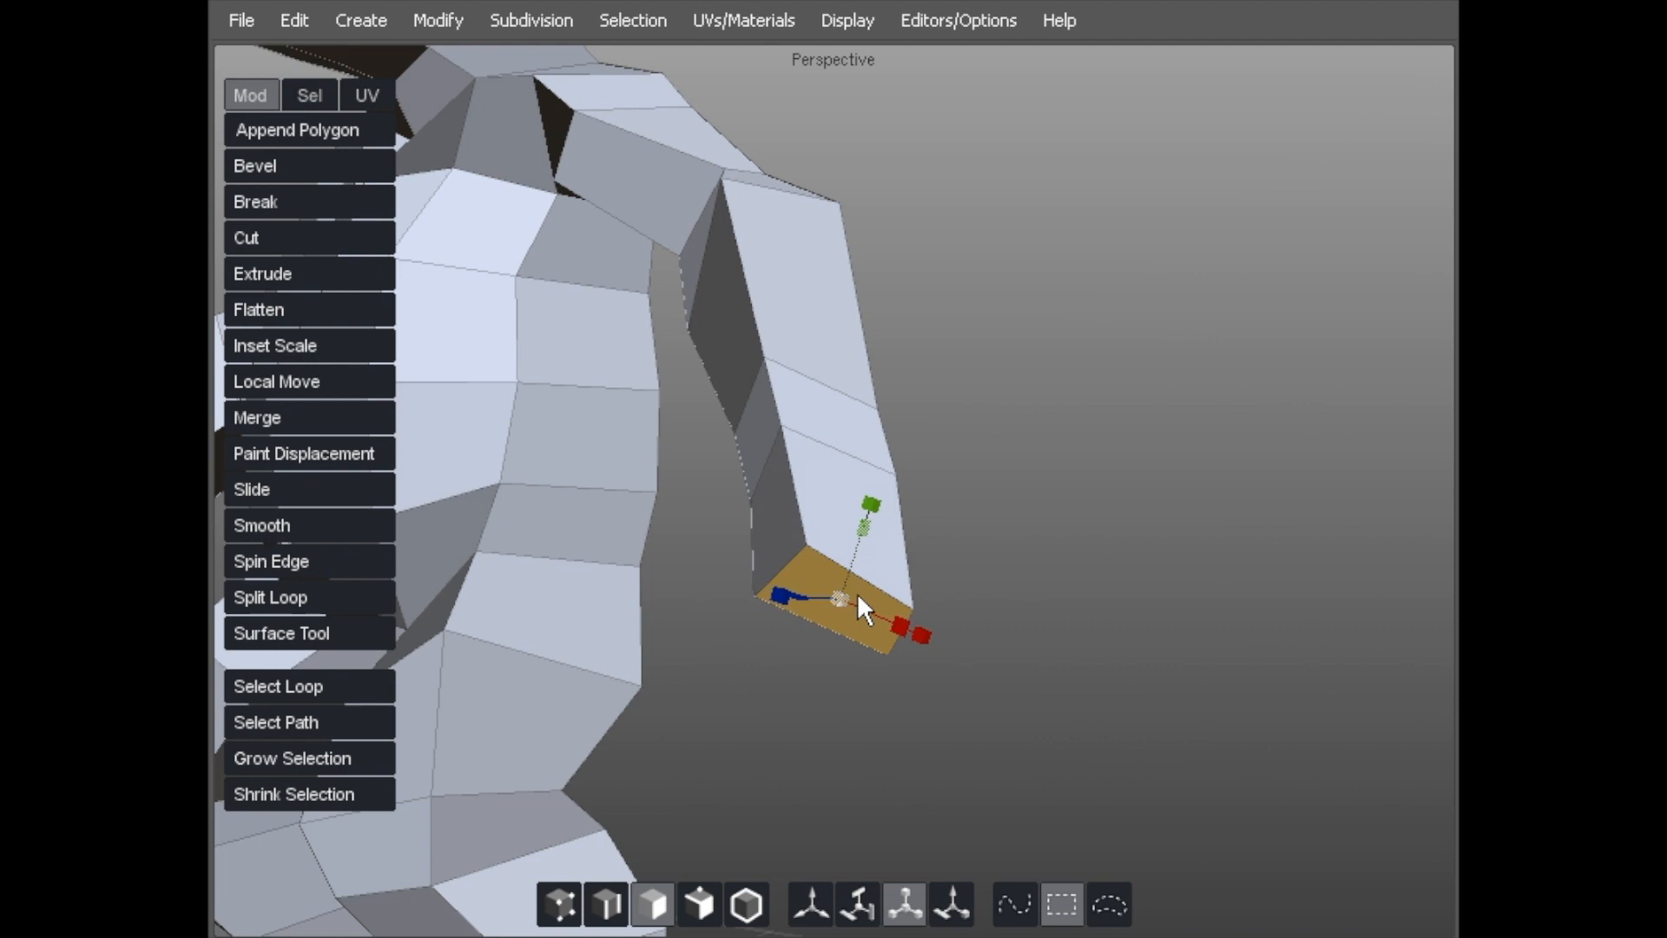
pyautogui.moveTo(844, 592); pyautogui.dragTo(876, 592)
pyautogui.press('w')
pyautogui.moveTo(773, 585); pyautogui.dragTo(754, 555)
# Rotate and move the hand's end face again to even out the bottom of the hand.
pyautogui.keyDown('alt'); pyautogui.moveTo(1077, 527); pyautogui.dragTo(707, 533); pyautogui.keyUp('alt')
pyautogui.press('e')
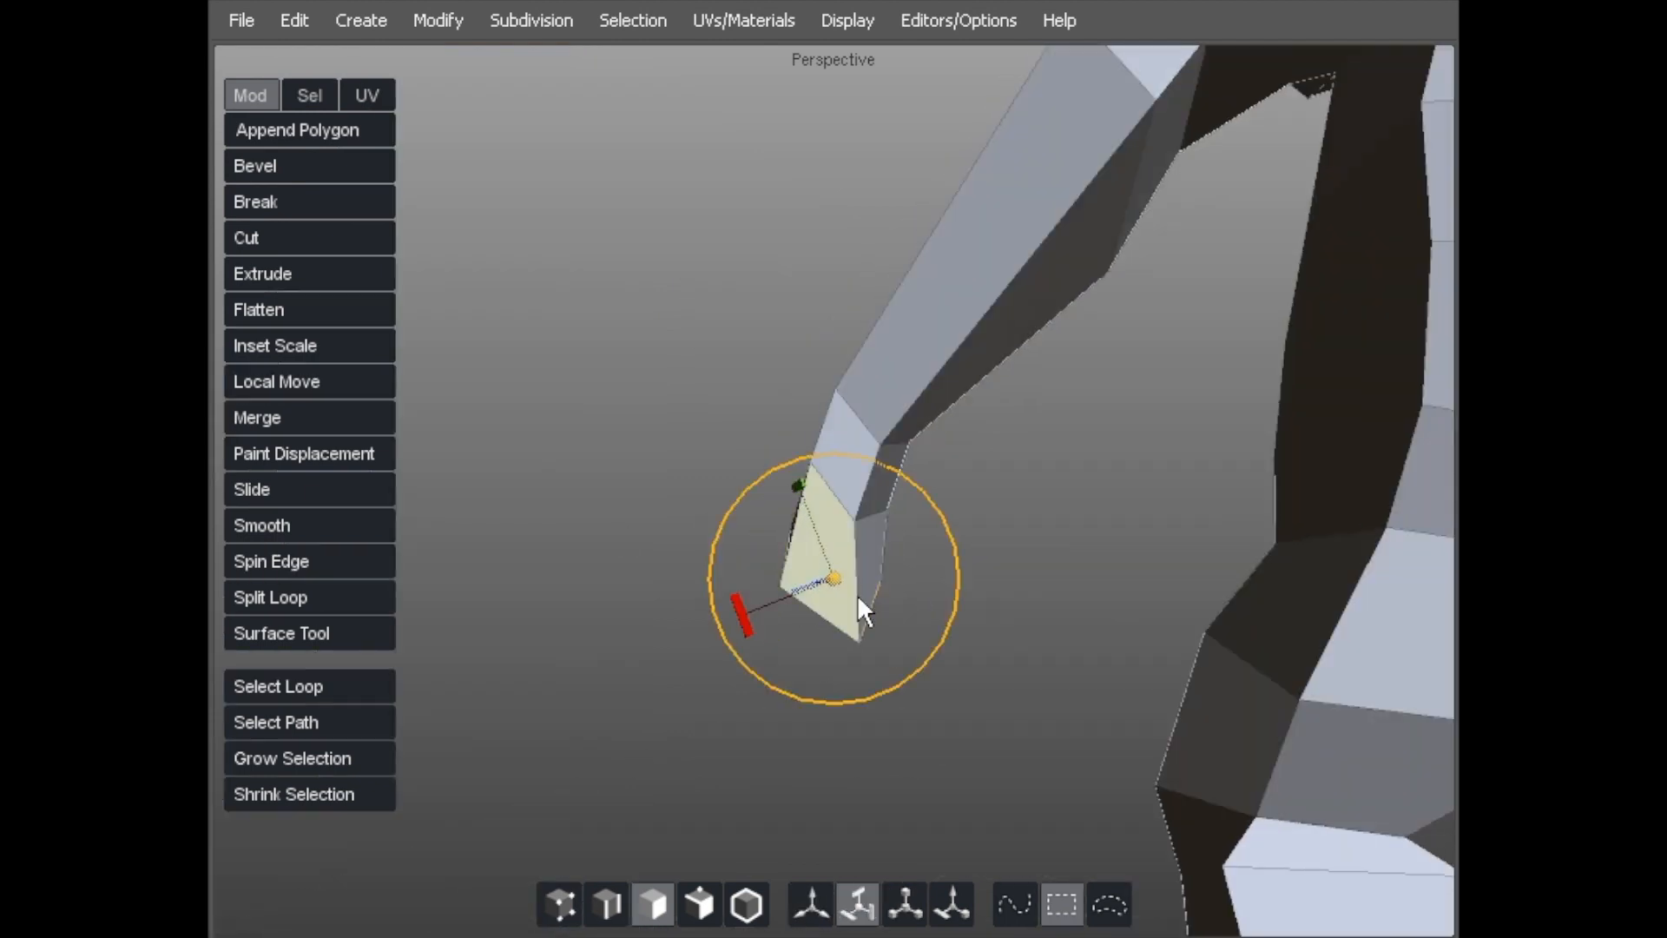
pyautogui.moveTo(794, 493)
pyautogui.mouseDown()
pyautogui.moveTo(771, 486)
pyautogui.moveTo(789, 491)
pyautogui.mouseUp()
pyautogui.press('w')
pyautogui.moveTo(803, 540)
pyautogui.mouseDown(button='middle')
pyautogui.moveTo(830, 538)
pyautogui.moveTo(811, 548)
pyautogui.mouseUp(button='middle')
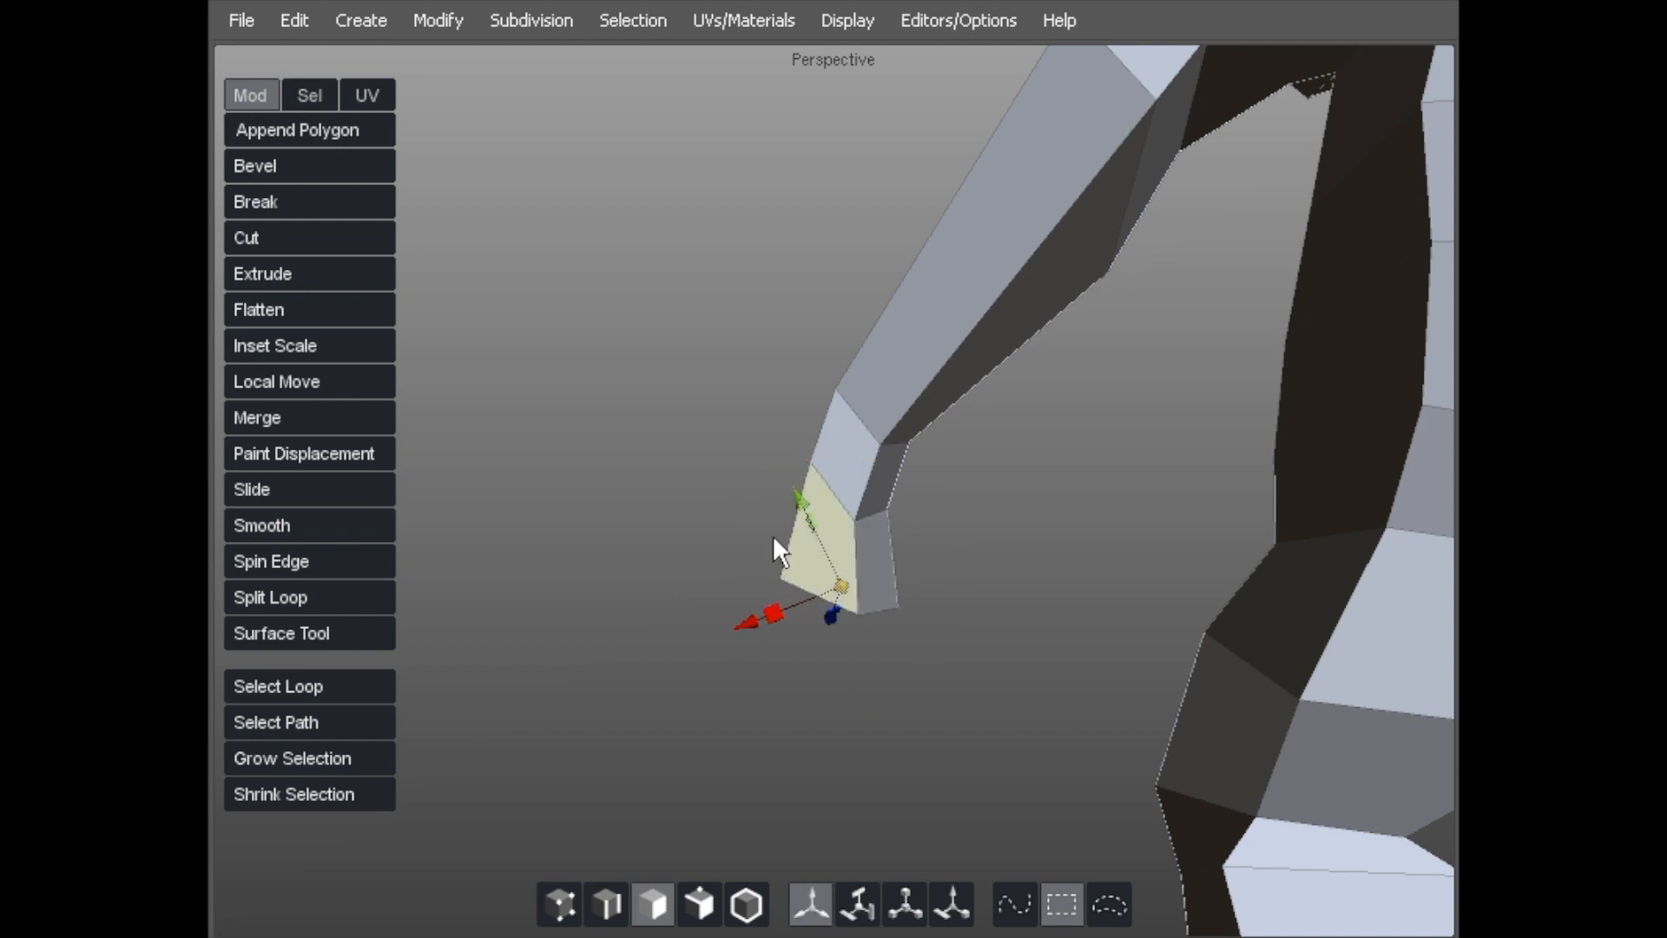
# Select the faces around the wrist and adjust their scale and position between the forearm and the hand.
pyautogui.keyDown('alt'); pyautogui.moveTo(773, 536); pyautogui.dragTo(901, 450); pyautogui.keyUp('alt')
pyautogui.doubleClick(899, 448)
pyautogui.click(844, 417)
pyautogui.keyDown('shift'); pyautogui.click(890, 445); pyautogui.keyUp('shift')
pyautogui.moveTo(891, 451)
pyautogui.keyDown('alt'); pyautogui.mouseDown()
pyautogui.moveTo(849, 409)
pyautogui.moveTo(873, 403)
pyautogui.moveTo(901, 454)
pyautogui.mouseUp(); pyautogui.keyUp('alt')
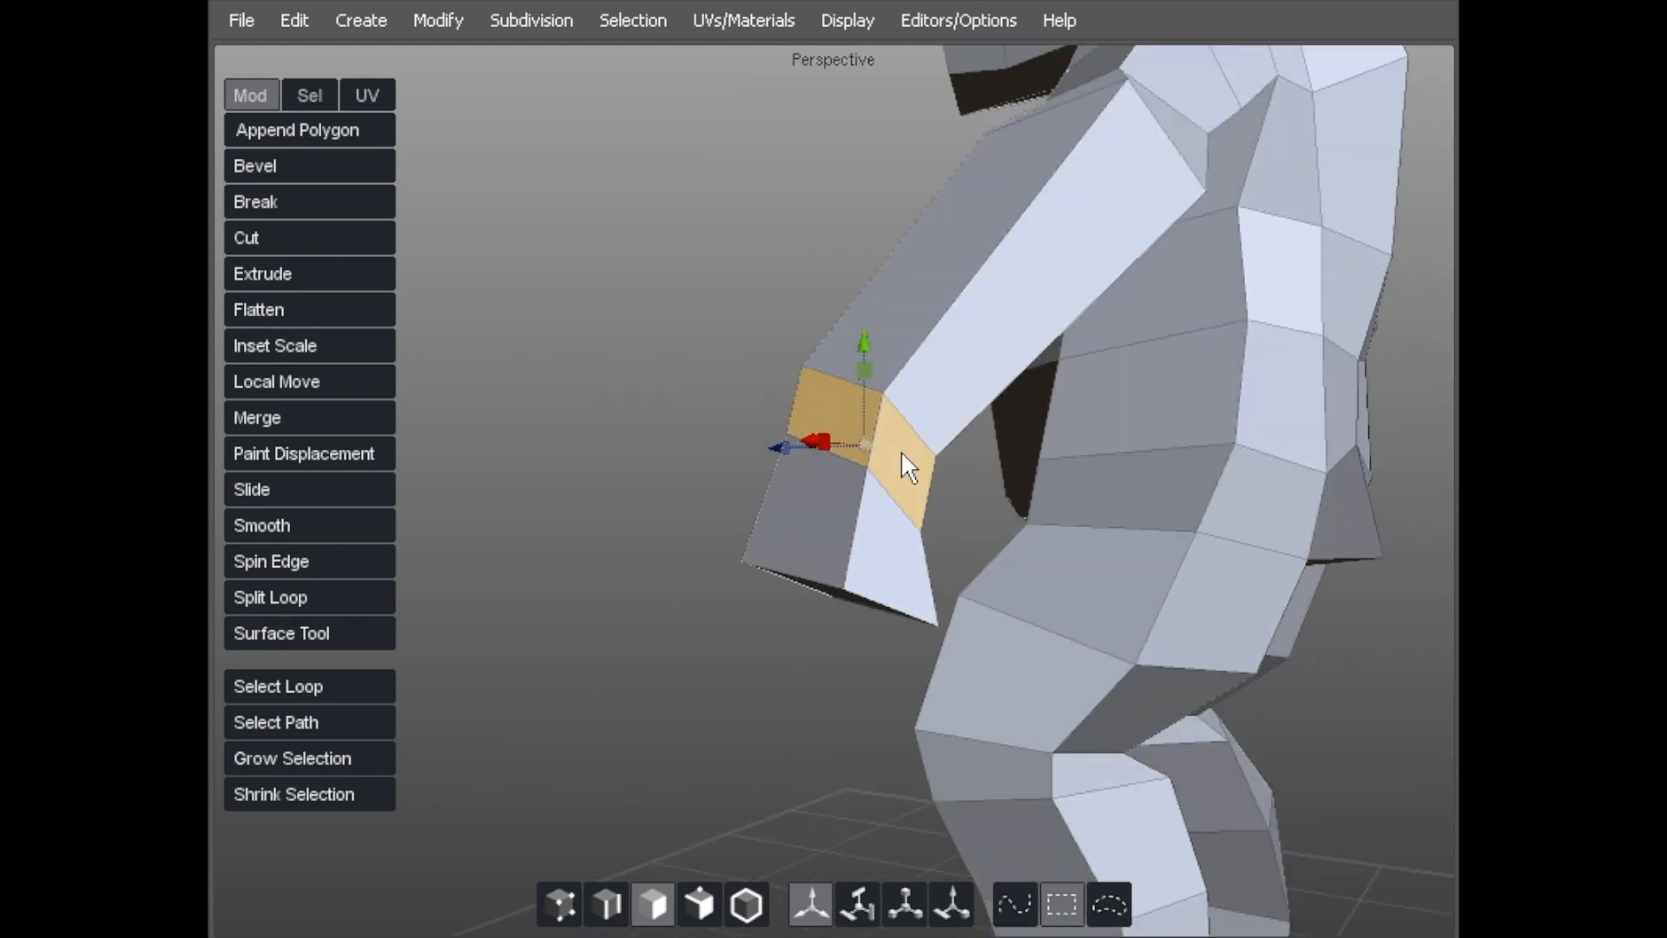
pyautogui.press('r')
pyautogui.keyDown('alt'); pyautogui.moveTo(888, 441); pyautogui.dragTo(1052, 421); pyautogui.keyUp('alt')
pyautogui.press('f')
pyautogui.click(1049, 336)
pyautogui.keyDown('alt'); pyautogui.moveTo(1049, 336); pyautogui.dragTo(836, 438); pyautogui.keyUp('alt')
pyautogui.click(836, 439)
pyautogui.keyDown('shift'); pyautogui.click(873, 417); pyautogui.keyUp('shift')
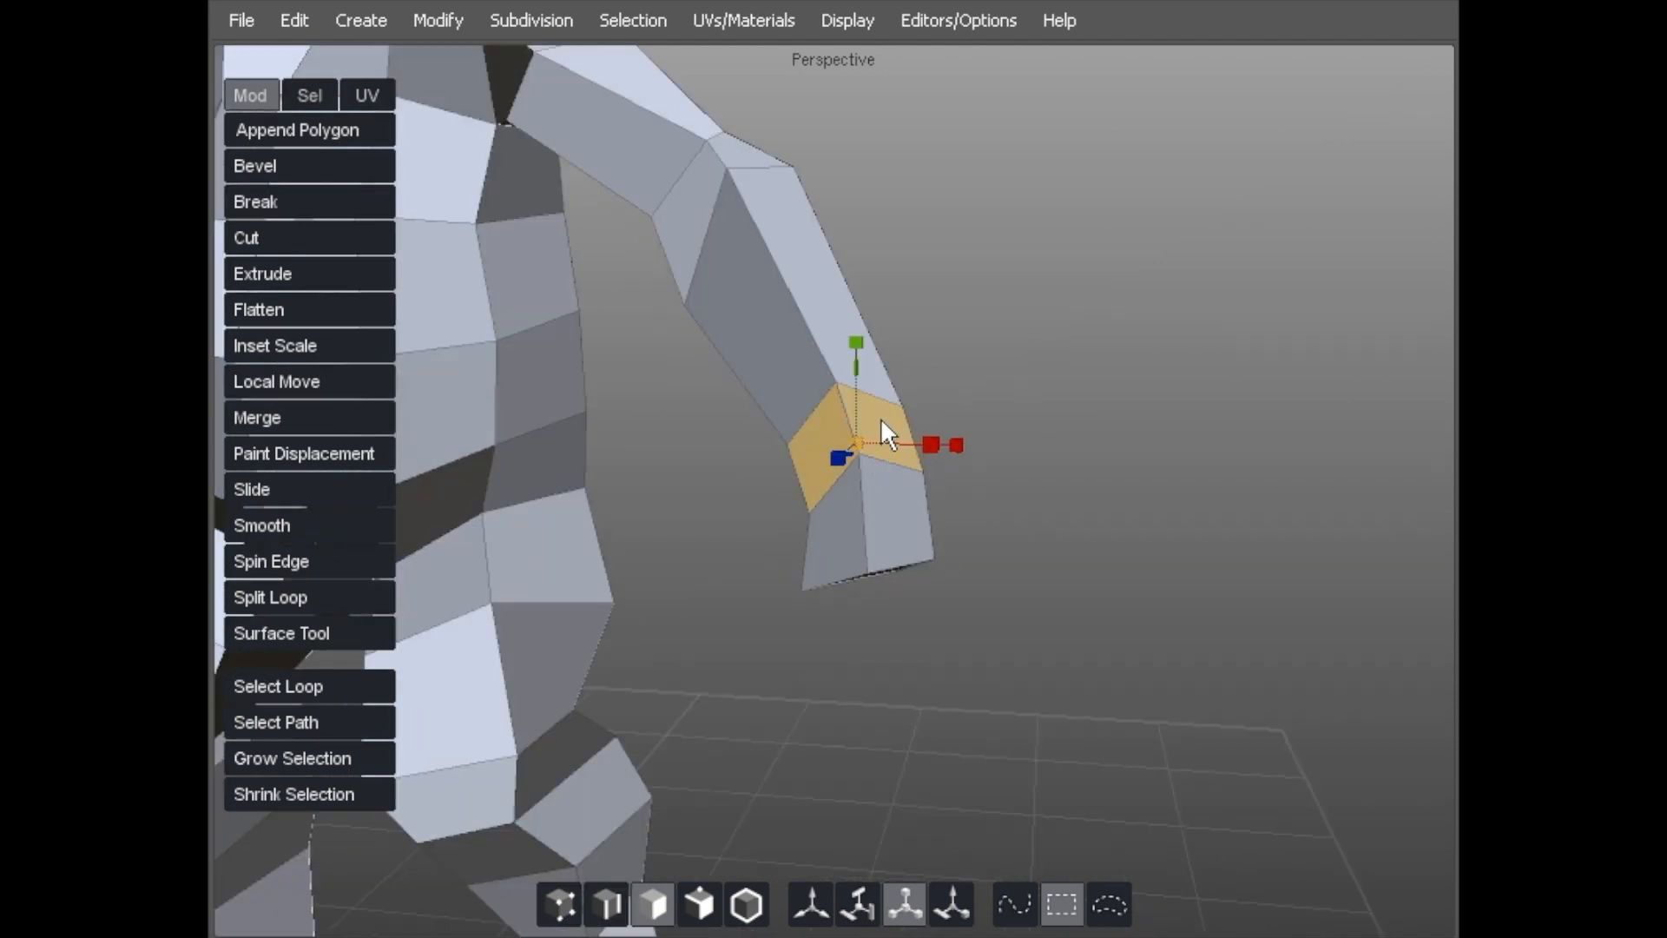
pyautogui.doubleClick(880, 419)
pyautogui.click(883, 416)
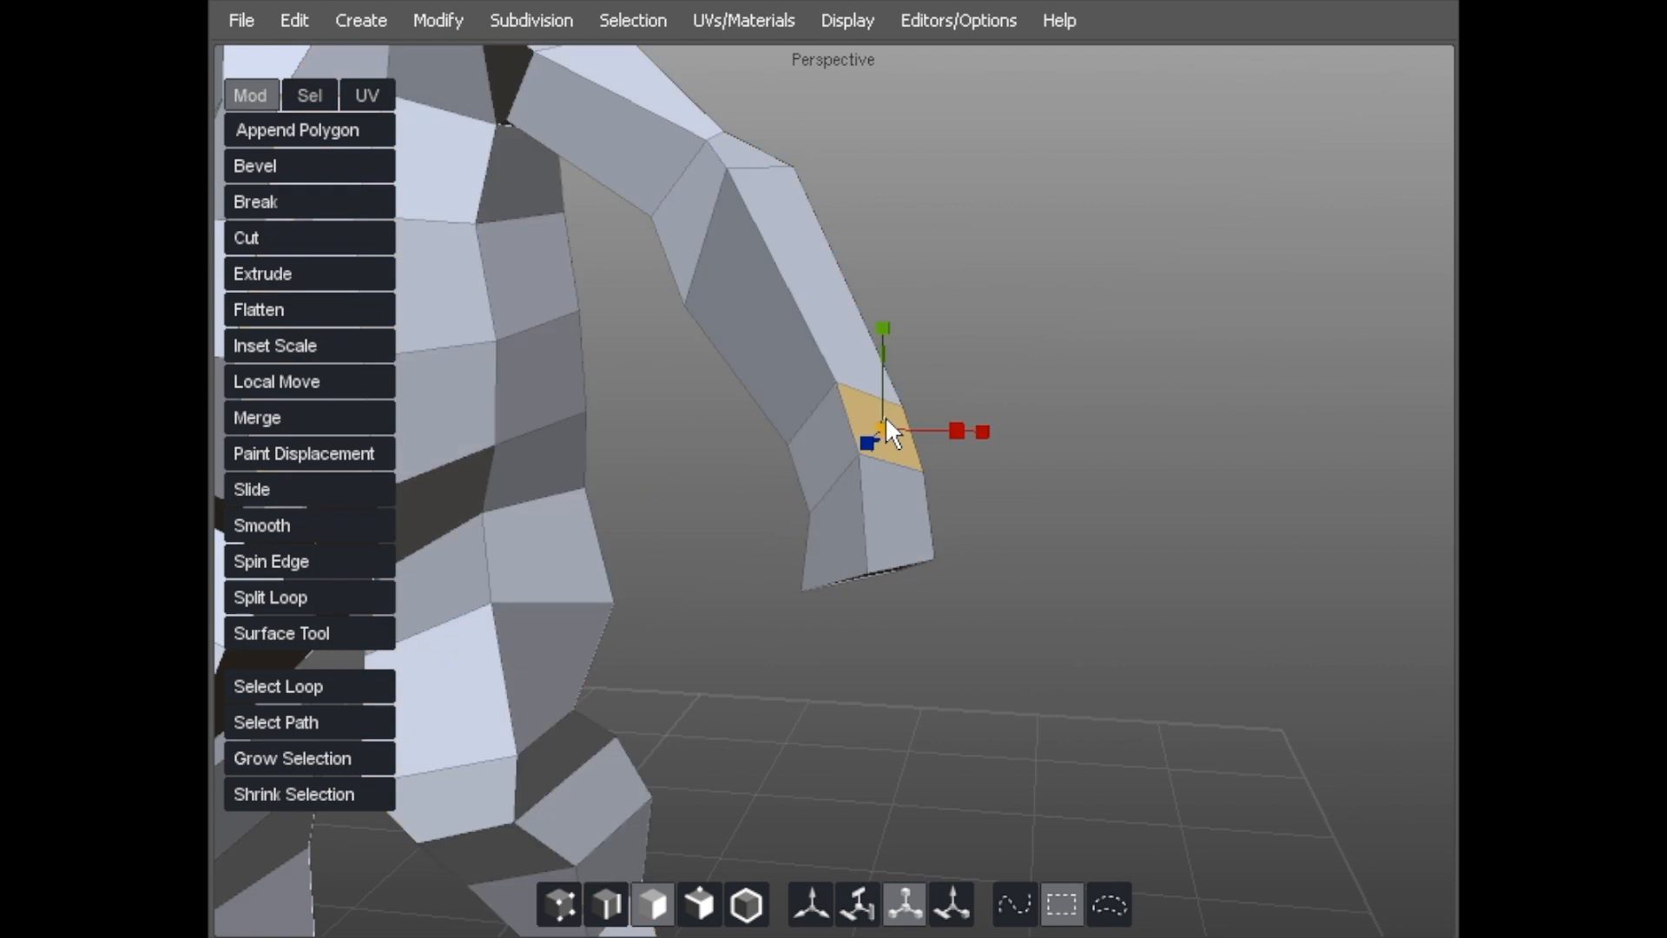
pyautogui.keyDown('shift'); pyautogui.click(825, 436); pyautogui.keyUp('shift')
pyautogui.keyDown('alt'); pyautogui.moveTo(931, 421); pyautogui.dragTo(663, 371); pyautogui.keyUp('alt')
pyautogui.keyDown('alt'); pyautogui.moveTo(752, 452); pyautogui.dragTo(1129, 415); pyautogui.keyUp('alt')
pyautogui.scroll(-5, 862, 438)
pyautogui.keyDown('alt'); pyautogui.moveTo(927, 422); pyautogui.dragTo(1120, 361); pyautogui.keyUp('alt')
pyautogui.moveTo(1008, 448); pyautogui.dragTo(998, 433)
pyautogui.click(1256, 380)
# Examine the whole figure's proportions and posture from the front, both sides and three-quarter views.
pyautogui.keyDown('alt'); pyautogui.moveTo(1256, 380); pyautogui.dragTo(937, 320, button='right'); pyautogui.keyUp('alt')
pyautogui.keyDown('alt'); pyautogui.moveTo(938, 319); pyautogui.dragTo(930, 329, button='middle'); pyautogui.keyUp('alt')
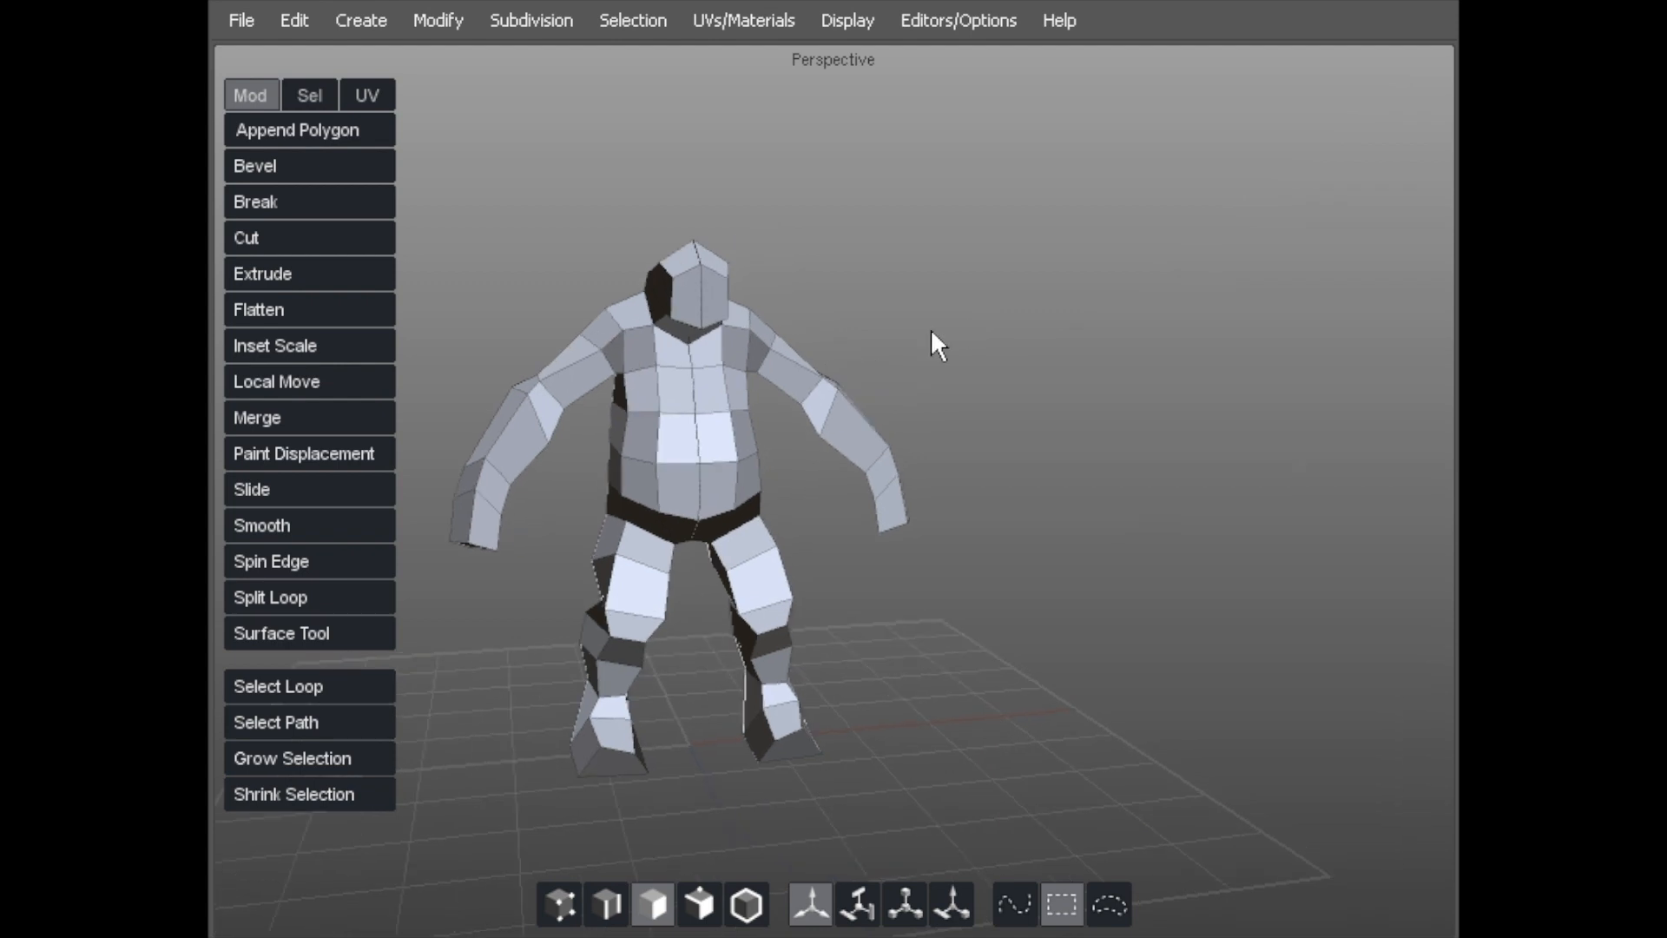
pyautogui.press('a')
pyautogui.keyDown('alt'); pyautogui.moveTo(868, 461); pyautogui.dragTo(692, 424); pyautogui.keyUp('alt')
pyautogui.keyDown('alt'); pyautogui.moveTo(691, 420); pyautogui.dragTo(824, 296, button='right'); pyautogui.keyUp('alt')
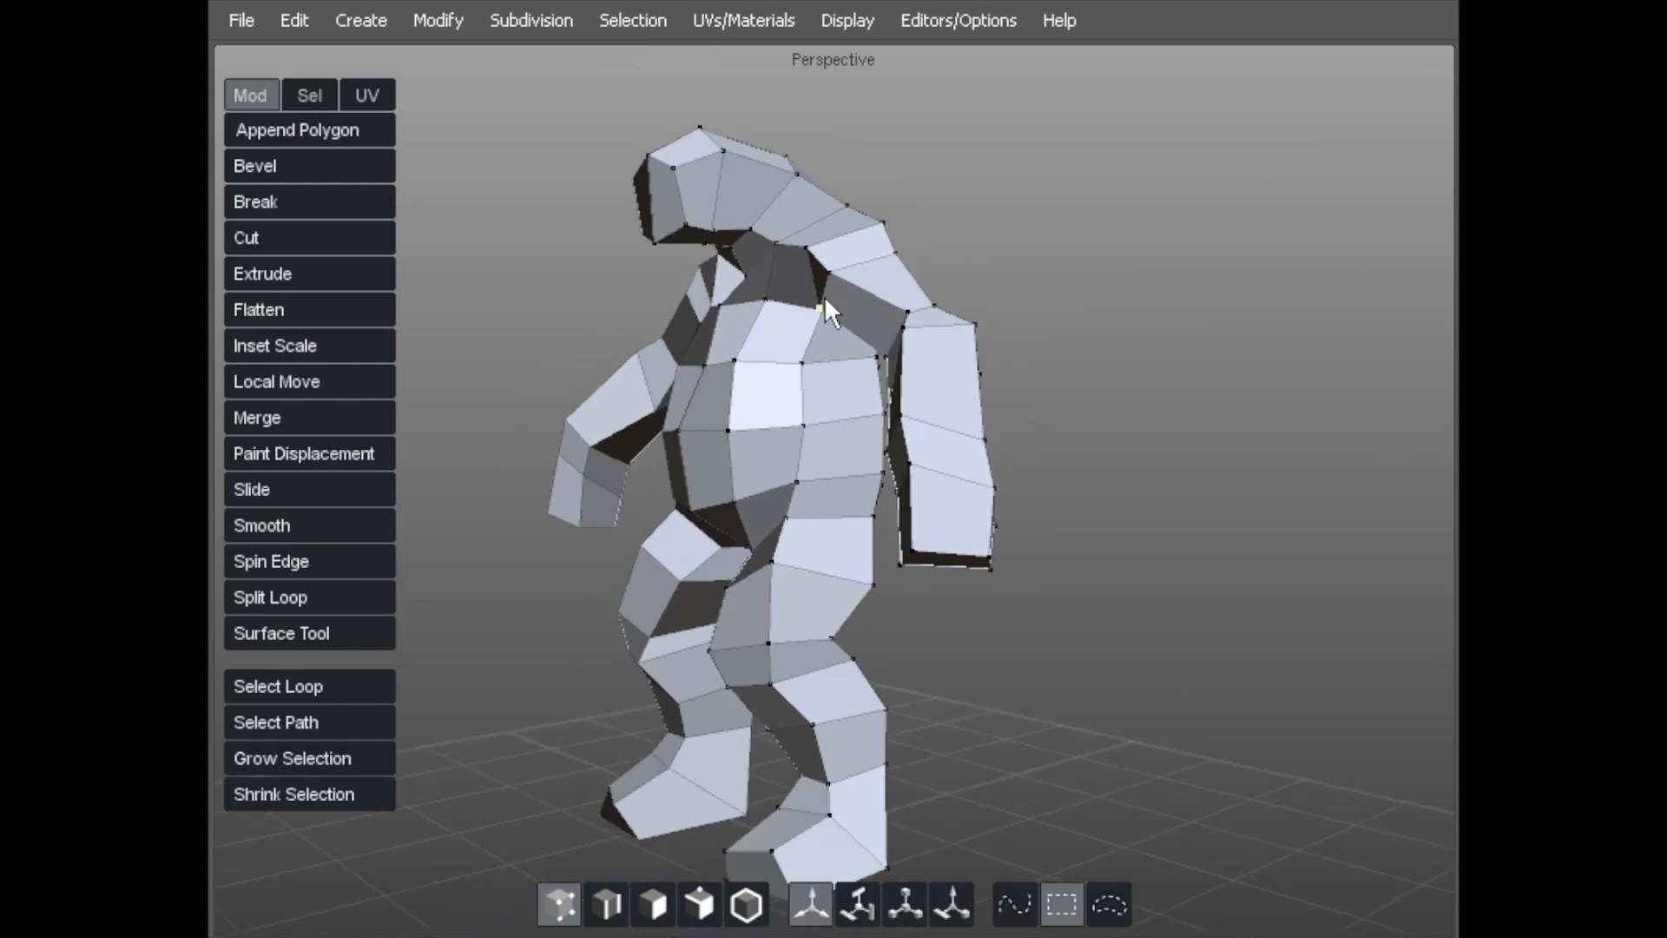
pyautogui.keyDown('alt'); pyautogui.moveTo(825, 296); pyautogui.dragTo(800, 268, button='middle'); pyautogui.keyUp('alt')
pyautogui.keyDown('alt'); pyautogui.moveTo(801, 268); pyautogui.dragTo(773, 293, button='right'); pyautogui.keyUp('alt')
pyautogui.keyDown('alt'); pyautogui.moveTo(775, 304); pyautogui.dragTo(941, 243, button='middle'); pyautogui.keyUp('alt')
pyautogui.keyDown('alt'); pyautogui.moveTo(937, 227); pyautogui.dragTo(643, 276); pyautogui.keyUp('alt')
pyautogui.keyDown('alt'); pyautogui.moveTo(643, 276); pyautogui.dragTo(613, 241, button='middle'); pyautogui.keyUp('alt')
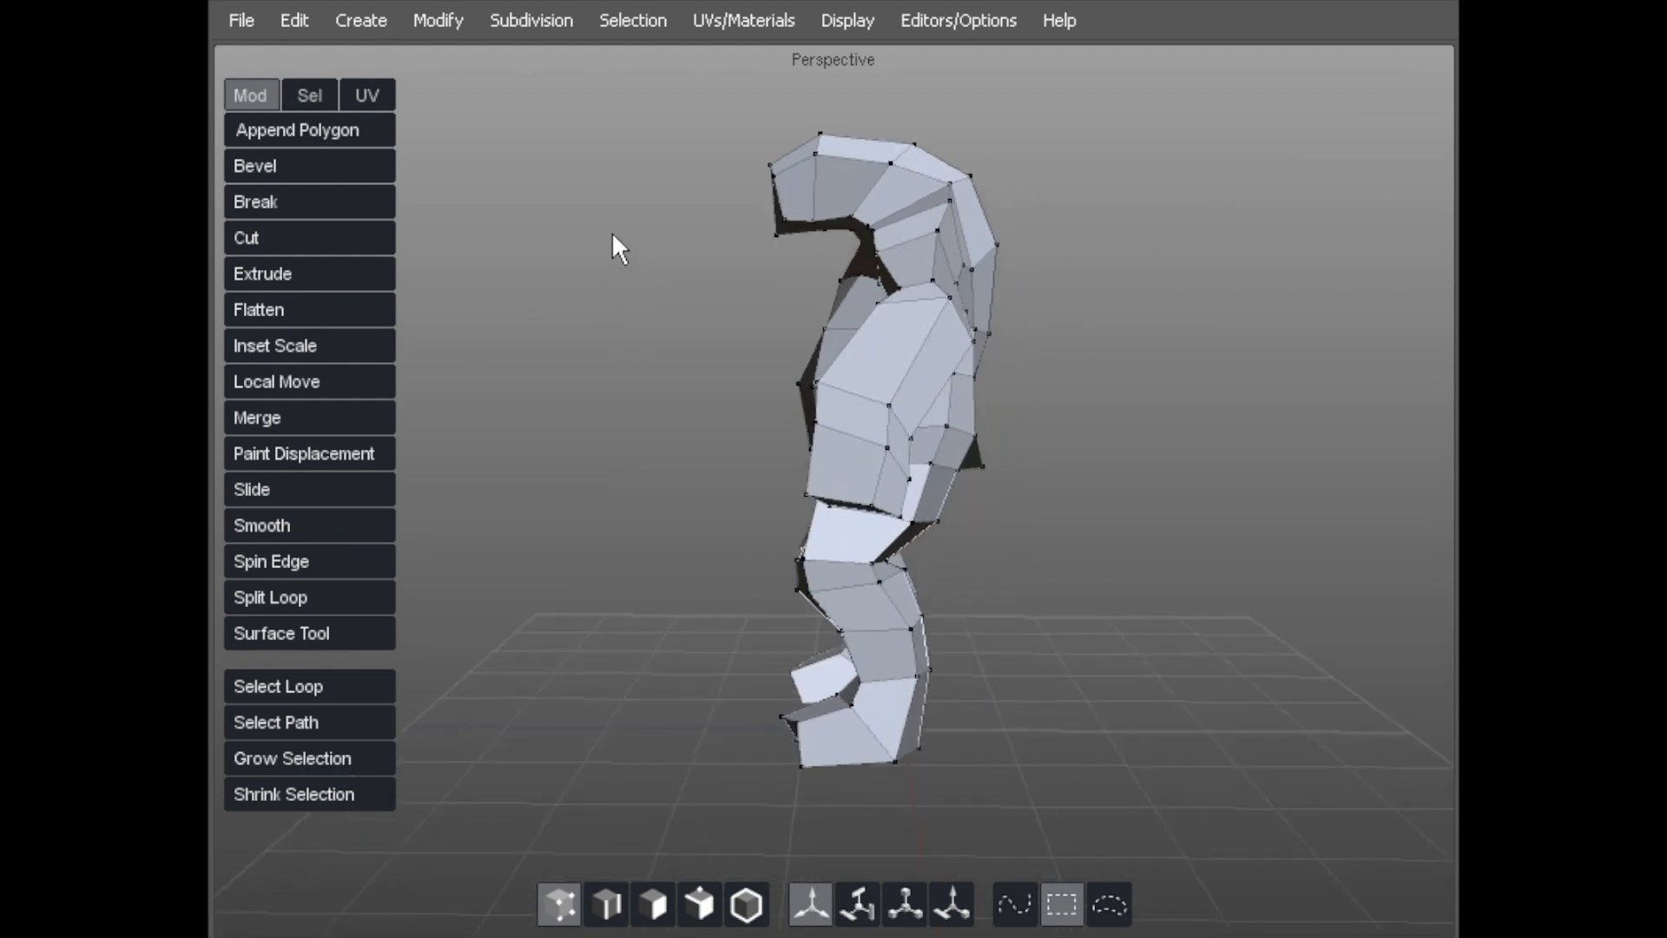
pyautogui.keyDown('alt'); pyautogui.moveTo(610, 242); pyautogui.dragTo(657, 278, button='right'); pyautogui.keyUp('alt')
pyautogui.keyDown('alt'); pyautogui.moveTo(656, 277); pyautogui.dragTo(640, 265, button='middle'); pyautogui.keyUp('alt')
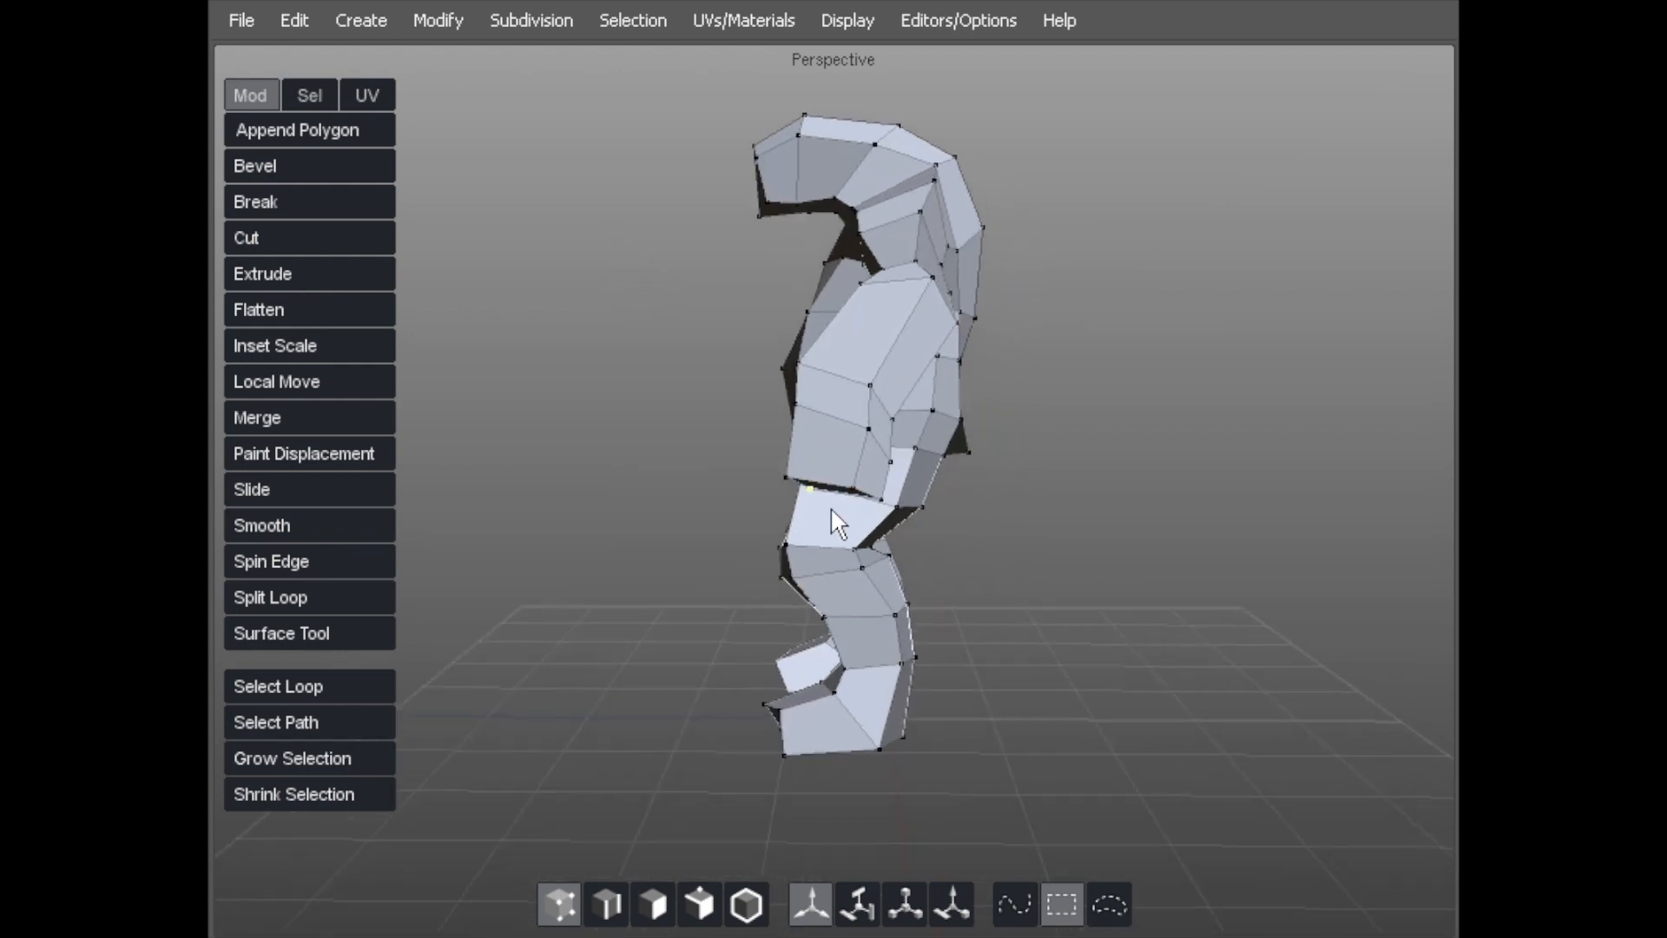
pyautogui.keyDown('alt'); pyautogui.moveTo(947, 198); pyautogui.dragTo(828, 283); pyautogui.keyUp('alt')
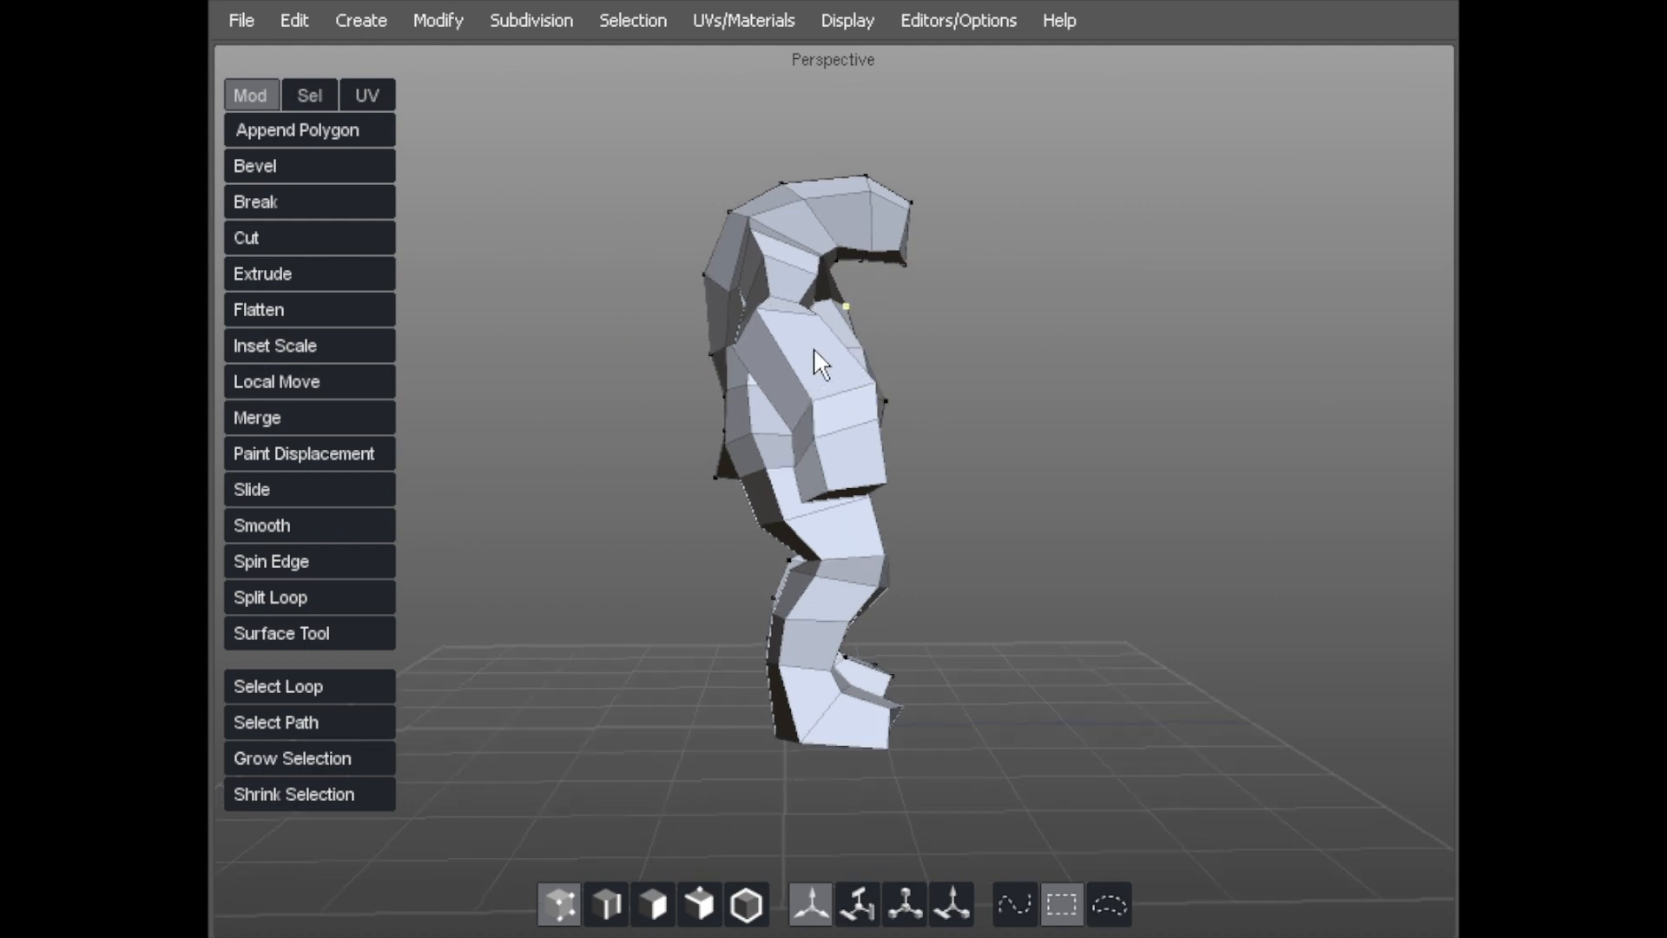
pyautogui.keyDown('alt'); pyautogui.moveTo(848, 506); pyautogui.dragTo(799, 325); pyautogui.keyUp('alt')
pyautogui.keyDown('alt'); pyautogui.moveTo(890, 423); pyautogui.dragTo(722, 441); pyautogui.keyUp('alt')
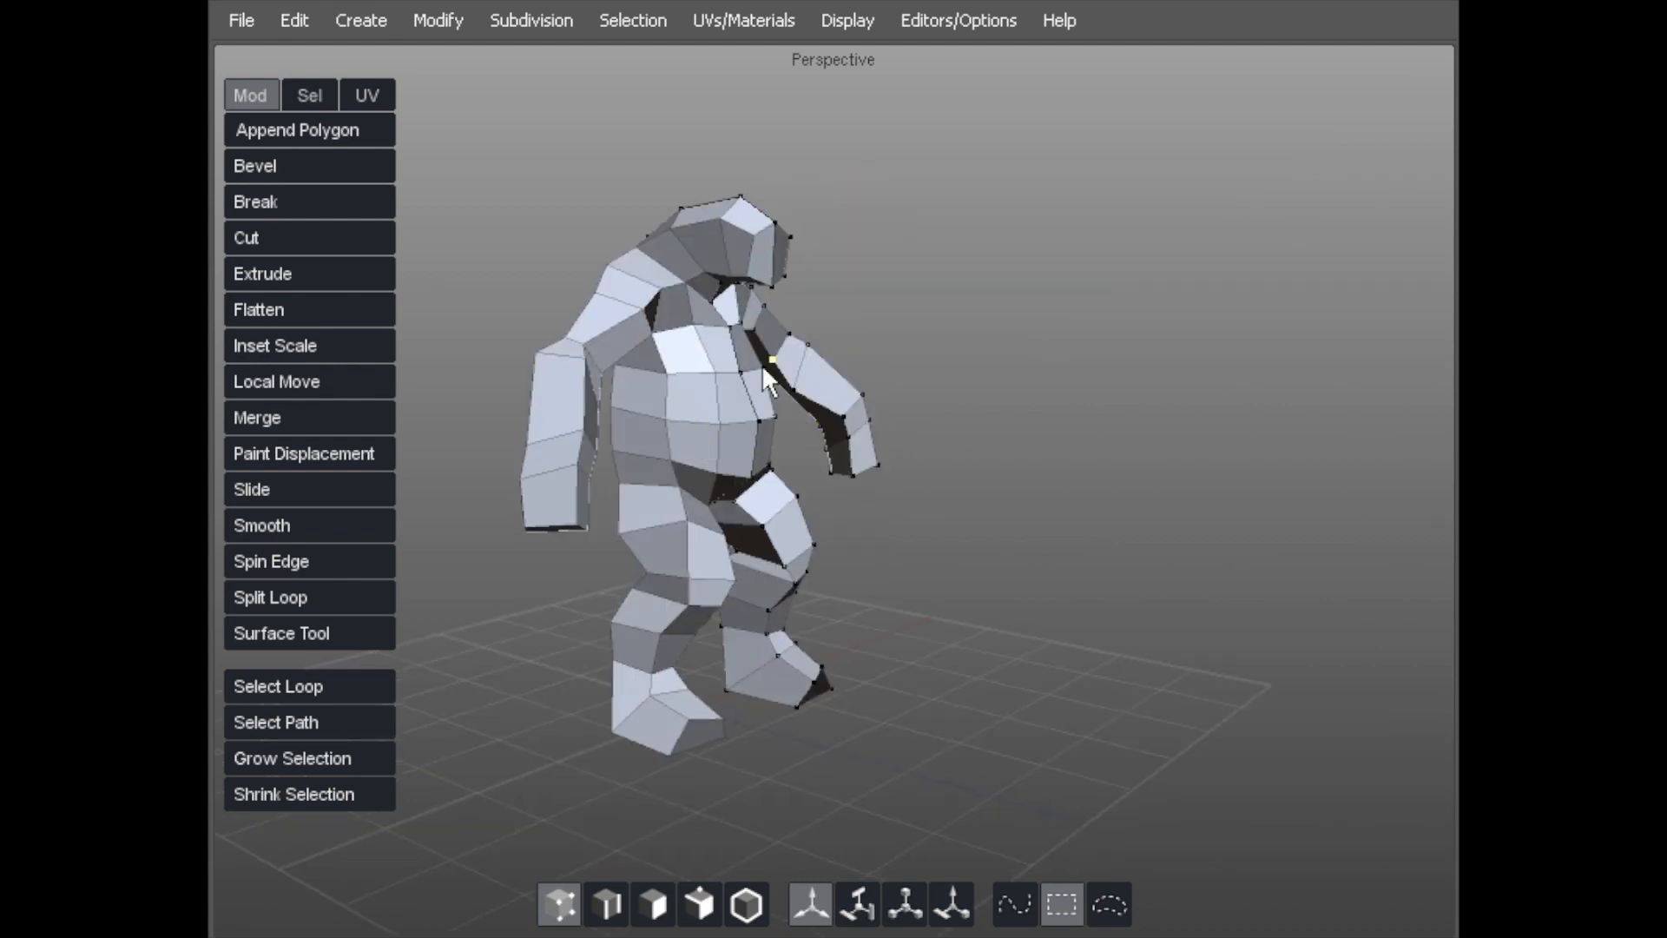
pyautogui.keyDown('alt'); pyautogui.moveTo(662, 609); pyautogui.dragTo(654, 539); pyautogui.keyUp('alt')
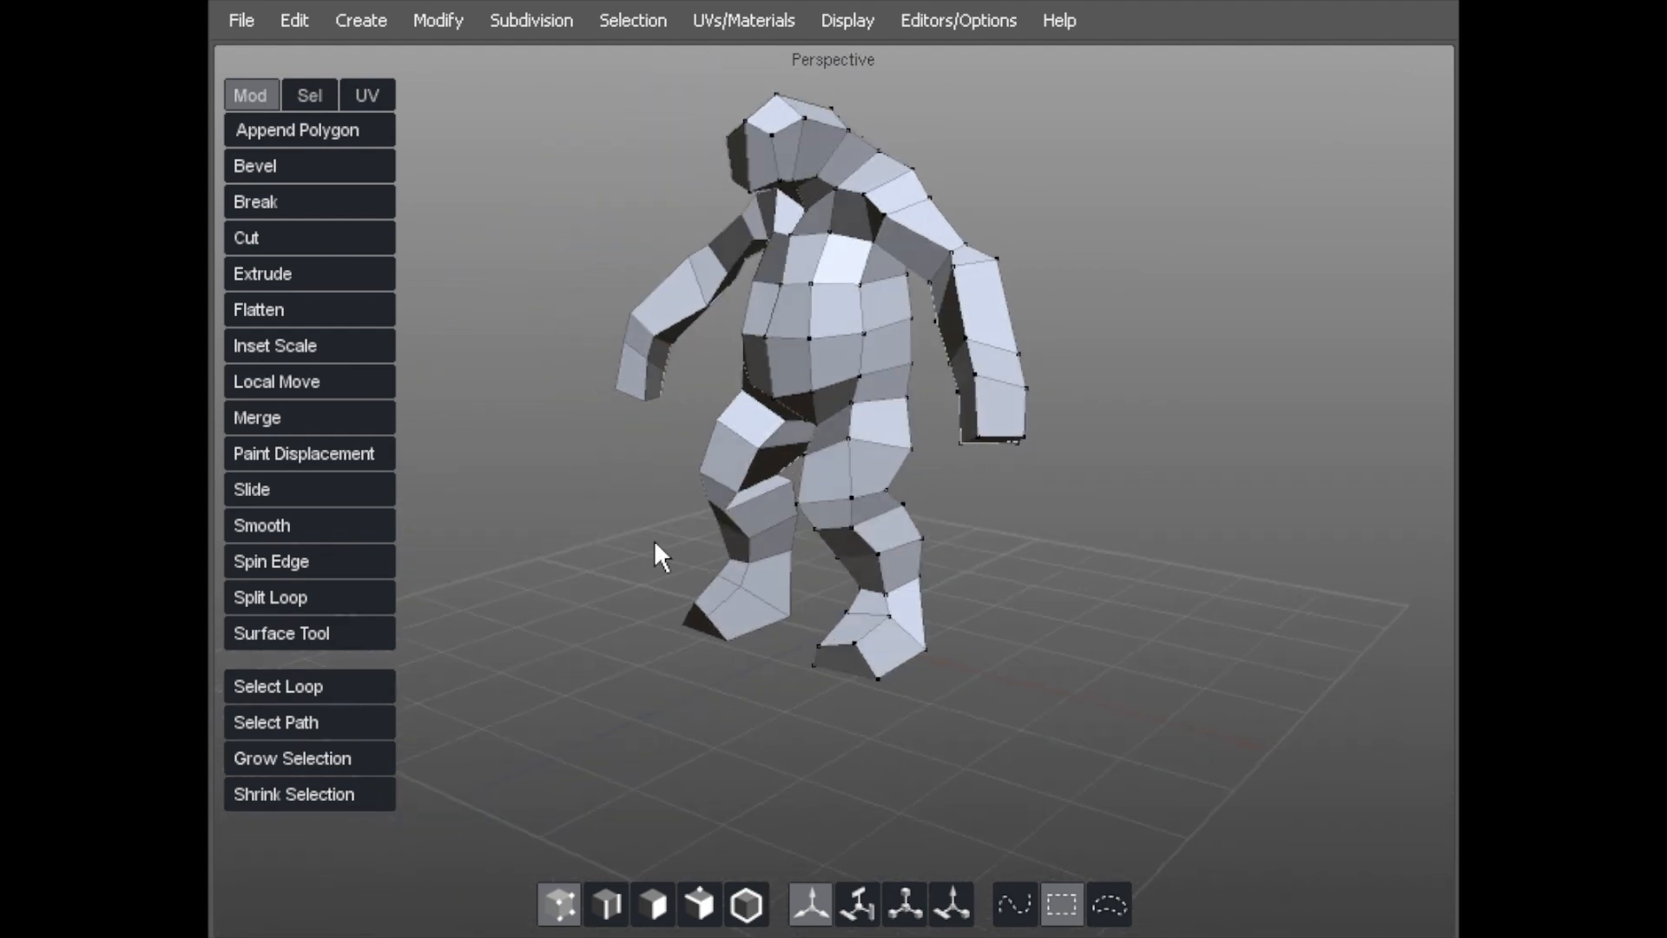
# Turn on soft selection, select the foot vertices and move the foot backward so the leg follows.
pyautogui.click(310, 95)
pyautogui.keyDown('alt'); pyautogui.moveTo(569, 264); pyautogui.dragTo(473, 148); pyautogui.keyUp('alt')
pyautogui.keyDown('alt'); pyautogui.moveTo(469, 228); pyautogui.dragTo(498, 242, button='right'); pyautogui.keyUp('alt')
pyautogui.keyDown('alt'); pyautogui.moveTo(498, 241); pyautogui.dragTo(566, 356, button='middle'); pyautogui.keyUp('alt')
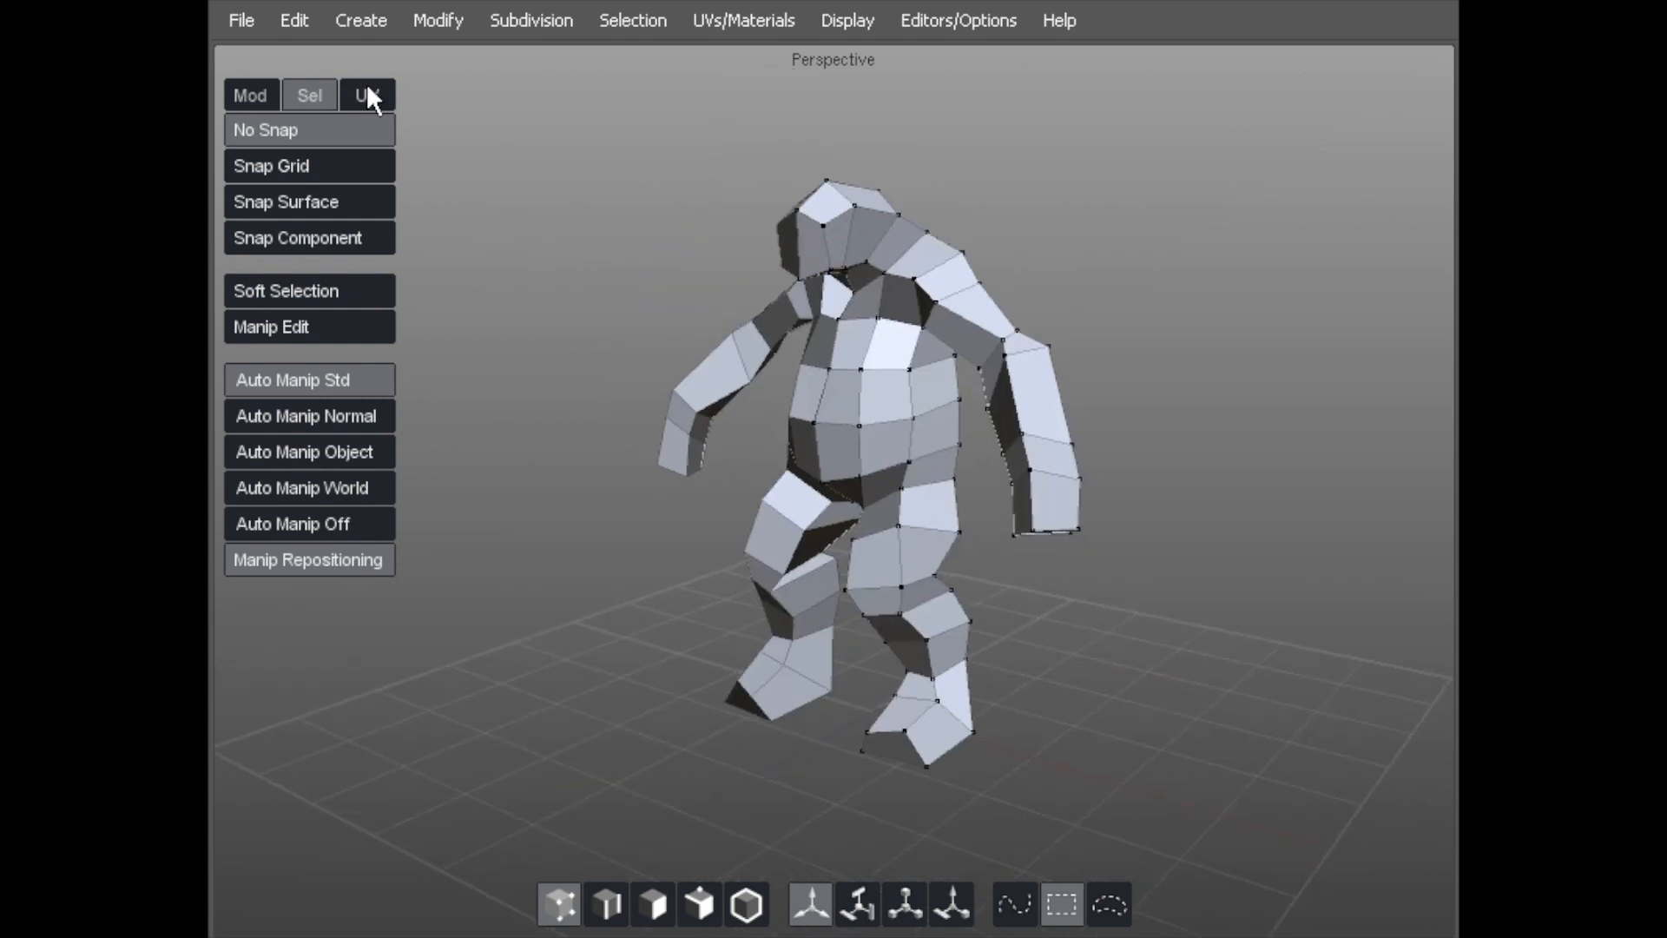
pyautogui.click(260, 292)
pyautogui.keyDown('alt'); pyautogui.moveTo(779, 599); pyautogui.dragTo(745, 557); pyautogui.keyUp('alt')
pyautogui.click(898, 728)
pyautogui.keyDown('alt'); pyautogui.moveTo(895, 599); pyautogui.dragTo(948, 583, button='right'); pyautogui.keyUp('alt')
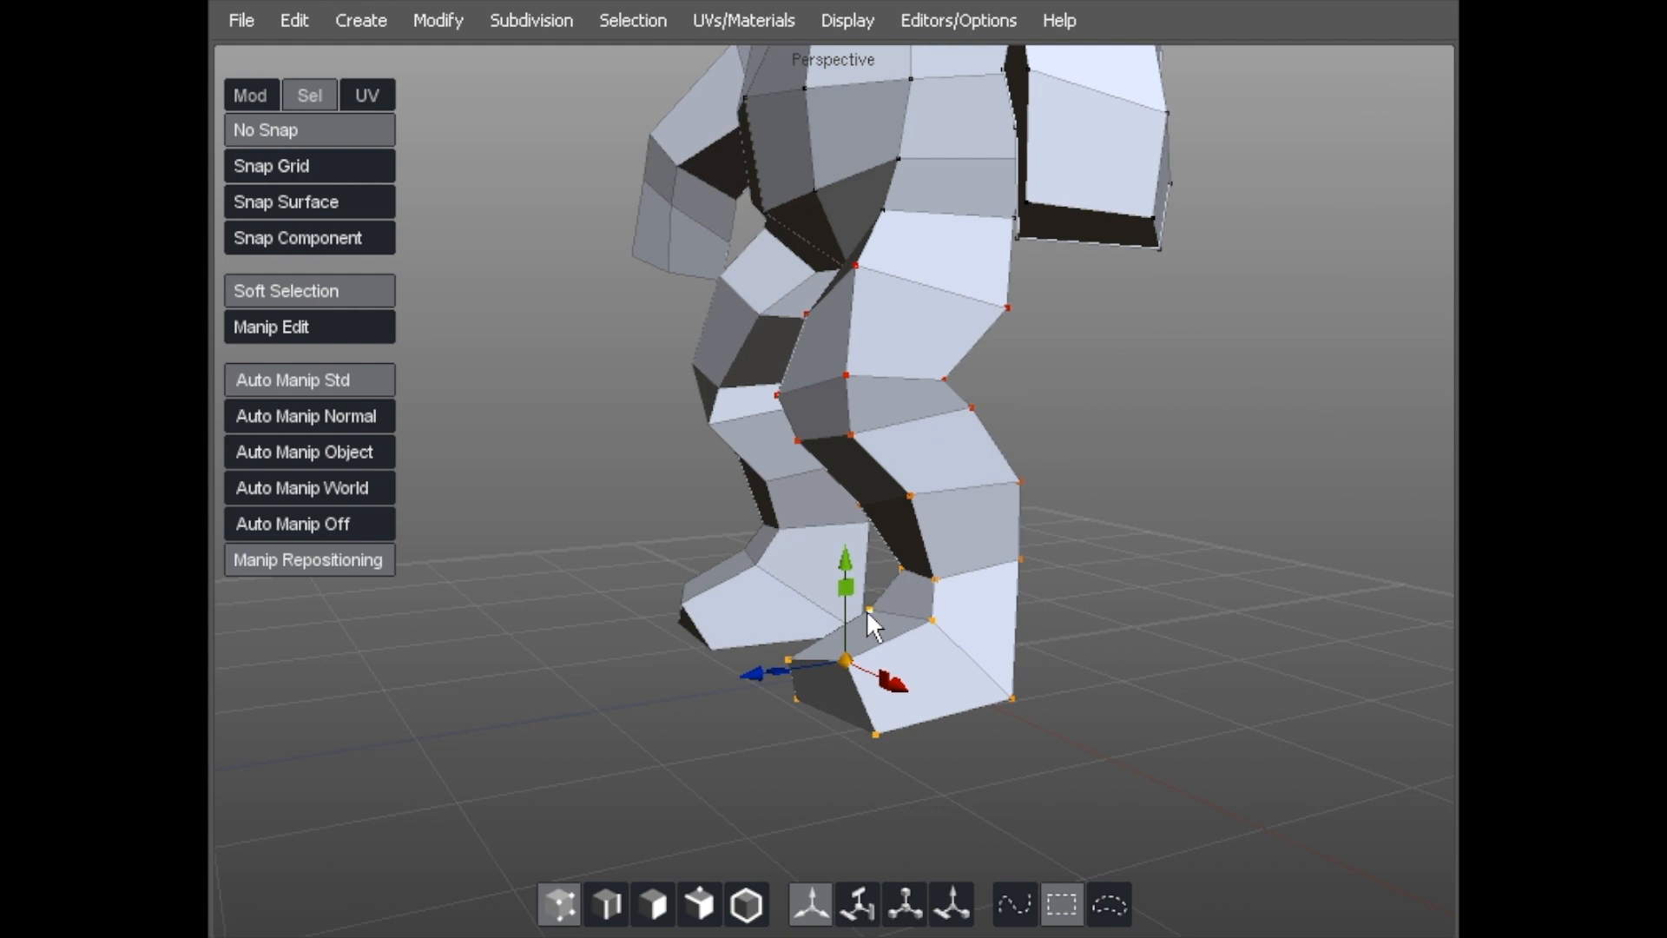
pyautogui.moveTo(867, 612); pyautogui.dragTo(763, 565, button='middle')
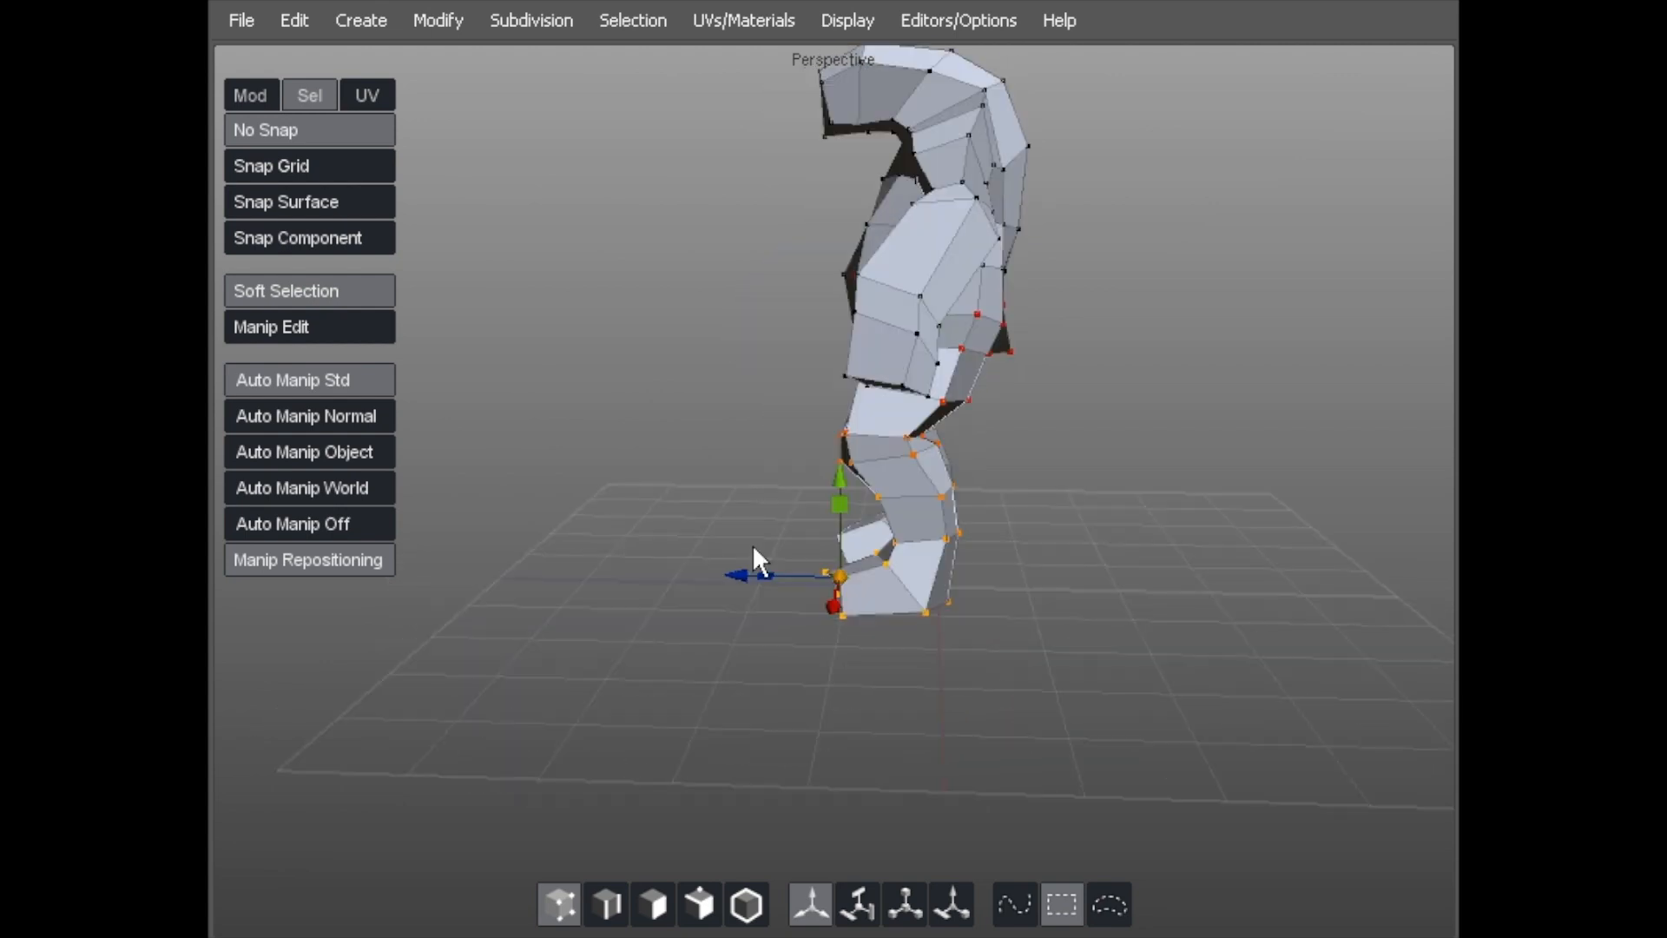
pyautogui.moveTo(734, 574); pyautogui.dragTo(791, 570)
# Shift the foot slightly inward toward the body with the soft falloff and turn soft selection off.
pyautogui.moveTo(790, 574); pyautogui.dragTo(619, 513, button='middle')
pyautogui.scroll(3, 661, 456)
pyautogui.moveTo(739, 637); pyautogui.dragTo(764, 632)
pyautogui.moveTo(766, 578); pyautogui.dragTo(1078, 520, button='middle')
pyautogui.keyDown('alt'); pyautogui.moveTo(1247, 516); pyautogui.dragTo(698, 600); pyautogui.keyUp('alt')
pyautogui.scroll(-3, 1208, 498)
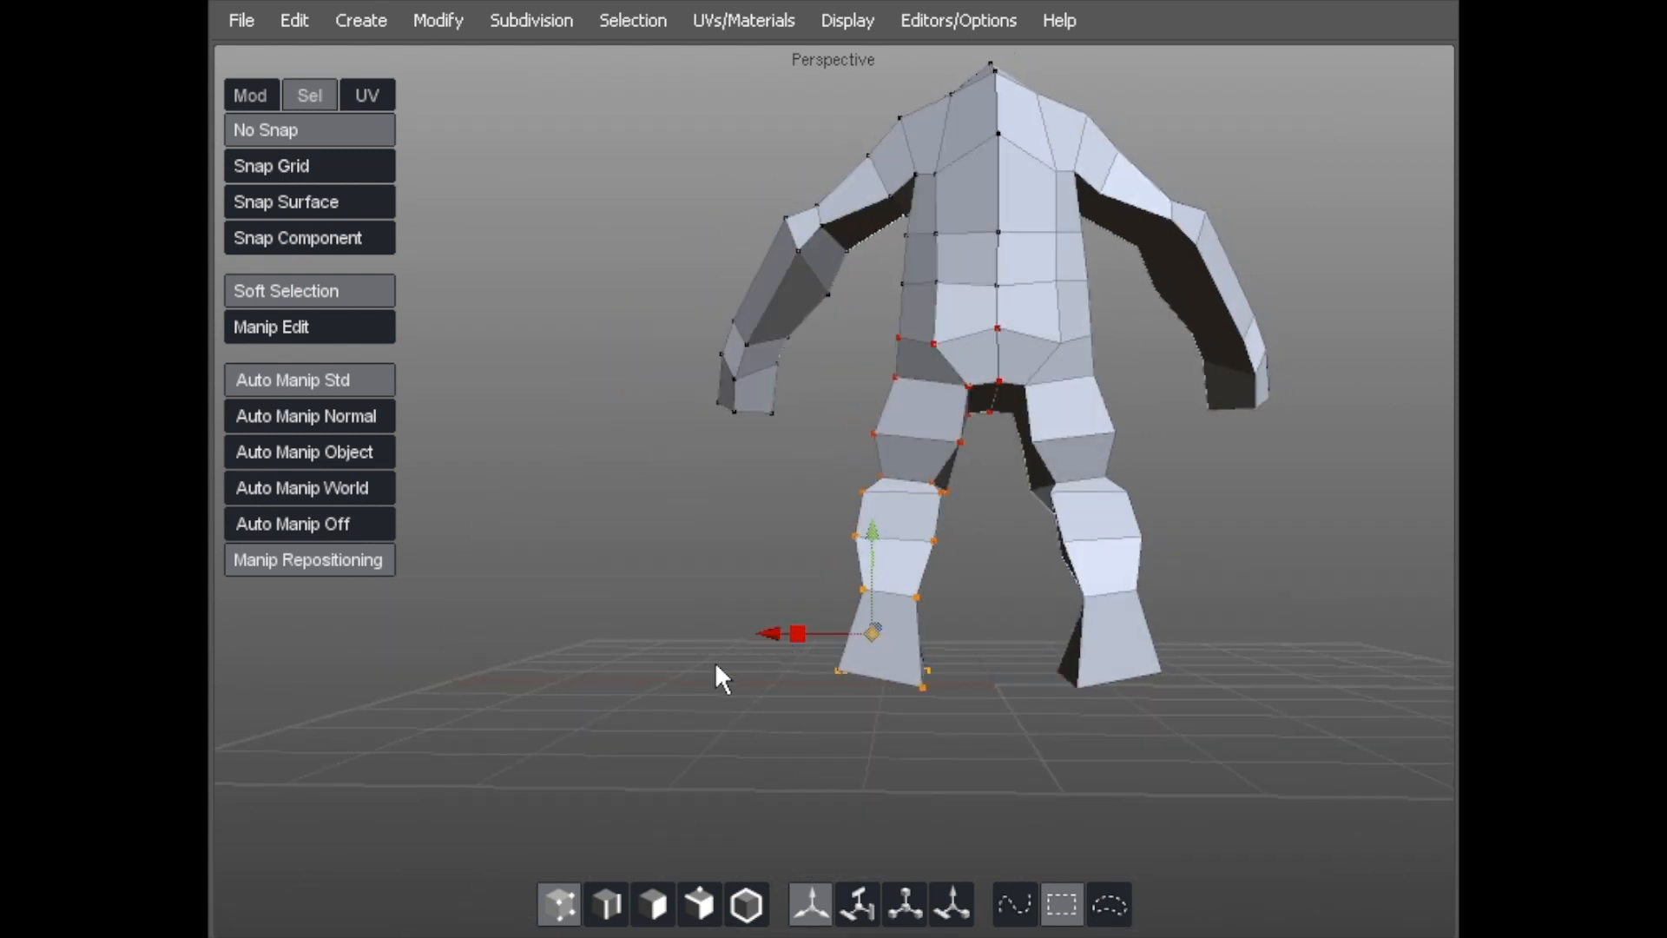
pyautogui.click(274, 288)
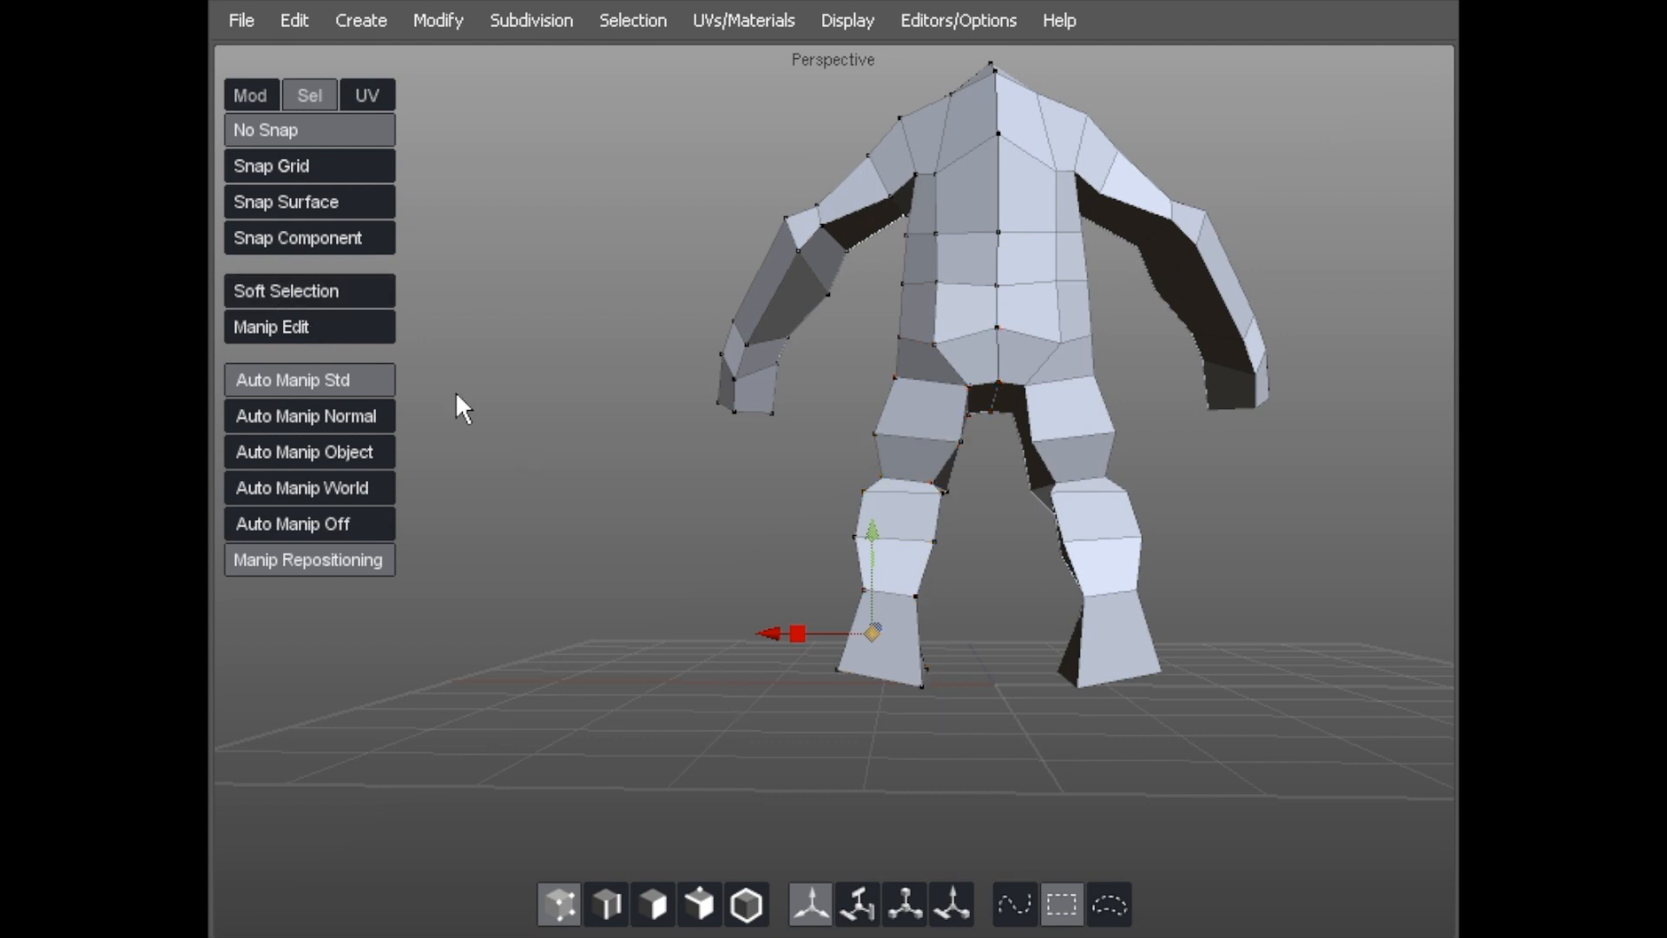
# Move the vertices of the sole one by one so the bottom of the foot lies level with the ground.
pyautogui.moveTo(914, 692); pyautogui.dragTo(906, 695, button='middle')
pyautogui.click(623, 554)
pyautogui.scroll(3, 841, 618)
pyautogui.scroll(3, 840, 618)
pyautogui.keyDown('alt'); pyautogui.moveTo(841, 619); pyautogui.dragTo(607, 302, button='middle'); pyautogui.keyUp('alt')
pyautogui.scroll(1, 607, 301)
pyautogui.moveTo(721, 537); pyautogui.dragTo(720, 526, button='middle')
pyautogui.moveTo(499, 512); pyautogui.dragTo(493, 569, button='middle')
pyautogui.moveTo(707, 556); pyautogui.dragTo(702, 580, button='middle')
pyautogui.moveTo(765, 552); pyautogui.dragTo(763, 568, button='middle')
pyautogui.scroll(-2, 540, 543)
pyautogui.keyDown('alt'); pyautogui.moveTo(540, 543); pyautogui.dragTo(1014, 527); pyautogui.keyUp('alt')
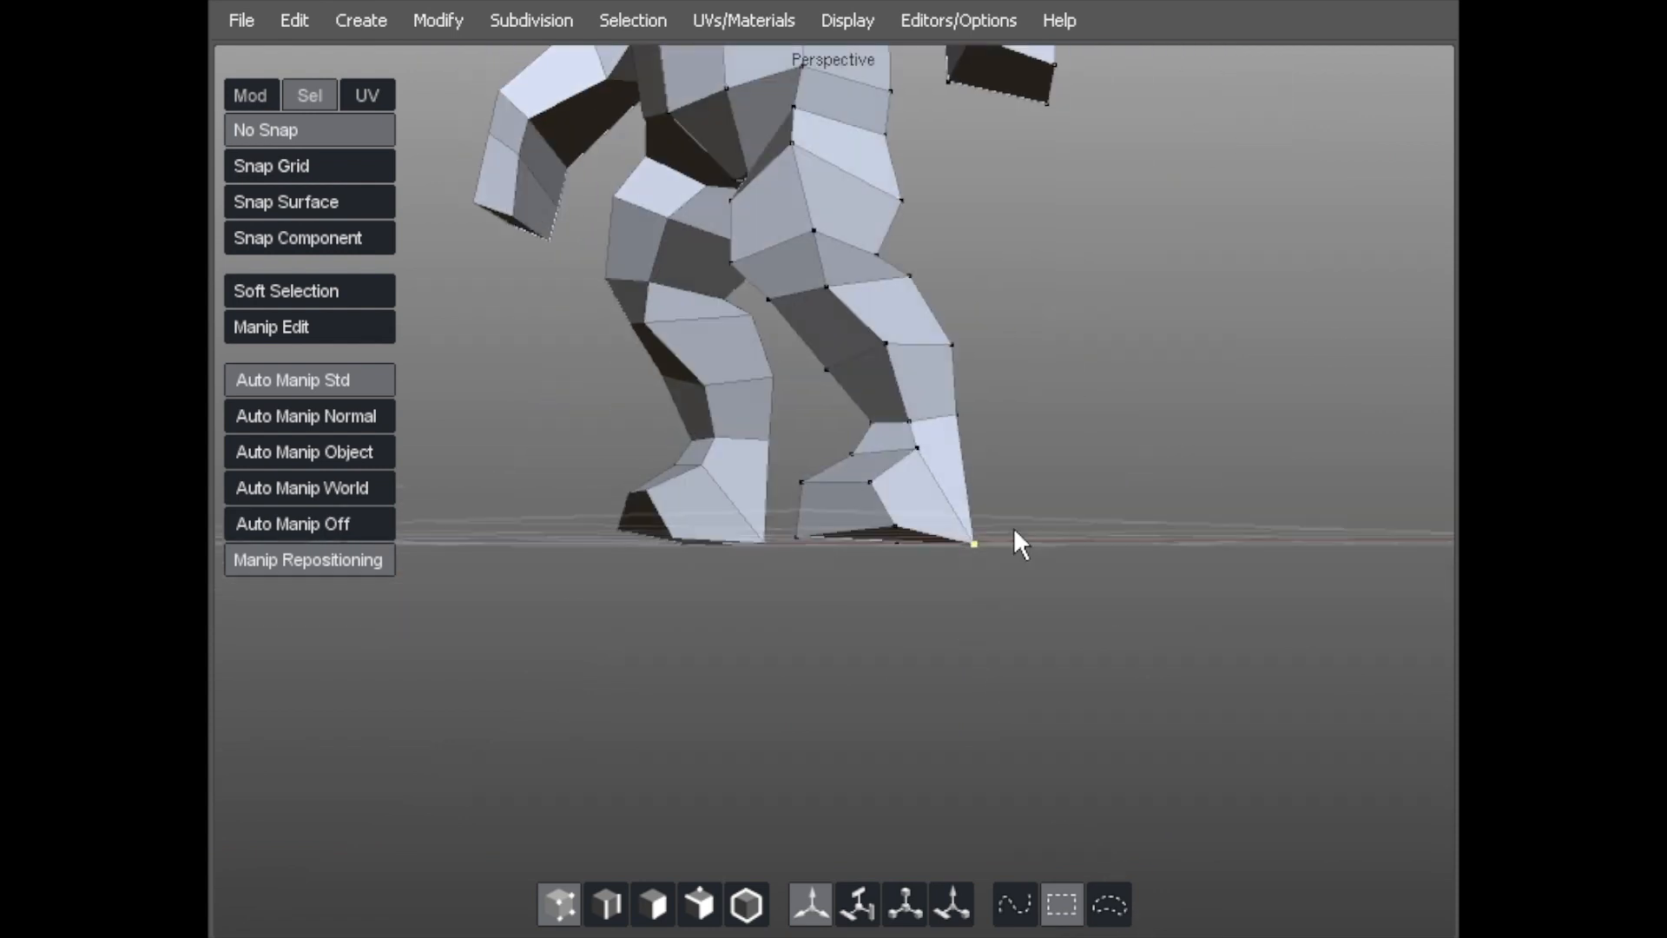
# Adjust the heel, instep and front vertices of the foot from the side and front to refine its shape.
pyautogui.scroll(1, 1013, 528)
pyautogui.moveTo(909, 556); pyautogui.dragTo(904, 570, button='middle')
pyautogui.keyDown('alt'); pyautogui.moveTo(779, 561); pyautogui.dragTo(733, 586); pyautogui.keyUp('alt')
pyautogui.moveTo(786, 539)
pyautogui.mouseDown(button='middle')
pyautogui.moveTo(752, 547)
pyautogui.moveTo(791, 534)
pyautogui.mouseUp(button='middle')
pyautogui.moveTo(812, 549); pyautogui.dragTo(825, 558, button='middle')
pyautogui.moveTo(824, 496)
pyautogui.mouseDown(button='middle')
pyautogui.moveTo(803, 485)
pyautogui.moveTo(825, 475)
pyautogui.mouseUp(button='middle')
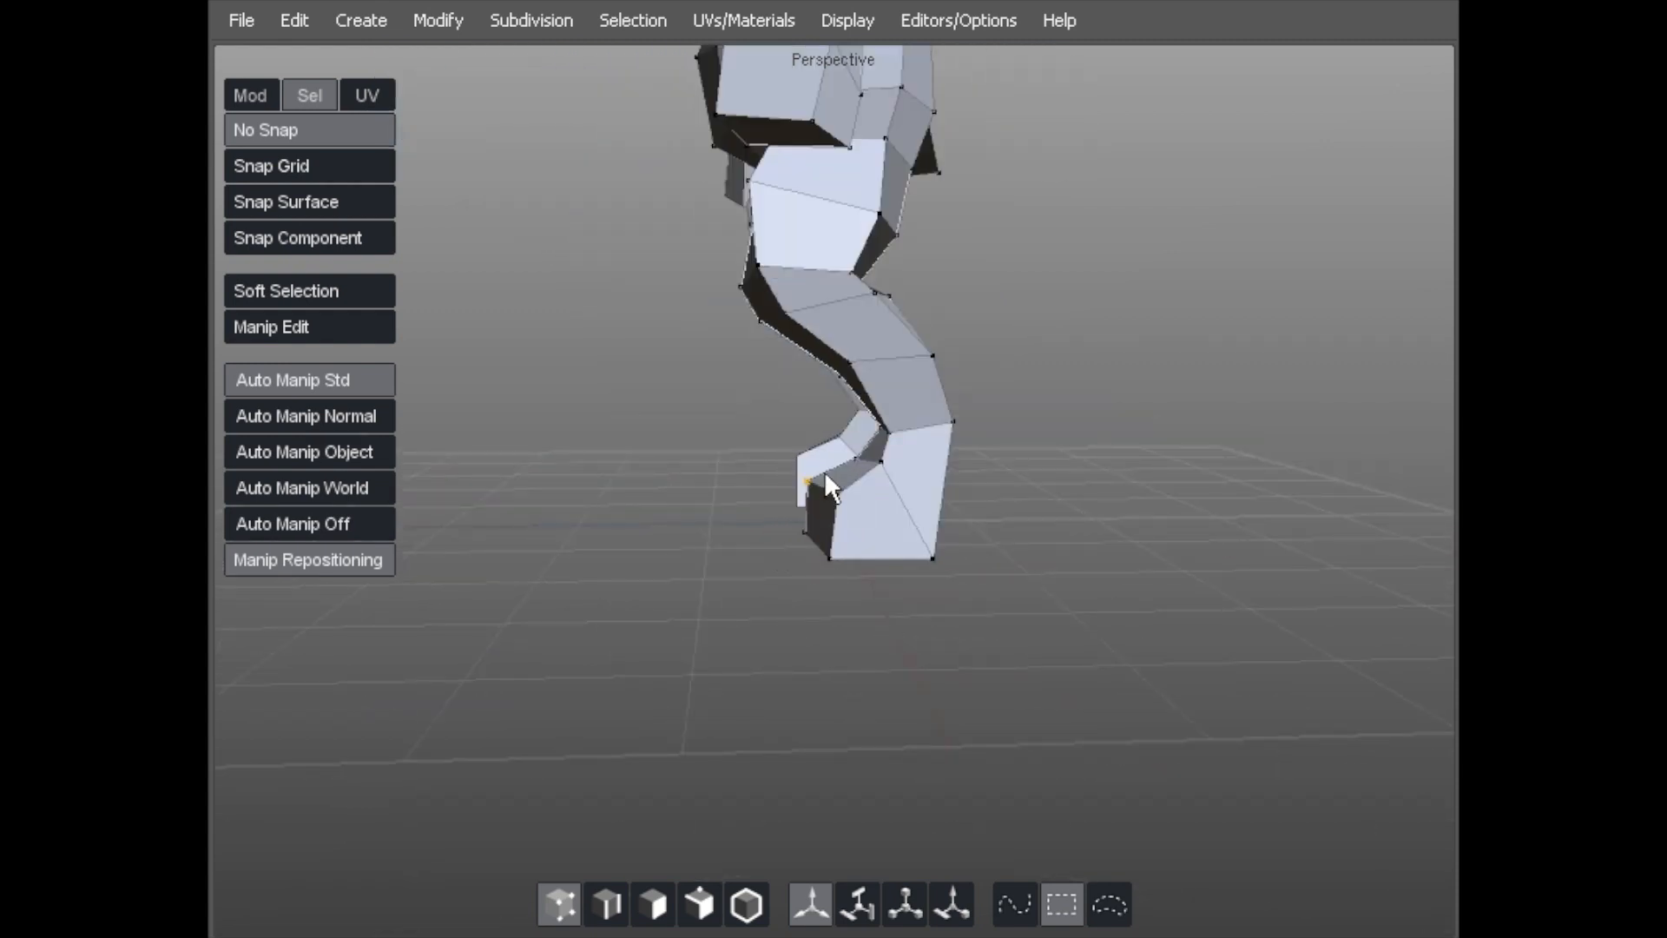
pyautogui.keyDown('alt'); pyautogui.moveTo(800, 550); pyautogui.dragTo(1039, 425); pyautogui.keyUp('alt')
pyautogui.moveTo(1012, 564); pyautogui.dragTo(1029, 552, button='middle')
pyautogui.moveTo(974, 472); pyautogui.dragTo(985, 464, button='middle')
pyautogui.moveTo(859, 448); pyautogui.dragTo(829, 453, button='middle')
# Select the front face of the foot and extrude it forward to form a toe section.
pyautogui.keyDown('alt'); pyautogui.moveTo(889, 524); pyautogui.dragTo(679, 451, button='right'); pyautogui.keyUp('alt')
pyautogui.keyDown('alt'); pyautogui.moveTo(679, 451); pyautogui.dragTo(608, 342); pyautogui.keyUp('alt')
pyautogui.keyDown('alt'); pyautogui.moveTo(608, 342); pyautogui.dragTo(811, 351, button='right'); pyautogui.keyUp('alt')
pyautogui.keyDown('alt'); pyautogui.moveTo(814, 353); pyautogui.dragTo(623, 369); pyautogui.keyUp('alt')
pyautogui.keyDown('alt'); pyautogui.moveTo(726, 396); pyautogui.dragTo(972, 488); pyautogui.keyUp('alt')
pyautogui.keyDown('alt'); pyautogui.moveTo(972, 488); pyautogui.dragTo(1009, 485, button='right'); pyautogui.keyUp('alt')
pyautogui.keyDown('alt'); pyautogui.moveTo(1009, 484); pyautogui.dragTo(717, 513); pyautogui.keyUp('alt')
pyautogui.click(818, 535)
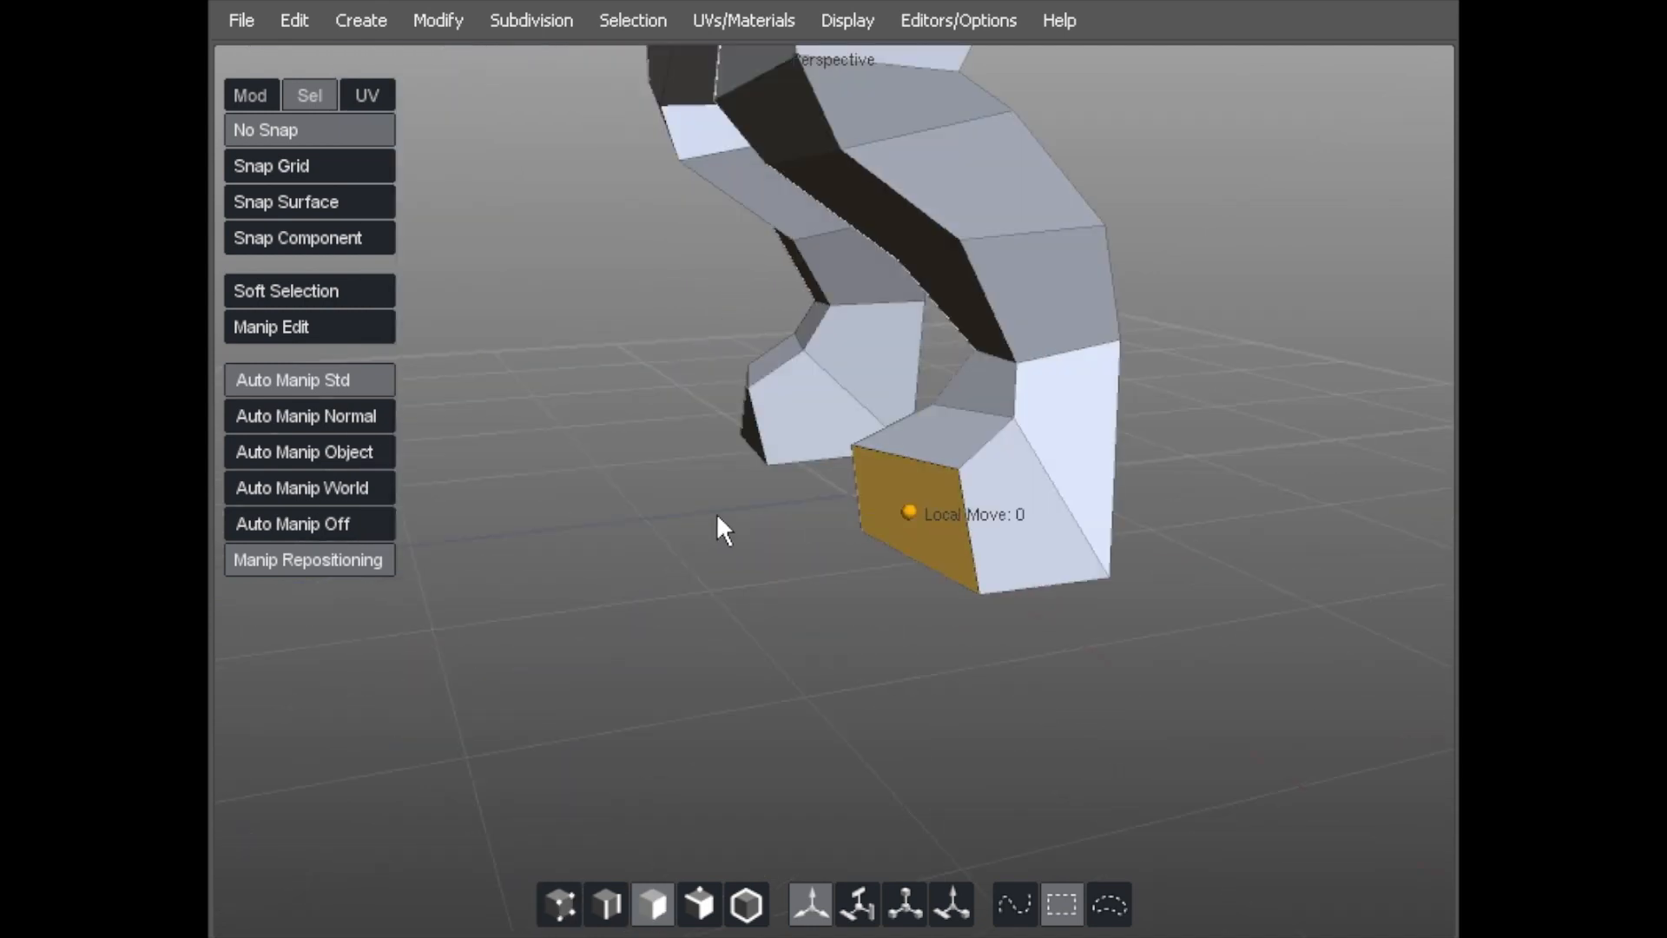
pyautogui.moveTo(889, 516); pyautogui.dragTo(750, 532)
pyautogui.press('r')
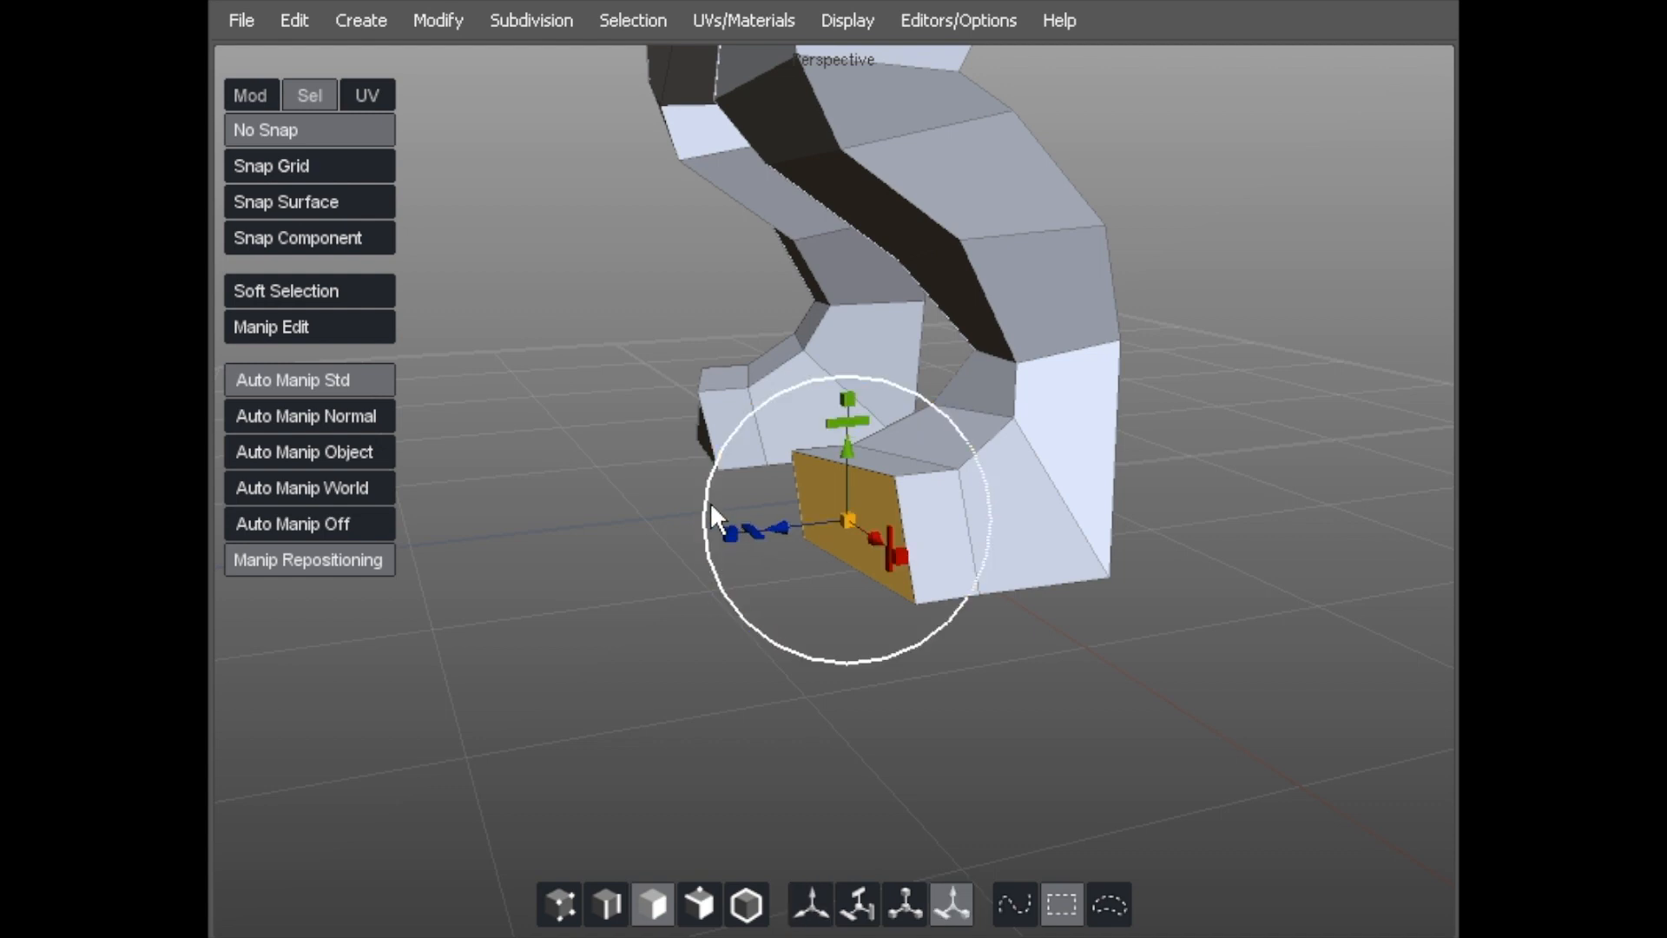
# Lower and pull in the outer top vertex of the toe section to taper the front of the foot.
pyautogui.press('1')
pyautogui.moveTo(680, 492); pyautogui.dragTo(874, 462, button='middle')
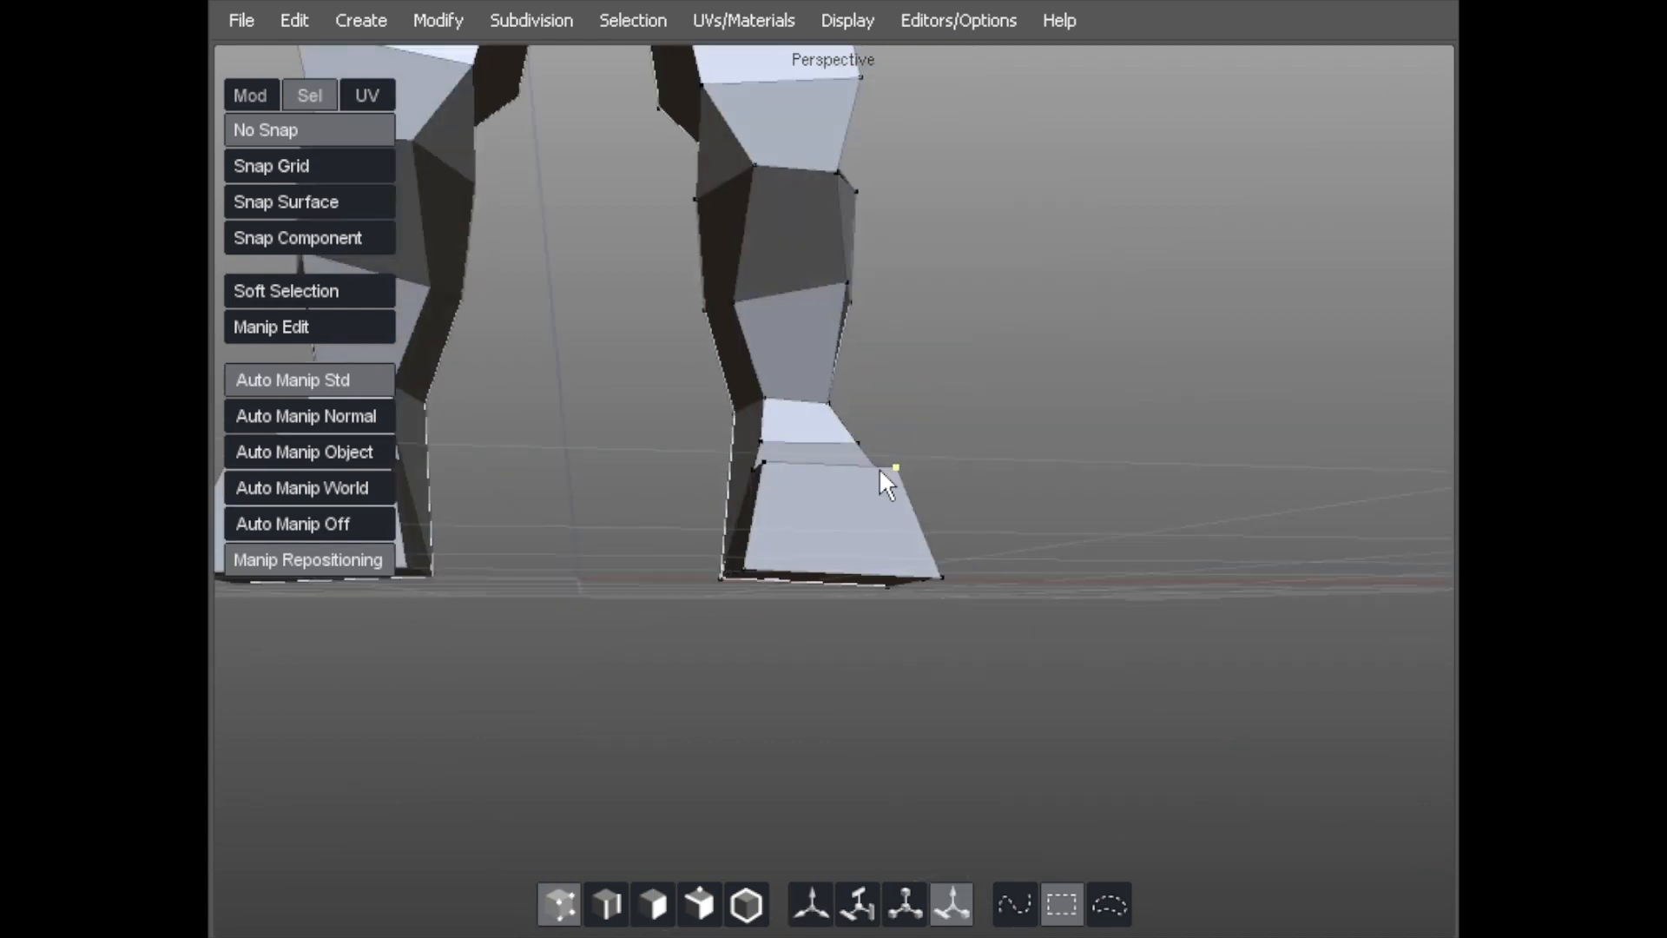
pyautogui.moveTo(895, 469); pyautogui.dragTo(799, 507)
pyautogui.scroll(-3, 650, 511)
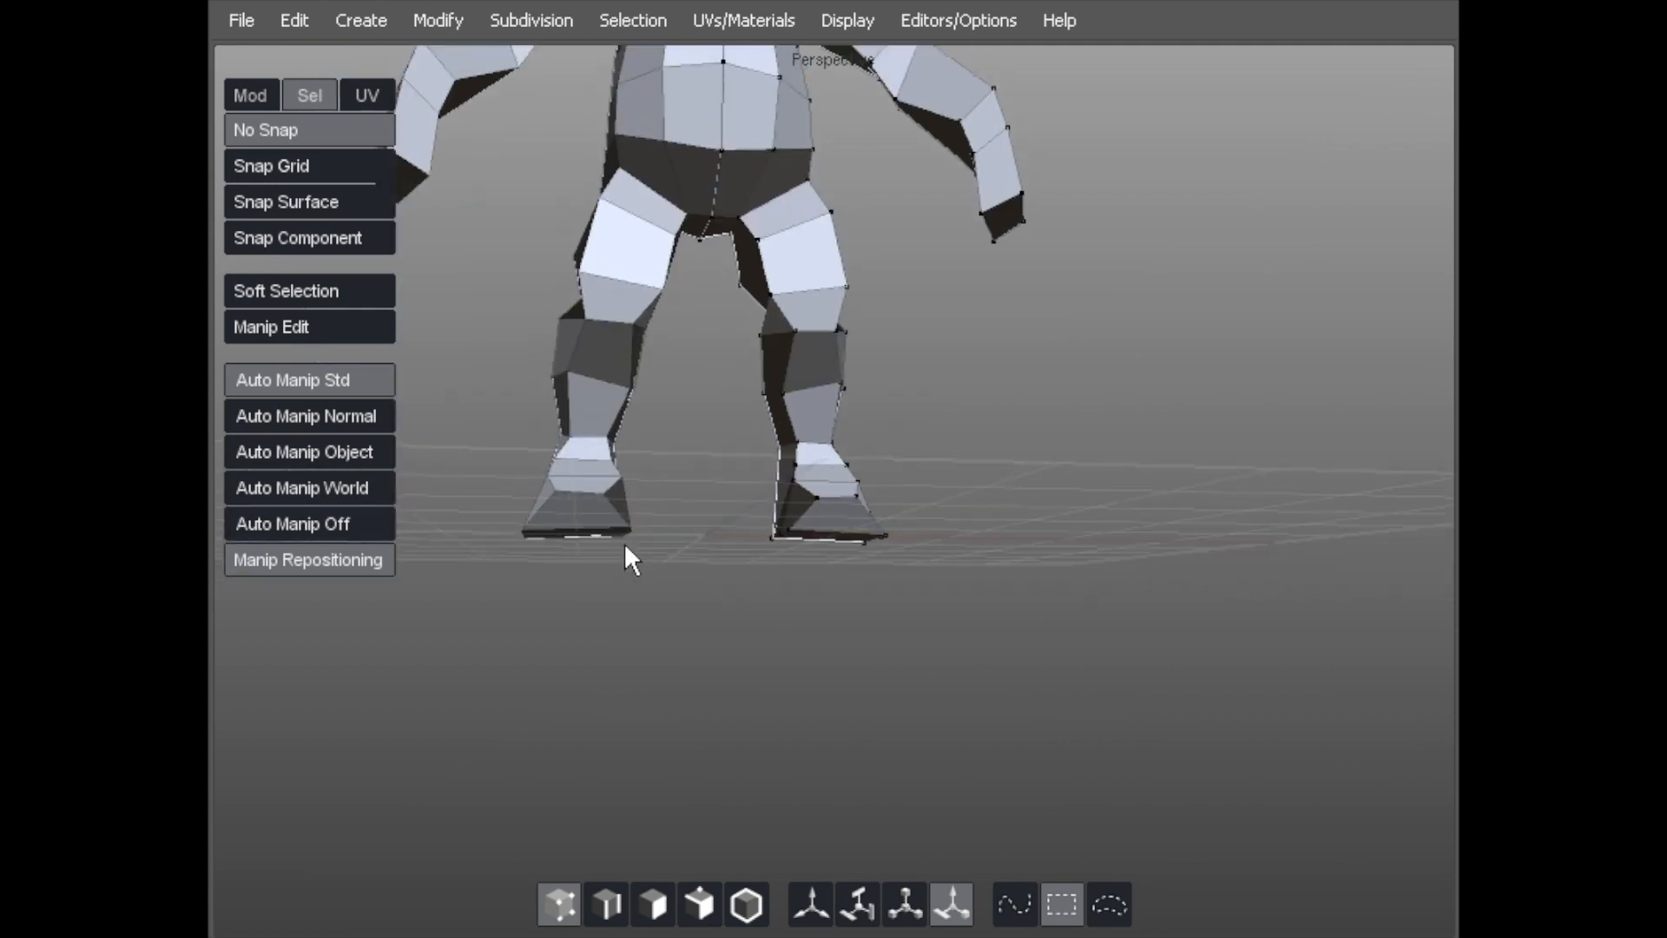
pyautogui.moveTo(650, 512); pyautogui.dragTo(612, 553, button='middle')
pyautogui.scroll(3, 642, 556)
pyautogui.moveTo(732, 563); pyautogui.dragTo(632, 560, button='middle')
# Nudge the remaining toe and side vertices of the foot inward to round off its outline.
pyautogui.moveTo(632, 560); pyautogui.dragTo(653, 547)
pyautogui.moveTo(717, 595); pyautogui.dragTo(700, 599)
pyautogui.moveTo(745, 707); pyautogui.dragTo(724, 703)
pyautogui.moveTo(623, 611); pyautogui.dragTo(613, 613)
pyautogui.moveTo(798, 544); pyautogui.dragTo(760, 520)
pyautogui.moveTo(876, 482); pyautogui.dragTo(869, 480)
pyautogui.scroll(-1, 886, 484)
# Select the vertical edges at the back of the heel and split them with a horizontal edge across the heel.
pyautogui.moveTo(890, 499); pyautogui.dragTo(950, 434, button='middle')
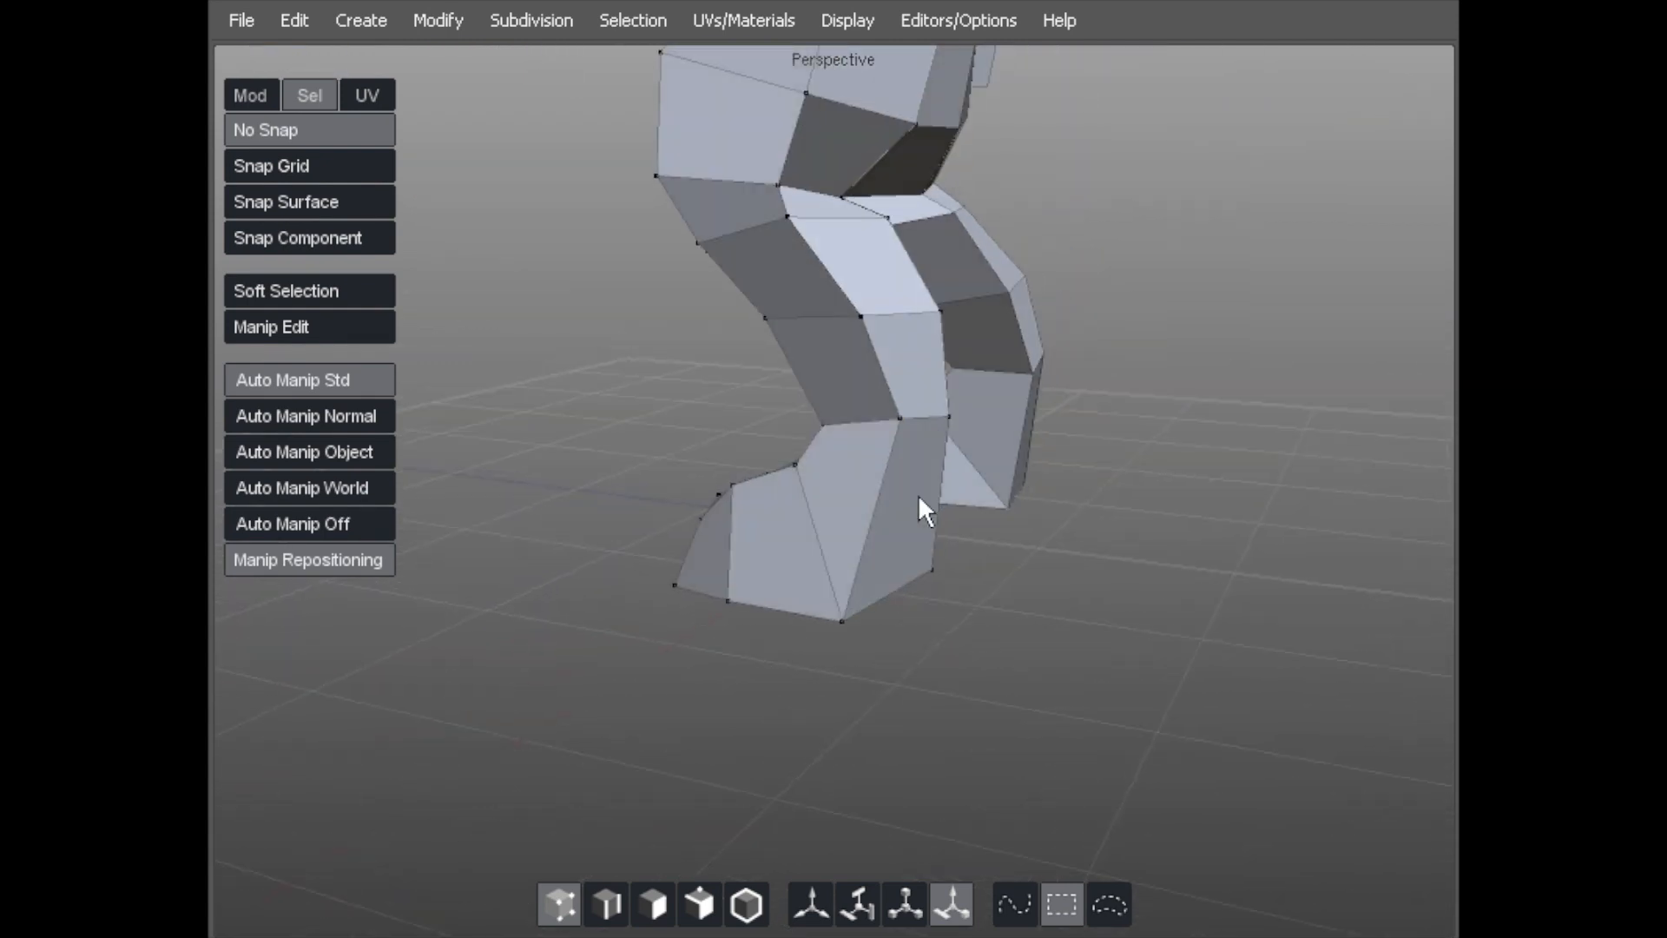
pyautogui.moveTo(919, 493); pyautogui.dragTo(919, 497, button='middle')
pyautogui.press('2')
pyautogui.click(890, 486)
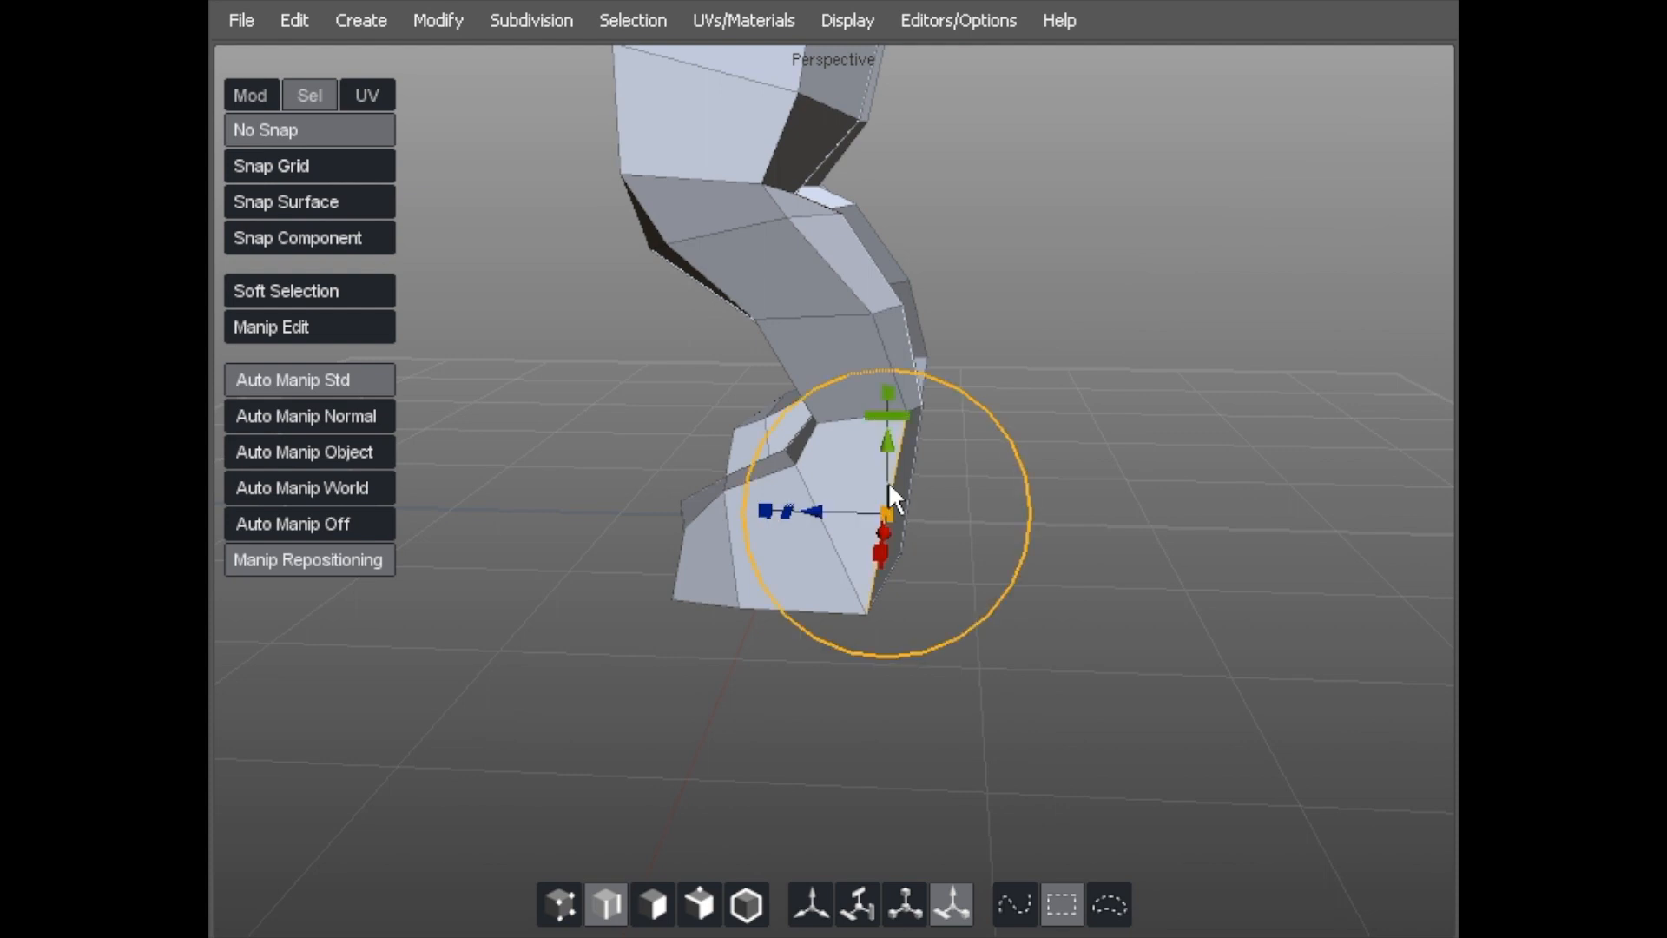
pyautogui.moveTo(877, 477); pyautogui.dragTo(1012, 426, button='middle')
pyautogui.press('w')
pyautogui.click(945, 474)
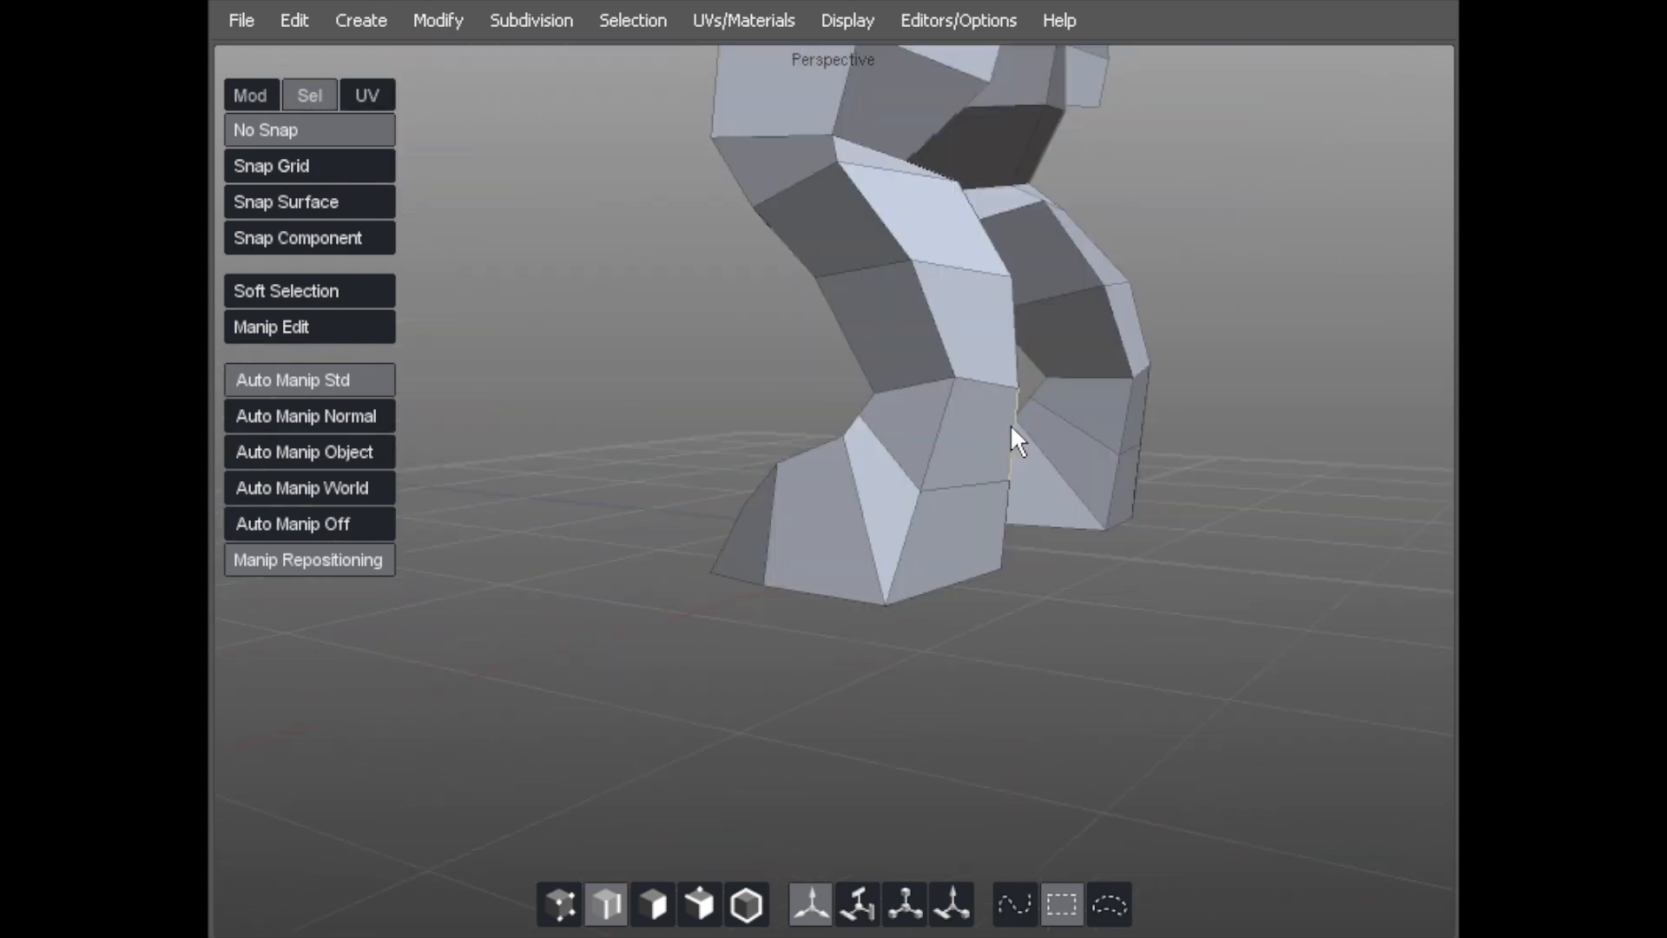
# Extrude the upper face at the back of the heel outward and adjust the position of its end face.
pyautogui.press('d')
pyautogui.click(979, 424)
pyautogui.scroll(2, 877, 388)
pyautogui.moveTo(877, 387); pyautogui.dragTo(752, 501, button='middle')
pyautogui.press('r')
pyautogui.press('w')
pyautogui.moveTo(532, 588); pyautogui.dragTo(748, 538, button='middle')
pyautogui.moveTo(744, 527); pyautogui.dragTo(828, 511)
# Scale the end face of the heel extrusion narrower sideways and clear the selection.
pyautogui.press('r')
pyautogui.moveTo(826, 508); pyautogui.dragTo(719, 471, button='middle')
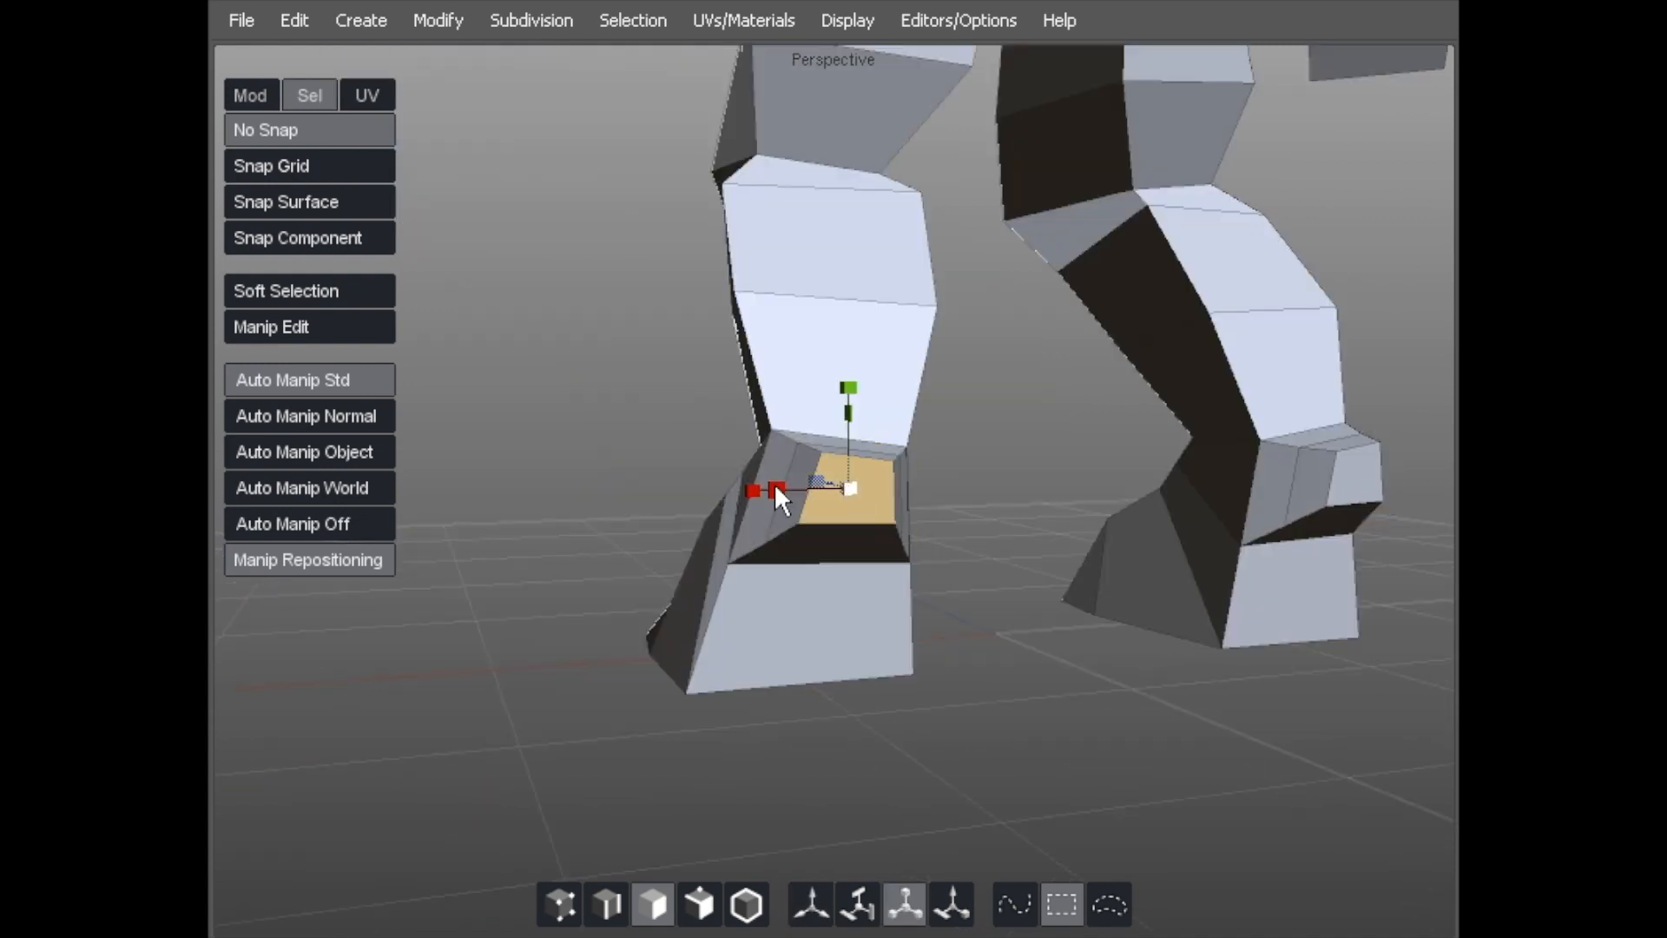
pyautogui.moveTo(752, 486); pyautogui.dragTo(764, 487)
pyautogui.click(483, 367)
# Examine the whole figure and the new heel shape from the back, side and three-quarter views.
pyautogui.scroll(-3, 822, 391)
pyautogui.moveTo(822, 391); pyautogui.dragTo(1180, 377, button='middle')
pyautogui.scroll(-5, 858, 403)
pyautogui.moveTo(858, 403); pyautogui.dragTo(364, 403, button='middle')
pyautogui.scroll(2, 1112, 402)
pyautogui.scroll(2, 711, 304)
pyautogui.moveTo(711, 305); pyautogui.dragTo(697, 438, button='middle')
pyautogui.scroll(4, 803, 482)
pyautogui.moveTo(802, 482); pyautogui.dragTo(547, 443, button='middle')
pyautogui.scroll(2, 637, 420)
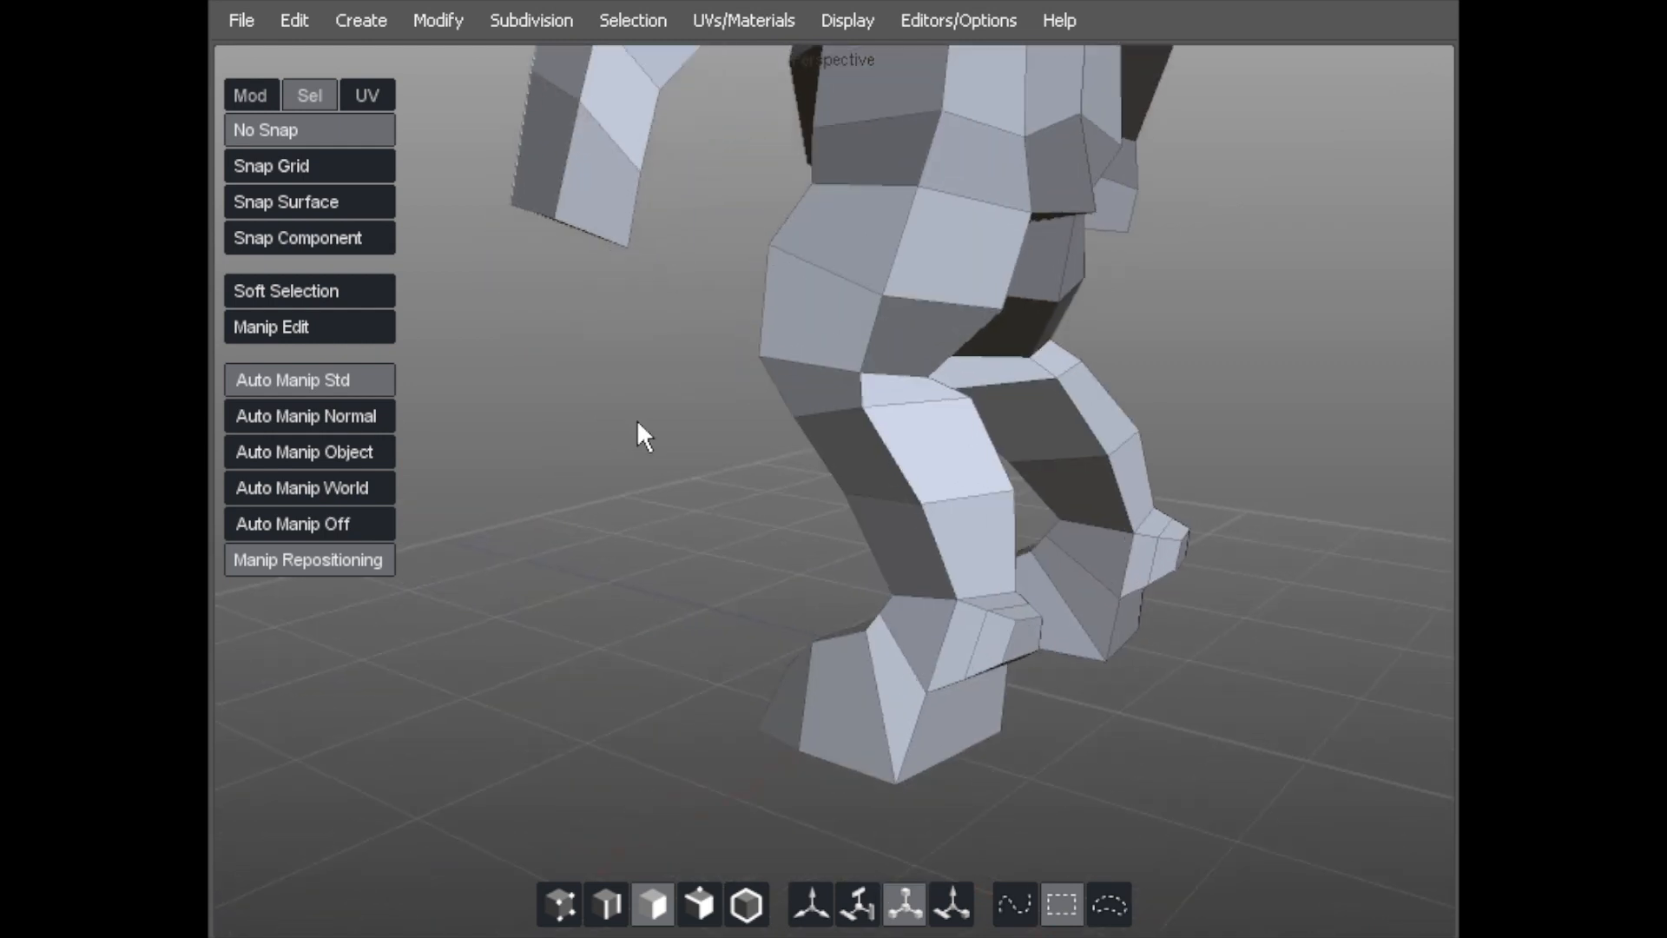
# Raise the vertex at the back of the ankle just above the heel extrusion.
pyautogui.press('a')
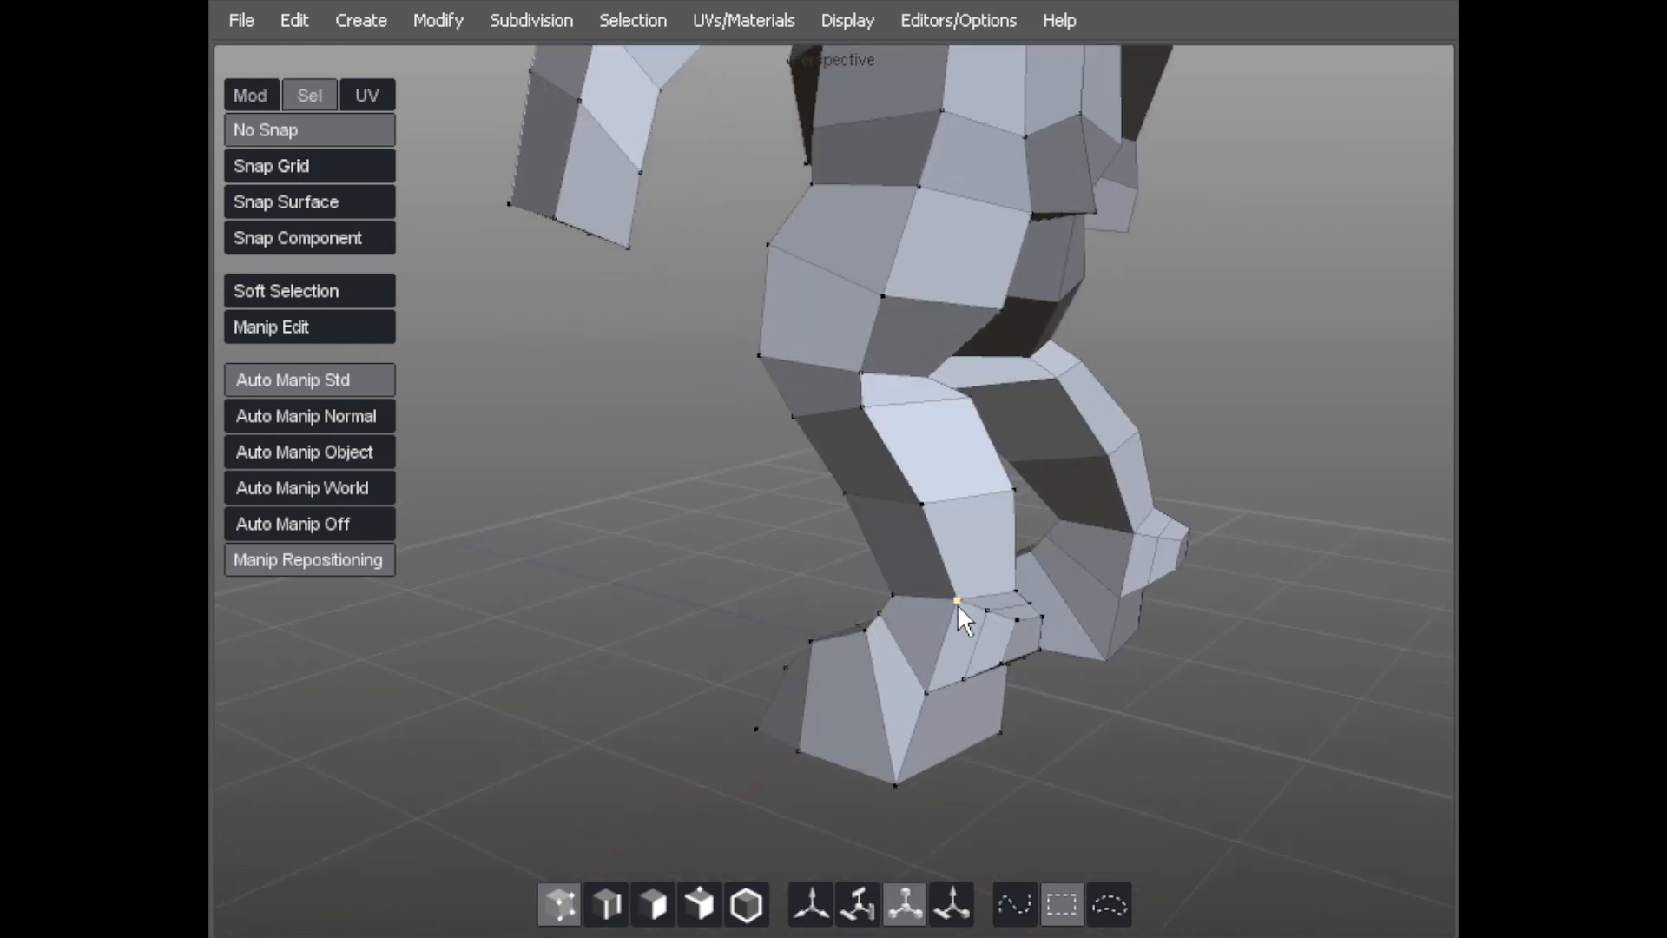
pyautogui.press('w')
pyautogui.moveTo(946, 601); pyautogui.dragTo(959, 578)
pyautogui.scroll(-4, 1004, 559)
# Move the chest vertices below the neck and undo the last two changes.
pyautogui.moveTo(1005, 596); pyautogui.dragTo(850, 441, button='middle')
pyautogui.moveTo(759, 333); pyautogui.dragTo(808, 353)
pyautogui.moveTo(774, 350); pyautogui.dragTo(788, 281, button='middle')
pyautogui.moveTo(844, 336); pyautogui.dragTo(799, 367, button='middle')
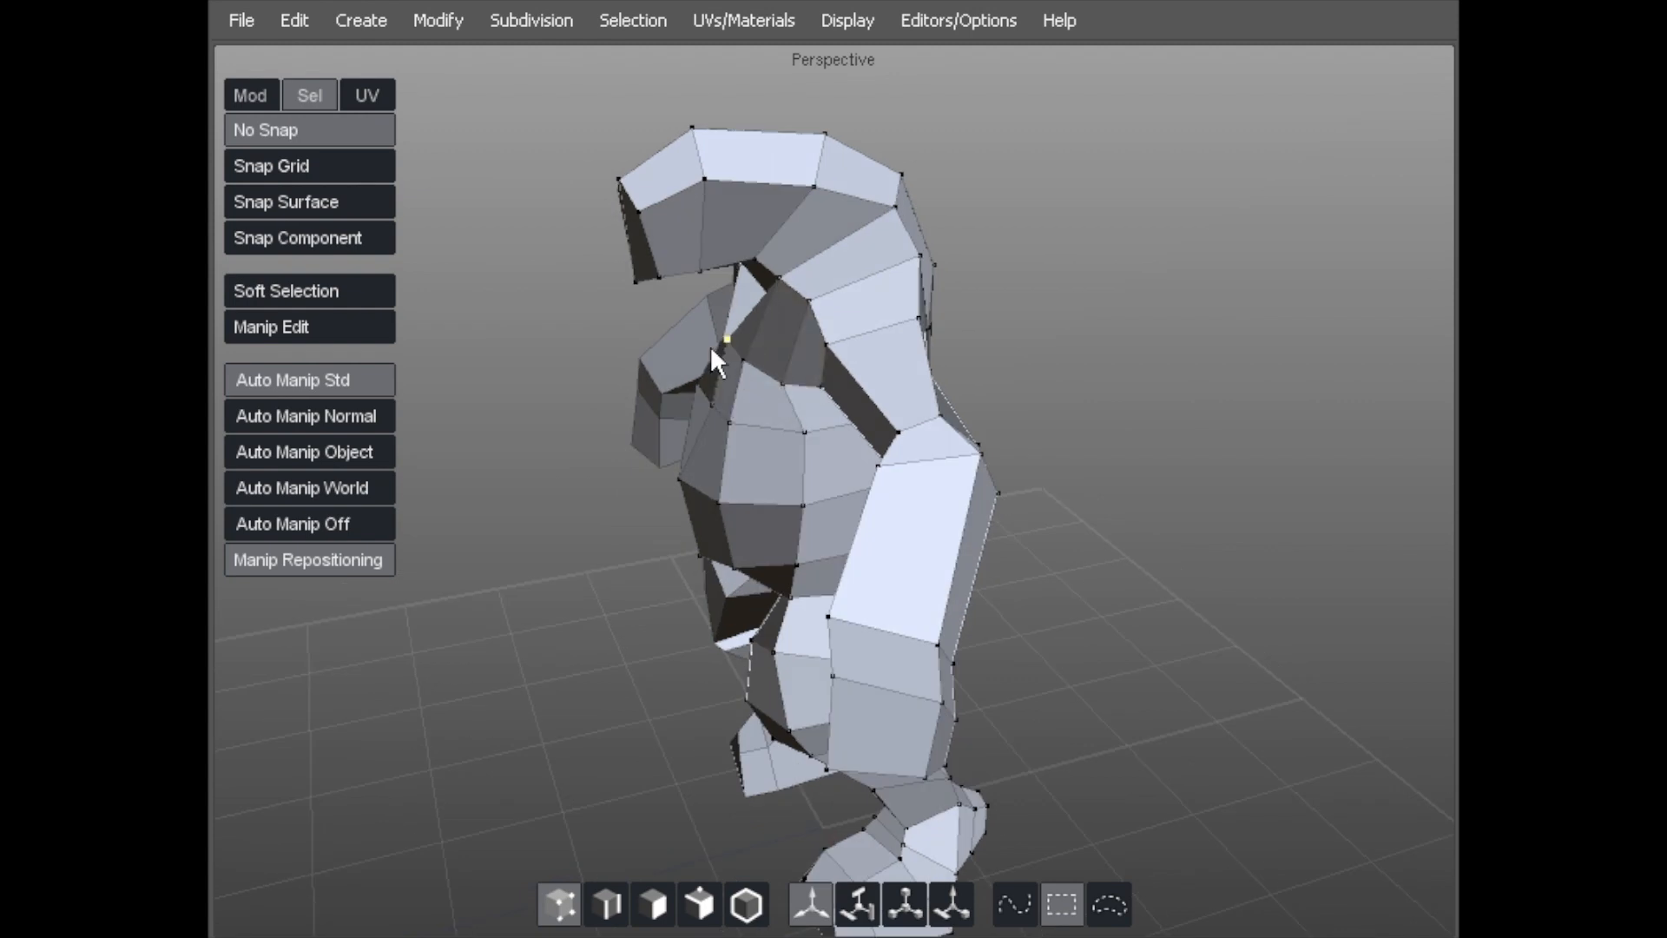
pyautogui.moveTo(731, 346); pyautogui.dragTo(752, 301, button='middle')
pyautogui.hotkey('ctrl', 'z')
pyautogui.hotkey('ctrl', 'z')
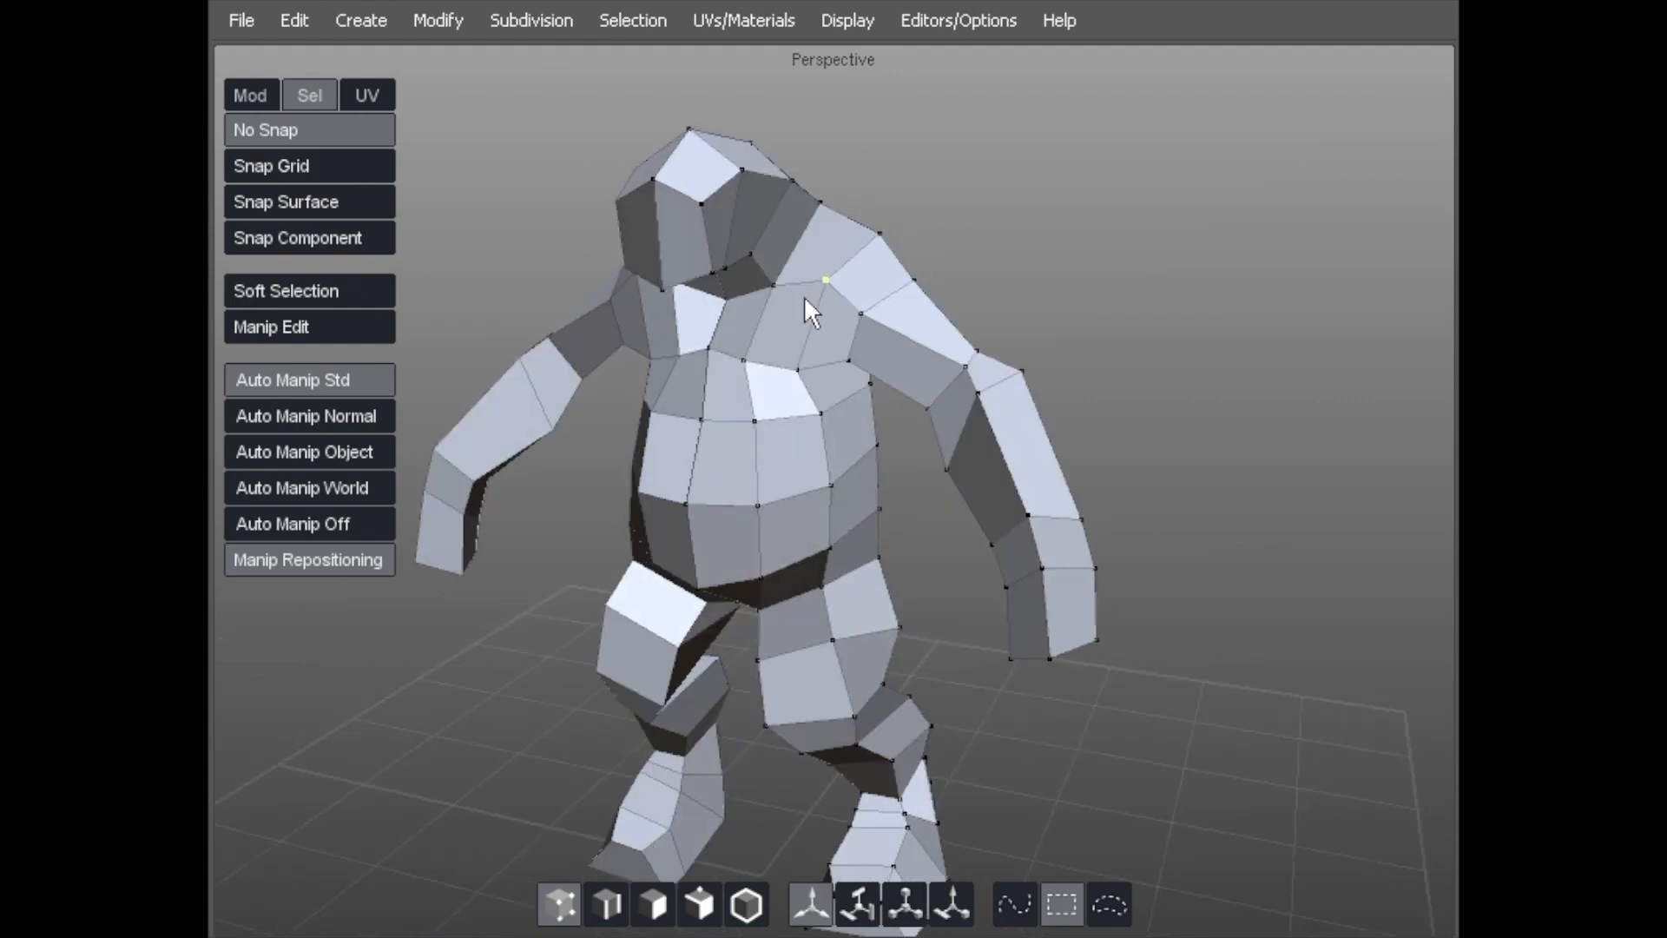
# Move the vertices beside the armpit and on the shoulder to build up the chest muscle.
pyautogui.moveTo(859, 363); pyautogui.dragTo(857, 345)
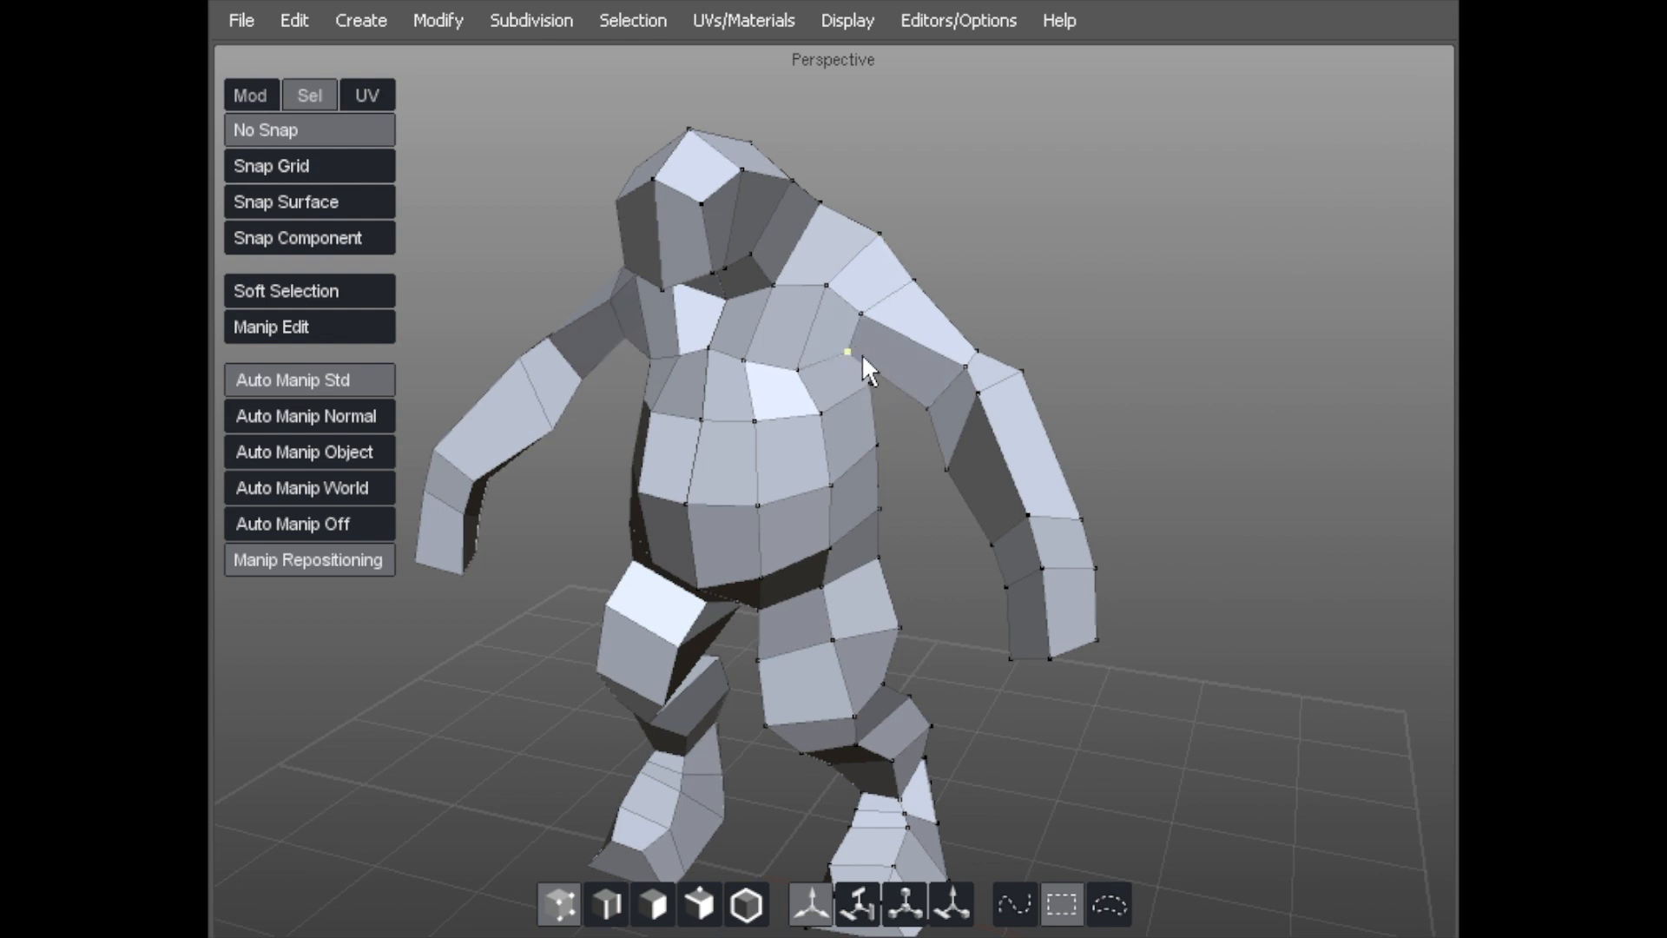
pyautogui.moveTo(868, 383); pyautogui.dragTo(859, 437, button='middle')
pyautogui.moveTo(841, 346); pyautogui.dragTo(893, 338)
pyautogui.moveTo(894, 339); pyautogui.dragTo(881, 231, button='middle')
pyautogui.moveTo(894, 212); pyautogui.dragTo(872, 149)
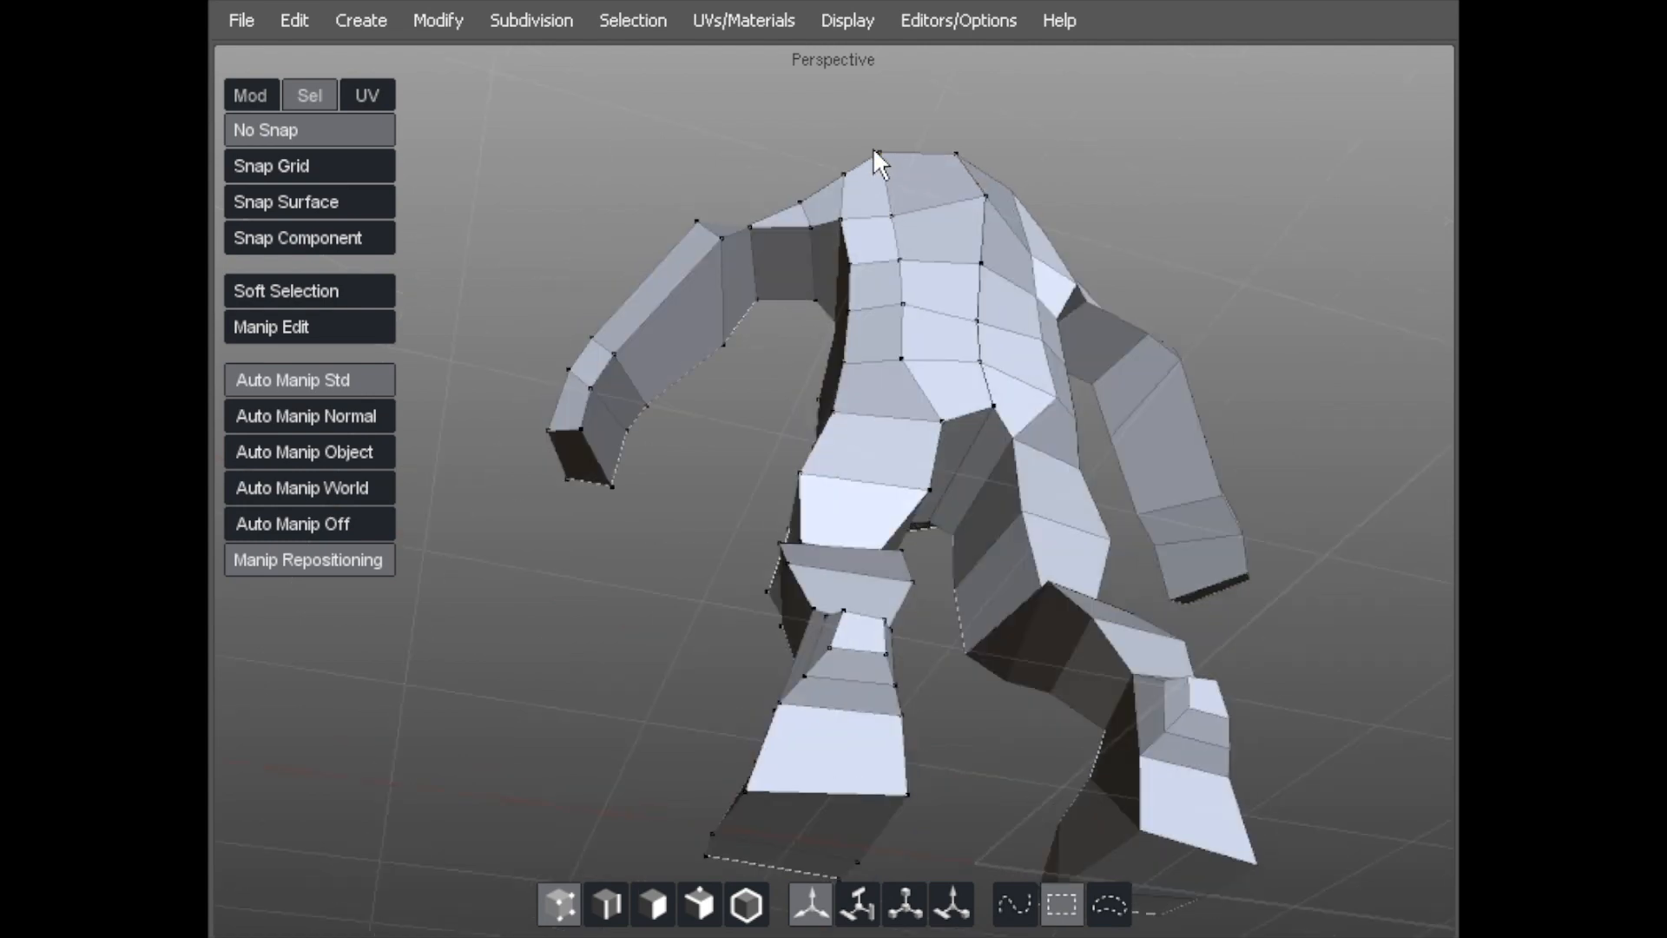
# Reposition the vertices along the side and back of the torso and nudge one at the wrist.
pyautogui.moveTo(914, 366); pyautogui.dragTo(920, 411, button='middle')
pyautogui.moveTo(920, 413); pyautogui.dragTo(948, 413)
pyautogui.moveTo(912, 356); pyautogui.dragTo(867, 356)
pyautogui.moveTo(867, 357); pyautogui.dragTo(770, 327, button='middle')
pyautogui.moveTo(1052, 301); pyautogui.dragTo(835, 452, button='middle')
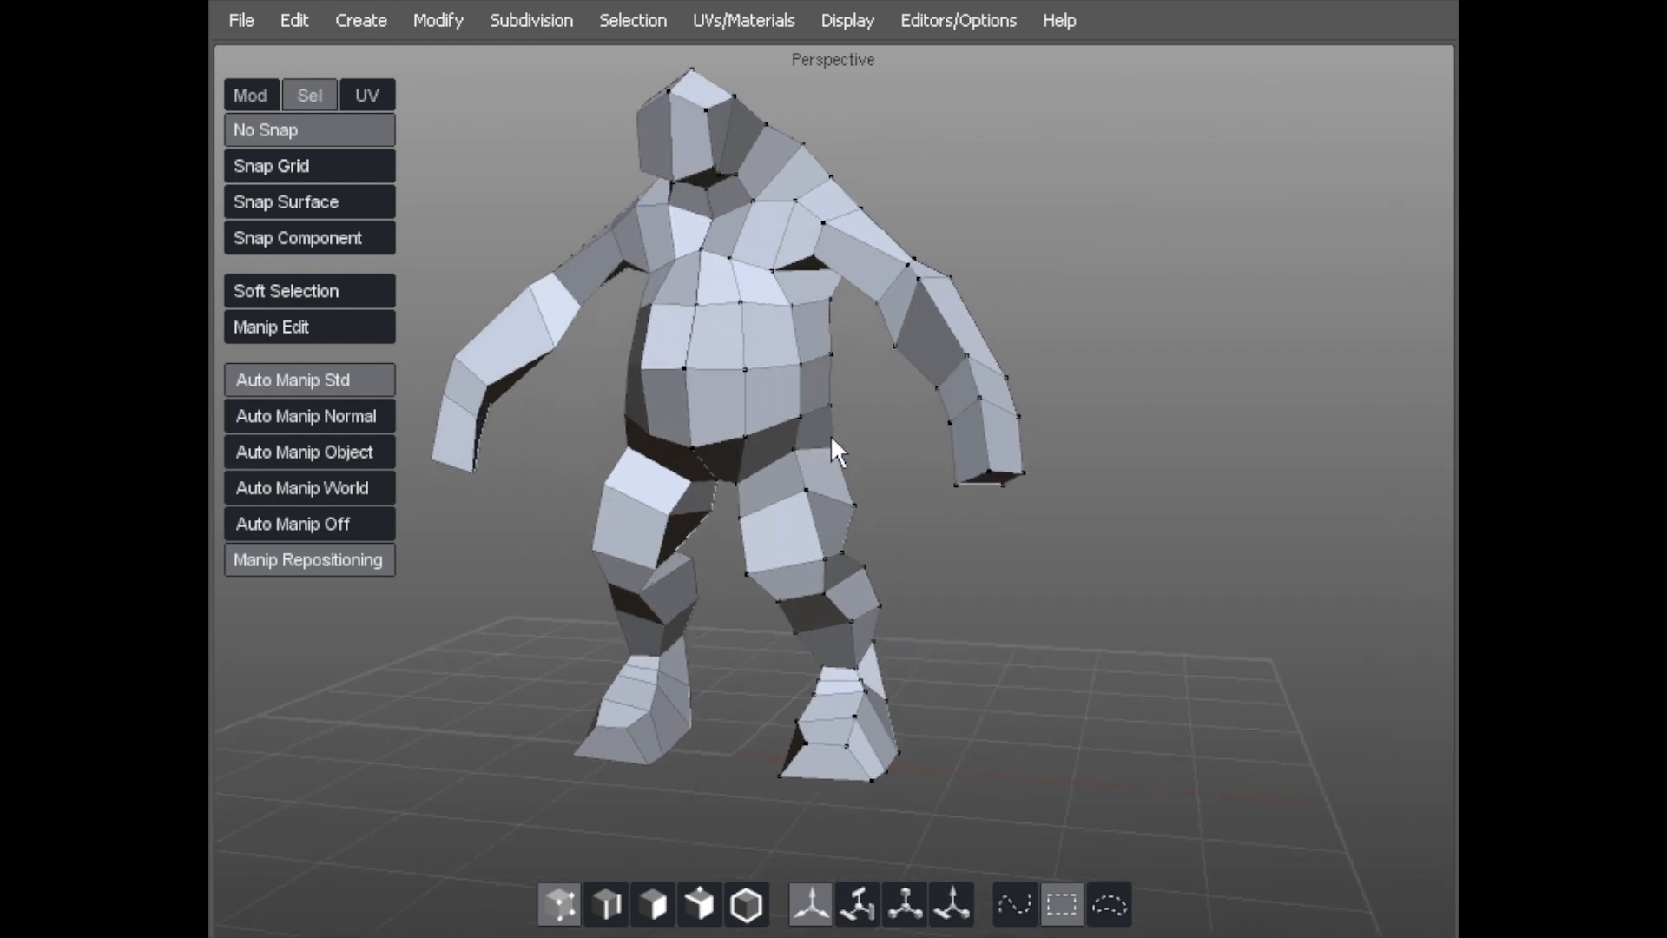
pyautogui.moveTo(969, 444)
pyautogui.mouseDown()
pyautogui.moveTo(990, 443)
pyautogui.moveTo(962, 438)
pyautogui.mouseUp()
# Examine the figure's chest, arms and overall silhouette from the front and three-quarter views.
pyautogui.moveTo(1016, 469); pyautogui.dragTo(1238, 468, button='middle')
pyautogui.moveTo(907, 438); pyautogui.dragTo(996, 348, button='middle')
pyautogui.moveTo(924, 414); pyautogui.dragTo(896, 332, button='middle')
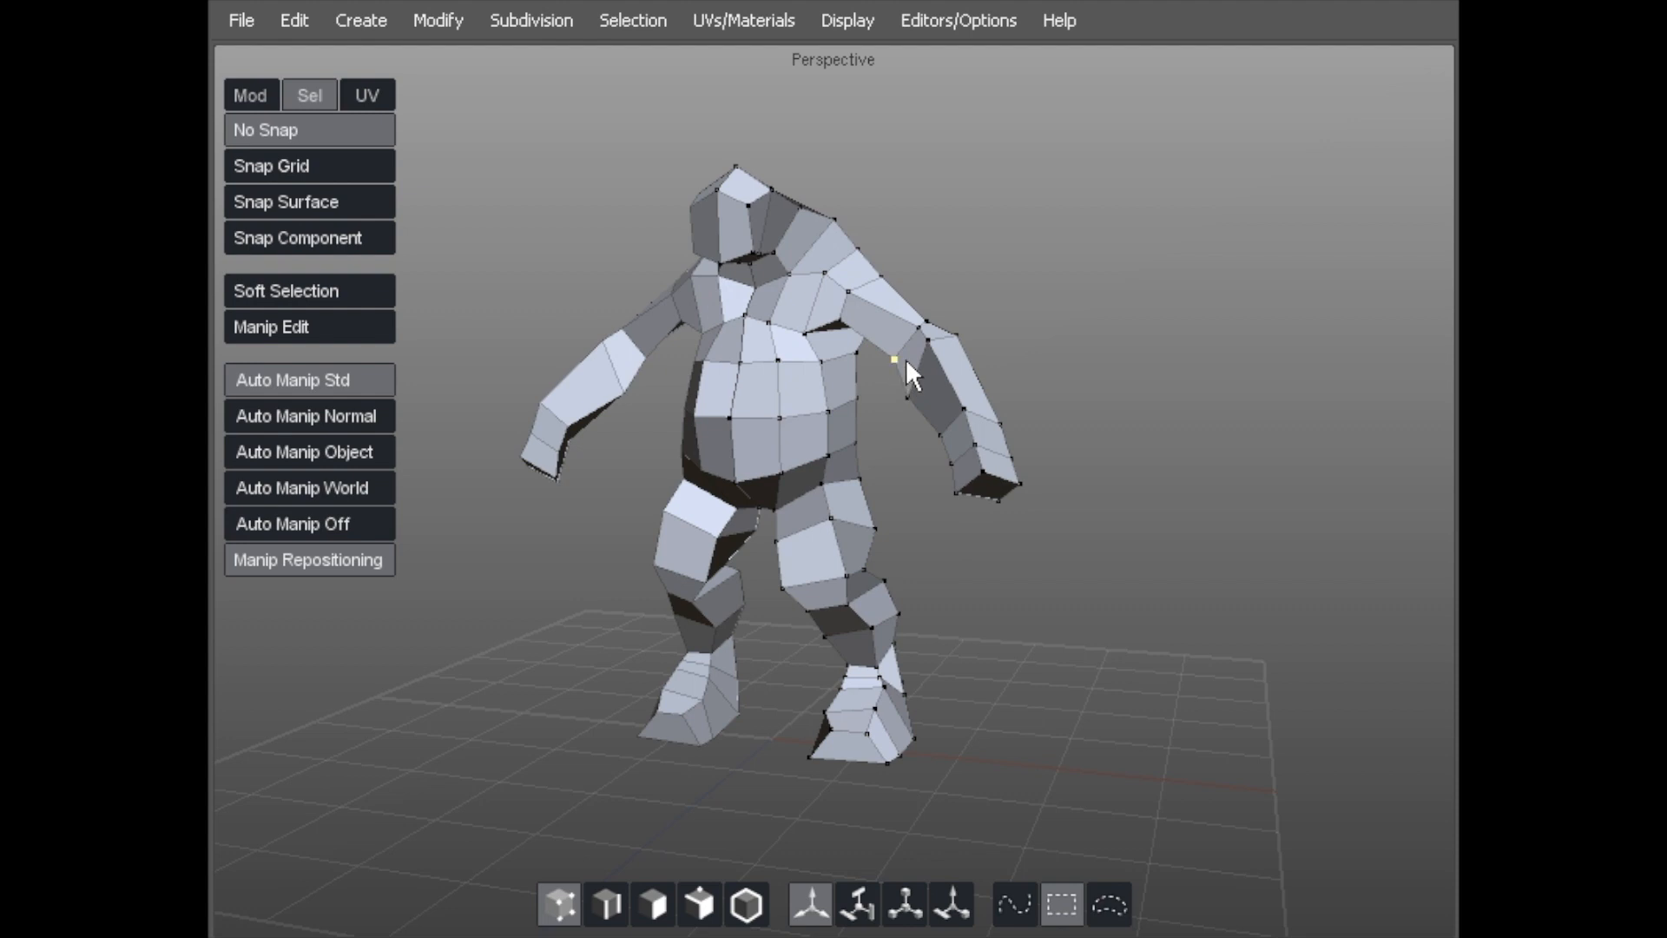
pyautogui.moveTo(842, 336); pyautogui.dragTo(648, 182, button='middle')
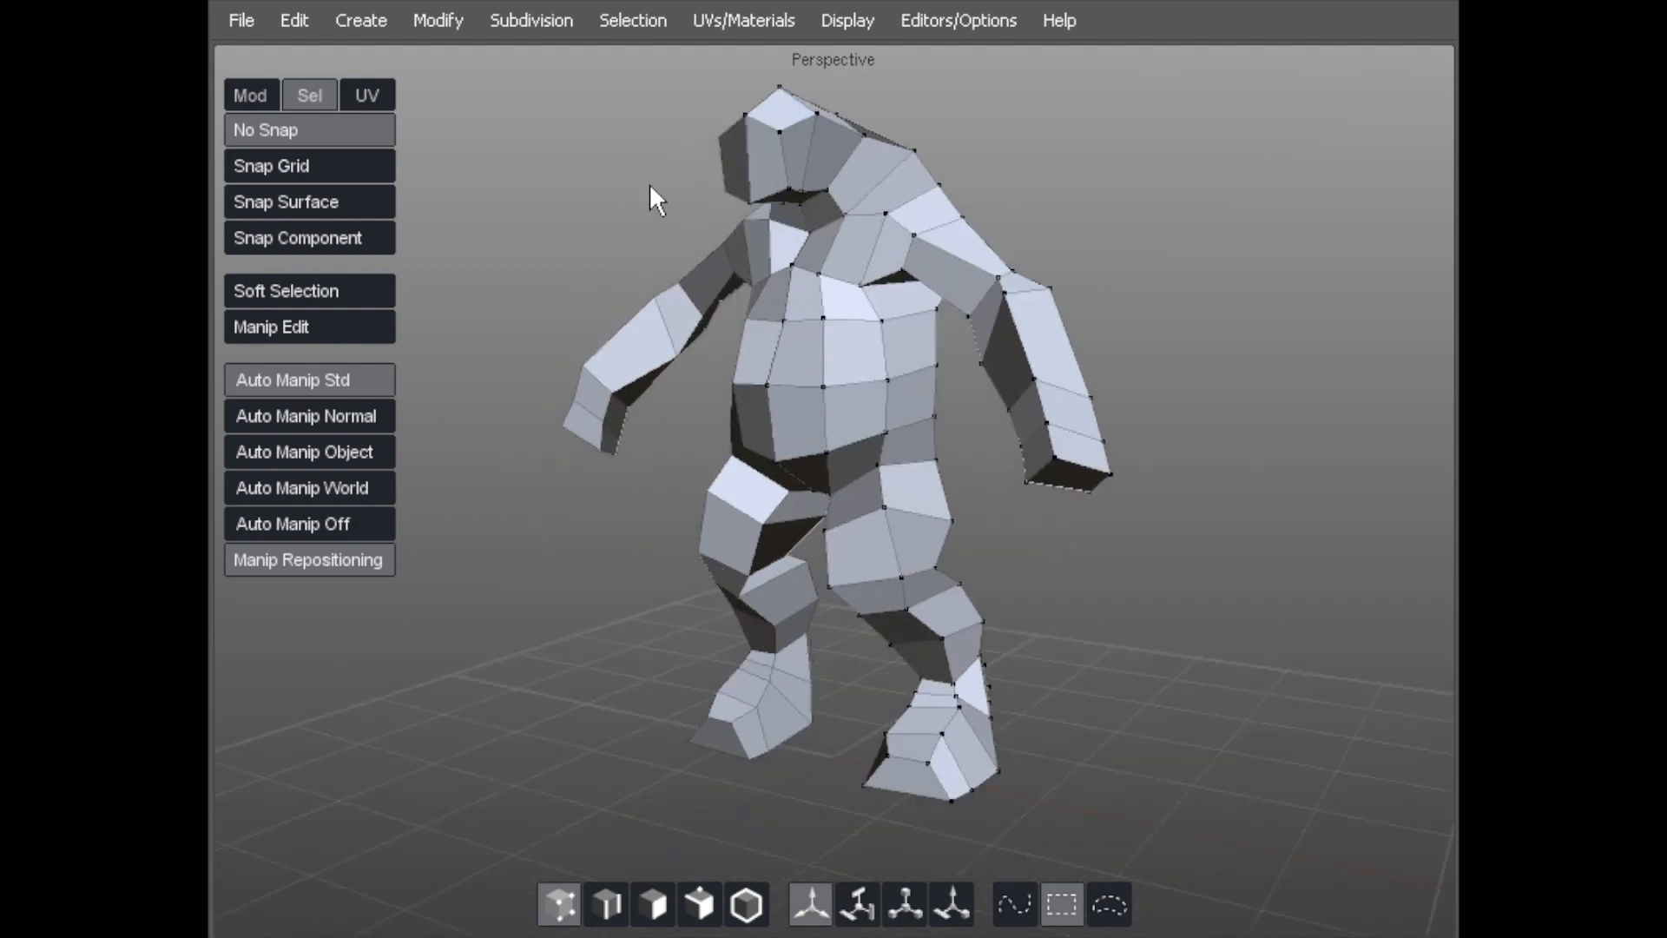
pyautogui.keyDown('alt'); pyautogui.moveTo(604, 186); pyautogui.dragTo(608, 199, button='right'); pyautogui.keyUp('alt')
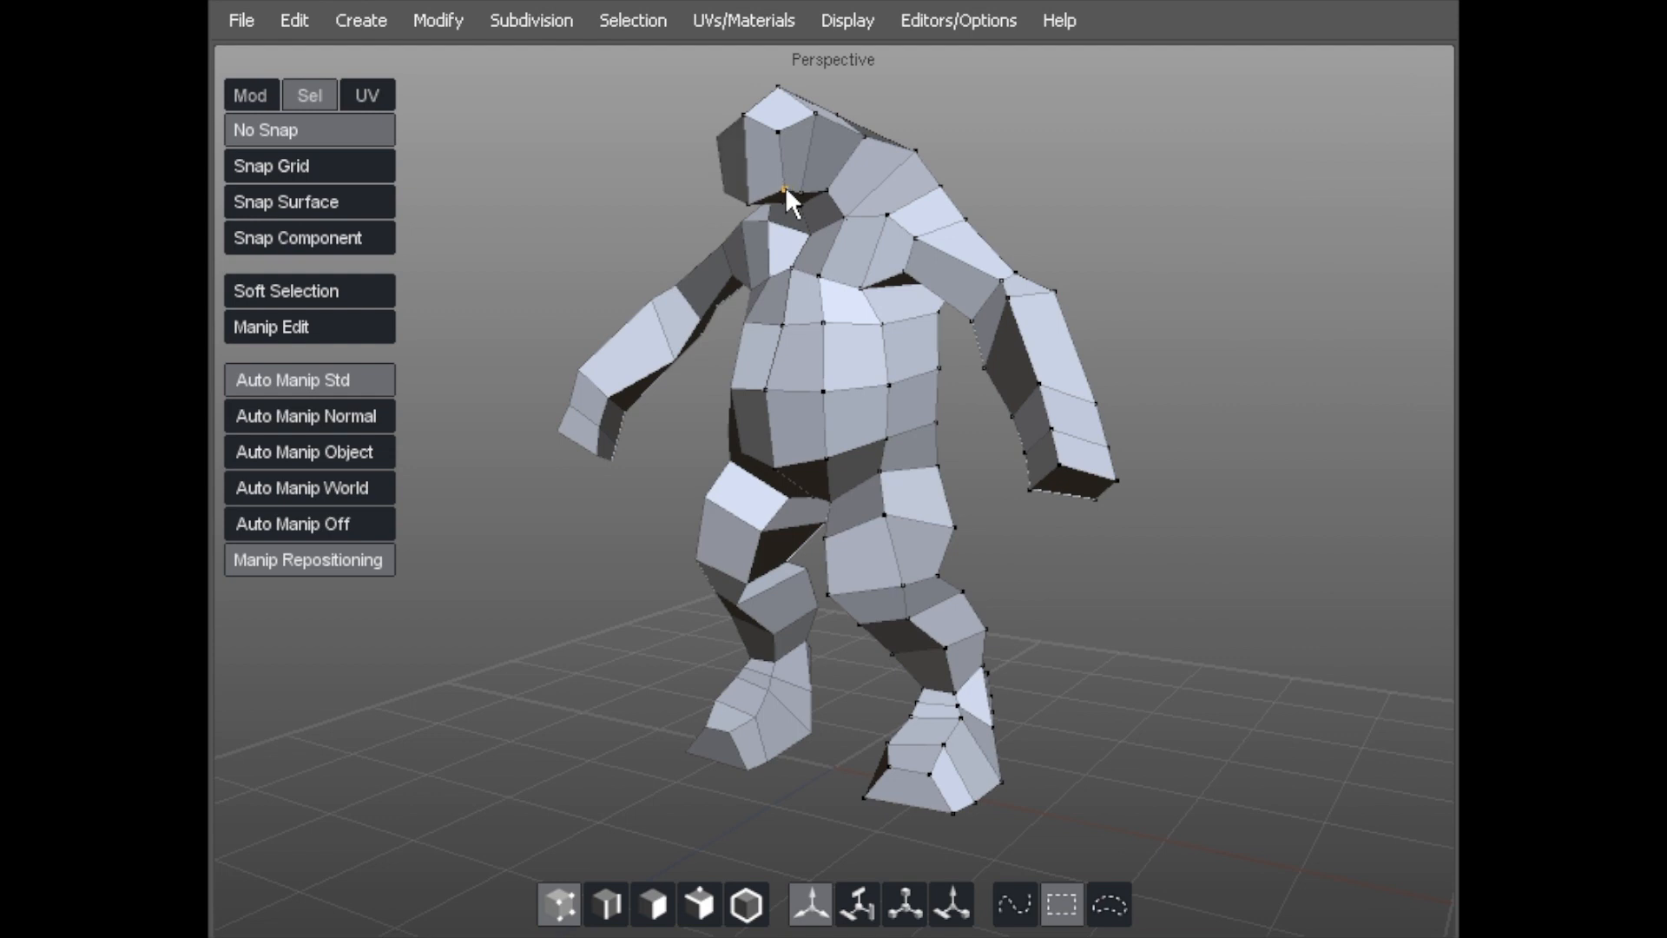
pyautogui.keyDown('alt'); pyautogui.moveTo(894, 357); pyautogui.dragTo(921, 356, button='right'); pyautogui.keyUp('alt')
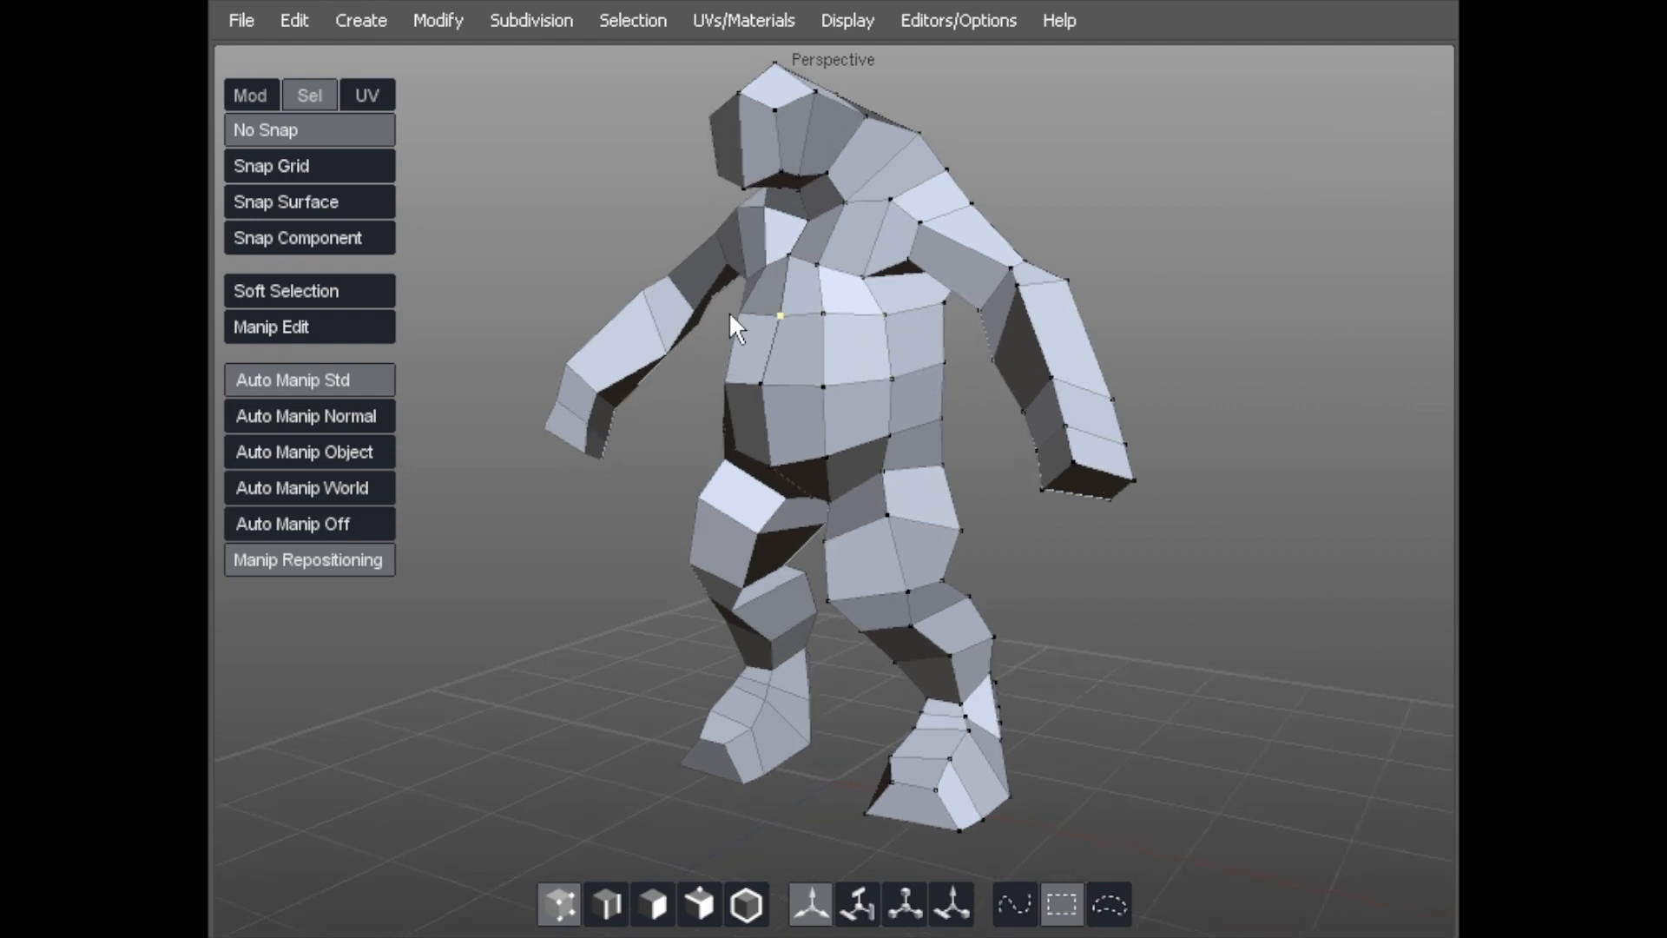
pyautogui.keyDown('alt'); pyautogui.moveTo(575, 247); pyautogui.dragTo(575, 236, button='right'); pyautogui.keyUp('alt')
pyautogui.keyDown('alt'); pyautogui.moveTo(575, 236); pyautogui.dragTo(558, 213, button='middle'); pyautogui.keyUp('alt')
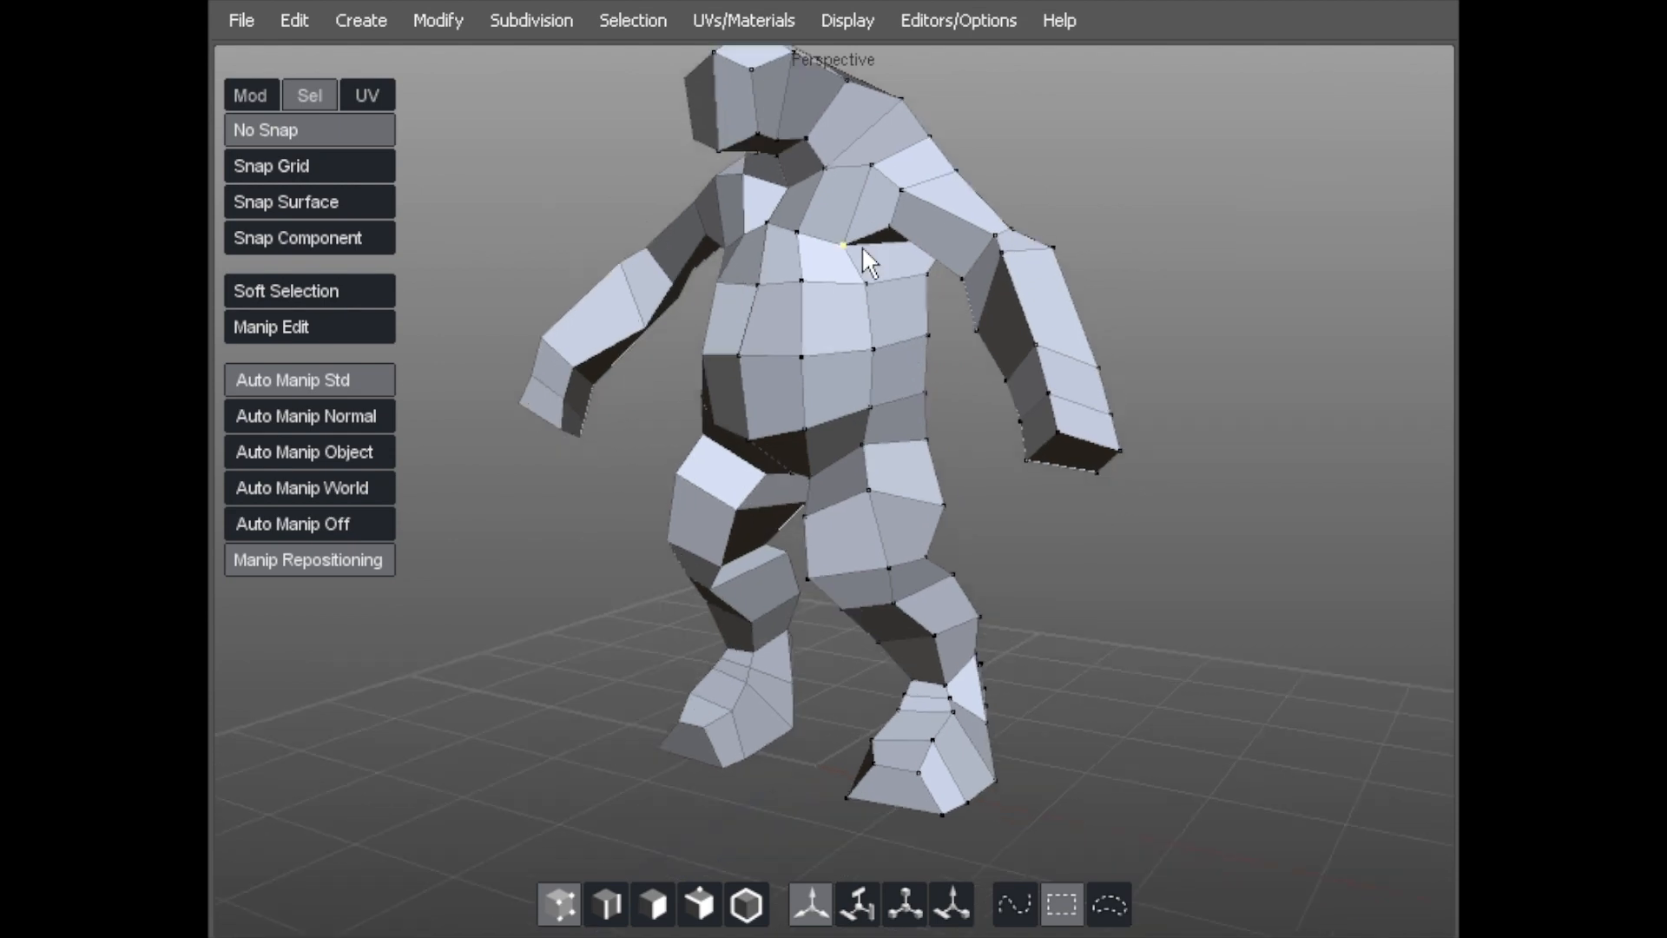
# Move individual vertices around the wrist and lower forearm to refine the hand's shape.
pyautogui.press('d')
pyautogui.keyDown('alt'); pyautogui.moveTo(983, 497); pyautogui.dragTo(1002, 446, button='right'); pyautogui.keyUp('alt')
pyautogui.keyDown('alt'); pyautogui.moveTo(1002, 445); pyautogui.dragTo(851, 299); pyautogui.keyUp('alt')
pyautogui.click(879, 352)
pyautogui.press('a')
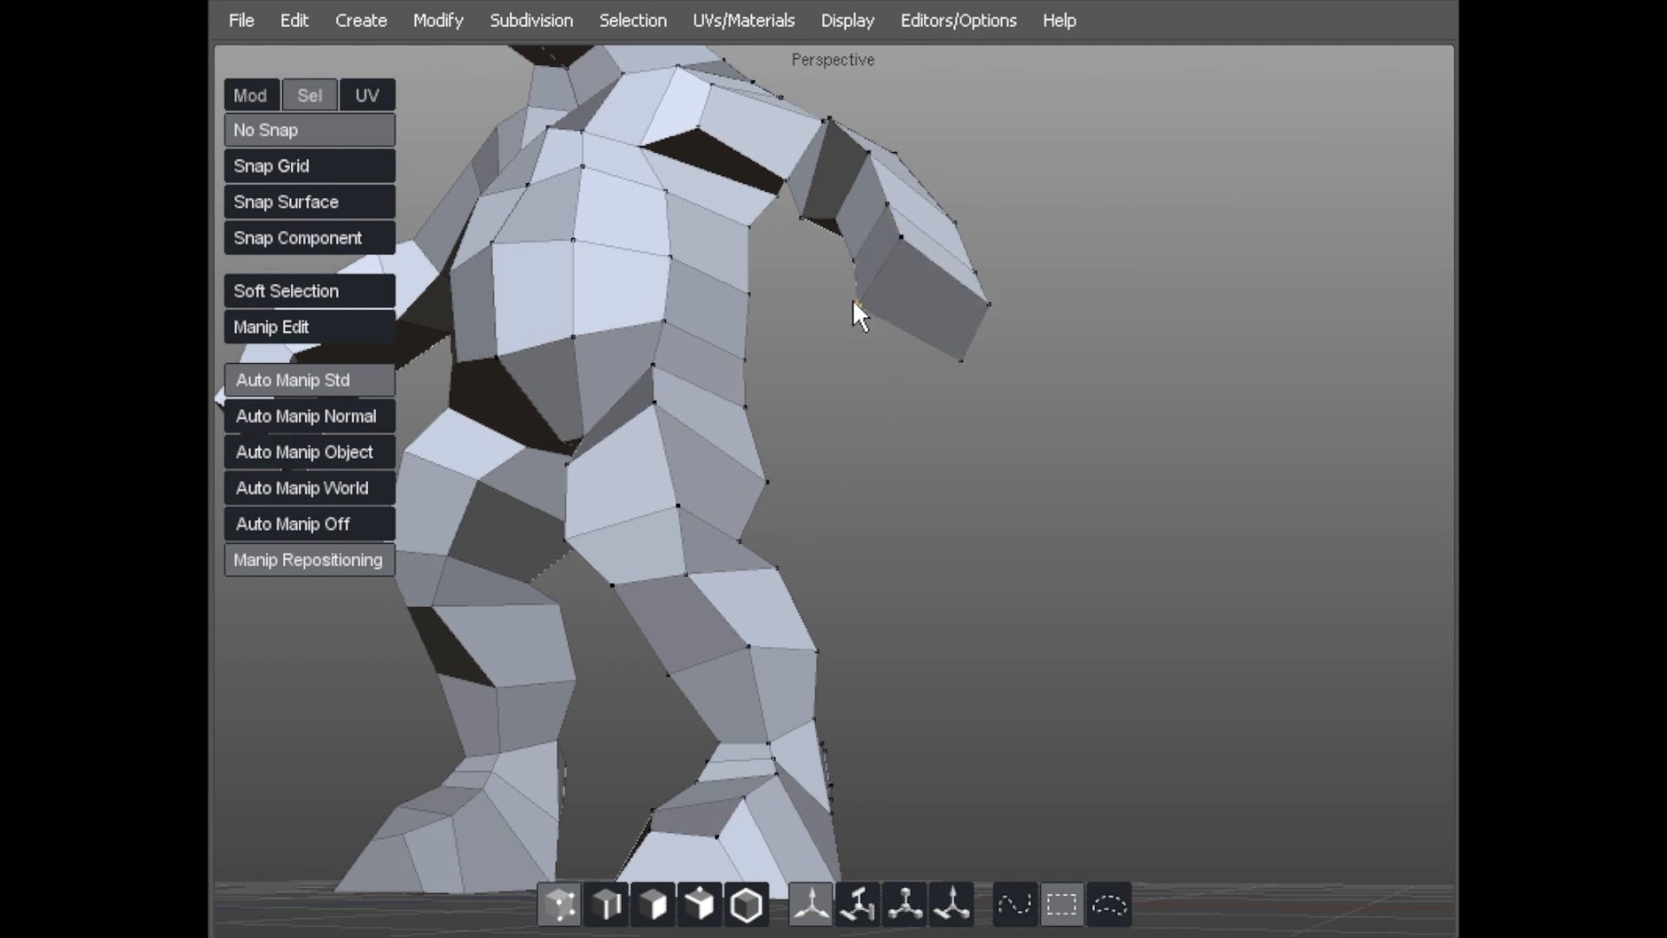
pyautogui.moveTo(904, 243); pyautogui.dragTo(893, 239)
pyautogui.keyDown('alt'); pyautogui.moveTo(982, 273); pyautogui.dragTo(965, 310); pyautogui.keyUp('alt')
pyautogui.moveTo(841, 173); pyautogui.dragTo(846, 187)
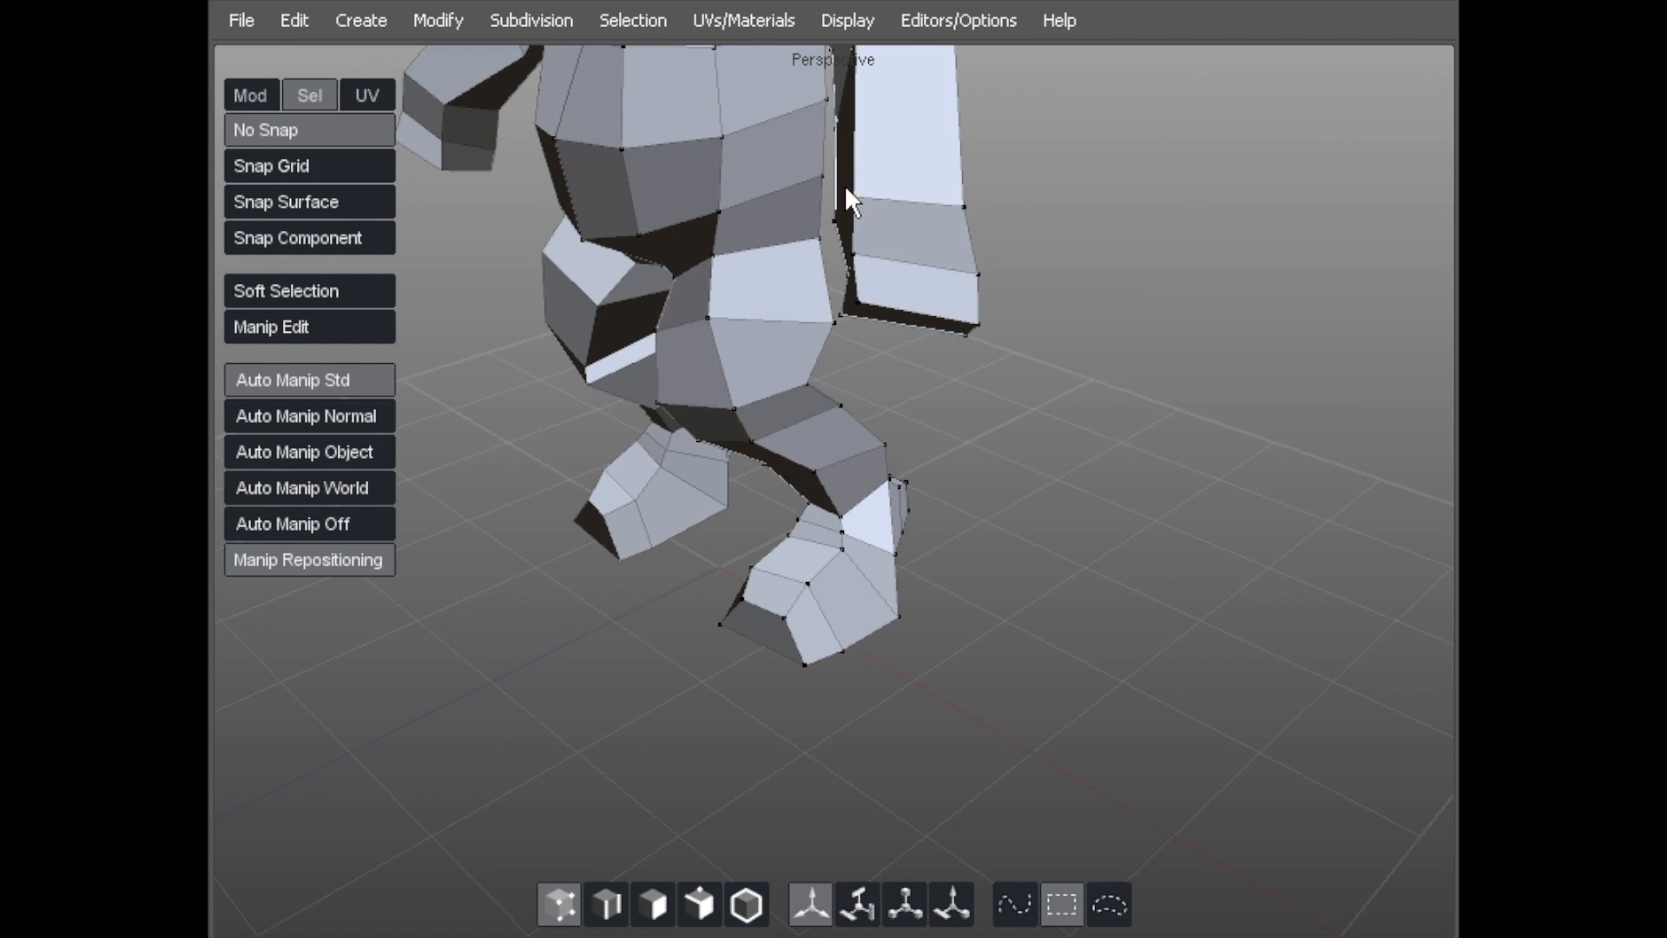
# Shift the vertices along the front edge of the wrist backward to narrow it, checking the hand from several sides.
pyautogui.keyDown('alt'); pyautogui.moveTo(764, 311); pyautogui.dragTo(877, 304); pyautogui.keyUp('alt')
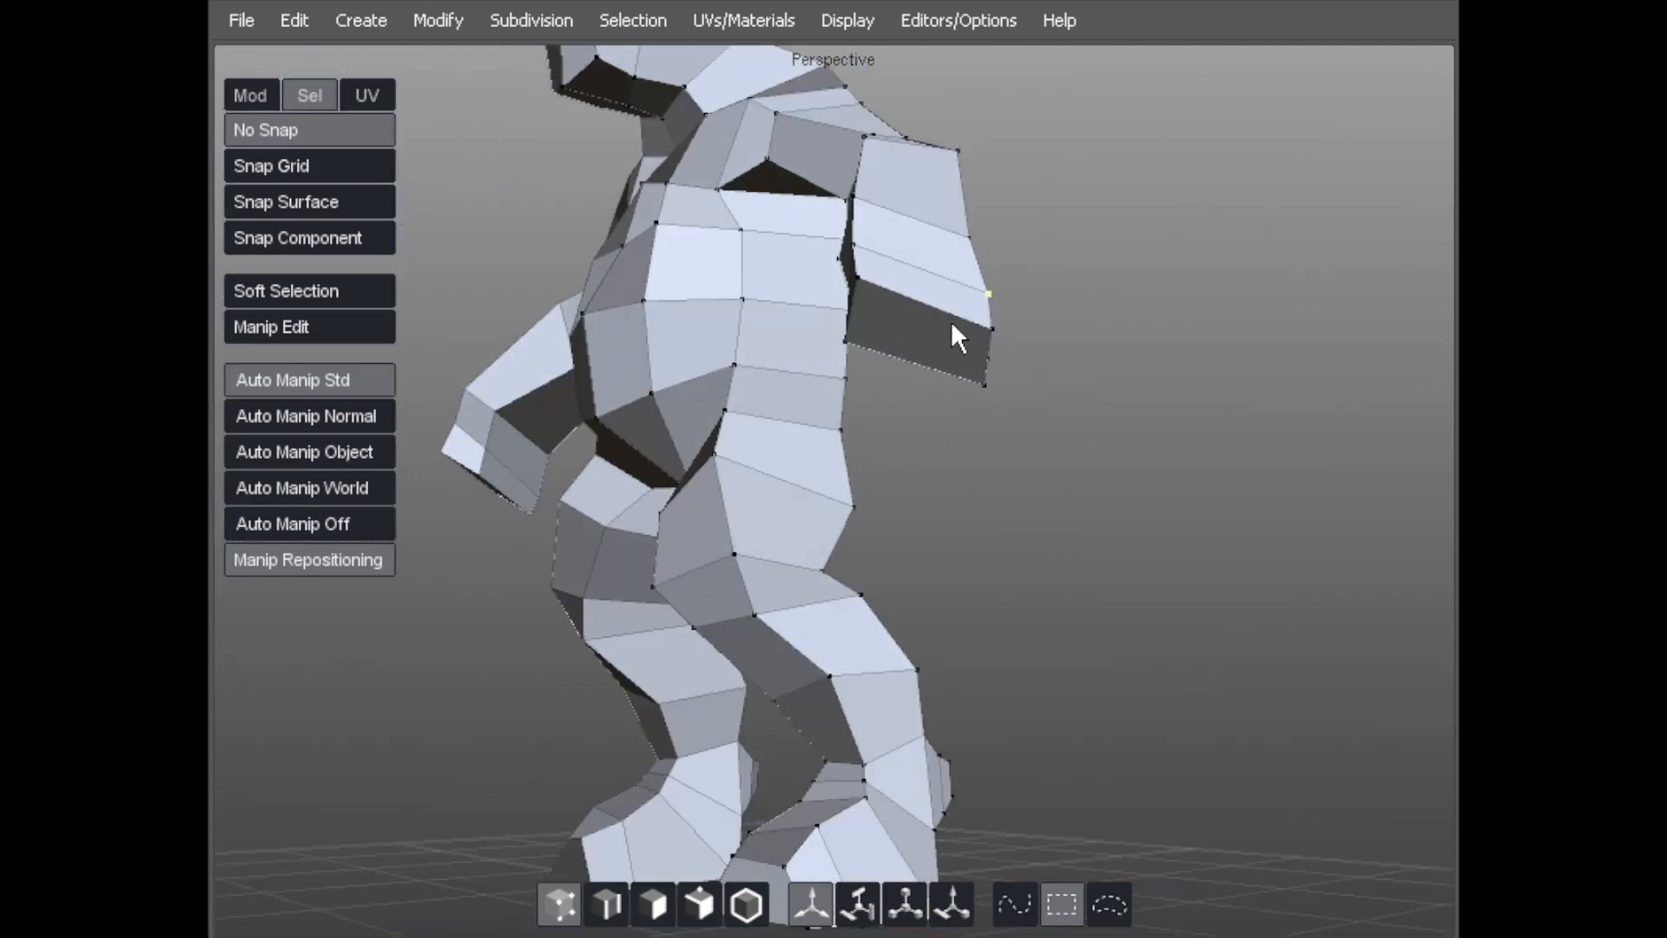
pyautogui.keyDown('alt'); pyautogui.moveTo(866, 327); pyautogui.dragTo(928, 337); pyautogui.keyUp('alt')
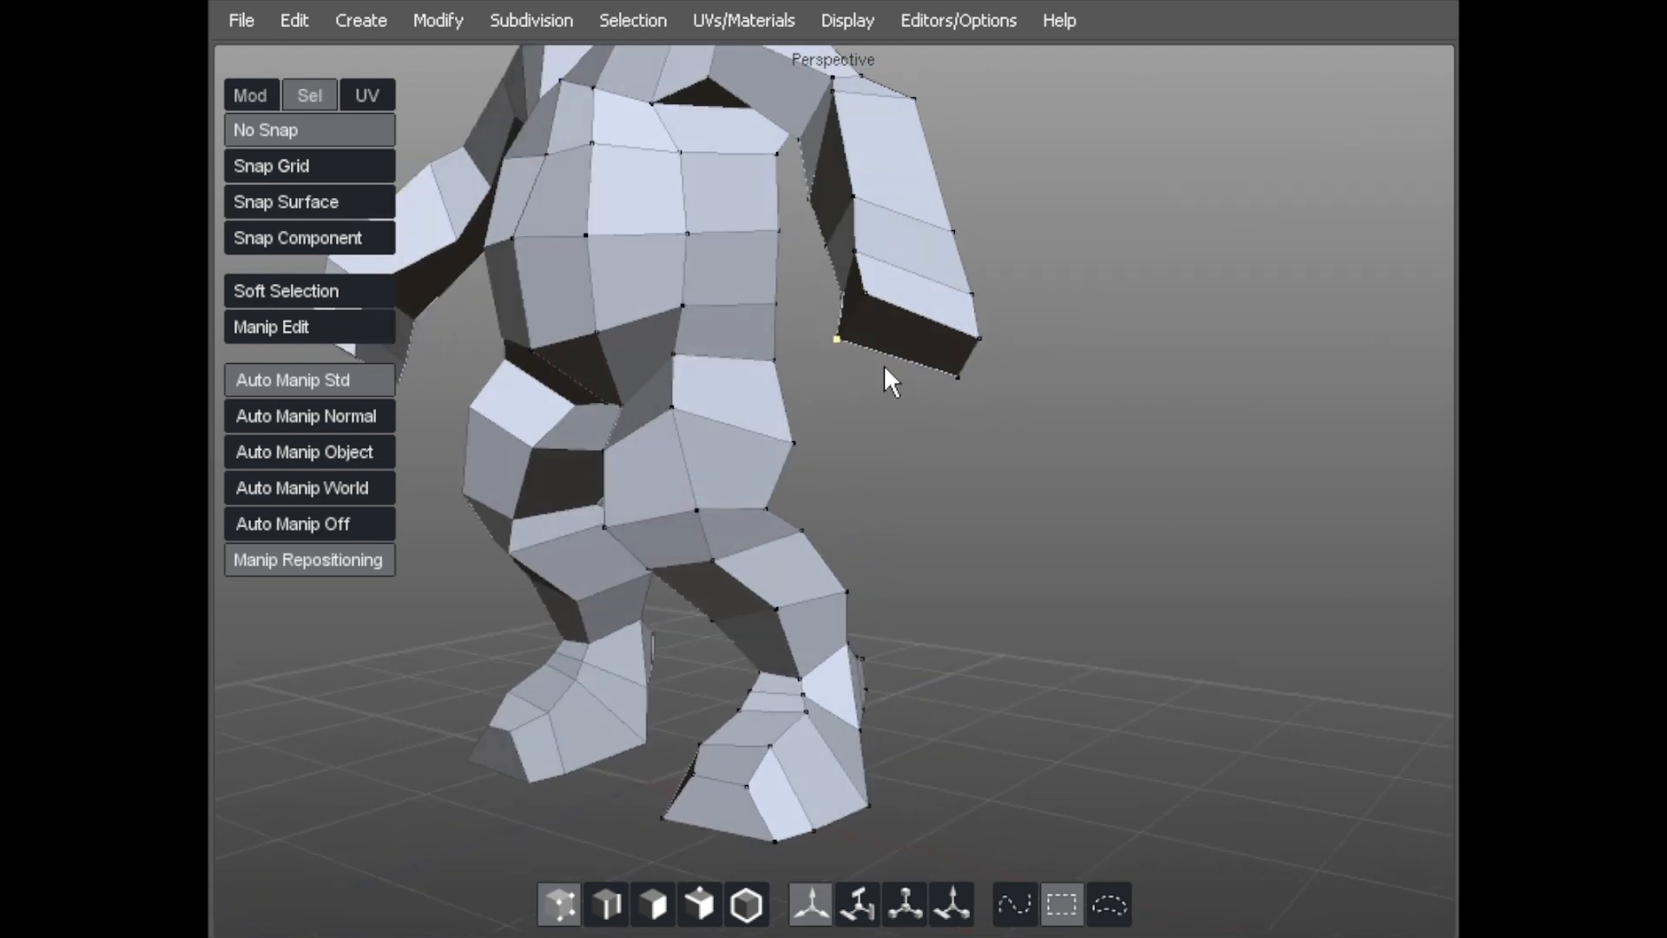
pyautogui.keyDown('alt'); pyautogui.moveTo(883, 363); pyautogui.dragTo(877, 313); pyautogui.keyUp('alt')
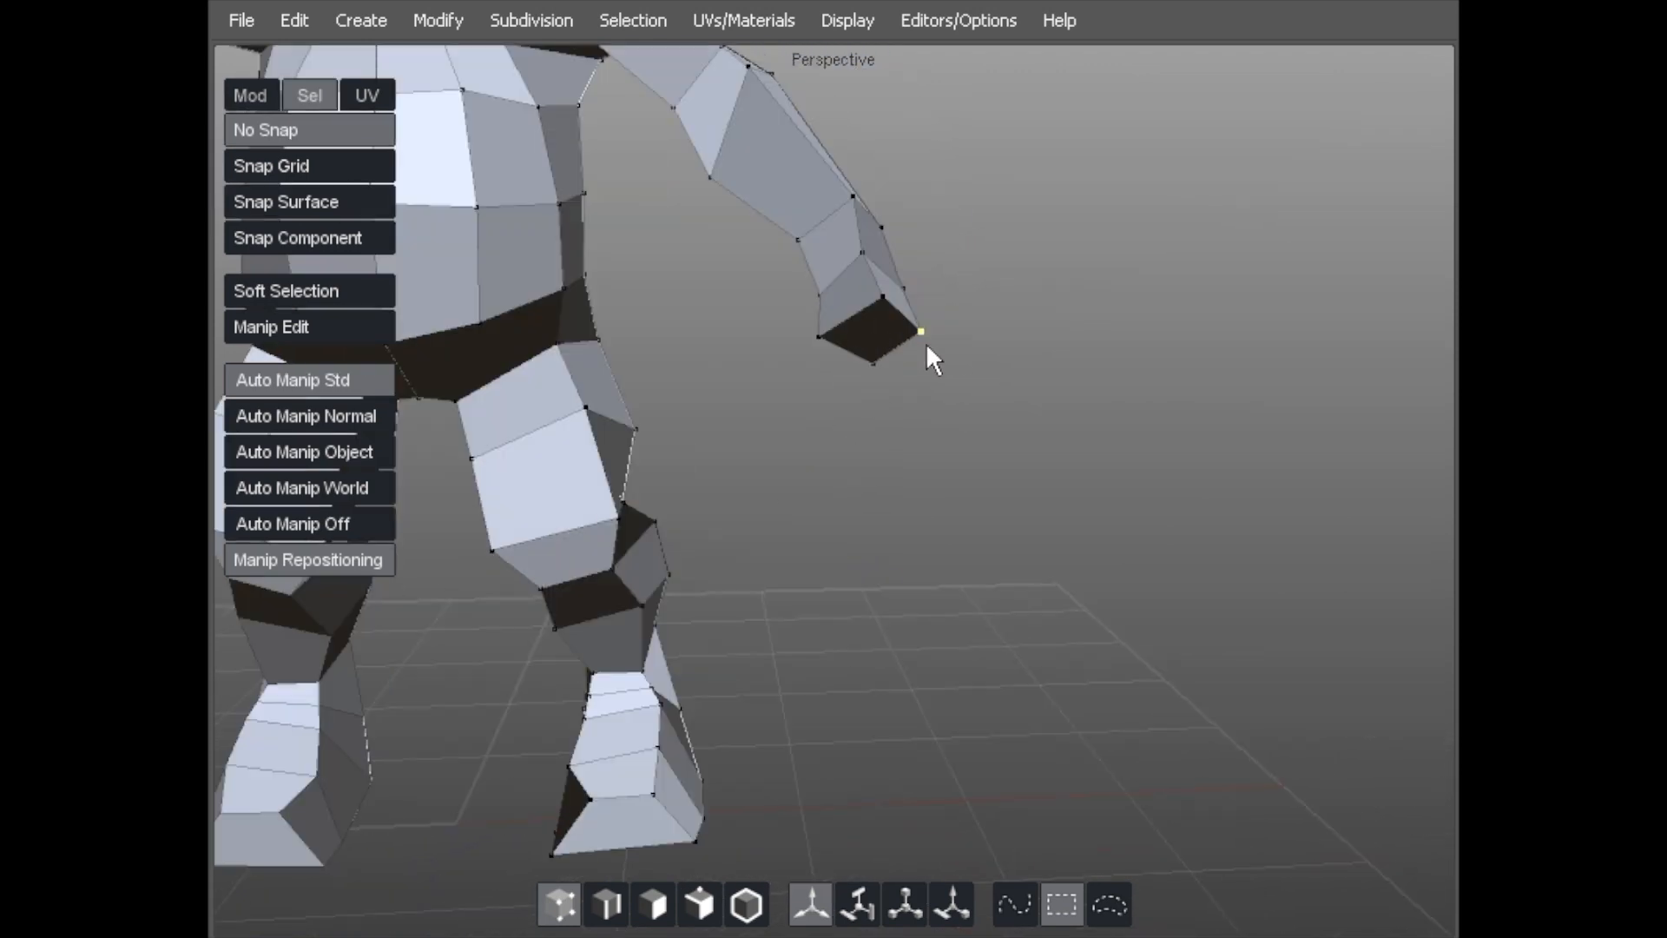
pyautogui.keyDown('alt'); pyautogui.moveTo(861, 354); pyautogui.dragTo(885, 262); pyautogui.keyUp('alt')
pyautogui.keyDown('alt'); pyautogui.moveTo(958, 306); pyautogui.dragTo(781, 224); pyautogui.keyUp('alt')
pyautogui.click(890, 252)
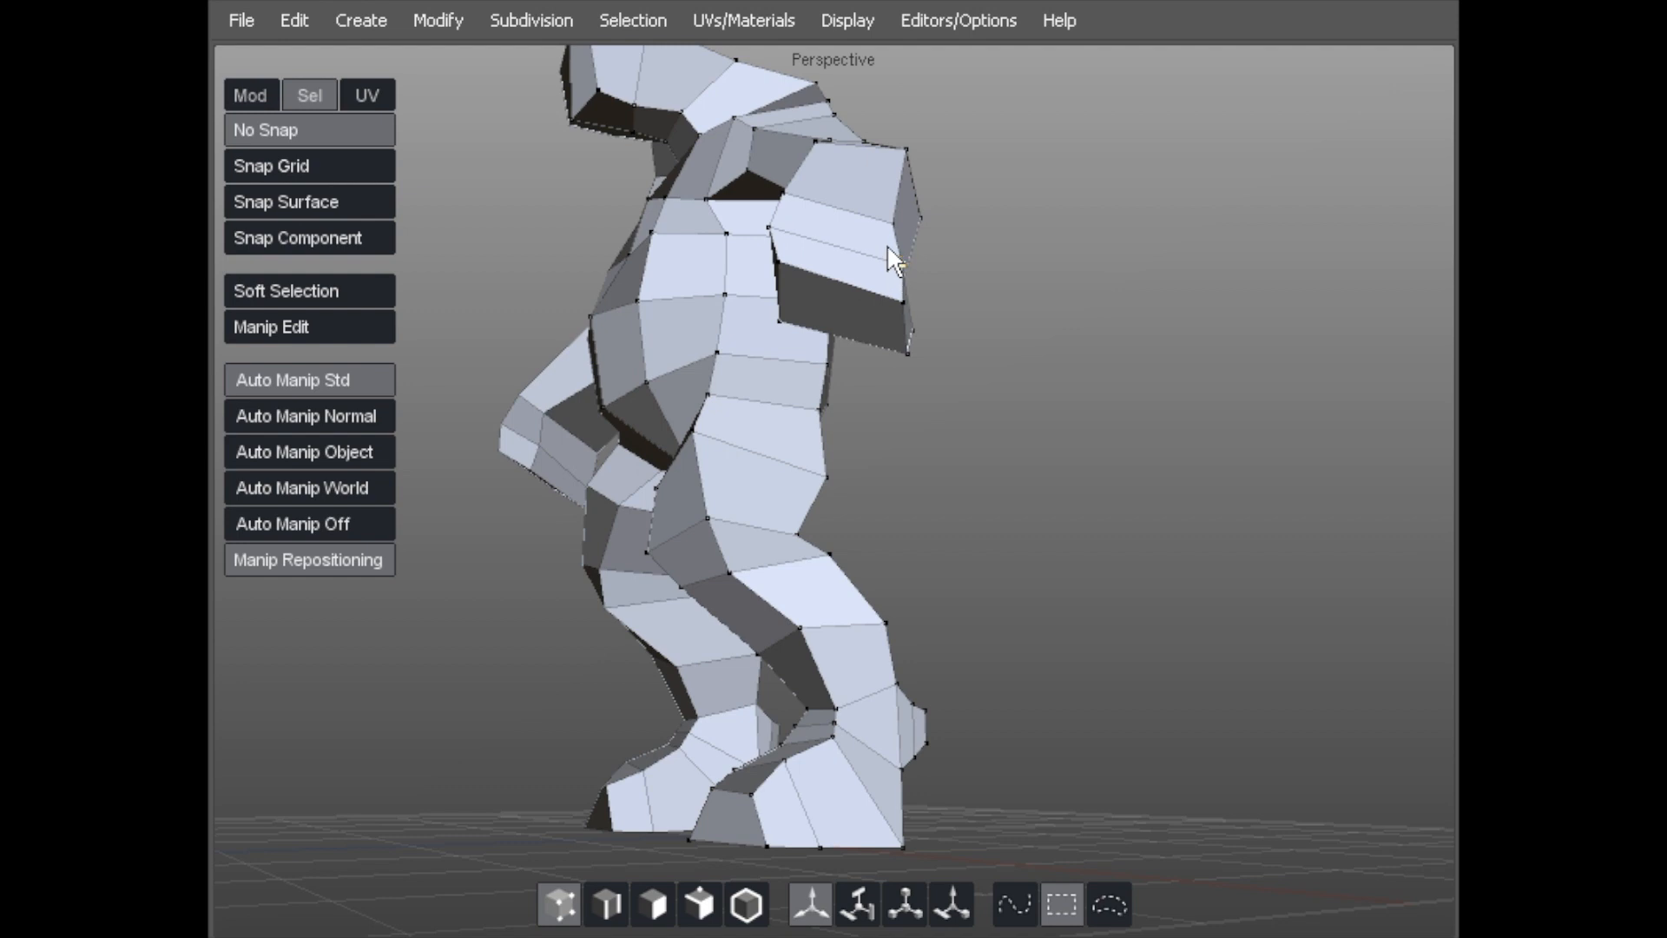
pyautogui.moveTo(792, 227); pyautogui.dragTo(797, 224)
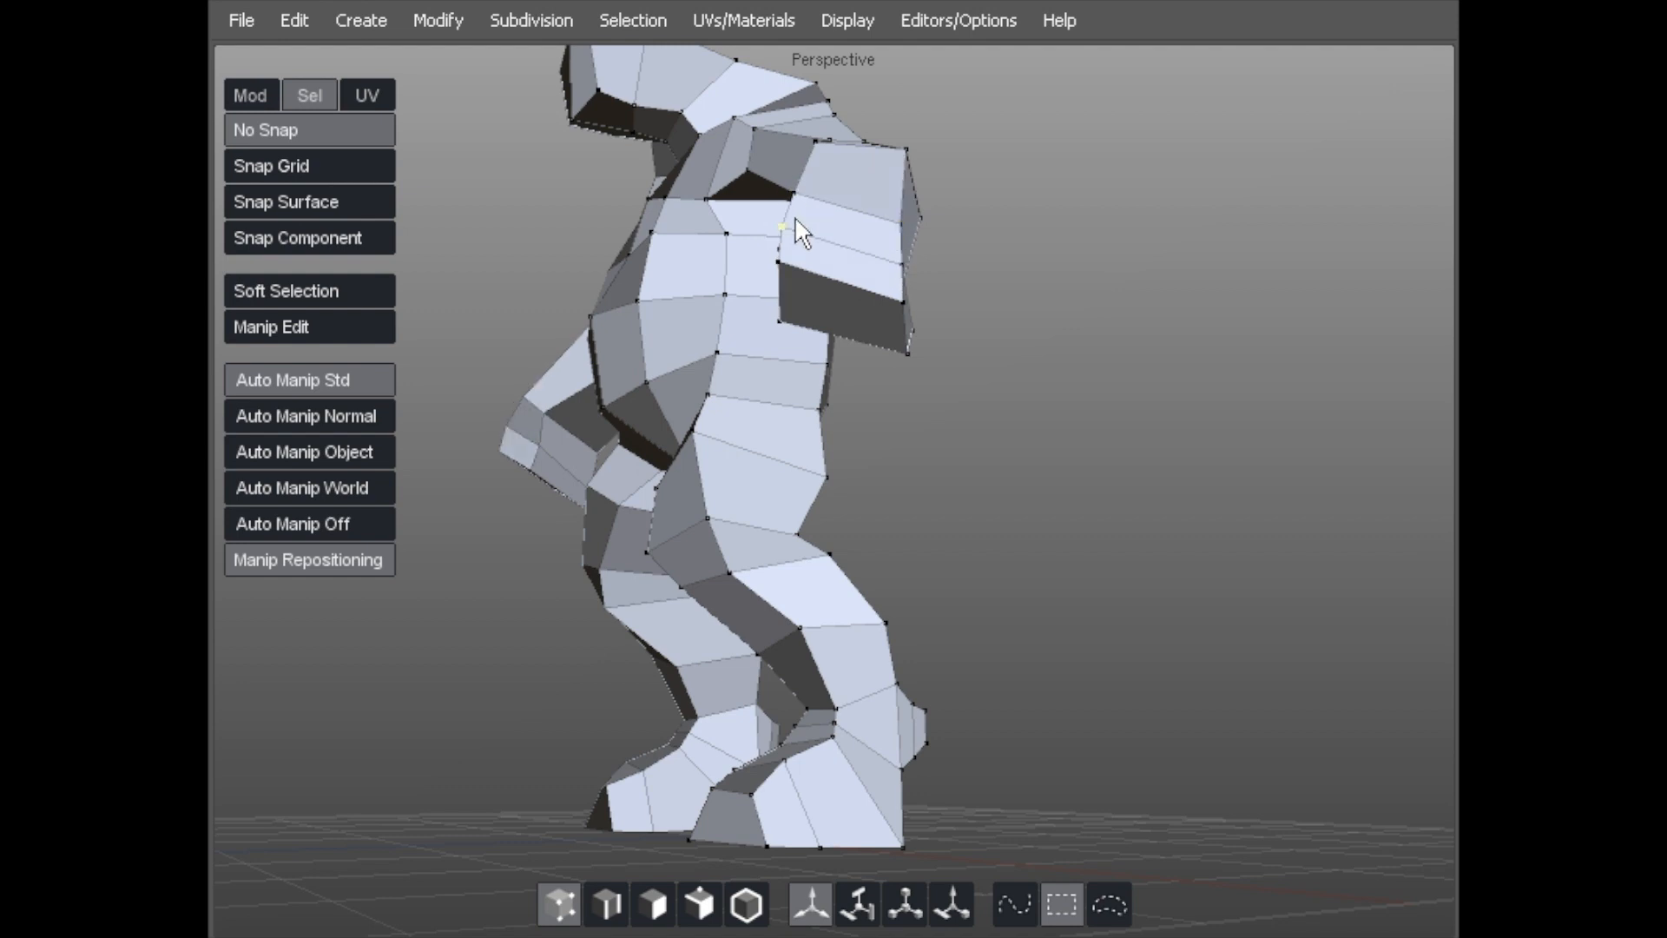
pyautogui.keyDown('alt'); pyautogui.moveTo(779, 290); pyautogui.dragTo(811, 328); pyautogui.keyUp('alt')
pyautogui.keyDown('alt'); pyautogui.moveTo(767, 263); pyautogui.dragTo(735, 211); pyautogui.keyUp('alt')
pyautogui.keyDown('alt'); pyautogui.moveTo(743, 273); pyautogui.dragTo(653, 227); pyautogui.keyUp('alt')
pyautogui.keyDown('alt'); pyautogui.moveTo(653, 227); pyautogui.dragTo(809, 300, button='right'); pyautogui.keyUp('alt')
pyautogui.keyDown('alt'); pyautogui.moveTo(809, 300); pyautogui.dragTo(1032, 623, button='middle'); pyautogui.keyUp('alt')
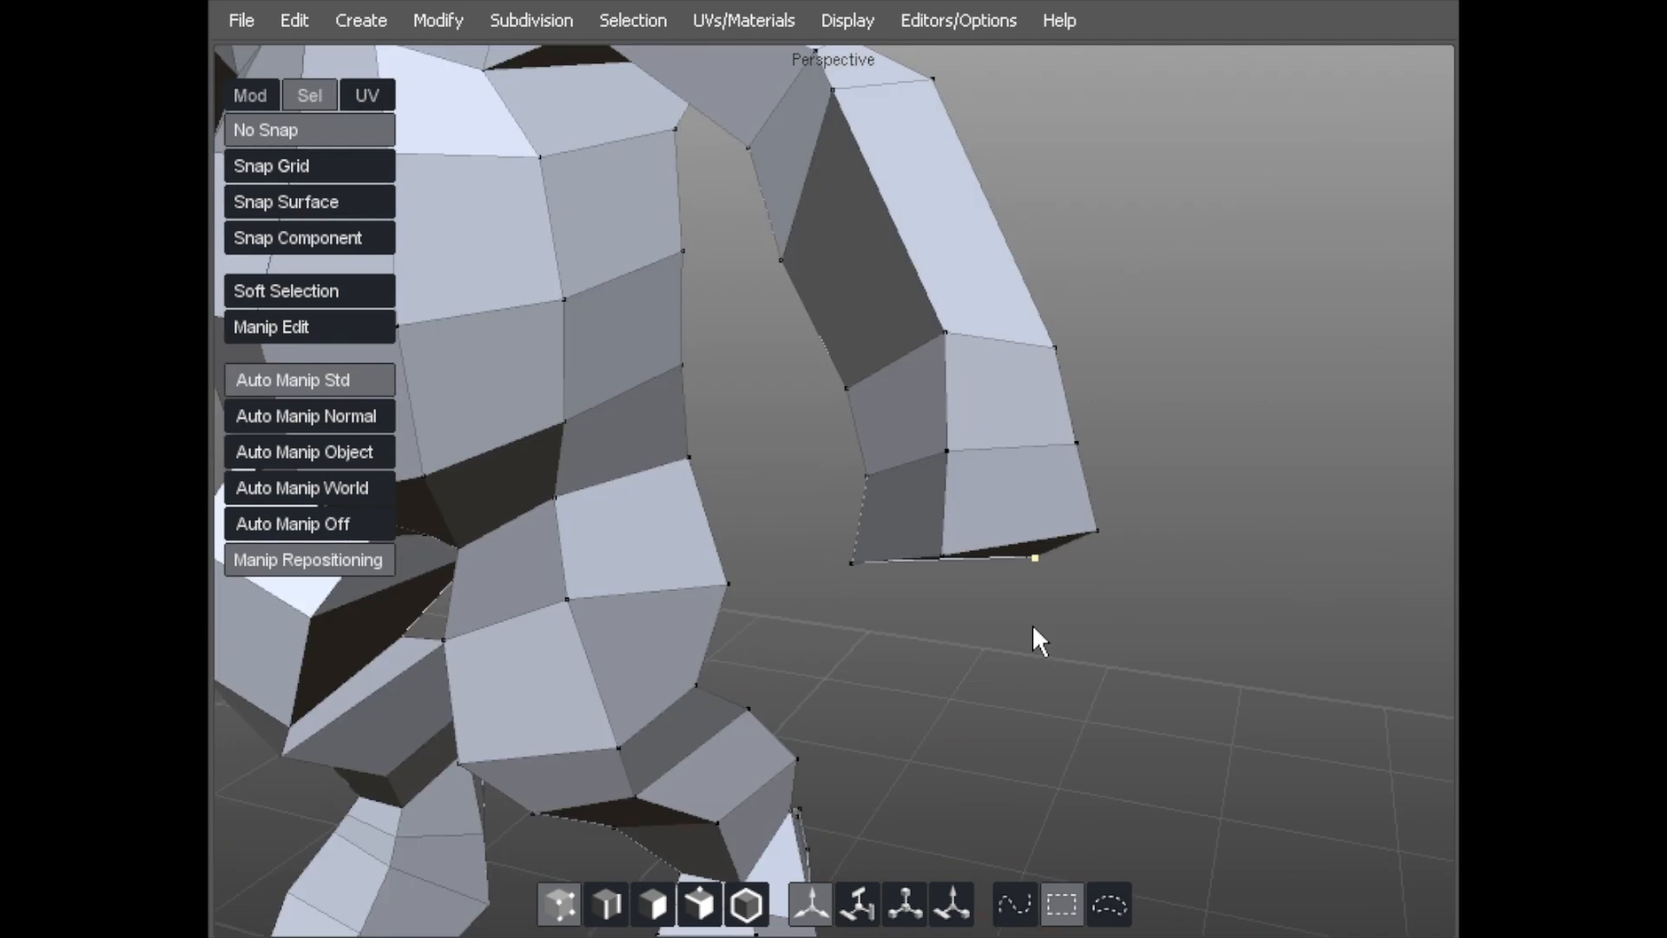
# Extrude the side face of the hand as the base of a thumb and rotate the extruded face.
pyautogui.press('F11')
pyautogui.click(882, 417)
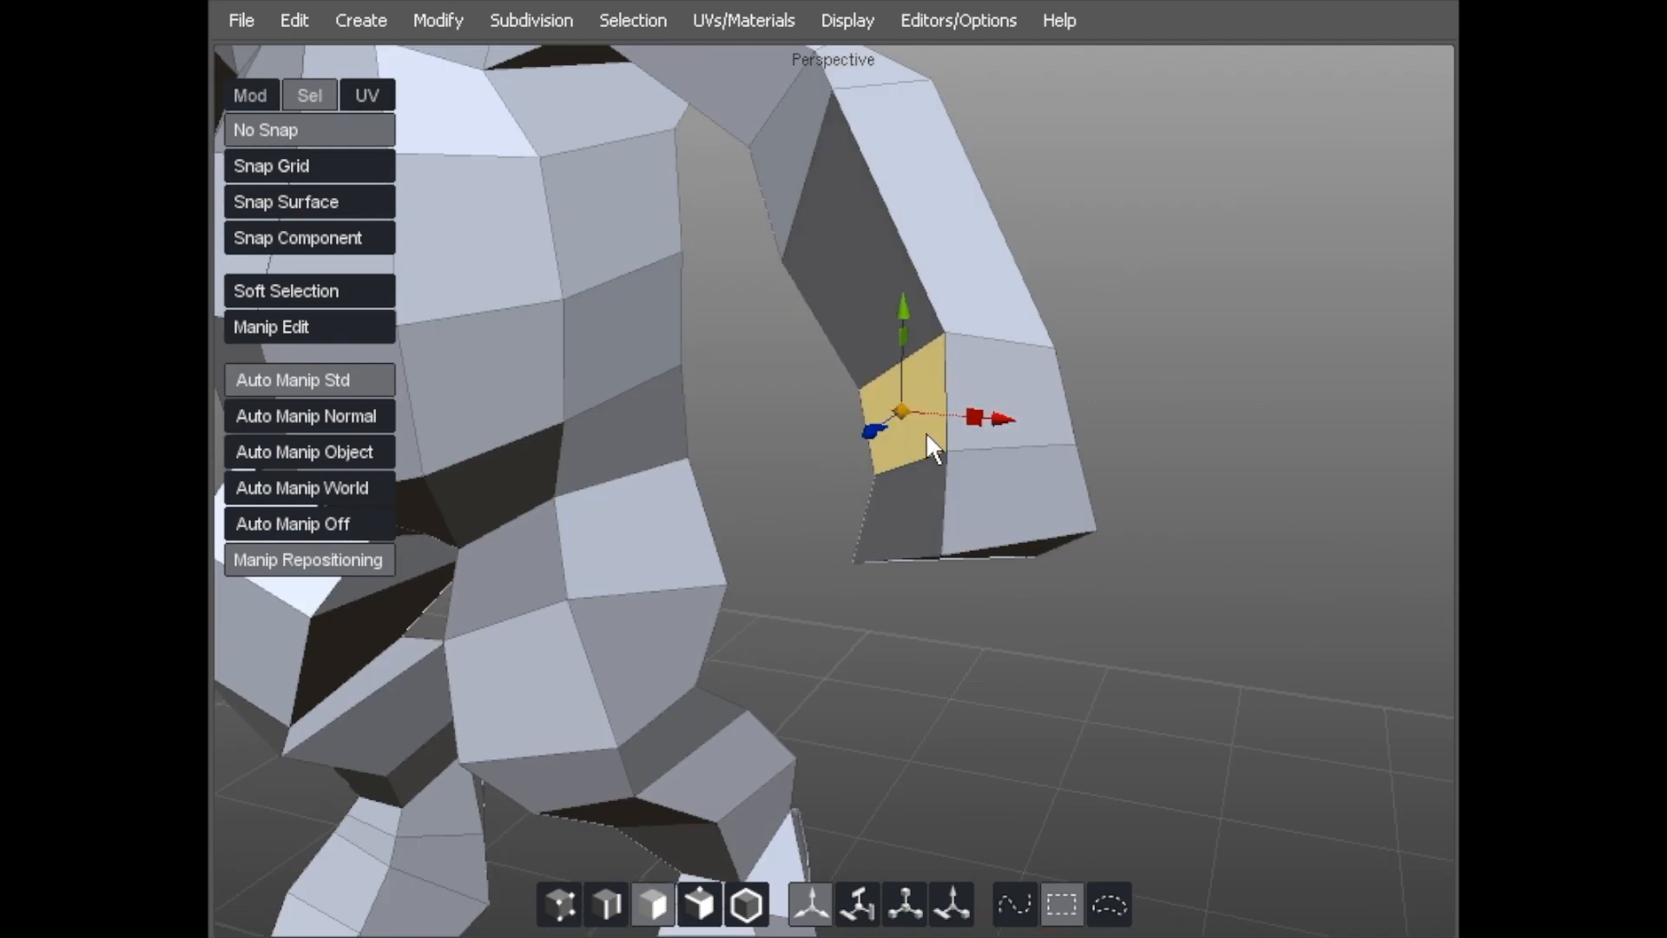
pyautogui.keyDown('alt'); pyautogui.moveTo(822, 502); pyautogui.dragTo(837, 396); pyautogui.keyUp('alt')
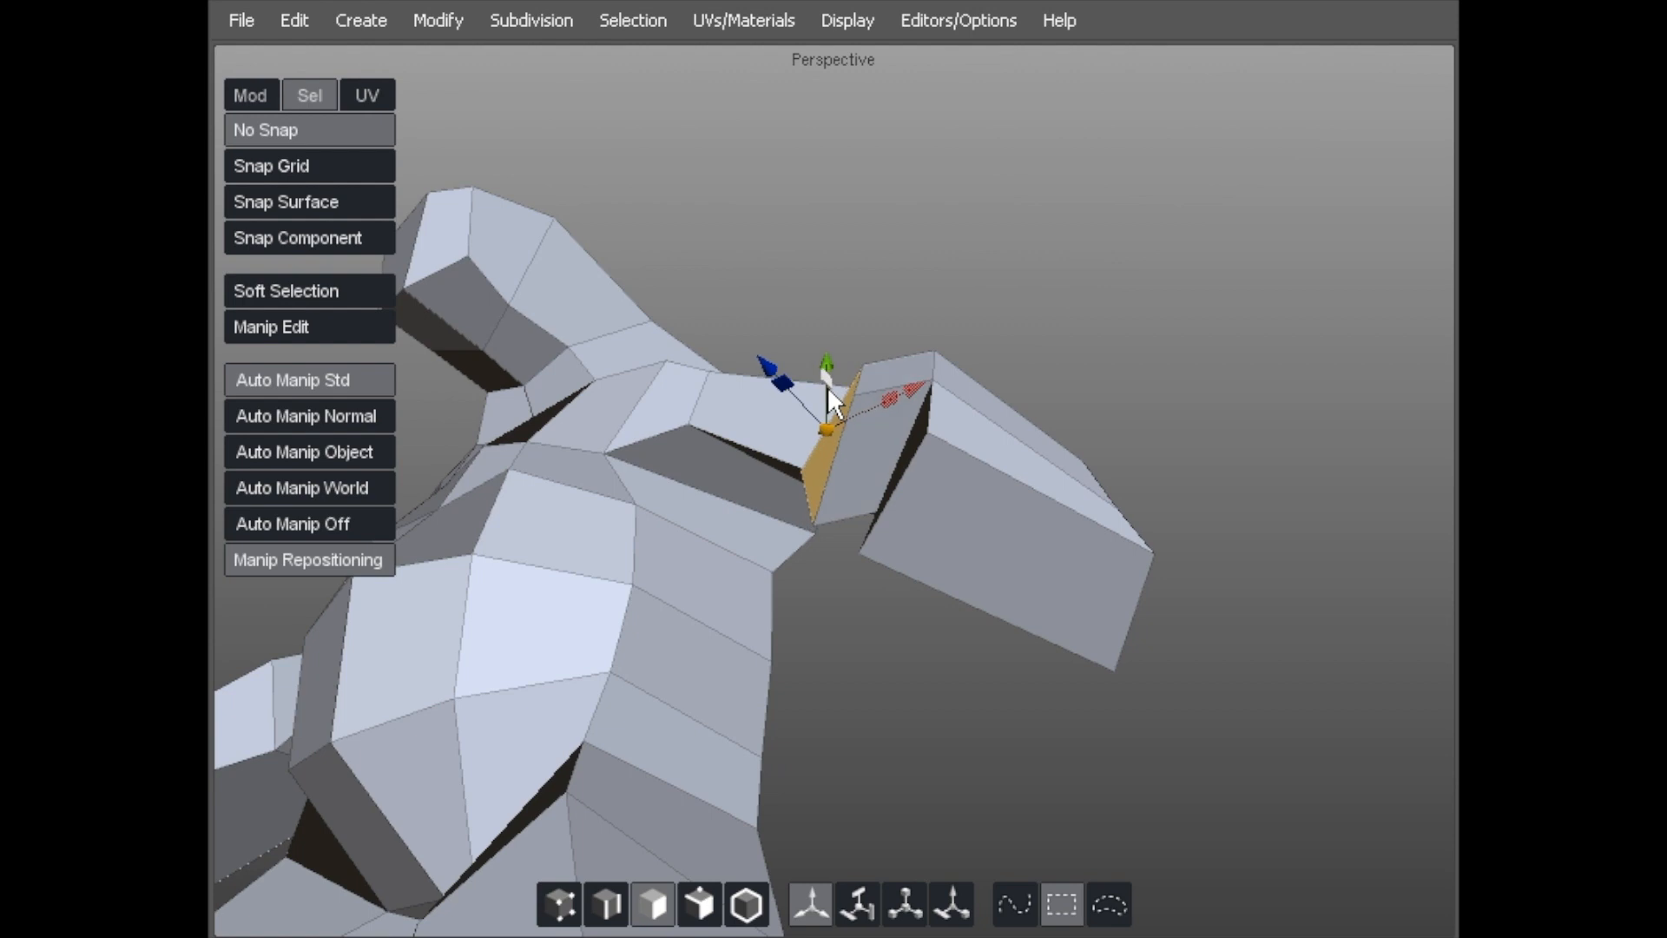
pyautogui.press('e')
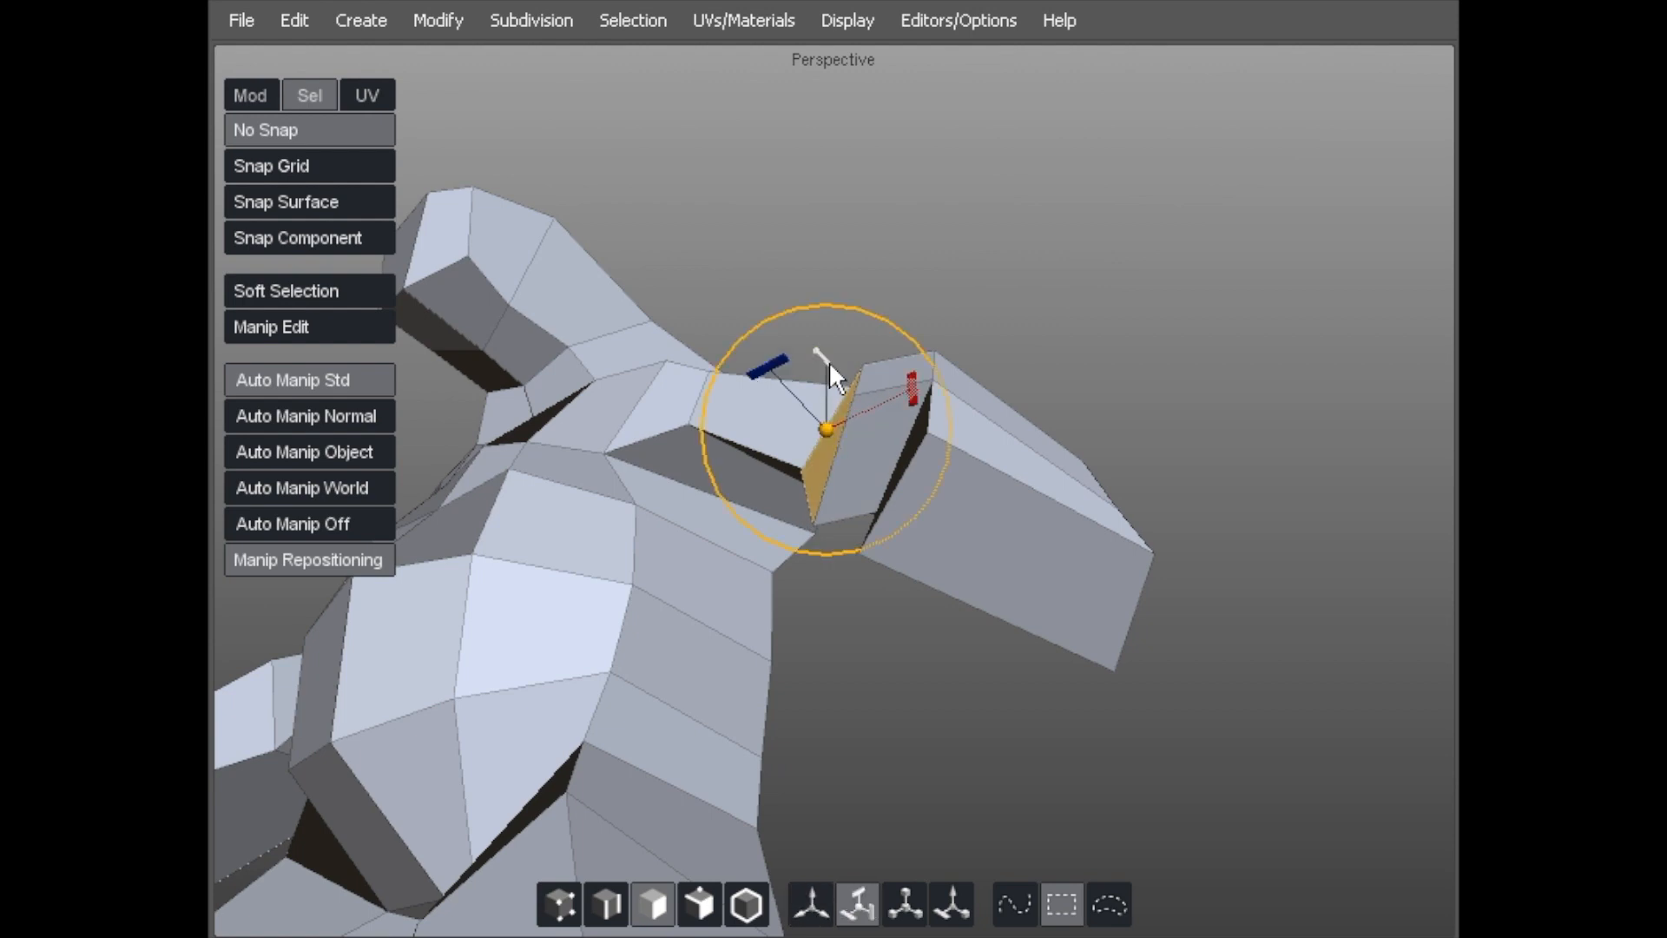
pyautogui.keyDown('alt'); pyautogui.moveTo(830, 375); pyautogui.dragTo(899, 403); pyautogui.keyUp('alt')
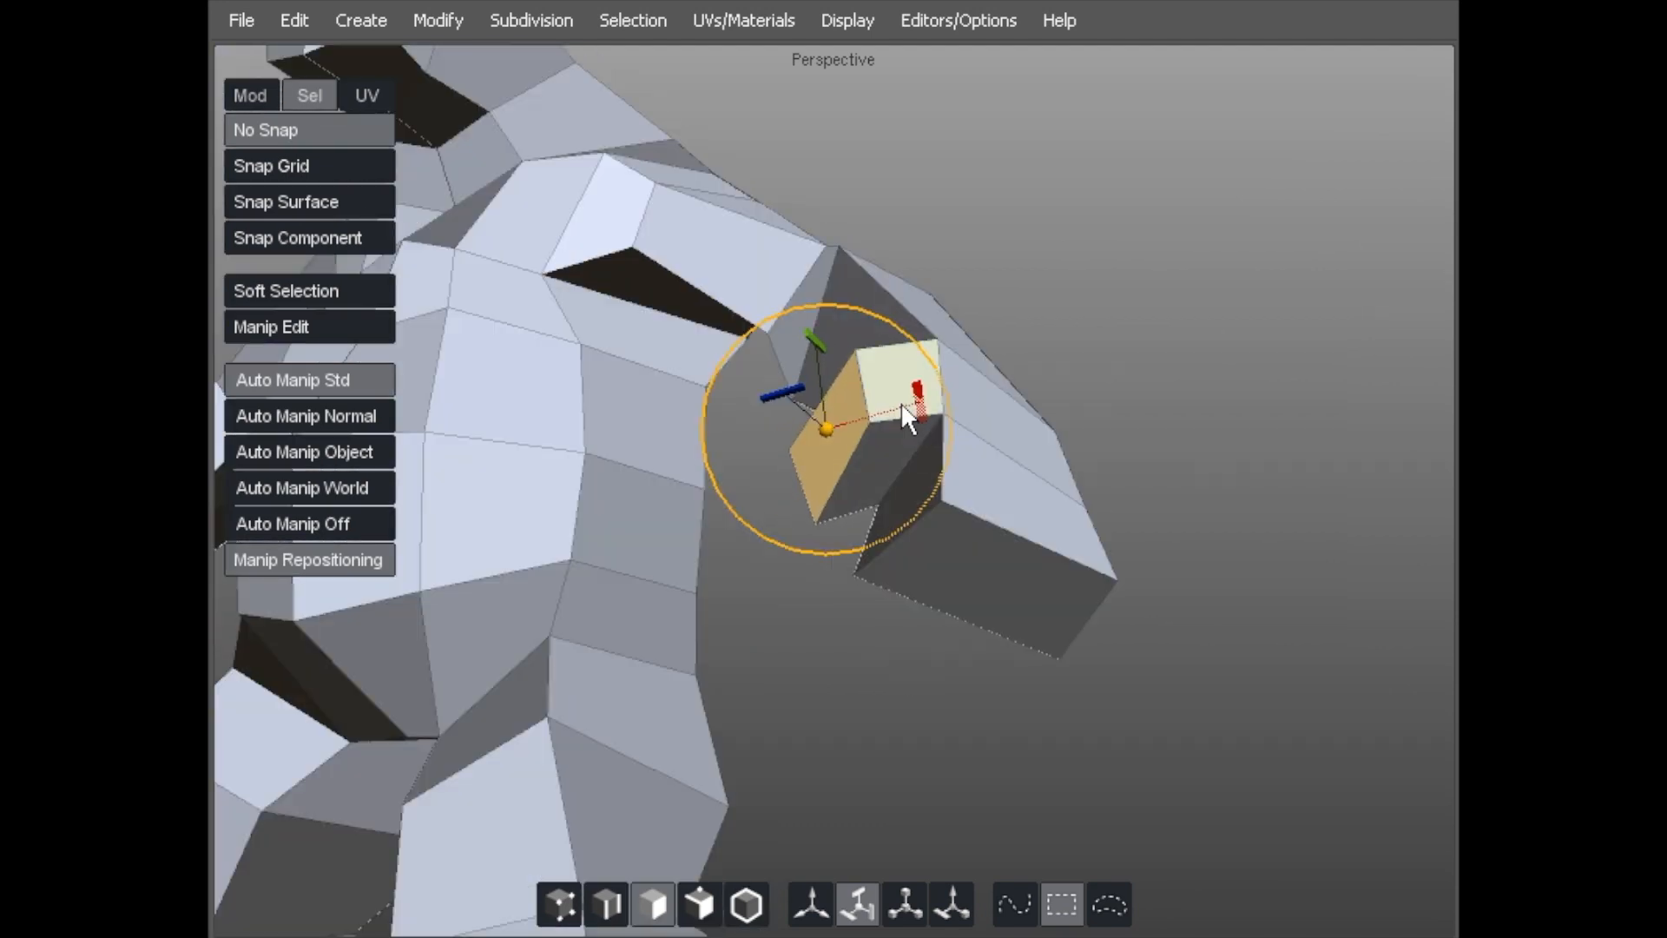
# Move the vertices around the thumb base's end face individually to reshape its outline.
pyautogui.press('1')
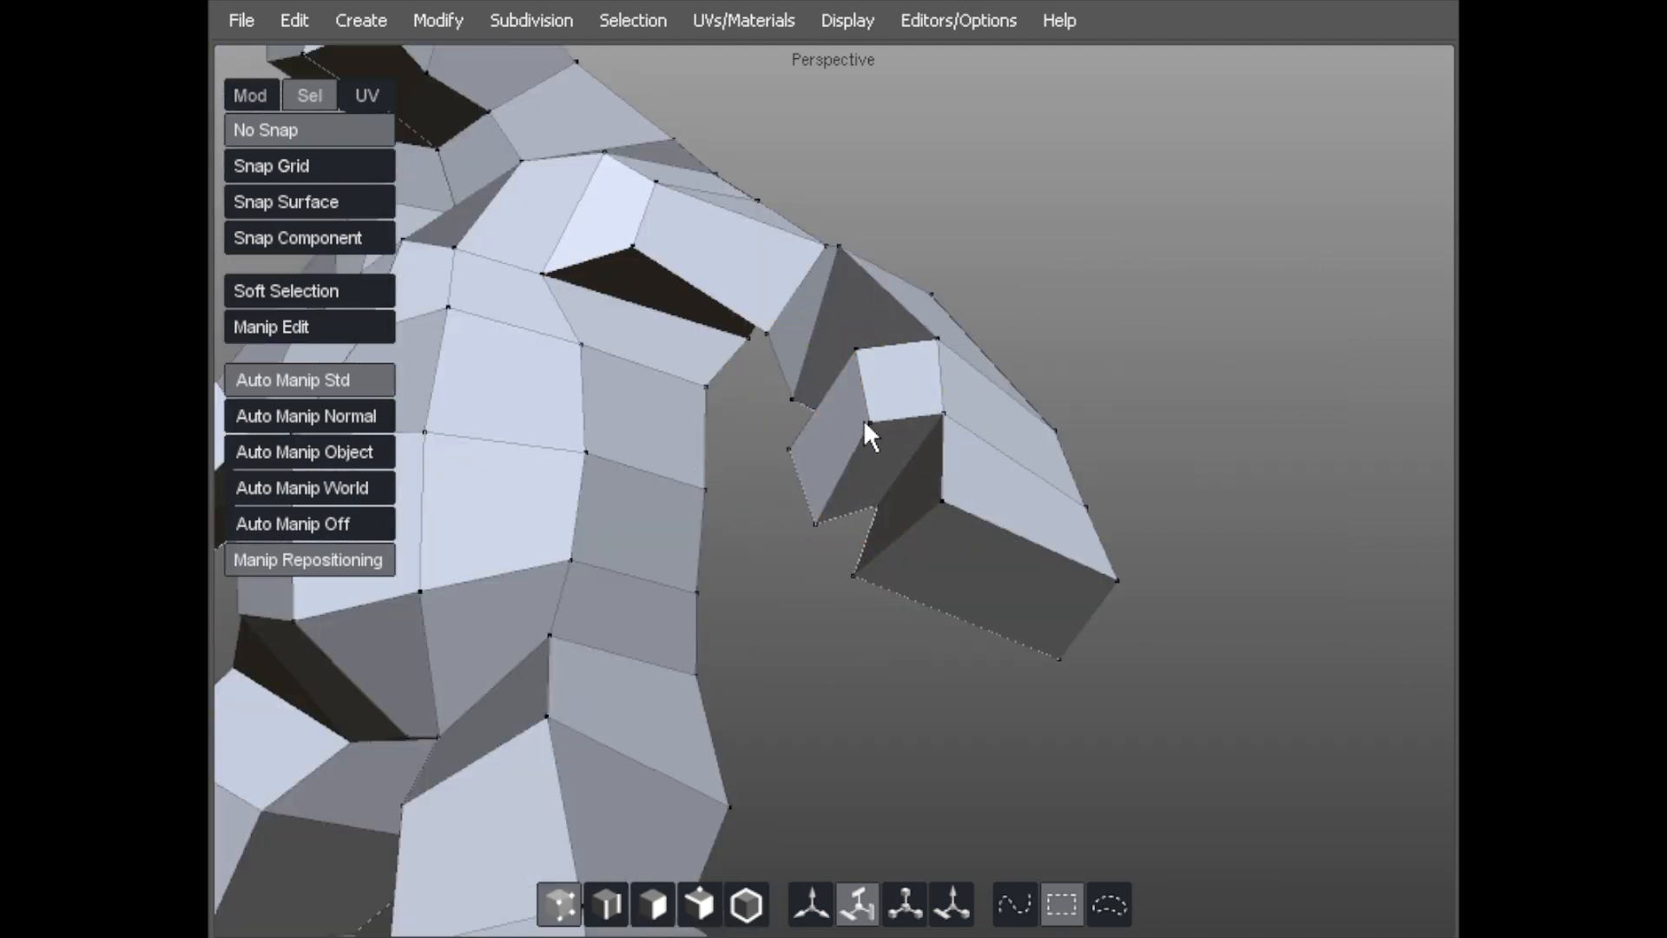
pyautogui.press('w')
pyautogui.moveTo(872, 422); pyautogui.dragTo(861, 422)
pyautogui.moveTo(853, 355); pyautogui.dragTo(837, 360)
pyautogui.moveTo(790, 448); pyautogui.dragTo(800, 443)
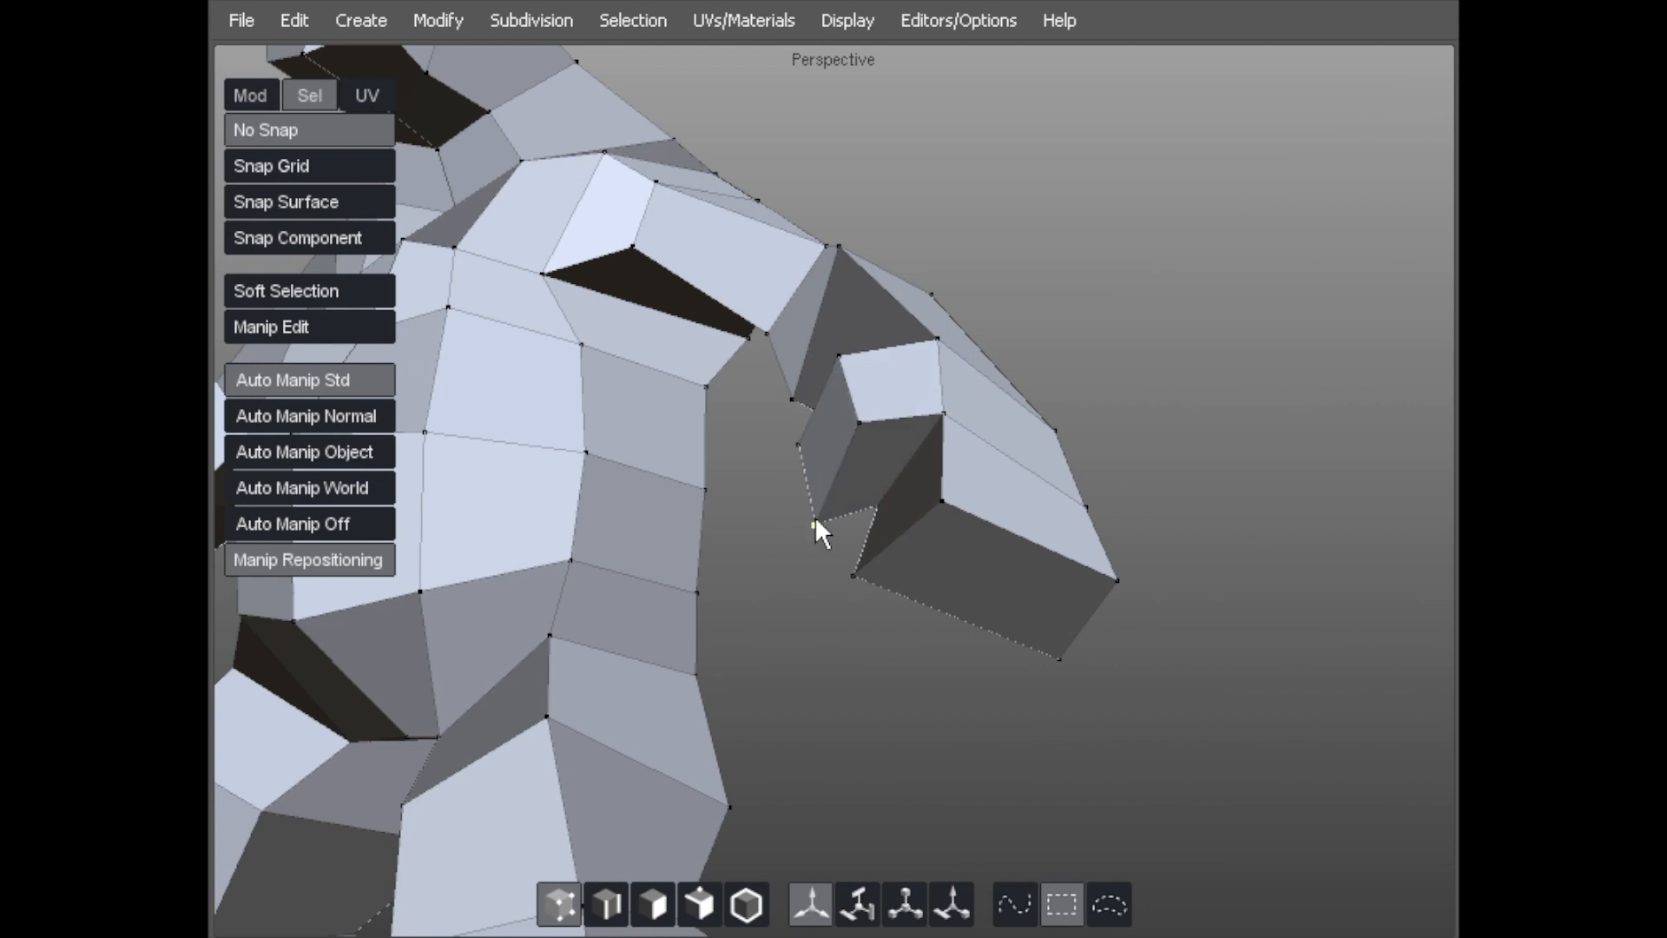
# Extrude the thumb's end face into a tapered second segment and move its tip into place.
pyautogui.keyDown('alt'); pyautogui.moveTo(814, 504); pyautogui.dragTo(946, 528); pyautogui.keyUp('alt')
pyautogui.press('3')
pyautogui.click(913, 462)
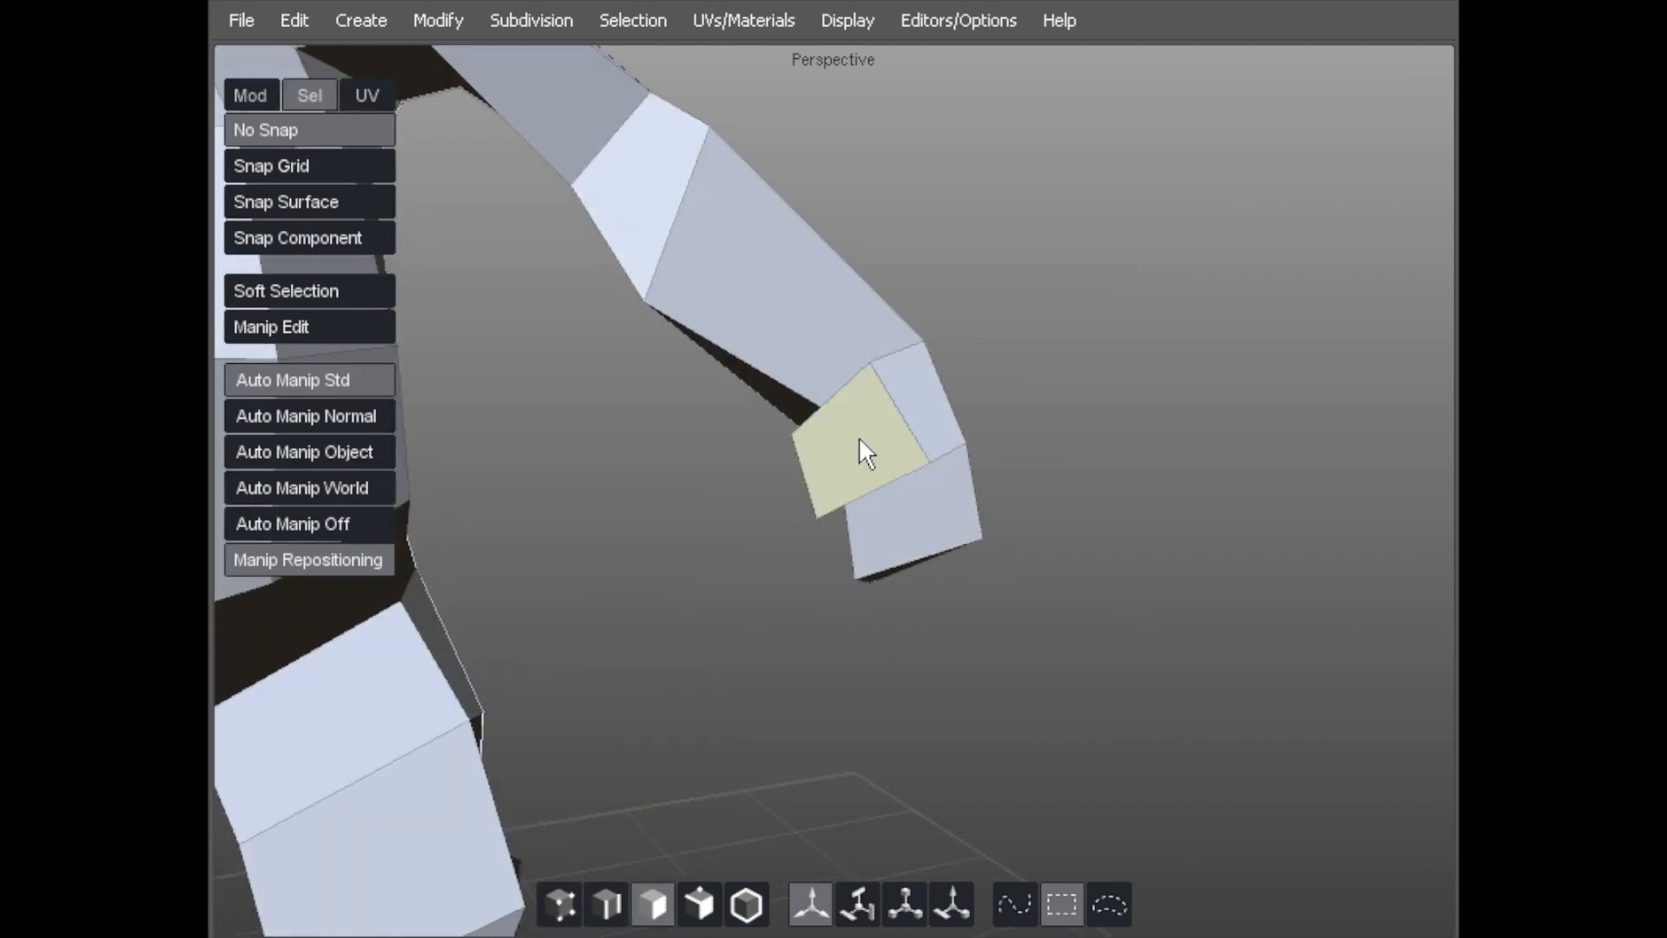
pyautogui.click(914, 461)
pyautogui.keyDown('alt'); pyautogui.moveTo(988, 425); pyautogui.dragTo(649, 528); pyautogui.keyUp('alt')
pyautogui.press('r')
pyautogui.scroll(-3, 679, 404)
pyautogui.press('w')
pyautogui.moveTo(759, 464); pyautogui.dragTo(767, 497, button='middle')
pyautogui.keyDown('alt'); pyautogui.moveTo(768, 497); pyautogui.dragTo(662, 434); pyautogui.keyUp('alt')
pyautogui.keyDown('alt'); pyautogui.moveTo(662, 434); pyautogui.dragTo(763, 441, button='right'); pyautogui.keyUp('alt')
pyautogui.keyDown('alt'); pyautogui.moveTo(844, 436); pyautogui.dragTo(741, 379, button='middle'); pyautogui.keyUp('alt')
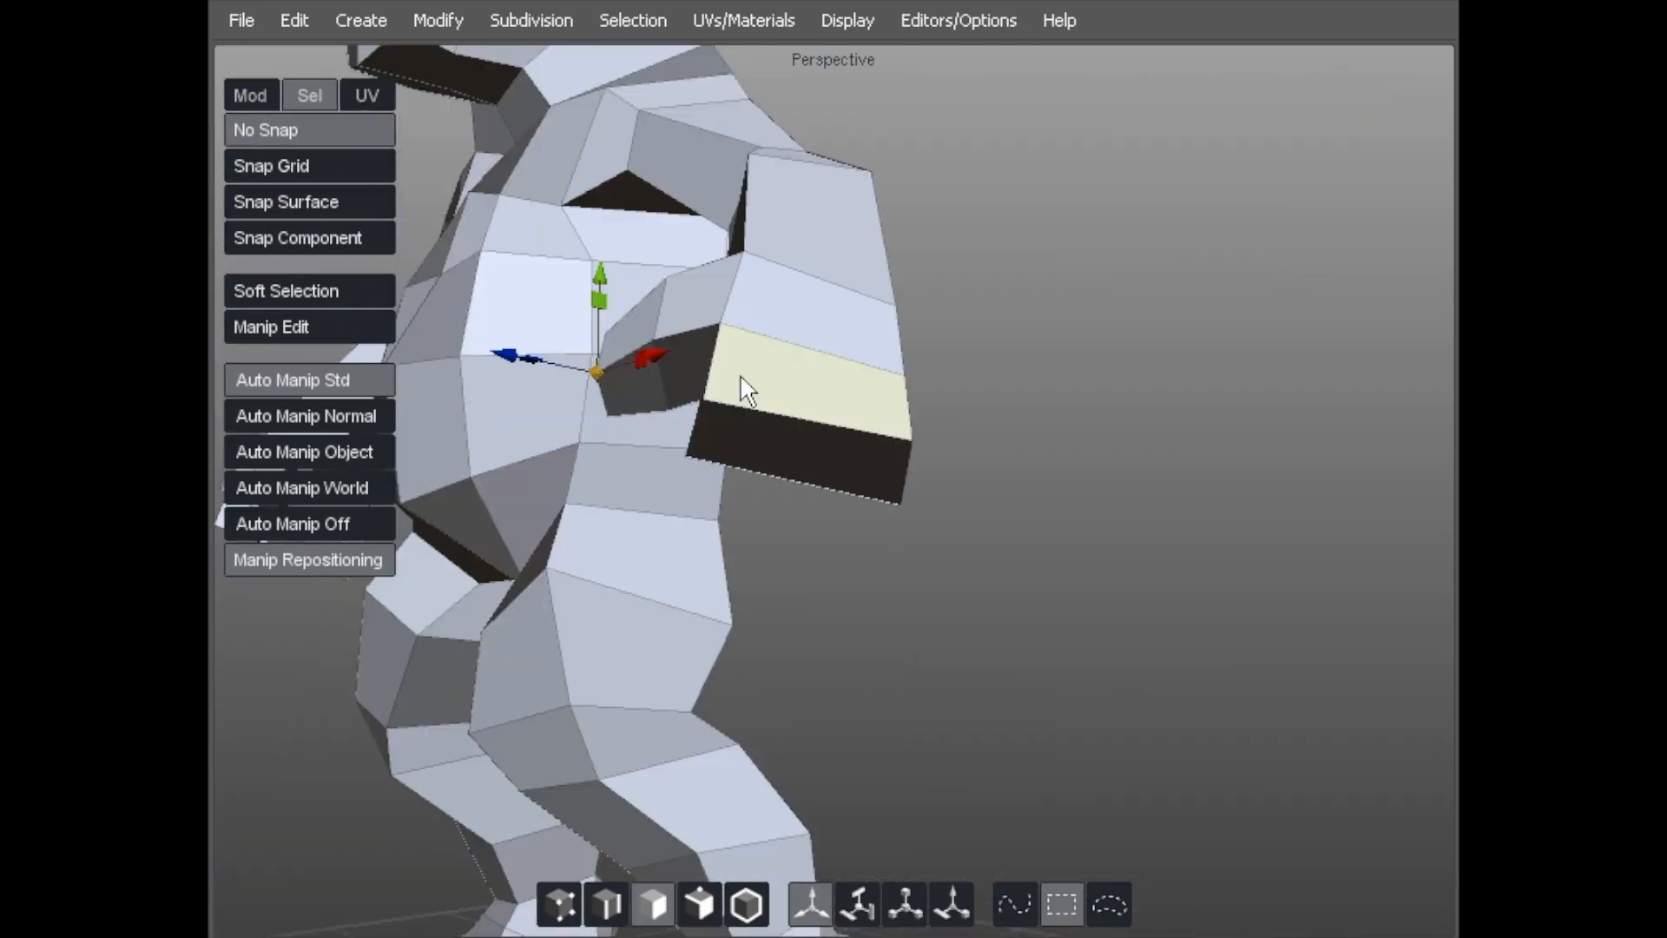
# Split the hand's end section with two cuts running around its outer, end and inner faces to form three finger segments.
pyautogui.keyDown('alt'); pyautogui.moveTo(741, 379); pyautogui.dragTo(764, 429); pyautogui.keyUp('alt')
pyautogui.click(1243, 321)
pyautogui.keyDown('alt'); pyautogui.moveTo(1024, 338); pyautogui.dragTo(866, 435); pyautogui.keyUp('alt')
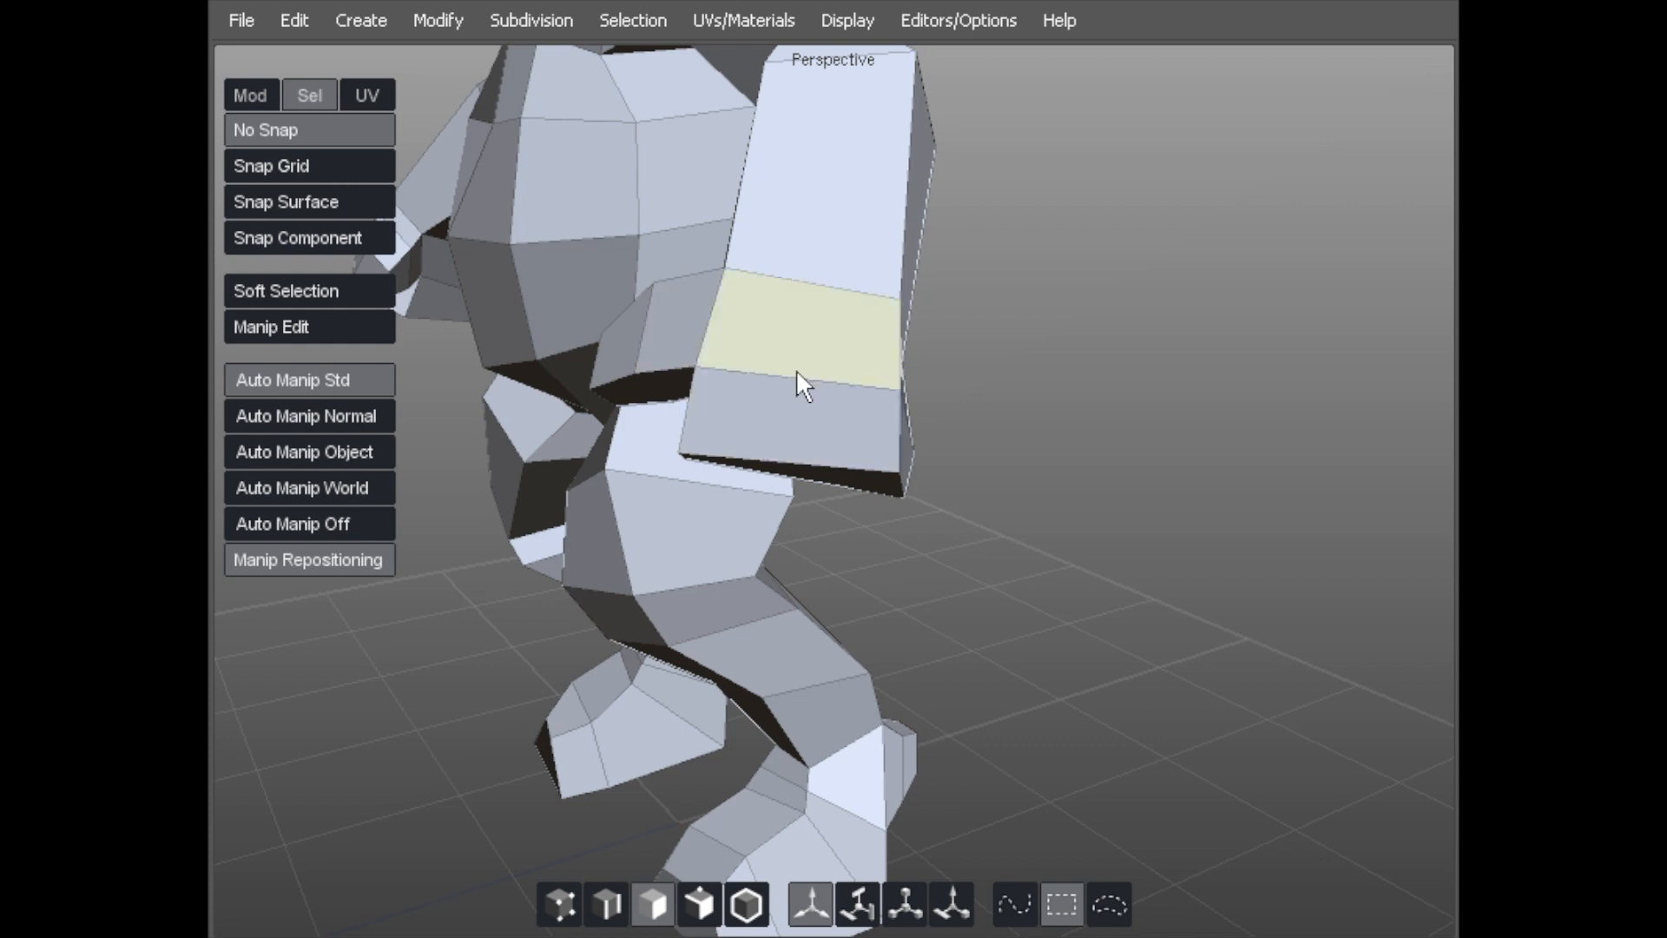
pyautogui.press('g')
pyautogui.keyDown('alt'); pyautogui.moveTo(785, 375); pyautogui.dragTo(783, 340); pyautogui.keyUp('alt')
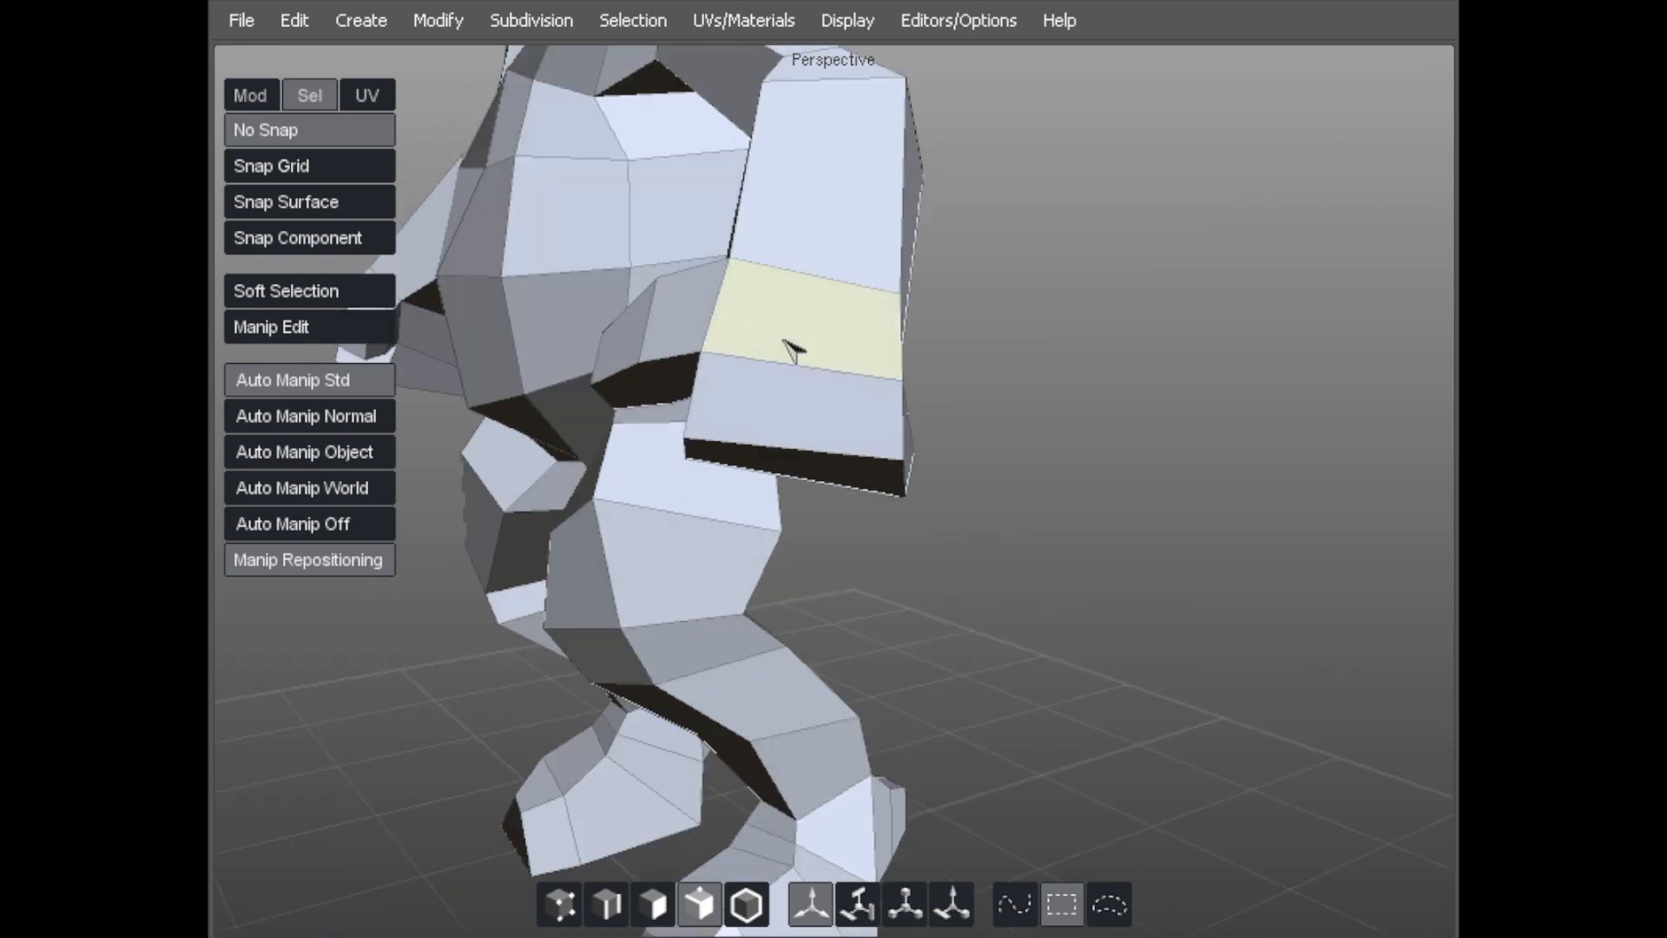
pyautogui.keyDown('alt'); pyautogui.moveTo(788, 269); pyautogui.dragTo(834, 212); pyautogui.keyUp('alt')
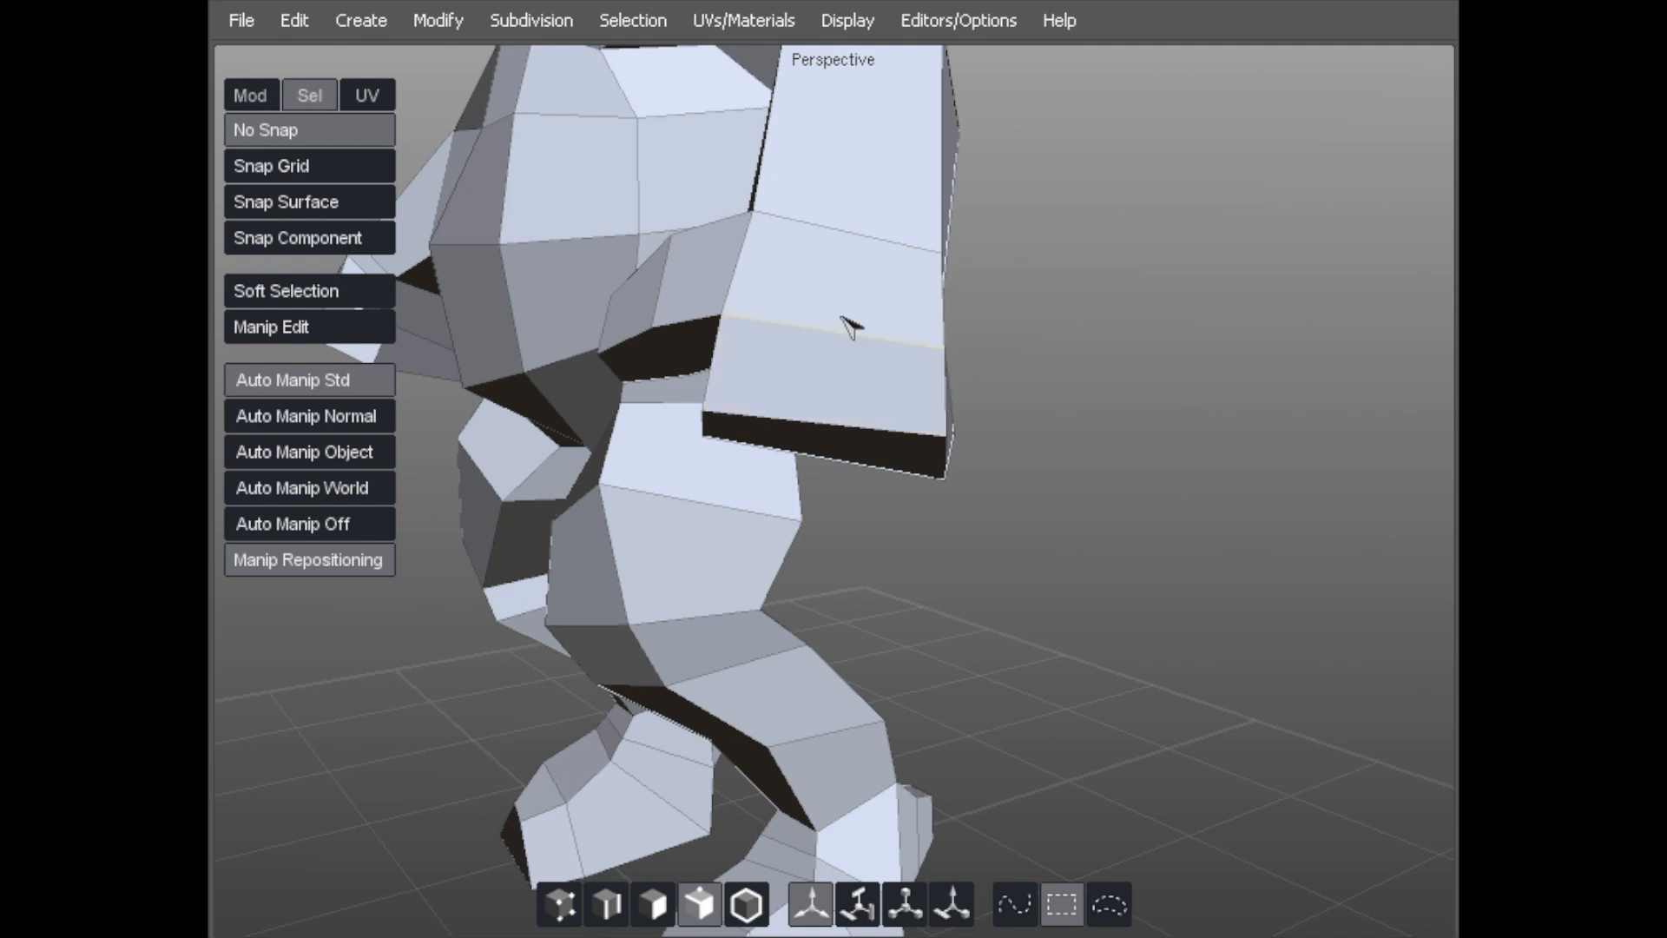
pyautogui.click(798, 326)
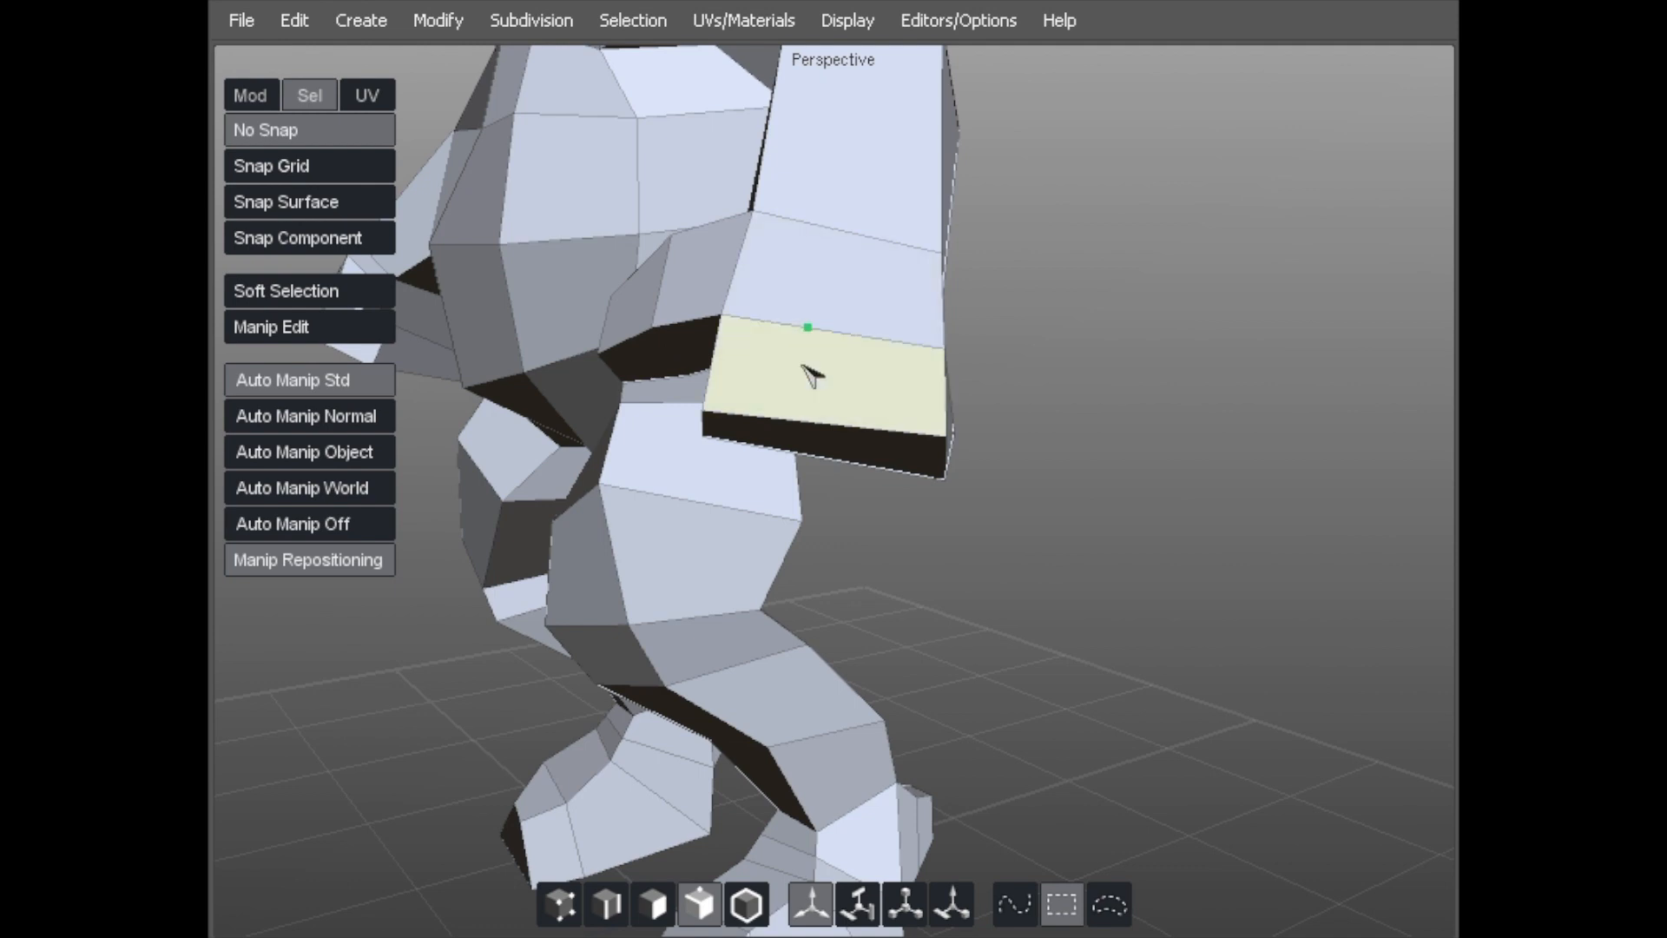
pyautogui.keyDown('alt'); pyautogui.moveTo(788, 439); pyautogui.dragTo(476, 489); pyautogui.keyUp('alt')
pyautogui.click(510, 456)
pyautogui.click(457, 526)
pyautogui.keyDown('alt'); pyautogui.moveTo(521, 547); pyautogui.dragTo(404, 556); pyautogui.keyUp('alt')
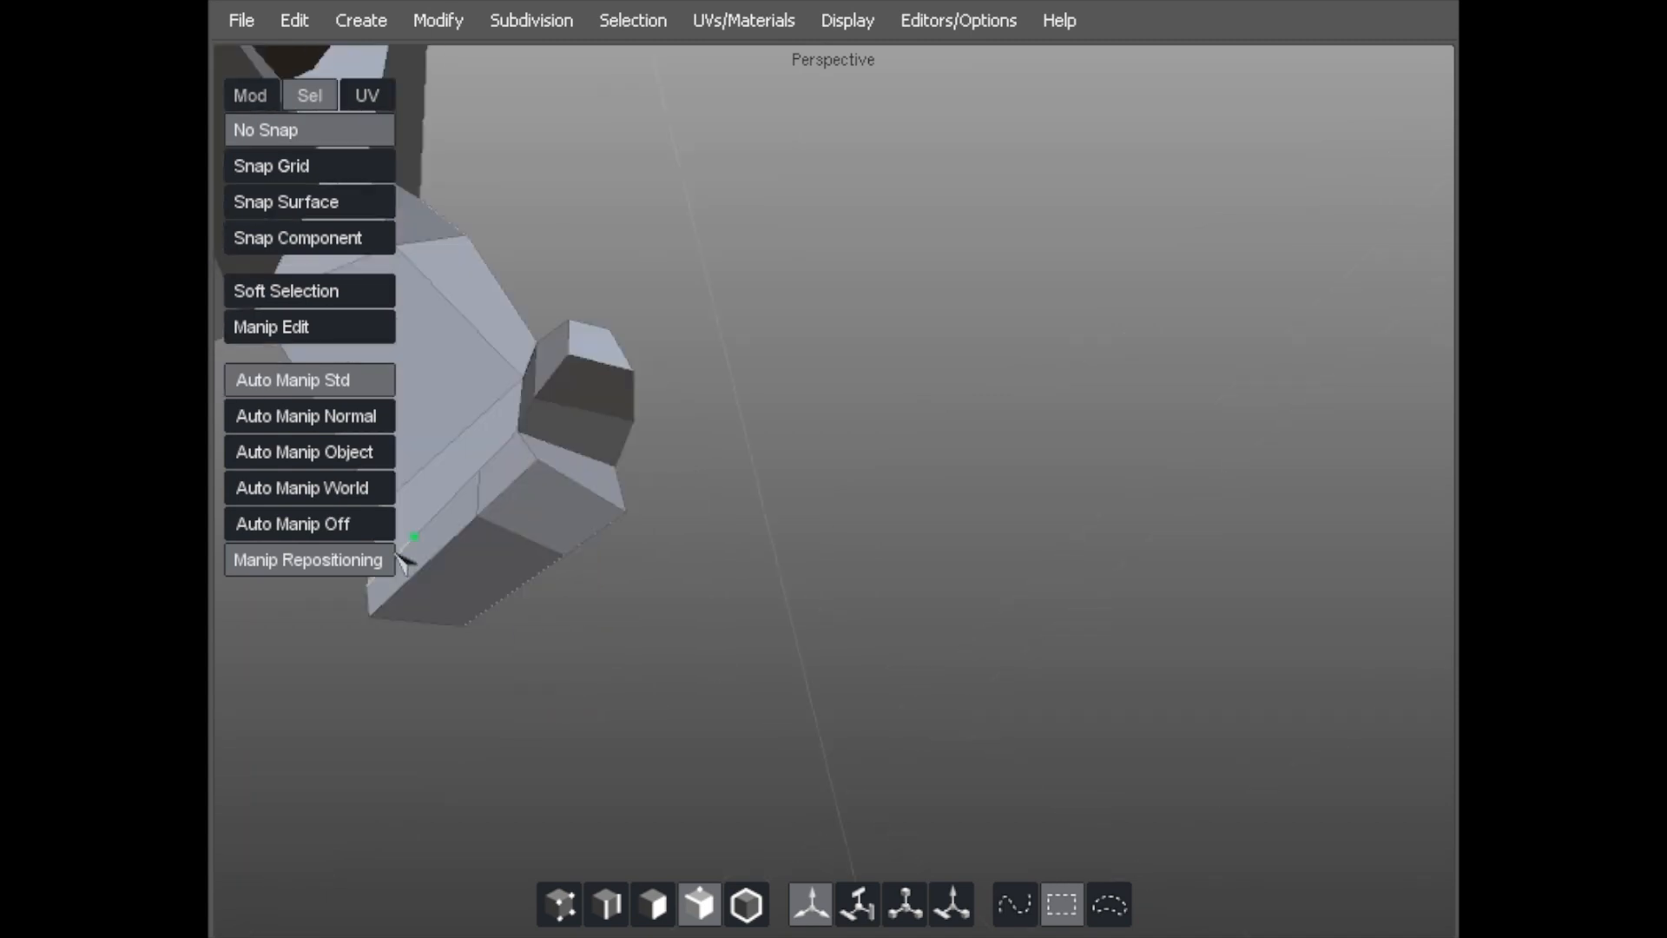
pyautogui.keyDown('alt'); pyautogui.moveTo(427, 569); pyautogui.dragTo(236, 707); pyautogui.keyUp('alt')
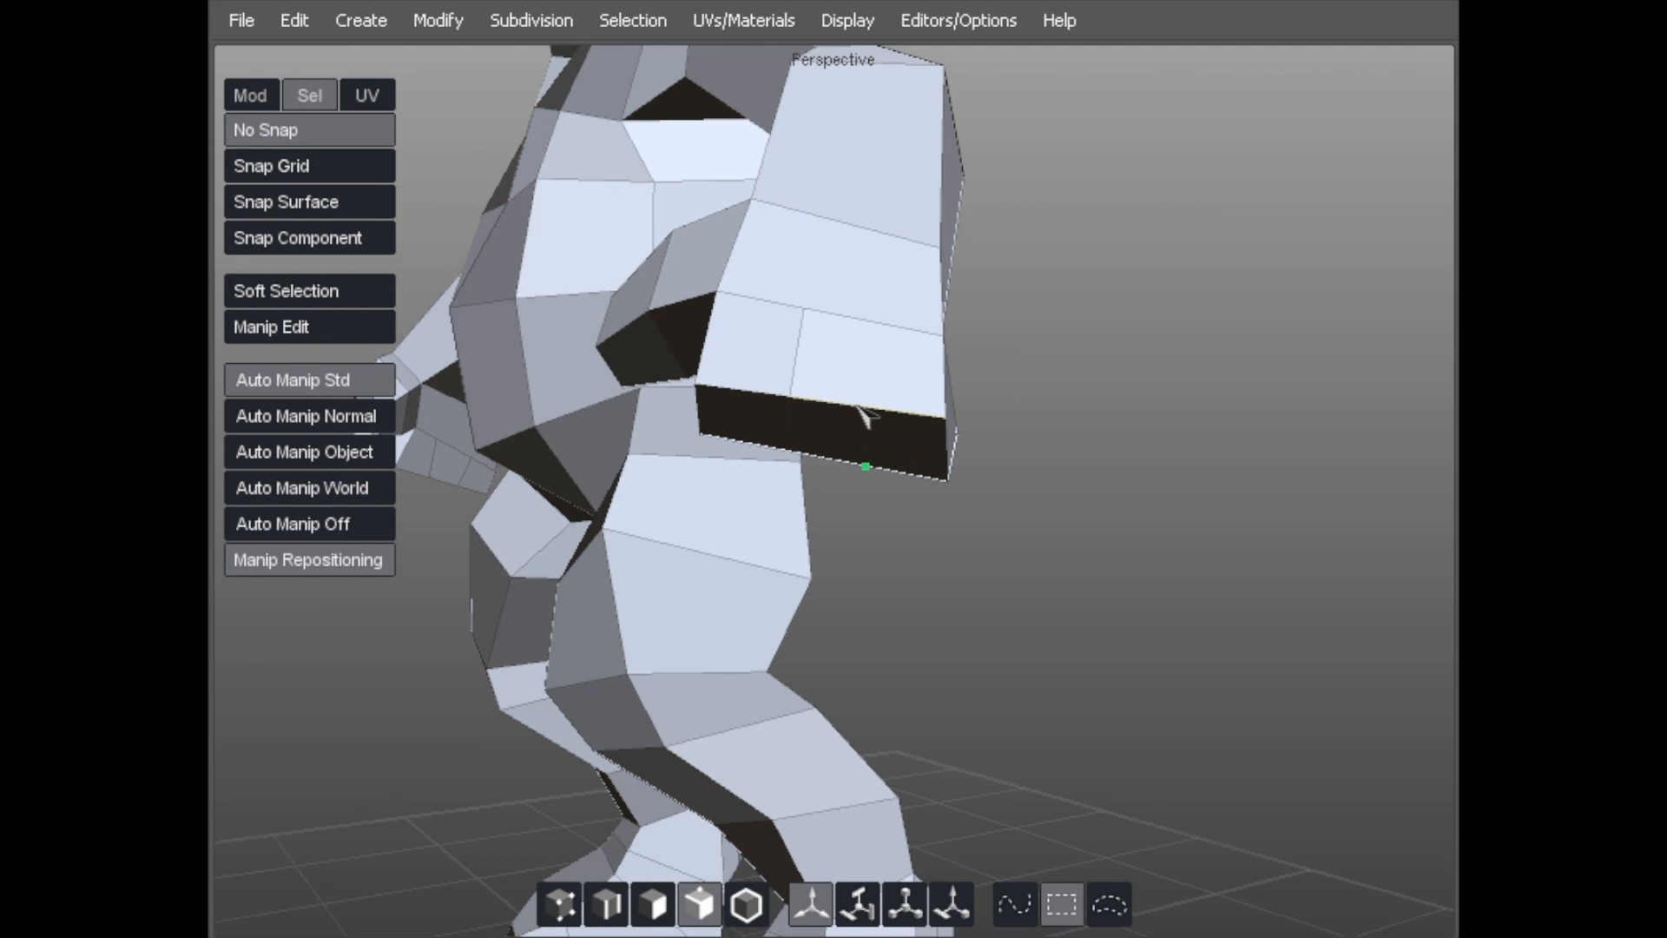
pyautogui.click(872, 321)
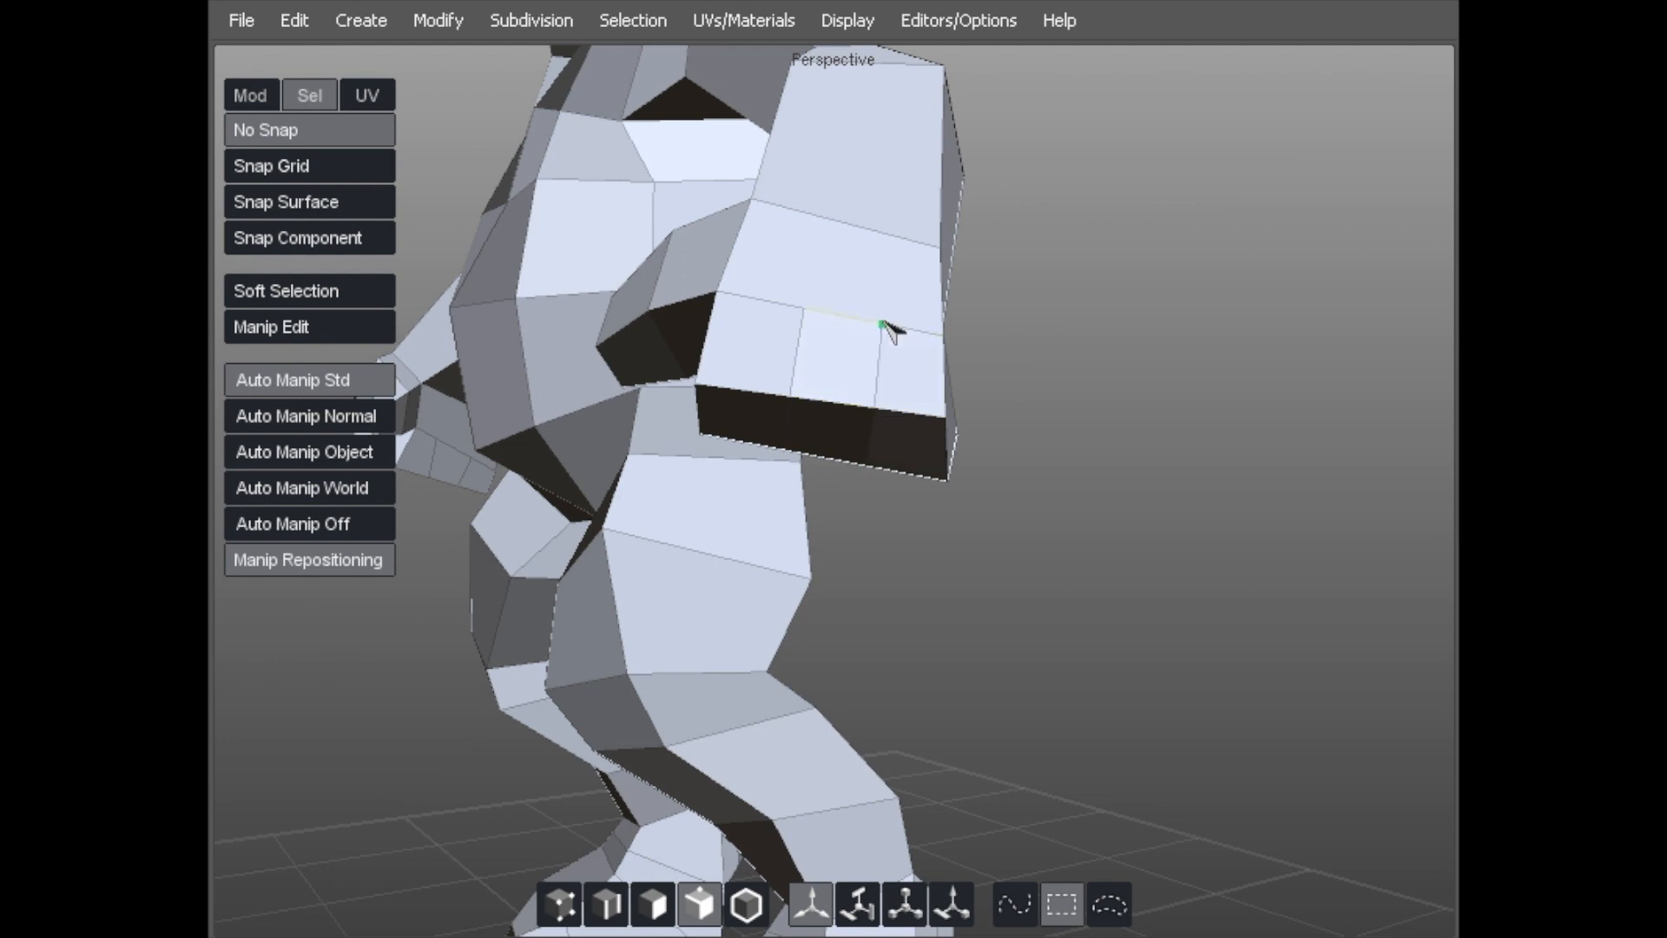
# Examine the divided hand and its proportions against the arm and body from several angles.
pyautogui.keyDown('alt'); pyautogui.moveTo(900, 243); pyautogui.dragTo(901, 317); pyautogui.keyUp('alt')
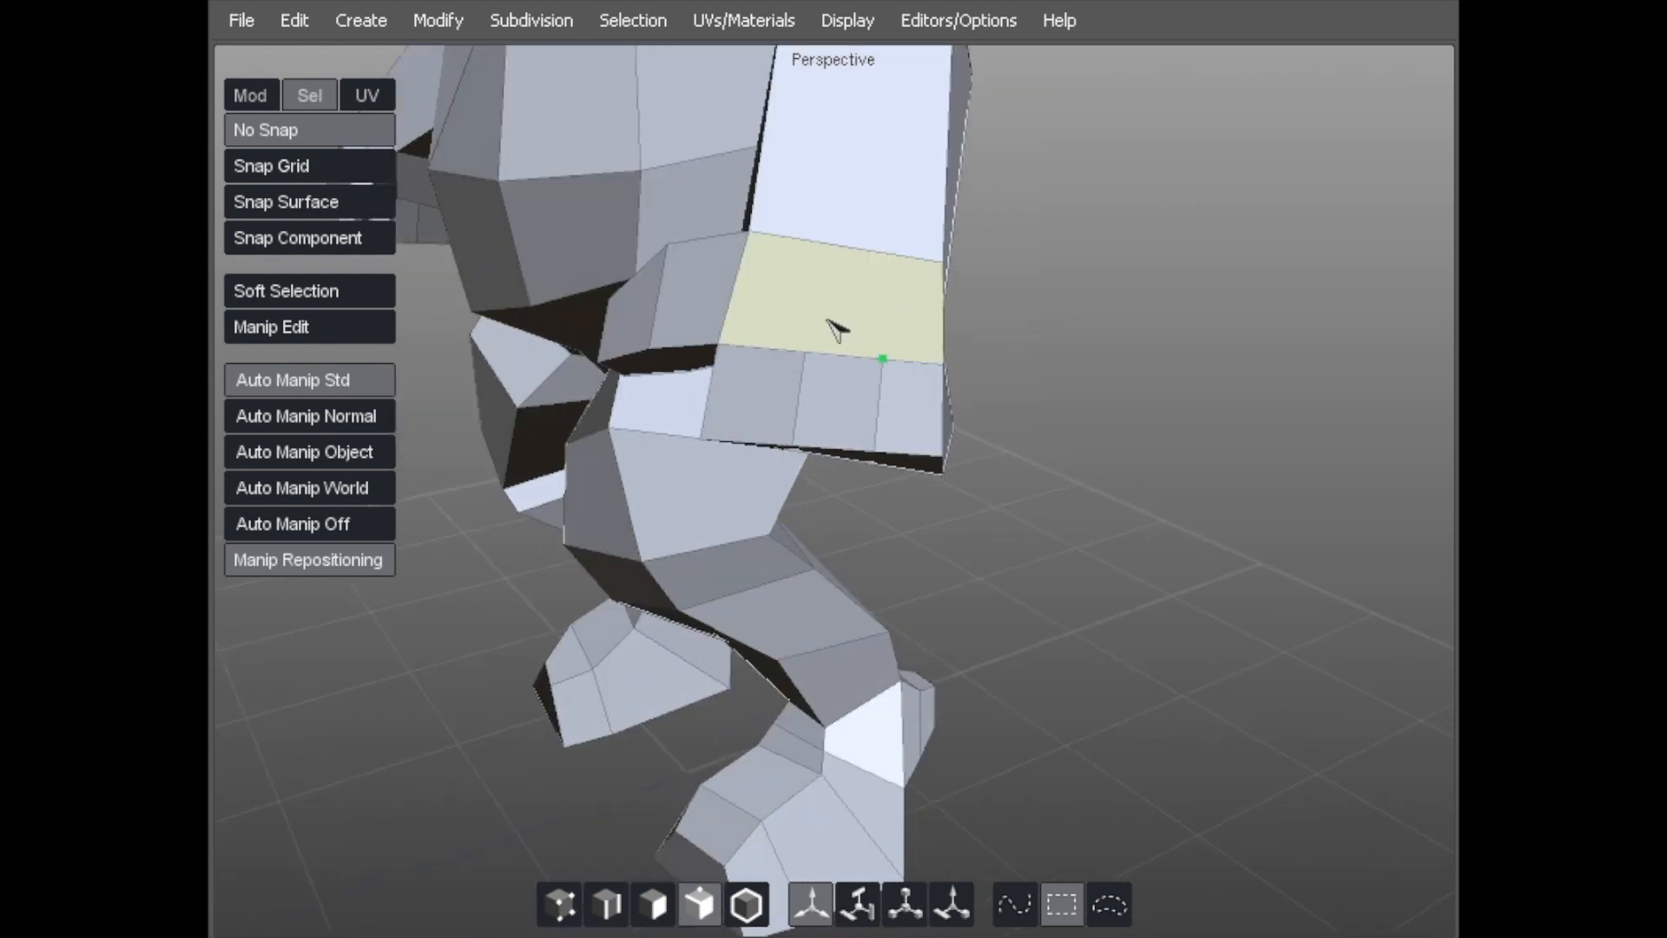
pyautogui.keyDown('alt'); pyautogui.moveTo(791, 276); pyautogui.dragTo(831, 255, button='right'); pyautogui.keyUp('alt')
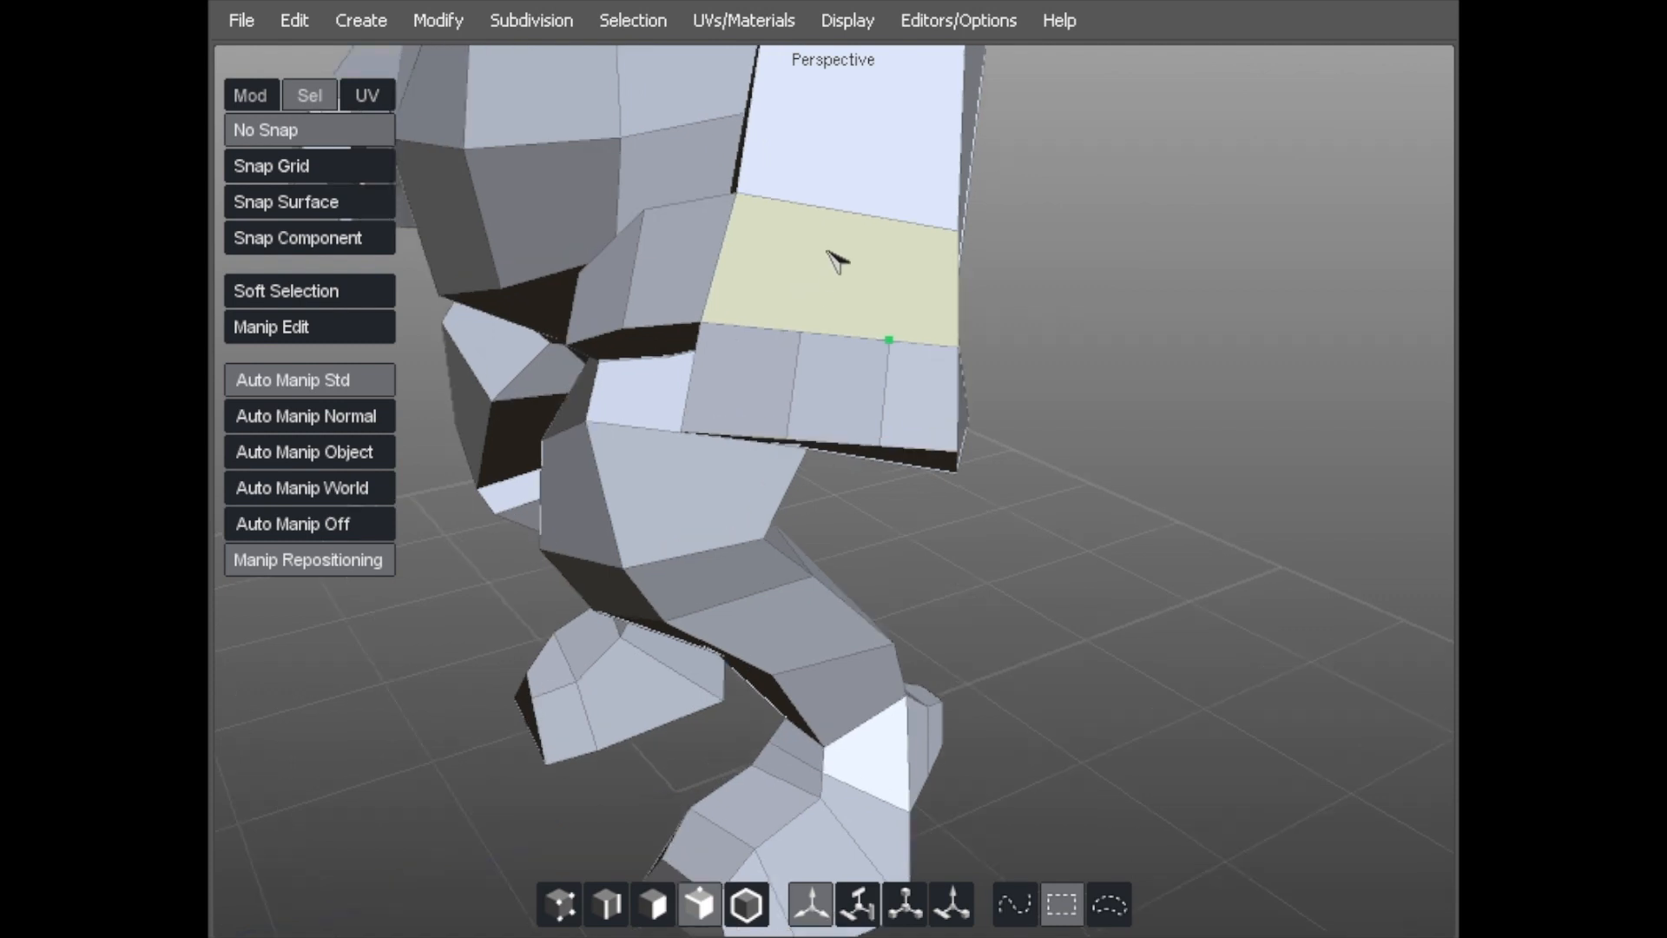
pyautogui.keyDown('alt'); pyautogui.moveTo(831, 256); pyautogui.dragTo(817, 298, button='middle'); pyautogui.keyUp('alt')
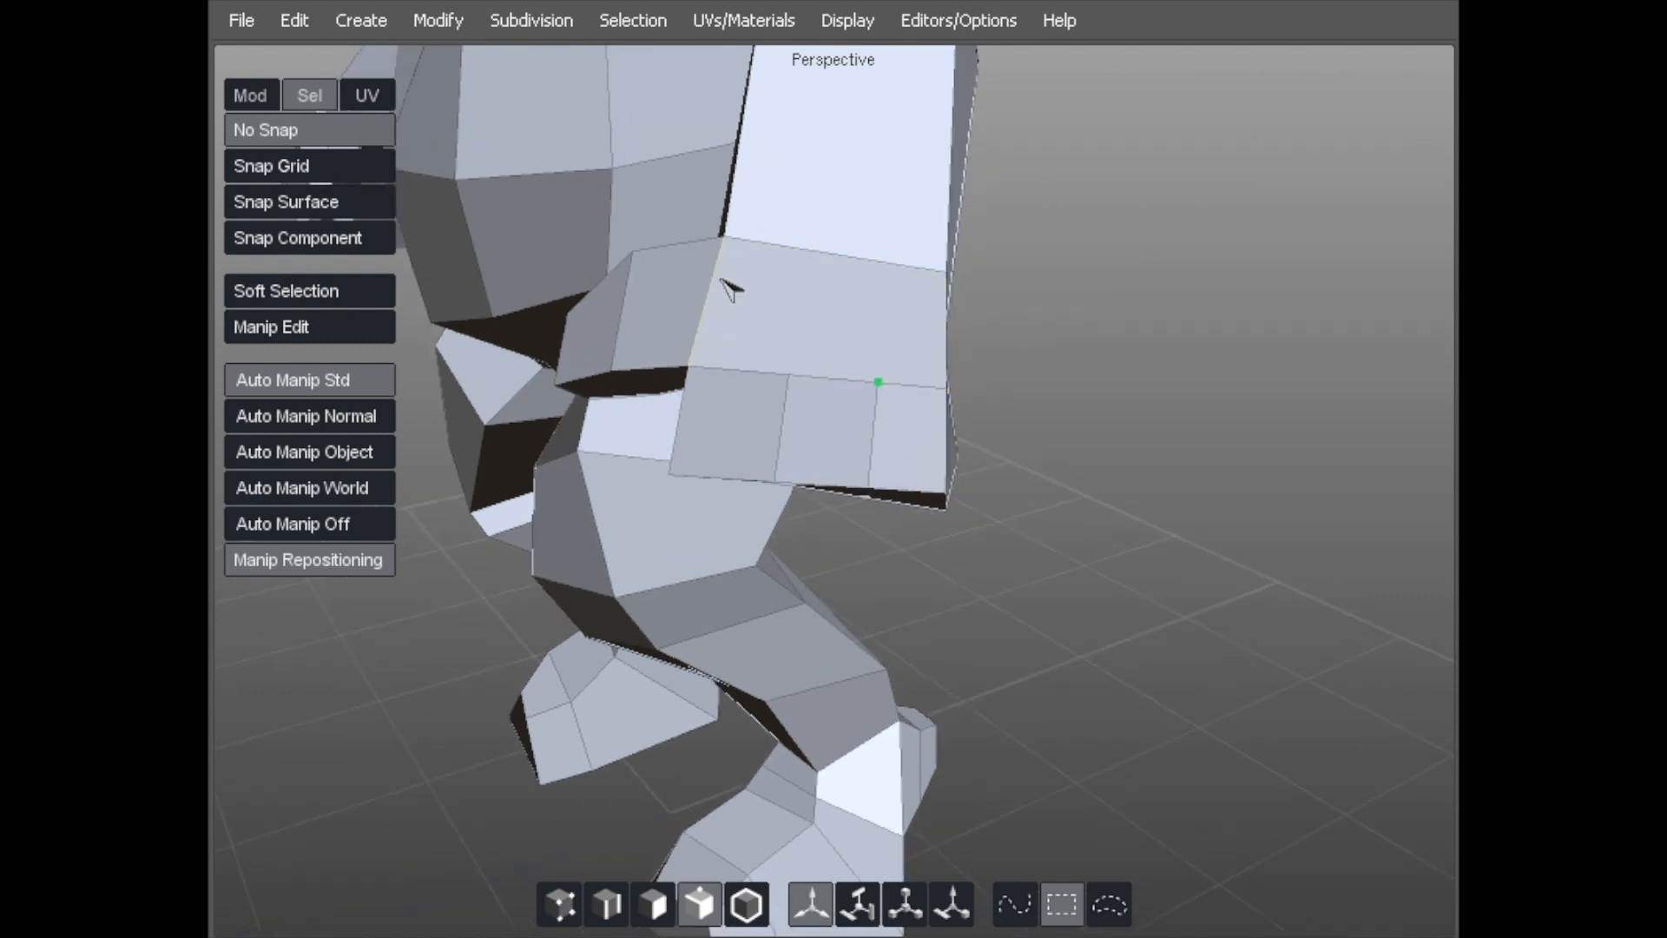
pyautogui.keyDown('alt'); pyautogui.moveTo(944, 343); pyautogui.dragTo(786, 341); pyautogui.keyUp('alt')
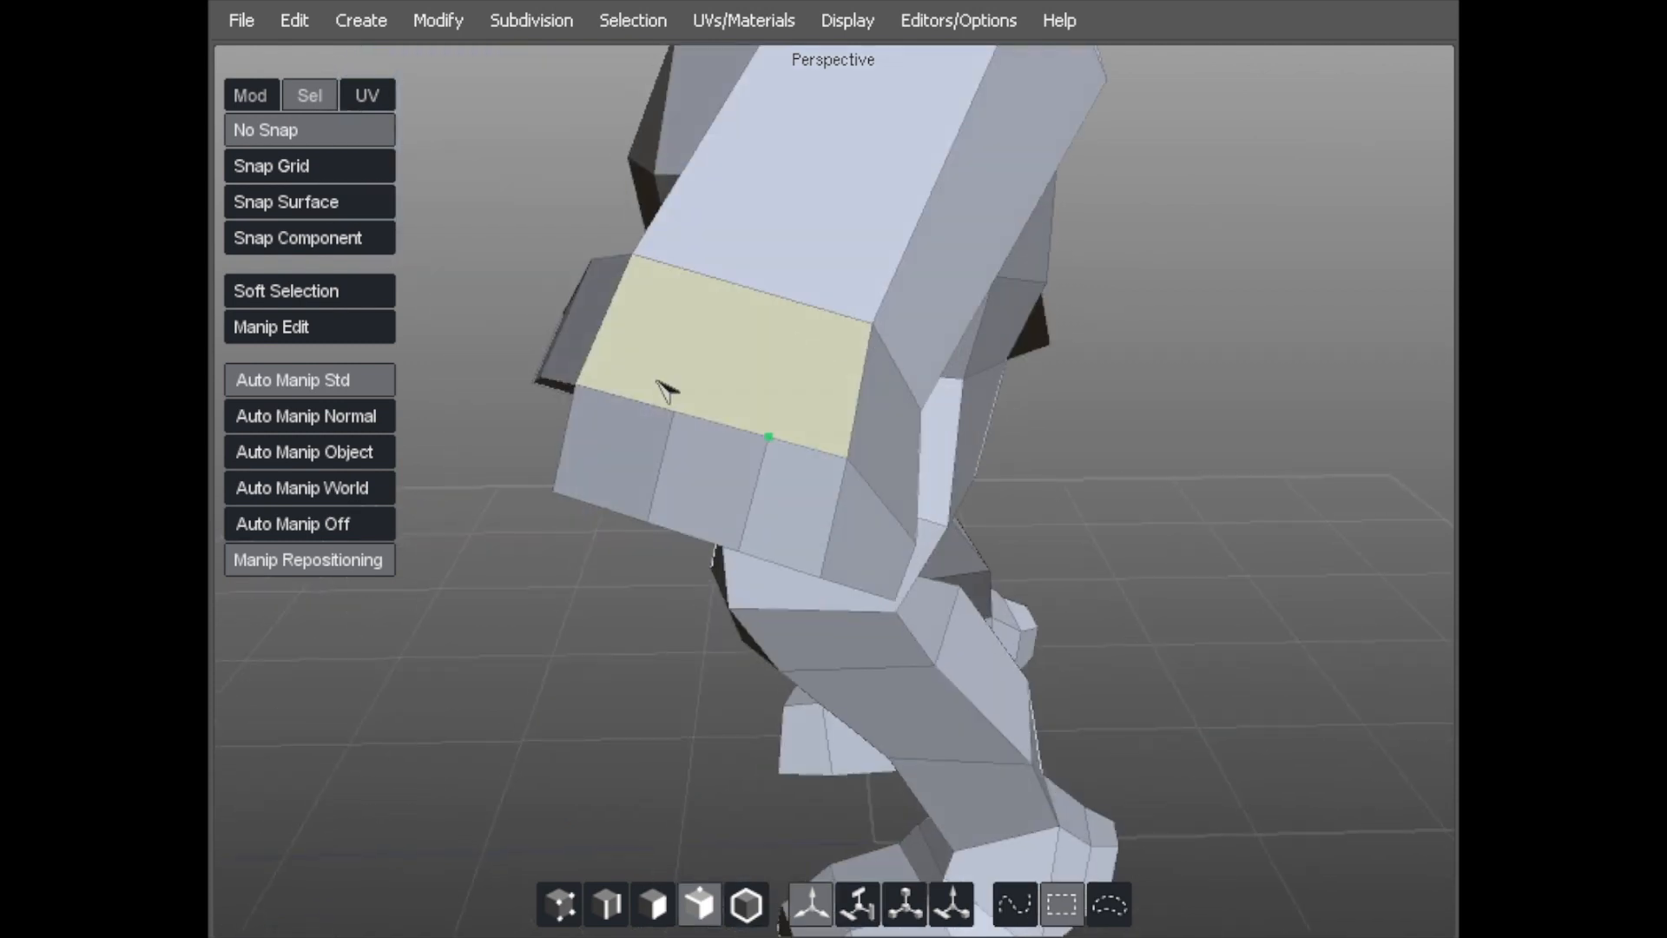
pyautogui.keyDown('alt'); pyautogui.moveTo(692, 372); pyautogui.dragTo(899, 297); pyautogui.keyUp('alt')
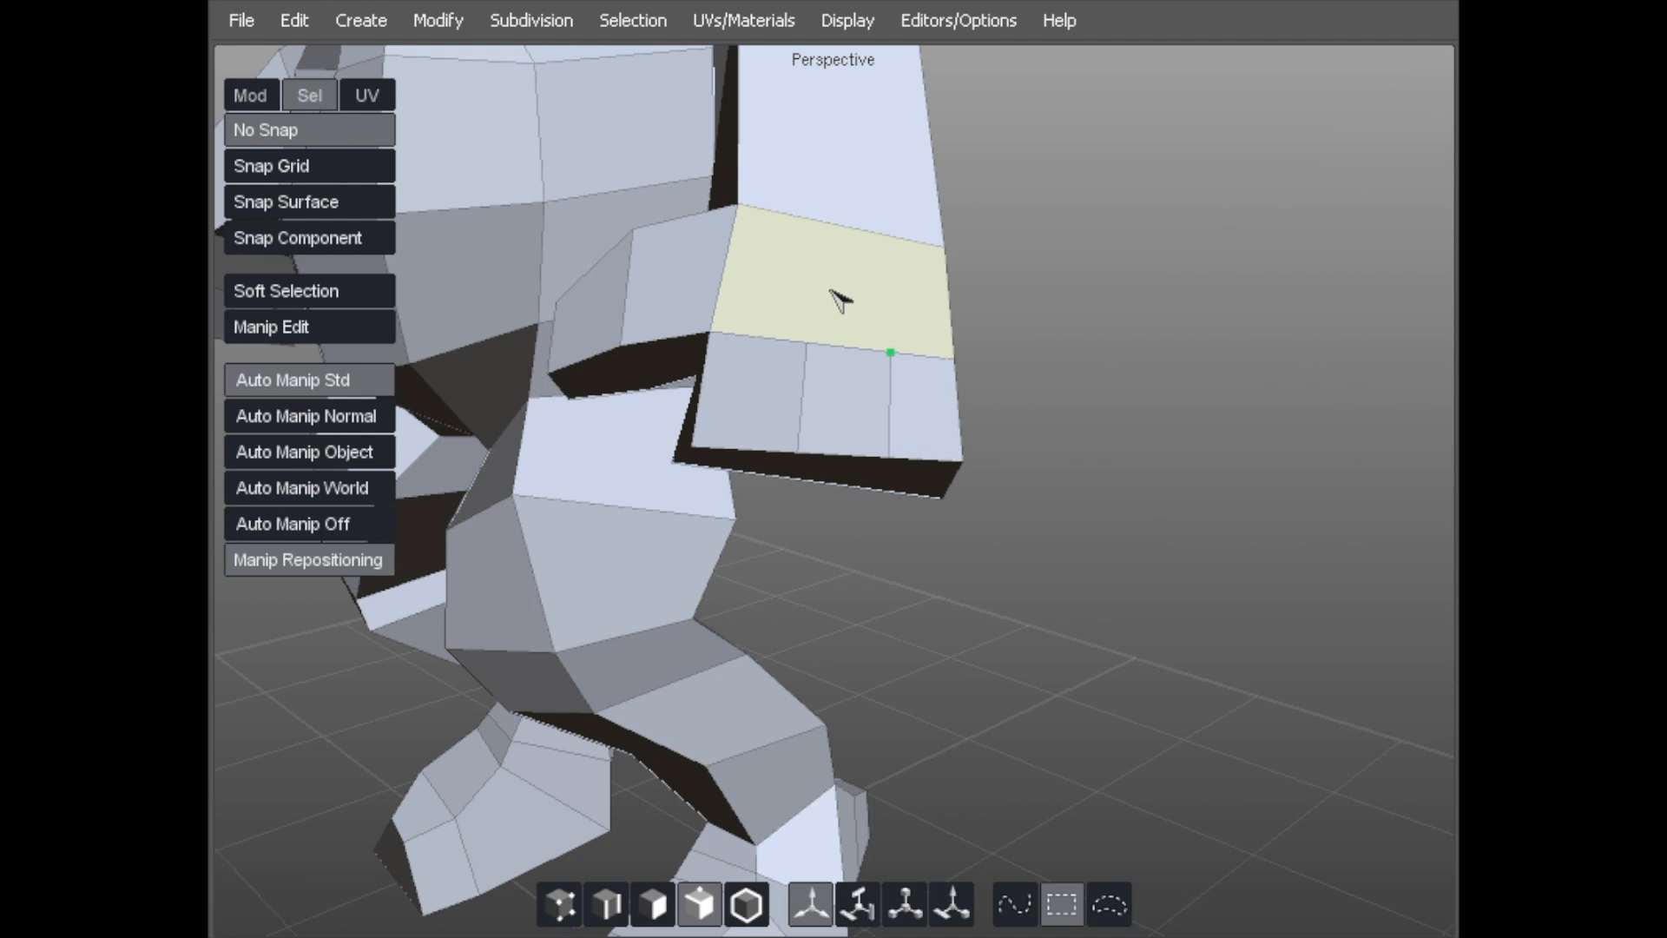
pyautogui.keyDown('alt'); pyautogui.moveTo(737, 283); pyautogui.dragTo(537, 315, button='right'); pyautogui.keyUp('alt')
pyautogui.keyDown('alt'); pyautogui.moveTo(537, 314); pyautogui.dragTo(773, 315); pyautogui.keyUp('alt')
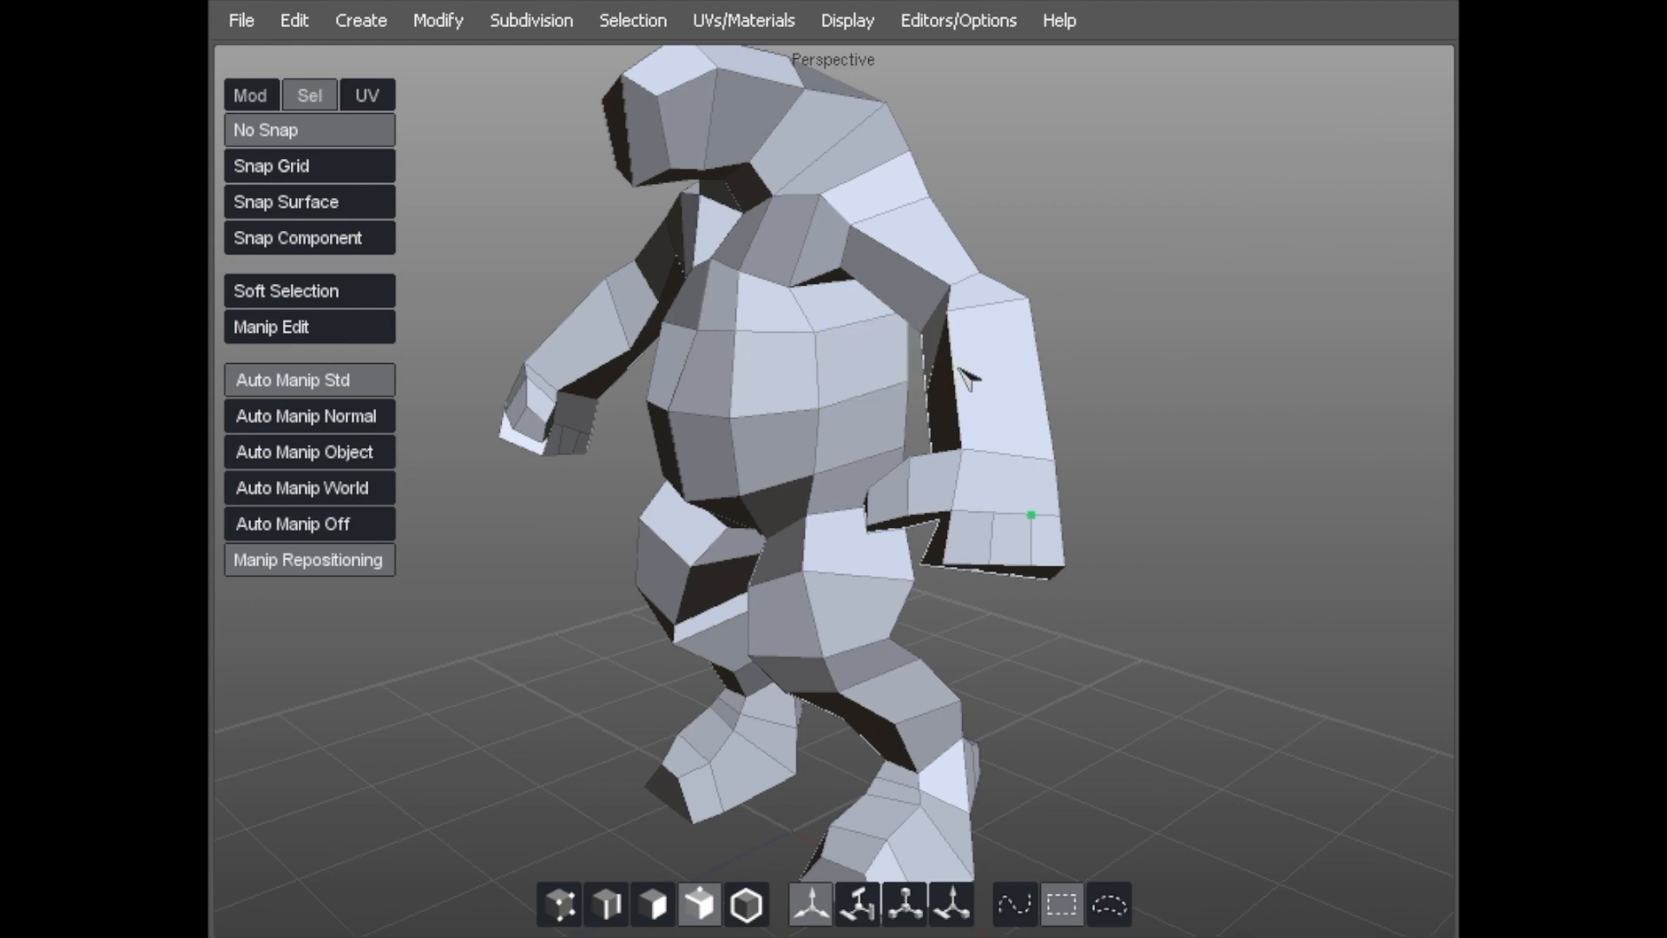
pyautogui.keyDown('alt'); pyautogui.moveTo(938, 455); pyautogui.dragTo(1040, 441, button='right'); pyautogui.keyUp('alt')
pyautogui.keyDown('alt'); pyautogui.moveTo(1049, 450); pyautogui.dragTo(920, 413); pyautogui.keyUp('alt')
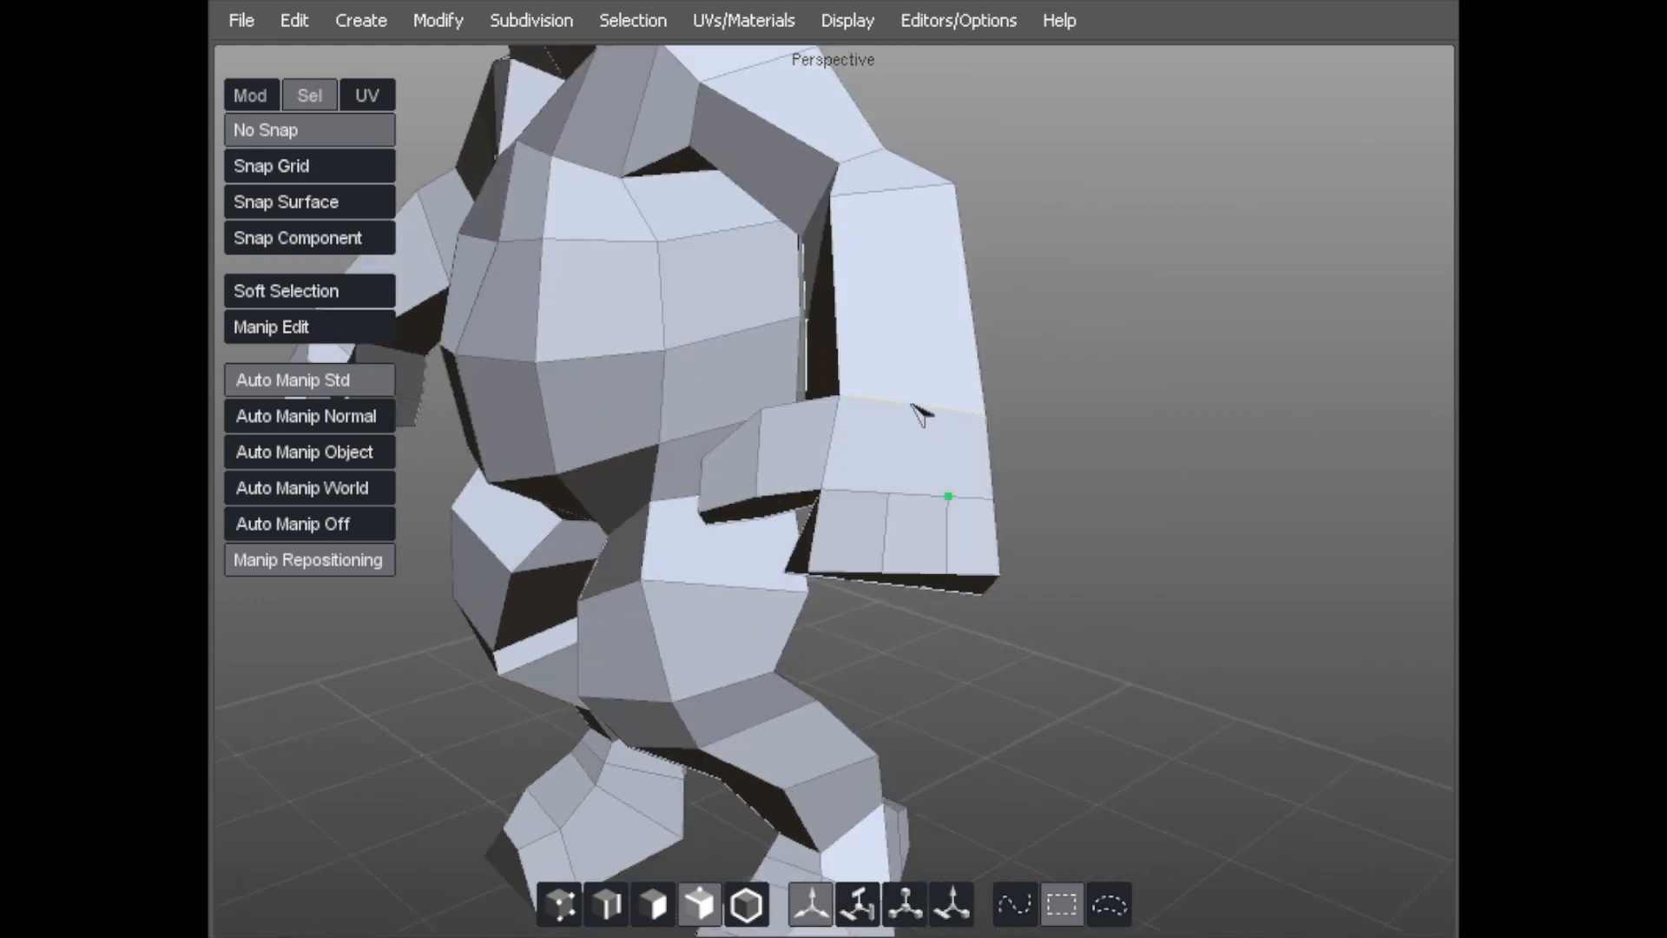
pyautogui.keyDown('alt'); pyautogui.moveTo(915, 418); pyautogui.dragTo(1003, 409, button='right'); pyautogui.keyUp('alt')
pyautogui.keyDown('alt'); pyautogui.moveTo(984, 475); pyautogui.dragTo(859, 361); pyautogui.keyUp('alt')
pyautogui.keyDown('alt'); pyautogui.moveTo(744, 379); pyautogui.dragTo(623, 441); pyautogui.keyUp('alt')
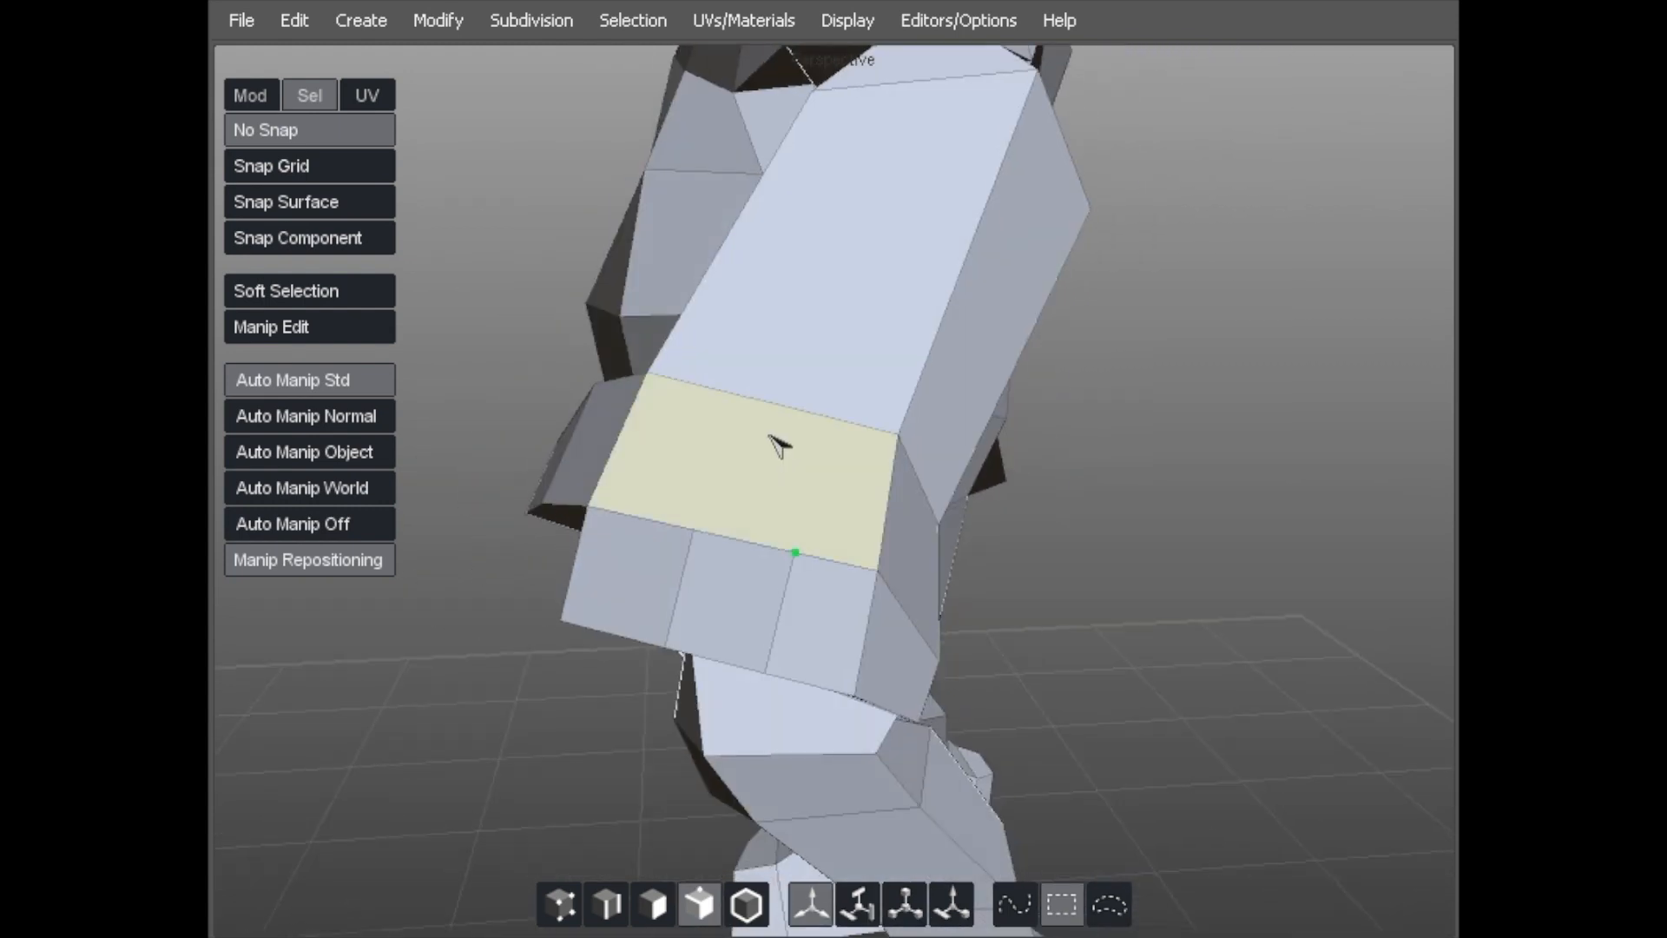
pyautogui.moveTo(792, 439)
pyautogui.keyDown('alt'); pyautogui.mouseDown()
pyautogui.moveTo(732, 469)
pyautogui.moveTo(814, 482)
pyautogui.moveTo(792, 451)
pyautogui.moveTo(807, 408)
pyautogui.moveTo(796, 442)
pyautogui.mouseUp(); pyautogui.keyUp('alt')
pyautogui.keyDown('alt'); pyautogui.moveTo(798, 382); pyautogui.dragTo(756, 495); pyautogui.keyUp('alt')
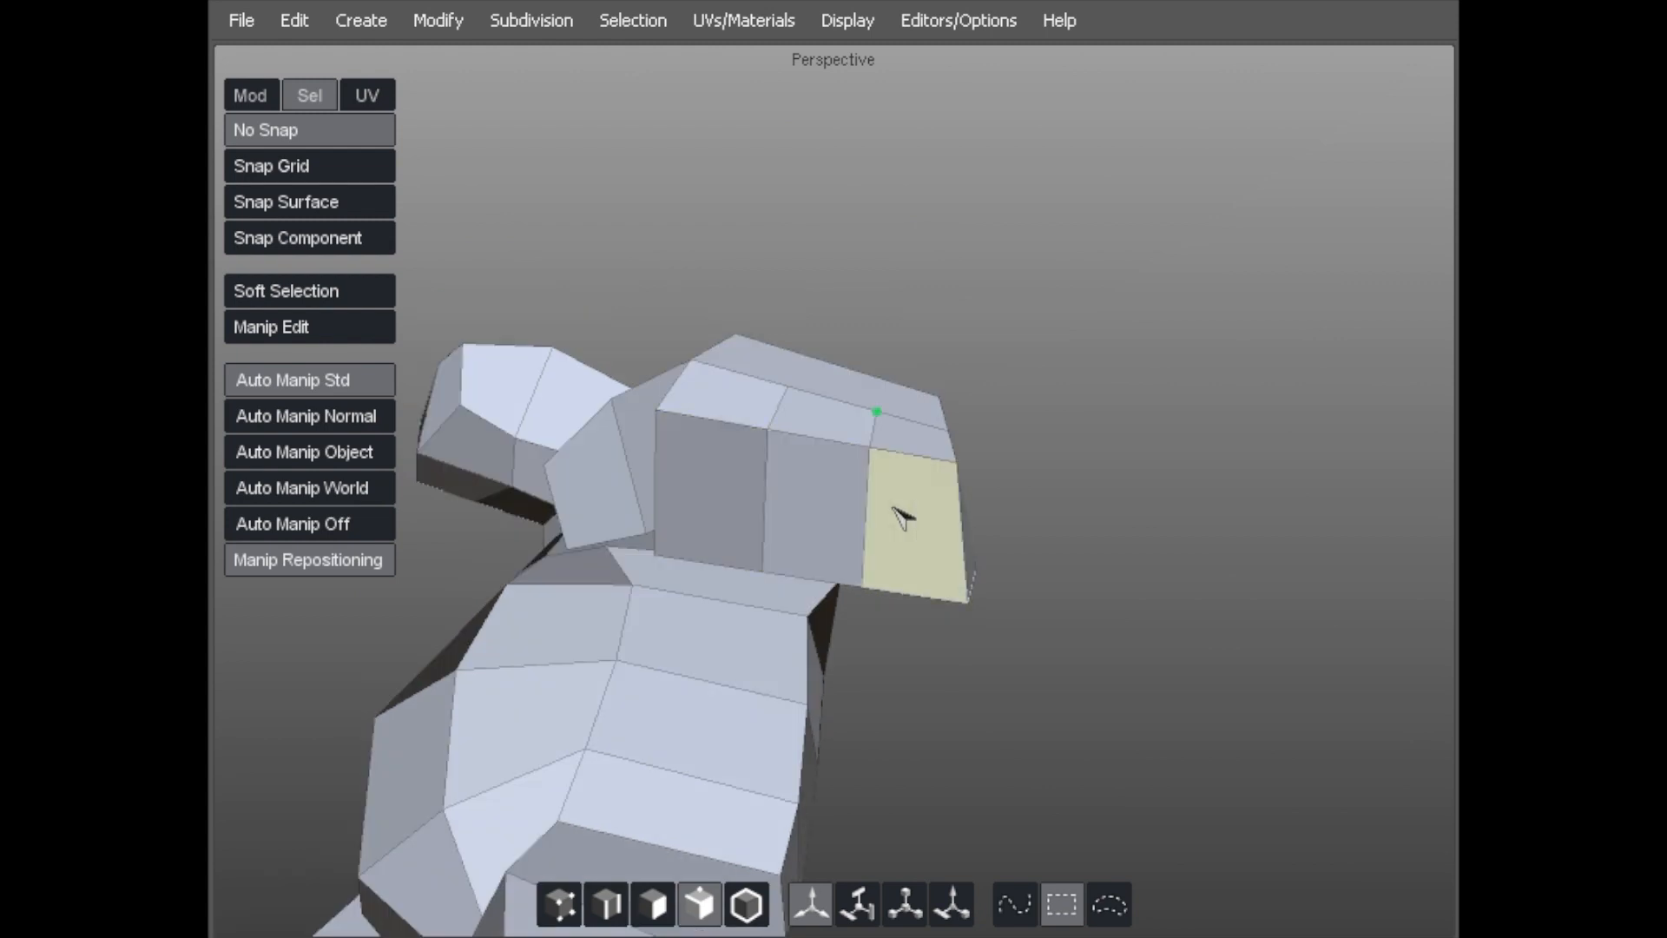
# Shift the corner and dividing vertices around the hand's end to respace and angle the three finger bases.
pyautogui.keyDown('alt'); pyautogui.moveTo(726, 454); pyautogui.dragTo(1035, 443, button='right'); pyautogui.keyUp('alt')
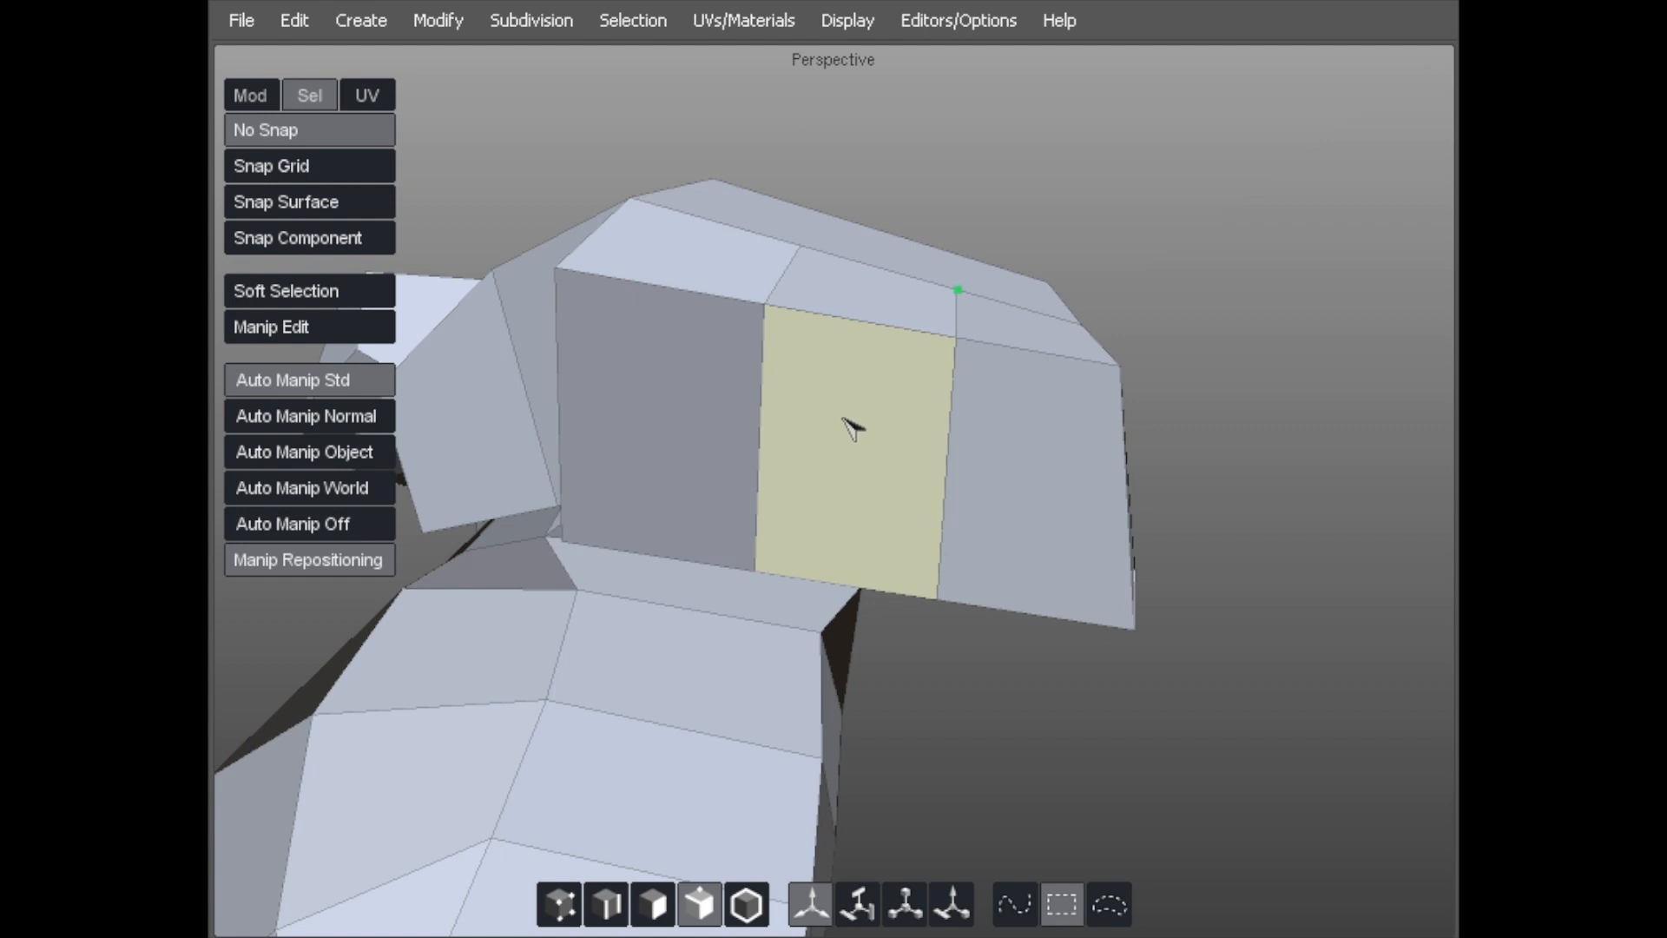
pyautogui.keyDown('alt'); pyautogui.moveTo(849, 358); pyautogui.dragTo(801, 422); pyautogui.keyUp('alt')
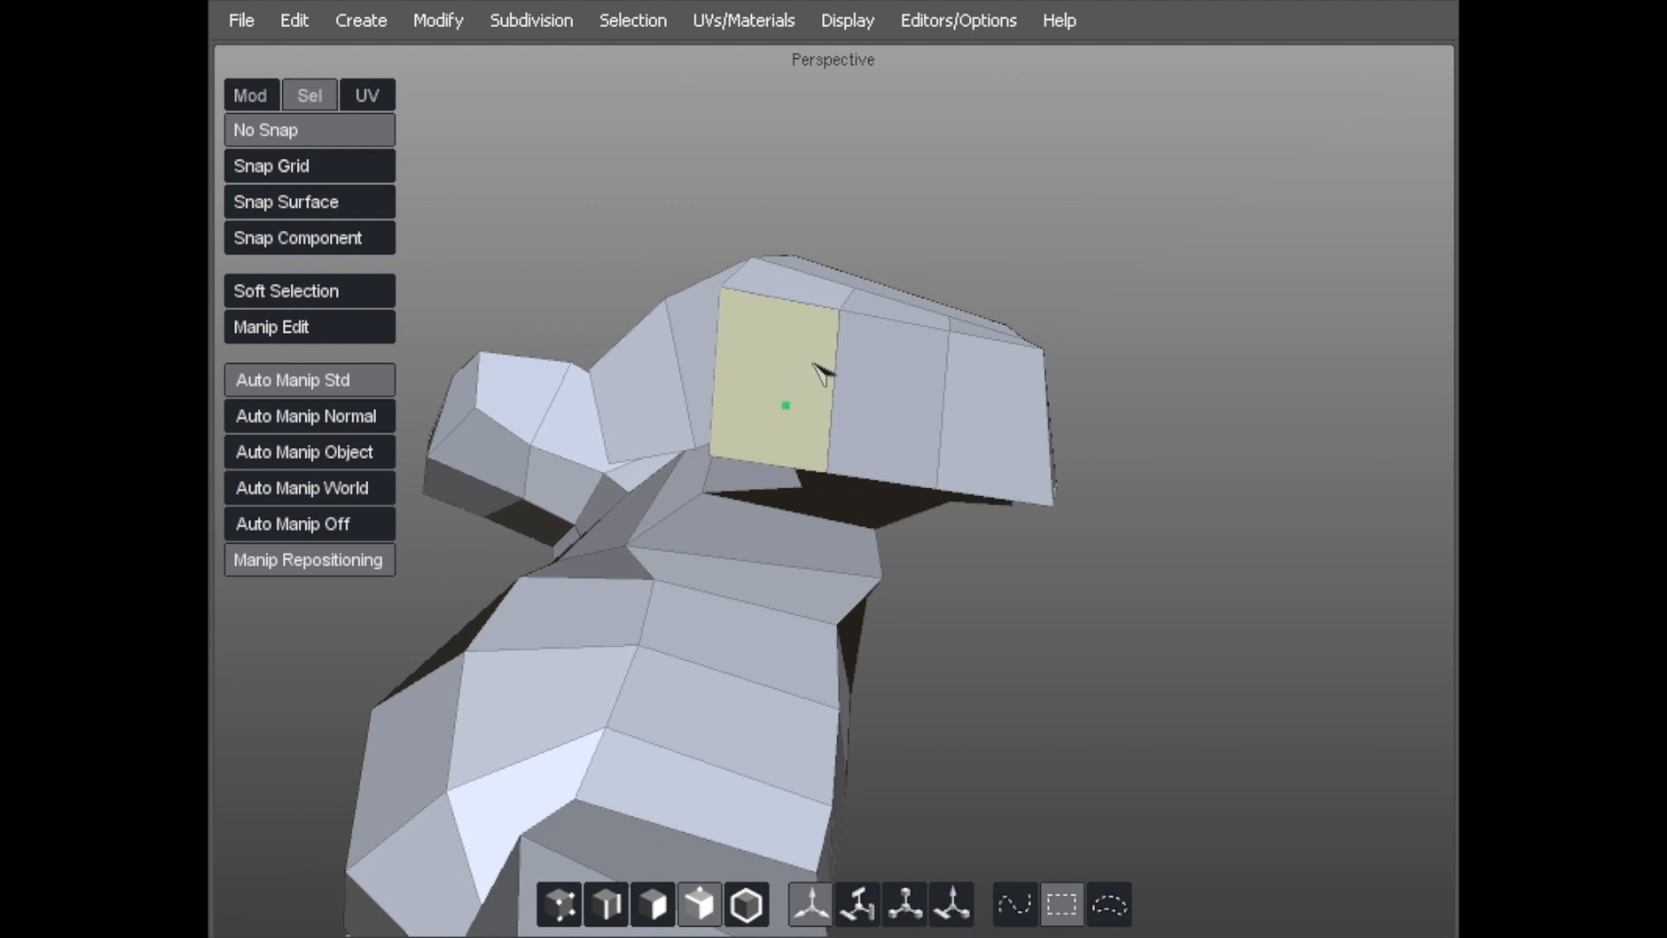
pyautogui.press('d')
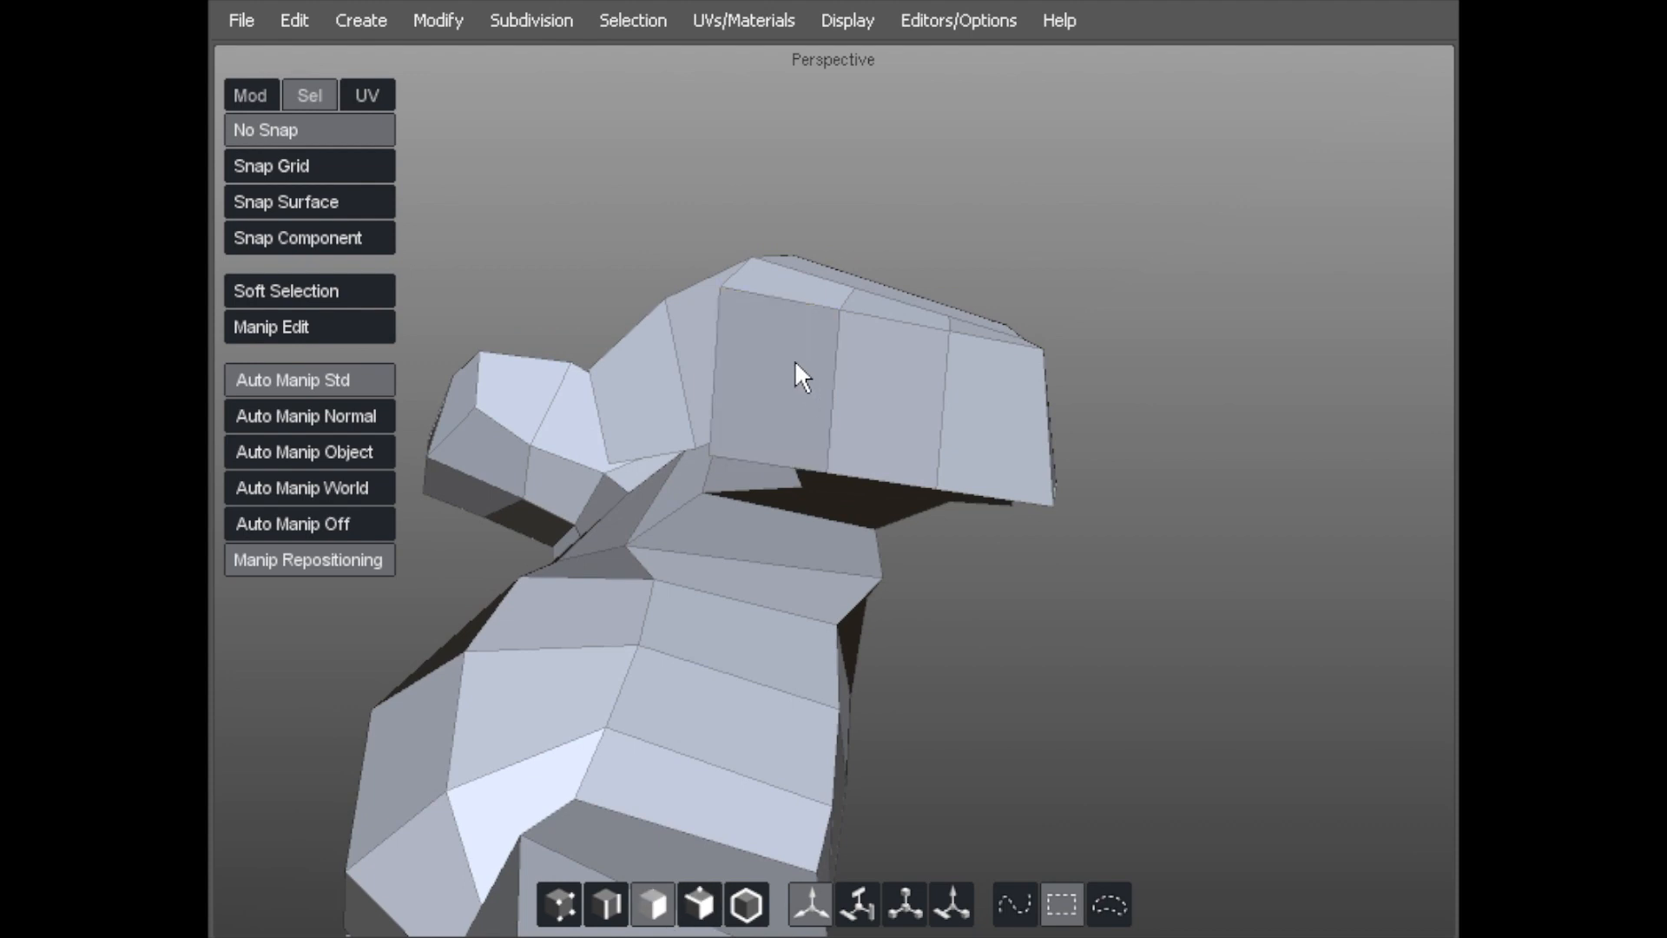
pyautogui.click(793, 369)
pyautogui.keyDown('alt'); pyautogui.moveTo(807, 402); pyautogui.dragTo(795, 446); pyautogui.keyUp('alt')
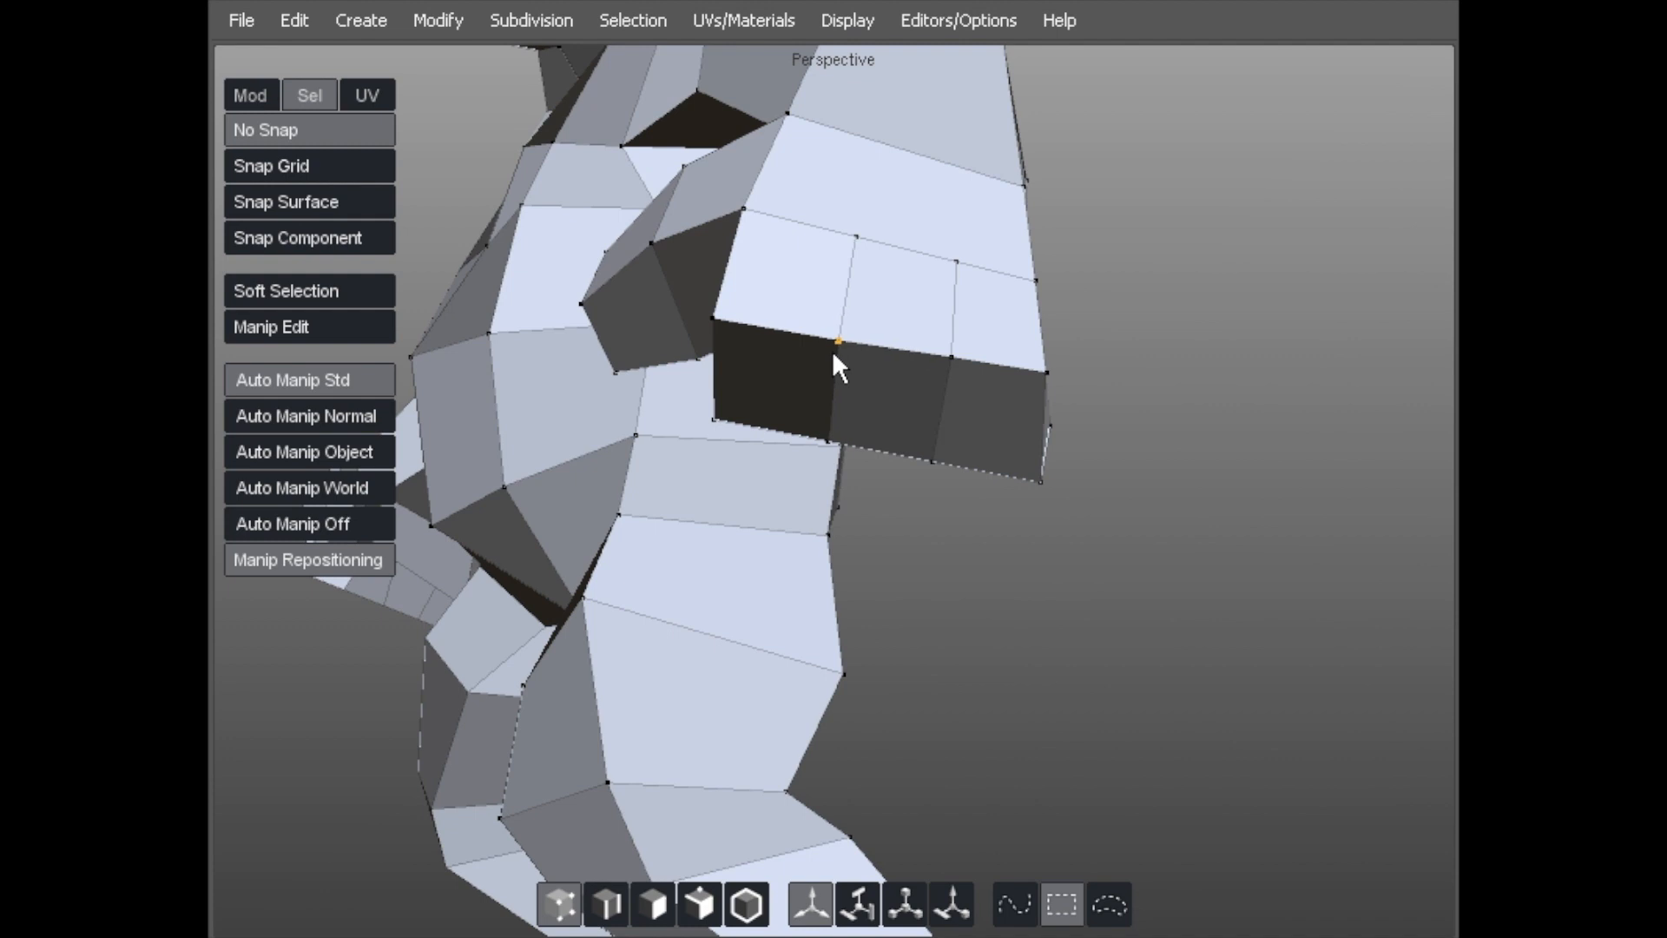
pyautogui.keyDown('alt'); pyautogui.moveTo(930, 360); pyautogui.dragTo(1049, 381); pyautogui.keyUp('alt')
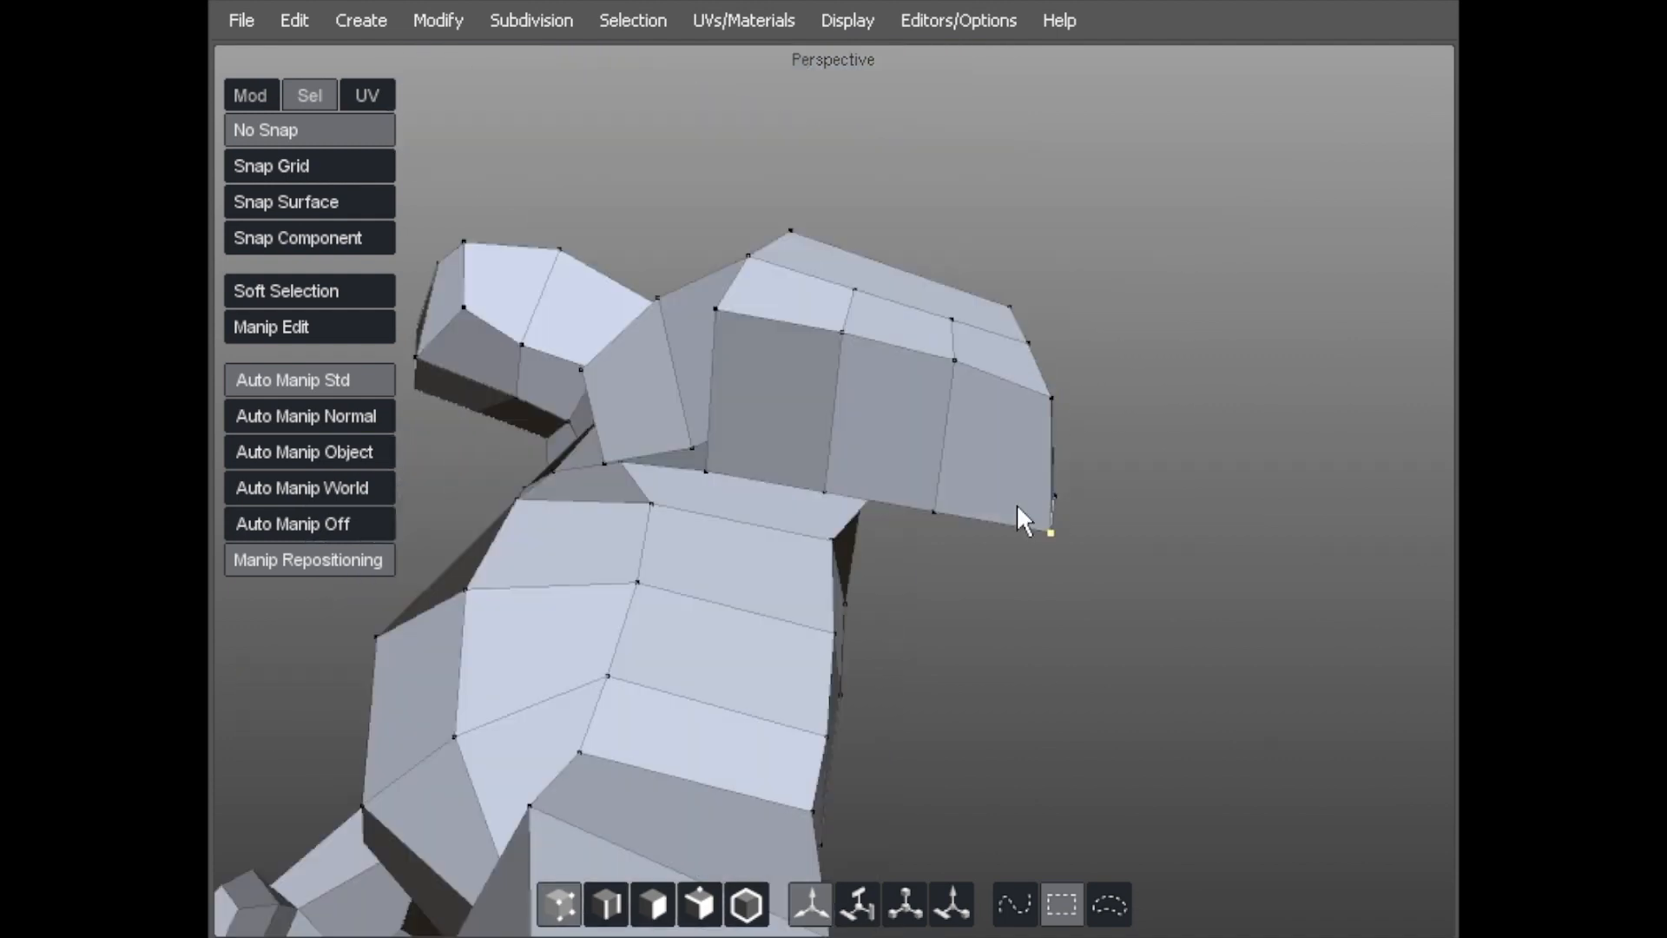
pyautogui.moveTo(825, 492); pyautogui.dragTo(673, 470)
pyautogui.moveTo(708, 308); pyautogui.dragTo(696, 332)
pyautogui.moveTo(826, 335); pyautogui.dragTo(816, 340)
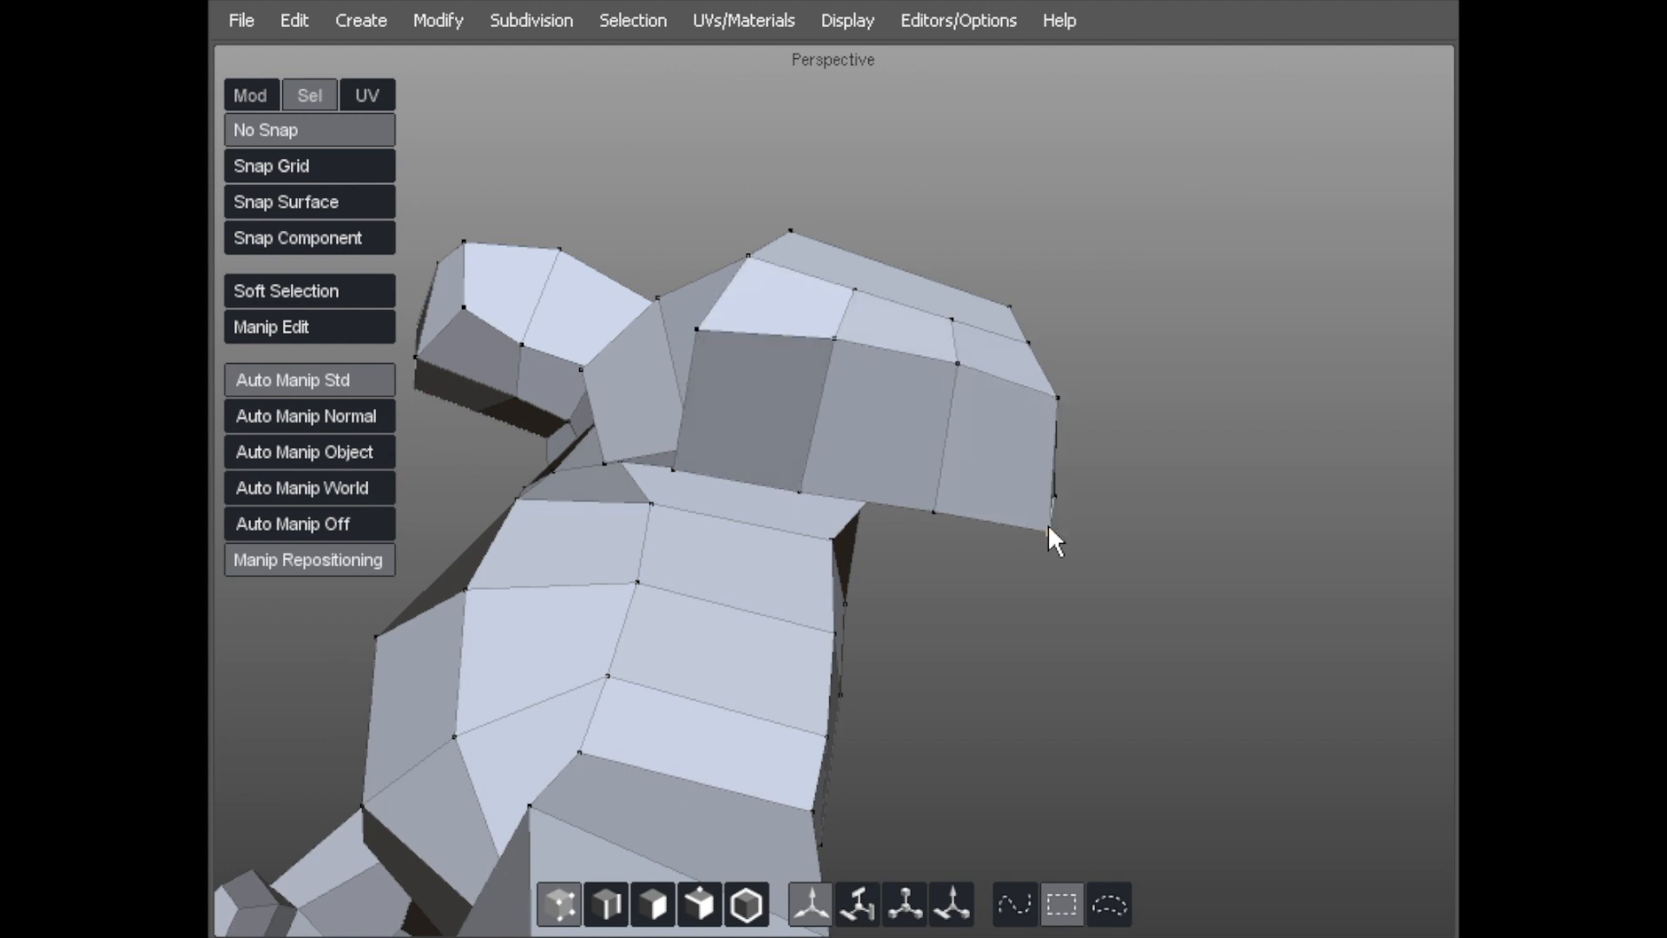
# Extrude the middle end face of the hand downward into a two-segment finger.
pyautogui.press('3')
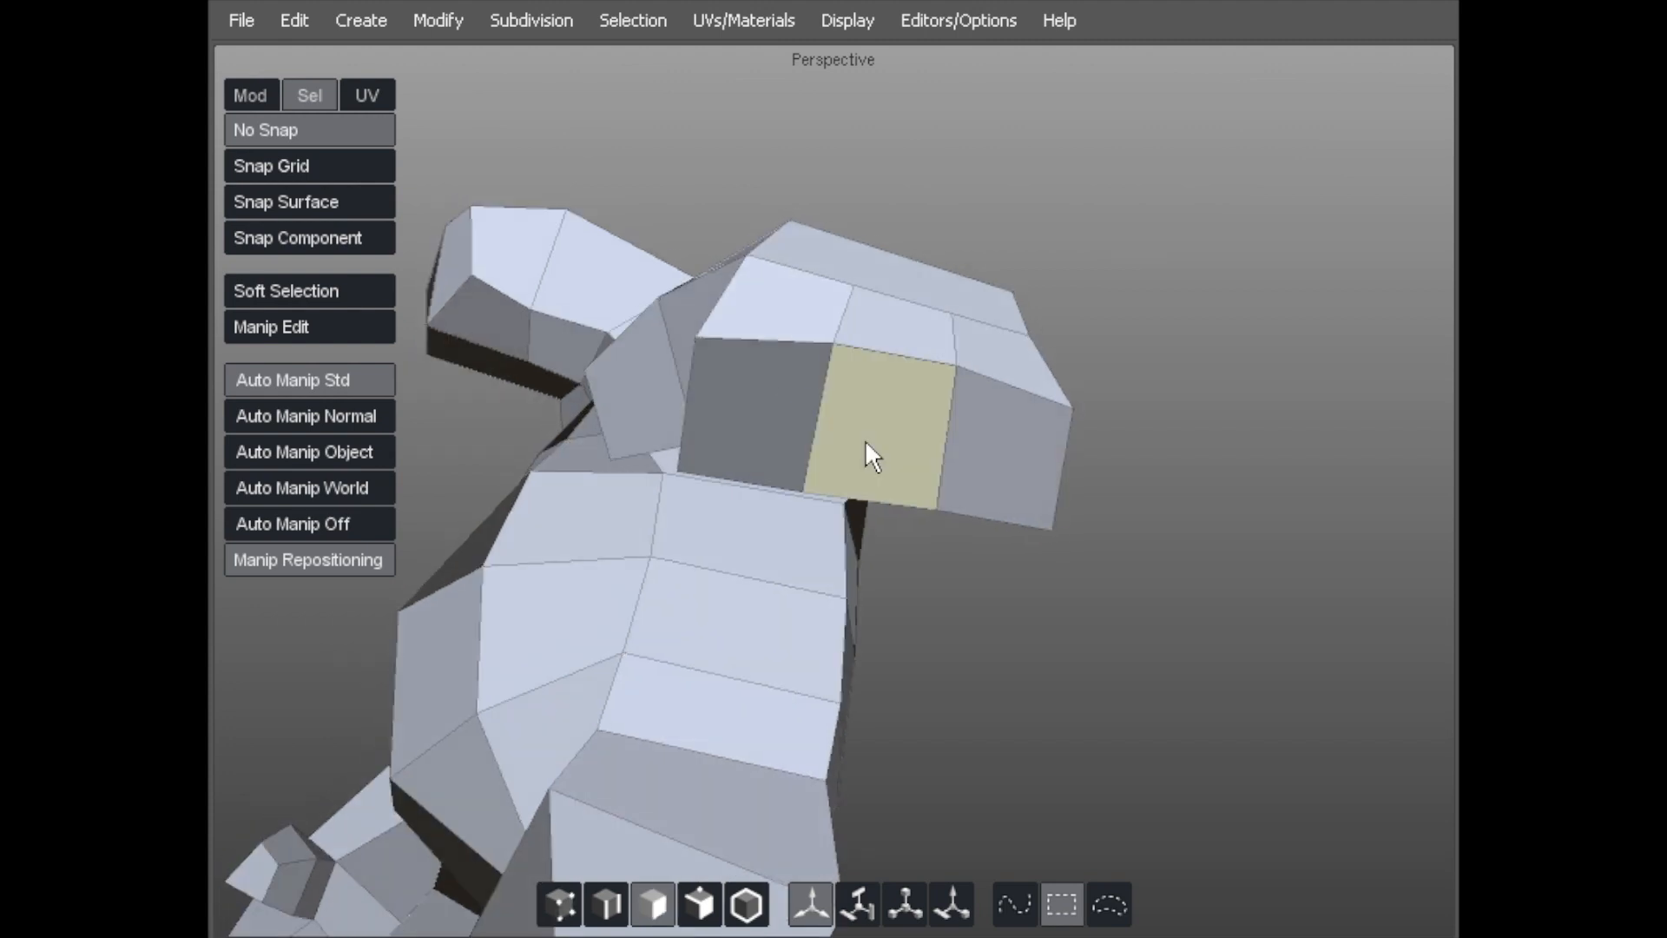
pyautogui.click(866, 452)
pyautogui.moveTo(1047, 387); pyautogui.dragTo(901, 564, button='middle')
pyautogui.press('z')
pyautogui.keyDown('alt'); pyautogui.moveTo(902, 564); pyautogui.dragTo(627, 592); pyautogui.keyUp('alt')
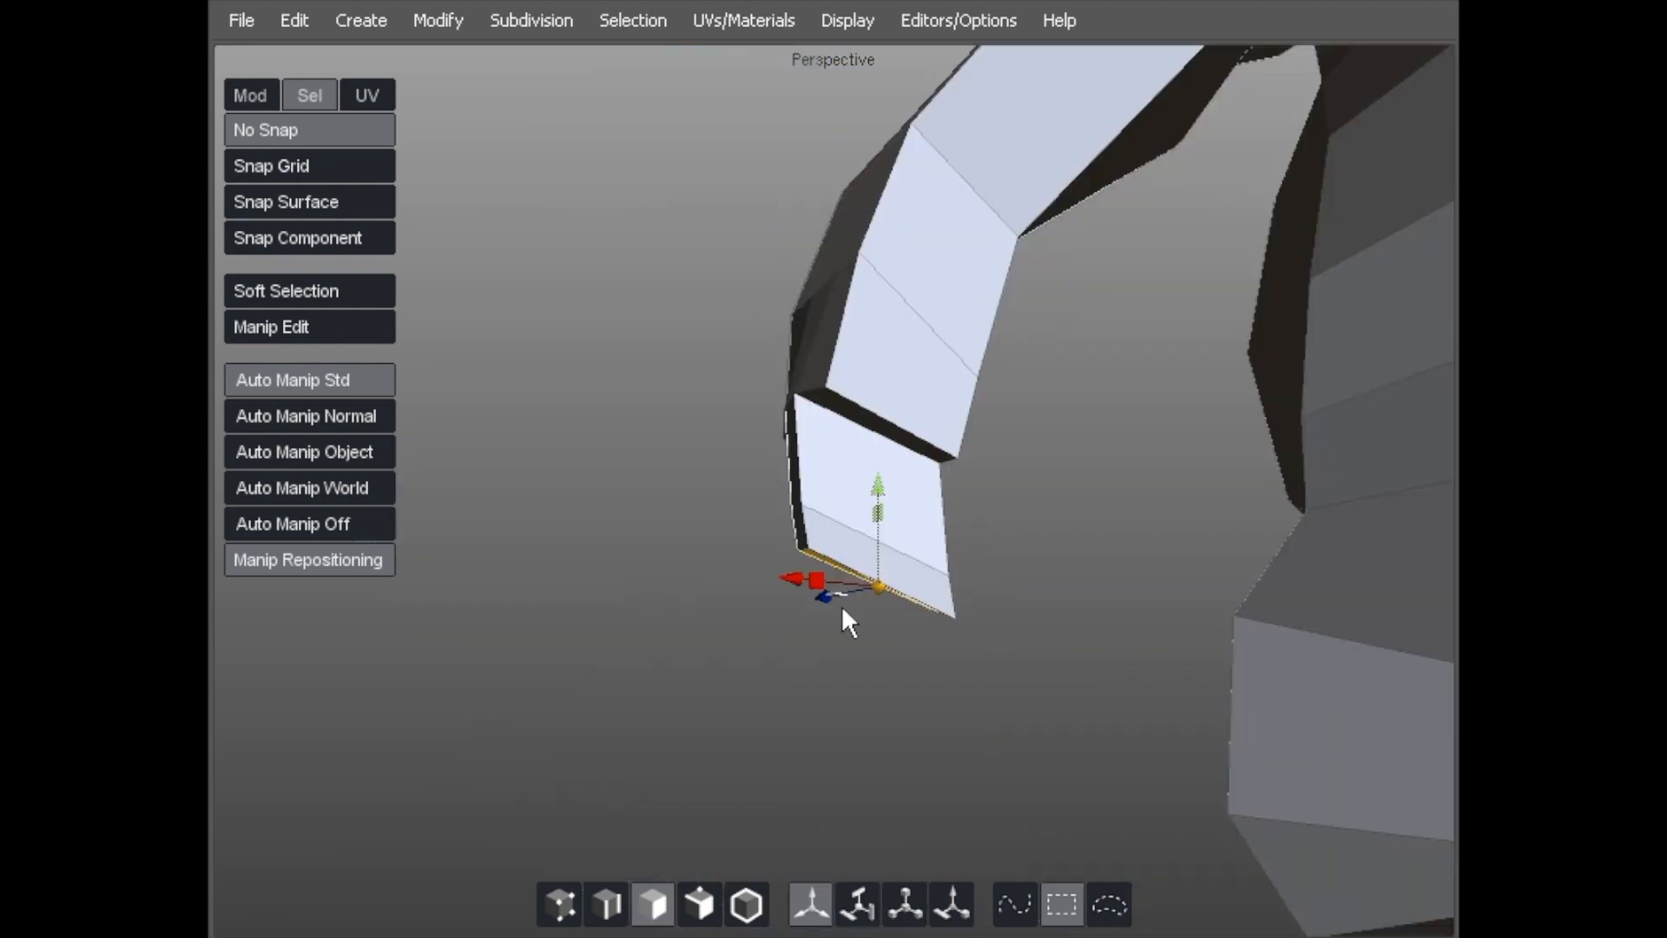
# Rotate the middle finger's end face and reposition it to curl the fingertip inward.
pyautogui.press('e')
pyautogui.keyDown('alt'); pyautogui.moveTo(821, 635); pyautogui.dragTo(930, 487); pyautogui.keyUp('alt')
pyautogui.press('w')
pyautogui.press('a')
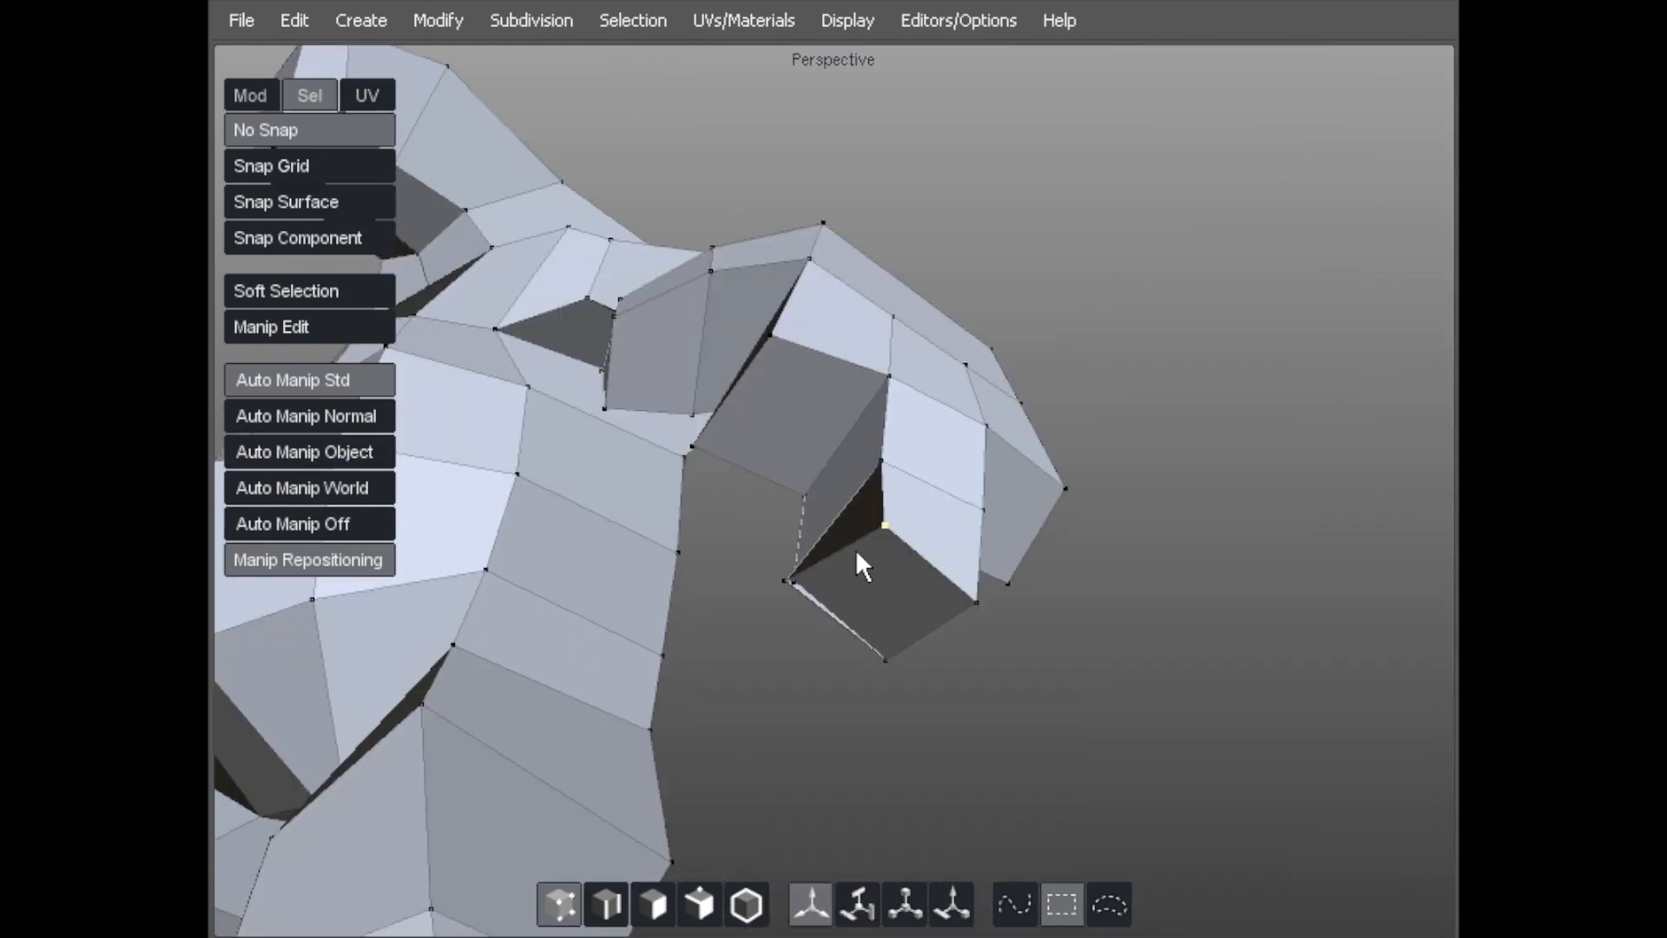
# Extend the middle finger's end face into a third segment and rotate and move it to curl inward.
pyautogui.keyDown('alt'); pyautogui.moveTo(859, 573); pyautogui.dragTo(911, 632); pyautogui.keyUp('alt')
pyautogui.keyDown('alt'); pyautogui.moveTo(740, 519); pyautogui.dragTo(732, 563); pyautogui.keyUp('alt')
pyautogui.keyDown('alt'); pyautogui.moveTo(732, 563); pyautogui.dragTo(617, 607, button='right'); pyautogui.keyUp('alt')
pyautogui.keyDown('alt'); pyautogui.moveTo(706, 594); pyautogui.dragTo(780, 532); pyautogui.keyUp('alt')
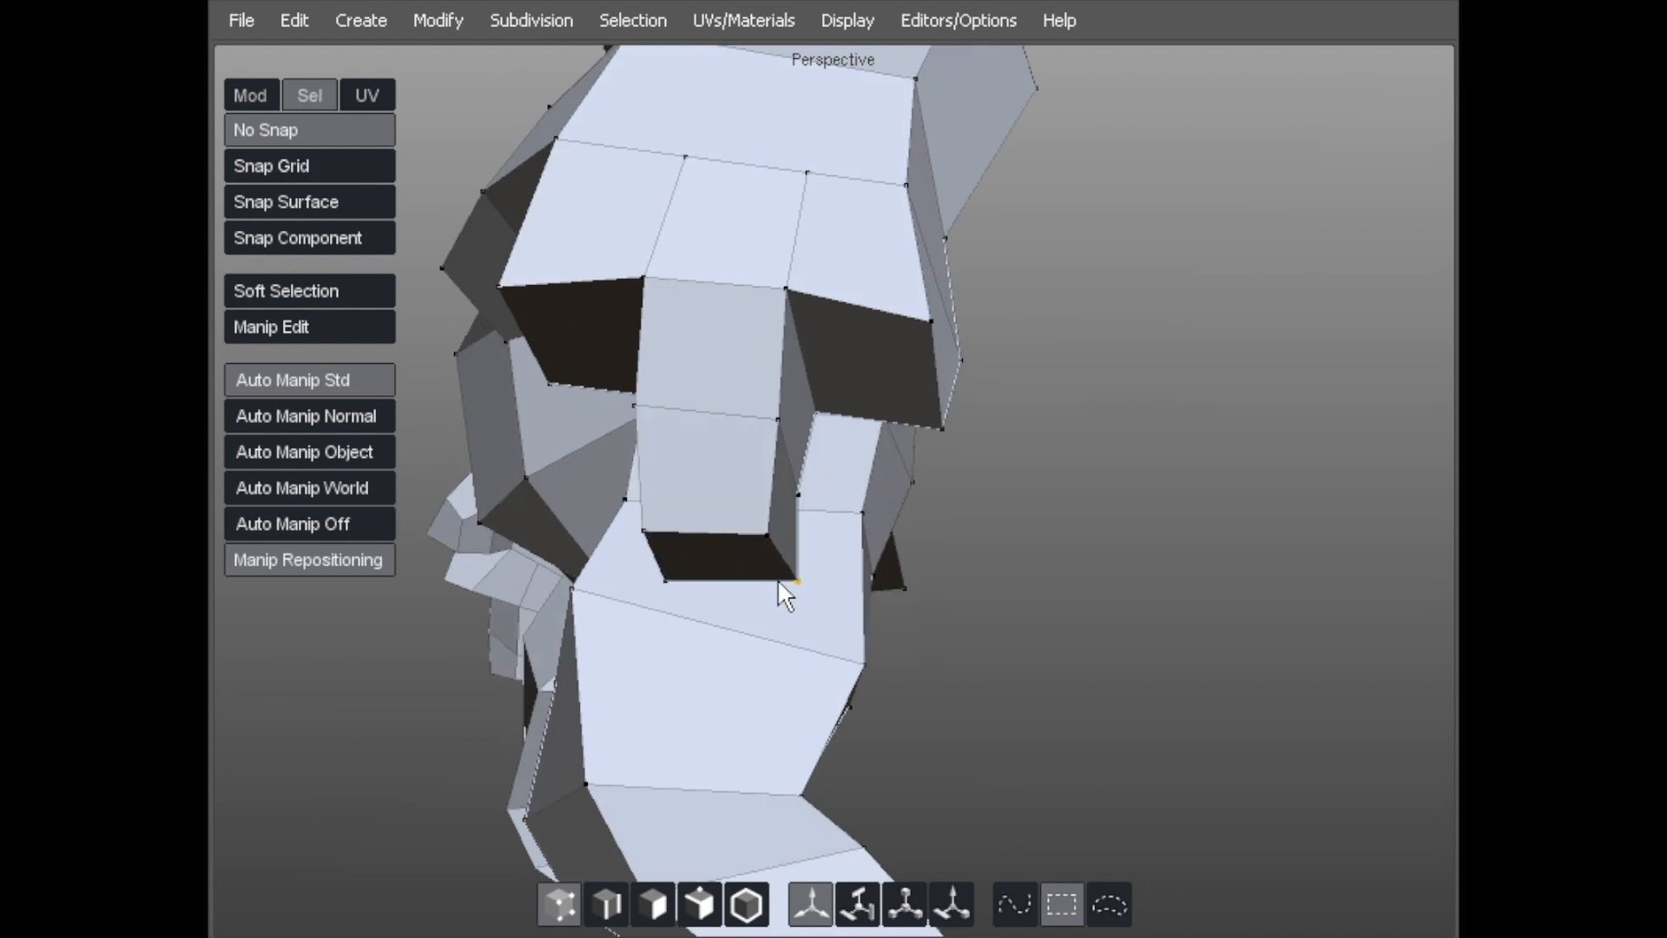
pyautogui.keyDown('alt'); pyautogui.moveTo(700, 597); pyautogui.dragTo(947, 584); pyautogui.keyUp('alt')
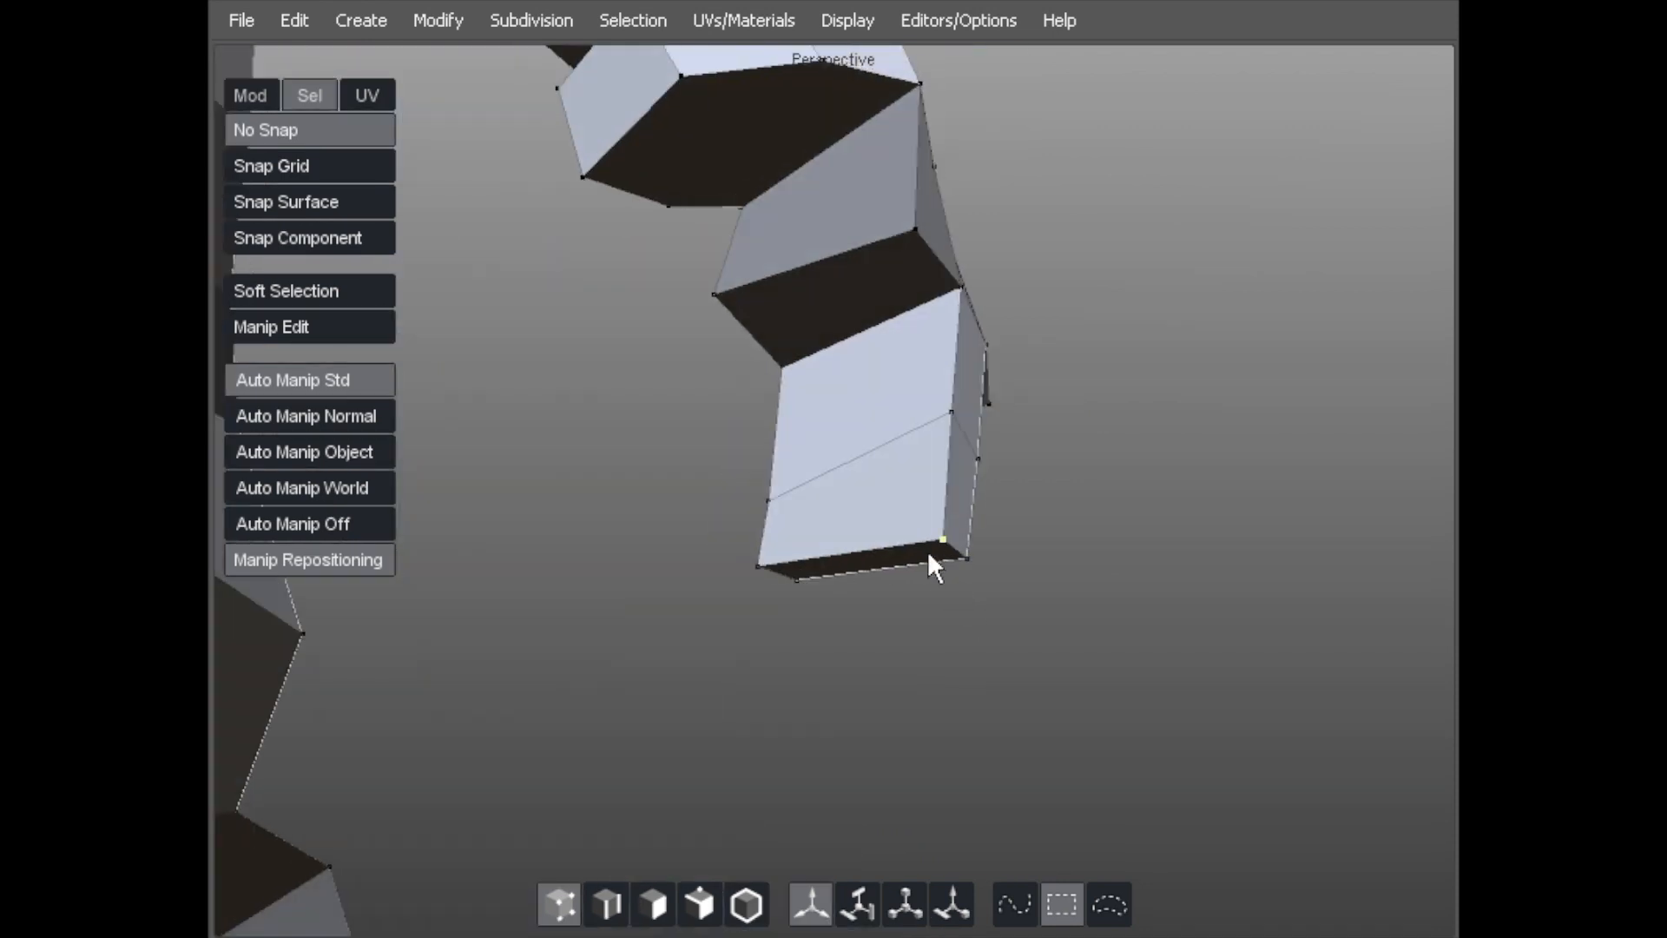
pyautogui.press('d')
pyautogui.click(866, 562)
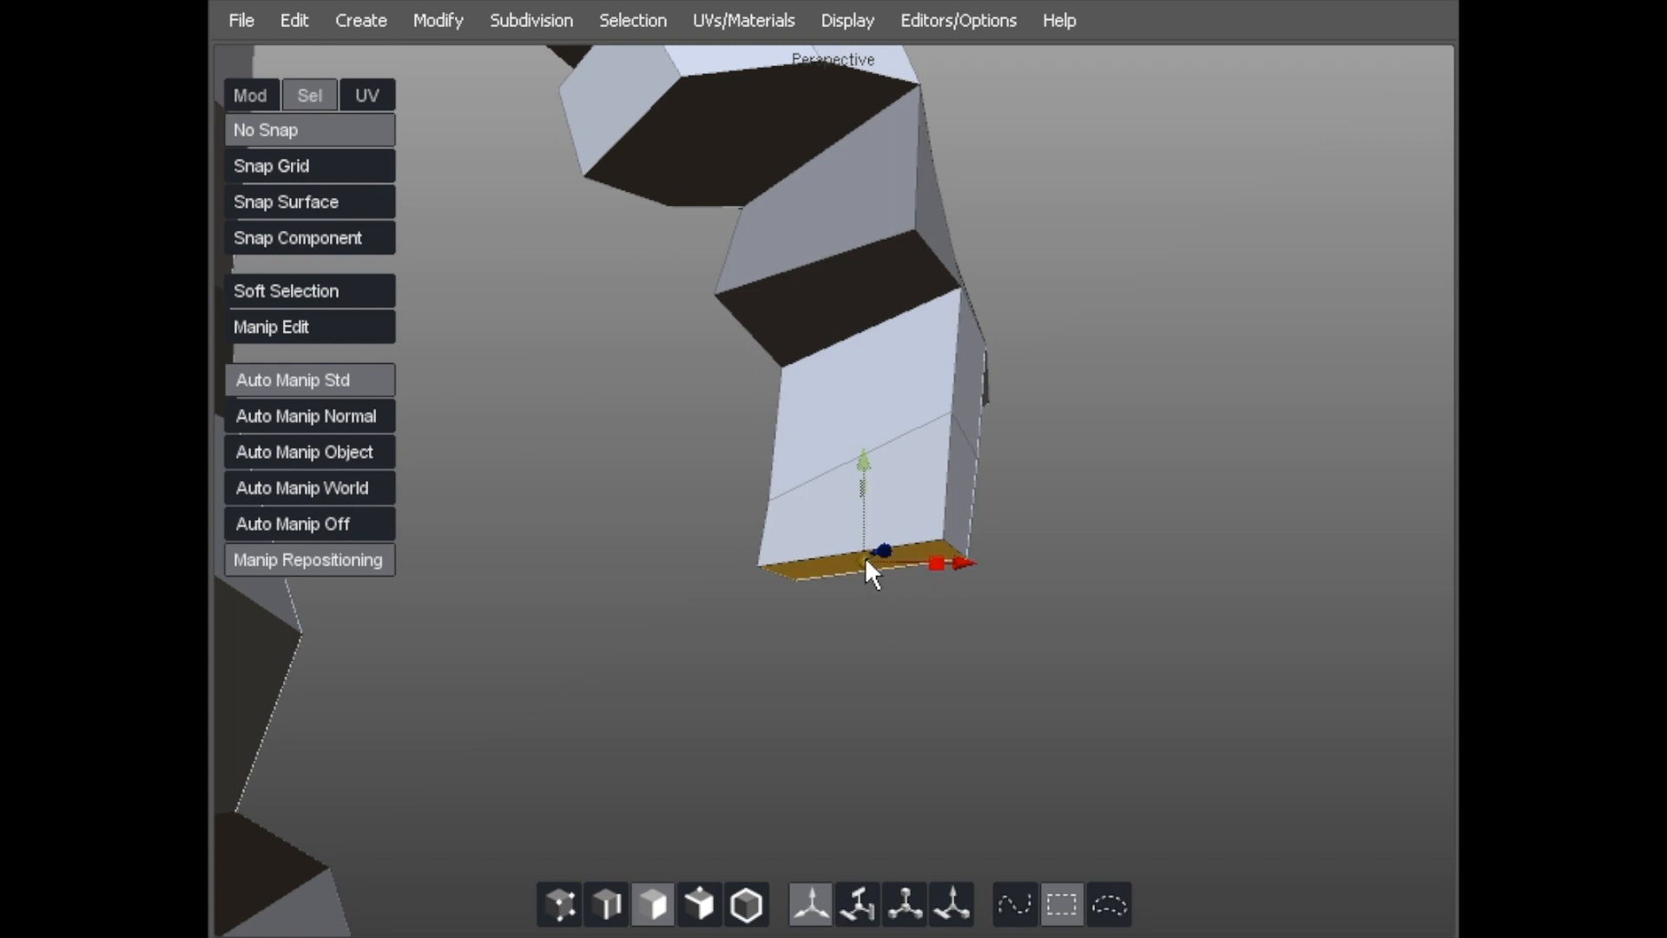
pyautogui.moveTo(879, 530)
pyautogui.mouseDown(button='middle')
pyautogui.moveTo(873, 554)
pyautogui.moveTo(878, 538)
pyautogui.mouseUp(button='middle')
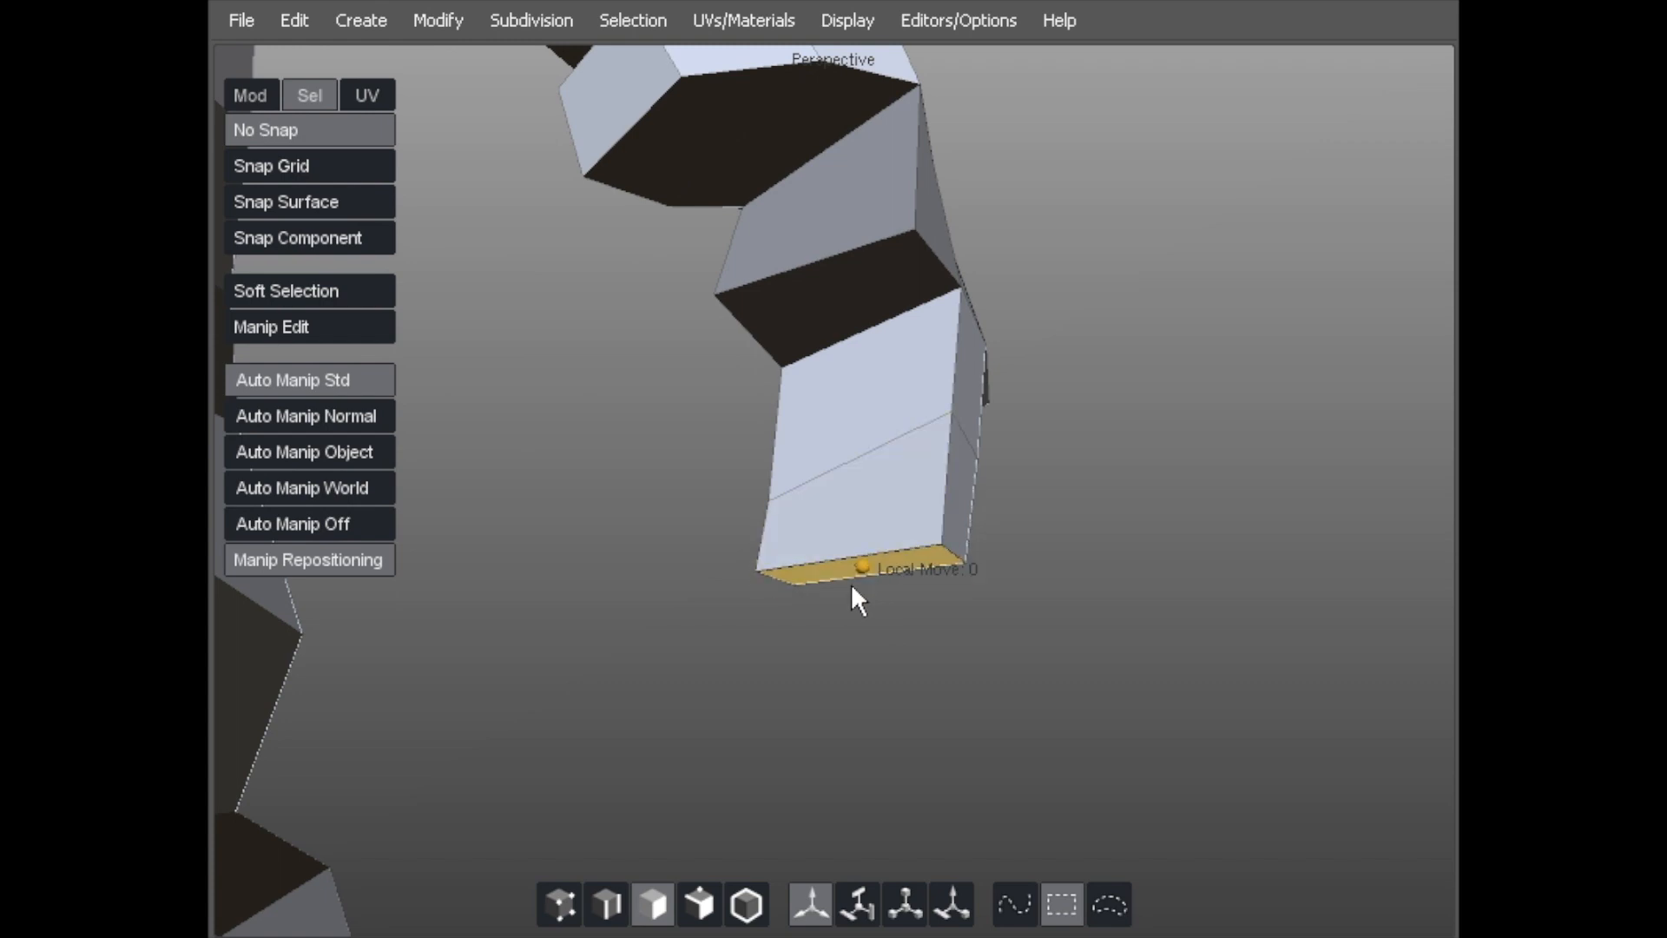
pyautogui.press('e')
pyautogui.moveTo(957, 563); pyautogui.dragTo(926, 622)
pyautogui.press('w')
pyautogui.moveTo(924, 508); pyautogui.dragTo(837, 694)
# Reposition the vertices of the middle finger's new tip segment to narrow and square it.
pyautogui.moveTo(837, 694); pyautogui.dragTo(1188, 643, button='middle')
pyautogui.keyDown('alt'); pyautogui.moveTo(1188, 642); pyautogui.dragTo(877, 612); pyautogui.keyUp('alt')
pyautogui.moveTo(877, 612); pyautogui.dragTo(962, 622, button='middle')
pyautogui.keyDown('alt'); pyautogui.moveTo(962, 618); pyautogui.dragTo(998, 607); pyautogui.keyUp('alt')
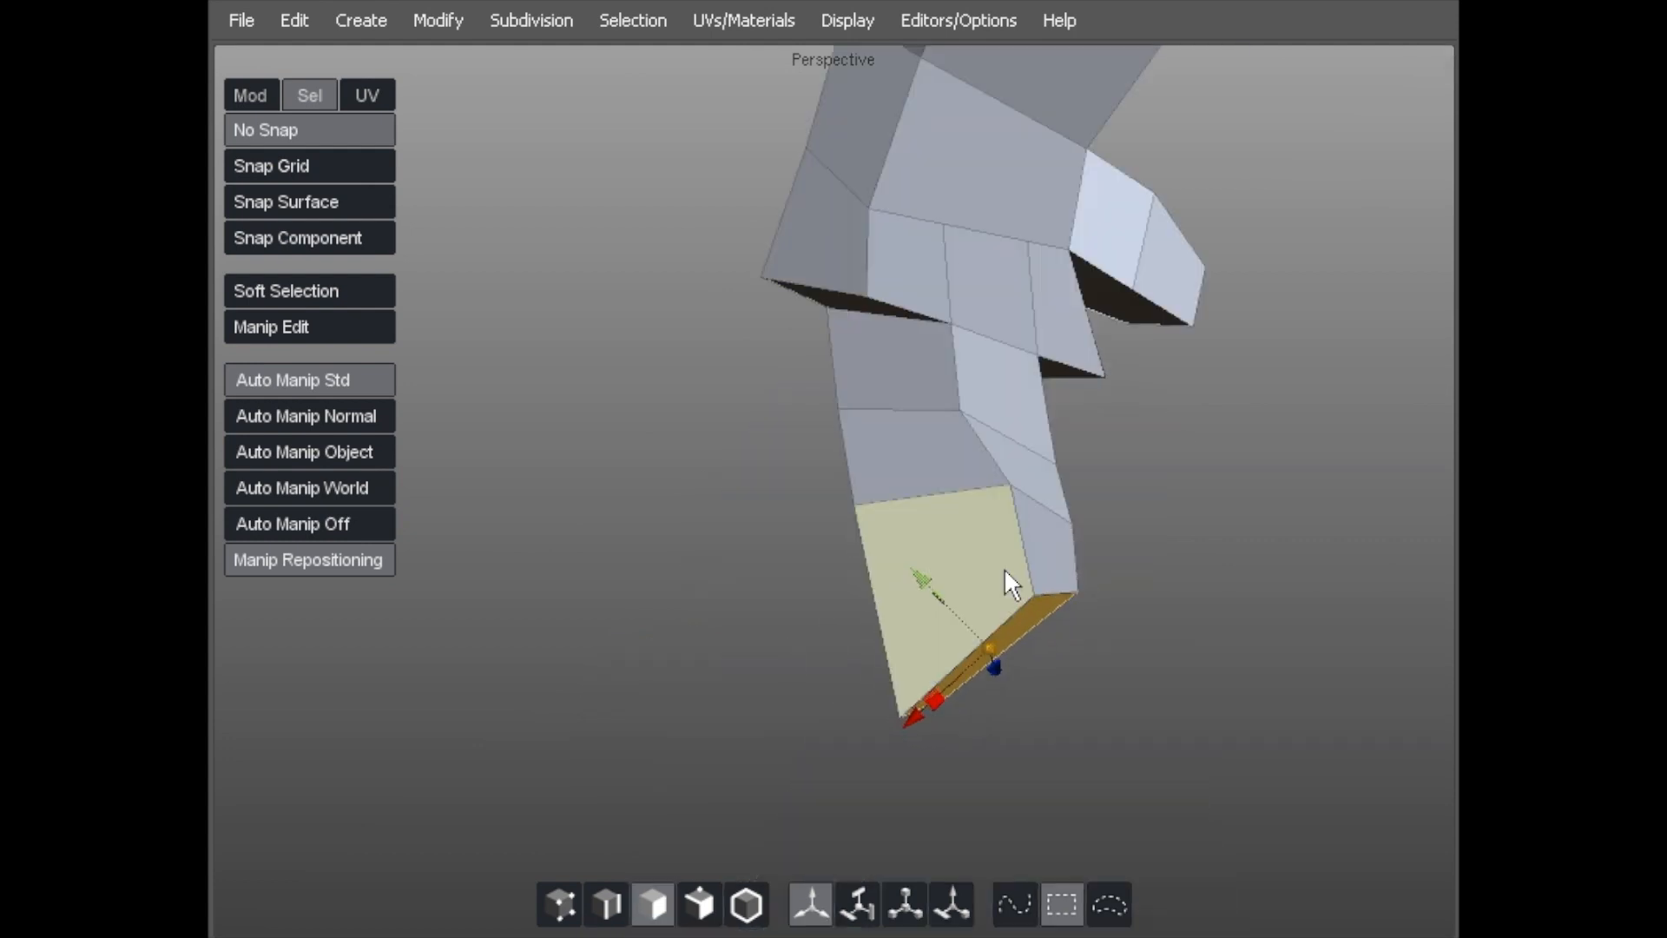
pyautogui.keyDown('alt'); pyautogui.moveTo(1027, 550); pyautogui.dragTo(1085, 573); pyautogui.keyUp('alt')
pyautogui.moveTo(1086, 573); pyautogui.dragTo(1119, 580, button='middle')
pyautogui.keyDown('alt'); pyautogui.moveTo(1119, 580); pyautogui.dragTo(961, 550); pyautogui.keyUp('alt')
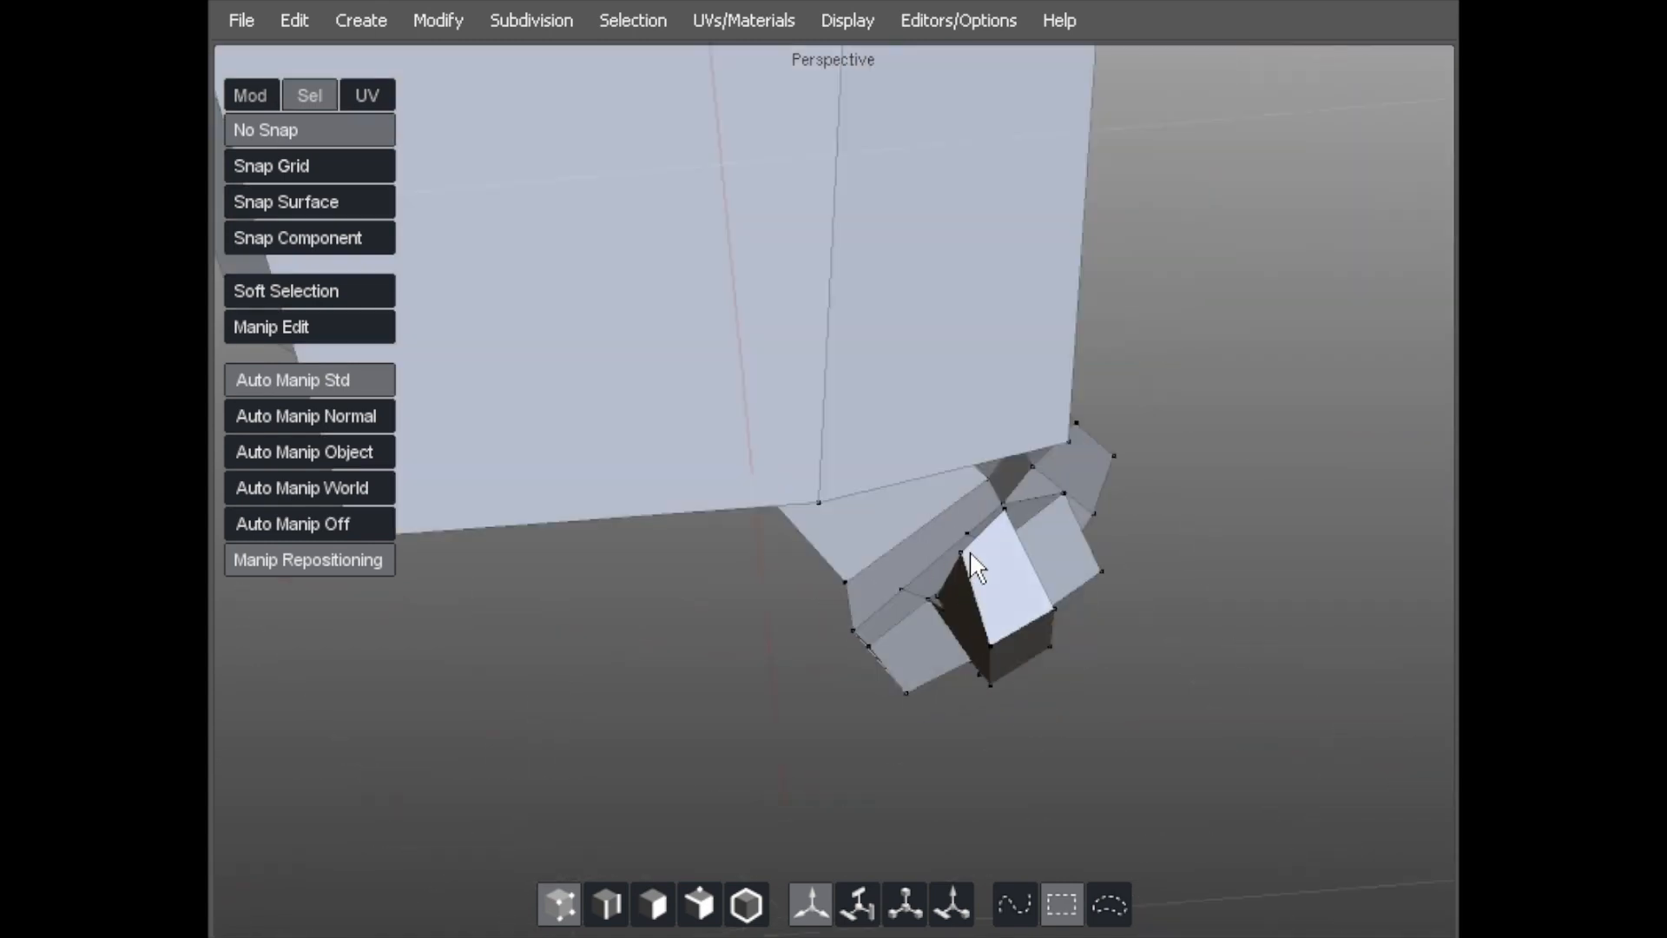
pyautogui.keyDown('alt'); pyautogui.moveTo(962, 583); pyautogui.dragTo(978, 524); pyautogui.keyUp('alt')
pyautogui.keyDown('alt'); pyautogui.moveTo(1112, 469); pyautogui.dragTo(755, 426); pyautogui.keyUp('alt')
pyautogui.keyDown('alt'); pyautogui.moveTo(756, 425); pyautogui.dragTo(967, 344, button='right'); pyautogui.keyUp('alt')
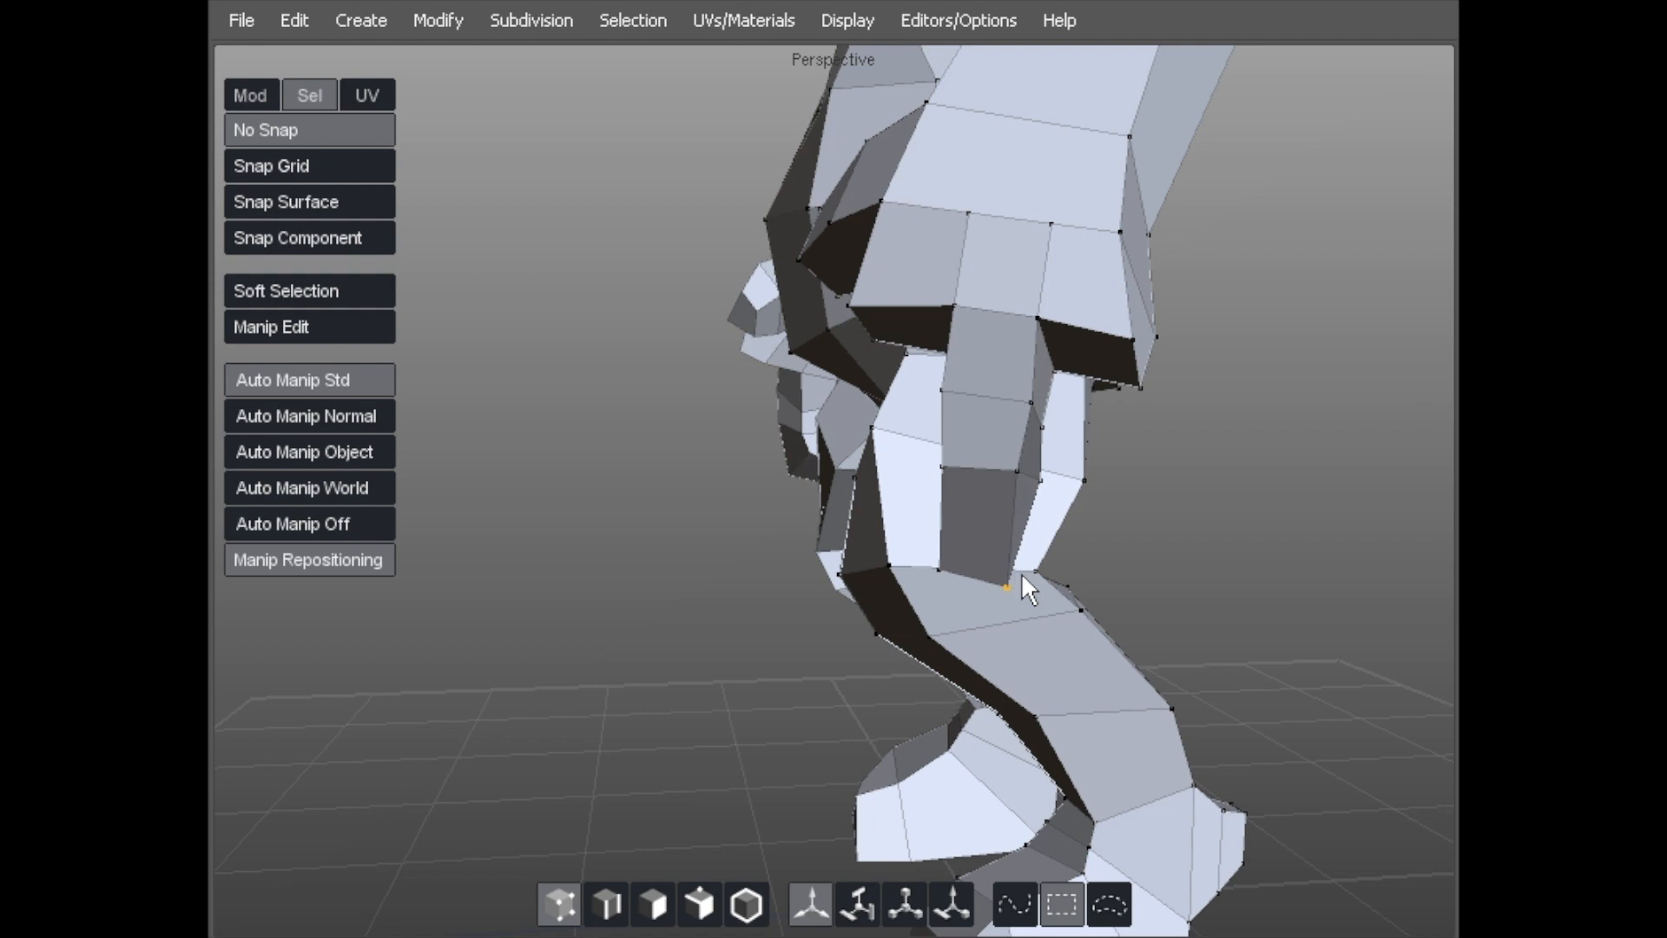
# Shift the palm-side and joint vertices of the middle finger to even out its width and curl.
pyautogui.keyDown('alt'); pyautogui.moveTo(1030, 561); pyautogui.dragTo(885, 513); pyautogui.keyUp('alt')
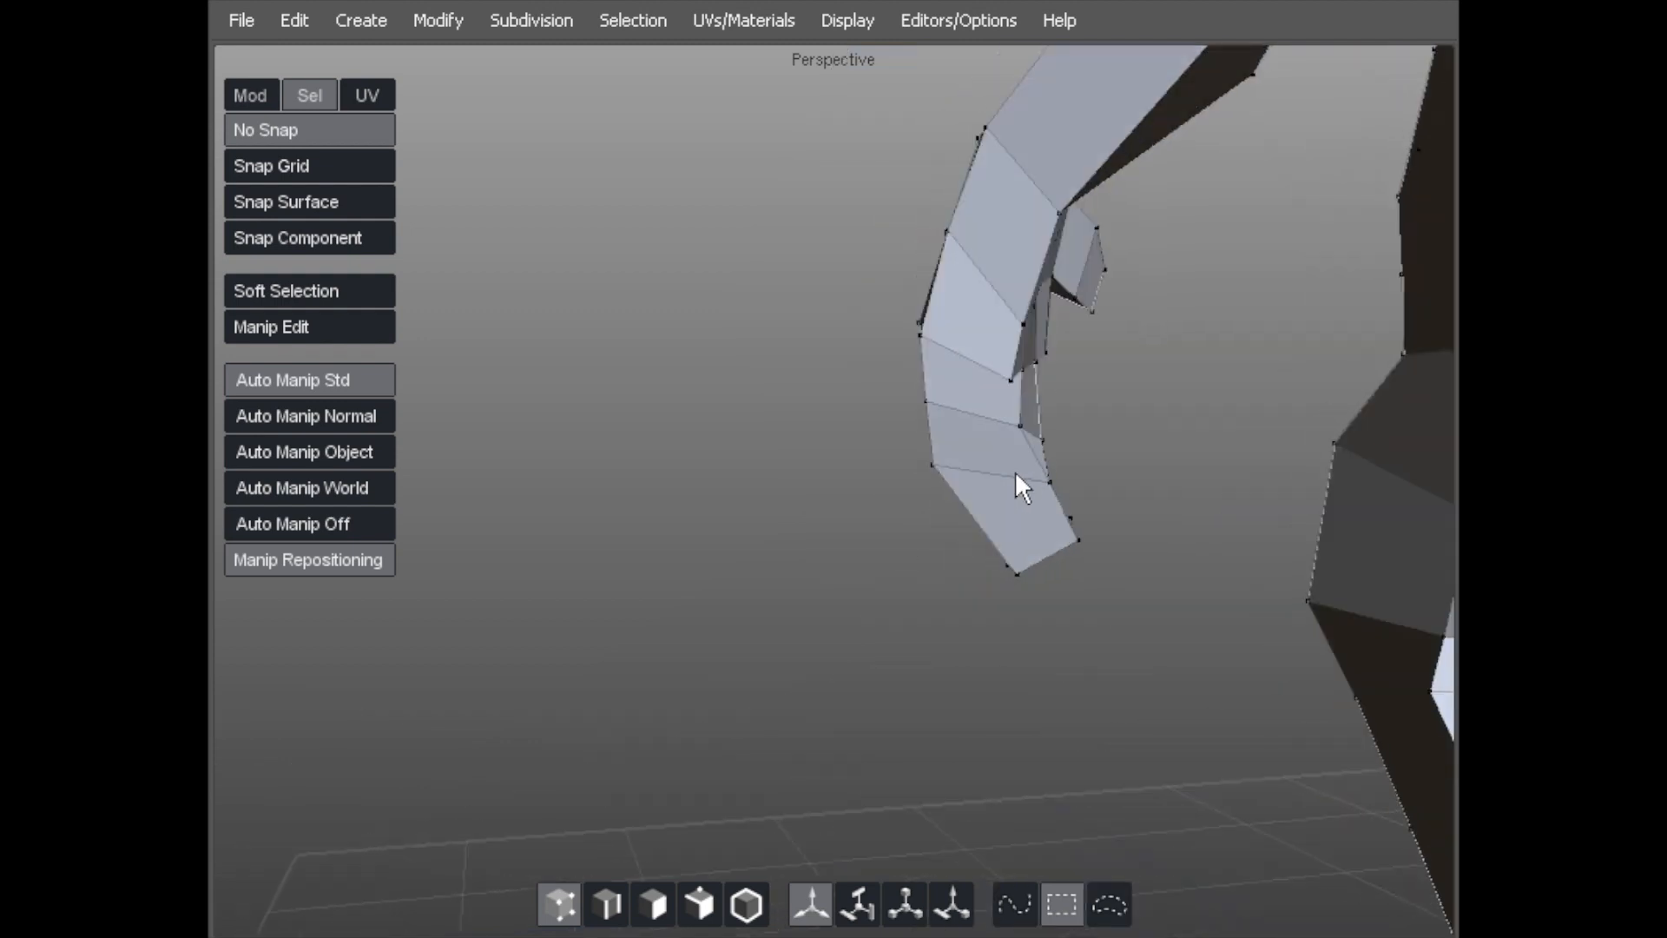
pyautogui.keyDown('alt'); pyautogui.moveTo(1012, 440); pyautogui.dragTo(961, 465); pyautogui.keyUp('alt')
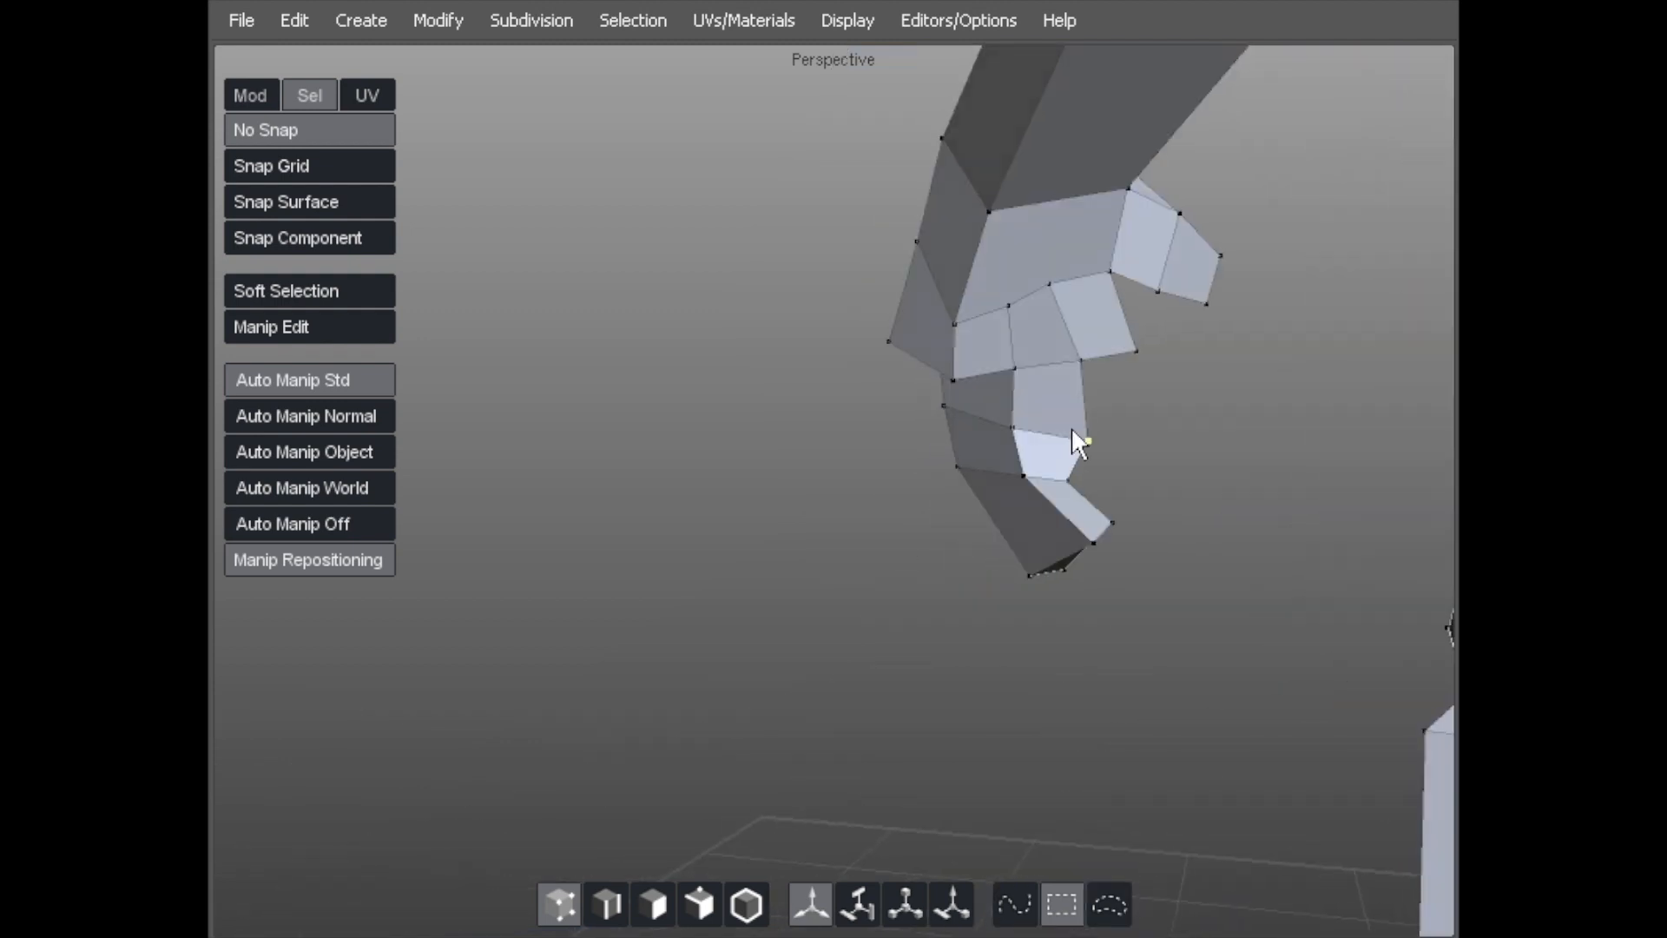
pyautogui.keyDown('alt'); pyautogui.moveTo(1049, 425); pyautogui.dragTo(886, 495); pyautogui.keyUp('alt')
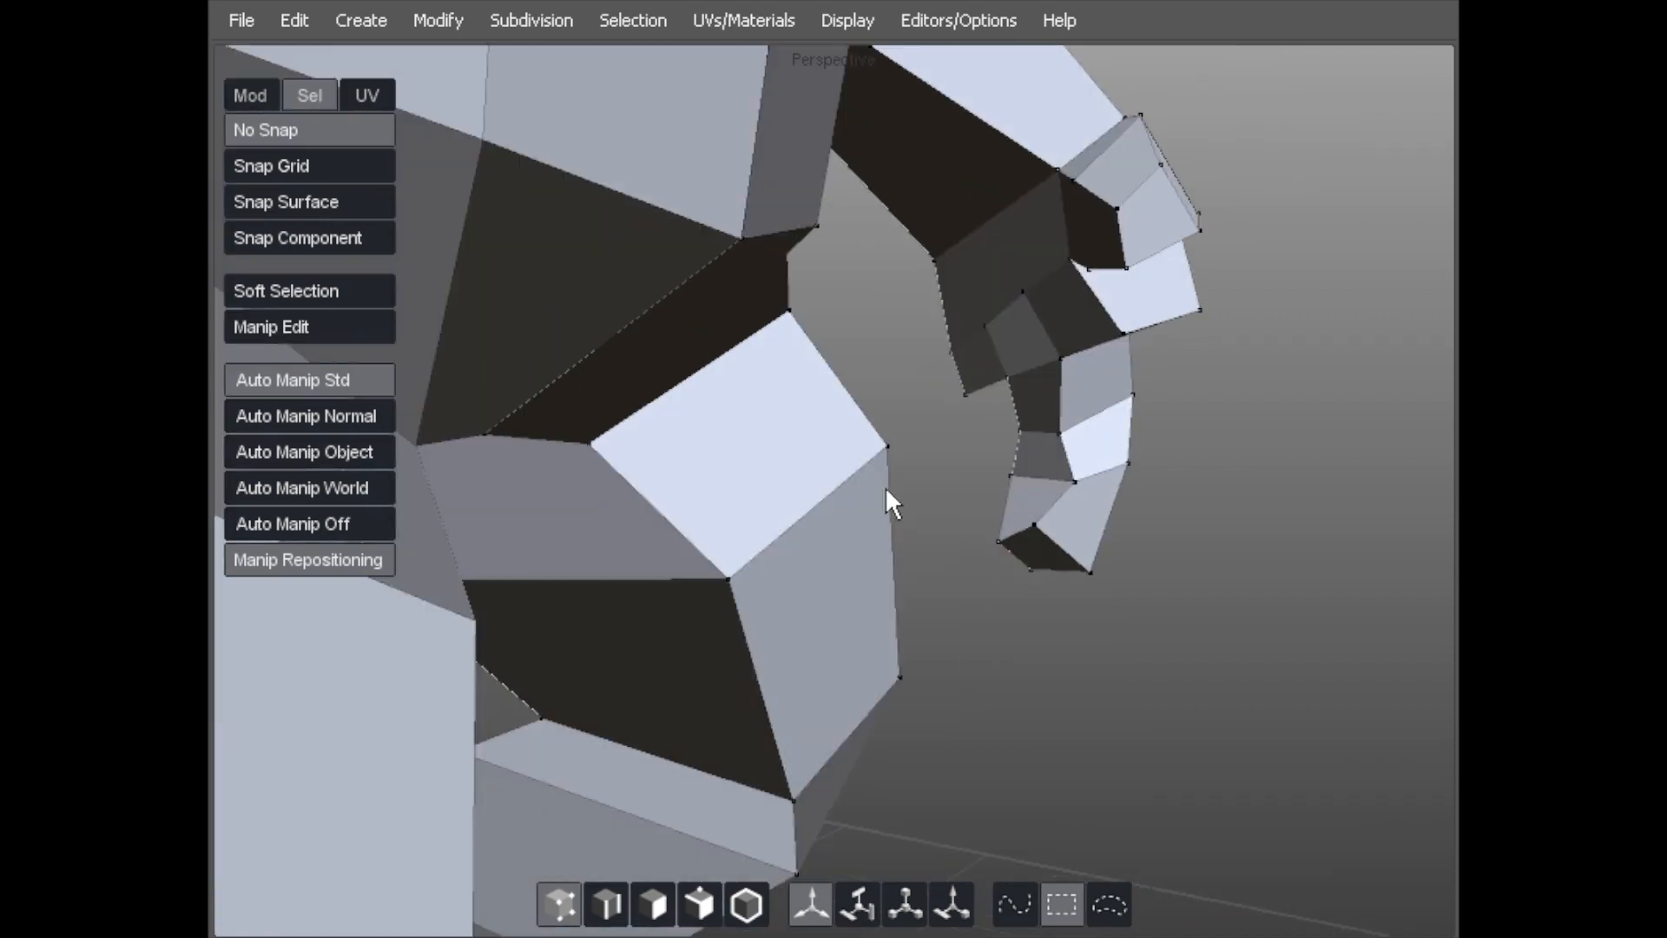
pyautogui.moveTo(1049, 521); pyautogui.dragTo(1055, 480)
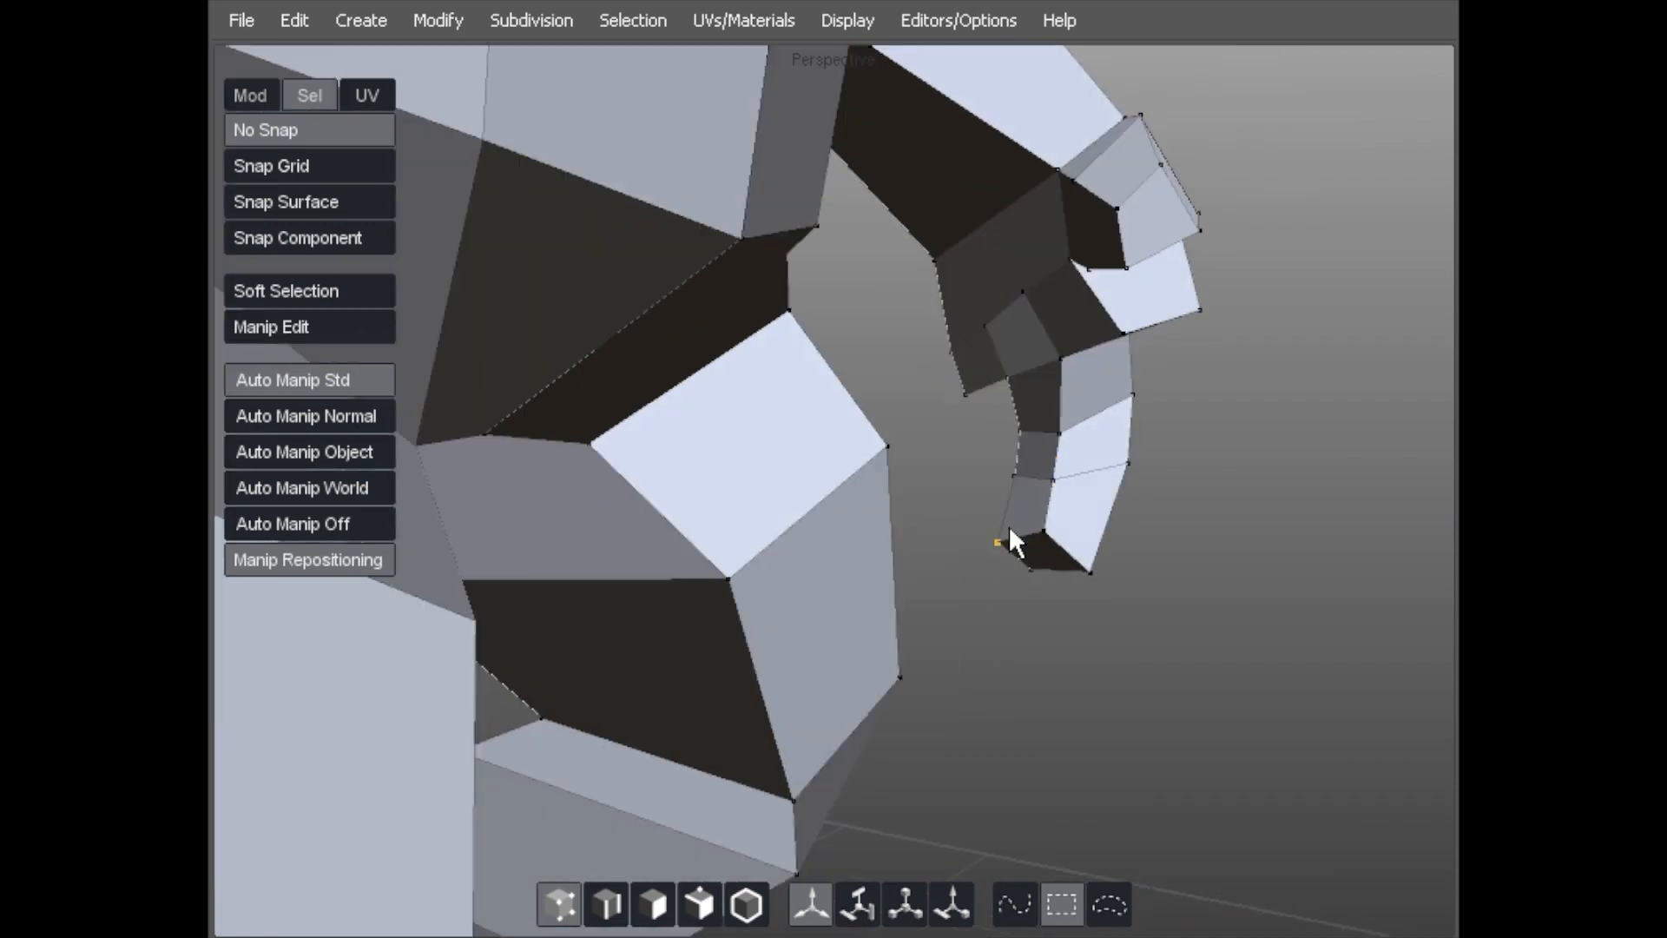
pyautogui.keyDown('alt'); pyautogui.moveTo(1213, 441); pyautogui.dragTo(999, 369); pyautogui.keyUp('alt')
pyautogui.moveTo(1103, 452); pyautogui.dragTo(1113, 469)
pyautogui.moveTo(1103, 387); pyautogui.dragTo(1095, 387)
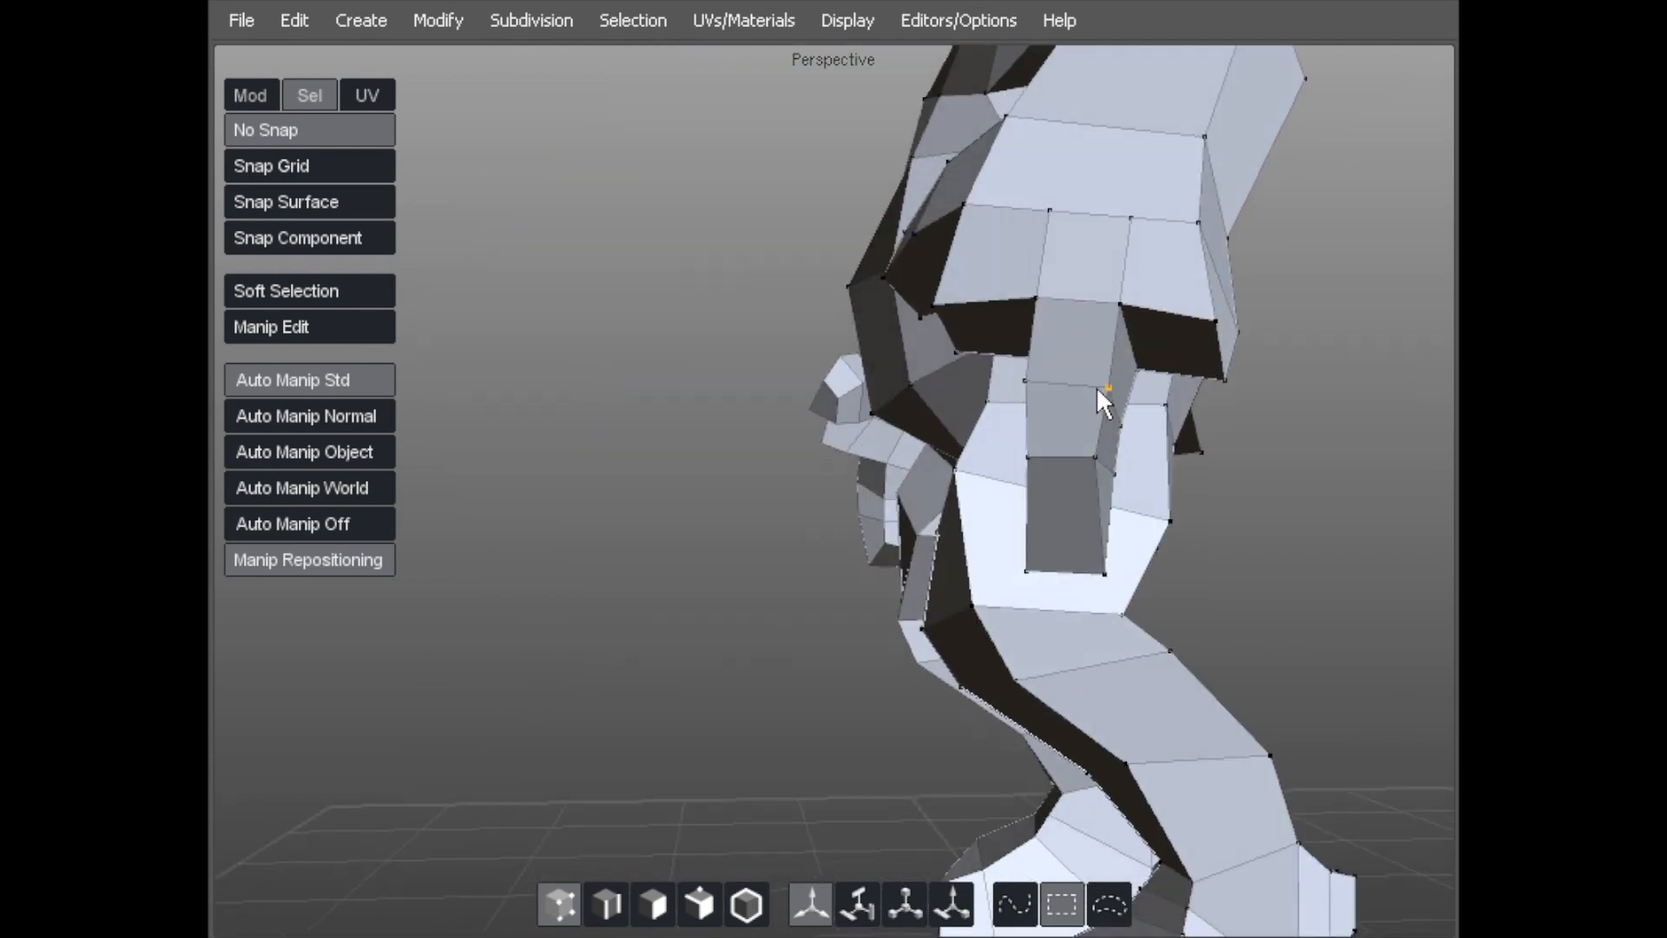
# Extrude the hand's end face farthest from the thumb downward as the outer finger's first segment.
pyautogui.keyDown('alt'); pyautogui.moveTo(1056, 521); pyautogui.dragTo(841, 215); pyautogui.keyUp('alt')
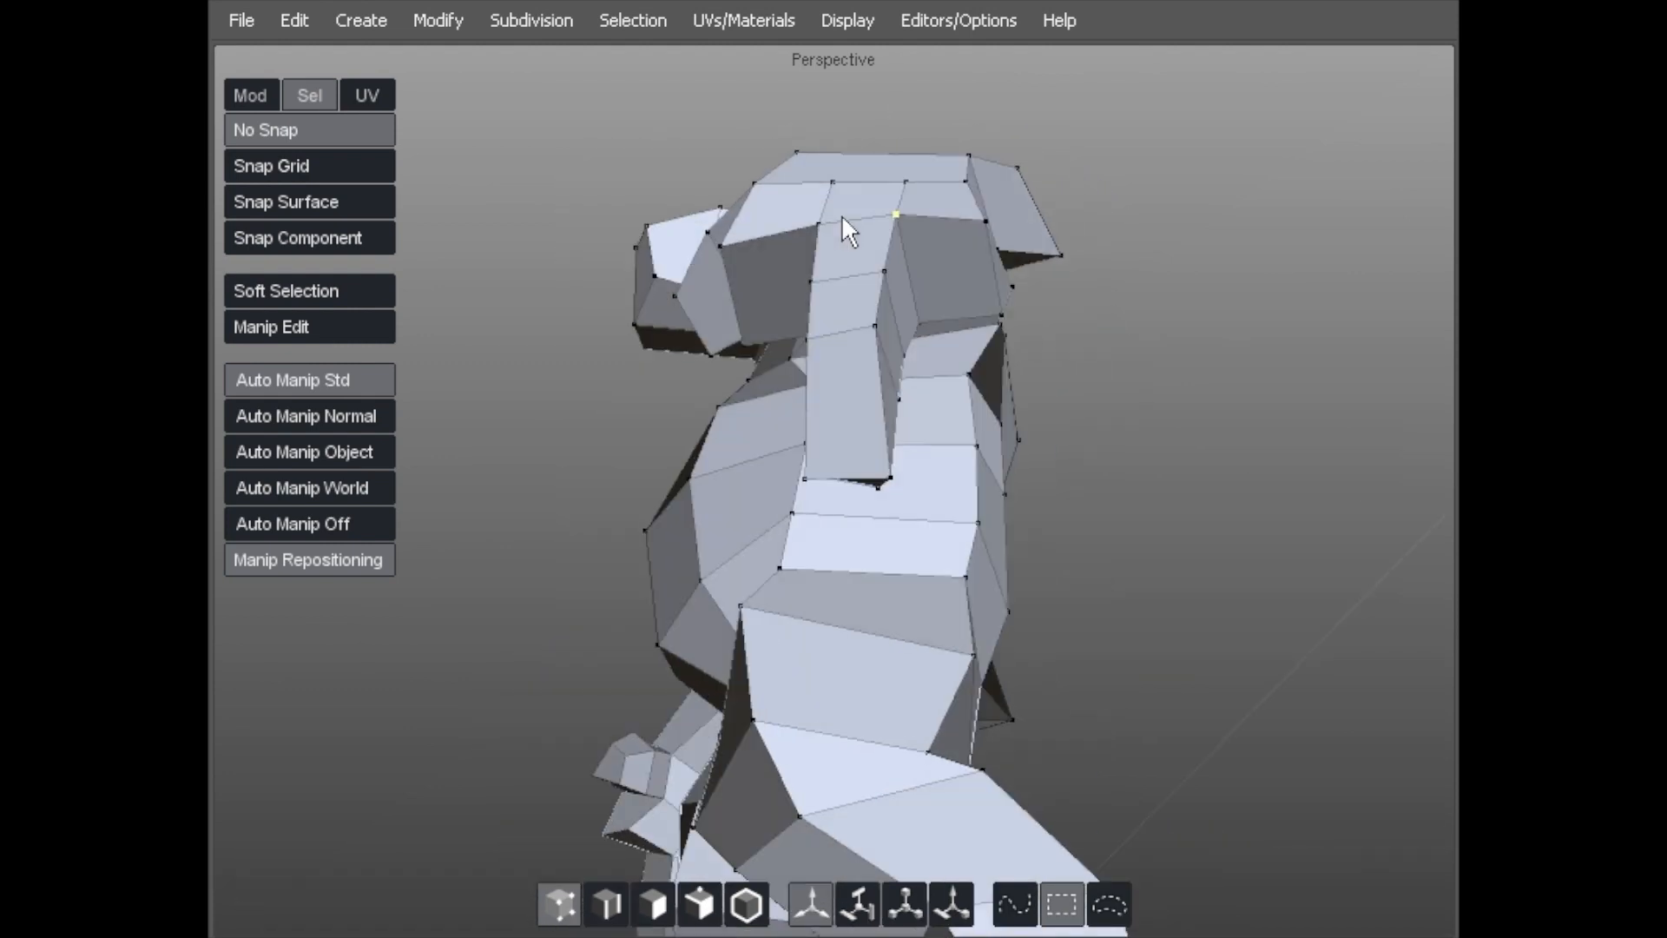
pyautogui.press('d')
pyautogui.click(951, 269)
pyautogui.keyDown('alt'); pyautogui.moveTo(1154, 231); pyautogui.dragTo(1111, 343); pyautogui.keyUp('alt')
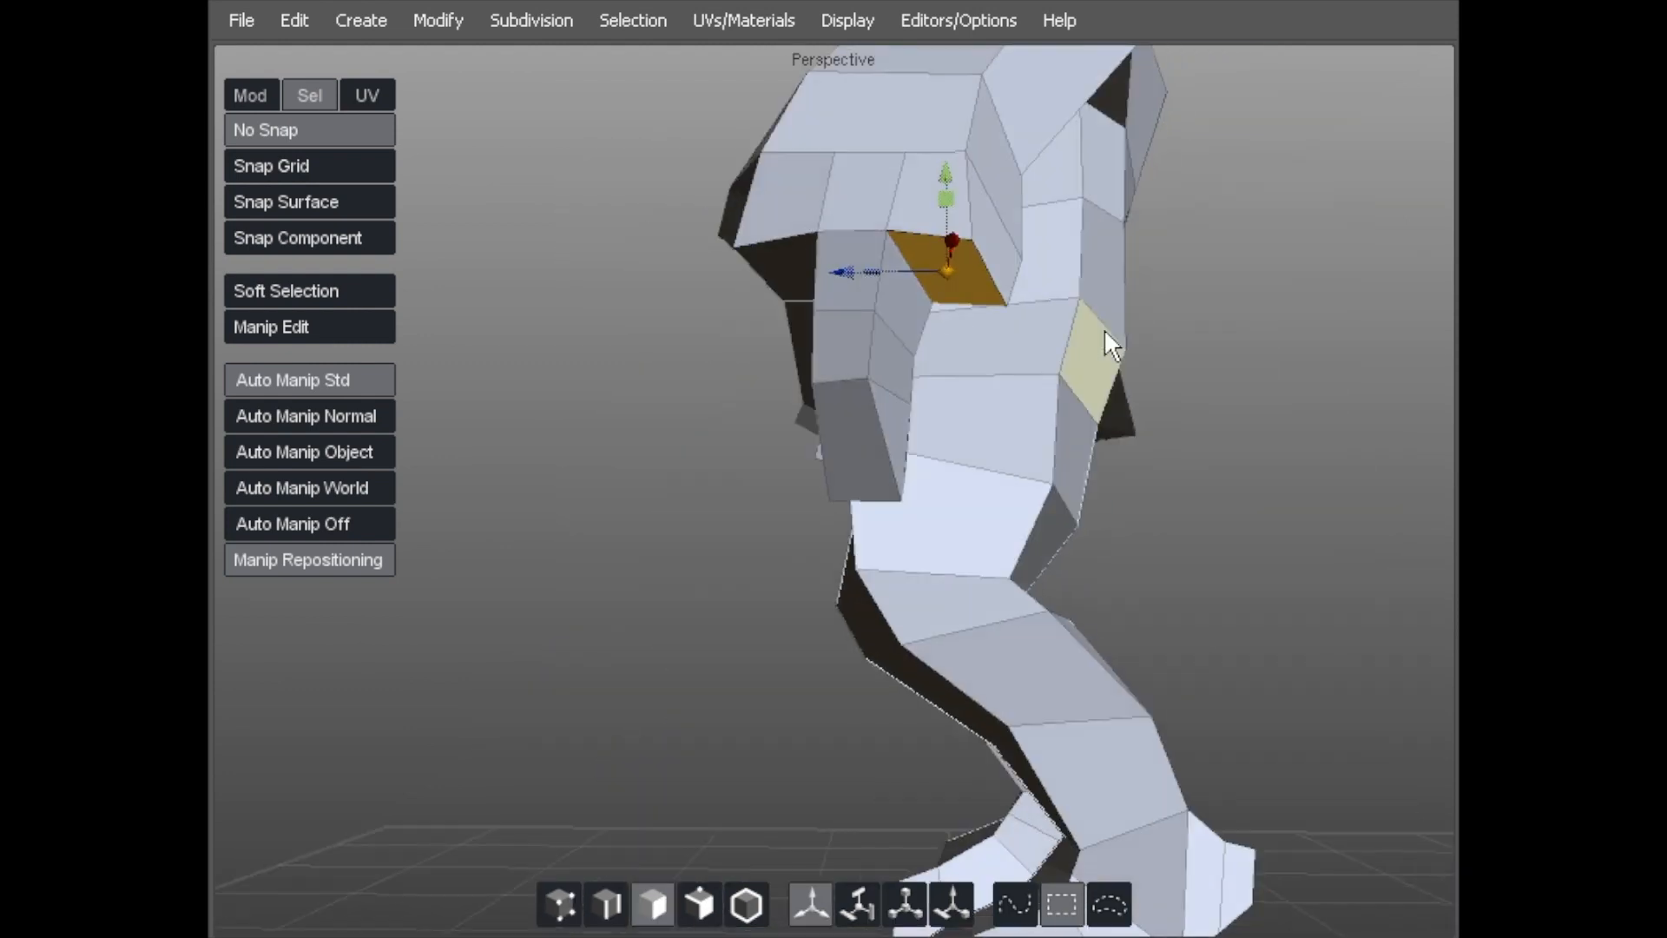
pyautogui.press('x')
pyautogui.moveTo(1034, 298); pyautogui.dragTo(969, 267, button='middle')
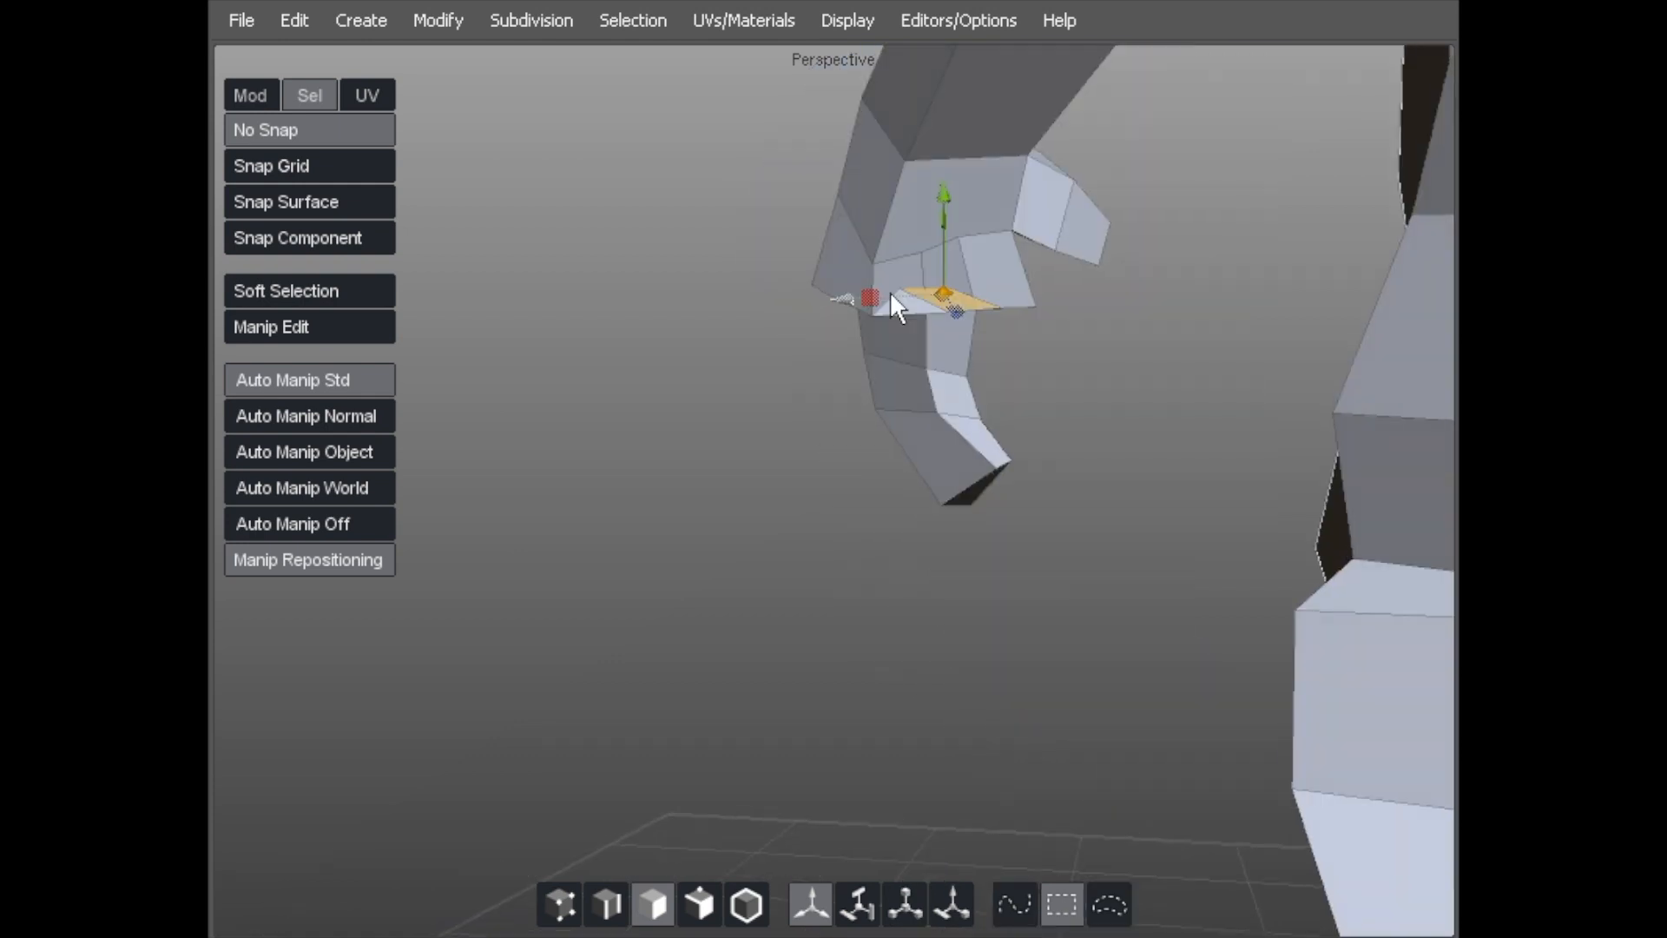
pyautogui.moveTo(889, 290)
pyautogui.mouseDown(button='middle')
pyautogui.moveTo(851, 393)
pyautogui.moveTo(856, 326)
pyautogui.moveTo(836, 344)
pyautogui.mouseUp(button='middle')
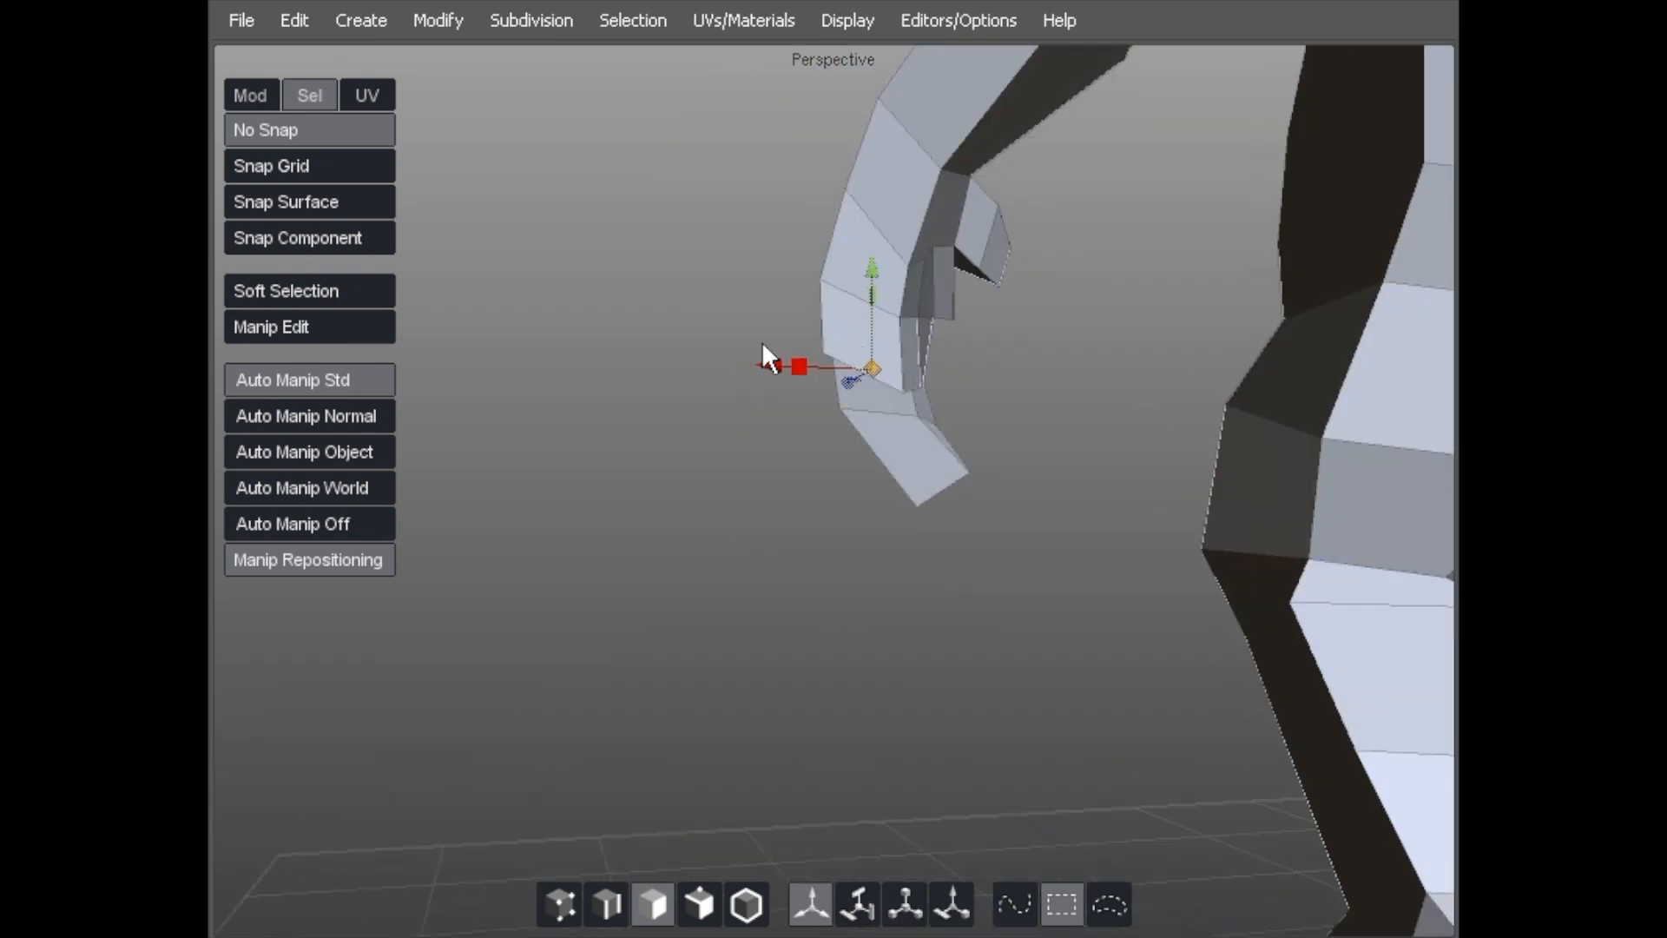
# Angle the outer finger's end face and extend the finger downward with further segments.
pyautogui.press('e')
pyautogui.moveTo(771, 361); pyautogui.dragTo(769, 358)
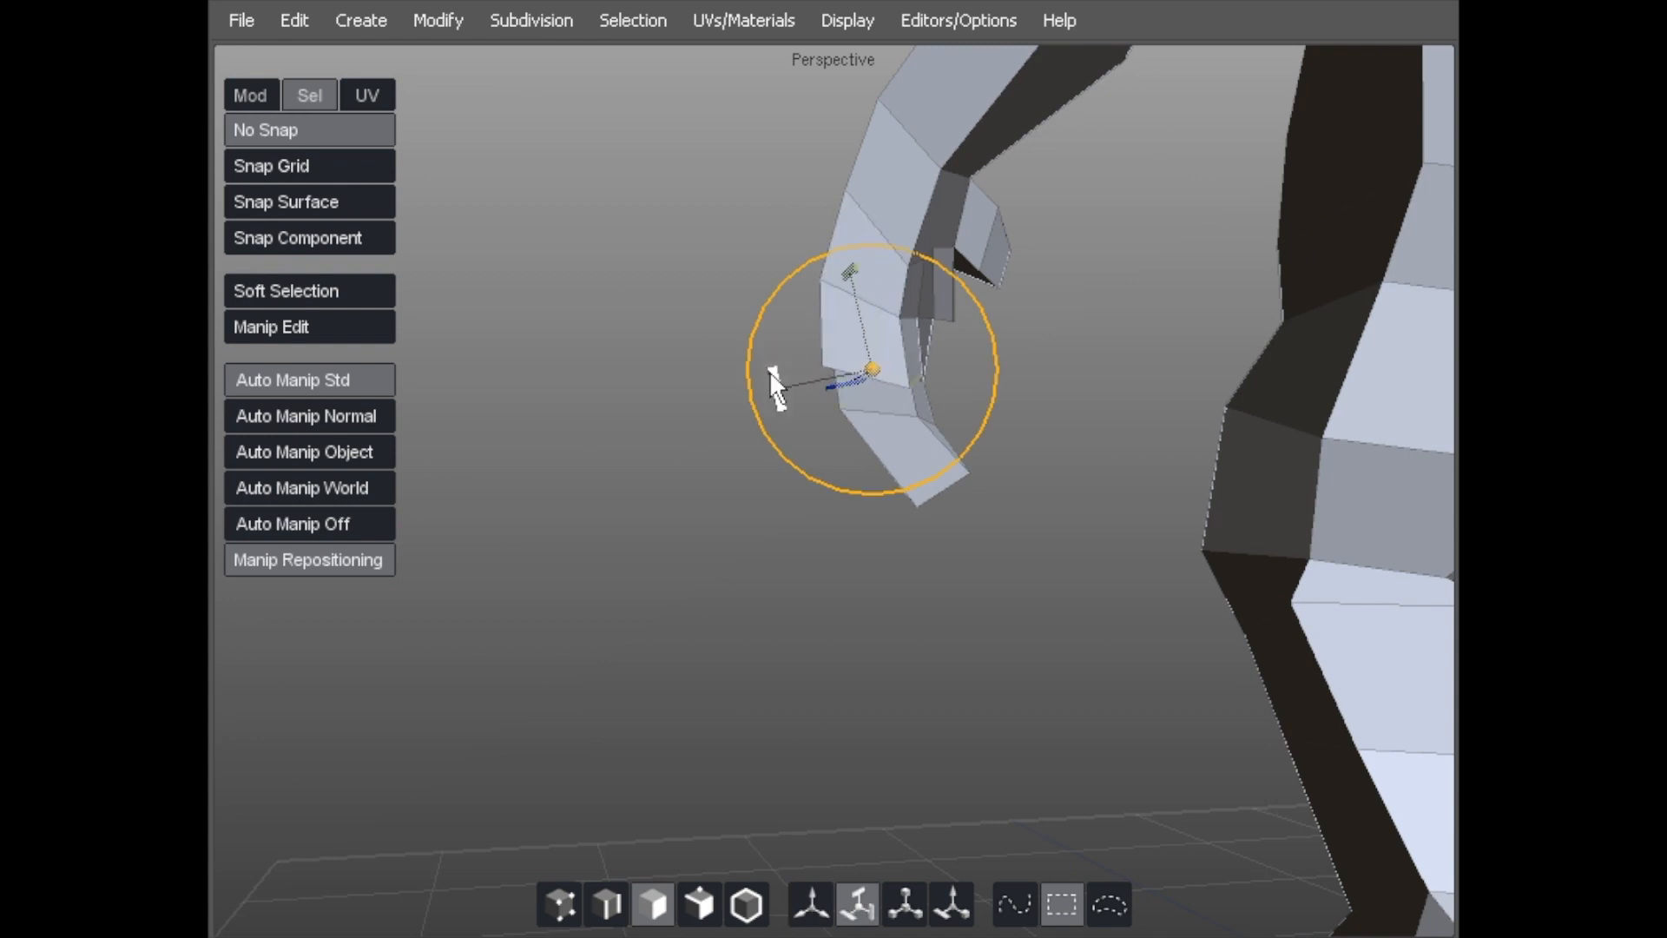
pyautogui.press('w')
pyautogui.click(825, 351)
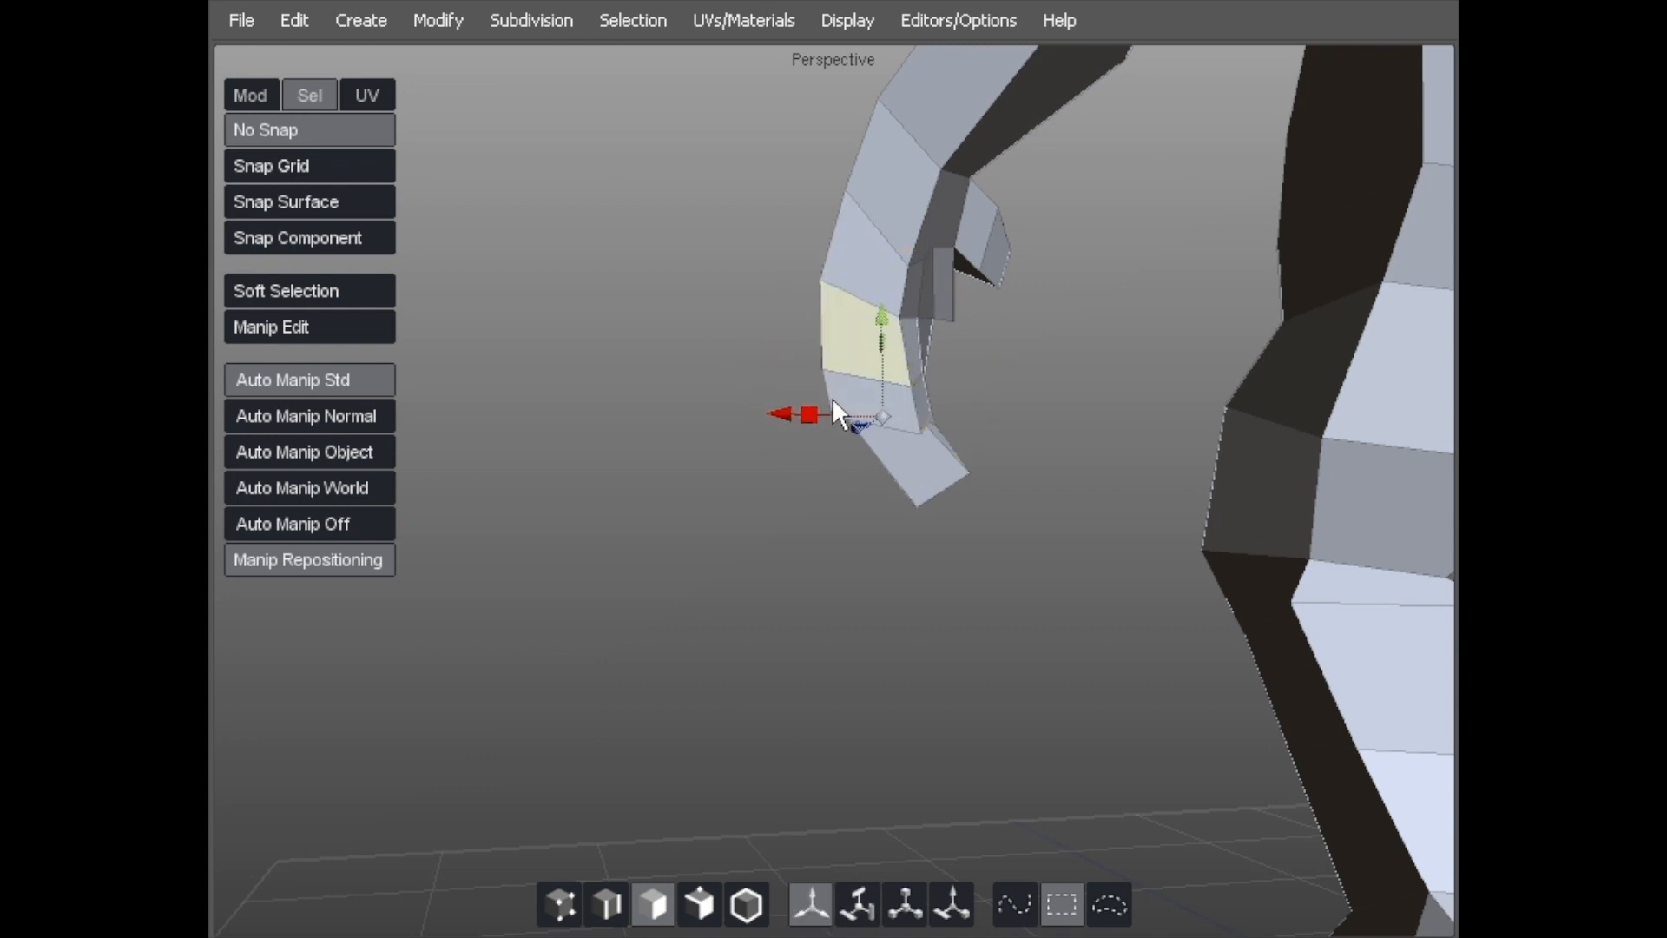
pyautogui.click(832, 401)
pyautogui.click(842, 375)
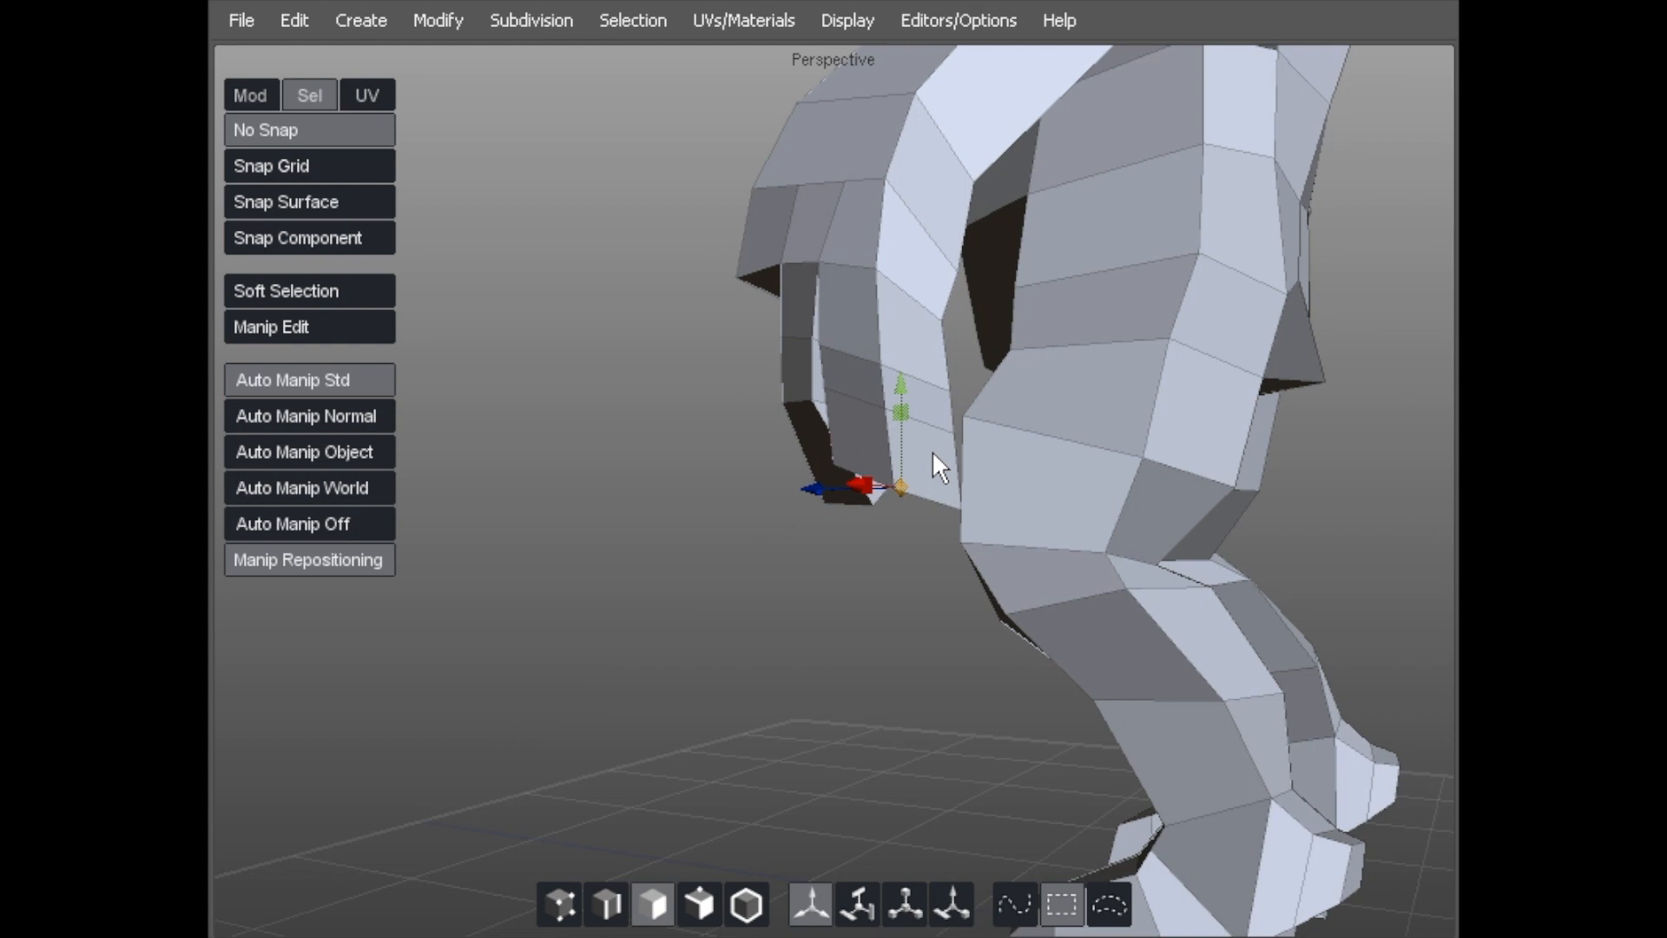
# Move the outer finger's joint and tip vertices to bend the finger inward toward the palm.
pyautogui.moveTo(934, 453); pyautogui.dragTo(1030, 382, button='middle')
pyautogui.press('a')
pyautogui.moveTo(916, 399); pyautogui.dragTo(911, 298, button='middle')
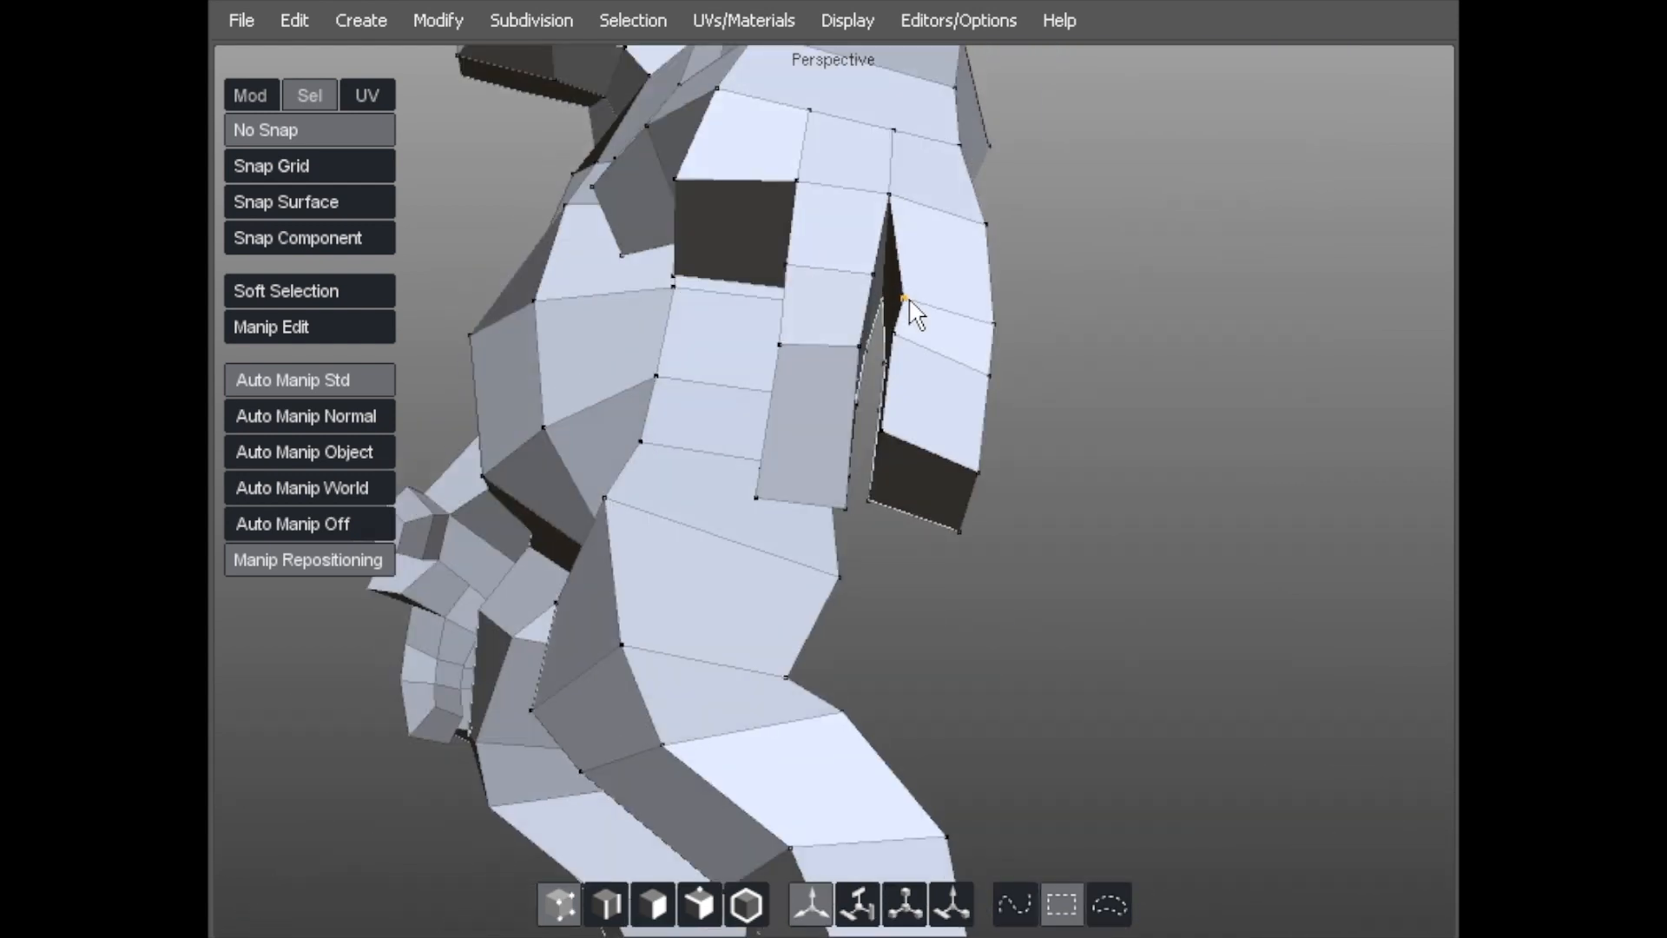
pyautogui.moveTo(965, 395); pyautogui.dragTo(850, 461, button='middle')
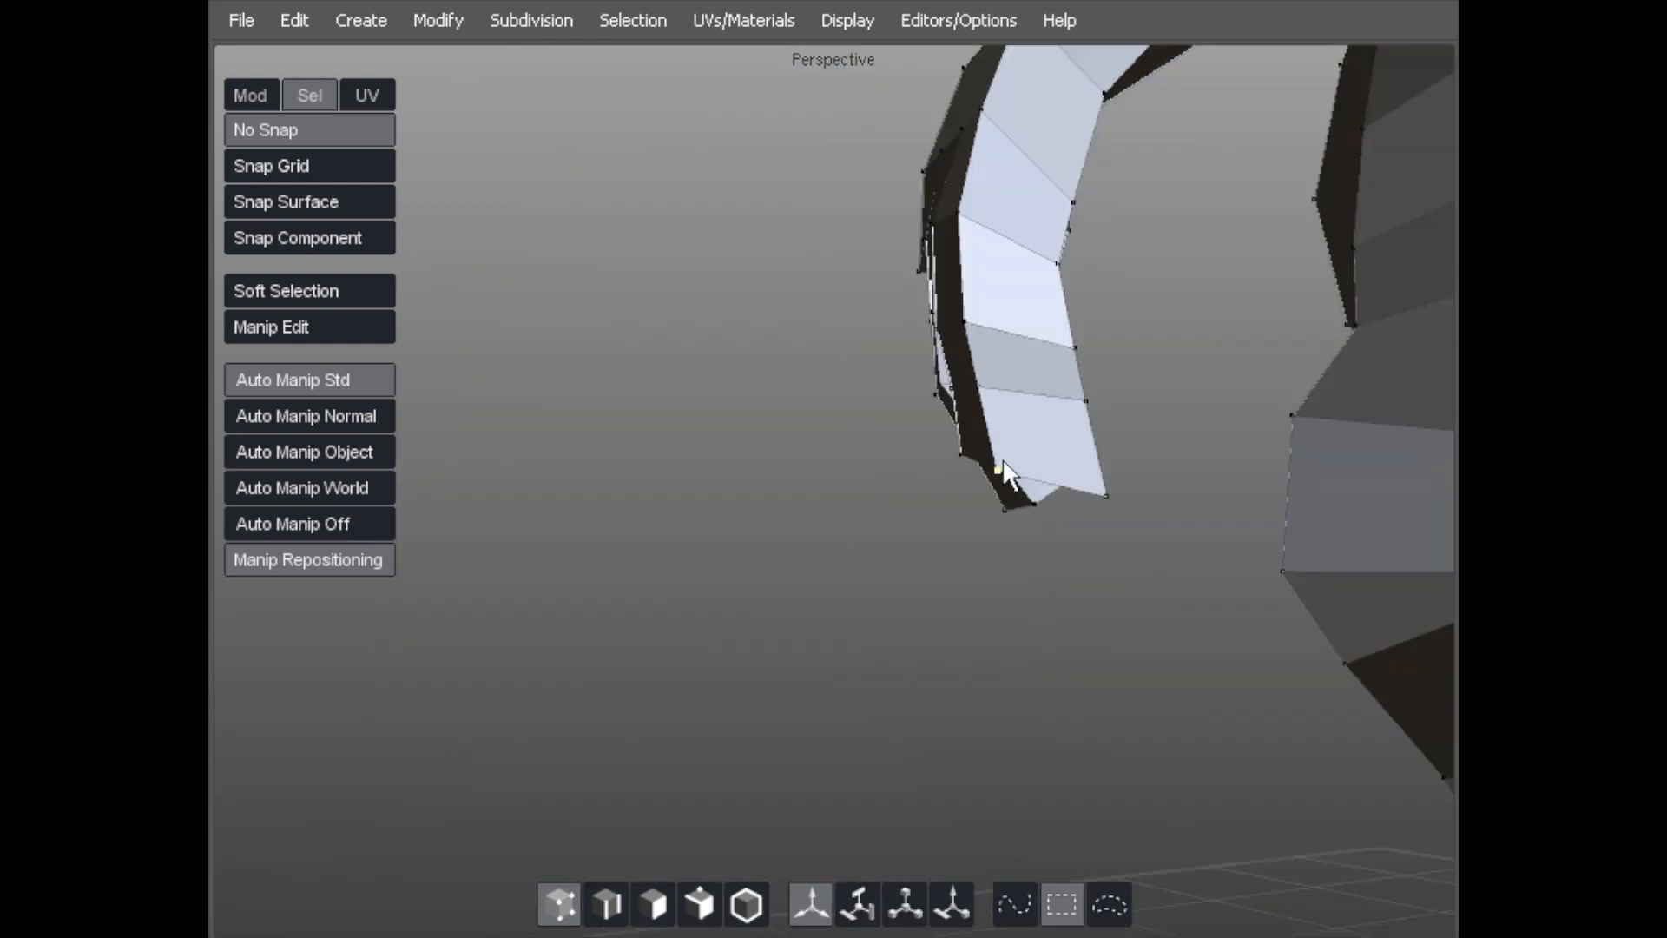
pyautogui.moveTo(1105, 405); pyautogui.dragTo(1081, 318)
pyautogui.moveTo(1049, 466); pyautogui.dragTo(1075, 476)
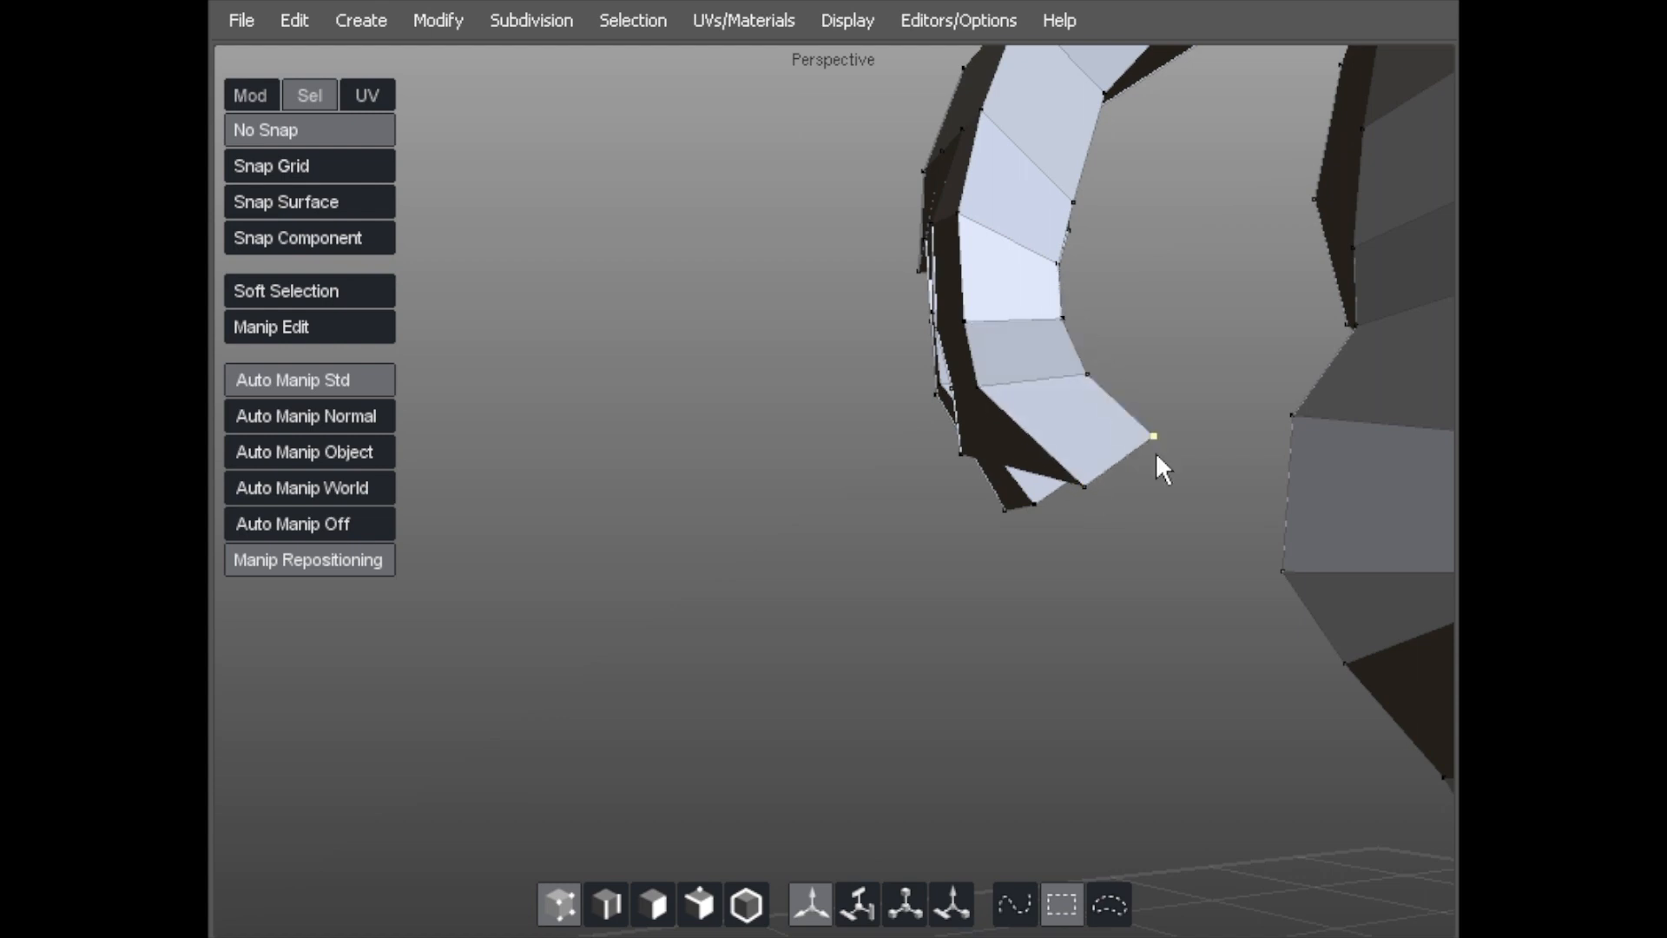
# Adjust the outer finger's tip and palm-side vertices to refine the shape of its end segments.
pyautogui.moveTo(1155, 452); pyautogui.dragTo(960, 382, button='middle')
pyautogui.moveTo(1031, 350); pyautogui.dragTo(1066, 421)
pyautogui.moveTo(1175, 383); pyautogui.dragTo(1090, 372, button='middle')
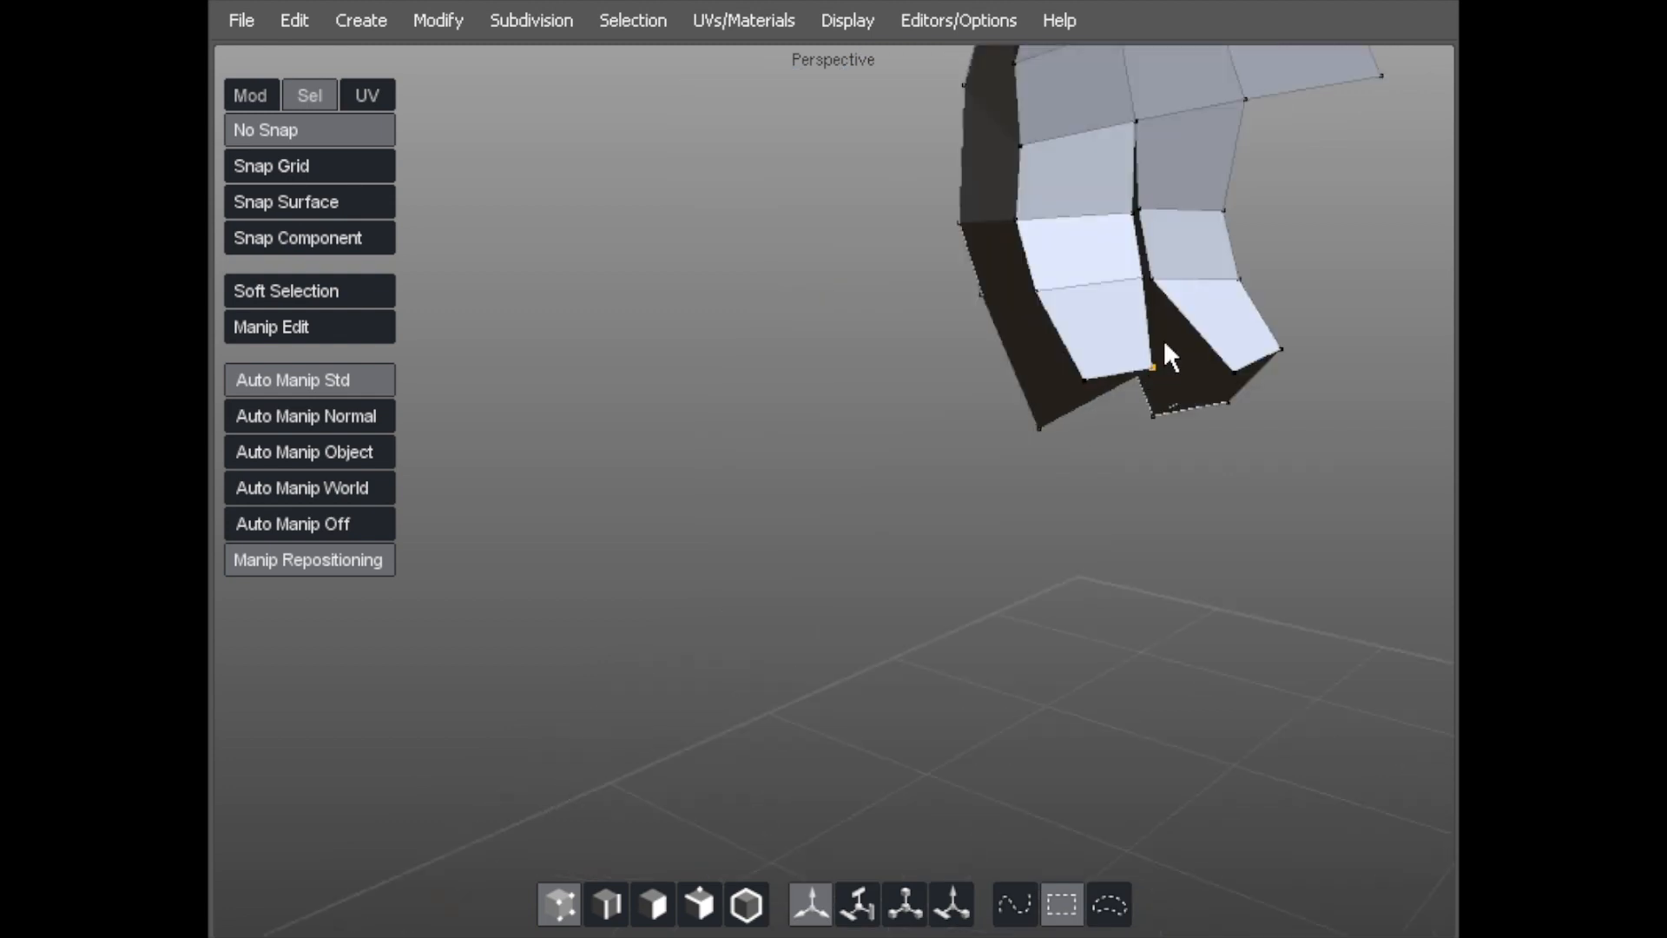
pyautogui.moveTo(1047, 411); pyautogui.dragTo(1060, 403)
pyautogui.moveTo(1058, 289); pyautogui.dragTo(1132, 289)
pyautogui.moveTo(1026, 232); pyautogui.dragTo(1034, 235)
pyautogui.moveTo(1064, 290); pyautogui.dragTo(1046, 294)
# Shift the joint vertices between the outer and middle fingers to separate them and even their thickness.
pyautogui.moveTo(1116, 232); pyautogui.dragTo(1035, 210)
pyautogui.moveTo(1136, 120); pyautogui.dragTo(1032, 130)
pyautogui.keyDown('alt'); pyautogui.moveTo(1031, 130); pyautogui.dragTo(693, 356); pyautogui.keyUp('alt')
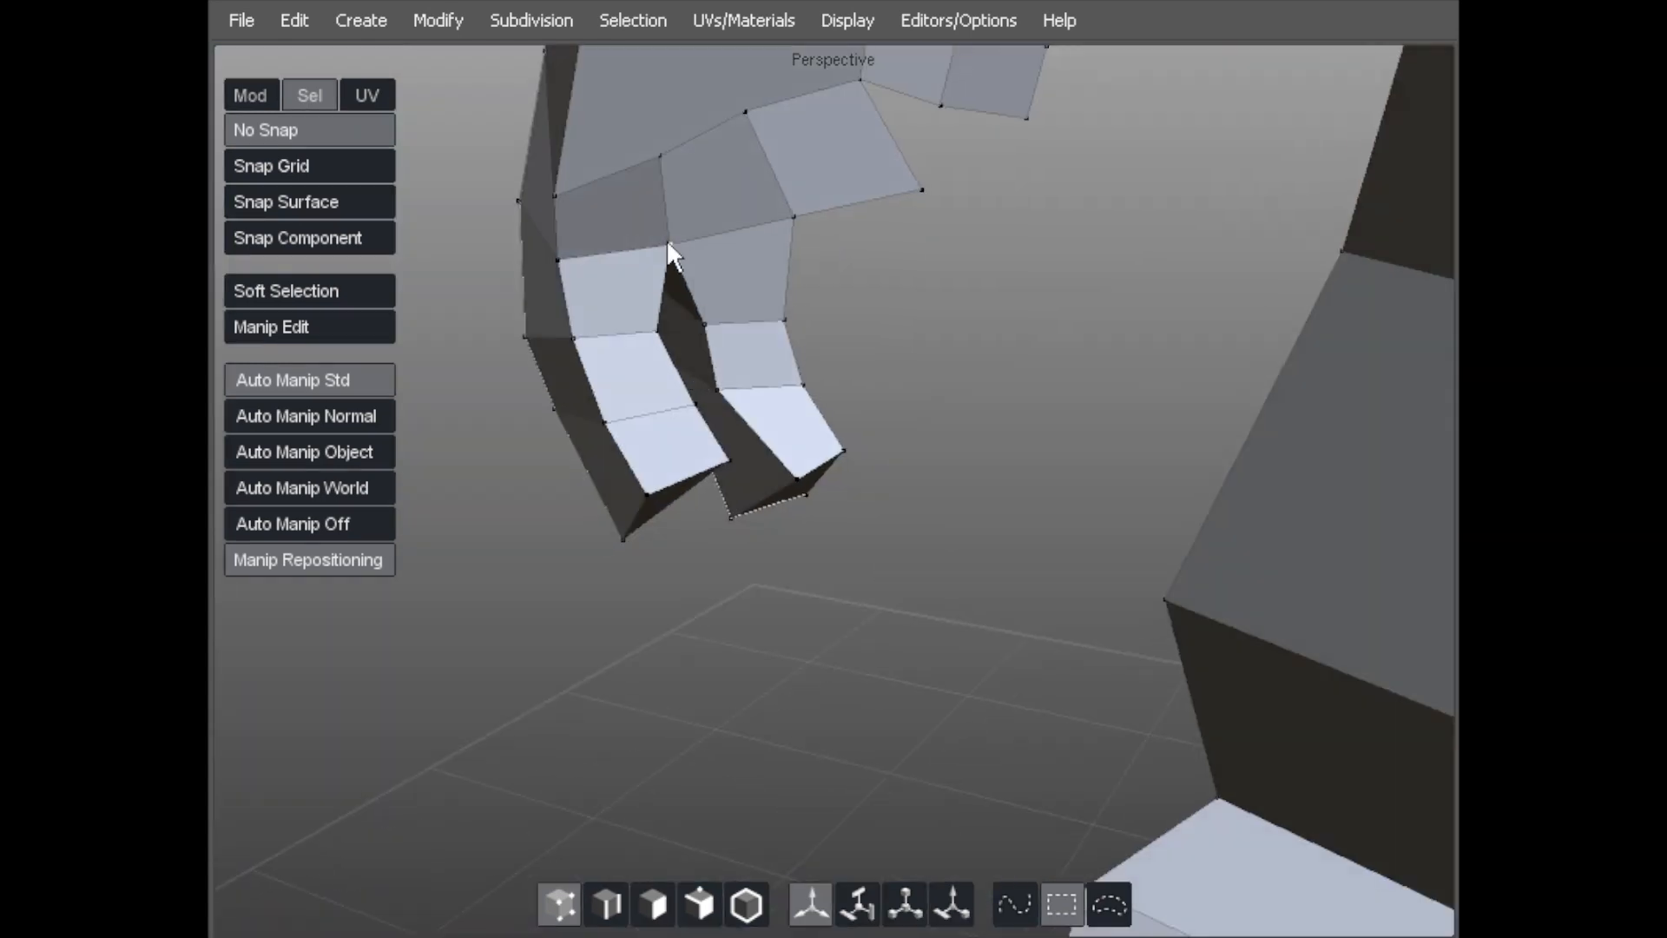
pyautogui.moveTo(668, 244); pyautogui.dragTo(686, 240)
pyautogui.keyDown('alt'); pyautogui.moveTo(621, 462); pyautogui.dragTo(677, 476); pyautogui.keyUp('alt')
pyautogui.keyDown('alt'); pyautogui.moveTo(549, 418); pyautogui.dragTo(1152, 355); pyautogui.keyUp('alt')
pyautogui.moveTo(1145, 431); pyautogui.dragTo(1148, 417)
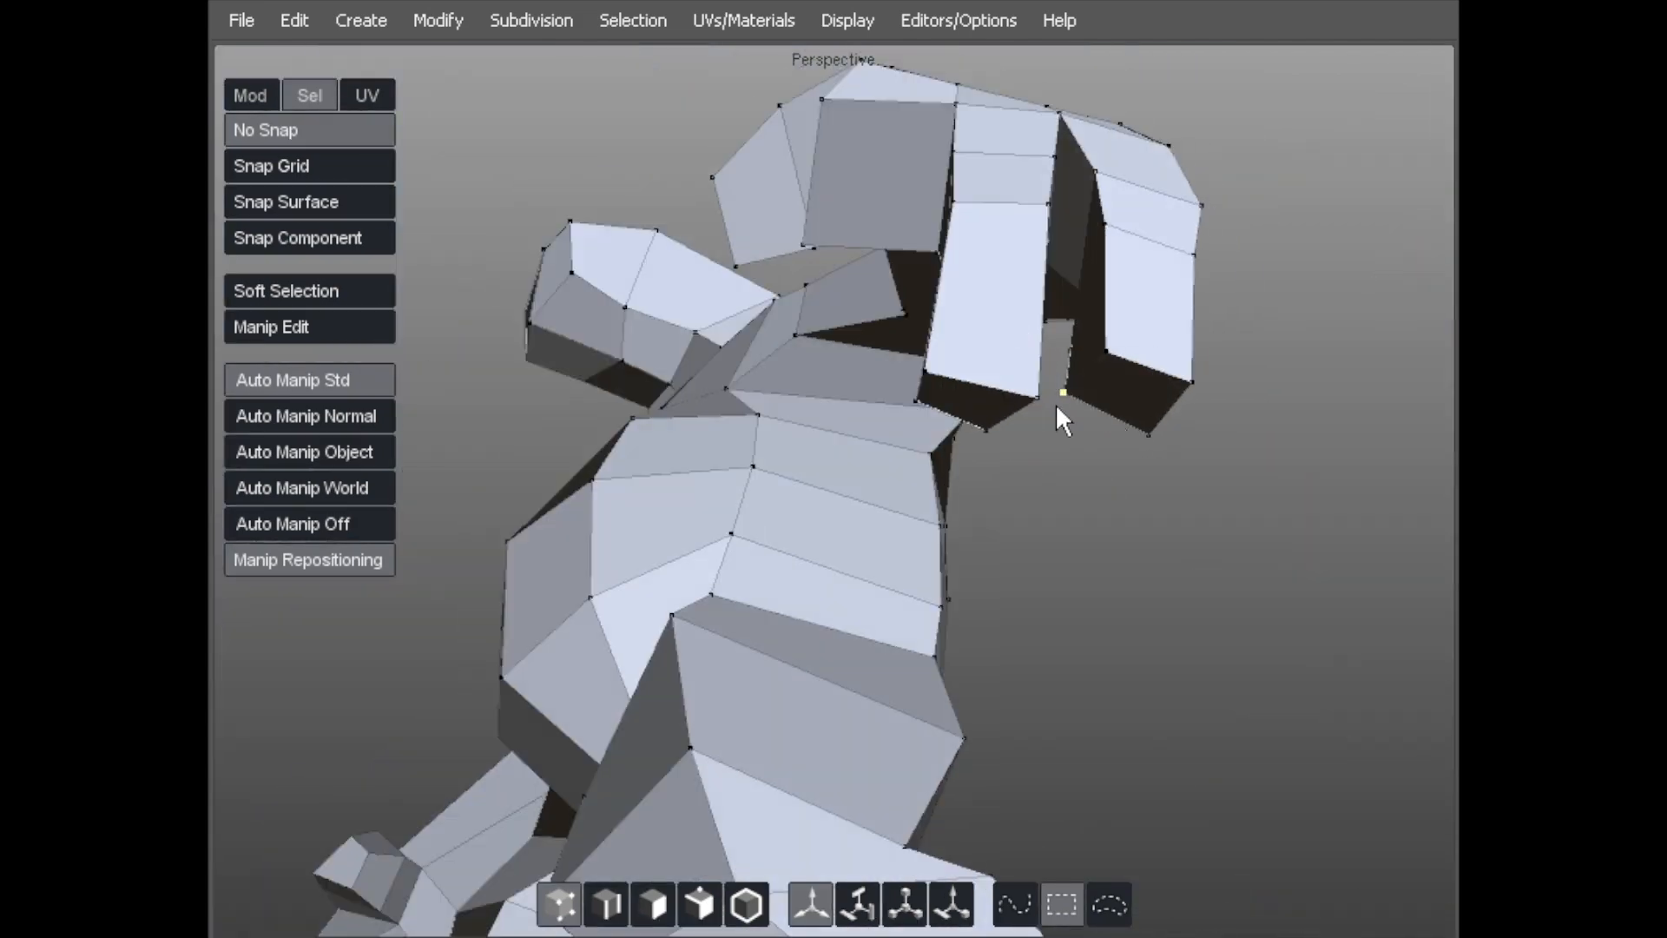
# Extrude the hand's end face nearest the thumb into a segmented index finger.
pyautogui.keyDown('alt'); pyautogui.moveTo(975, 305); pyautogui.dragTo(880, 349); pyautogui.keyUp('alt')
pyautogui.click(879, 238)
pyautogui.keyDown('alt'); pyautogui.moveTo(878, 221); pyautogui.dragTo(794, 504); pyautogui.keyUp('alt')
pyautogui.keyDown('alt'); pyautogui.moveTo(791, 438); pyautogui.dragTo(944, 268); pyautogui.keyUp('alt')
pyautogui.press('z')
pyautogui.moveTo(784, 399); pyautogui.dragTo(795, 457)
pyautogui.keyDown('alt'); pyautogui.moveTo(849, 391); pyautogui.dragTo(952, 518); pyautogui.keyUp('alt')
pyautogui.moveTo(744, 556); pyautogui.dragTo(737, 418)
pyautogui.press('z')
pyautogui.press('a')
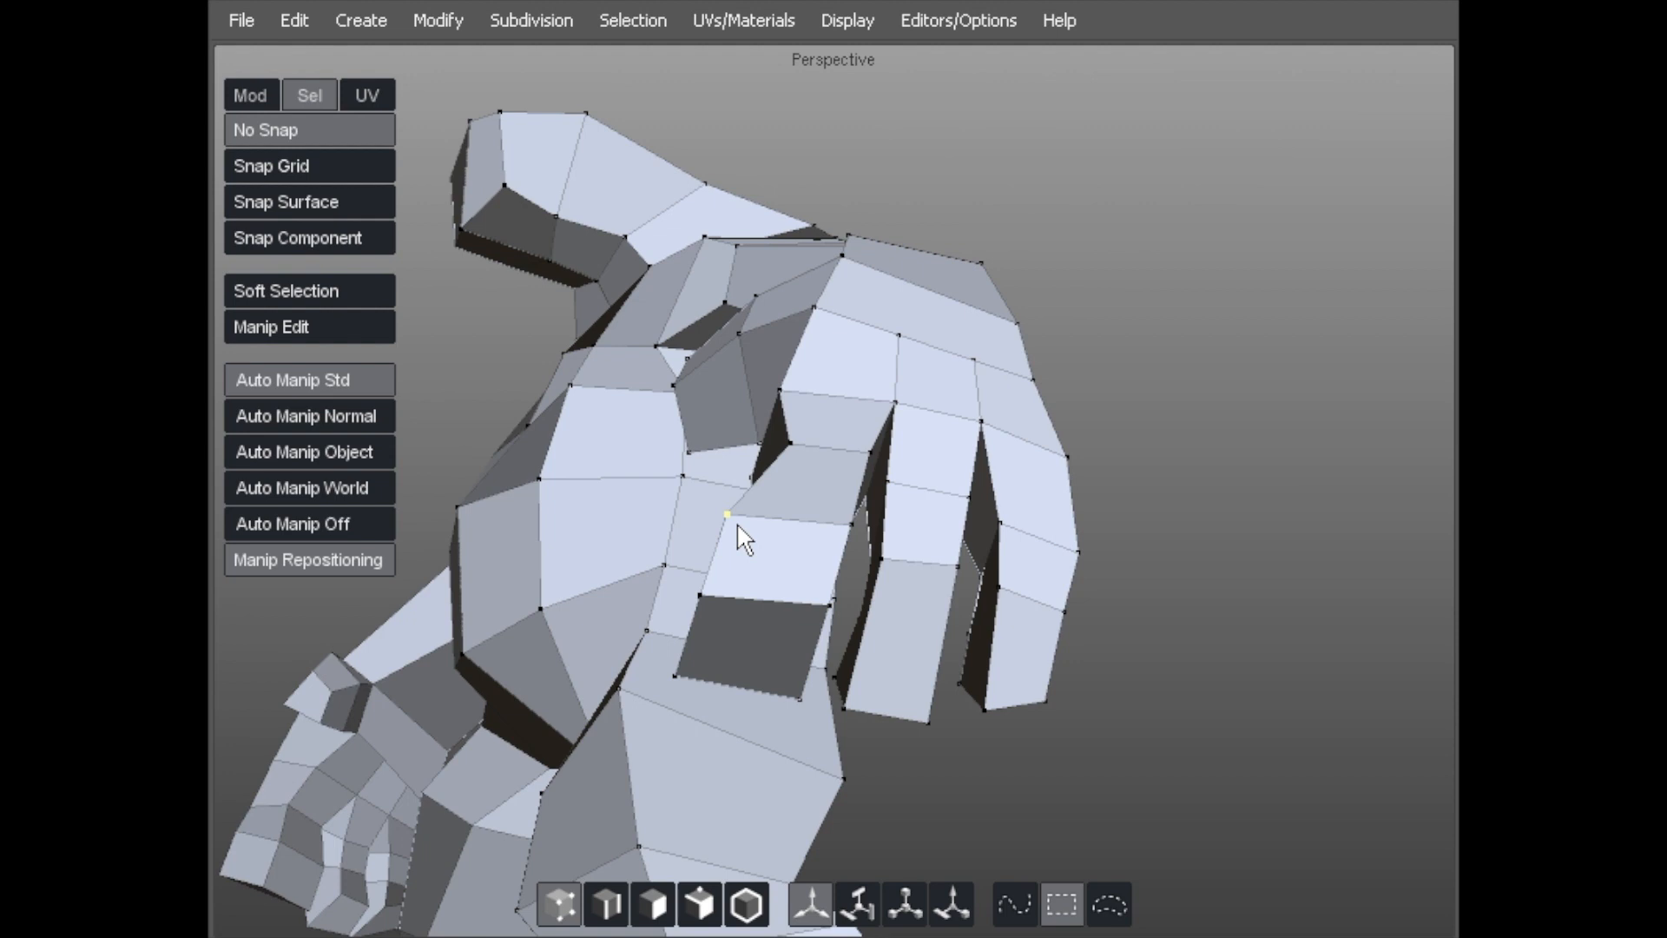
# Reposition the index finger's joint and tip vertices to curl it and narrow its lower segments.
pyautogui.keyDown('alt'); pyautogui.moveTo(729, 577); pyautogui.dragTo(640, 540); pyautogui.keyUp('alt')
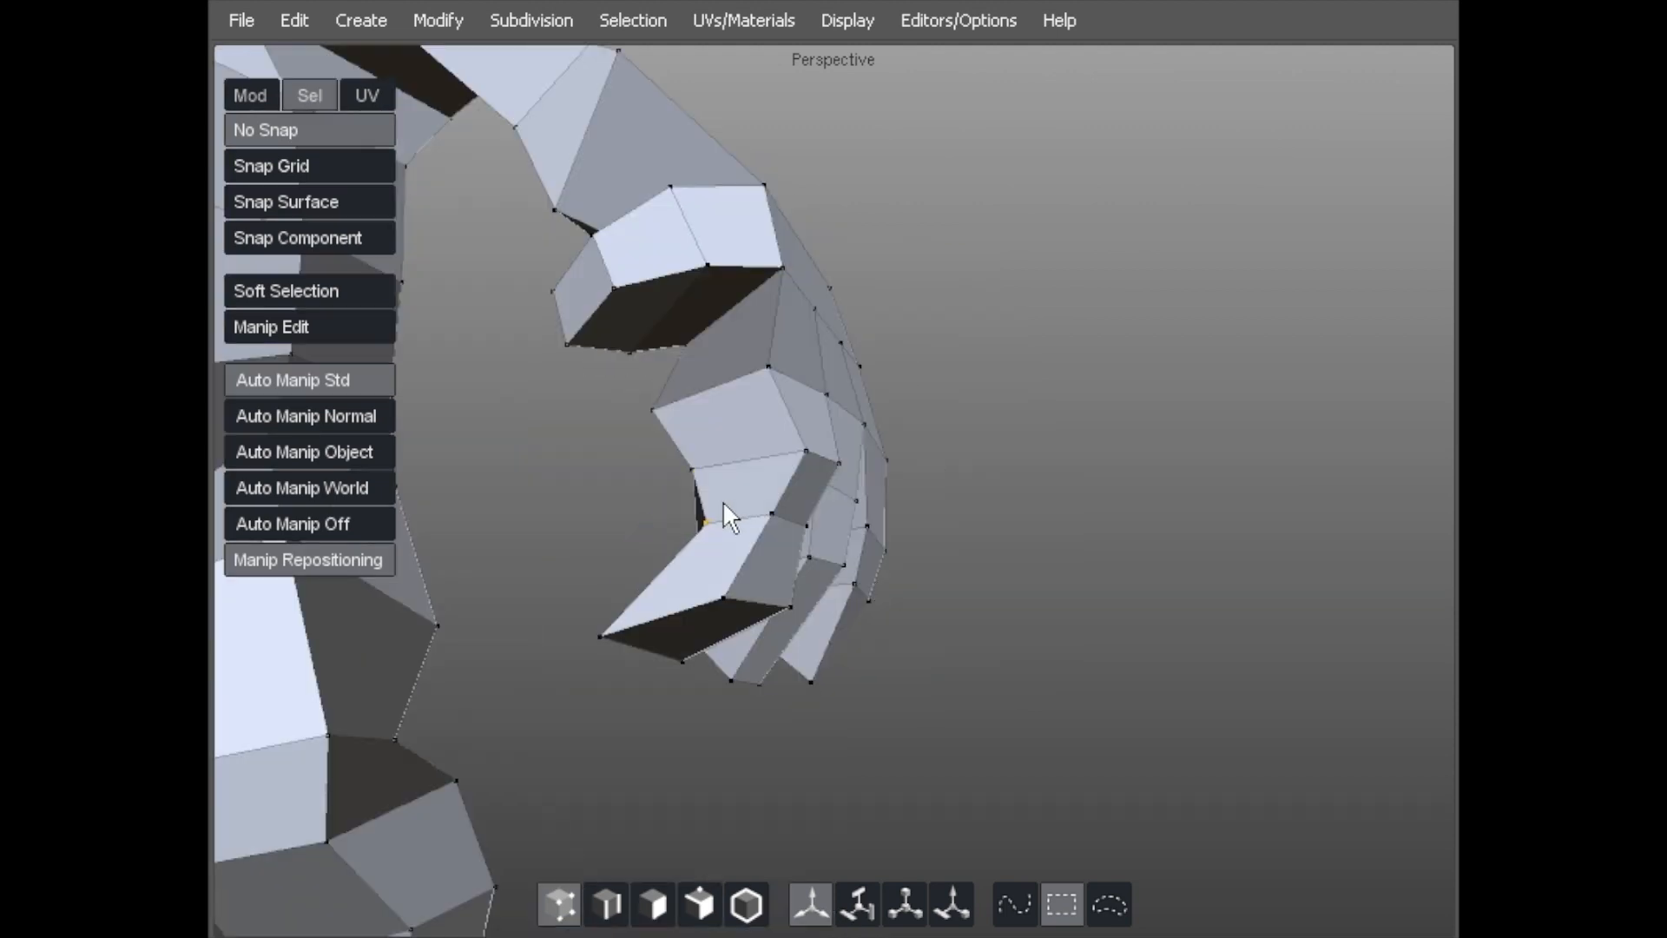
pyautogui.keyDown('alt'); pyautogui.moveTo(715, 477); pyautogui.dragTo(639, 638); pyautogui.keyUp('alt')
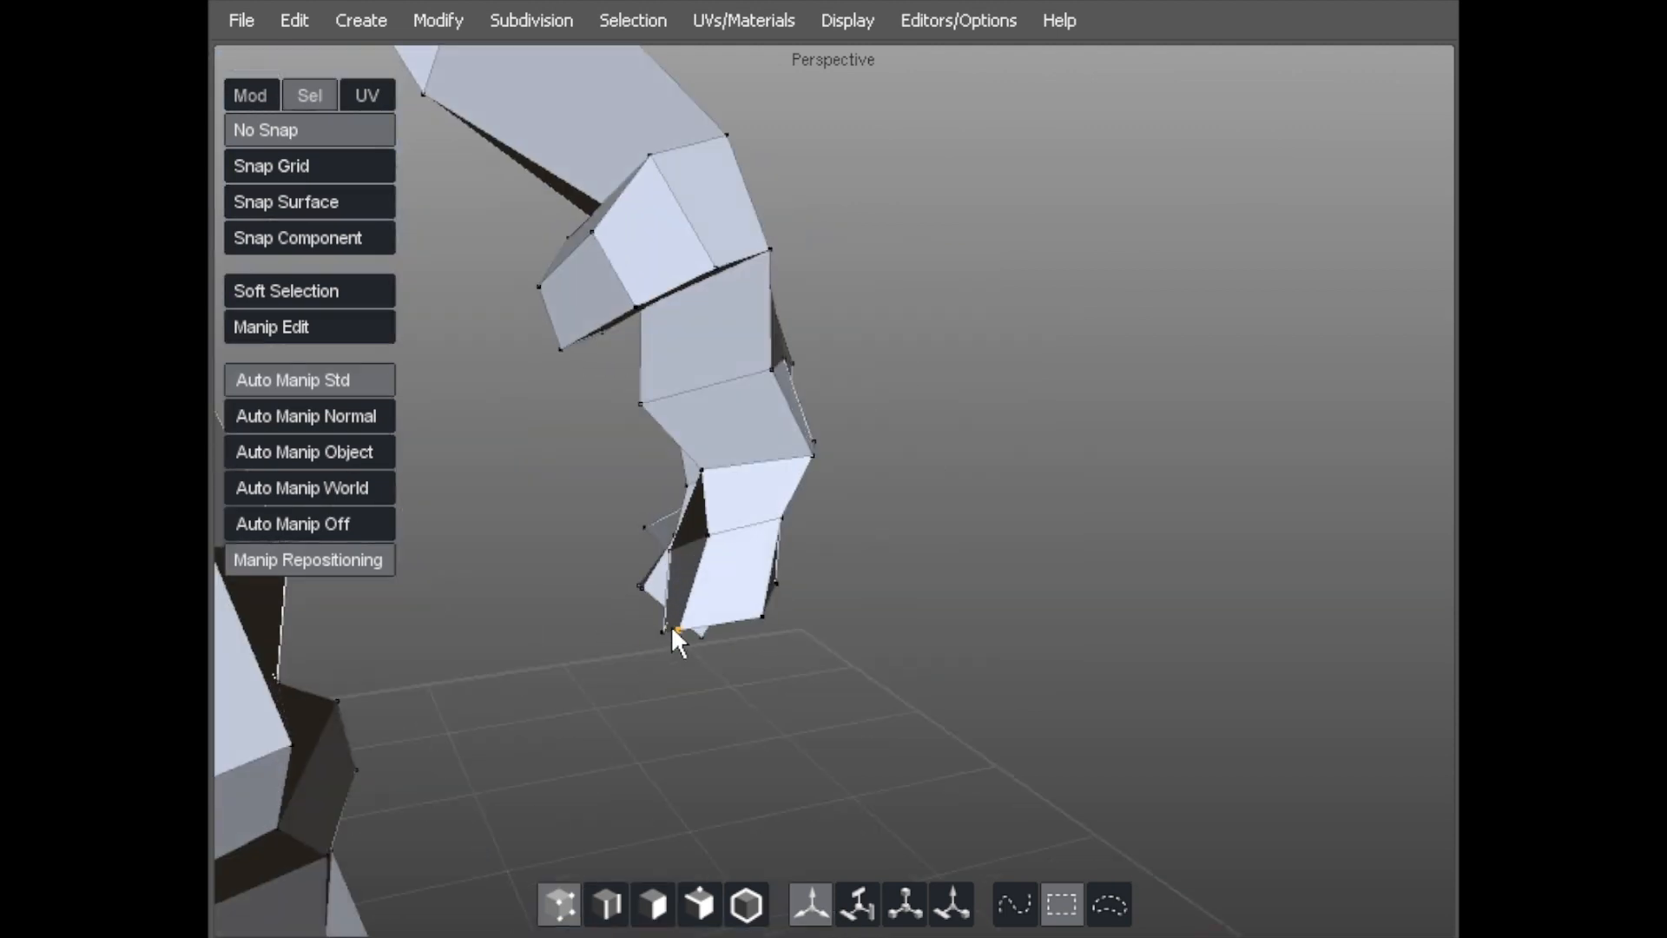
pyautogui.moveTo(678, 630); pyautogui.dragTo(663, 630, button='middle')
pyautogui.moveTo(763, 617); pyautogui.dragTo(719, 643, button='middle')
pyautogui.moveTo(719, 643)
pyautogui.keyDown('alt'); pyautogui.mouseDown()
pyautogui.moveTo(648, 593)
pyautogui.moveTo(712, 611)
pyautogui.mouseUp(); pyautogui.keyUp('alt')
pyautogui.moveTo(712, 612); pyautogui.dragTo(662, 582, button='middle')
pyautogui.moveTo(666, 509); pyautogui.dragTo(691, 506, button='middle')
pyautogui.moveTo(698, 509); pyautogui.dragTo(700, 501, button='middle')
pyautogui.moveTo(708, 444); pyautogui.dragTo(695, 515, button='middle')
pyautogui.press('2')
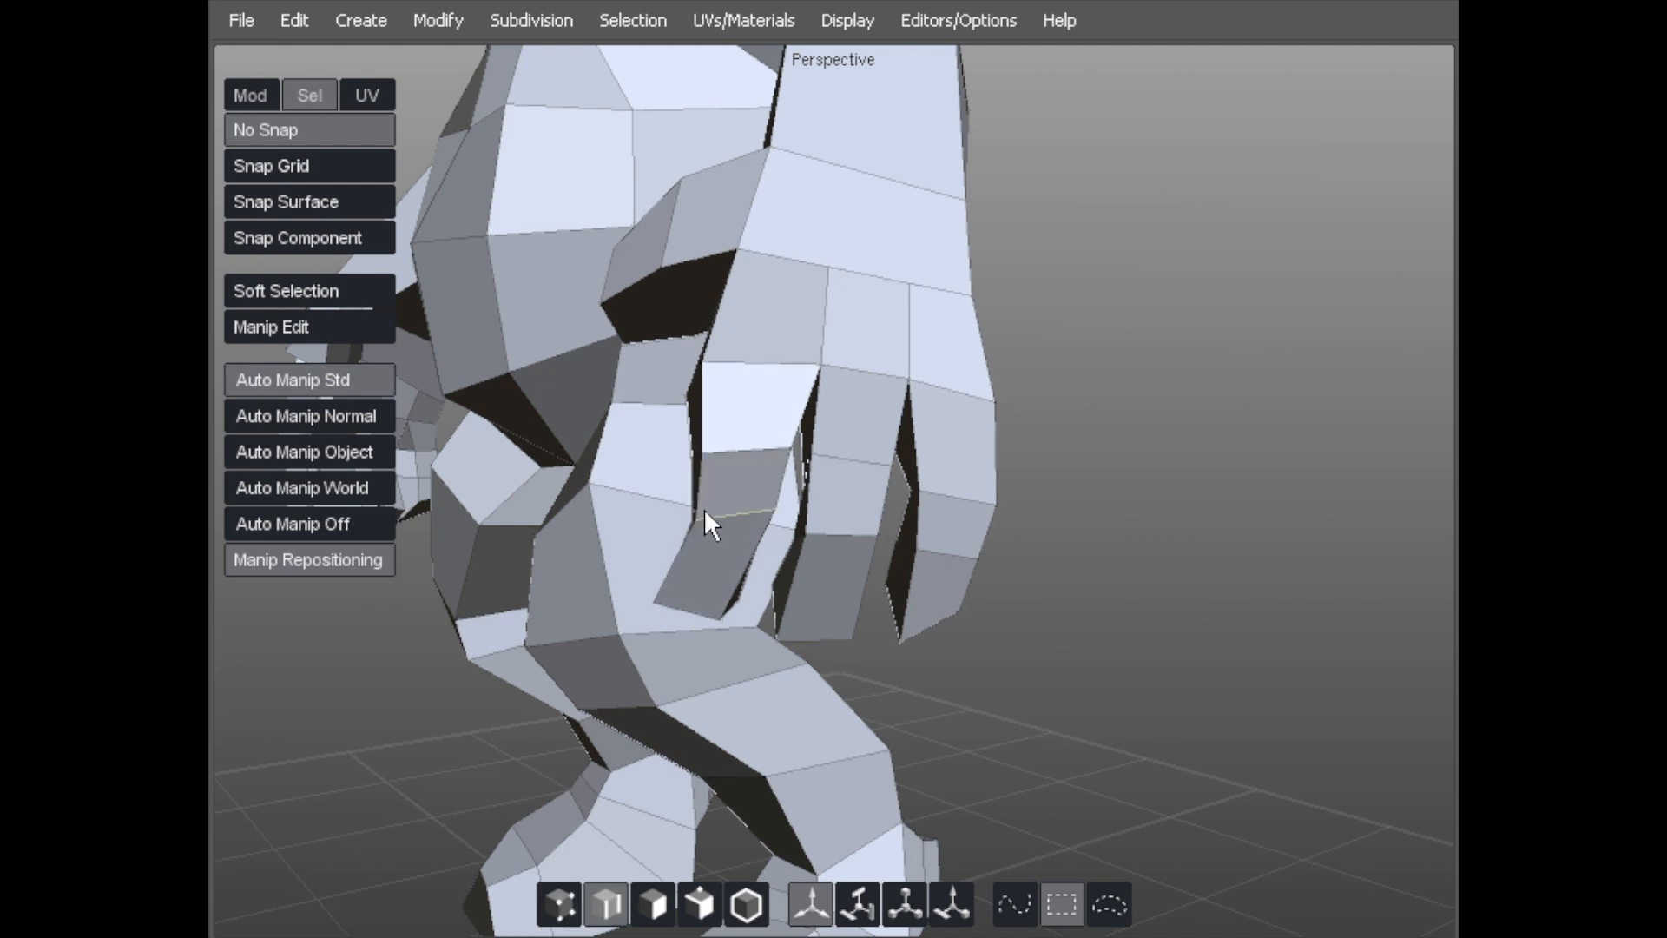
# Adjust the index finger's upper joint and palm-side vertices to smooth its bend.
pyautogui.keyDown('alt'); pyautogui.moveTo(734, 446); pyautogui.dragTo(985, 378); pyautogui.keyUp('alt')
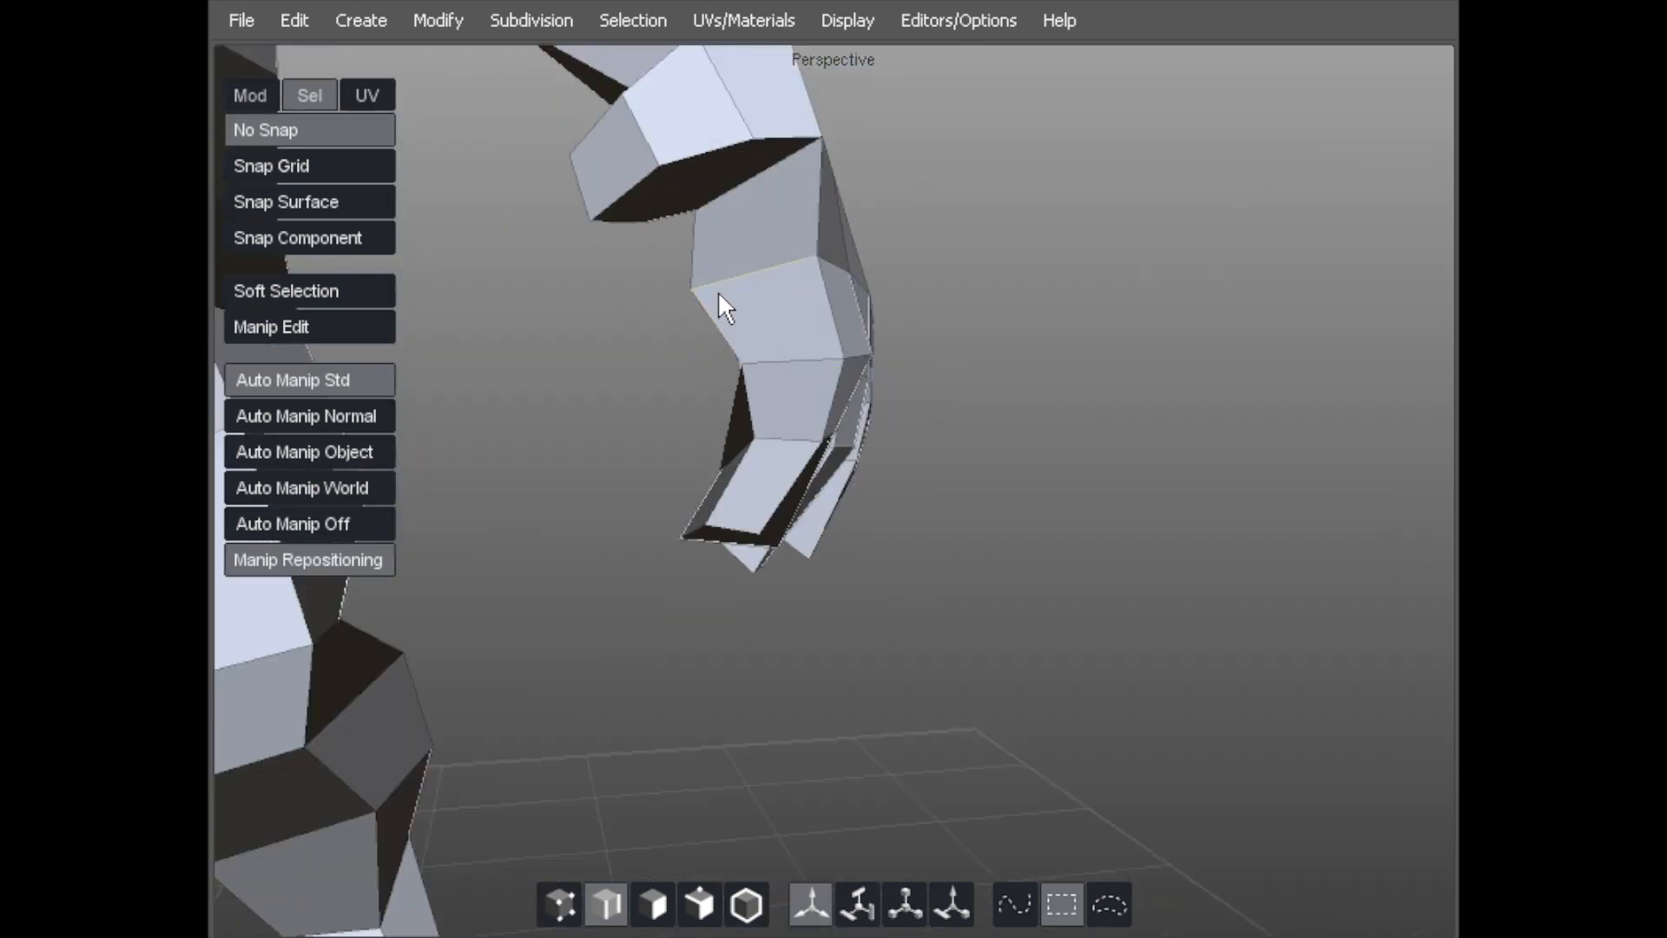
pyautogui.press('a')
pyautogui.moveTo(699, 285)
pyautogui.mouseDown()
pyautogui.moveTo(779, 285)
pyautogui.moveTo(673, 303)
pyautogui.mouseUp()
pyautogui.keyDown('alt'); pyautogui.moveTo(747, 345); pyautogui.dragTo(639, 323); pyautogui.keyUp('alt')
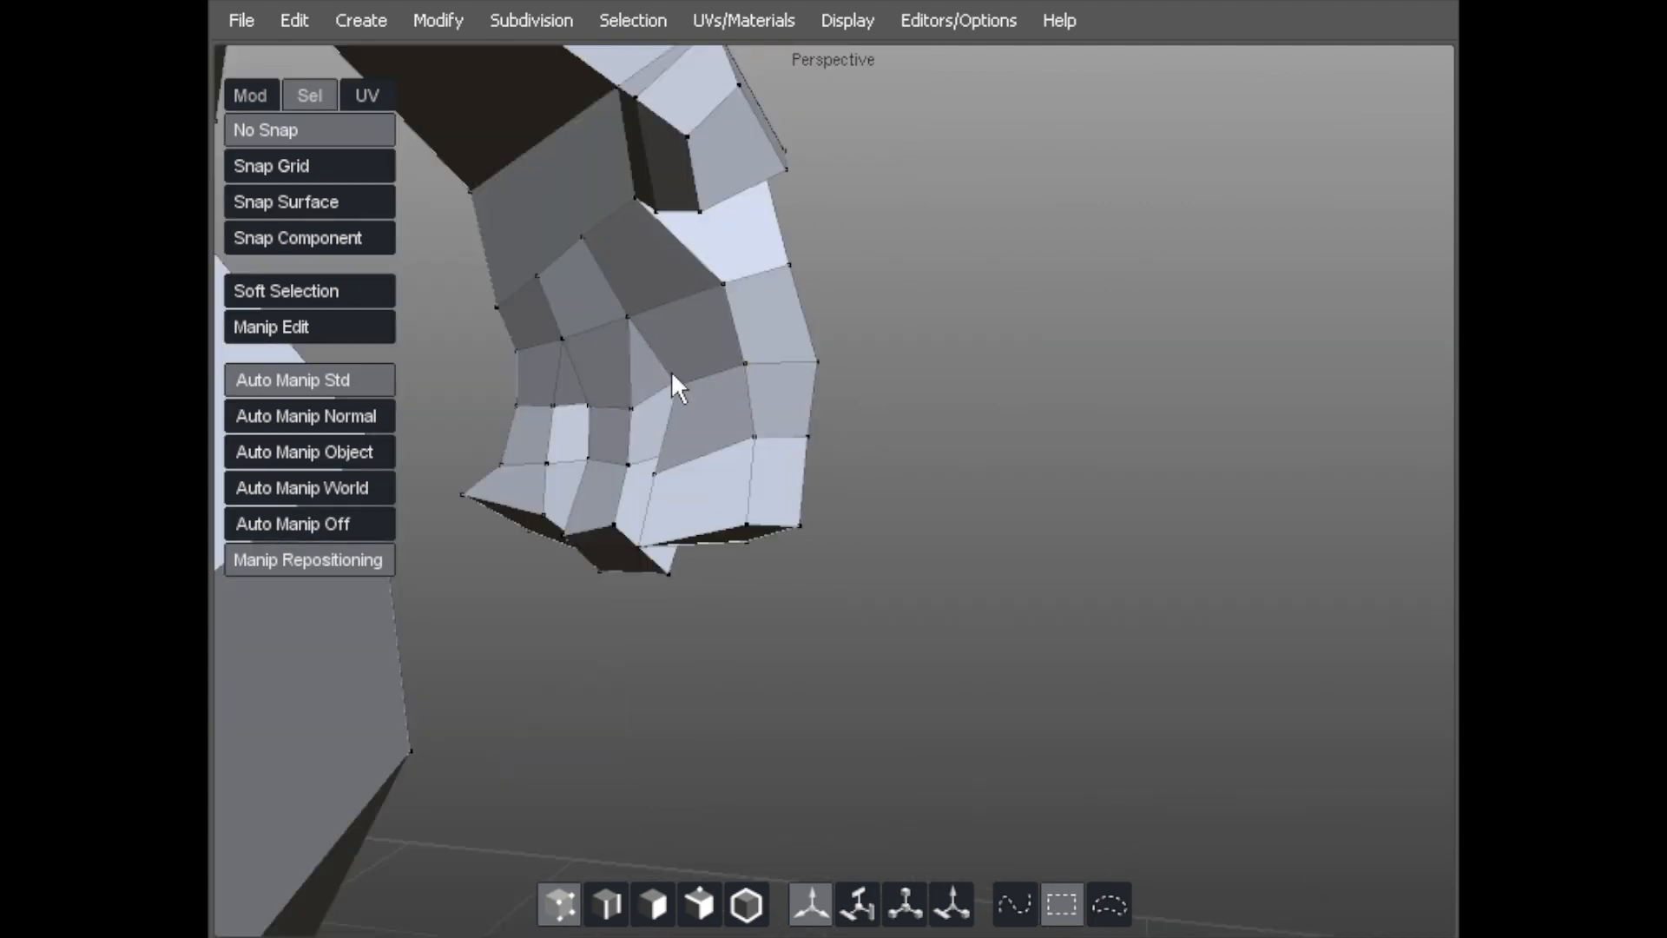
pyautogui.moveTo(670, 377); pyautogui.dragTo(753, 352)
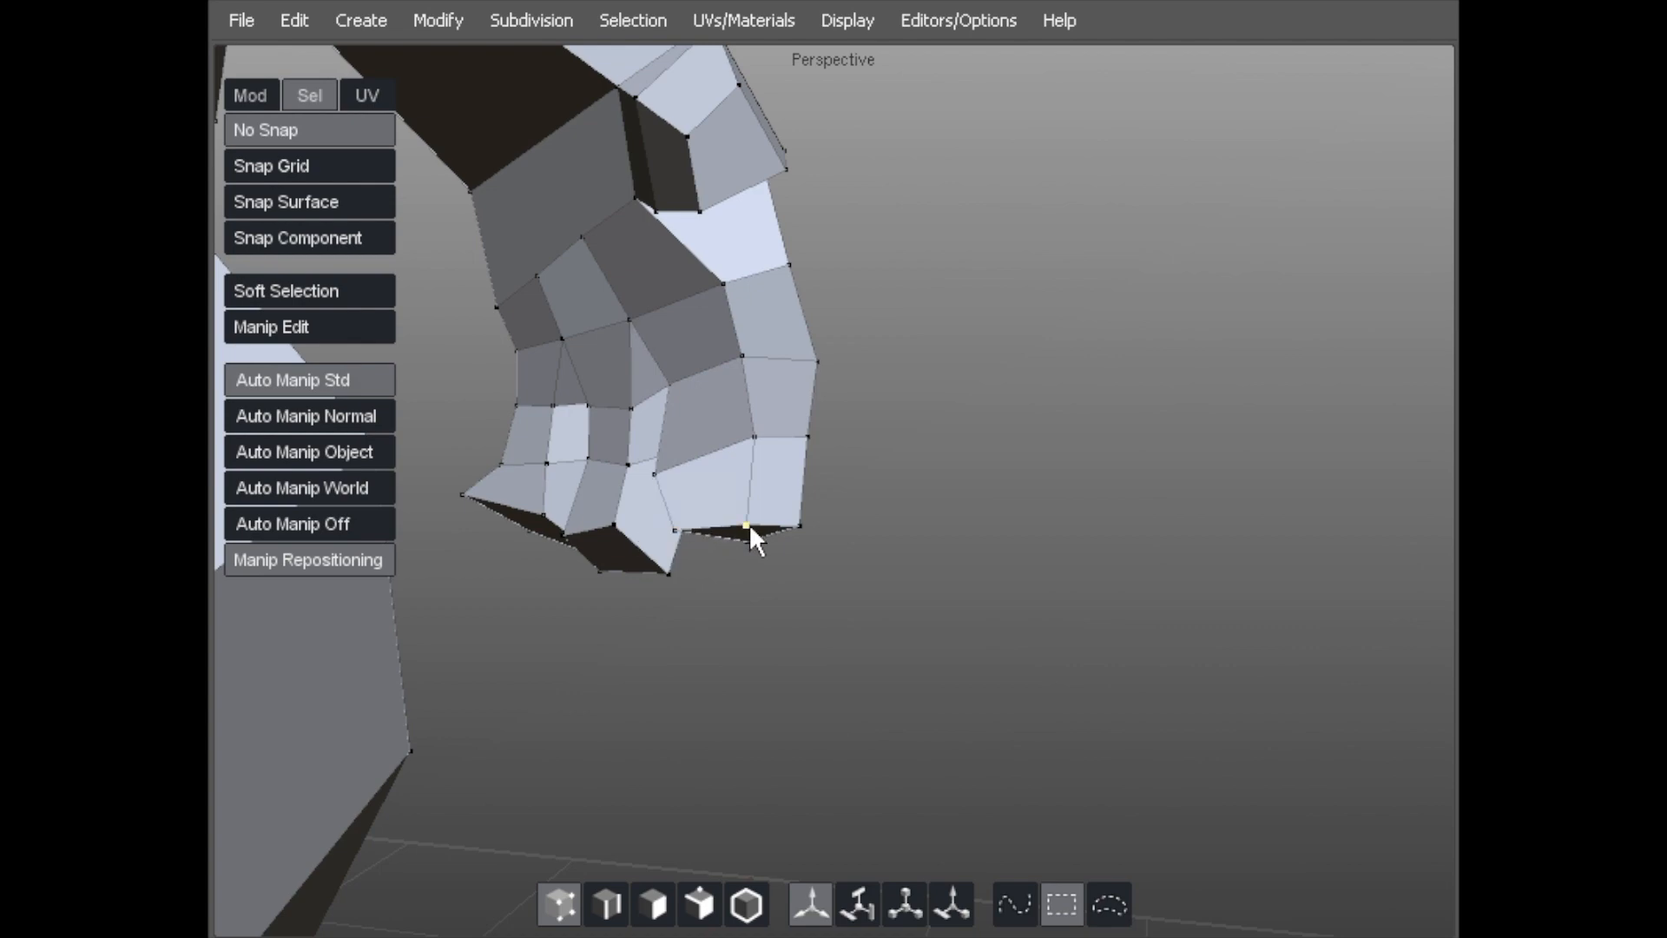
# Examine the three-fingered hand's size and pose against the whole body from several angles.
pyautogui.keyDown('alt'); pyautogui.moveTo(732, 537); pyautogui.dragTo(419, 492); pyautogui.keyUp('alt')
pyautogui.keyDown('alt'); pyautogui.moveTo(599, 477); pyautogui.dragTo(250, 459, button='right'); pyautogui.keyUp('alt')
pyautogui.keyDown('alt'); pyautogui.moveTo(249, 459); pyautogui.dragTo(746, 415); pyautogui.keyUp('alt')
pyautogui.keyDown('alt'); pyautogui.moveTo(746, 415); pyautogui.dragTo(789, 414, button='right'); pyautogui.keyUp('alt')
pyautogui.keyDown('alt'); pyautogui.moveTo(788, 414); pyautogui.dragTo(835, 423); pyautogui.keyUp('alt')
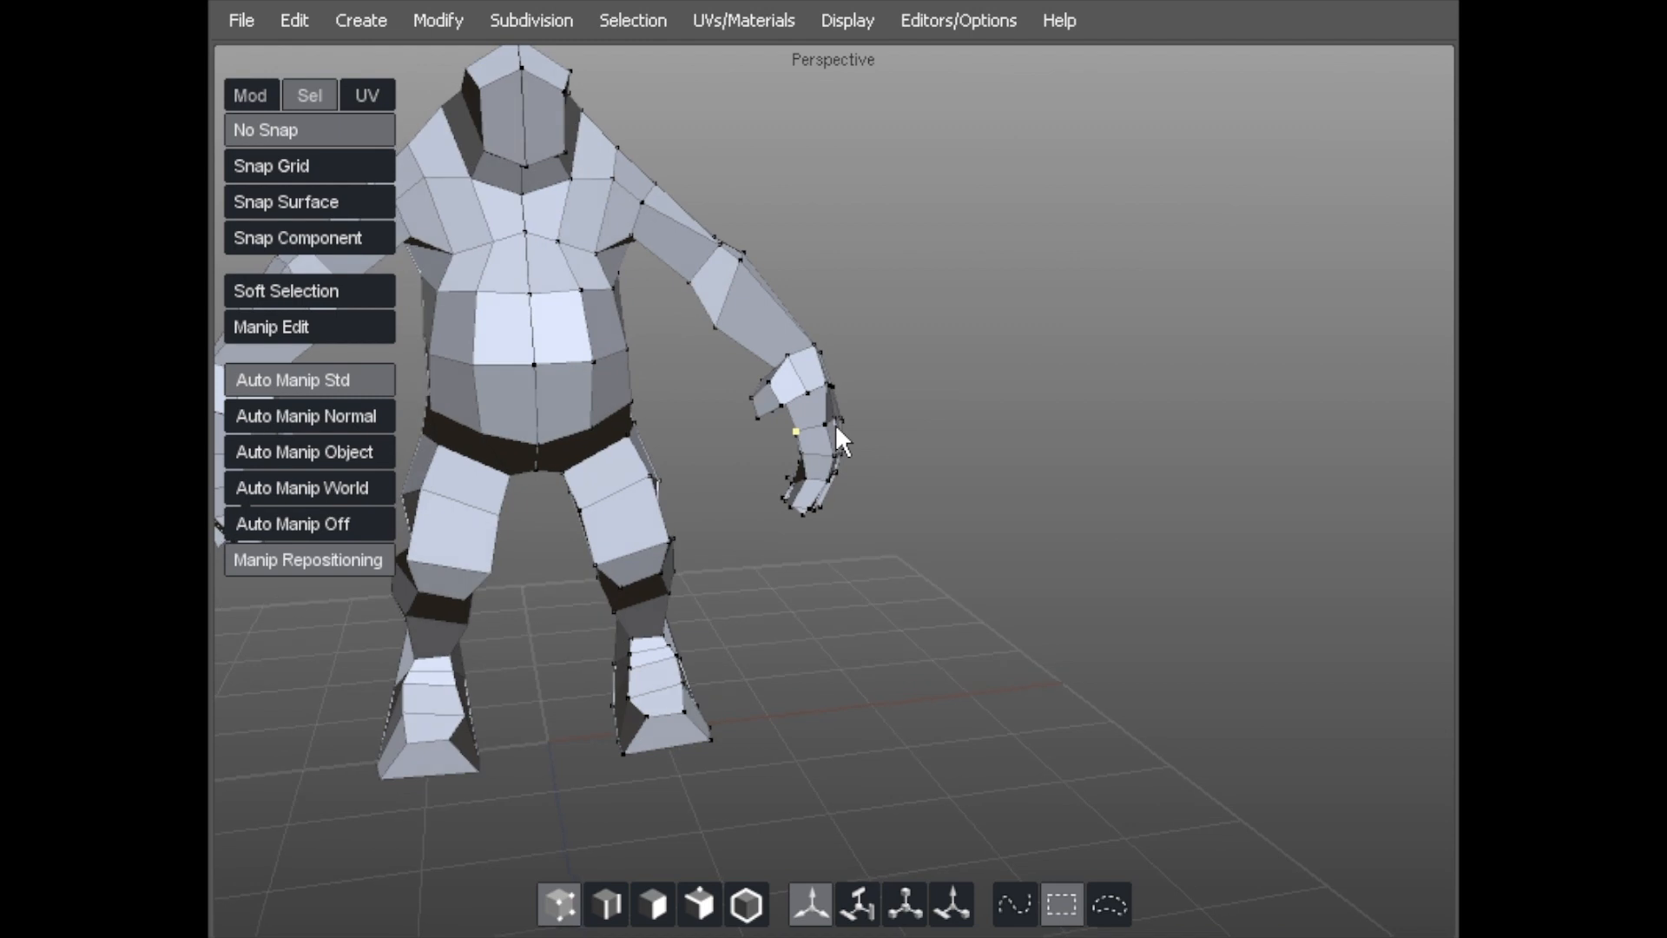
pyautogui.press('s')
pyautogui.keyDown('alt'); pyautogui.moveTo(803, 380); pyautogui.dragTo(934, 298, button='right'); pyautogui.keyUp('alt')
pyautogui.keyDown('alt'); pyautogui.moveTo(934, 297); pyautogui.dragTo(528, 238); pyautogui.keyUp('alt')
# Select the end faces of all three fingertips and grow the selection up over the finger segments.
pyautogui.press('f')
pyautogui.click(743, 476)
pyautogui.keyDown('shift'); pyautogui.click(783, 554); pyautogui.keyUp('shift')
pyautogui.keyDown('shift'); pyautogui.click(844, 594); pyautogui.keyUp('shift')
pyautogui.keyDown('alt'); pyautogui.moveTo(1010, 503); pyautogui.dragTo(1044, 361); pyautogui.keyUp('alt')
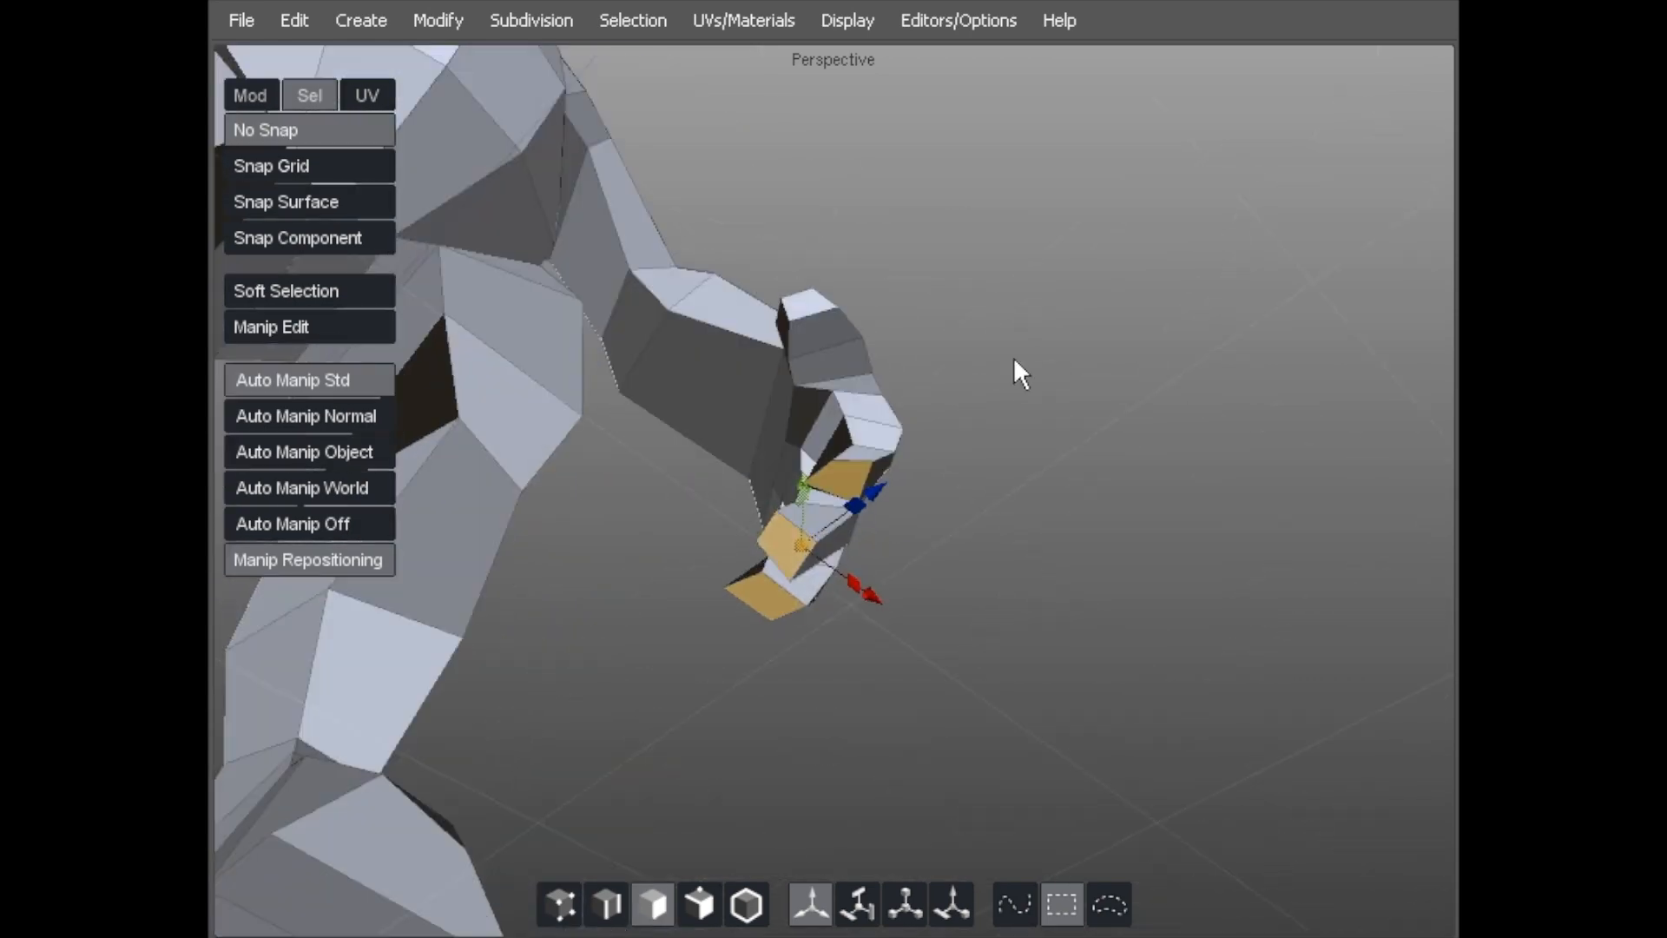
pyautogui.press('+')
pyautogui.keyDown('alt'); pyautogui.moveTo(1040, 315); pyautogui.dragTo(585, 464); pyautogui.keyUp('alt')
pyautogui.press('+')
pyautogui.press('+')
pyautogui.press('+')
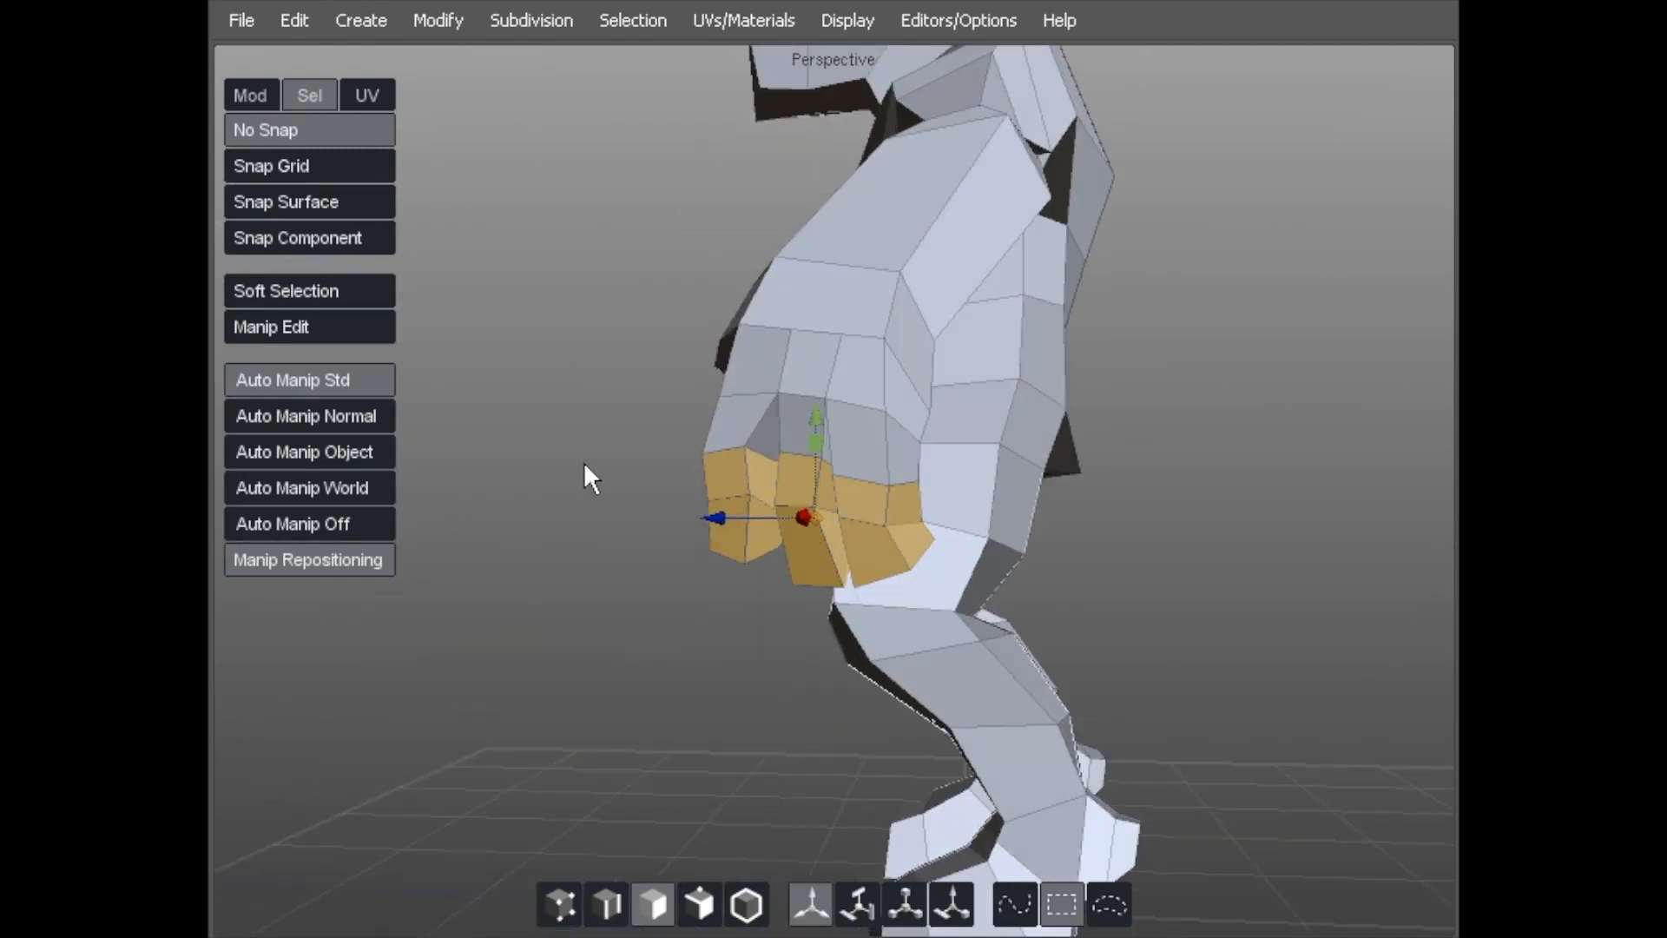
# Extend the face selection over the whole hand including the thumb and scale it down uniformly.
pyautogui.press('+')
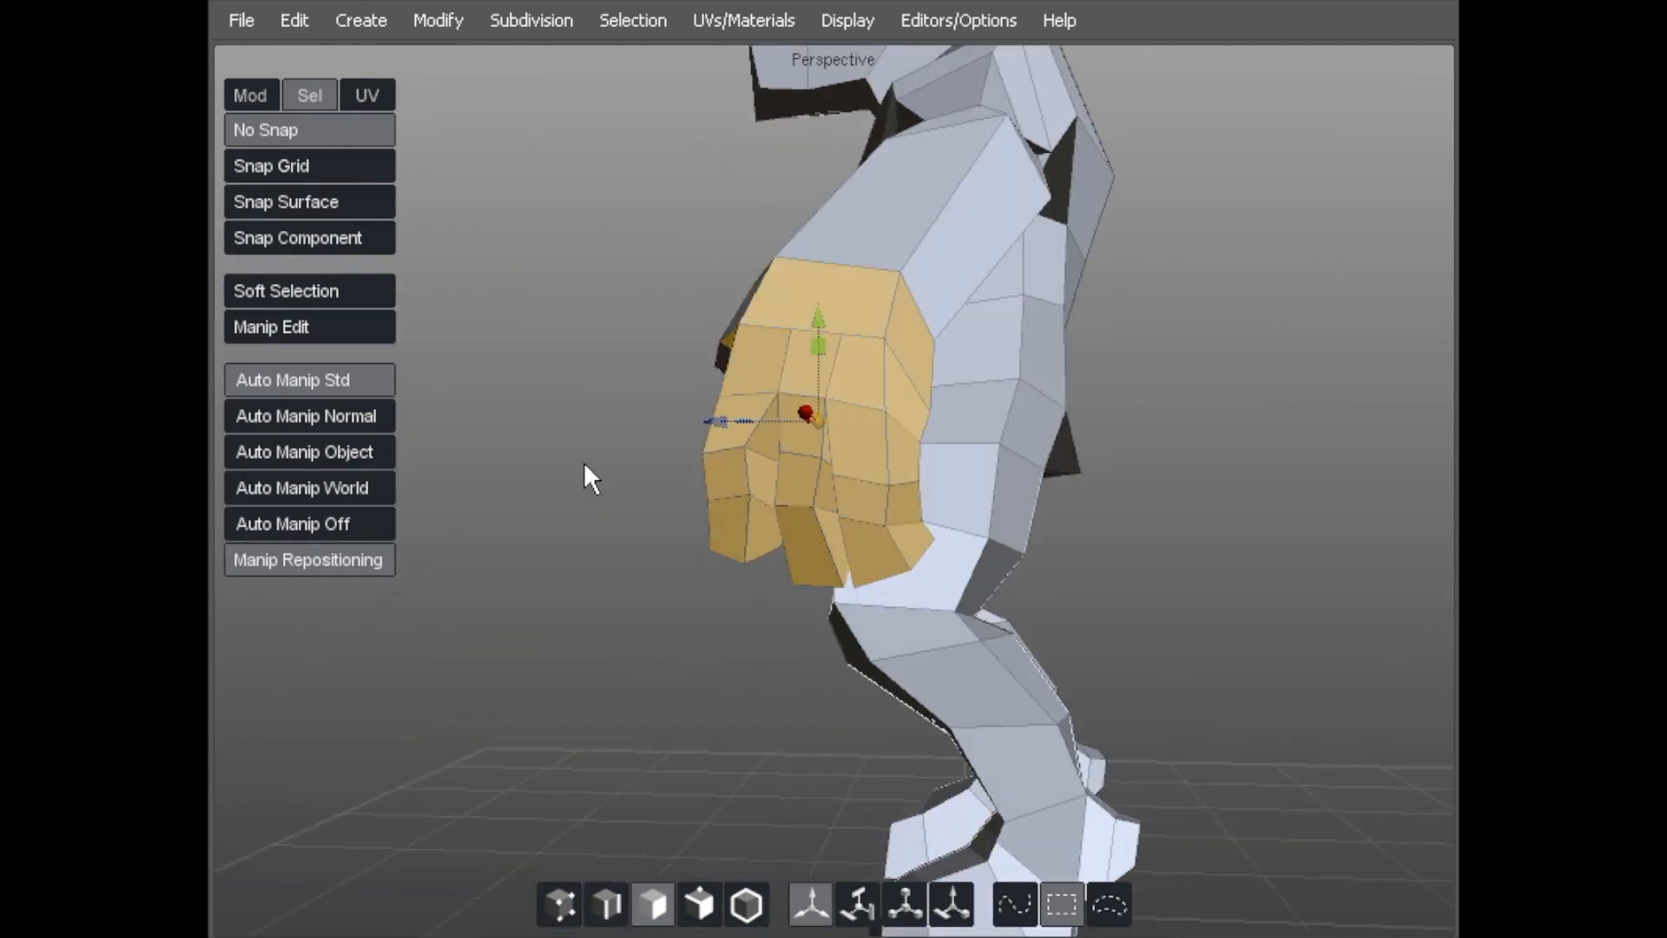
pyautogui.keyDown('alt'); pyautogui.moveTo(638, 360); pyautogui.dragTo(889, 286); pyautogui.keyUp('alt')
pyautogui.keyDown('alt'); pyautogui.moveTo(861, 224); pyautogui.dragTo(836, 391); pyautogui.keyUp('alt')
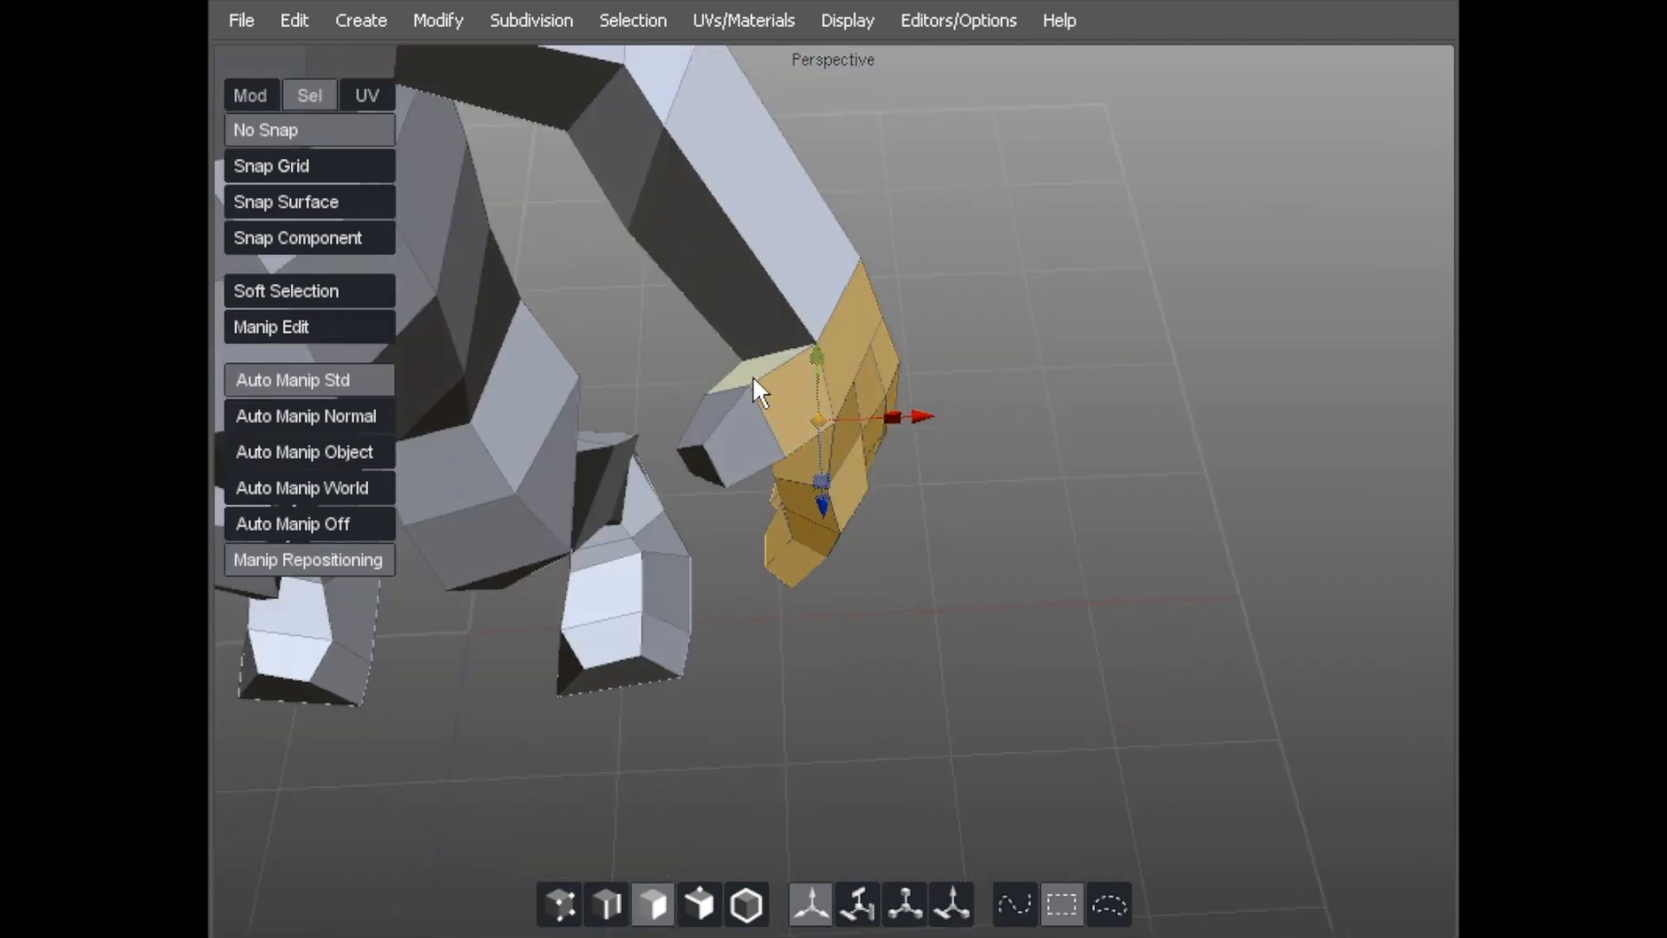
pyautogui.keyDown('alt'); pyautogui.moveTo(695, 469); pyautogui.dragTo(718, 223); pyautogui.keyUp('alt')
pyautogui.press('r')
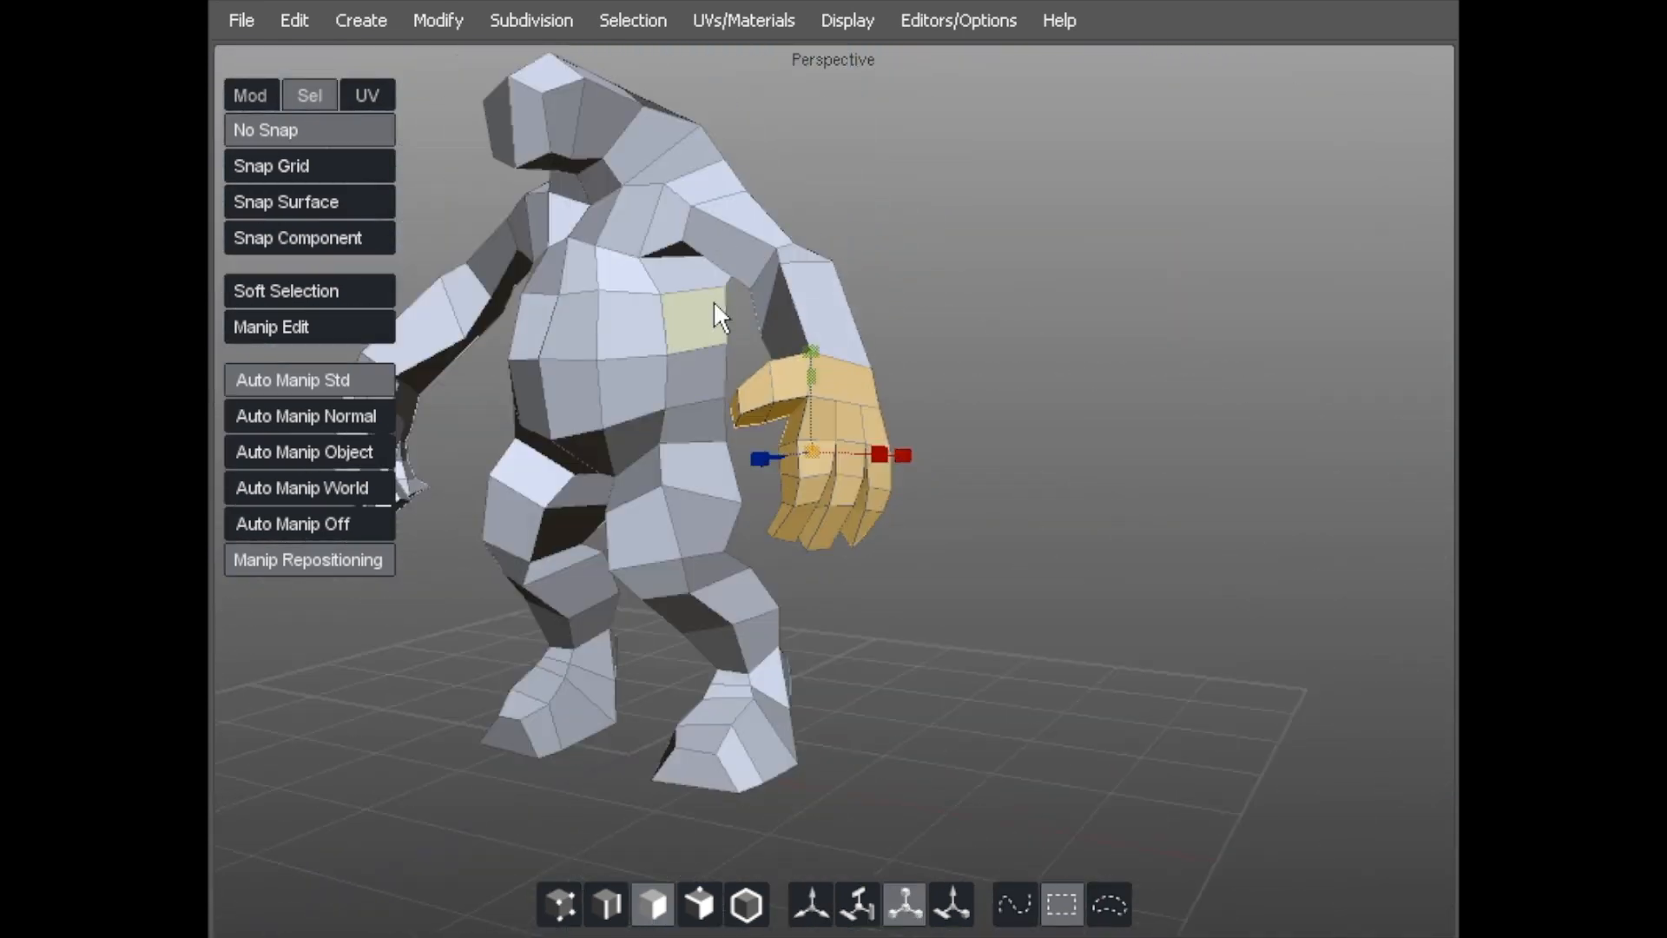
pyautogui.moveTo(804, 460)
pyautogui.mouseDown()
pyautogui.moveTo(721, 429)
pyautogui.moveTo(856, 387)
pyautogui.moveTo(695, 383)
pyautogui.moveTo(807, 212)
pyautogui.moveTo(1034, 439)
pyautogui.moveTo(940, 423)
pyautogui.moveTo(1052, 500)
pyautogui.moveTo(781, 477)
pyautogui.mouseUp()
# Reposition the selected hand along its axes so it sits naturally at the end of the forearm.
pyautogui.press('w')
pyautogui.moveTo(884, 488)
pyautogui.mouseDown(button='middle')
pyautogui.moveTo(937, 519)
pyautogui.moveTo(907, 484)
pyautogui.mouseUp(button='middle')
pyautogui.keyDown('alt'); pyautogui.moveTo(817, 427); pyautogui.dragTo(790, 421); pyautogui.keyUp('alt')
pyautogui.moveTo(1030, 449)
pyautogui.mouseDown()
pyautogui.moveTo(981, 483)
pyautogui.moveTo(1014, 489)
pyautogui.moveTo(991, 466)
pyautogui.moveTo(1047, 473)
pyautogui.mouseUp()
pyautogui.moveTo(1045, 469); pyautogui.dragTo(858, 457, button='middle')
pyautogui.moveTo(858, 457); pyautogui.dragTo(1024, 443)
pyautogui.moveTo(1108, 403); pyautogui.dragTo(955, 363, button='middle')
pyautogui.moveTo(950, 351); pyautogui.dragTo(962, 395)
pyautogui.moveTo(962, 394); pyautogui.dragTo(1035, 403, button='middle')
pyautogui.moveTo(1035, 403); pyautogui.dragTo(1025, 434)
pyautogui.moveTo(1025, 434); pyautogui.dragTo(830, 476, button='middle')
pyautogui.moveTo(830, 476); pyautogui.dragTo(735, 440)
pyautogui.moveTo(735, 440); pyautogui.dragTo(810, 439, button='middle')
# Rotate the hand slightly at the wrist to match the forearm's direction and clear the selection.
pyautogui.press('e')
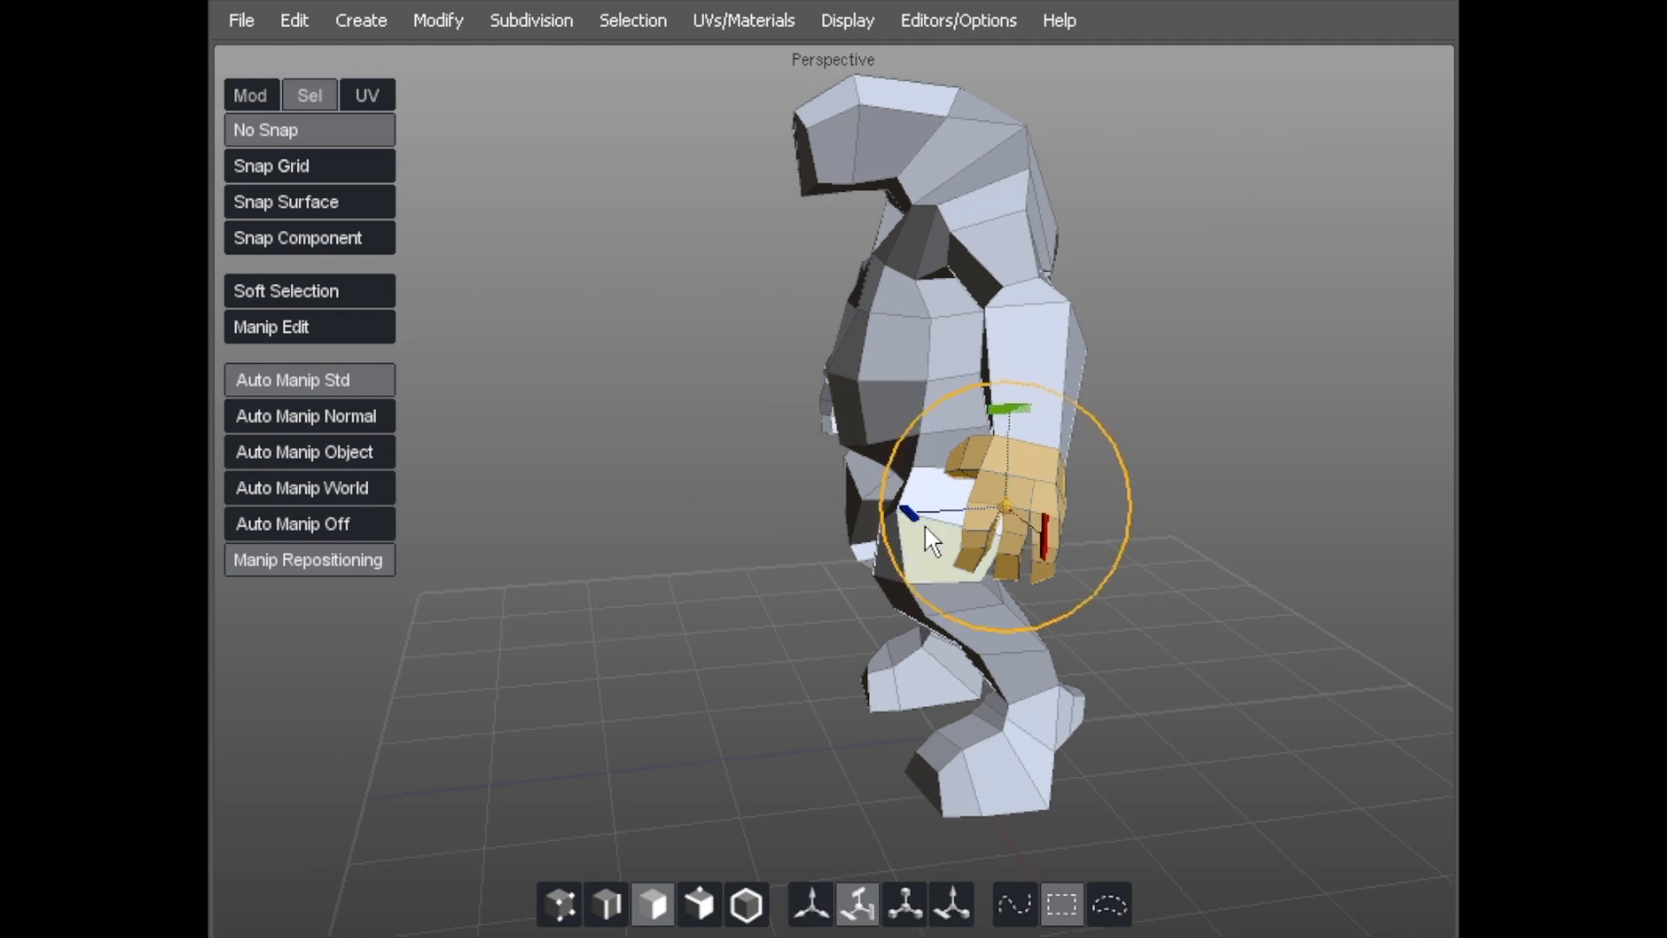
pyautogui.moveTo(1034, 543); pyautogui.dragTo(1102, 476, button='middle')
pyautogui.moveTo(1101, 476); pyautogui.dragTo(1095, 496)
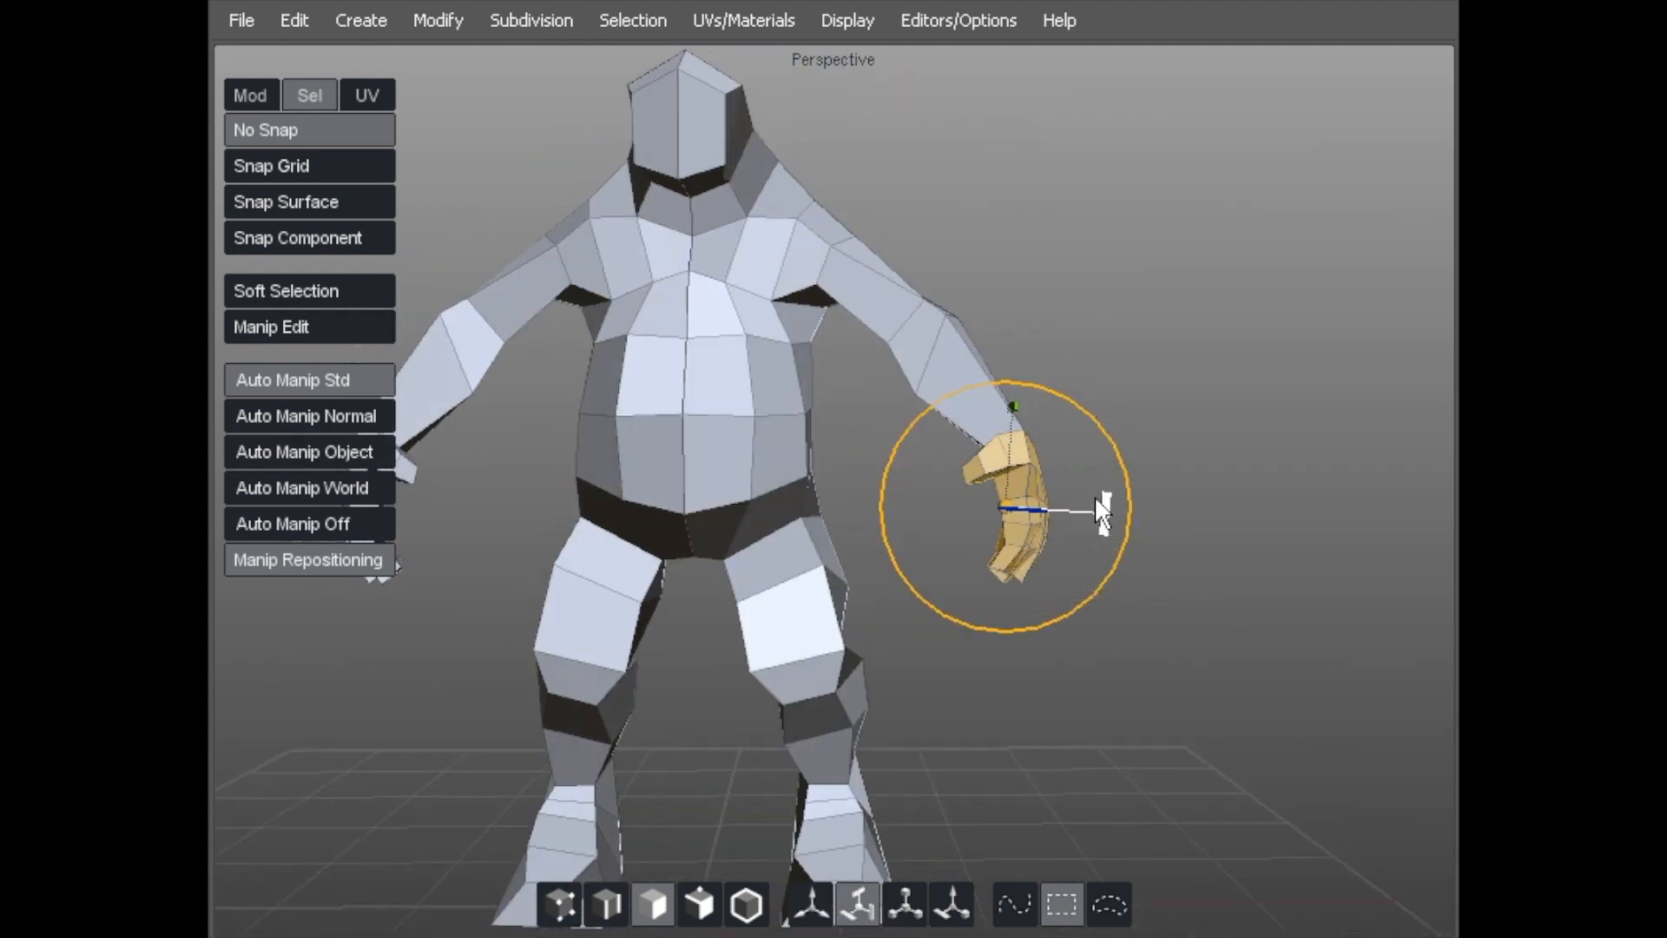
pyautogui.press('w')
pyautogui.moveTo(1185, 382); pyautogui.dragTo(856, 402, button='middle')
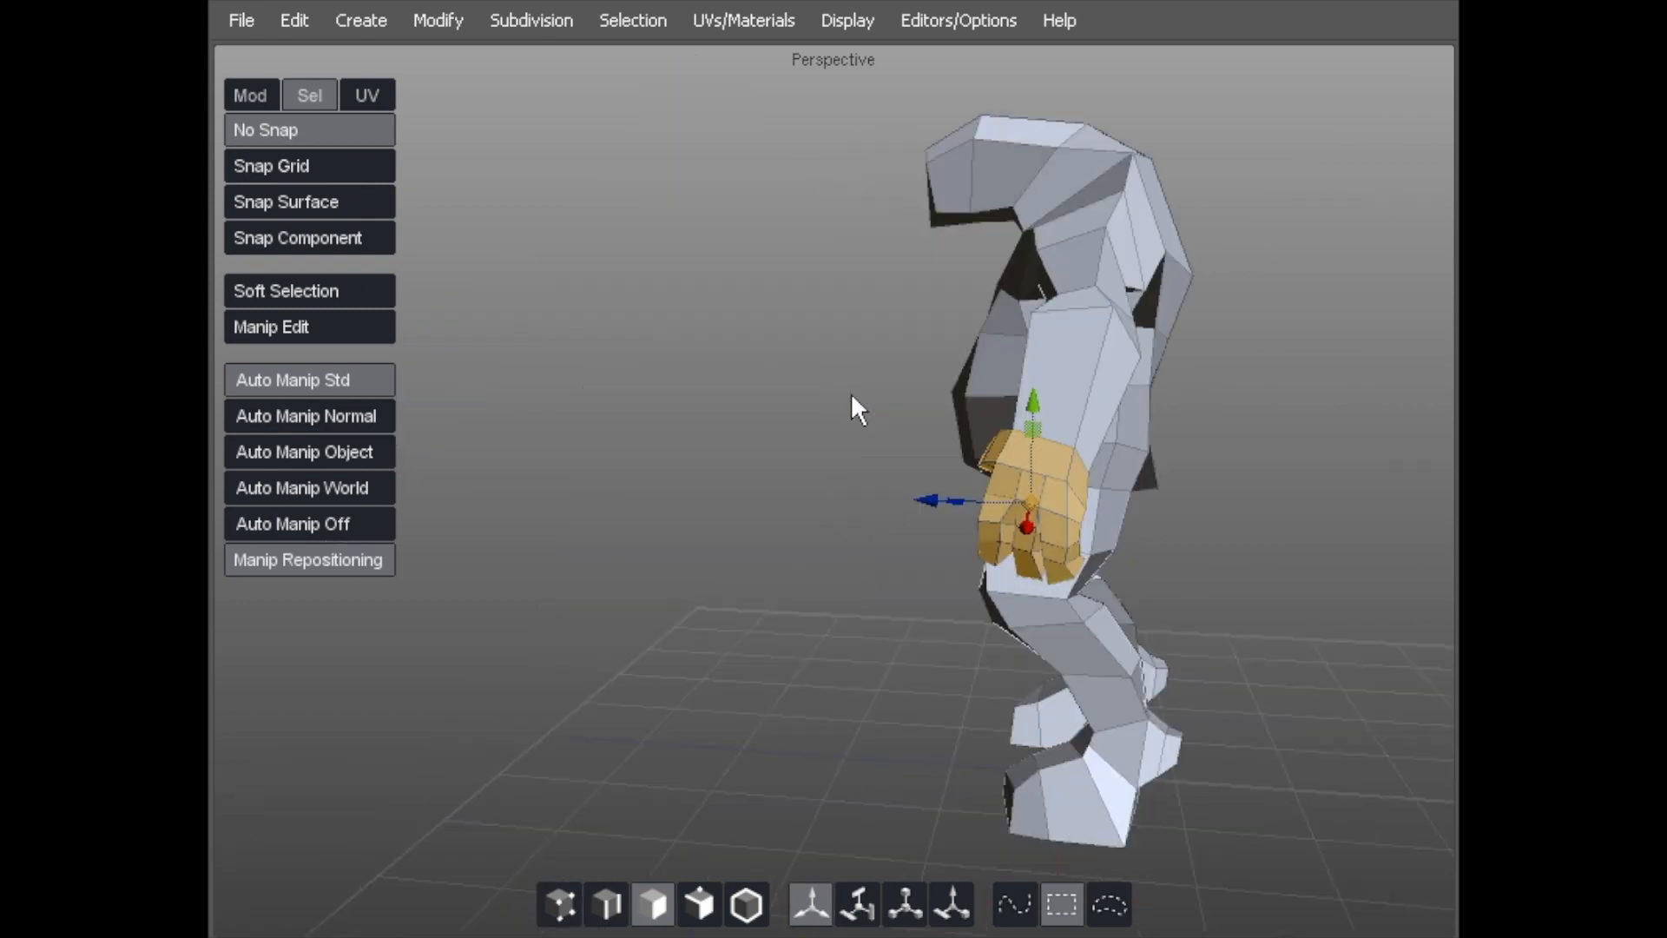
pyautogui.moveTo(953, 435); pyautogui.dragTo(779, 273, button='middle')
pyautogui.keyDown('alt'); pyautogui.moveTo(776, 265); pyautogui.dragTo(894, 231); pyautogui.keyUp('alt')
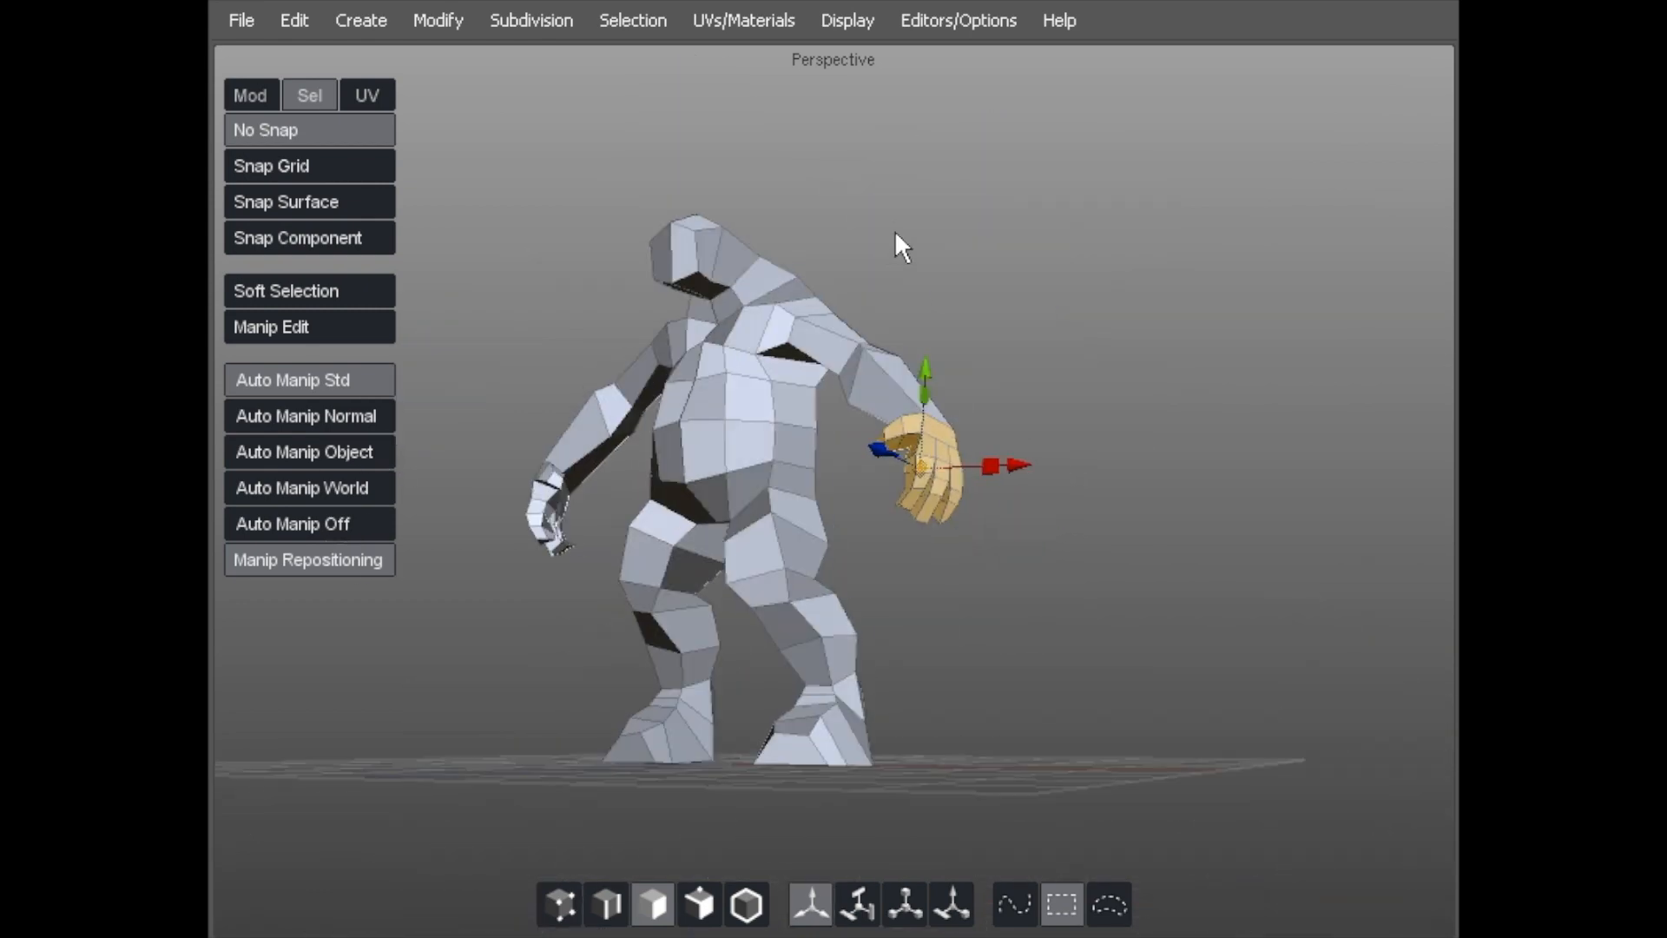
pyautogui.keyDown('alt'); pyautogui.moveTo(895, 231); pyautogui.dragTo(976, 212, button='right'); pyautogui.keyUp('alt')
pyautogui.click(951, 226)
# Examine the hand's size and pose against the arm and body from the front and side.
pyautogui.keyDown('alt'); pyautogui.moveTo(951, 226); pyautogui.dragTo(1181, 256); pyautogui.keyUp('alt')
pyautogui.keyDown('alt'); pyautogui.moveTo(1181, 256); pyautogui.dragTo(1115, 302, button='right'); pyautogui.keyUp('alt')
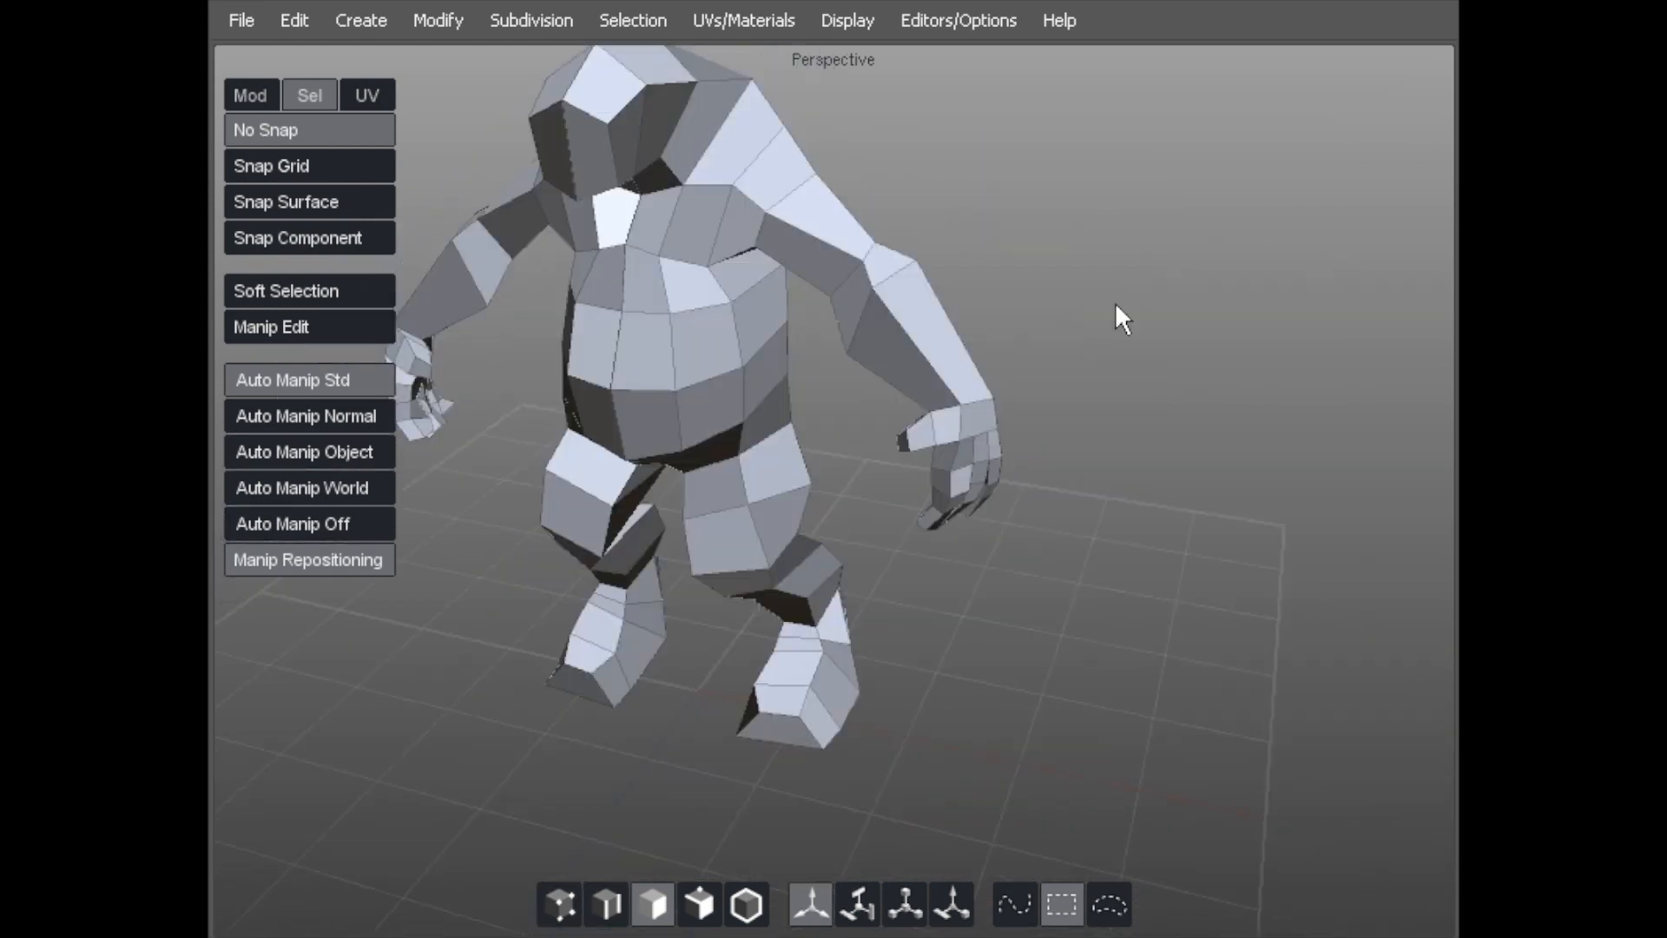
pyautogui.keyDown('alt'); pyautogui.moveTo(1115, 302); pyautogui.dragTo(1012, 222); pyautogui.keyUp('alt')
pyautogui.keyDown('alt'); pyautogui.moveTo(929, 252); pyautogui.dragTo(1129, 313, button='middle'); pyautogui.keyUp('alt')
pyautogui.keyDown('alt'); pyautogui.moveTo(1129, 312); pyautogui.dragTo(630, 301); pyautogui.keyUp('alt')
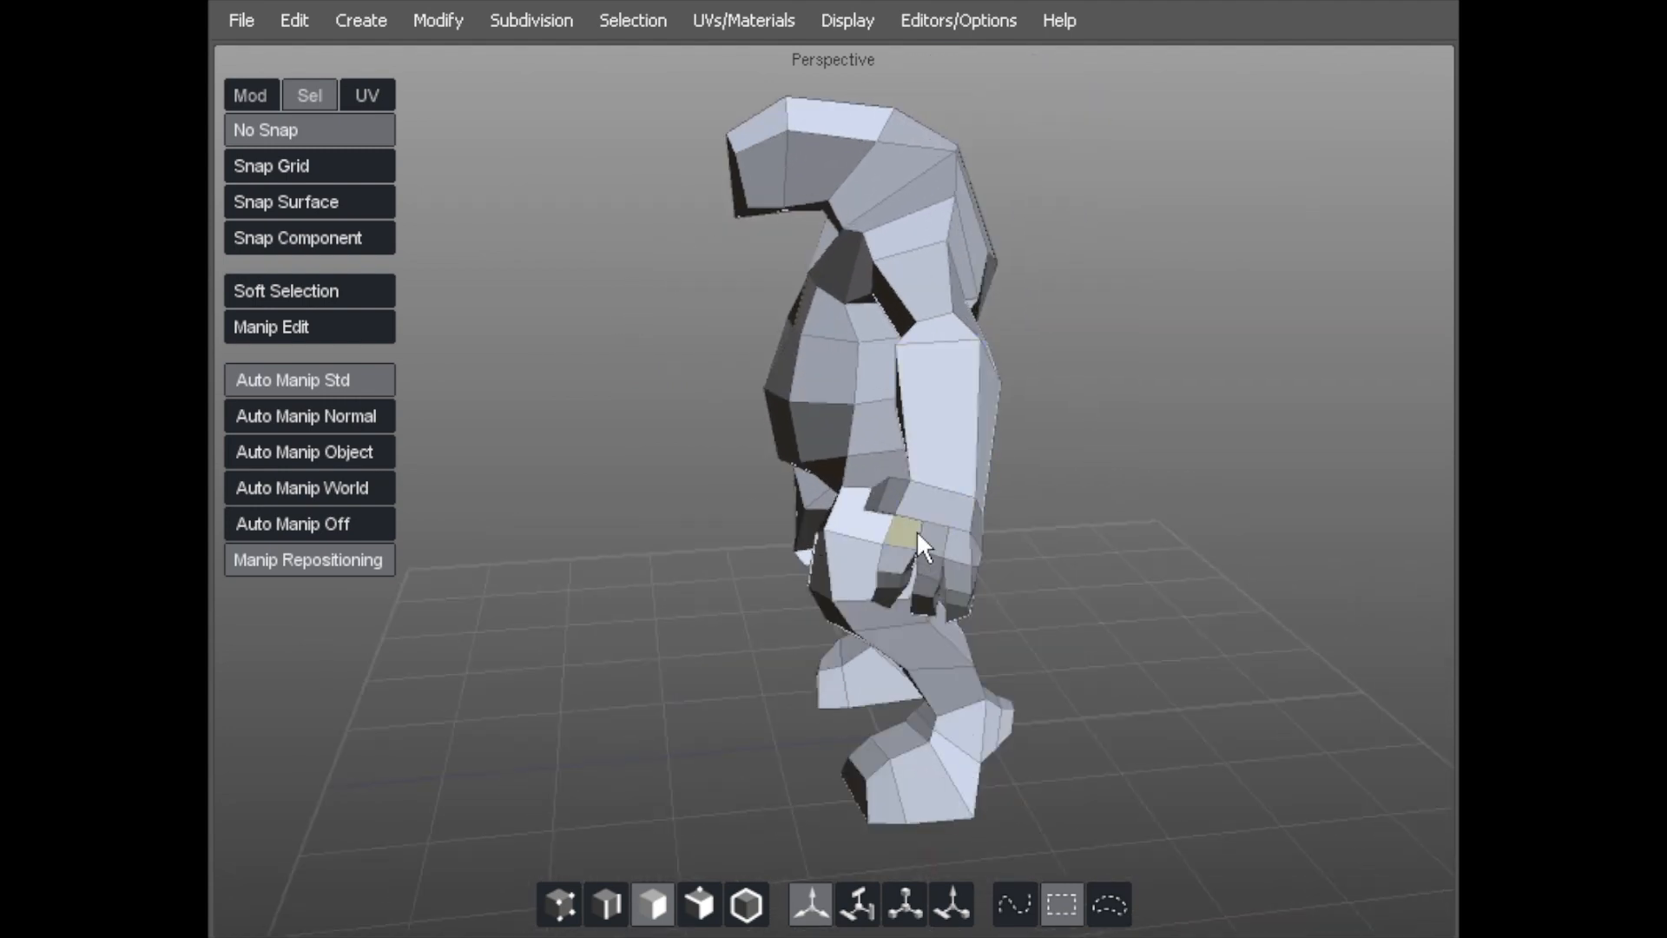
pyautogui.keyDown('alt'); pyautogui.moveTo(886, 430); pyautogui.dragTo(1006, 402, button='right'); pyautogui.keyUp('alt')
pyautogui.keyDown('alt'); pyautogui.moveTo(922, 417); pyautogui.dragTo(815, 397, button='middle'); pyautogui.keyUp('alt')
pyautogui.keyDown('alt'); pyautogui.moveTo(816, 397); pyautogui.dragTo(842, 433); pyautogui.keyUp('alt')
pyautogui.keyDown('alt'); pyautogui.moveTo(849, 447); pyautogui.dragTo(787, 452, button='right'); pyautogui.keyUp('alt')
# Select the face loop running from the forearm over the shoulder to the head and split it lengthwise with a new edge loop.
pyautogui.click(854, 462)
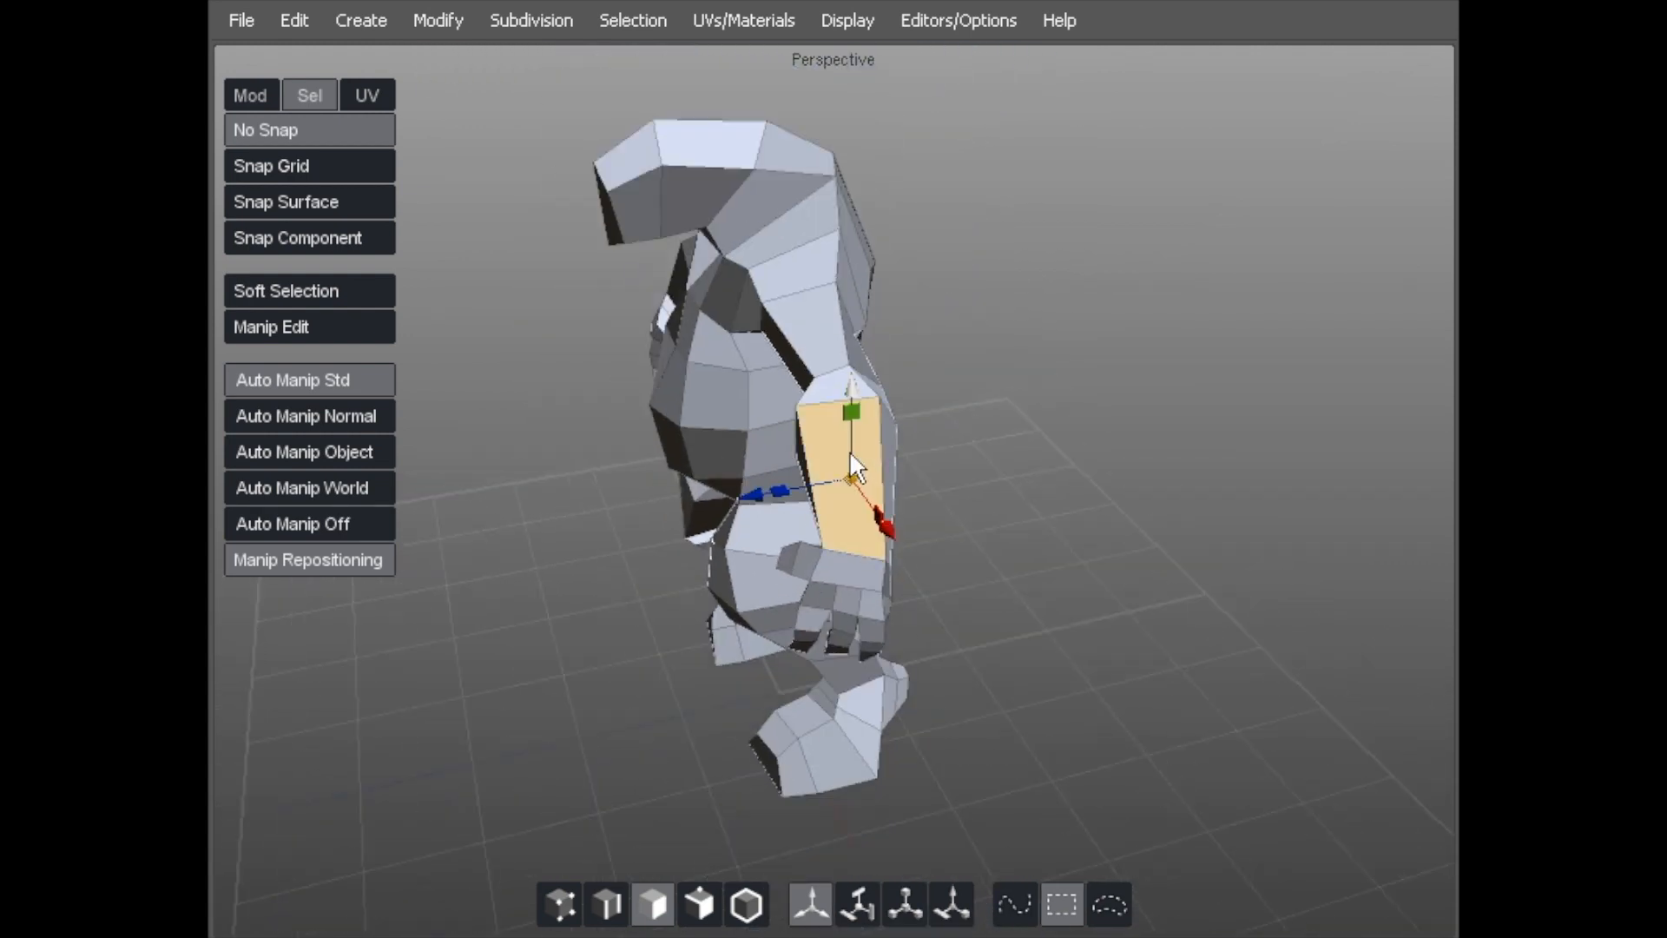
pyautogui.keyDown('shift'); pyautogui.click(826, 387); pyautogui.keyUp('shift')
pyautogui.keyDown('shift'); pyautogui.doubleClick(825, 384); pyautogui.keyUp('shift')
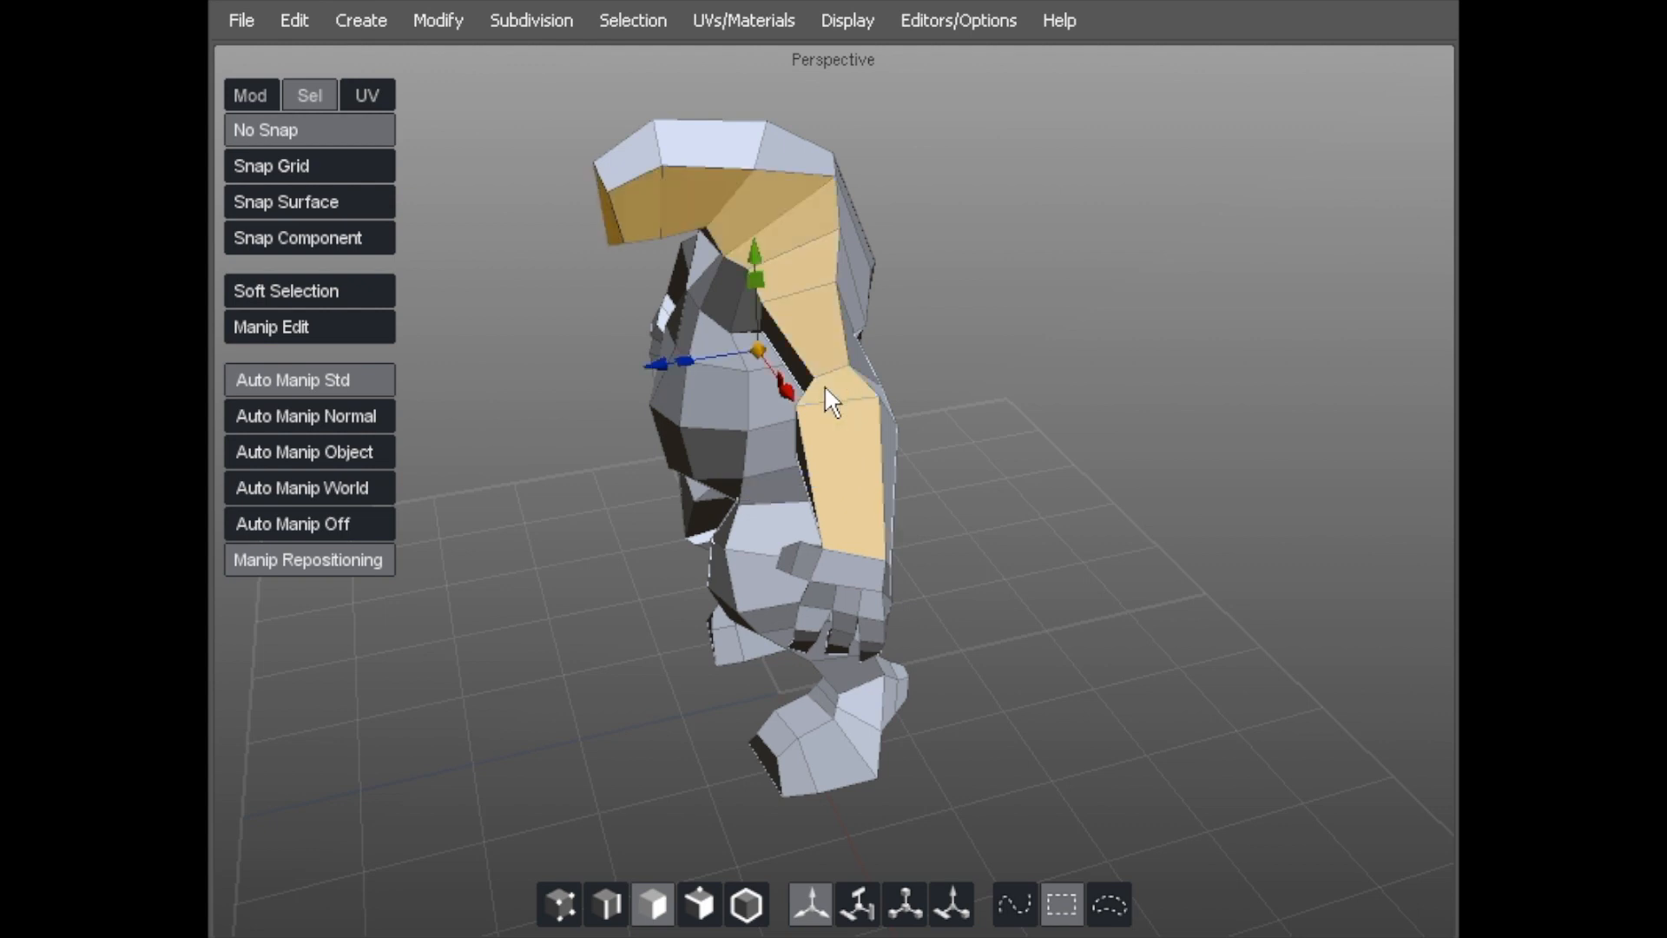
pyautogui.keyDown('alt'); pyautogui.moveTo(824, 358); pyautogui.dragTo(945, 333); pyautogui.keyUp('alt')
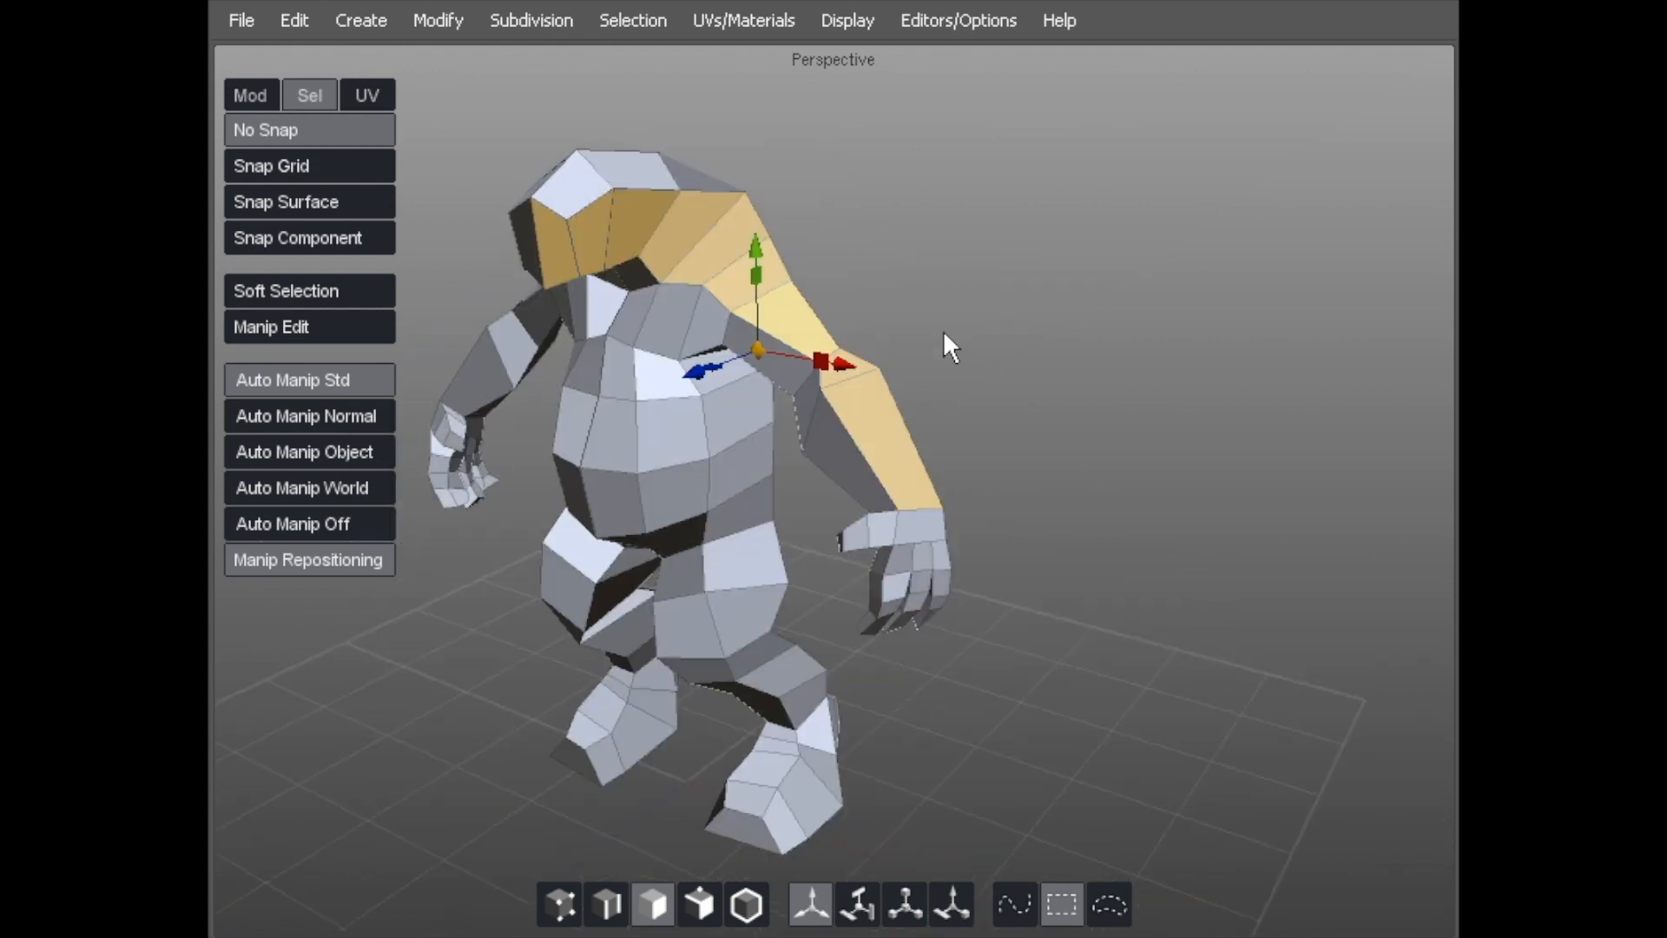
pyautogui.click(868, 446)
pyautogui.keyDown('shift'); pyautogui.click(843, 374); pyautogui.keyUp('shift')
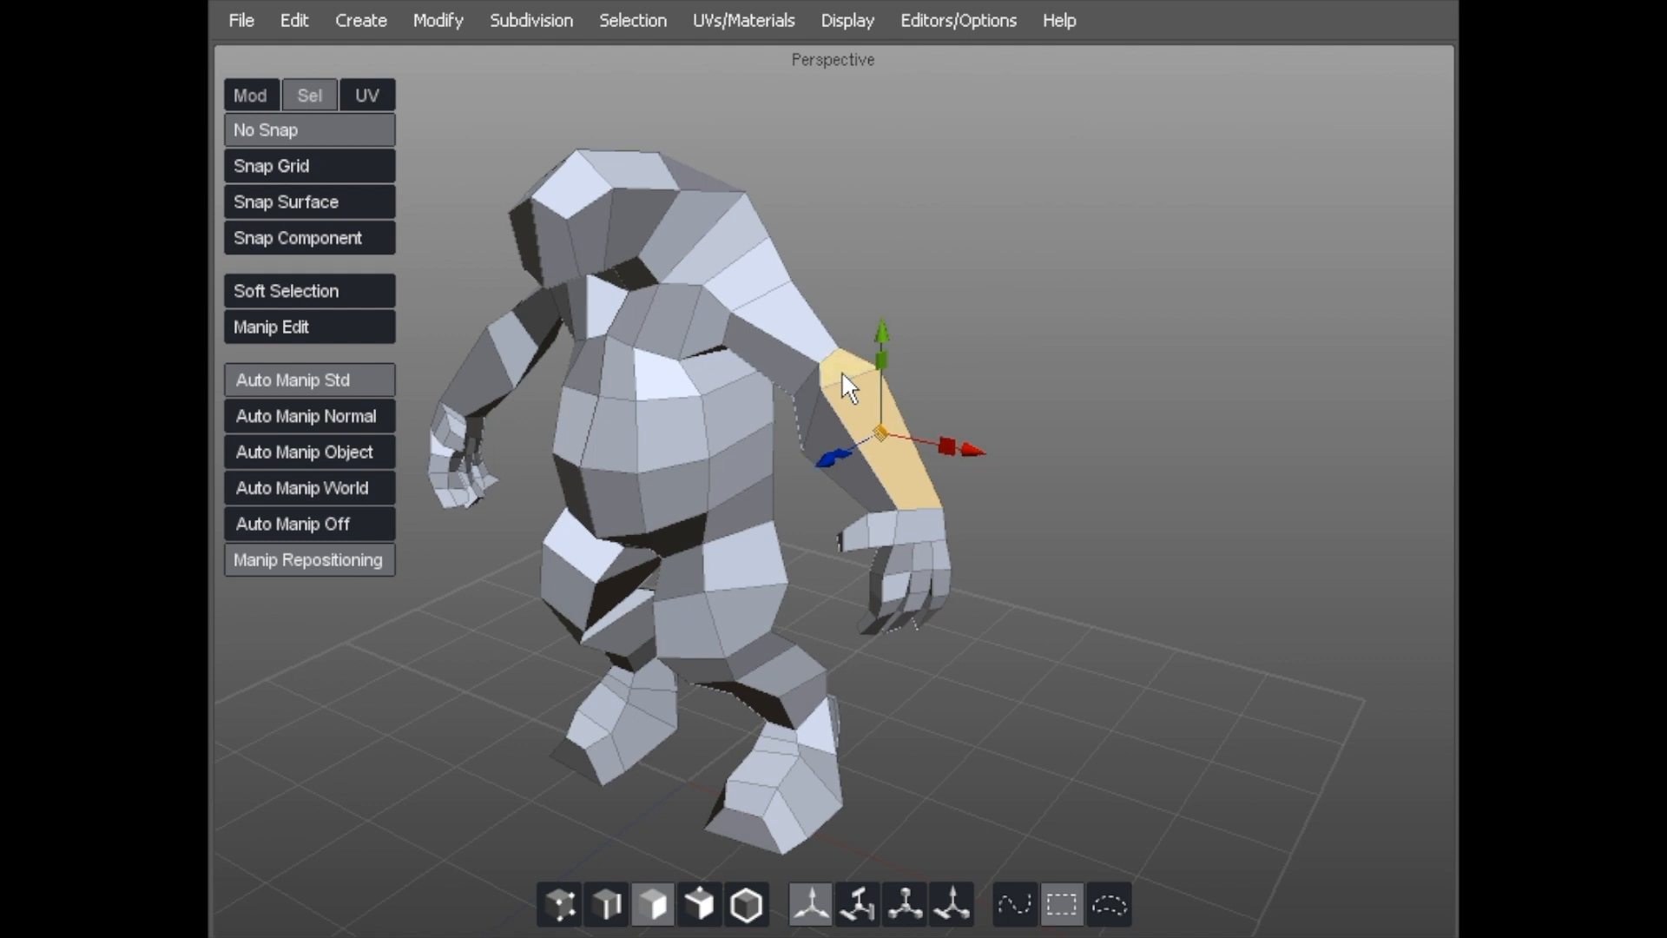
pyautogui.keyDown('shift'); pyautogui.doubleClick(841, 372); pyautogui.keyUp('shift')
pyautogui.keyDown('alt'); pyautogui.moveTo(746, 302); pyautogui.dragTo(786, 259); pyautogui.keyUp('alt')
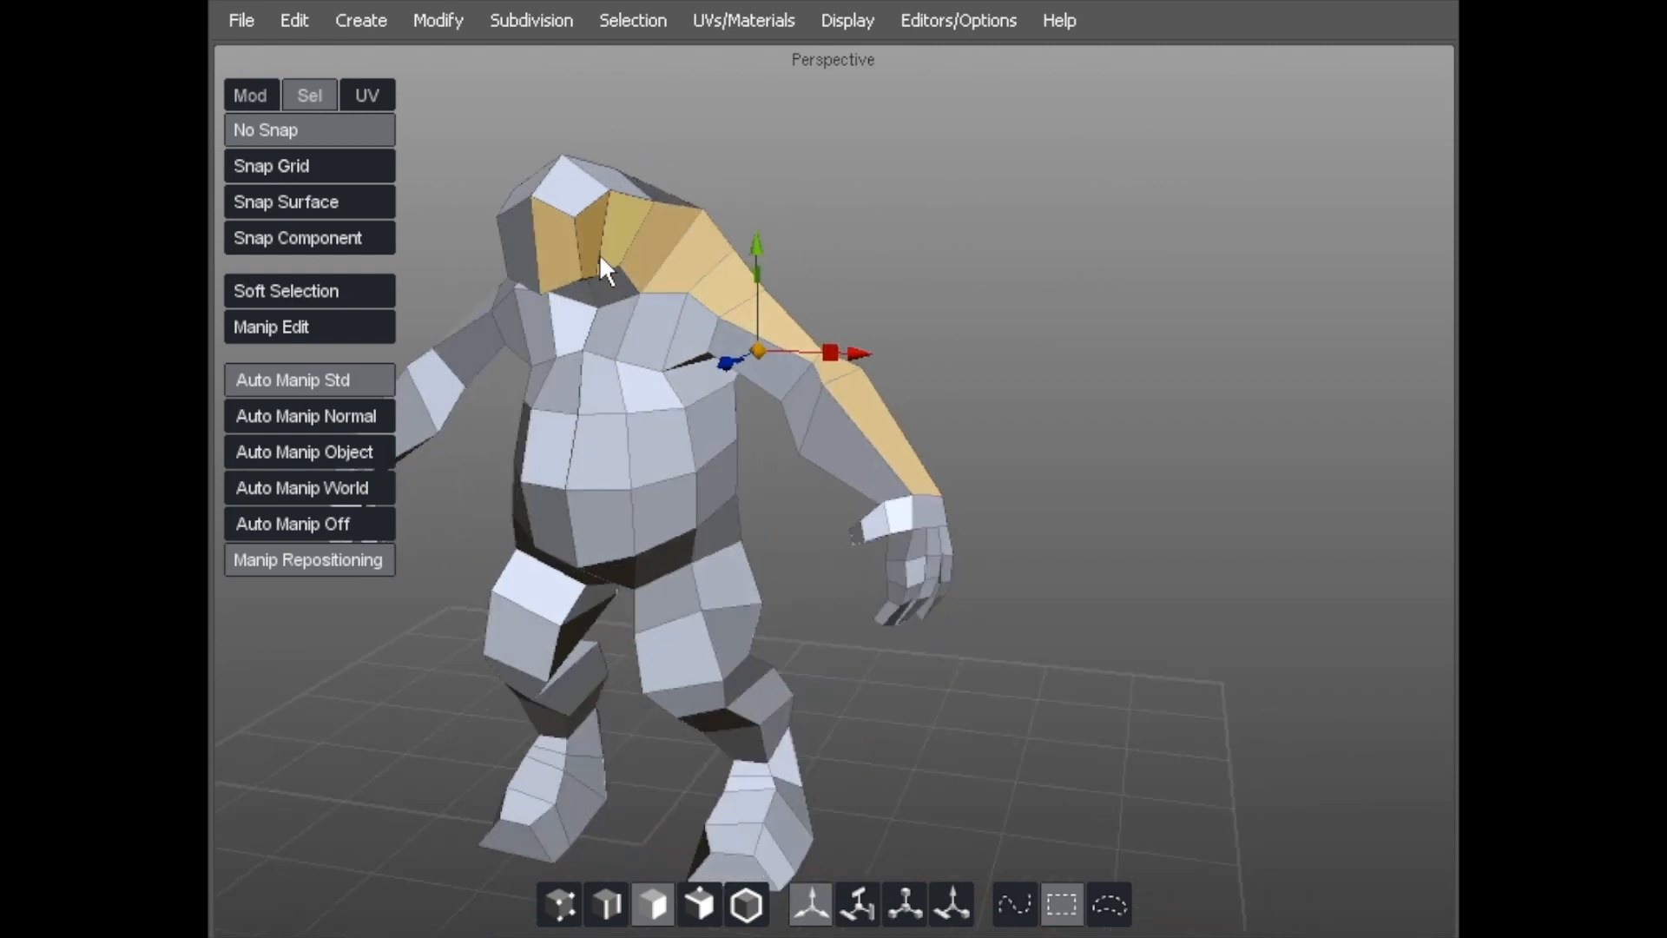
pyautogui.keyDown('alt'); pyautogui.moveTo(891, 408); pyautogui.dragTo(570, 323); pyautogui.keyUp('alt')
pyautogui.keyDown('alt'); pyautogui.moveTo(800, 311); pyautogui.dragTo(767, 299); pyautogui.keyUp('alt')
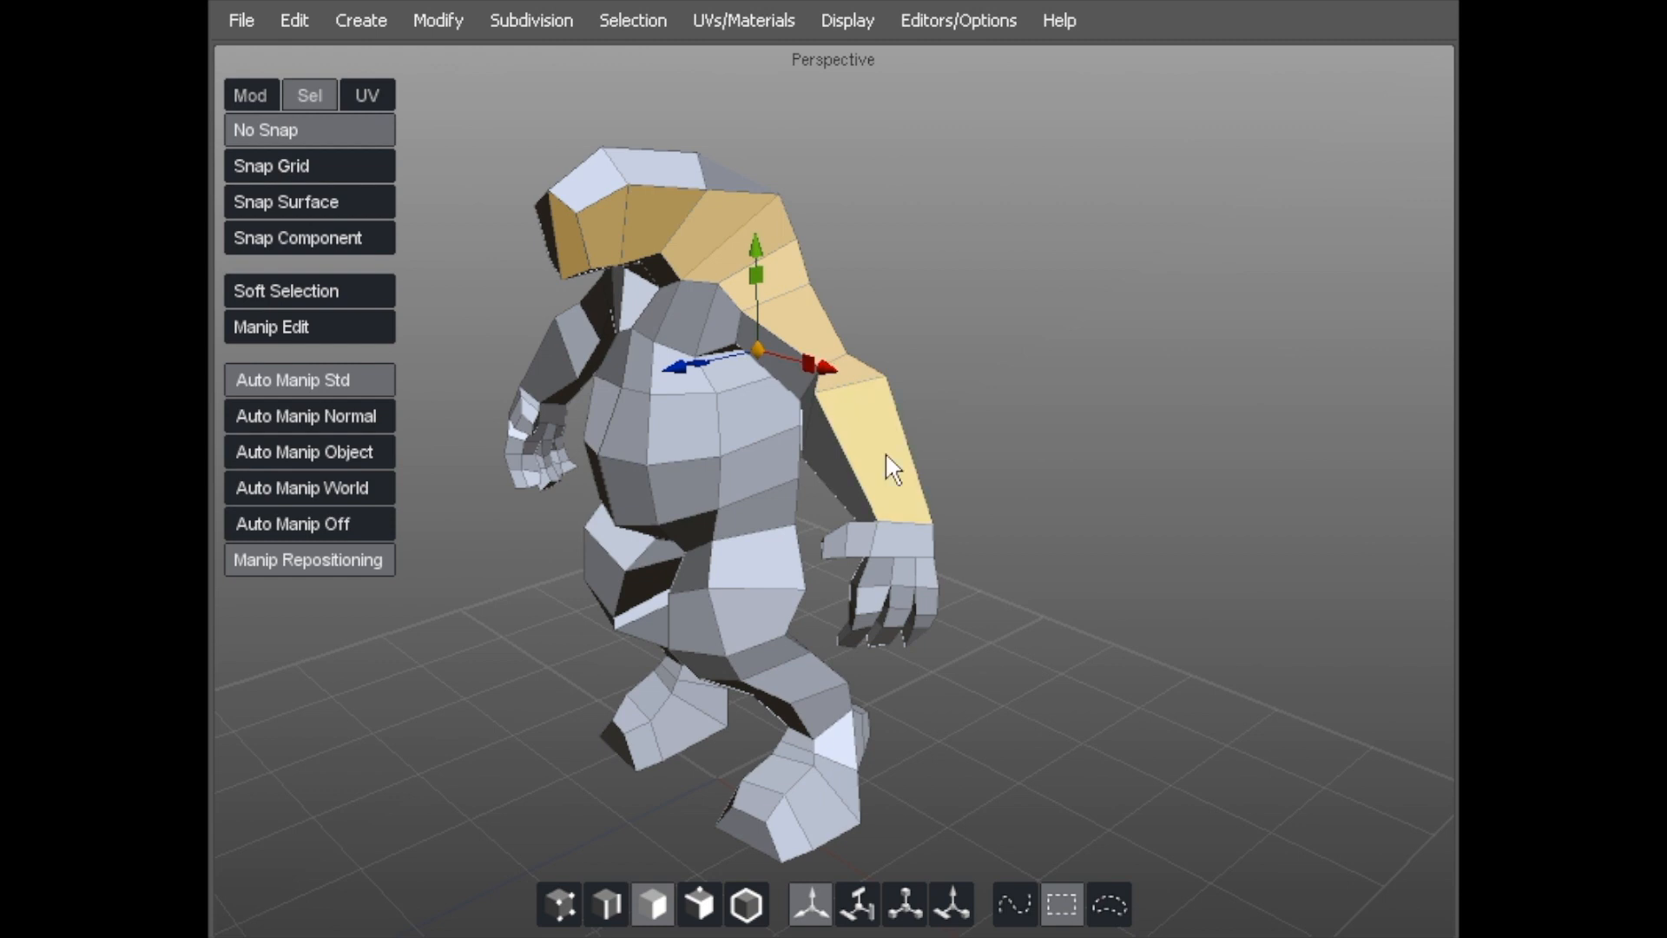
pyautogui.keyDown('alt'); pyautogui.moveTo(898, 495); pyautogui.dragTo(561, 287); pyautogui.keyUp('alt')
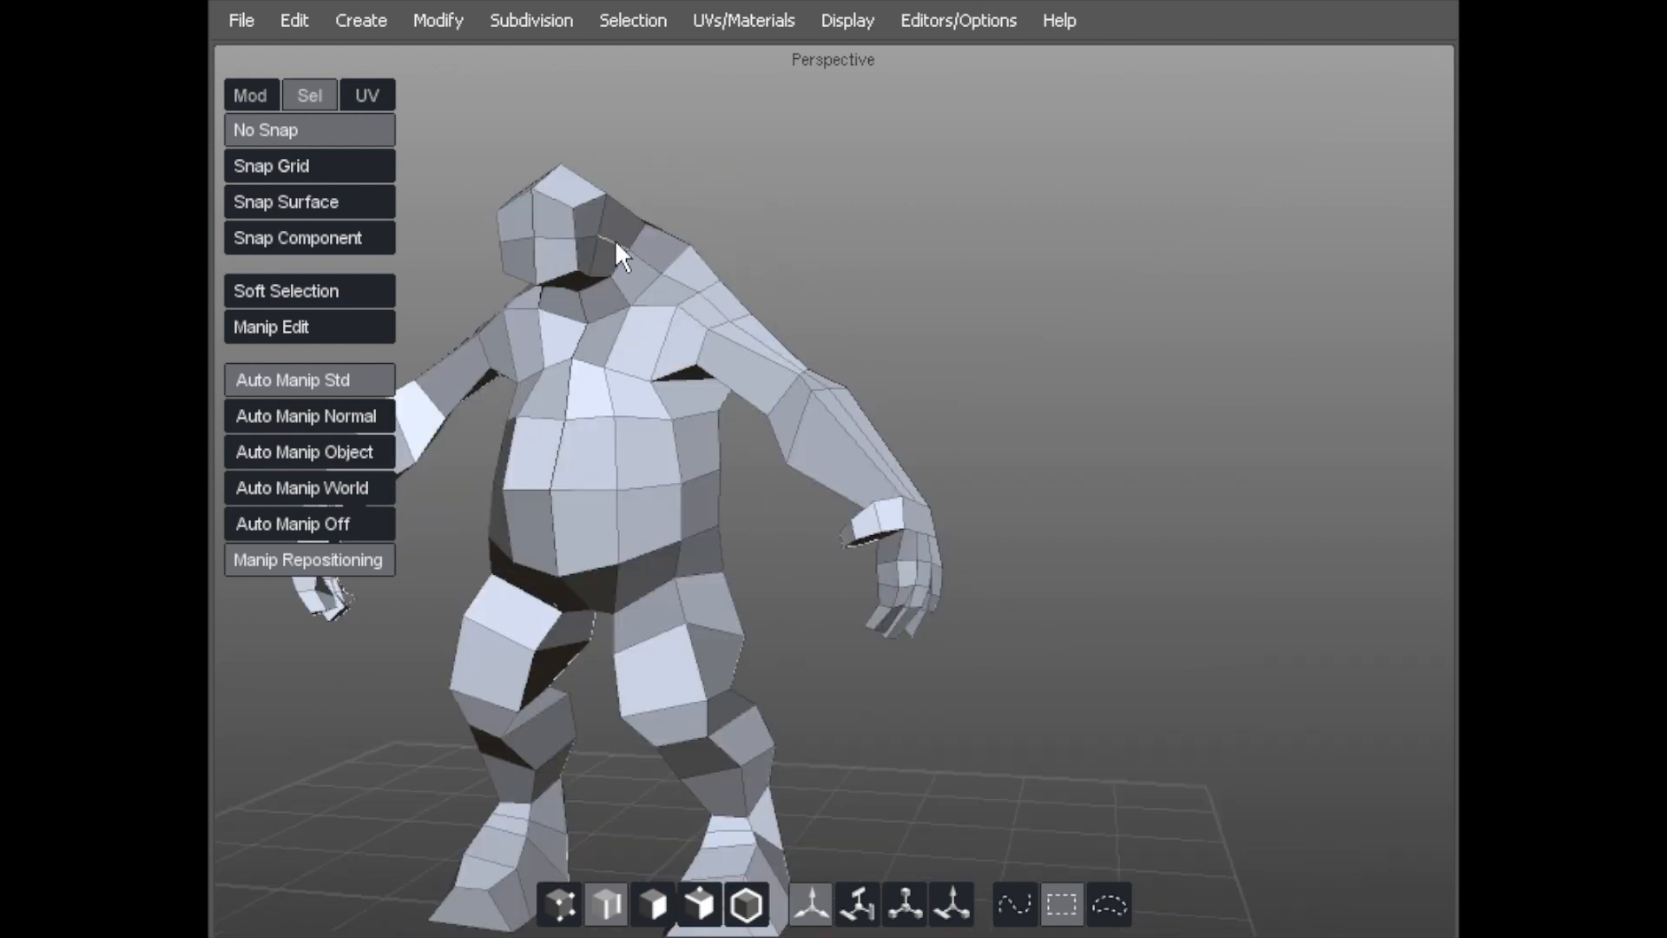
# Adjust the new edge loop's vertices along the upper arm and shoulder to round out the arm.
pyautogui.keyDown('alt'); pyautogui.moveTo(725, 328); pyautogui.dragTo(849, 314, button='right'); pyautogui.keyUp('alt')
pyautogui.press('1')
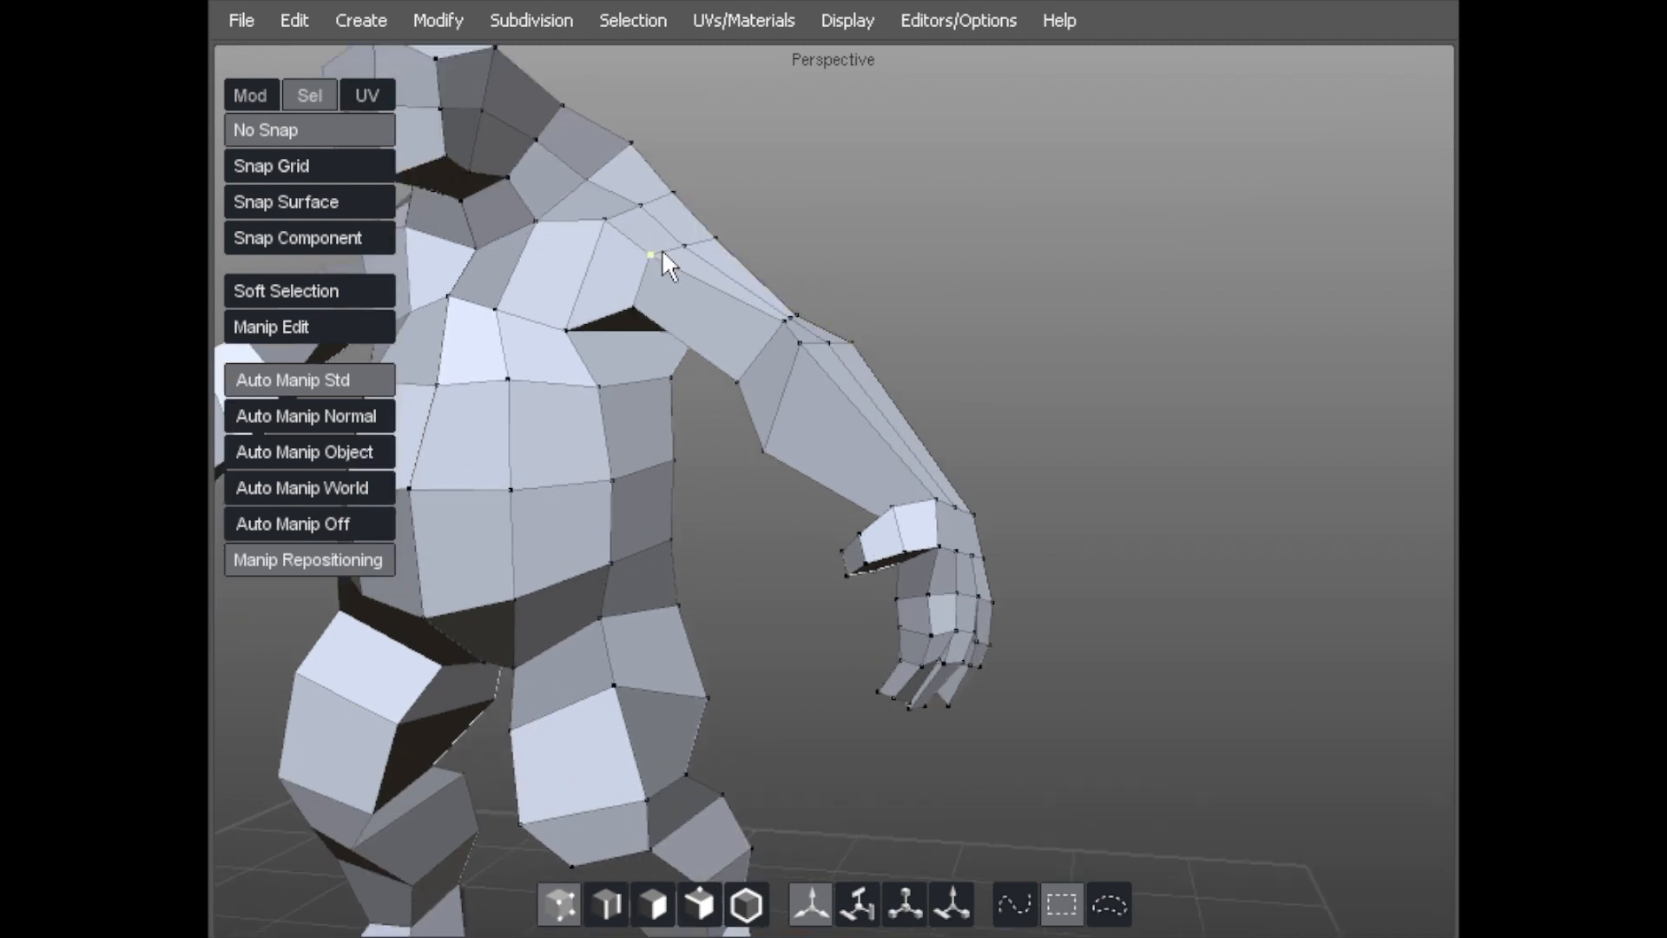
pyautogui.moveTo(816, 375); pyautogui.dragTo(758, 400)
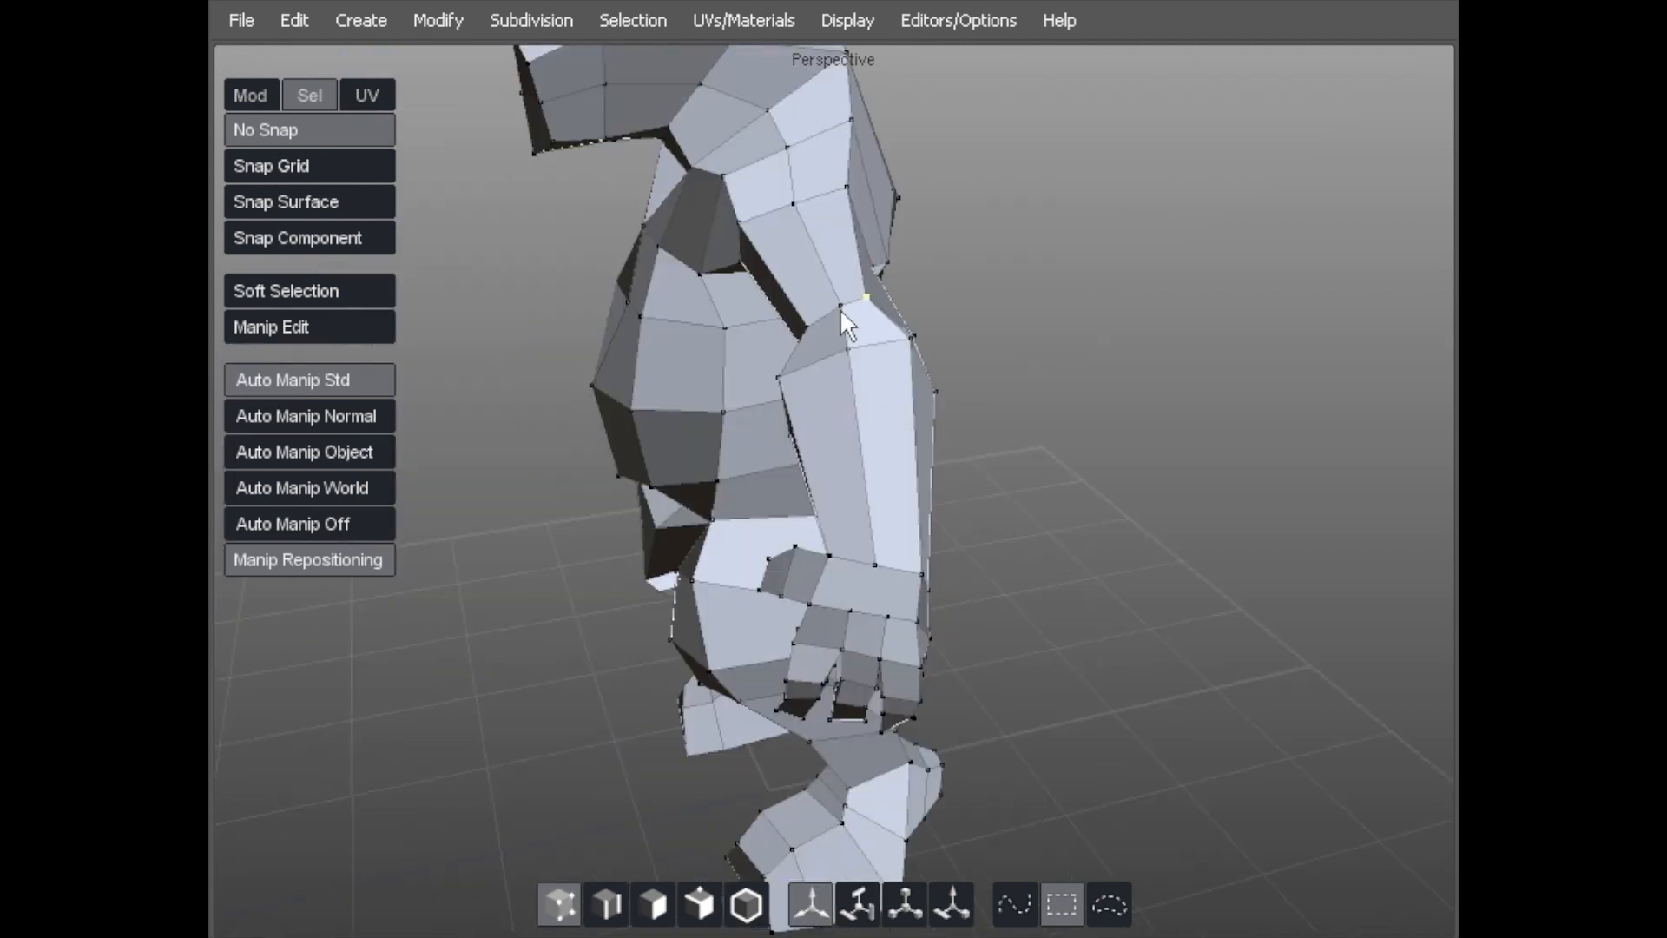
pyautogui.keyDown('alt'); pyautogui.moveTo(878, 306); pyautogui.dragTo(930, 235); pyautogui.keyUp('alt')
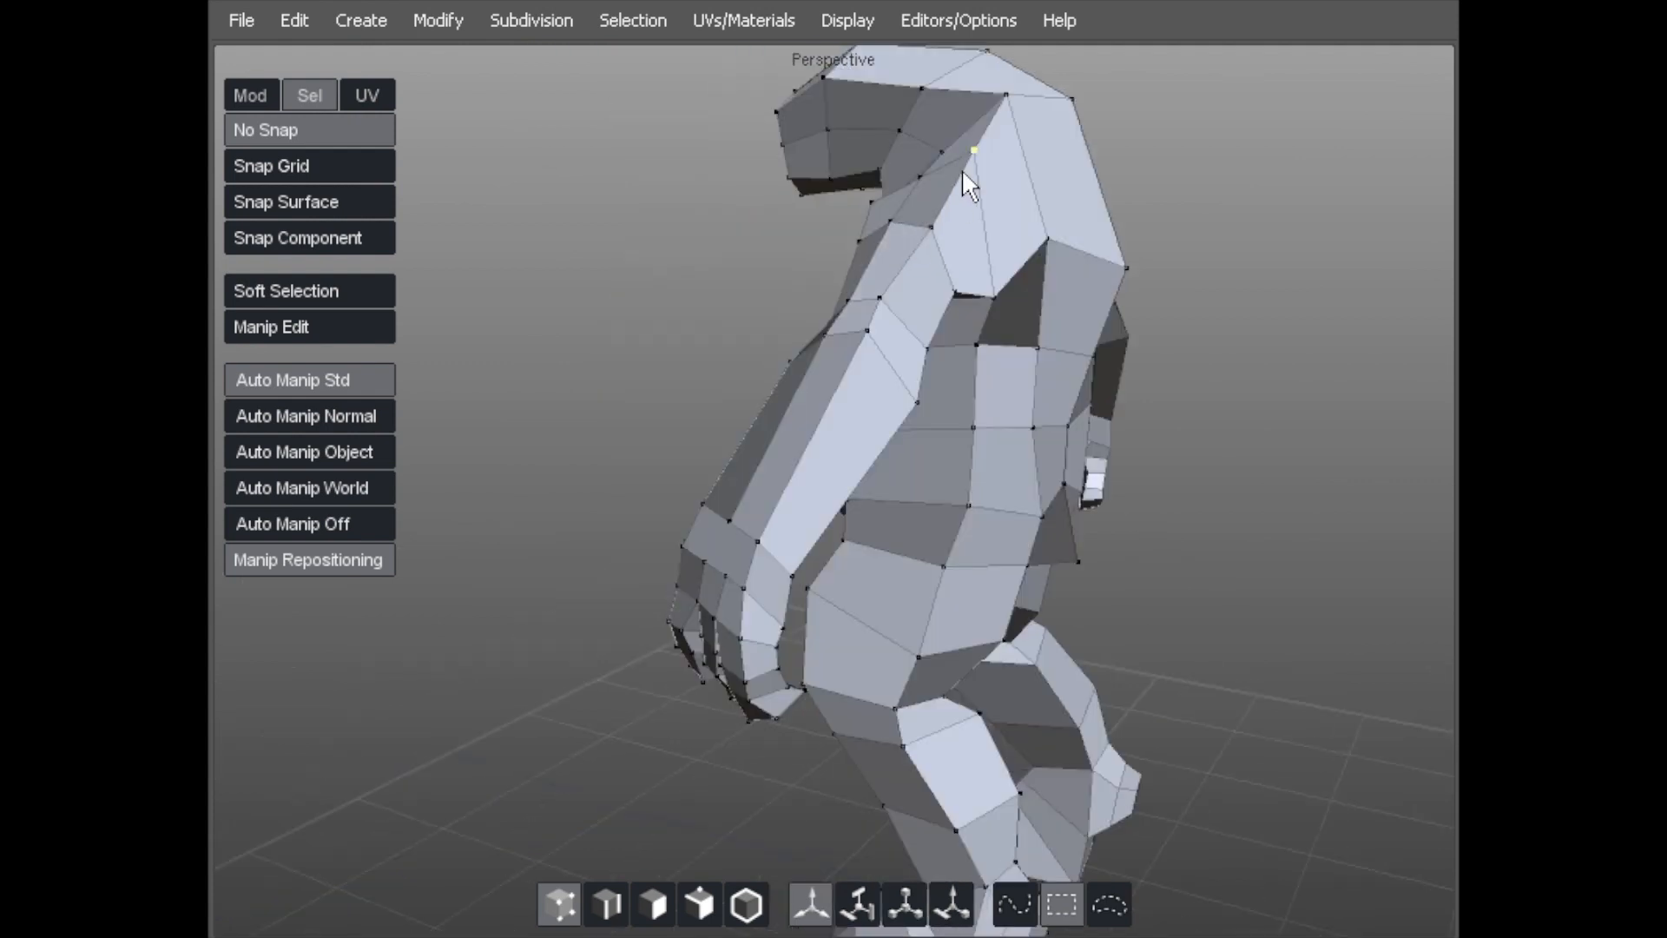
pyautogui.keyDown('alt'); pyautogui.moveTo(880, 356); pyautogui.dragTo(915, 312); pyautogui.keyUp('alt')
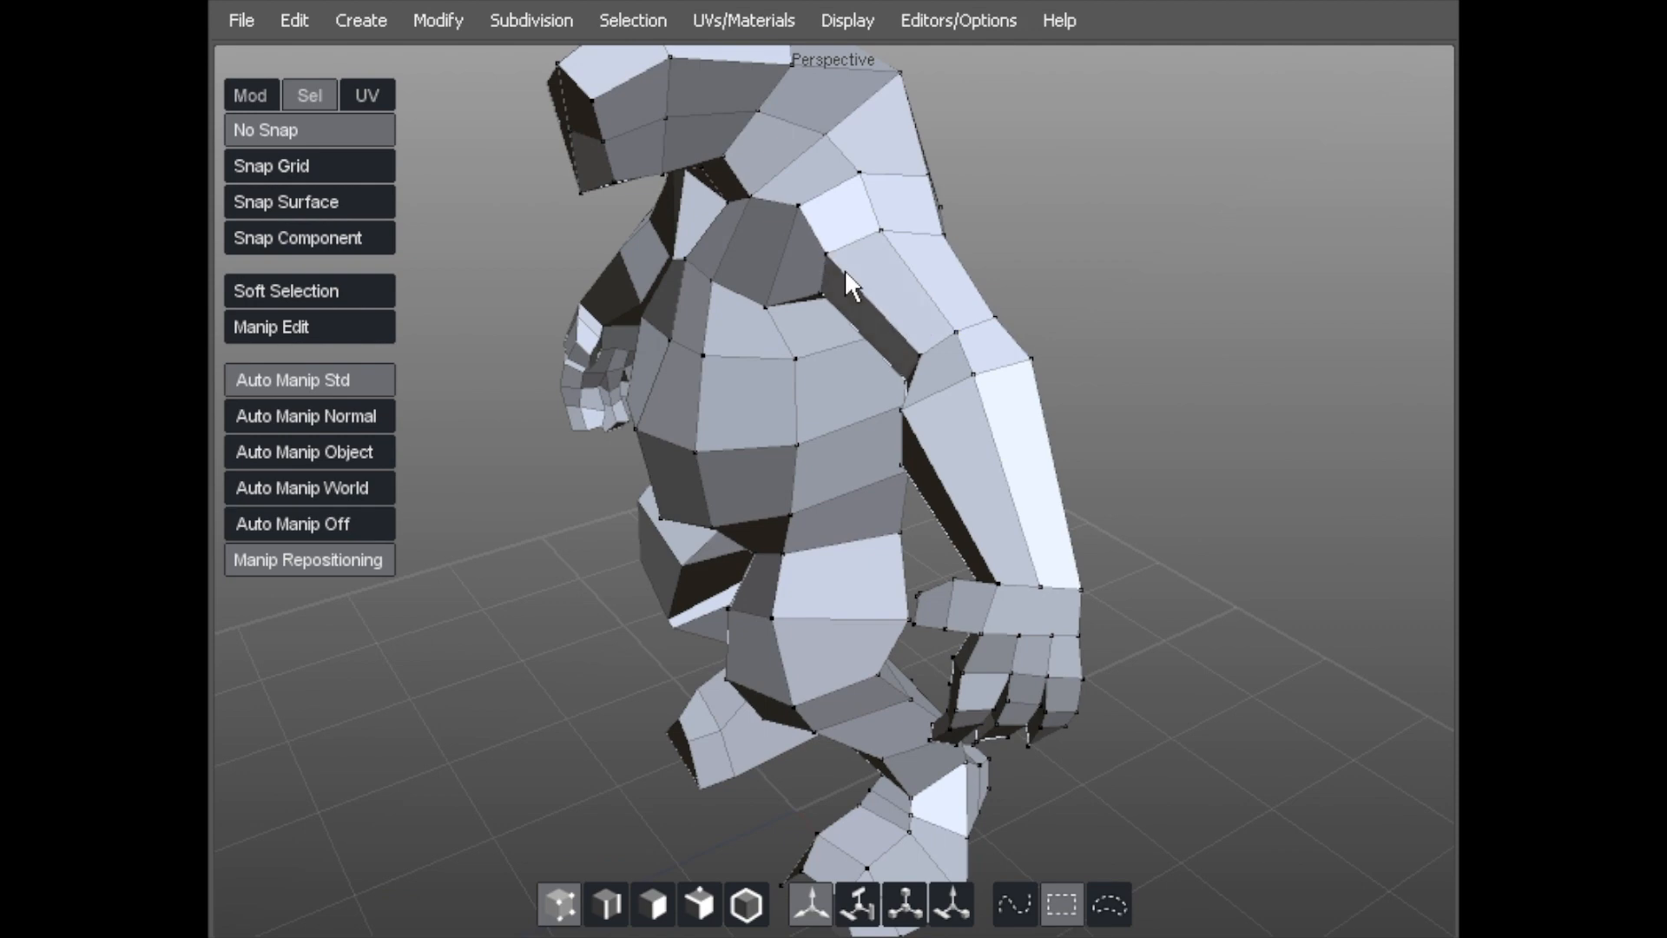
pyautogui.moveTo(811, 140); pyautogui.dragTo(822, 153)
pyautogui.moveTo(892, 86); pyautogui.dragTo(885, 98)
# Shift the new edge loop's end vertex at the wrist on the back of the hand.
pyautogui.keyDown('alt'); pyautogui.moveTo(743, 184); pyautogui.dragTo(859, 308, button='right'); pyautogui.keyUp('alt')
pyautogui.keyDown('alt'); pyautogui.moveTo(877, 323); pyautogui.dragTo(736, 285, button='middle'); pyautogui.keyUp('alt')
pyautogui.keyDown('alt'); pyautogui.moveTo(820, 440); pyautogui.dragTo(802, 408, button='middle'); pyautogui.keyUp('alt')
pyautogui.moveTo(826, 441); pyautogui.dragTo(844, 429)
pyautogui.keyDown('alt'); pyautogui.moveTo(854, 434); pyautogui.dragTo(786, 336); pyautogui.keyUp('alt')
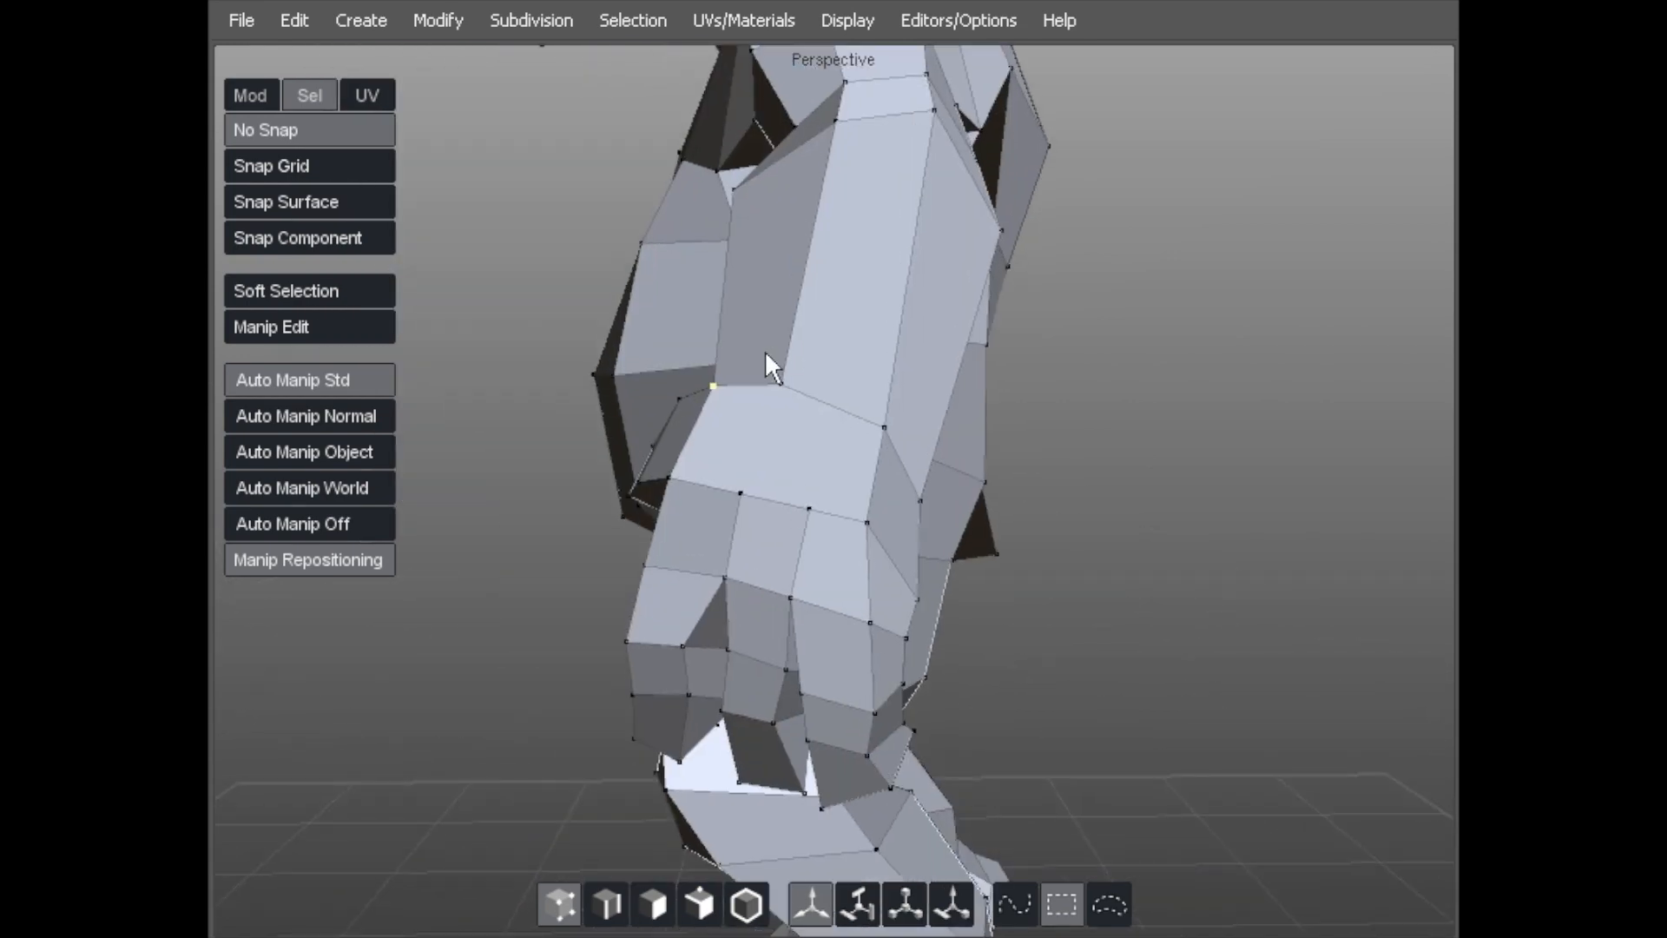
# Connect the middle wrist vertex to the knuckle vertex between the index and middle fingers with a new edge.
pyautogui.keyDown('alt'); pyautogui.moveTo(764, 351); pyautogui.dragTo(530, 528, button='middle'); pyautogui.keyUp('alt')
pyautogui.keyDown('alt'); pyautogui.moveTo(530, 528); pyautogui.dragTo(522, 488); pyautogui.keyUp('alt')
pyautogui.keyDown('alt'); pyautogui.moveTo(522, 589); pyautogui.dragTo(703, 321, button='middle'); pyautogui.keyUp('alt')
pyautogui.keyDown('alt'); pyautogui.moveTo(703, 321); pyautogui.dragTo(801, 354); pyautogui.keyUp('alt')
pyautogui.click(692, 438)
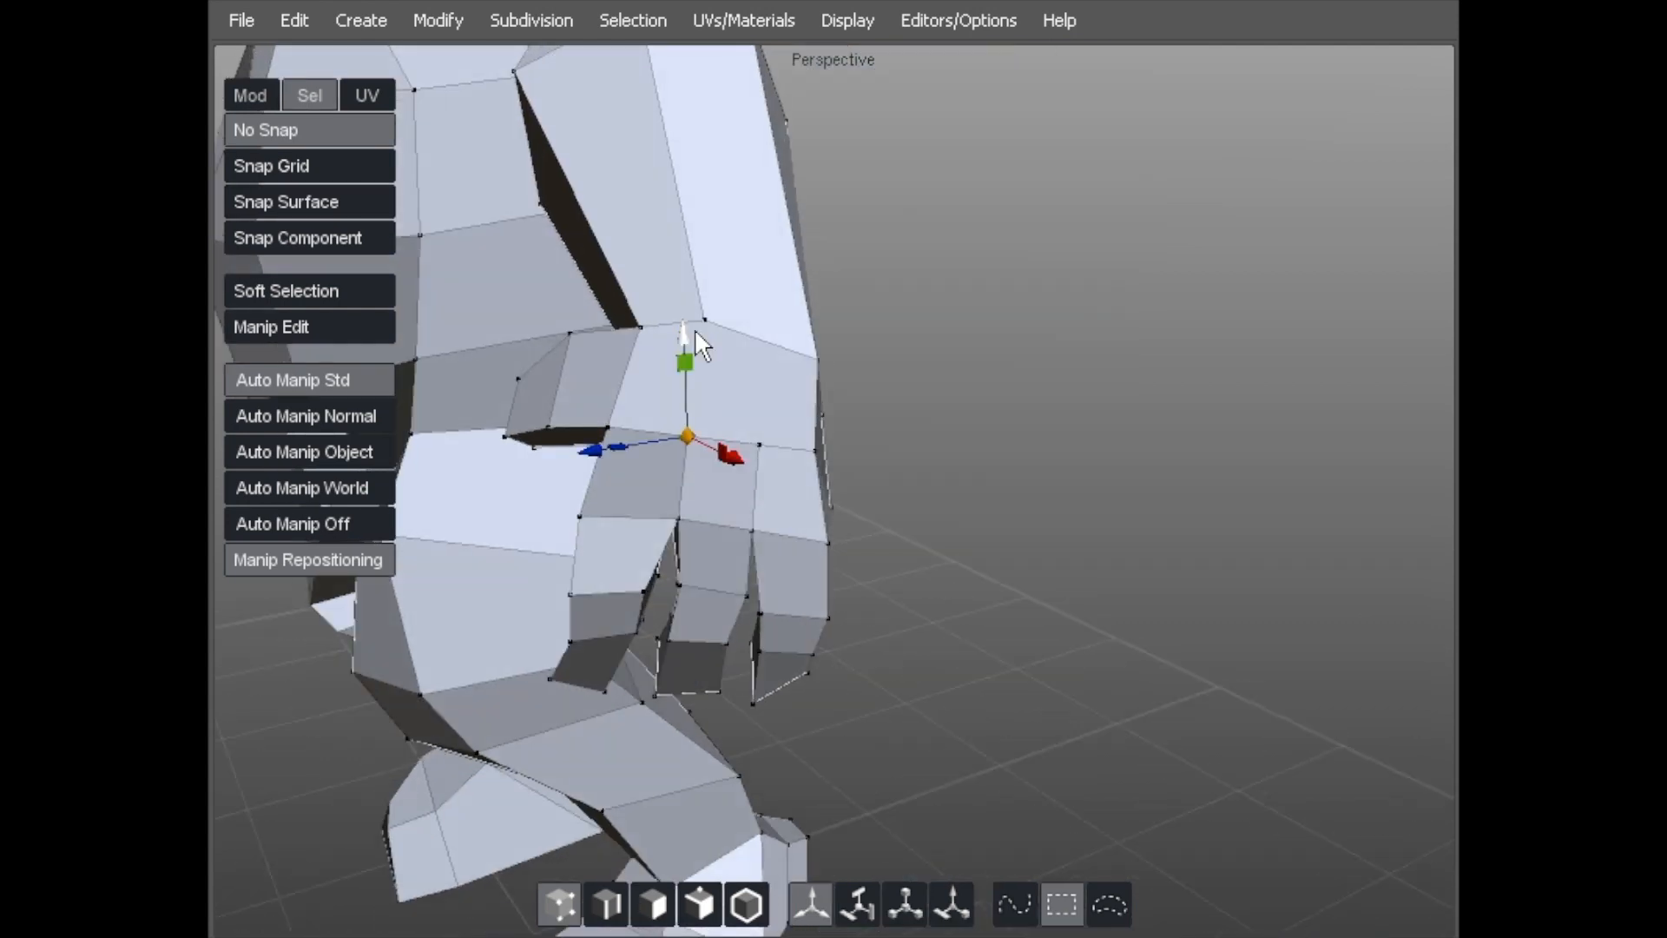
pyautogui.keyDown('shift'); pyautogui.click(699, 324); pyautogui.keyUp('shift')
pyautogui.keyDown('alt'); pyautogui.moveTo(729, 283); pyautogui.dragTo(884, 213, button='right'); pyautogui.keyUp('alt')
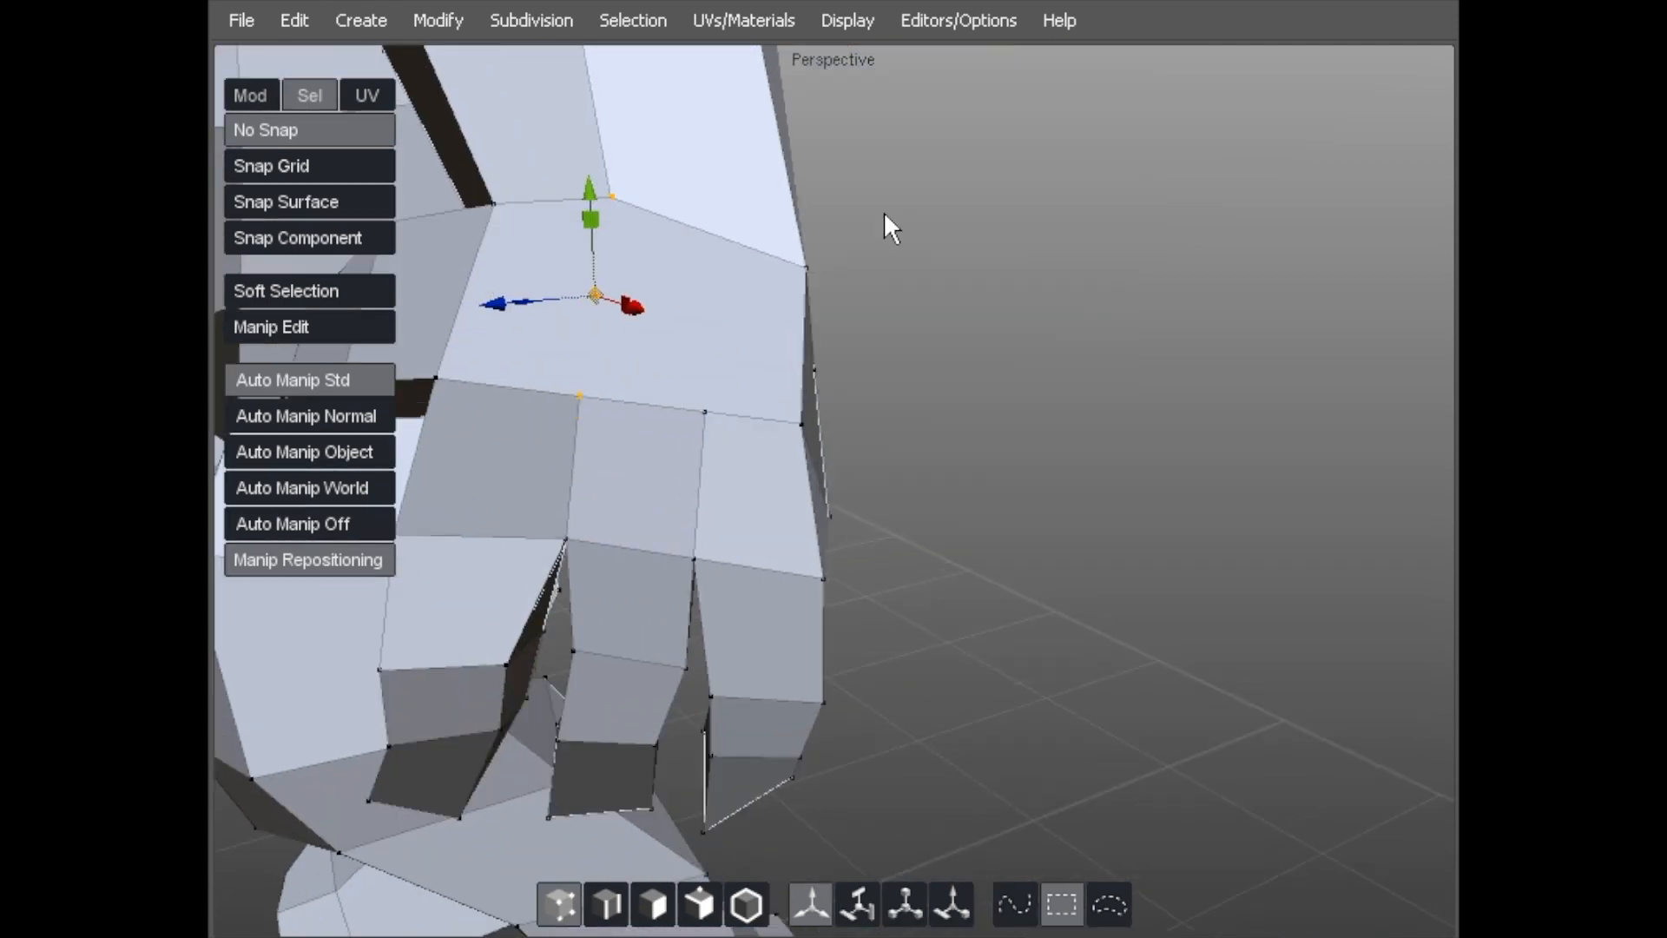
pyautogui.keyDown('alt'); pyautogui.moveTo(759, 224); pyautogui.dragTo(877, 246, button='middle'); pyautogui.keyUp('alt')
pyautogui.press('c')
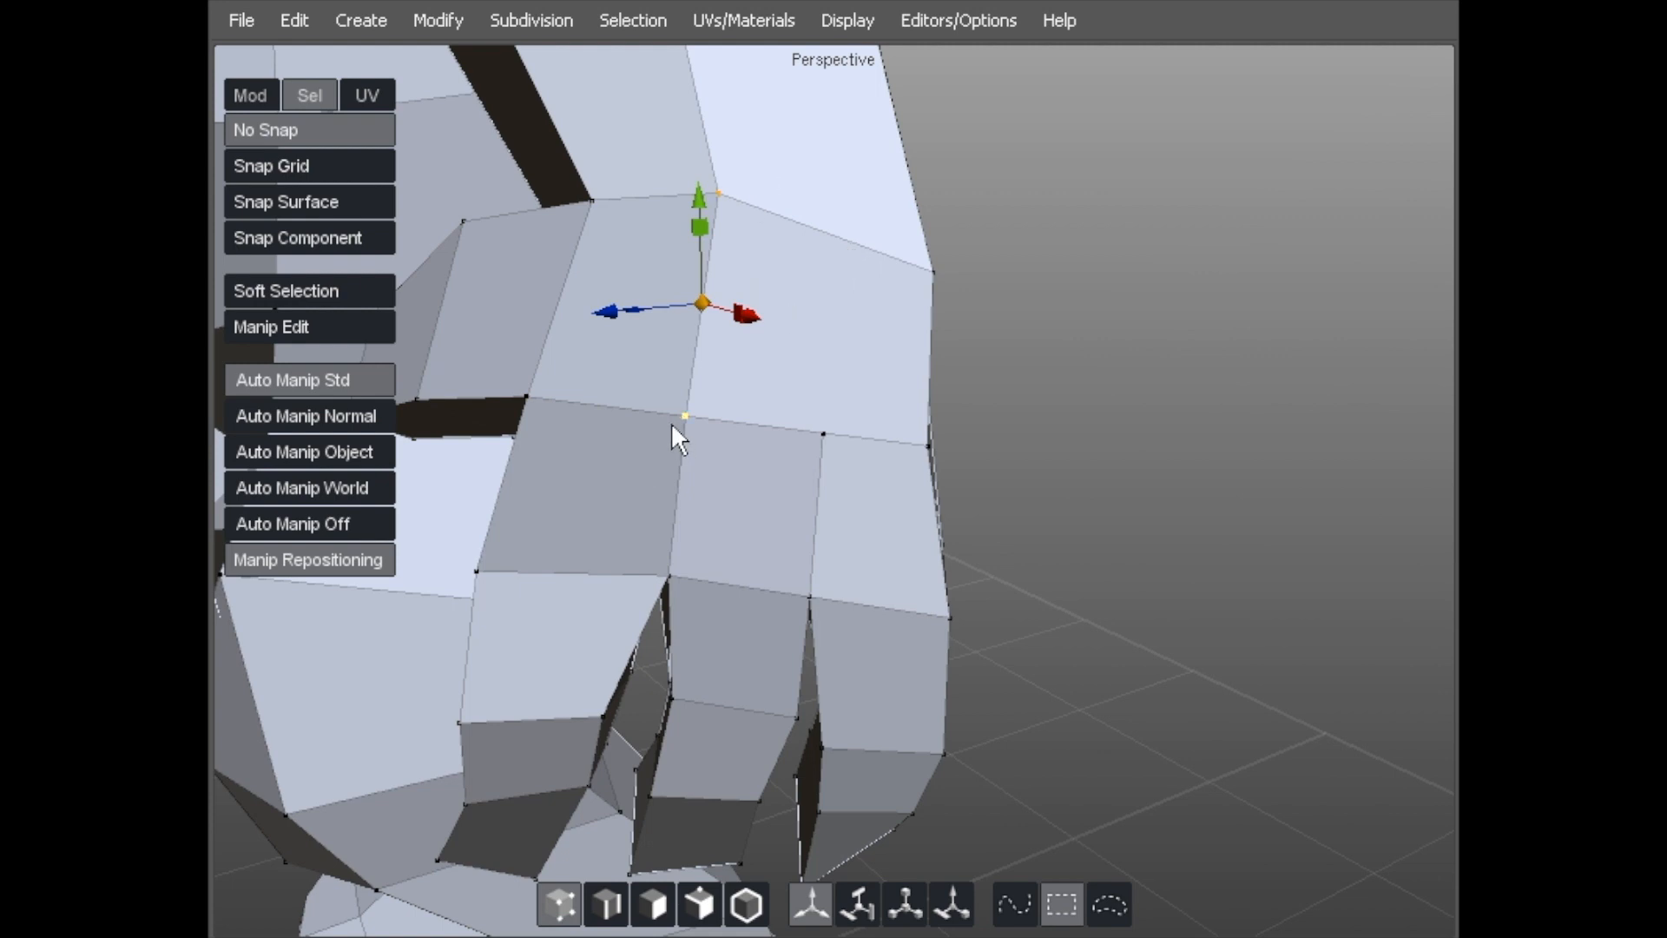
# Connect the outer wrist vertex to the knuckle vertex between the other two fingers with an edge and clear the selection.
pyautogui.keyDown('alt'); pyautogui.moveTo(772, 313); pyautogui.dragTo(737, 301); pyautogui.keyUp('alt')
pyautogui.keyDown('alt'); pyautogui.moveTo(736, 300); pyautogui.dragTo(669, 335, button='right'); pyautogui.keyUp('alt')
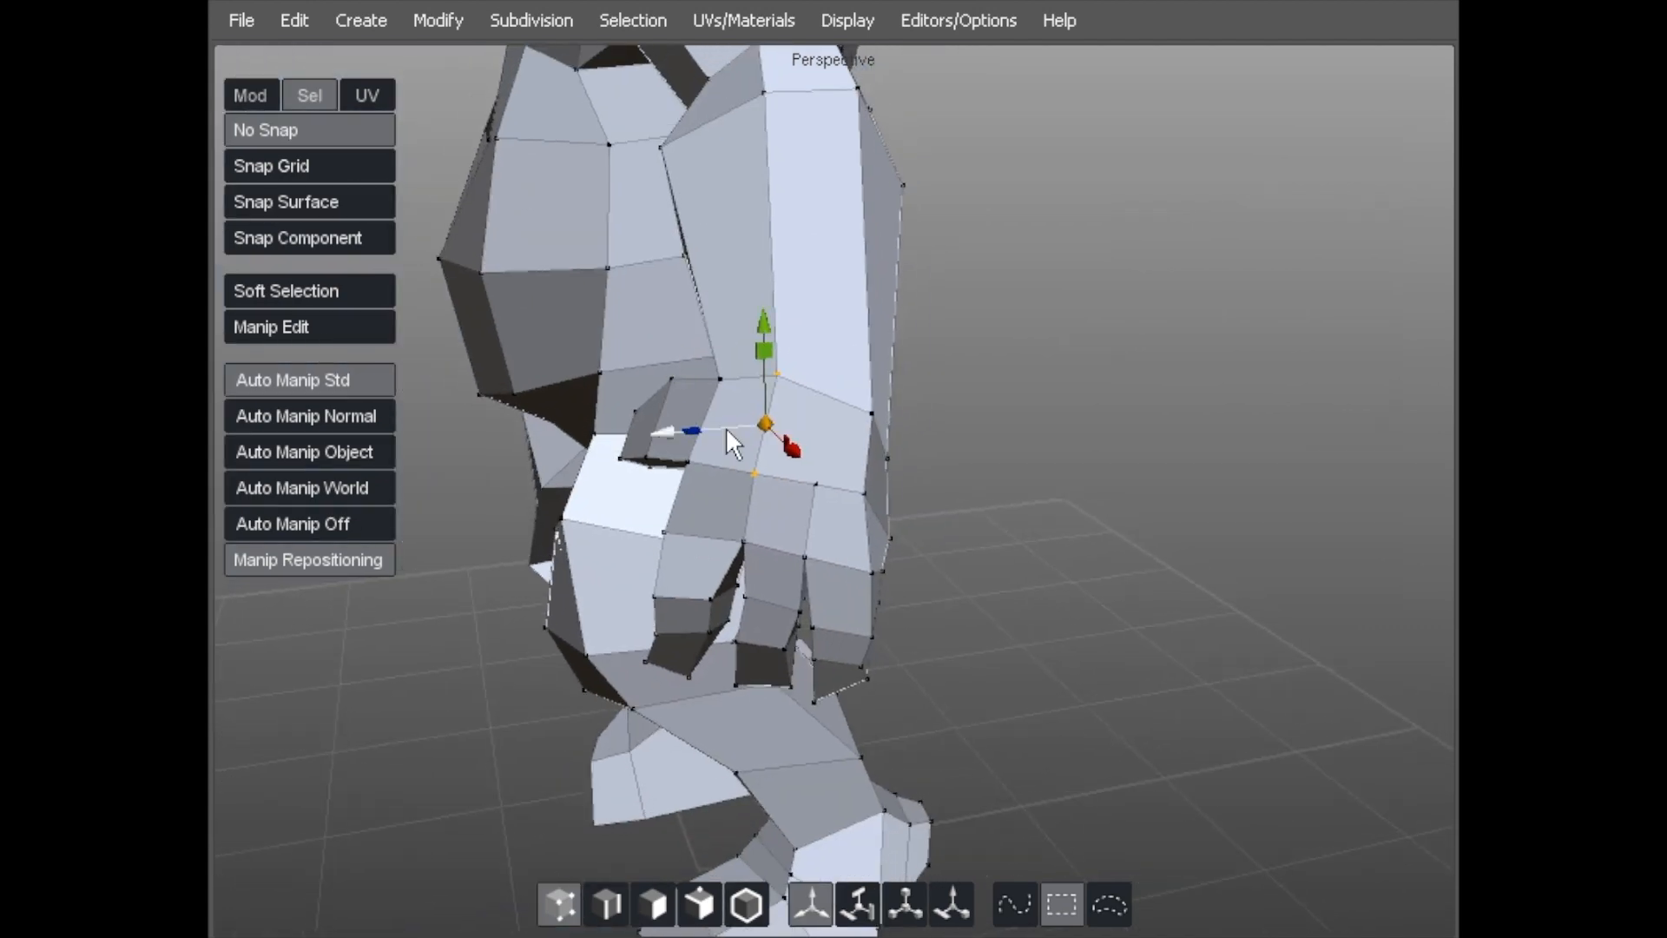
pyautogui.keyDown('alt'); pyautogui.moveTo(791, 352); pyautogui.dragTo(865, 335, button='right'); pyautogui.keyUp('alt')
pyautogui.keyDown('alt'); pyautogui.moveTo(865, 336); pyautogui.dragTo(787, 794, button='middle'); pyautogui.keyUp('alt')
pyautogui.keyDown('alt'); pyautogui.moveTo(786, 794); pyautogui.dragTo(763, 629, button='right'); pyautogui.keyUp('alt')
pyautogui.keyDown('alt'); pyautogui.moveTo(763, 629); pyautogui.dragTo(764, 324, button='middle'); pyautogui.keyUp('alt')
pyautogui.keyDown('alt'); pyautogui.moveTo(764, 323); pyautogui.dragTo(818, 295, button='right'); pyautogui.keyUp('alt')
pyautogui.keyDown('alt'); pyautogui.moveTo(818, 295); pyautogui.dragTo(763, 293); pyautogui.keyUp('alt')
pyautogui.keyDown('alt'); pyautogui.moveTo(763, 294); pyautogui.dragTo(836, 279, button='right'); pyautogui.keyUp('alt')
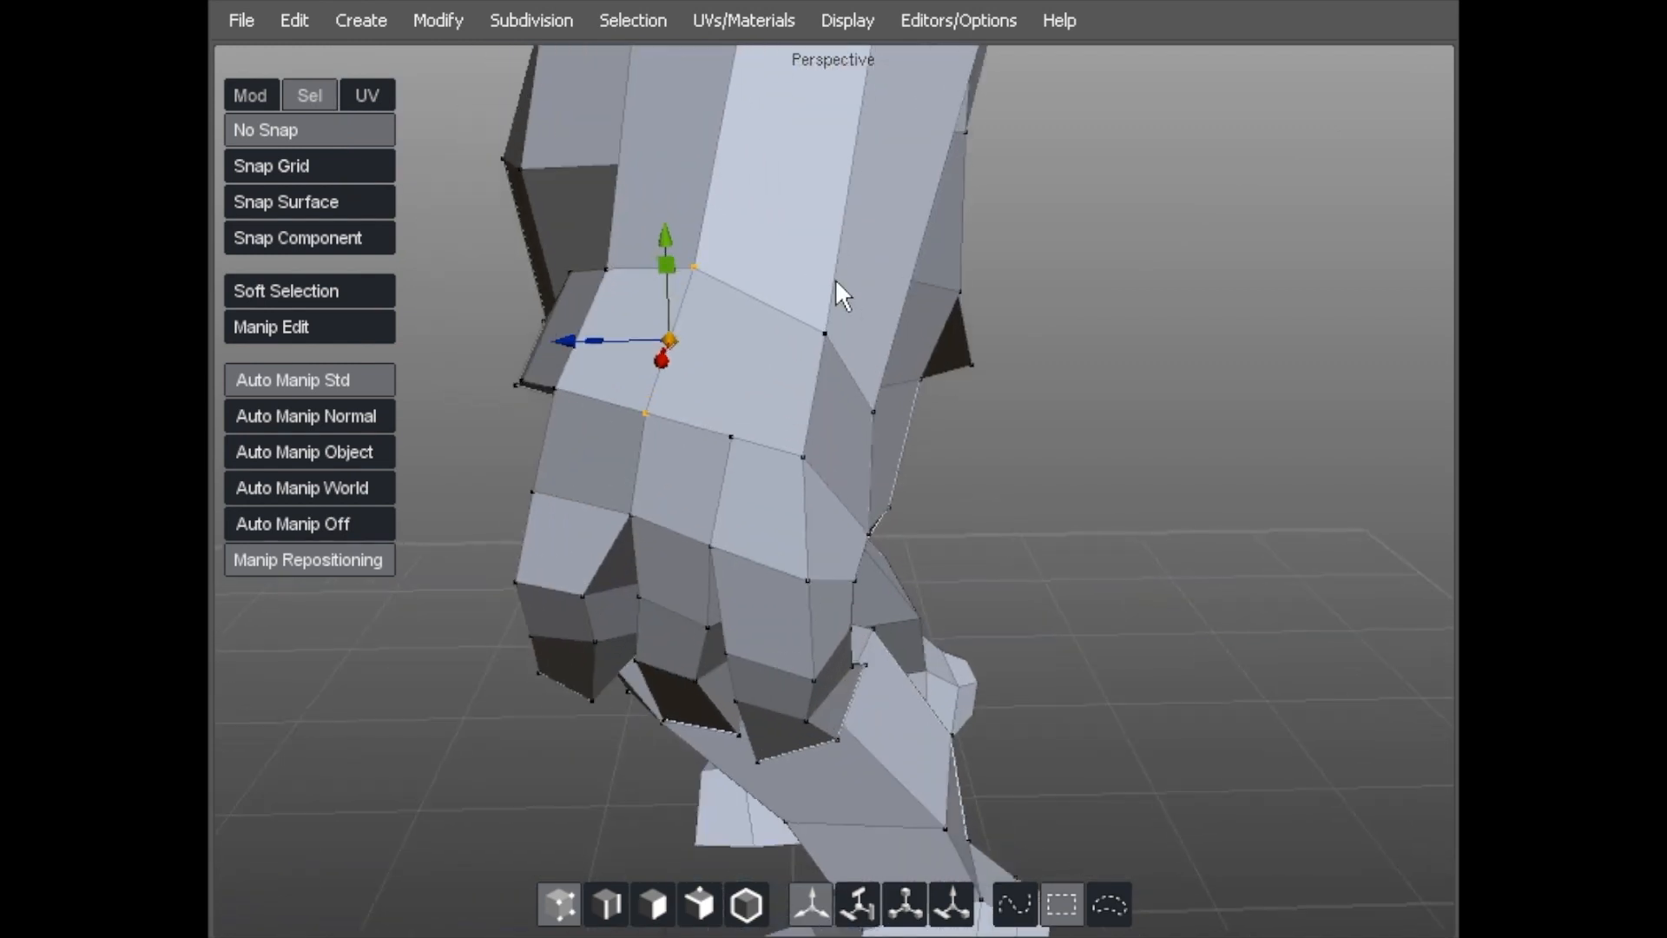
pyautogui.click(724, 429)
pyautogui.click(826, 333)
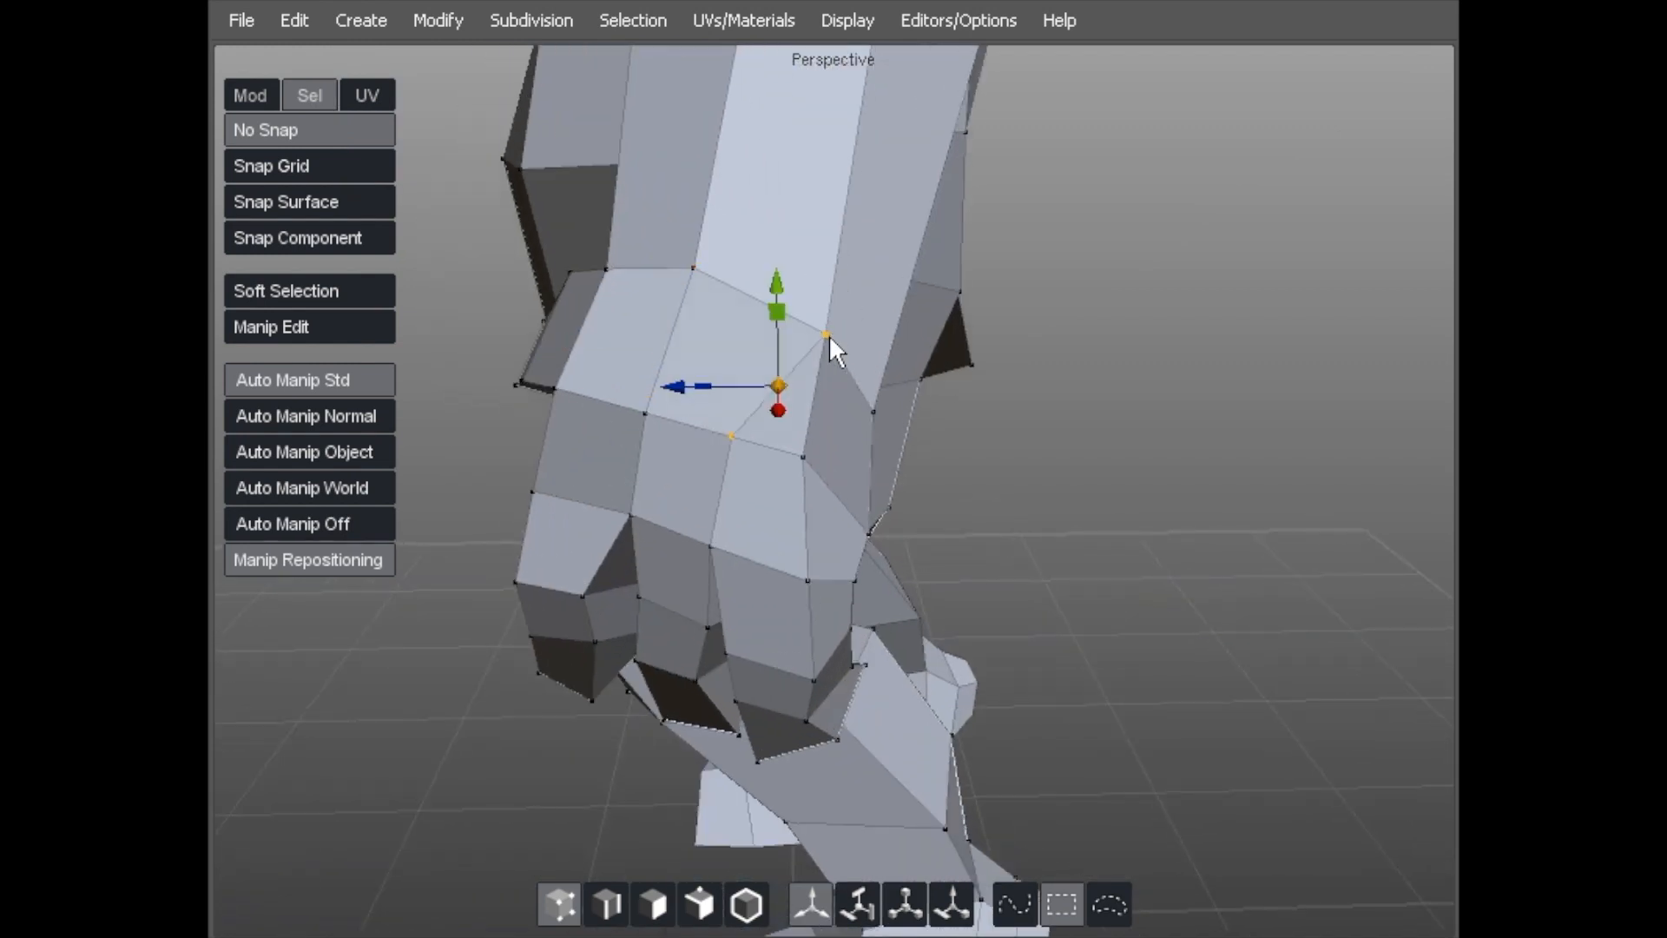
pyautogui.click(1068, 438)
# Examine the hand and forearm topology up close and the whole figure from the back, side and front.
pyautogui.keyDown('alt'); pyautogui.moveTo(734, 380); pyautogui.dragTo(866, 356); pyautogui.keyUp('alt')
pyautogui.keyDown('alt'); pyautogui.moveTo(867, 356); pyautogui.dragTo(632, 399, button='right'); pyautogui.keyUp('alt')
pyautogui.keyDown('alt'); pyautogui.moveTo(632, 398); pyautogui.dragTo(672, 559); pyautogui.keyUp('alt')
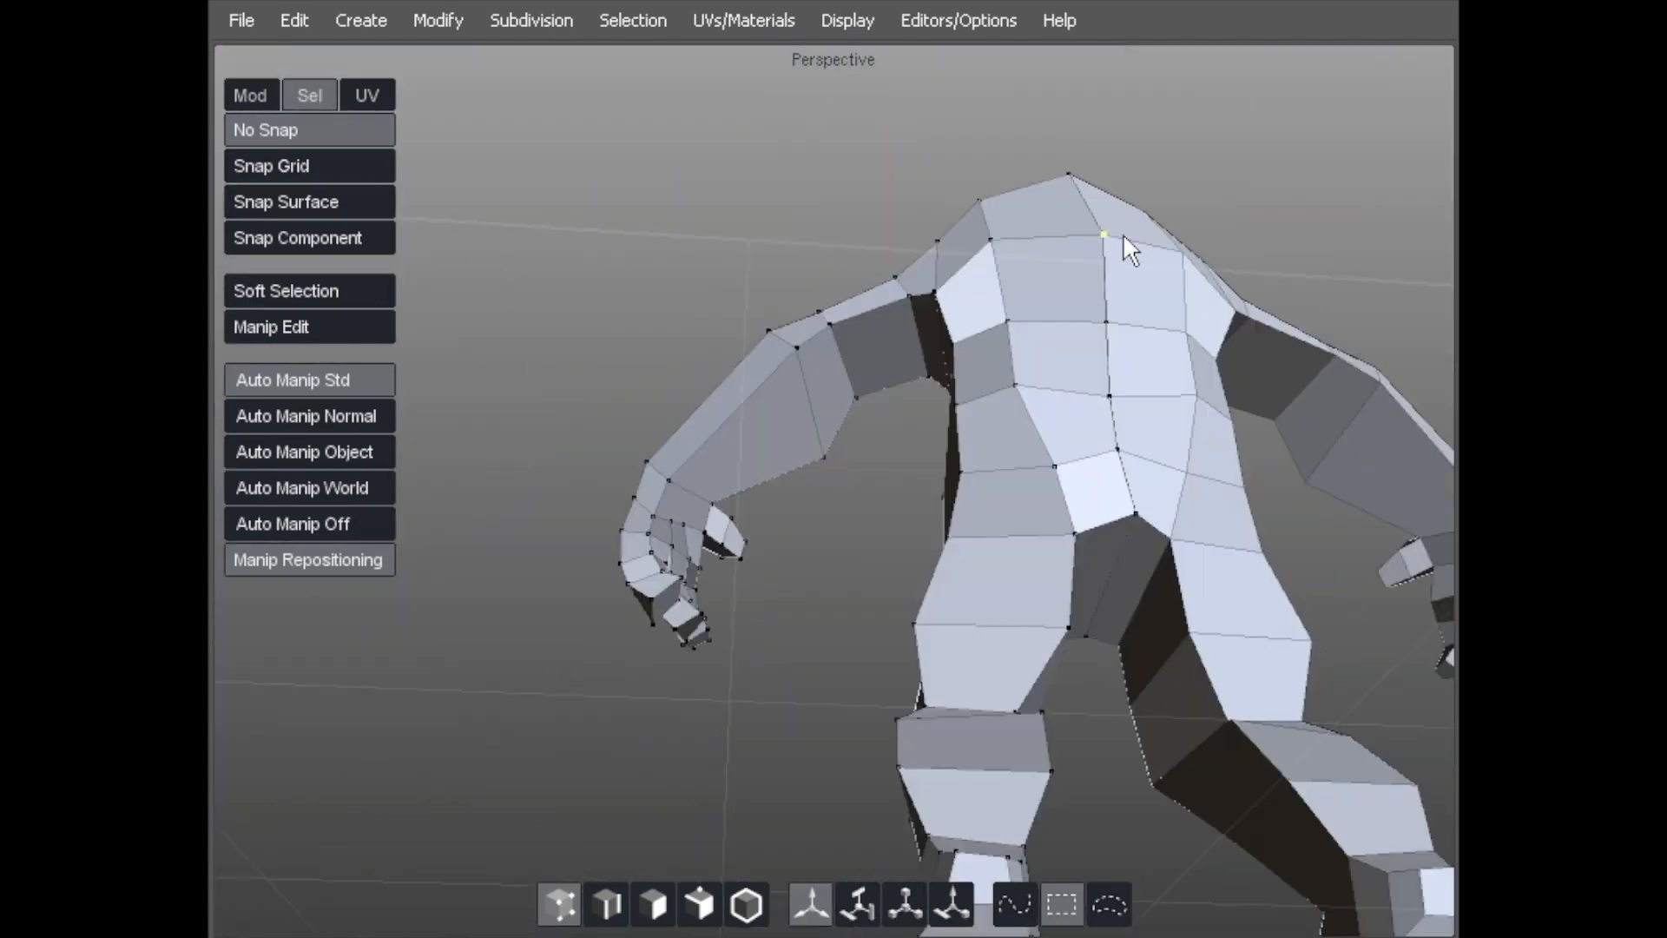
pyautogui.keyDown('alt'); pyautogui.moveTo(810, 453); pyautogui.dragTo(688, 440); pyautogui.keyUp('alt')
pyautogui.keyDown('alt'); pyautogui.moveTo(689, 439); pyautogui.dragTo(1262, 466, button='right'); pyautogui.keyUp('alt')
pyautogui.keyDown('alt'); pyautogui.moveTo(1262, 465); pyautogui.dragTo(1158, 587); pyautogui.keyUp('alt')
pyautogui.keyDown('alt'); pyautogui.moveTo(1158, 588); pyautogui.dragTo(1030, 490, button='right'); pyautogui.keyUp('alt')
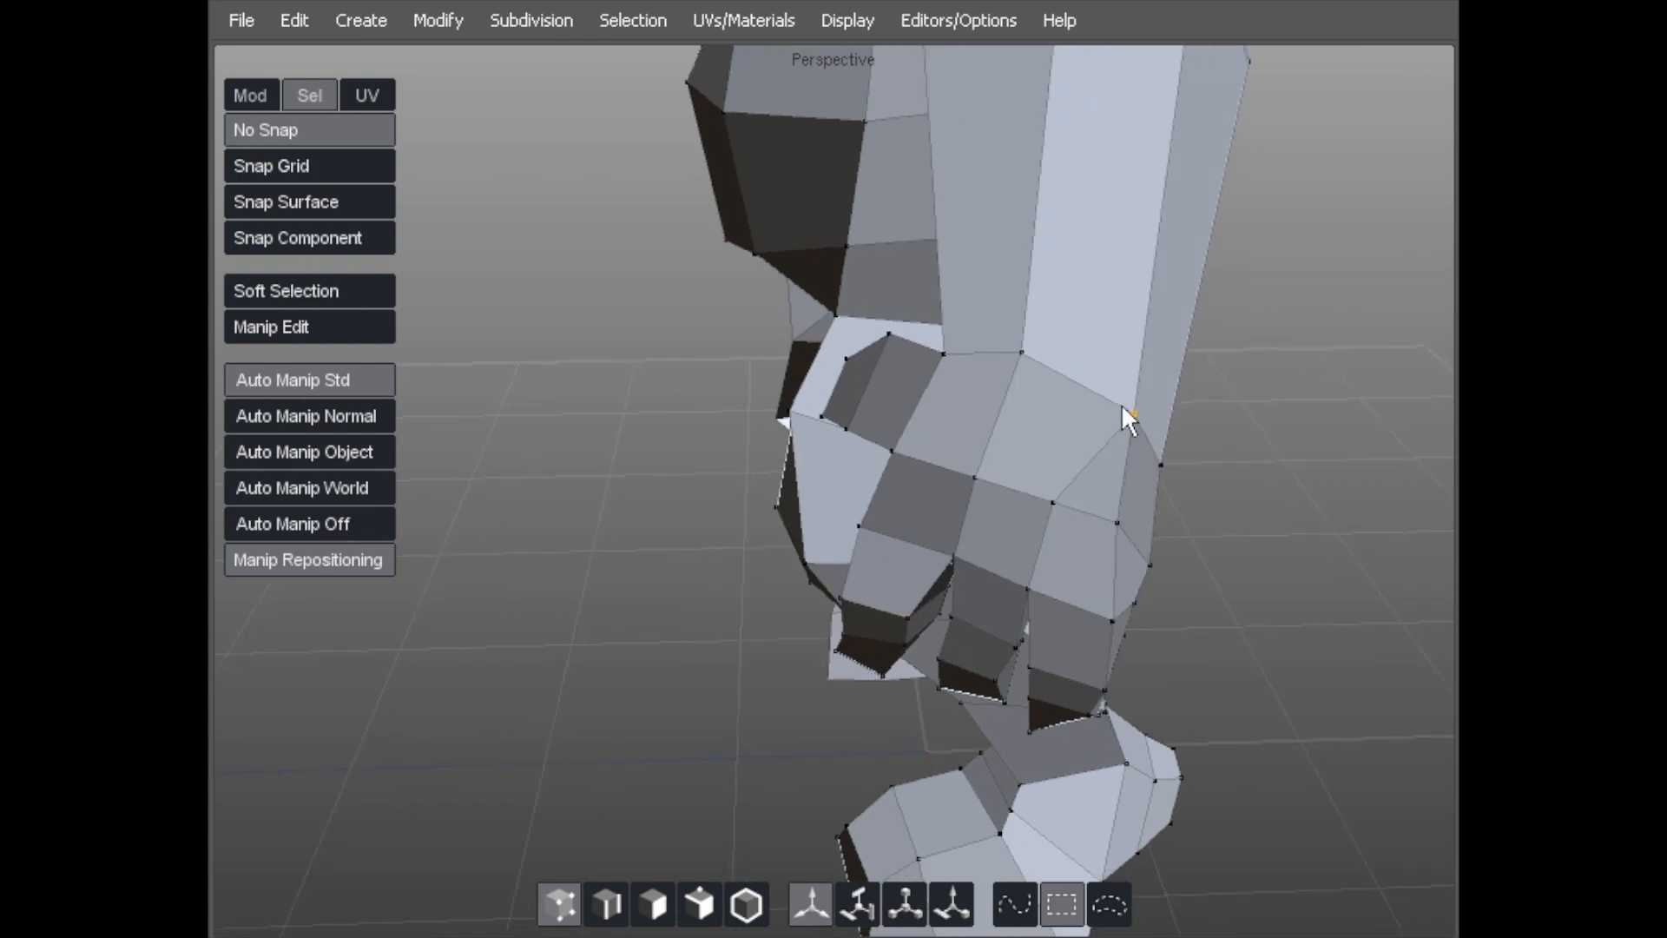
pyautogui.keyDown('alt'); pyautogui.moveTo(1101, 474); pyautogui.dragTo(765, 404); pyautogui.keyUp('alt')
pyautogui.keyDown('alt'); pyautogui.moveTo(952, 436); pyautogui.dragTo(1080, 335); pyautogui.keyUp('alt')
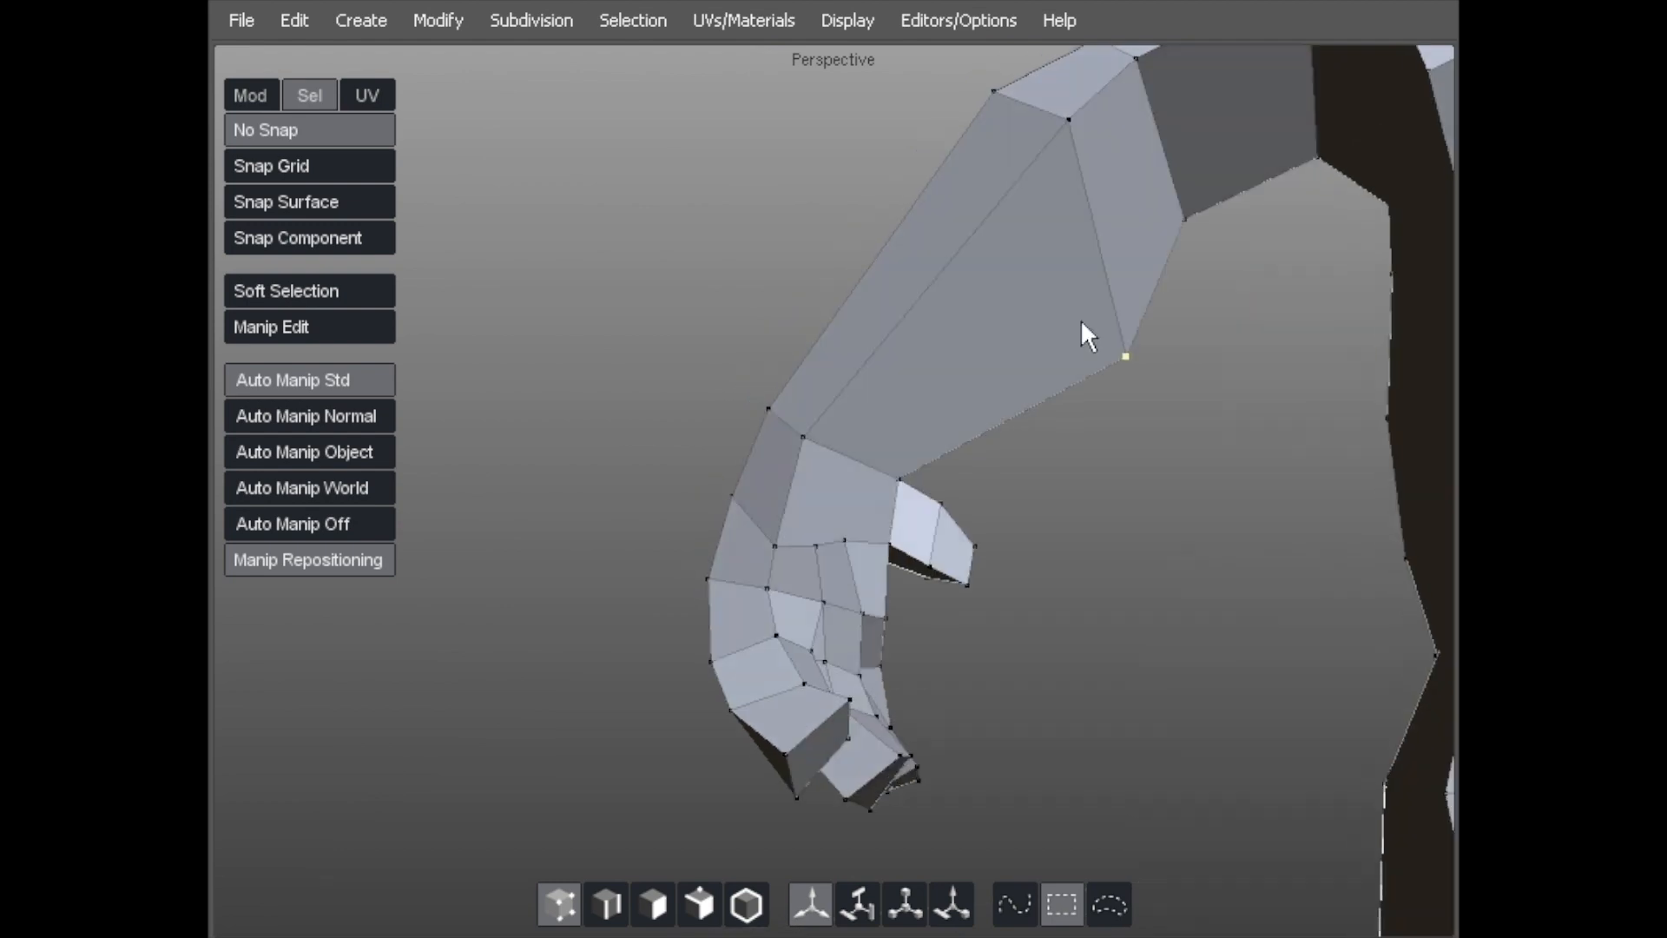
pyautogui.moveTo(1056, 157); pyautogui.dragTo(915, 375)
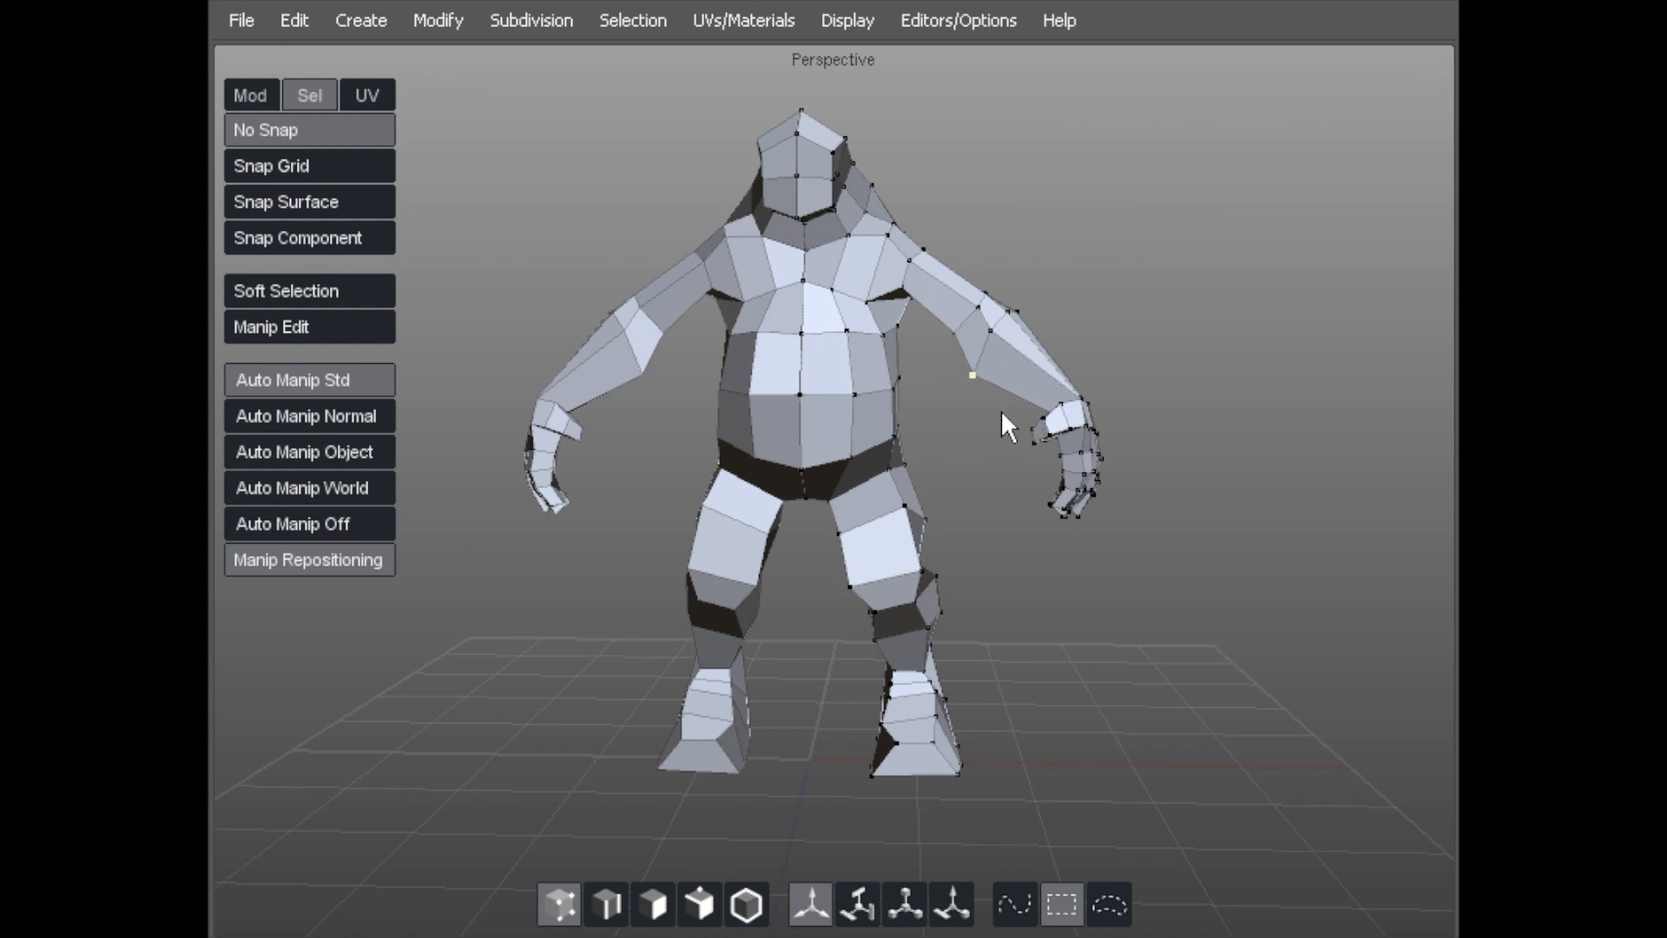
pyautogui.keyDown('alt'); pyautogui.moveTo(858, 477); pyautogui.dragTo(1040, 412); pyautogui.keyUp('alt')
pyautogui.keyDown('alt'); pyautogui.moveTo(976, 520); pyautogui.dragTo(905, 528); pyautogui.keyUp('alt')
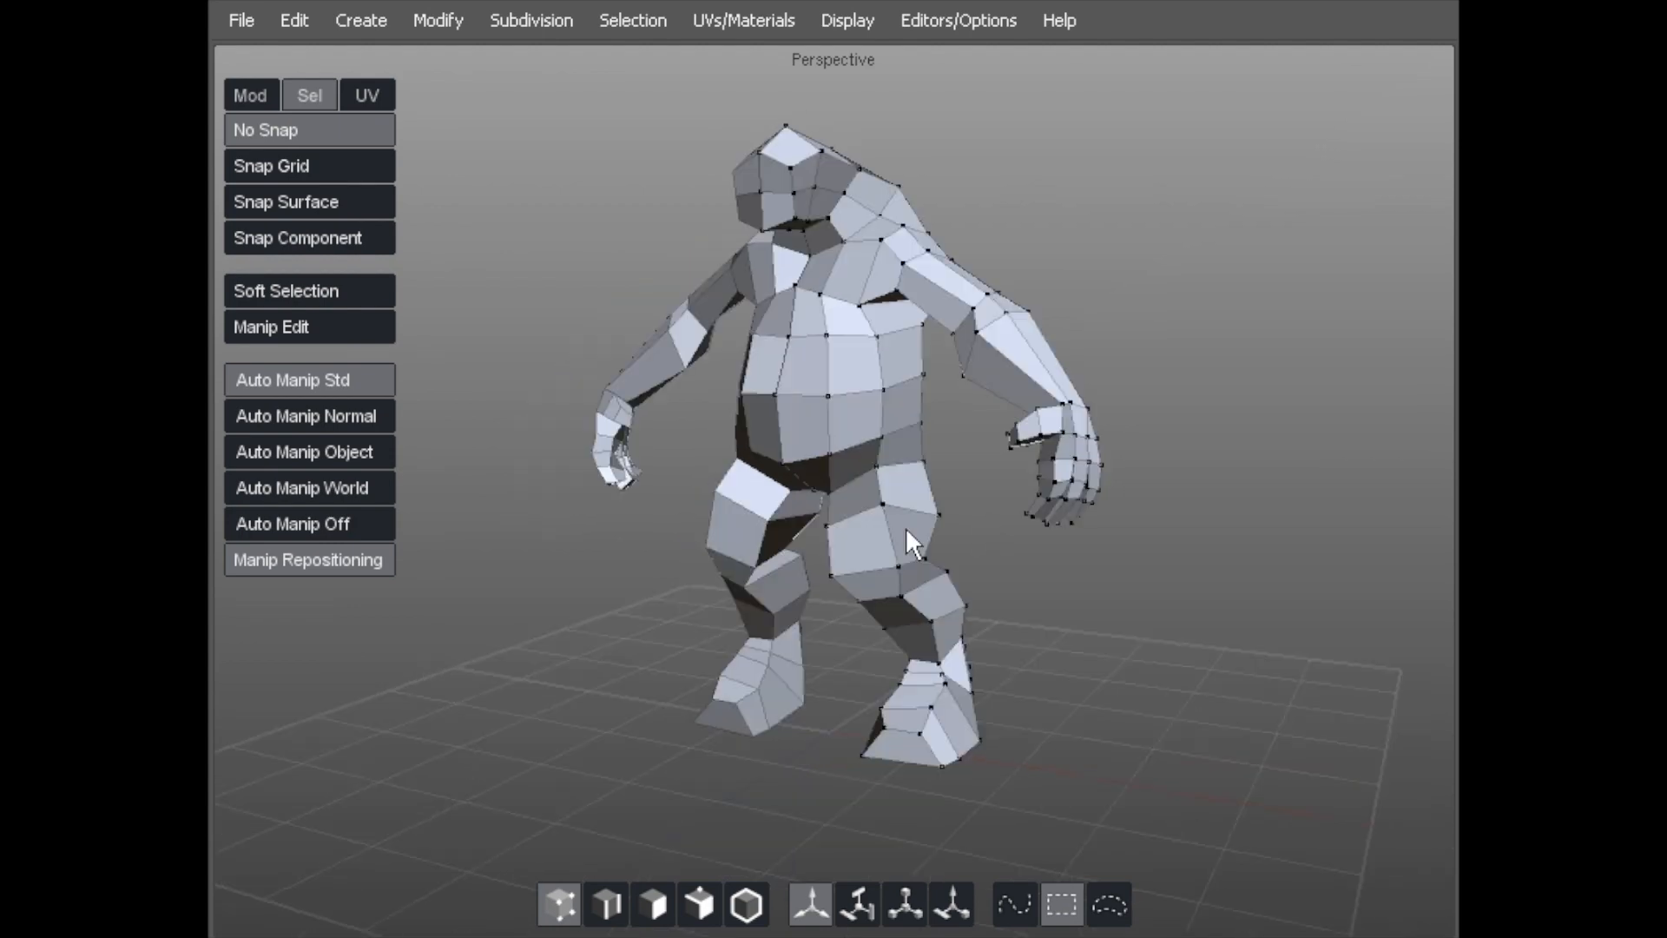